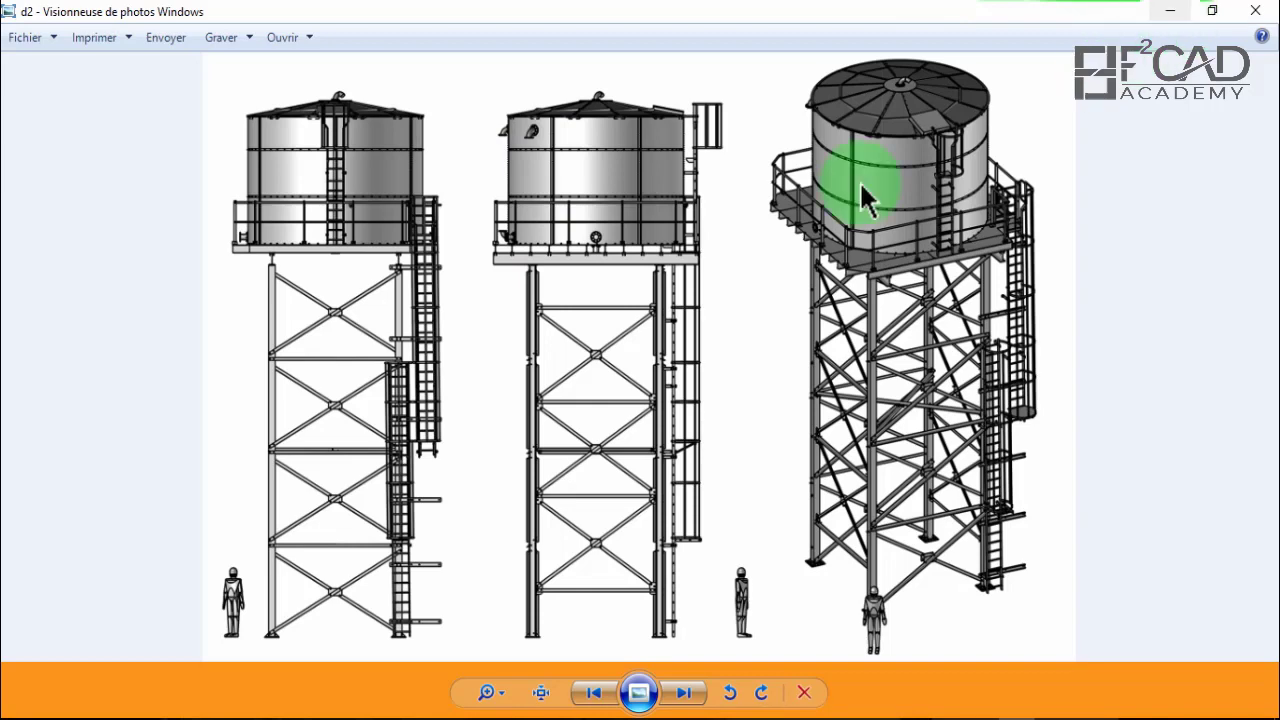
Put the water tower reference image away and switch to the blank page in OneNote.
click(344, 717)
click(1168, 10)
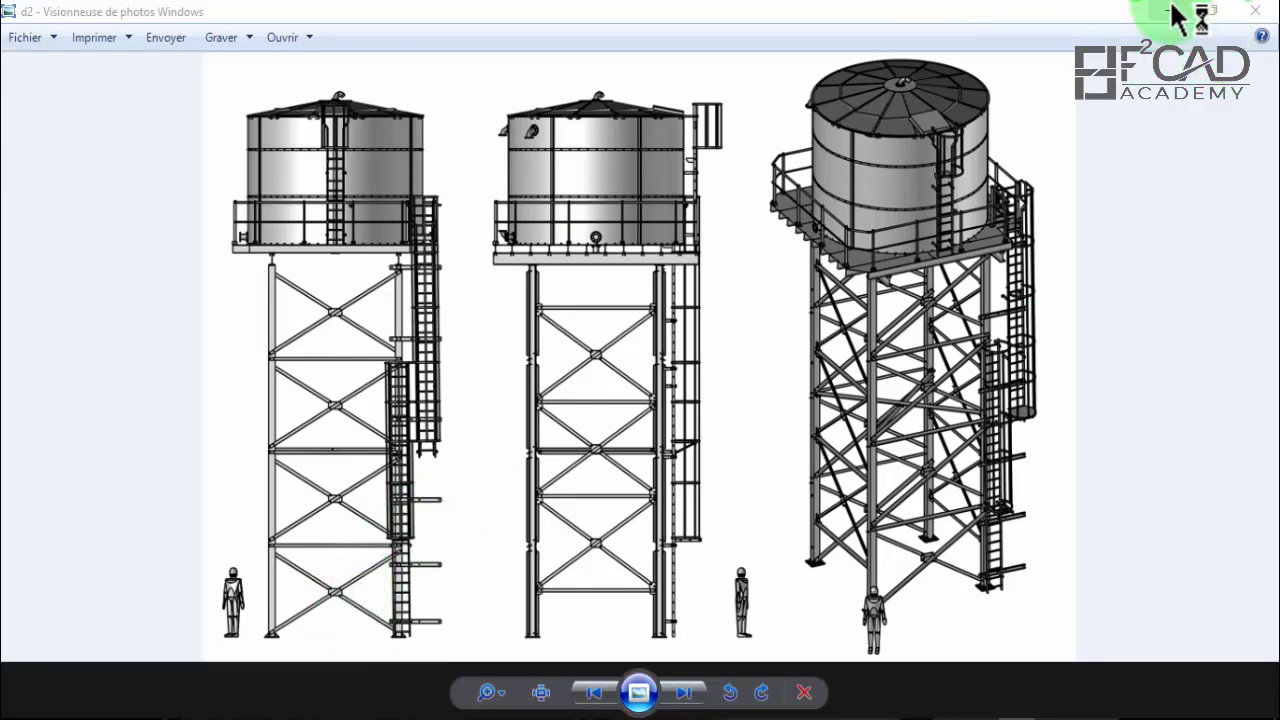
click(343, 244)
click(343, 244)
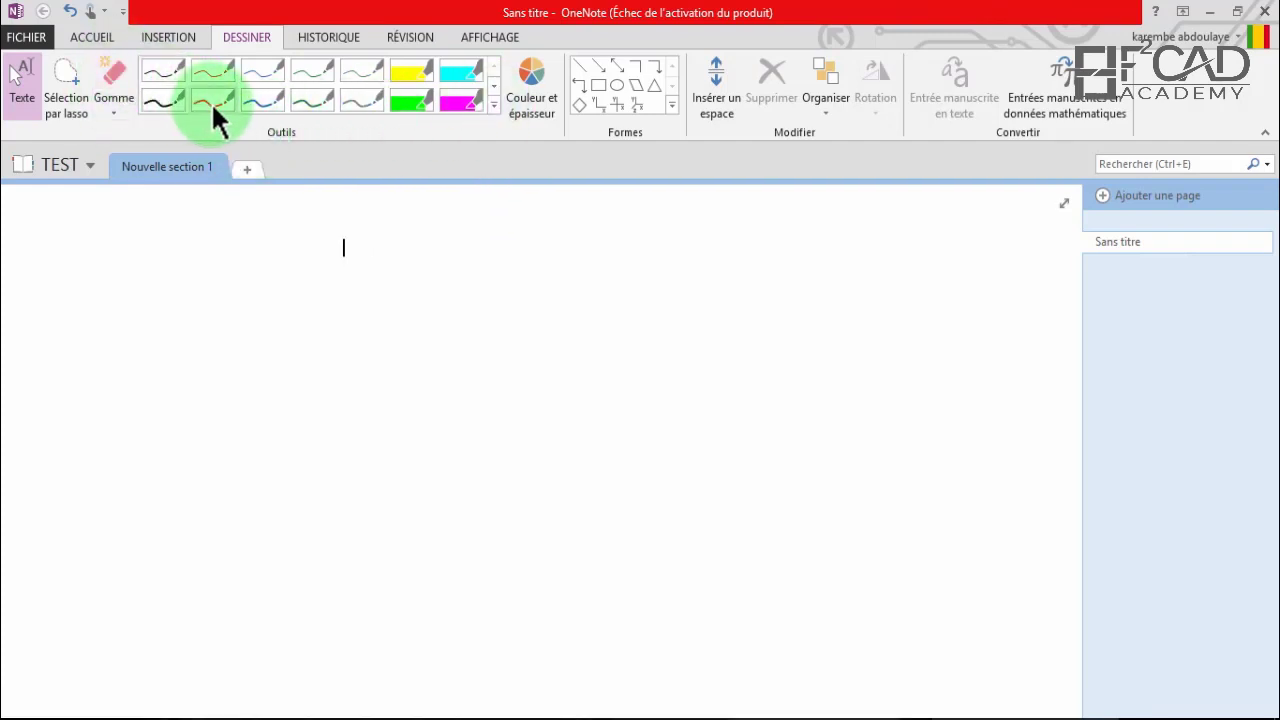
Sketch two red vertical tower legs side by side with hatched ground supports at their bases.
click(212, 102)
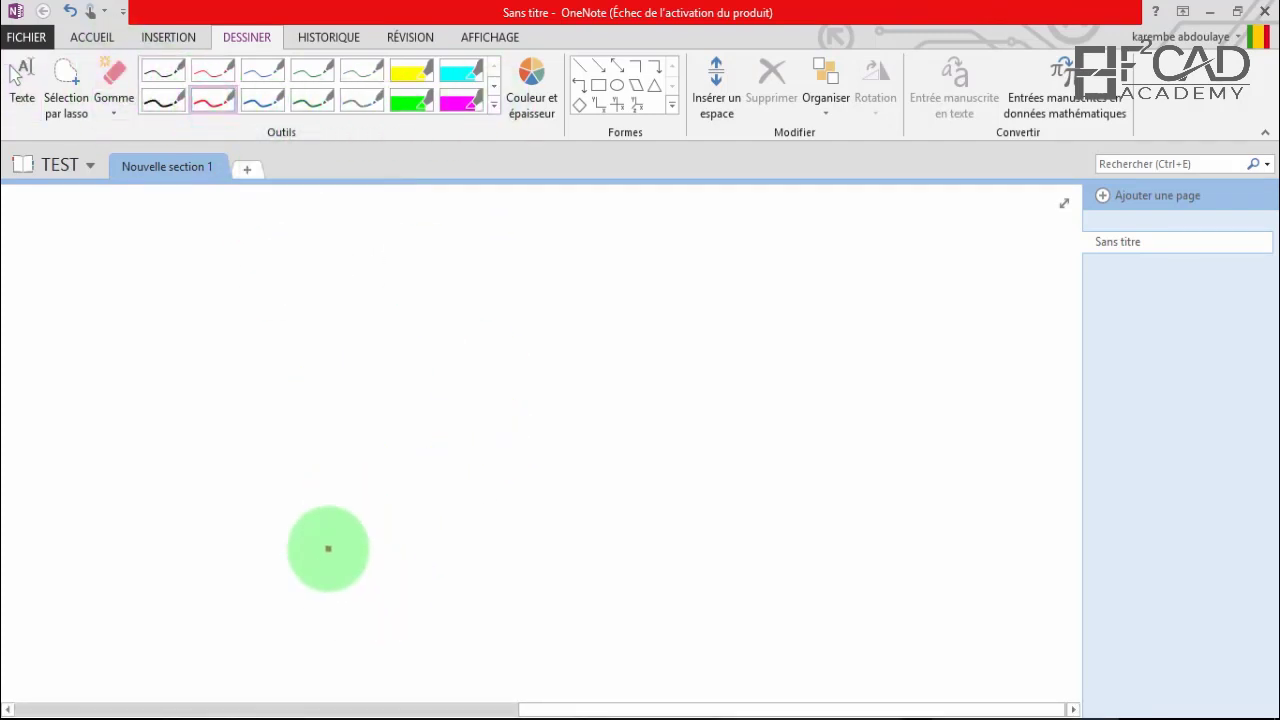
drag(392, 408, 387, 622)
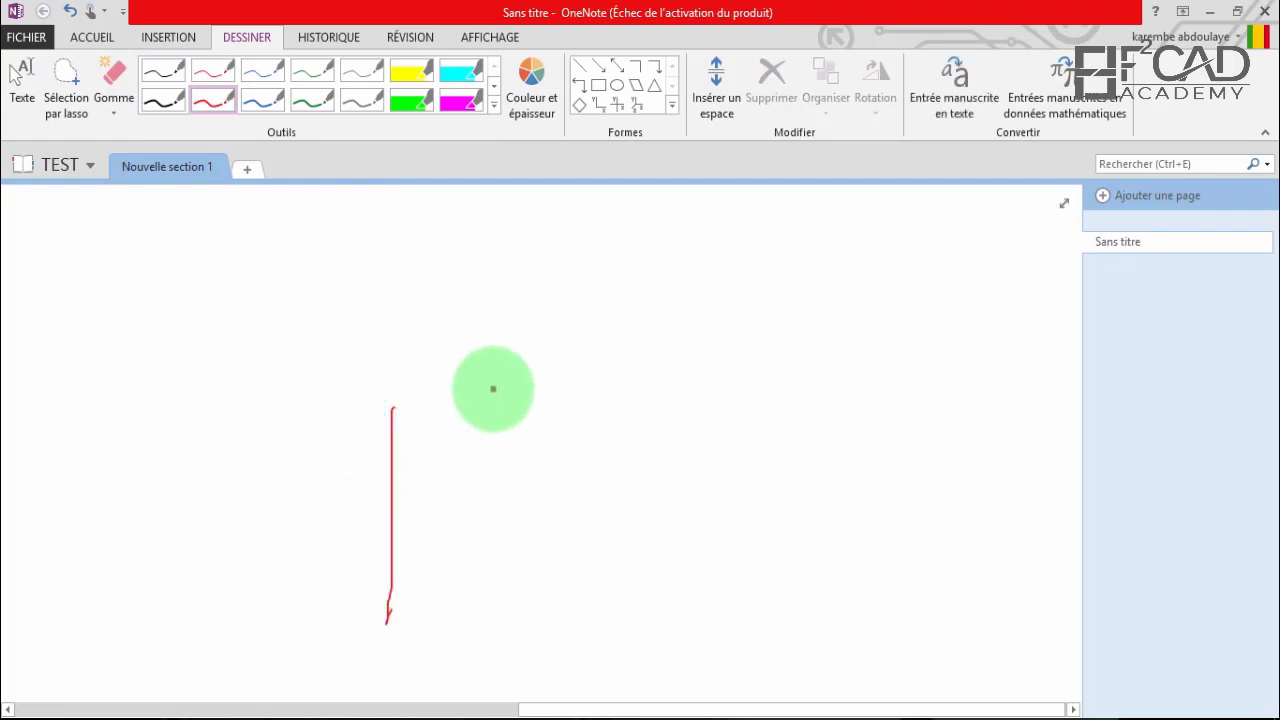
mouse_move(543, 385)
mouse_down()
mouse_move(546, 582)
mouse_move(534, 621)
mouse_up()
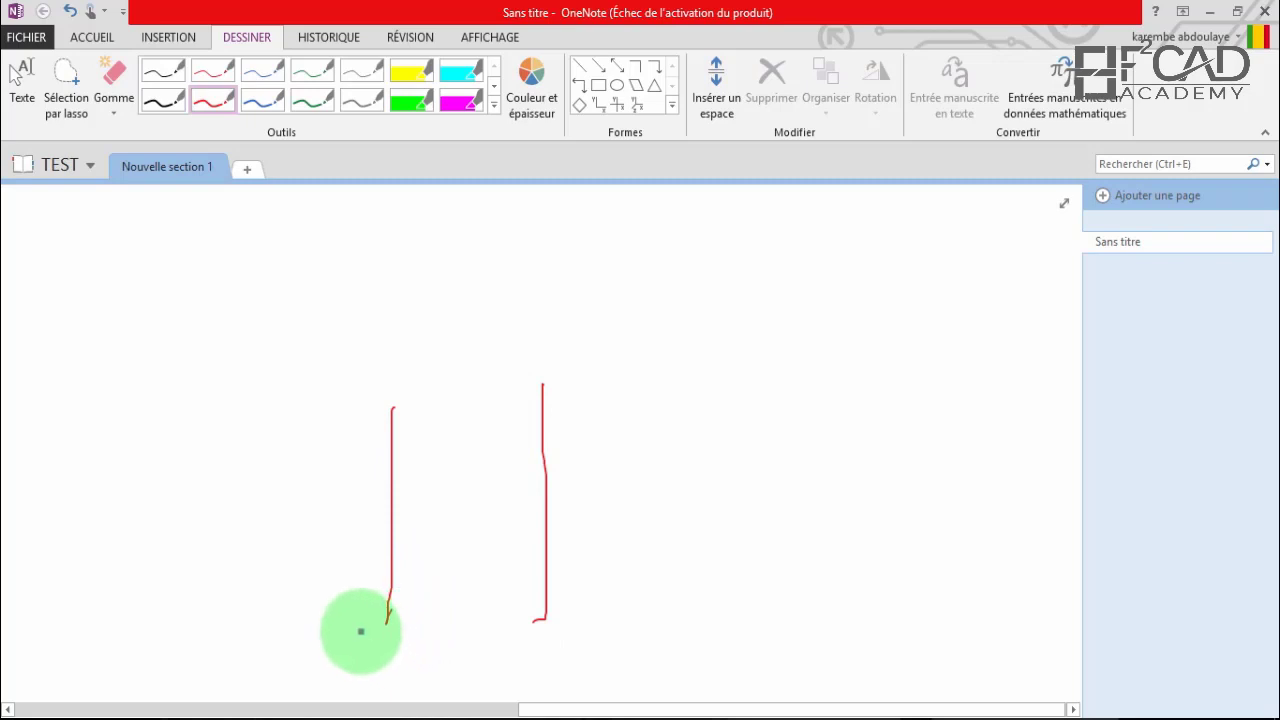
mouse_move(357, 622)
mouse_down()
mouse_move(420, 620)
mouse_move(385, 627)
mouse_move(395, 642)
mouse_up()
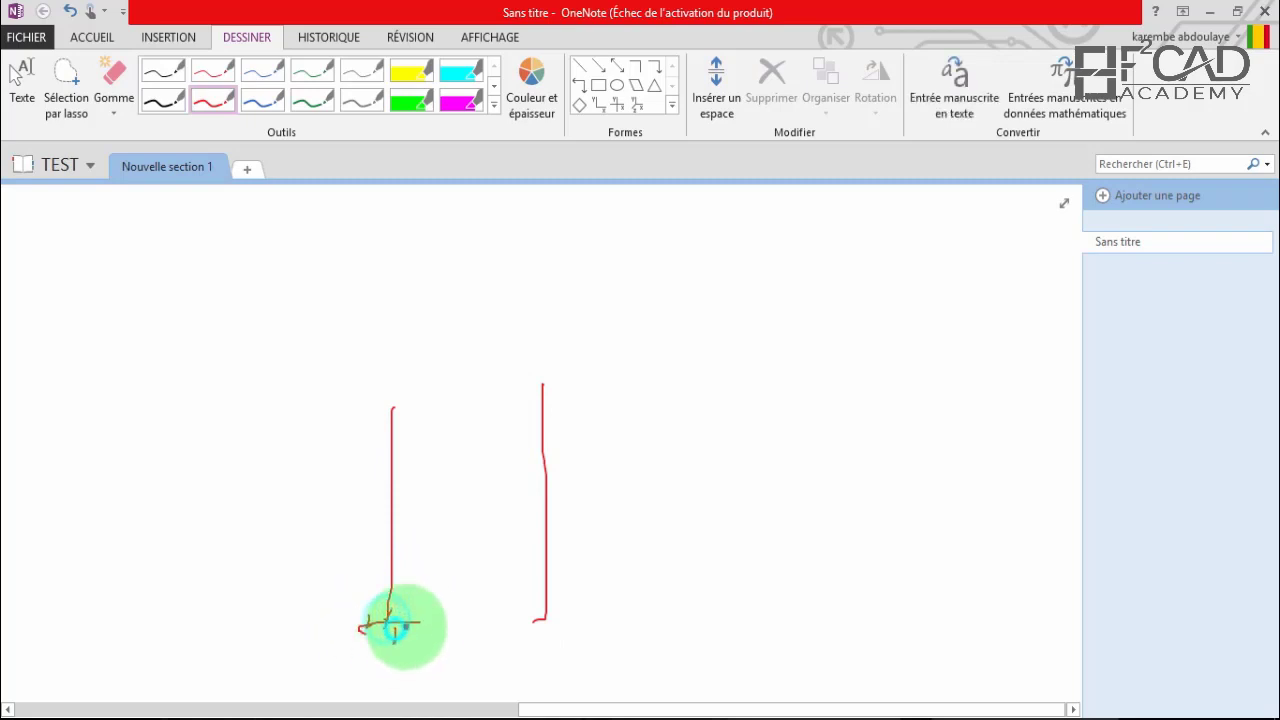
mouse_move(503, 614)
mouse_down()
mouse_move(560, 613)
mouse_move(510, 628)
mouse_up()
drag(520, 626, 537, 632)
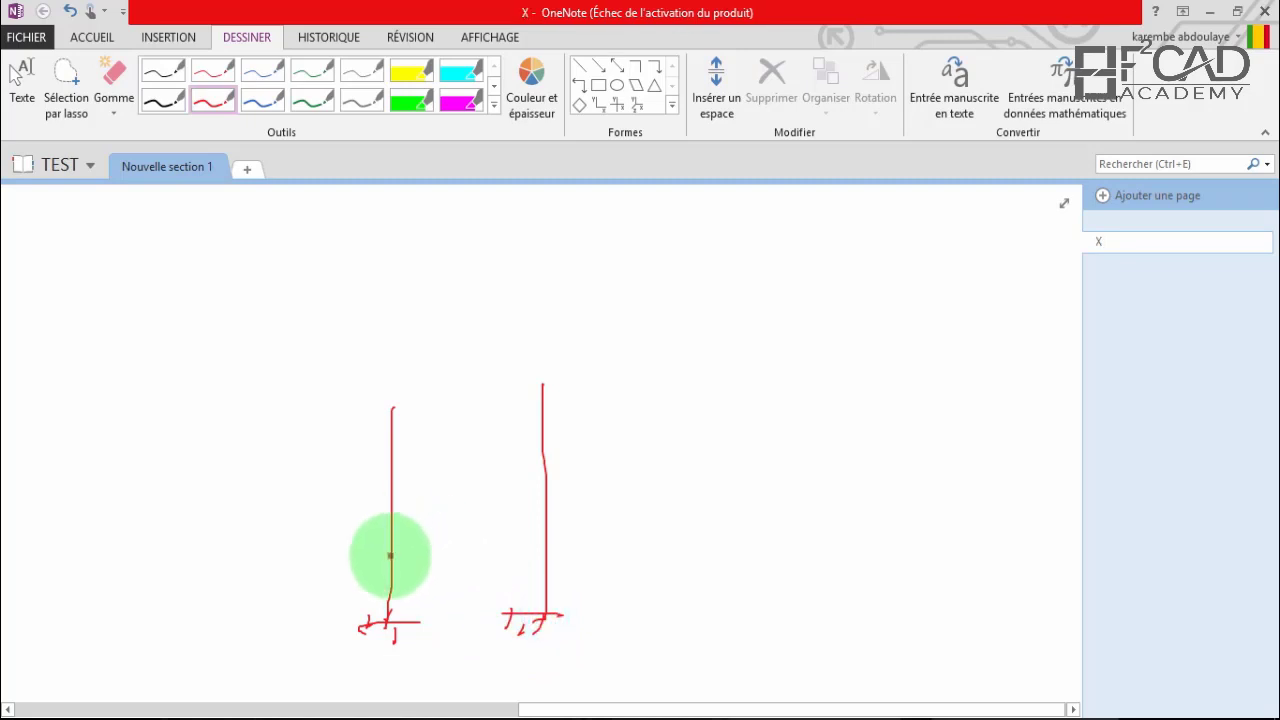
Sketch four red horizontal beams between the two legs, spaced evenly from near the base to the leg tops.
drag(390, 556, 548, 561)
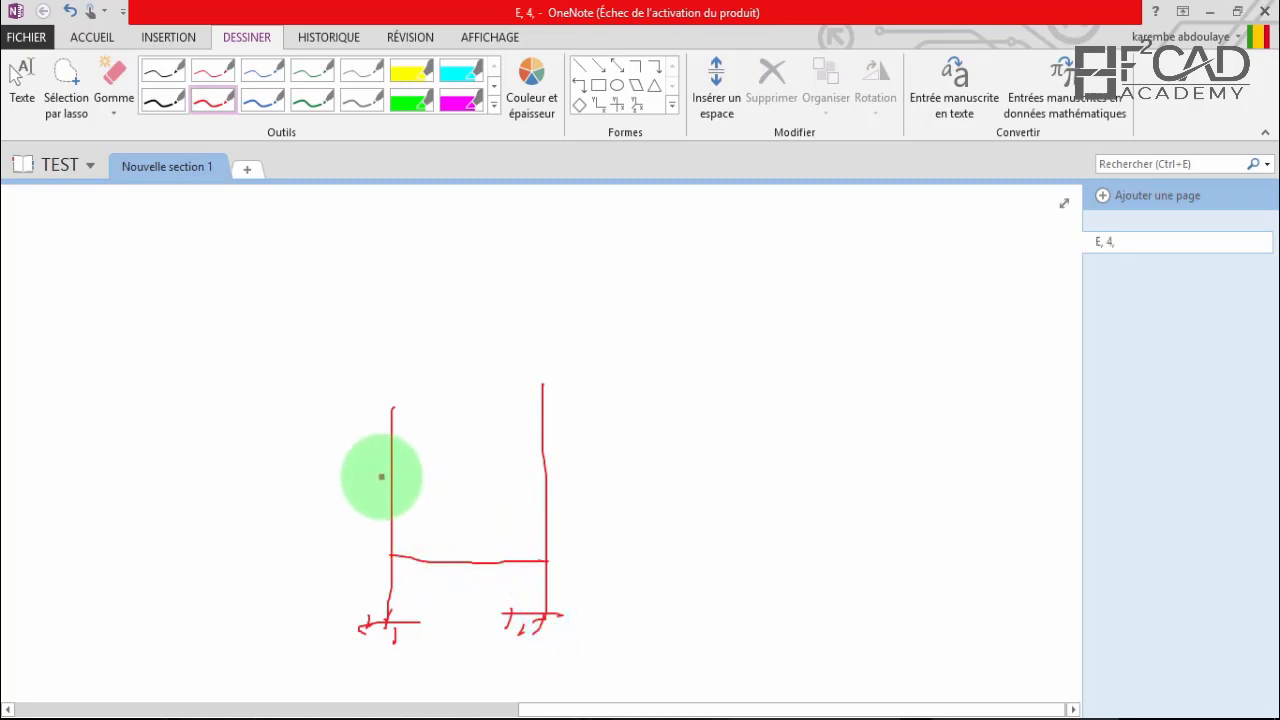
drag(389, 494, 545, 511)
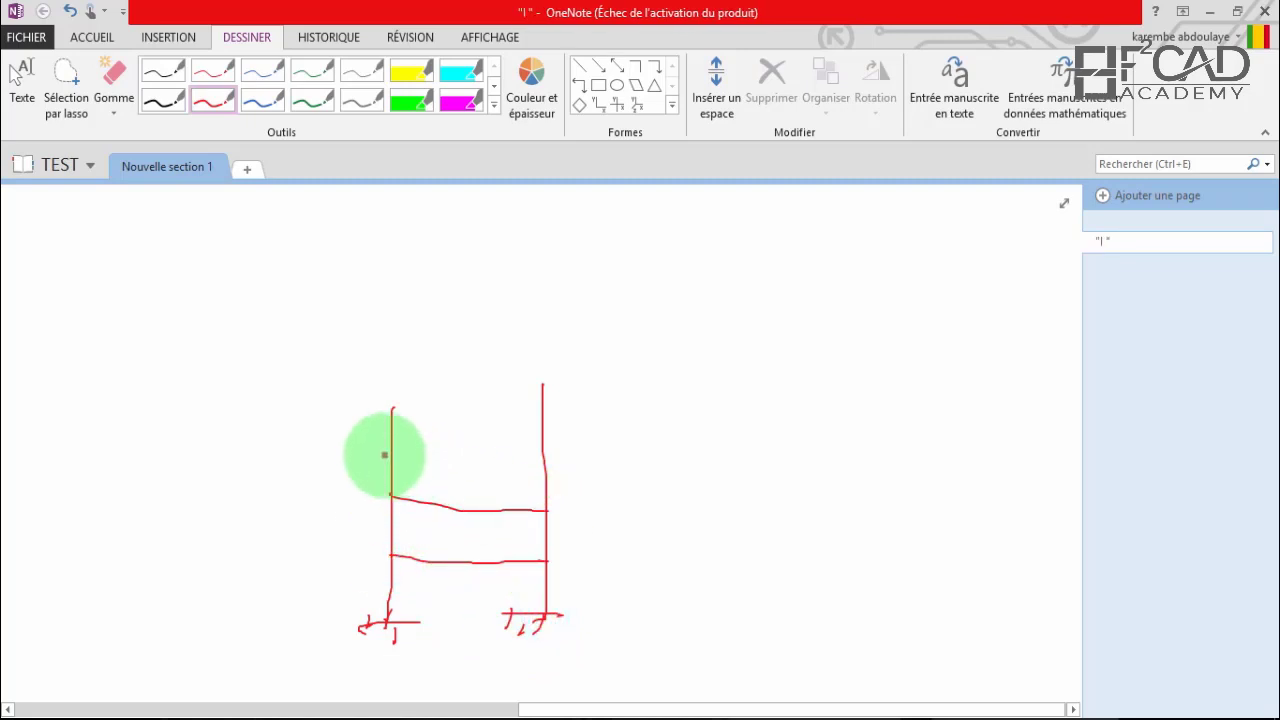
drag(390, 455, 543, 463)
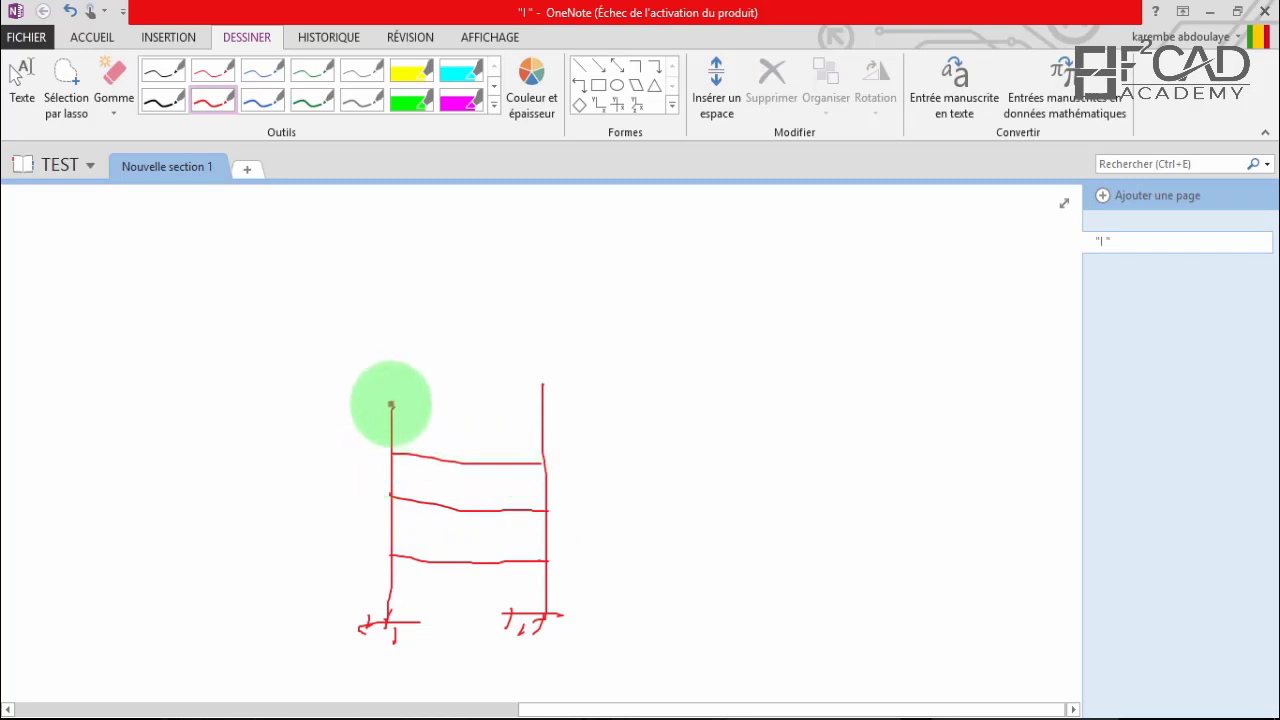
drag(391, 405, 561, 416)
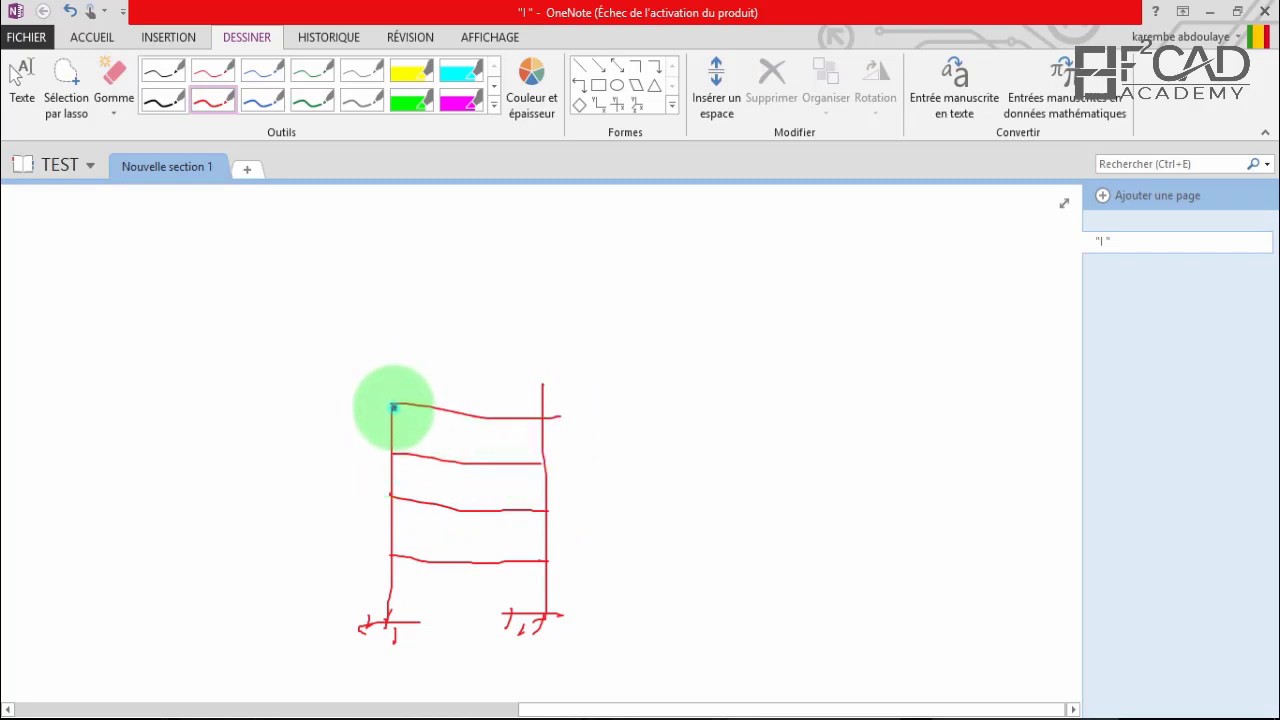
Extend both legs upward in red and close them with a top line to outline the tank above the tower.
drag(391, 405, 392, 383)
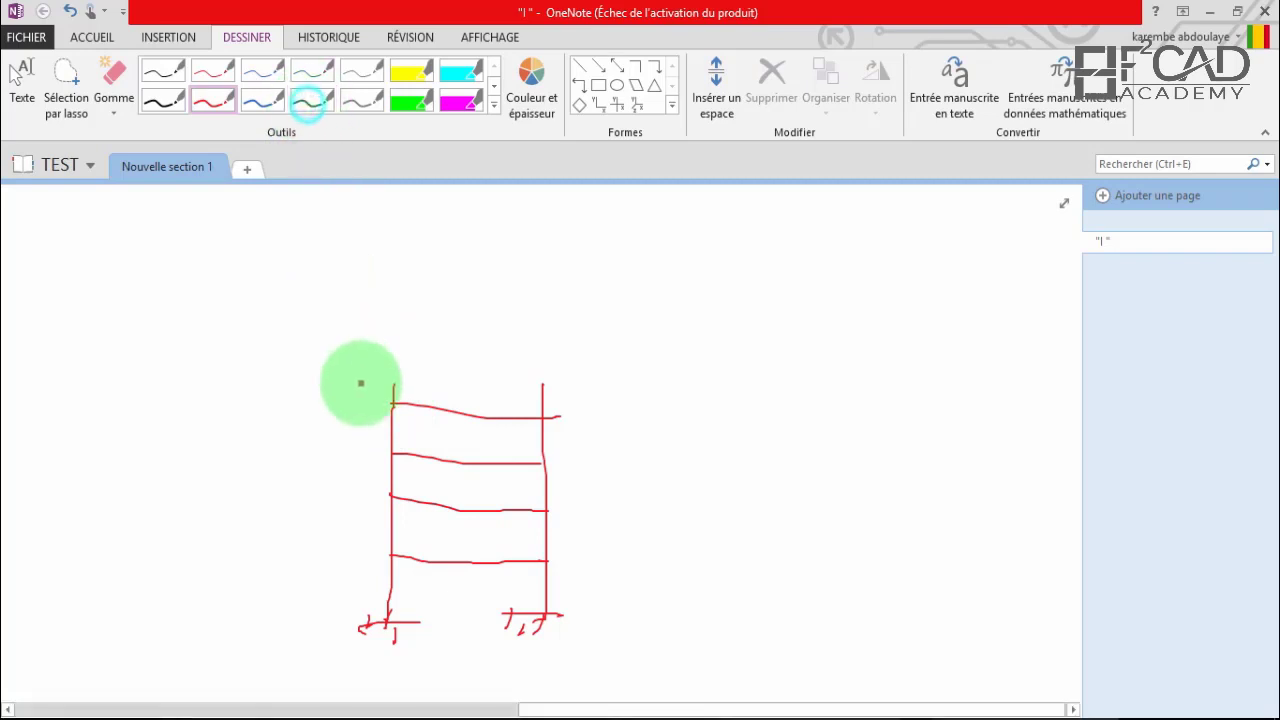
drag(391, 400, 394, 313)
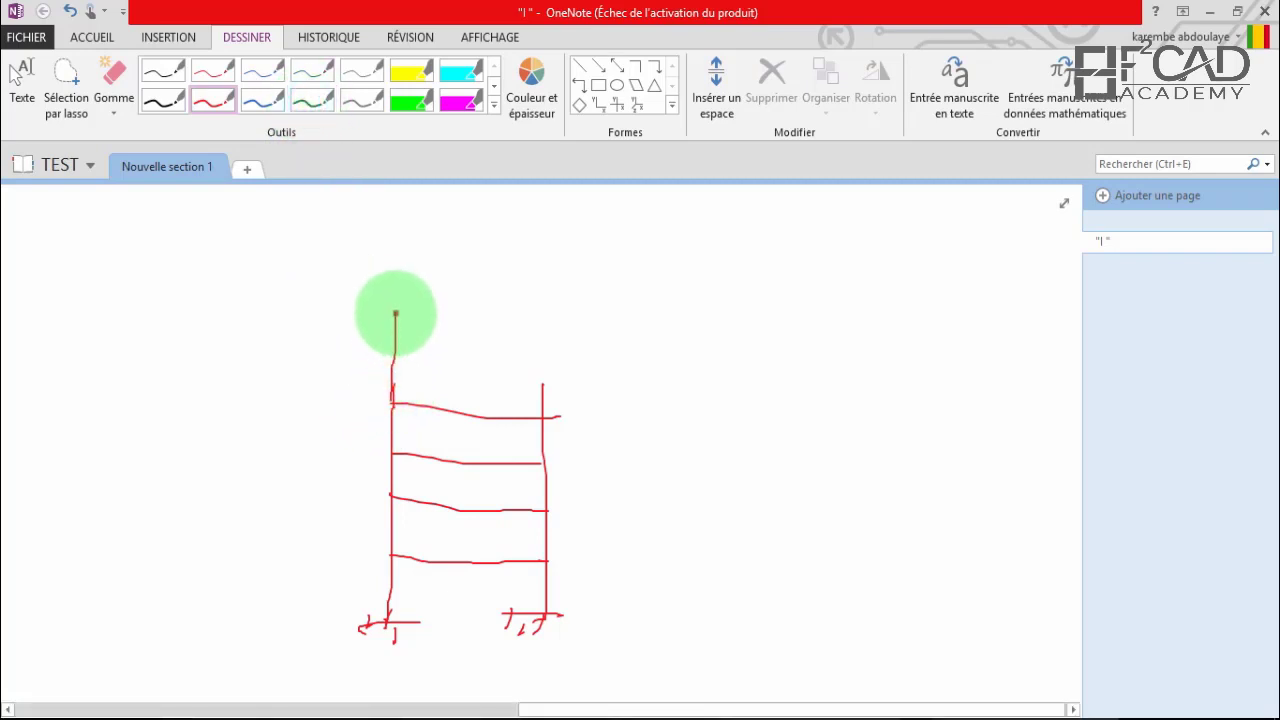
drag(542, 413, 541, 315)
mouse_move(396, 315)
mouse_down()
mouse_move(414, 298)
mouse_move(528, 294)
mouse_move(552, 324)
mouse_move(540, 312)
mouse_up()
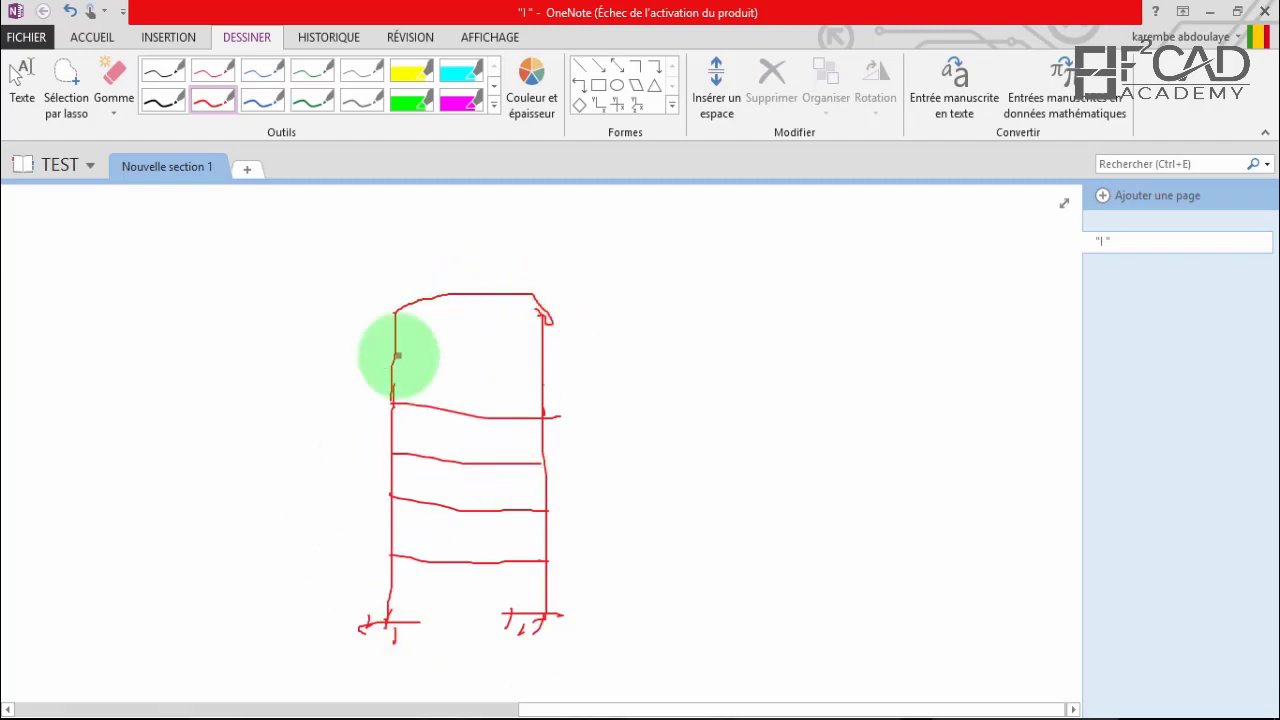
Draw a green dimension line beside the tower and label each of the four levels with 5.
click(304, 105)
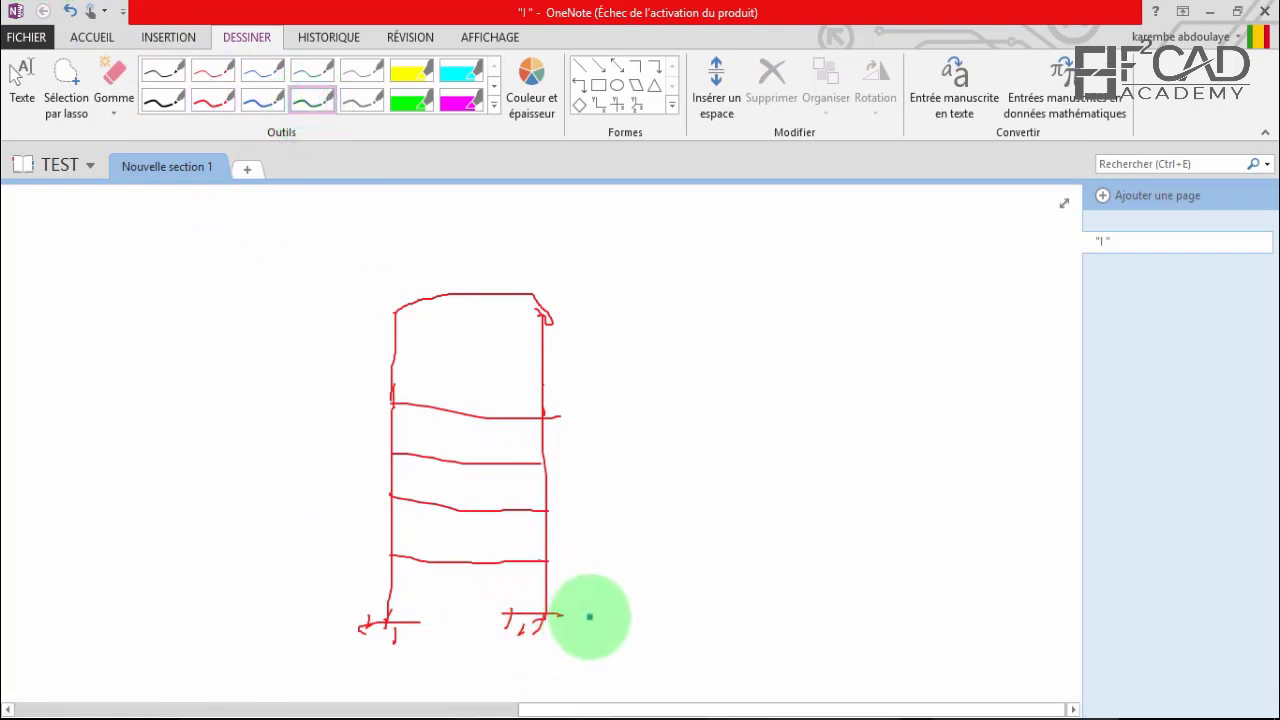
mouse_move(586, 614)
mouse_down()
mouse_move(646, 606)
mouse_move(600, 437)
mouse_move(597, 400)
mouse_move(608, 398)
mouse_up()
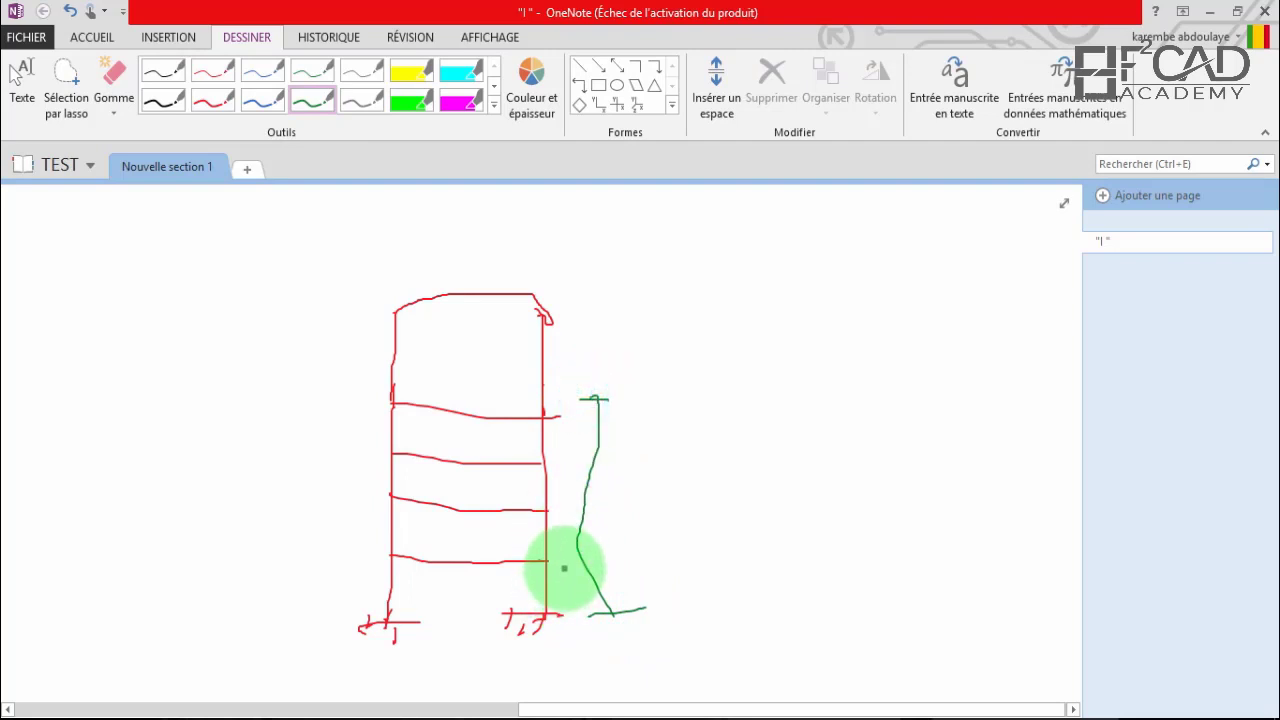
mouse_move(566, 564)
mouse_down()
mouse_move(607, 558)
mouse_move(646, 583)
mouse_move(622, 587)
mouse_move(646, 565)
mouse_up()
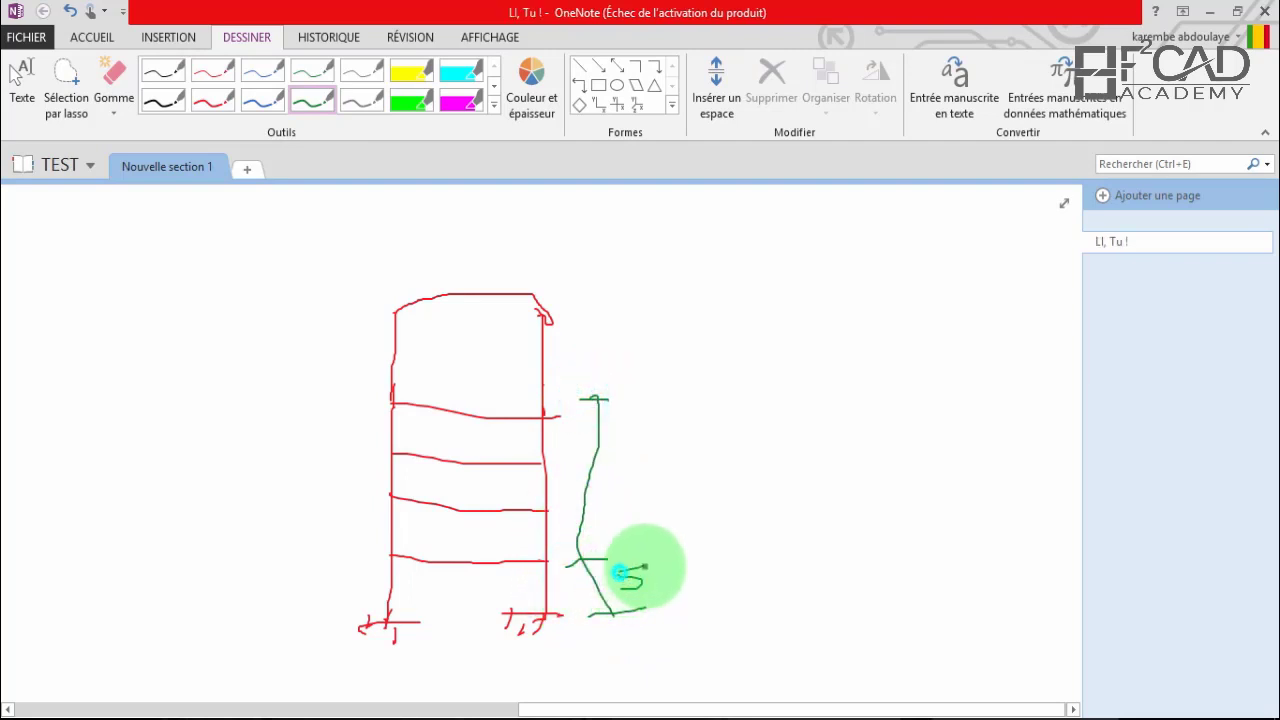
drag(606, 508, 609, 536)
drag(622, 472, 611, 493)
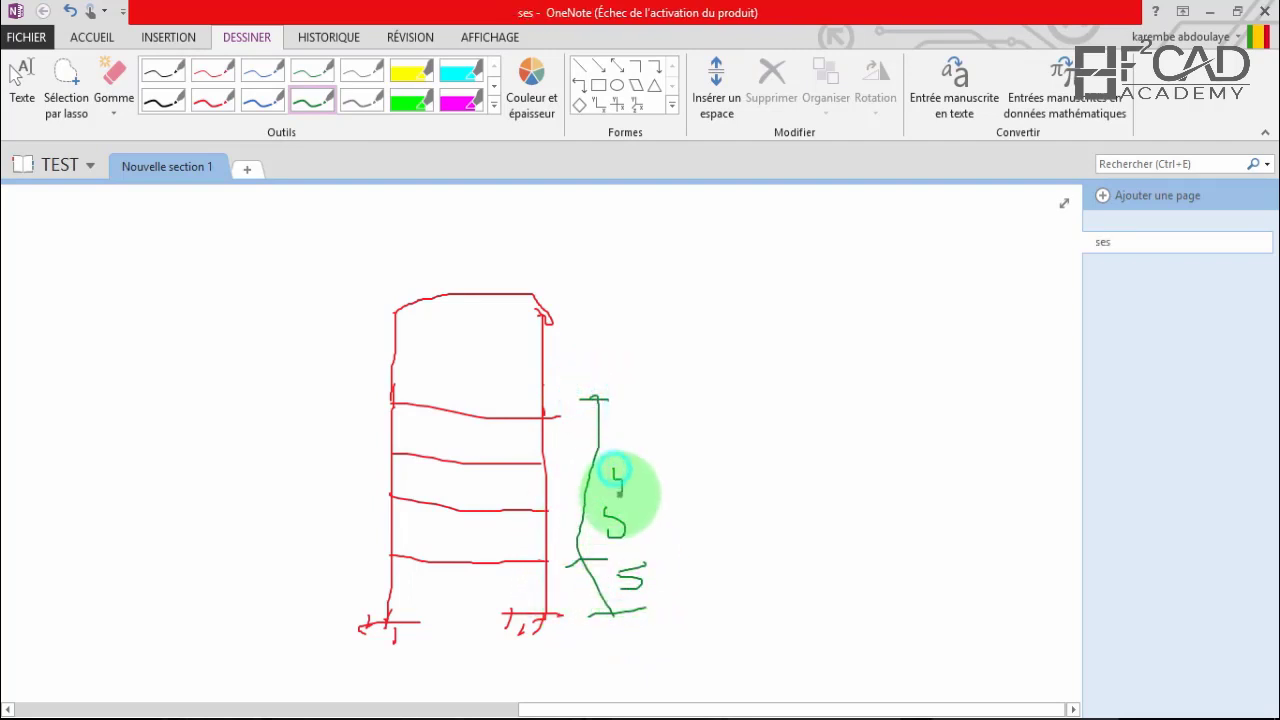
drag(617, 412, 624, 446)
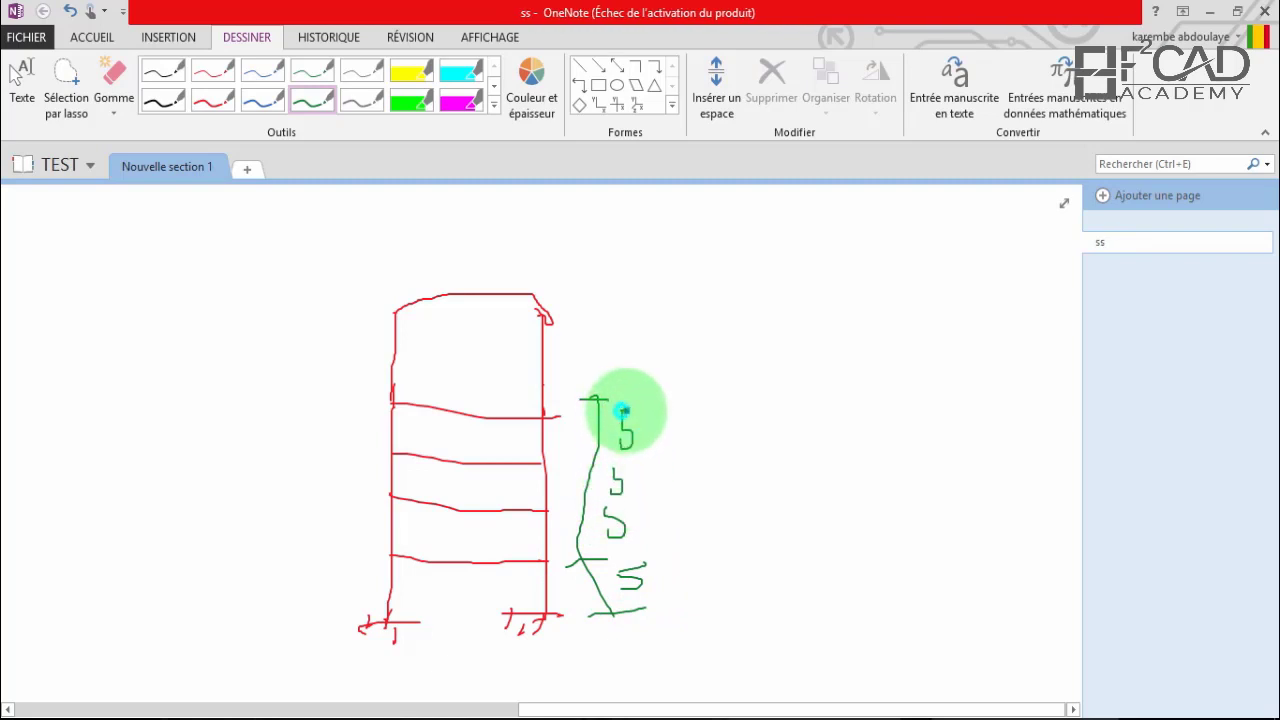
Draw green overall dimension lines further out, labelled 20 for the tower height and 5 m for the tank height.
mouse_move(689, 393)
mouse_down()
mouse_move(723, 400)
mouse_move(738, 633)
mouse_move(721, 622)
mouse_up()
mouse_move(711, 613)
mouse_down()
mouse_move(749, 613)
mouse_move(746, 592)
mouse_up()
mouse_move(757, 506)
mouse_down()
mouse_move(781, 524)
mouse_move(790, 505)
mouse_move(776, 498)
mouse_up()
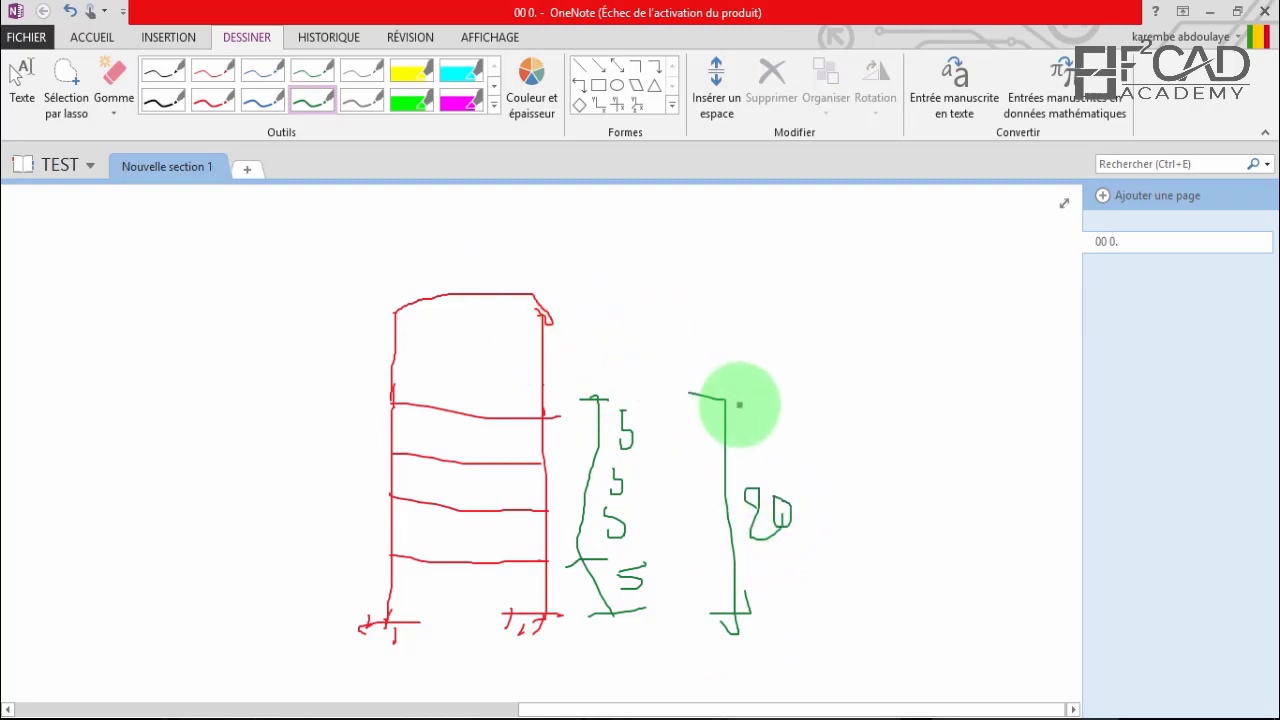
mouse_move(723, 400)
mouse_down()
mouse_move(714, 300)
mouse_move(743, 290)
mouse_up()
mouse_move(738, 342)
mouse_down()
mouse_move(721, 362)
mouse_move(762, 337)
mouse_move(770, 367)
mouse_move(812, 367)
mouse_up()
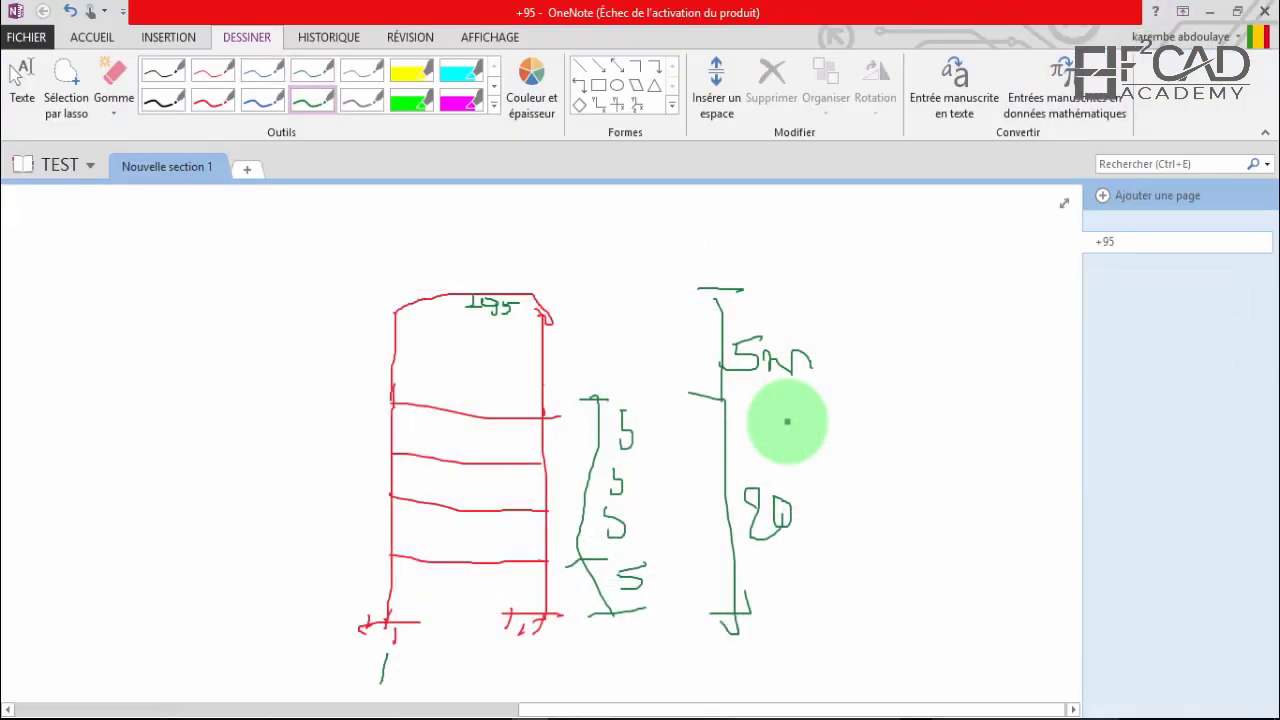
Sketch a green rectangle beside the tower elevation as the plan view of the platform.
drag(103, 288, 100, 376)
mouse_move(100, 287)
mouse_down()
mouse_move(252, 287)
mouse_move(252, 400)
mouse_move(156, 390)
mouse_up()
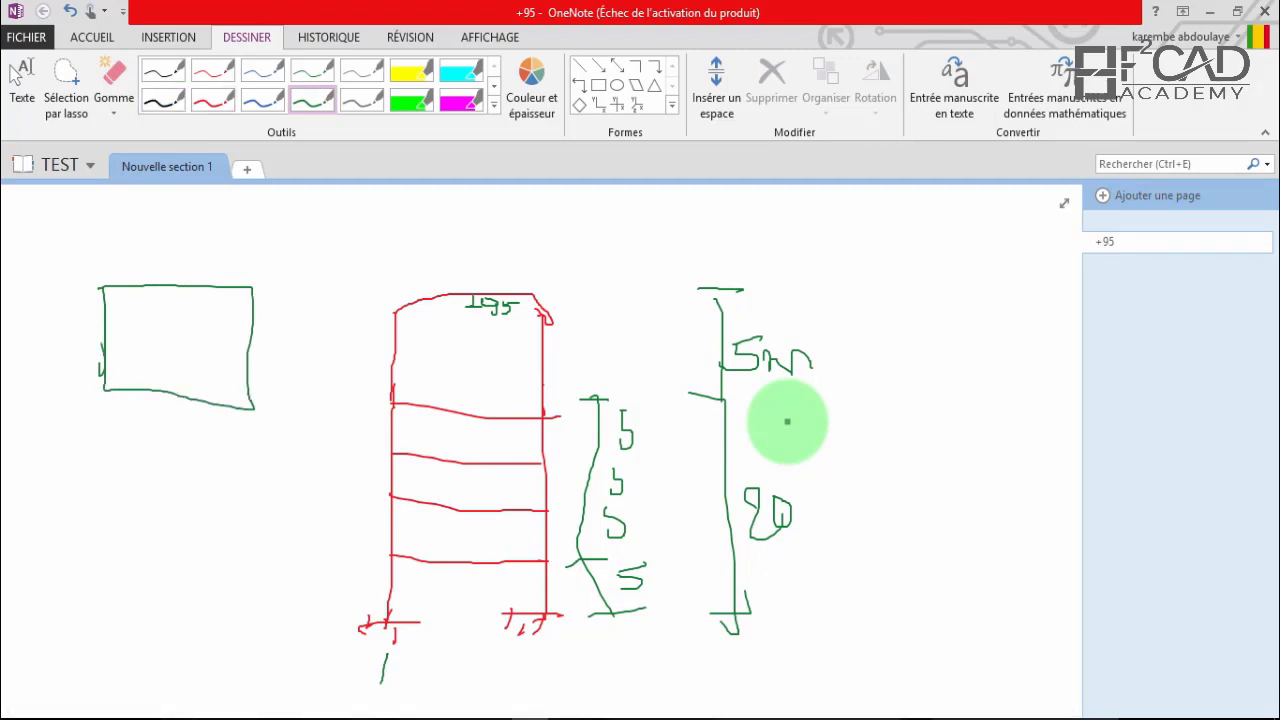
drag(99, 385, 117, 395)
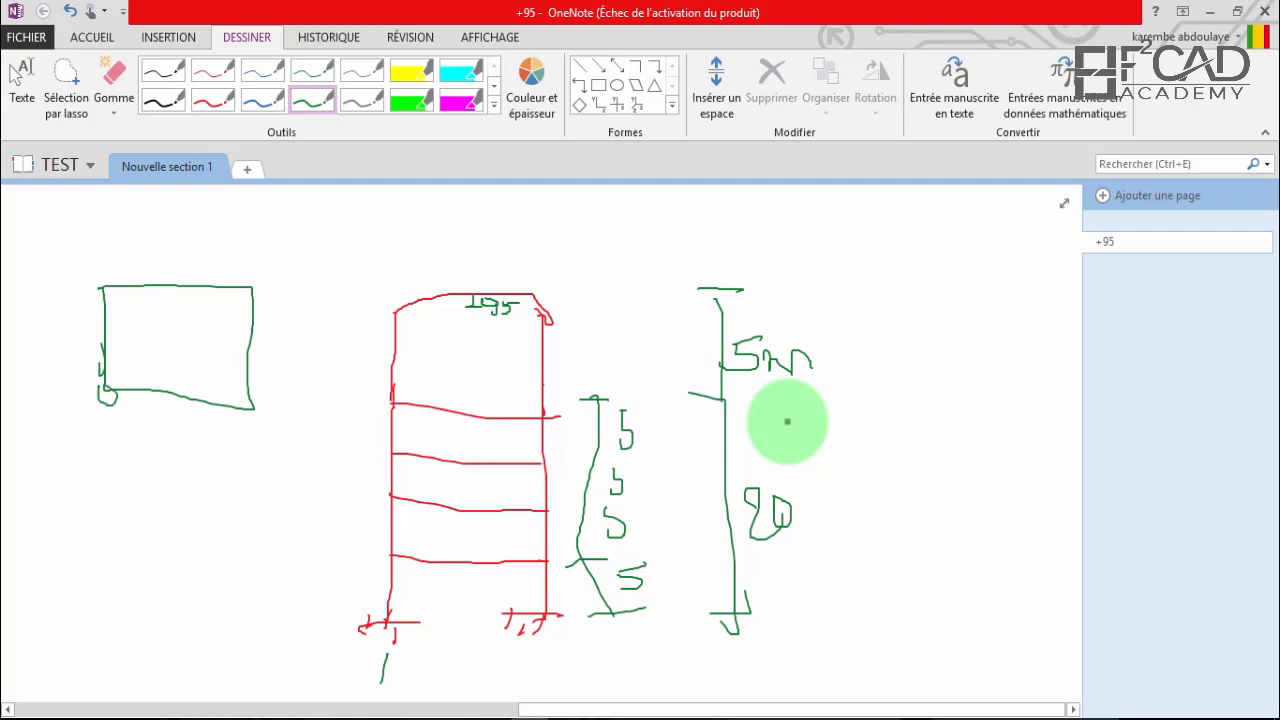
Sketch the tank as a black circle inside the platform plan and hatch the walkway area around it with short strokes.
click(163, 100)
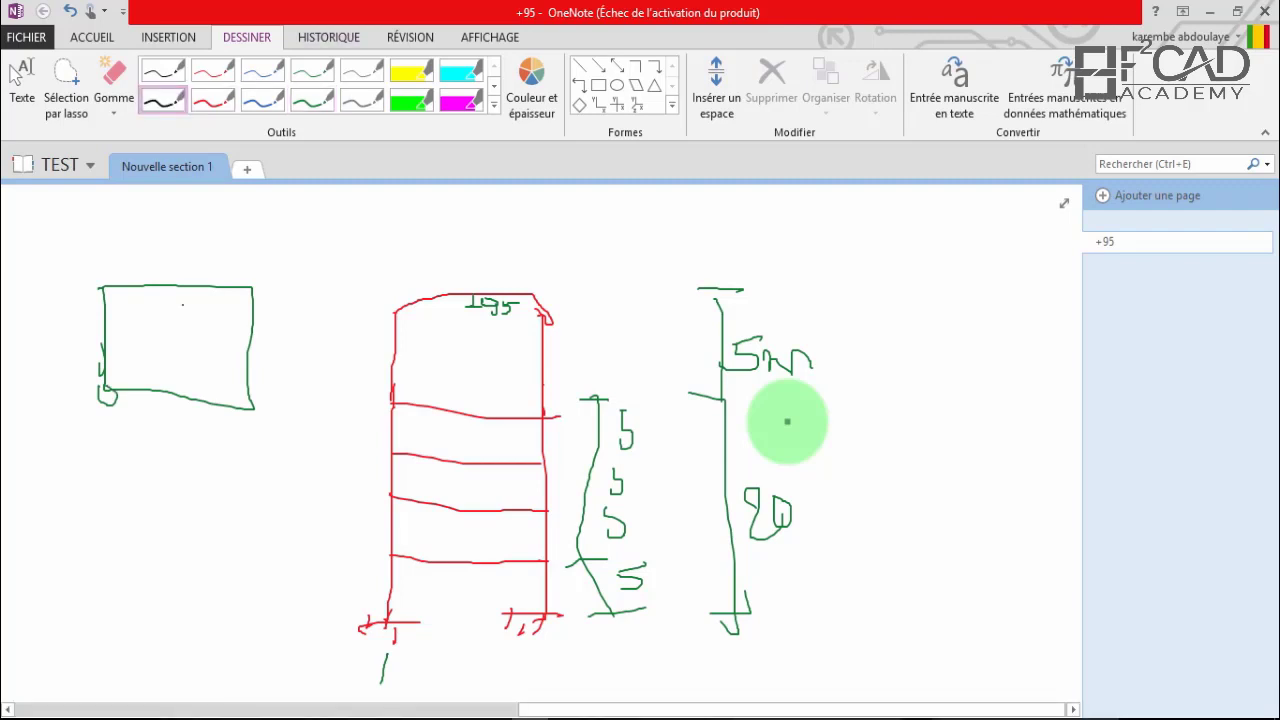
mouse_move(141, 305)
mouse_down()
mouse_move(152, 360)
mouse_move(220, 342)
mouse_up()
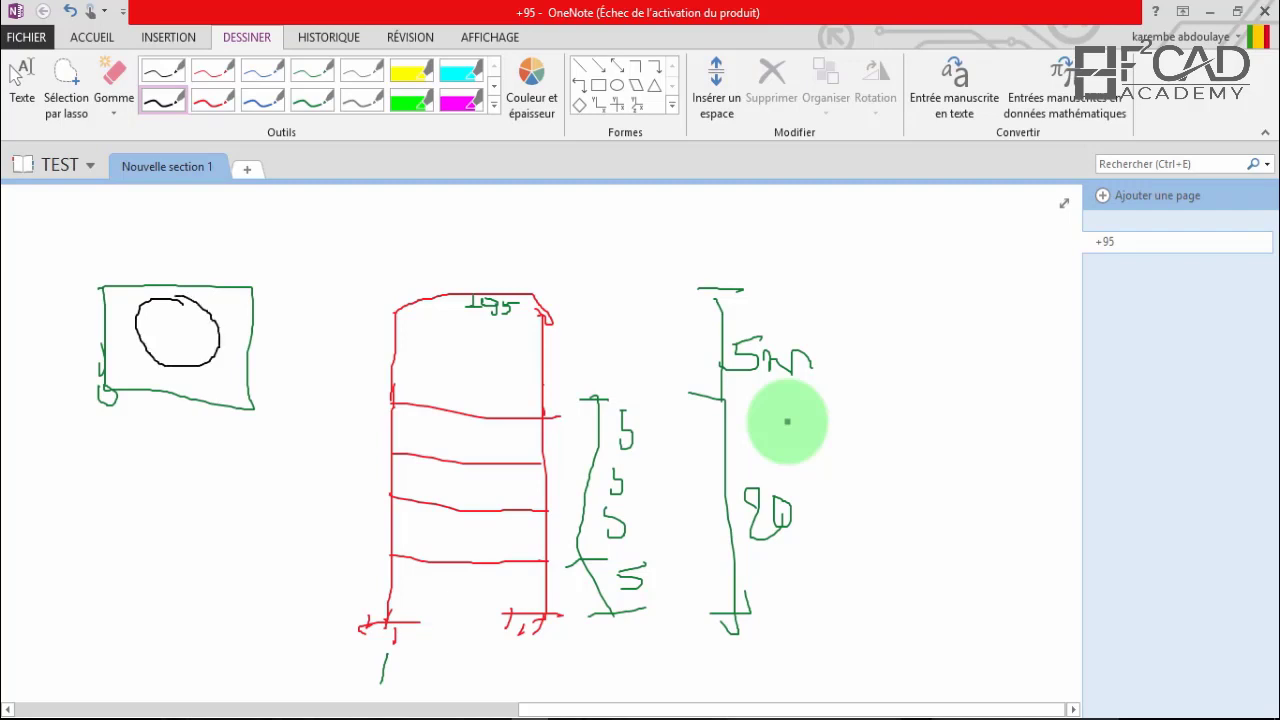
drag(200, 364, 200, 384)
drag(225, 367, 225, 380)
click(236, 331)
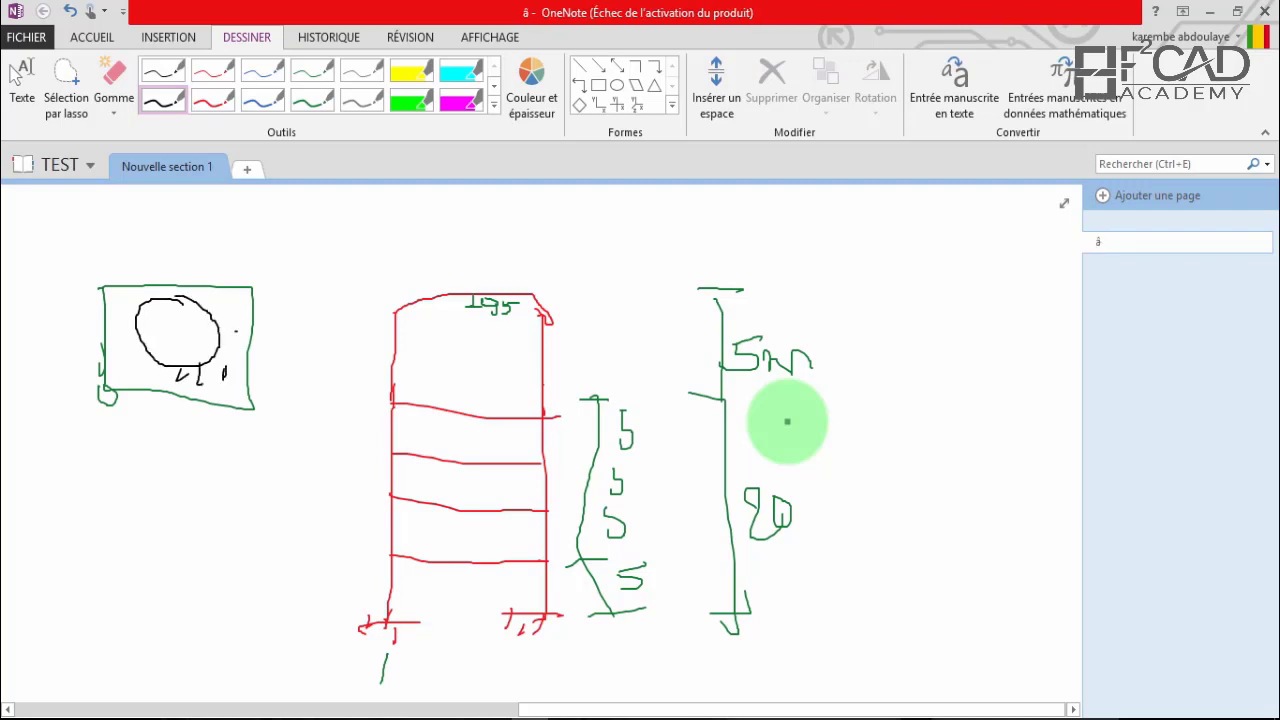
drag(235, 292, 227, 300)
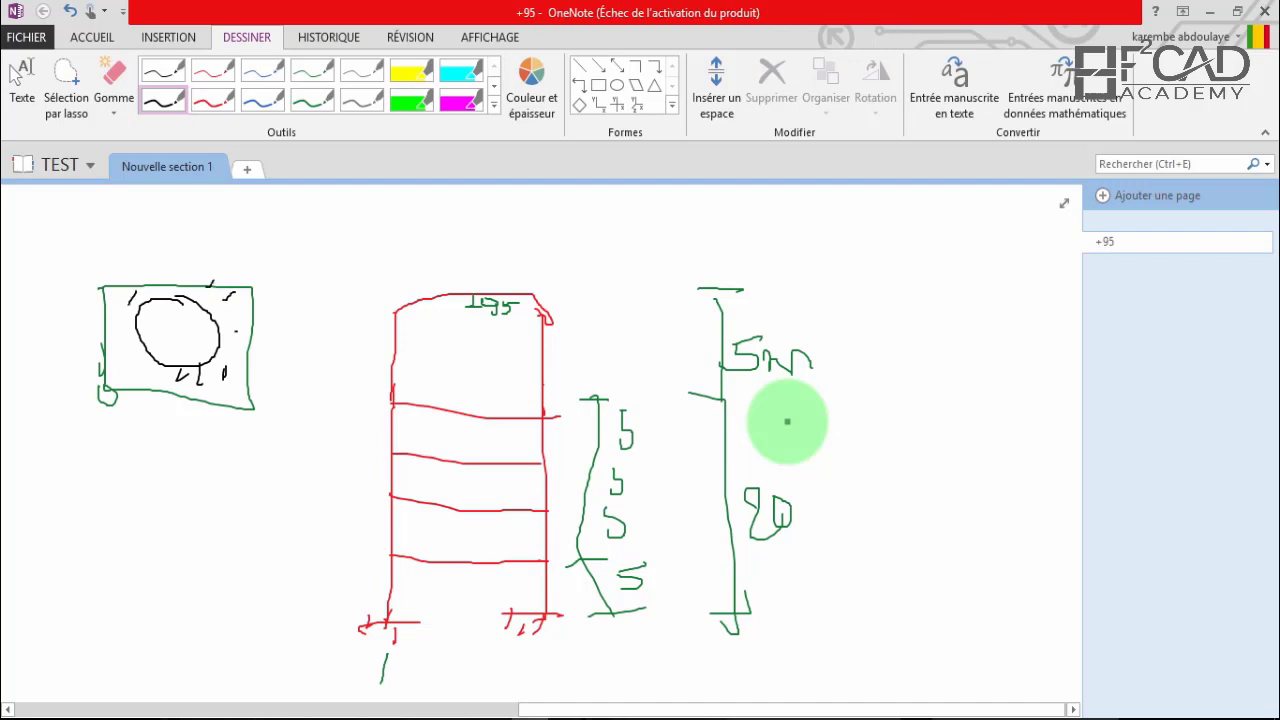
drag(121, 315, 107, 338)
Write the tank diameter as Ø = 5 m below the plan and label the tank height dimension H.
mouse_move(23, 476)
mouse_down()
mouse_move(30, 462)
mouse_move(50, 482)
mouse_move(48, 536)
mouse_up()
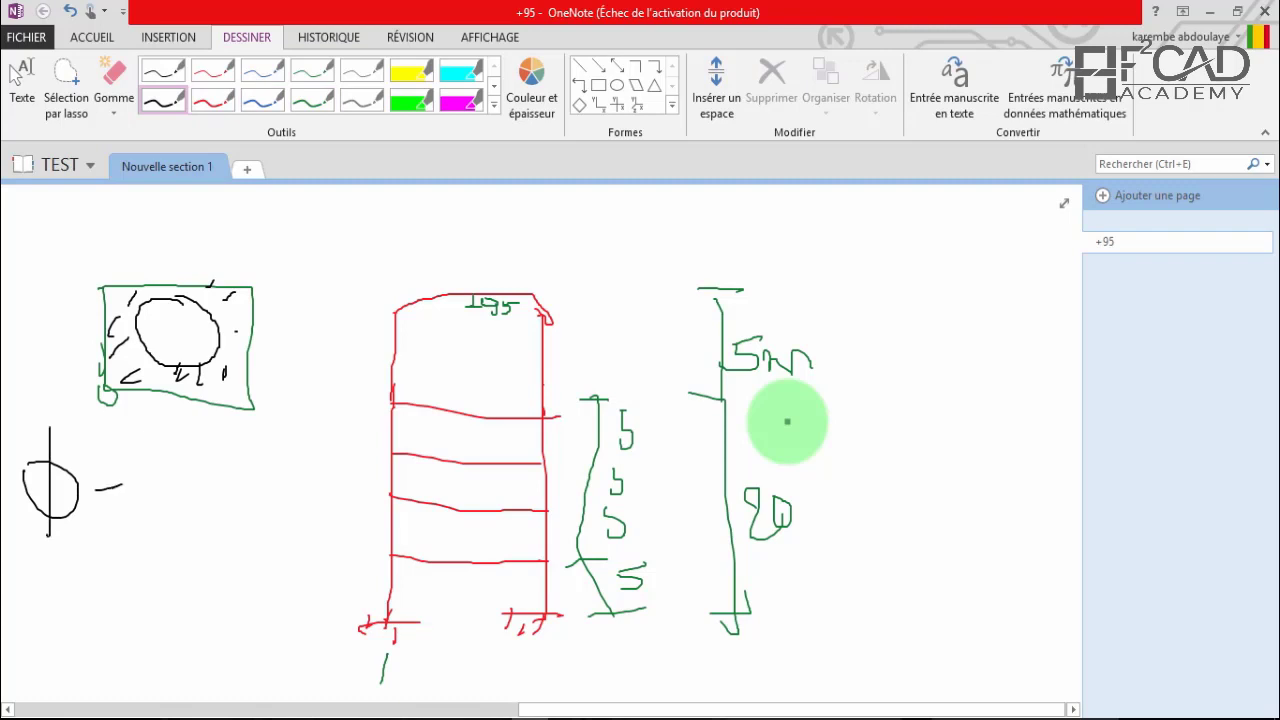
mouse_move(140, 467)
mouse_down()
mouse_move(134, 500)
mouse_move(174, 462)
mouse_move(231, 503)
mouse_up()
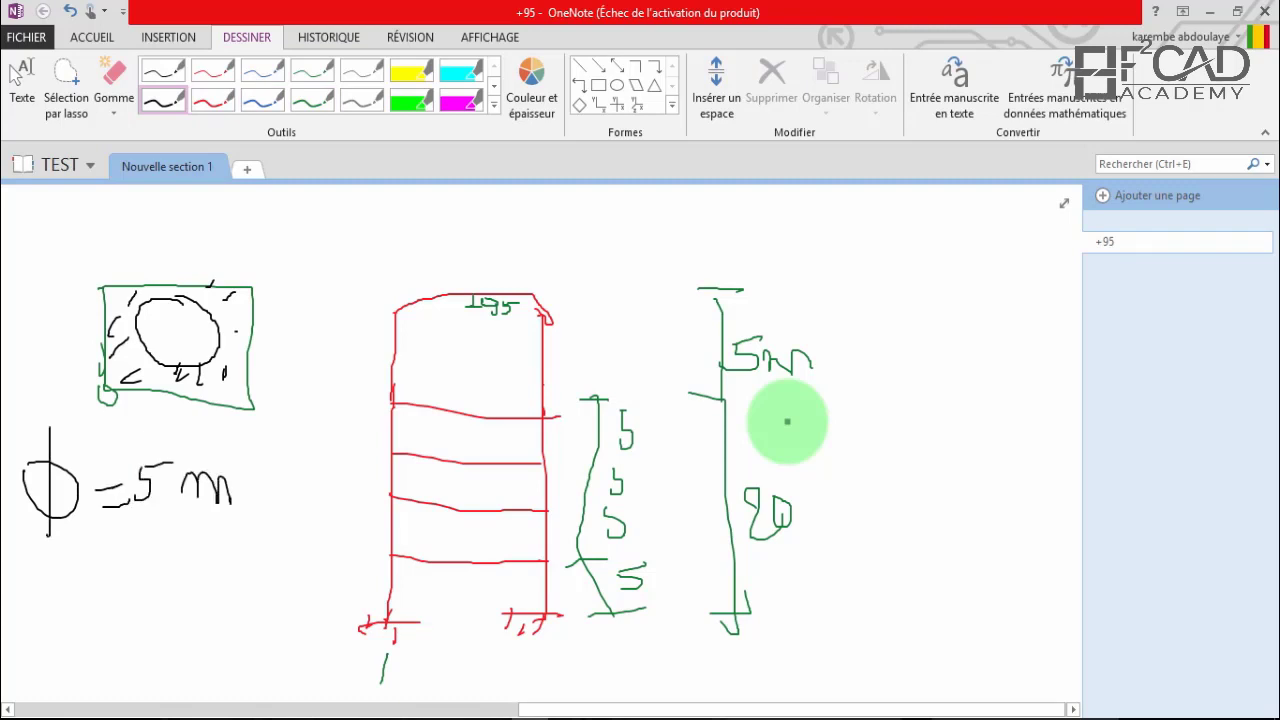
drag(696, 323, 682, 370)
drag(704, 327, 696, 380)
Calculate the tank volume π×2.5²×5 in the Casio calculator emulator and display the result as a decimal.
key(alt+Tab)
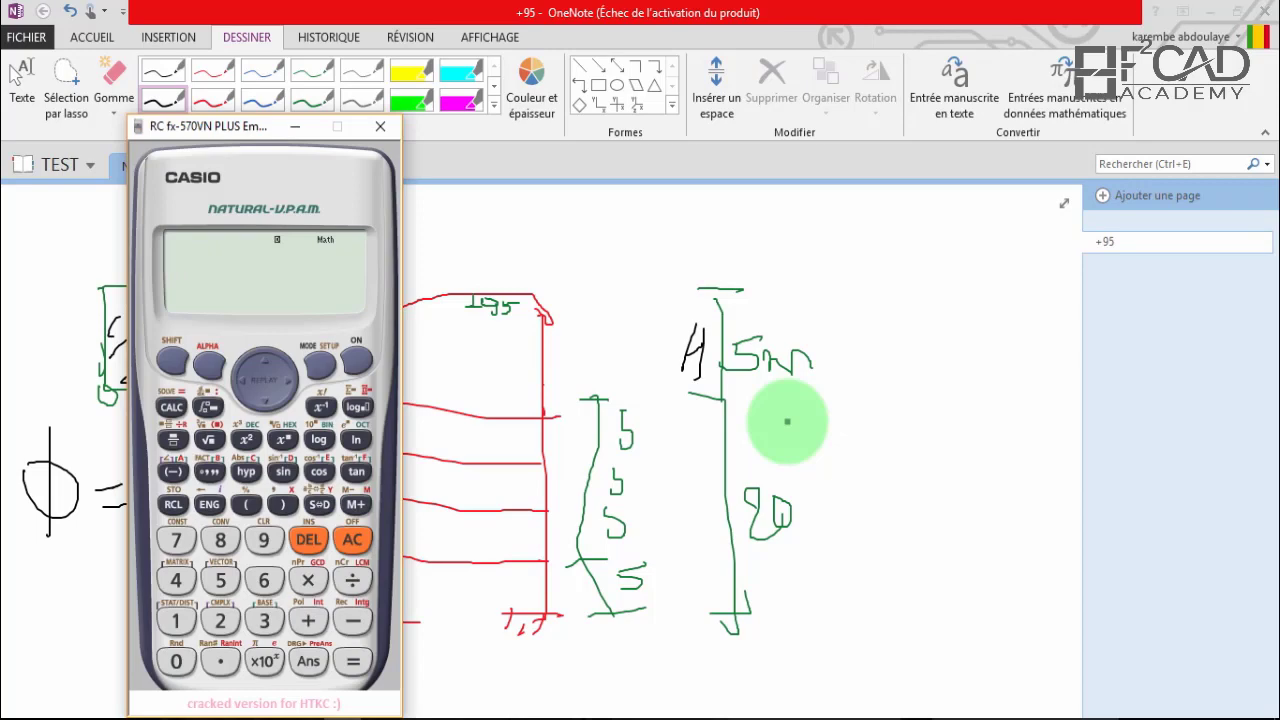
drag(250, 126, 960, 61)
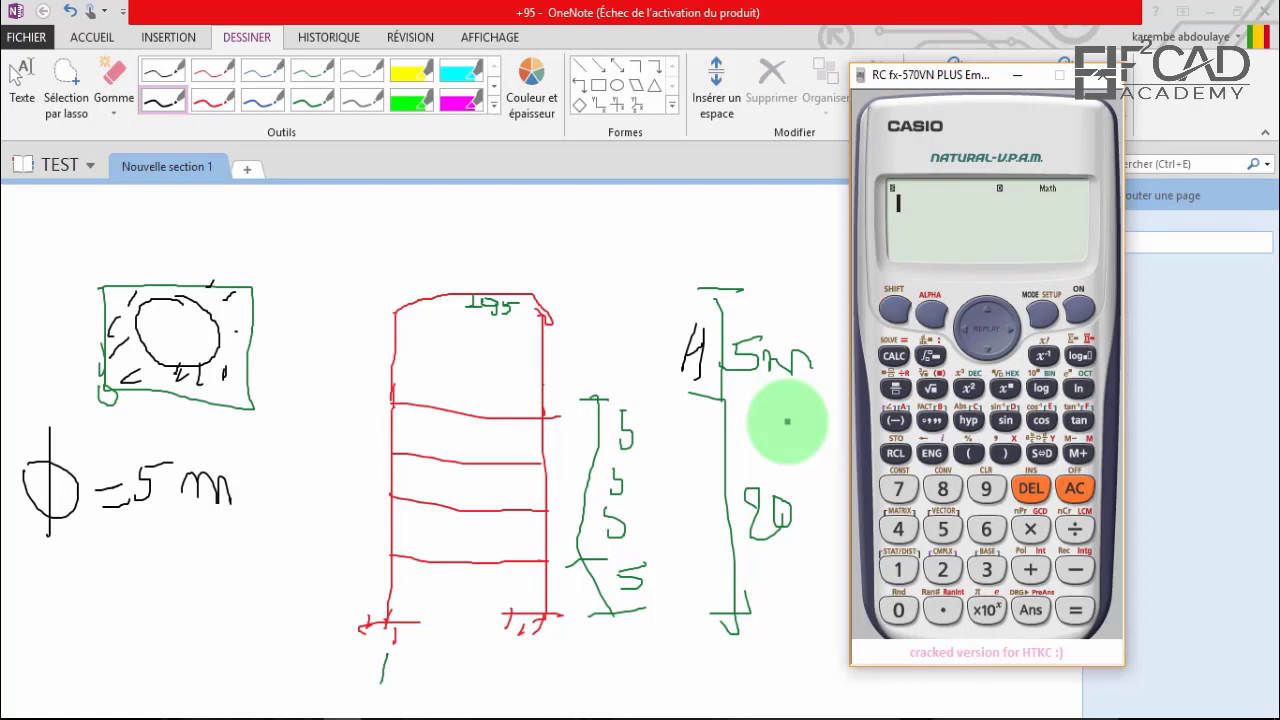
text(π×)
text(2.5²×5)
key(Return)
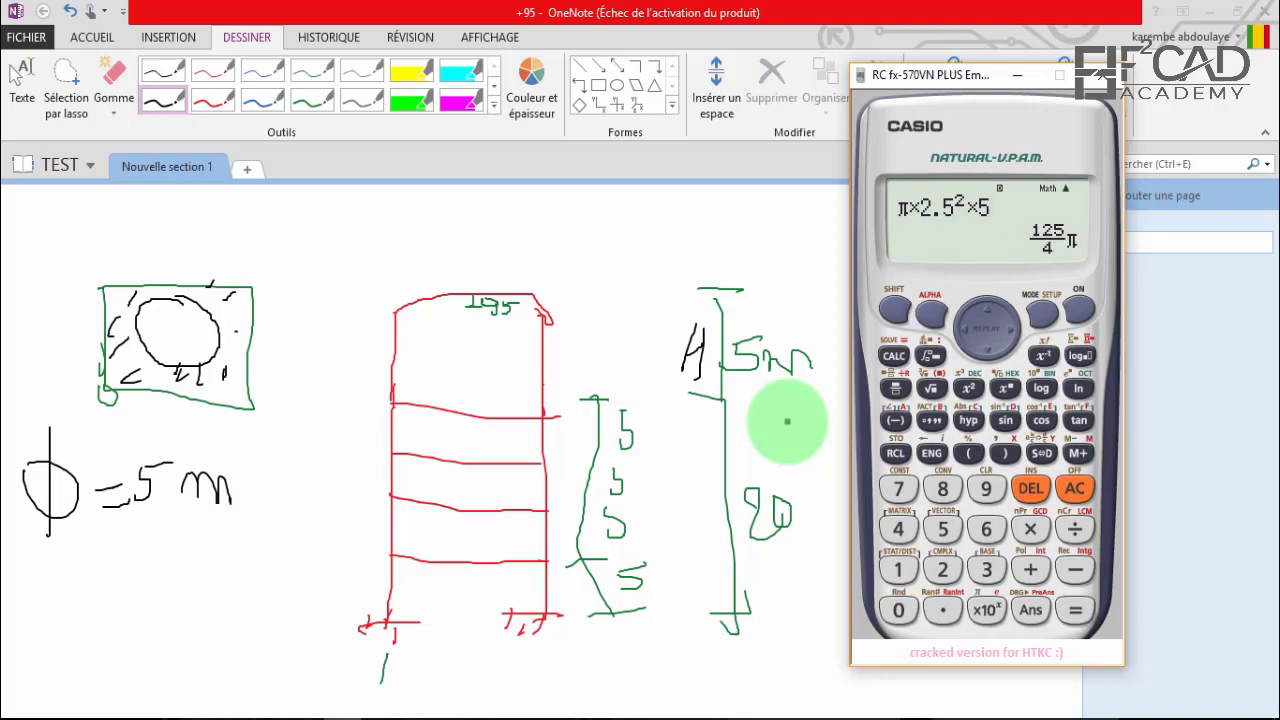
key(d)
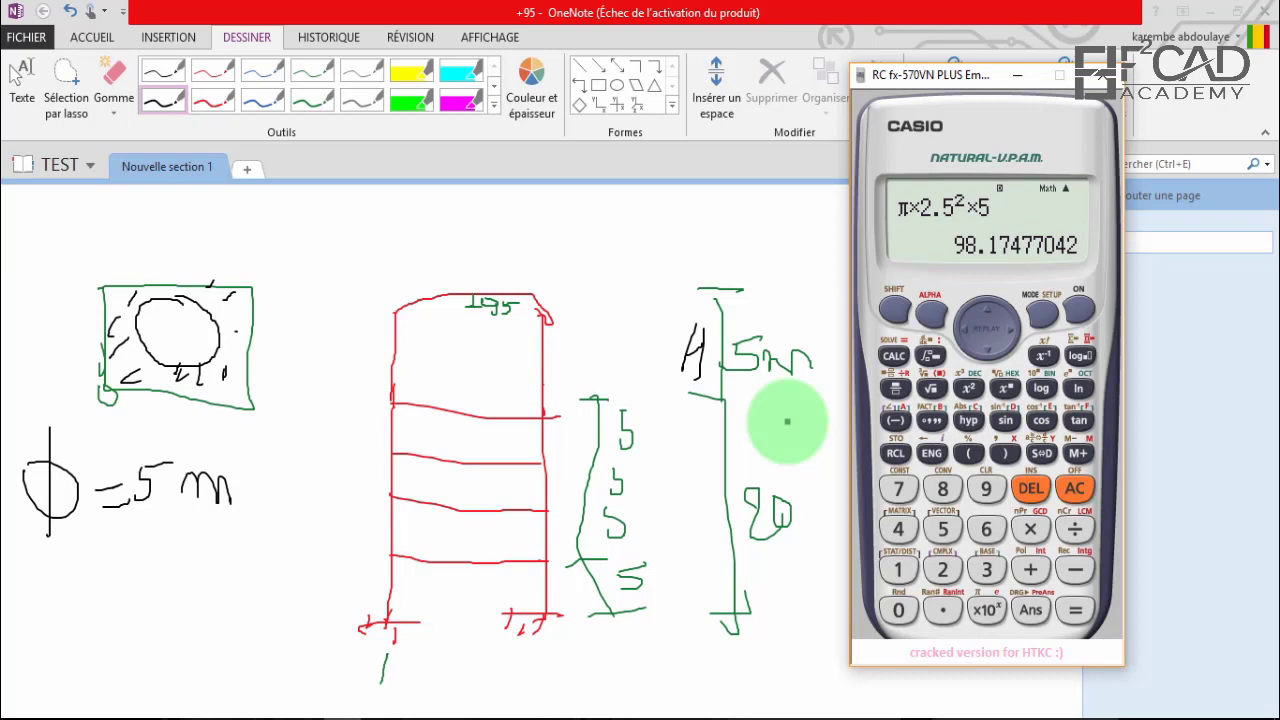
Return to the OneNote page and write the tank volume V = 100 m³ in black below the diameter.
click(787, 421)
mouse_move(125, 532)
mouse_down()
mouse_move(148, 585)
mouse_move(155, 548)
mouse_move(186, 564)
mouse_up()
drag(166, 574, 250, 570)
mouse_move(232, 545)
mouse_down()
mouse_move(226, 561)
mouse_move(294, 569)
mouse_up()
mouse_move(282, 551)
mouse_down()
mouse_move(268, 552)
mouse_move(338, 556)
mouse_up()
drag(338, 556, 345, 582)
drag(340, 534, 342, 543)
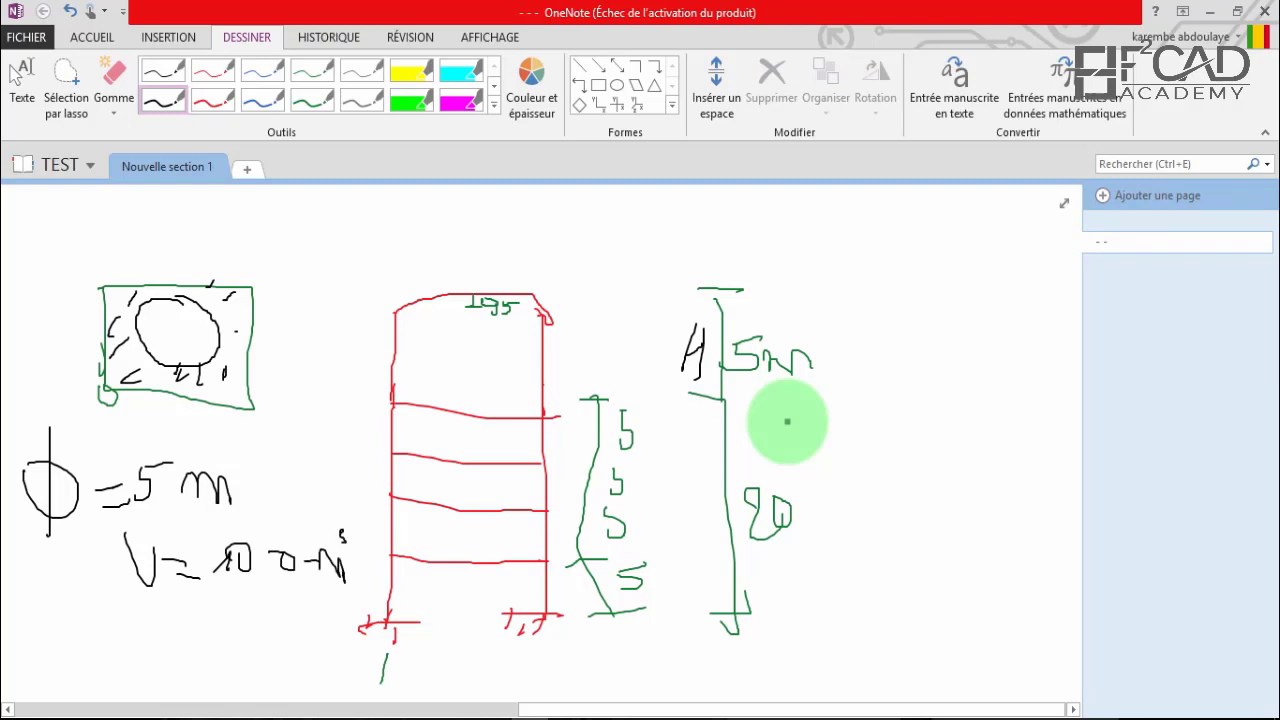
Draw a dimension chain above the tank plan and label its segments 1, 5 and 1.
mouse_move(218, 232)
mouse_down()
mouse_move(216, 267)
mouse_move(290, 251)
mouse_move(271, 272)
mouse_up()
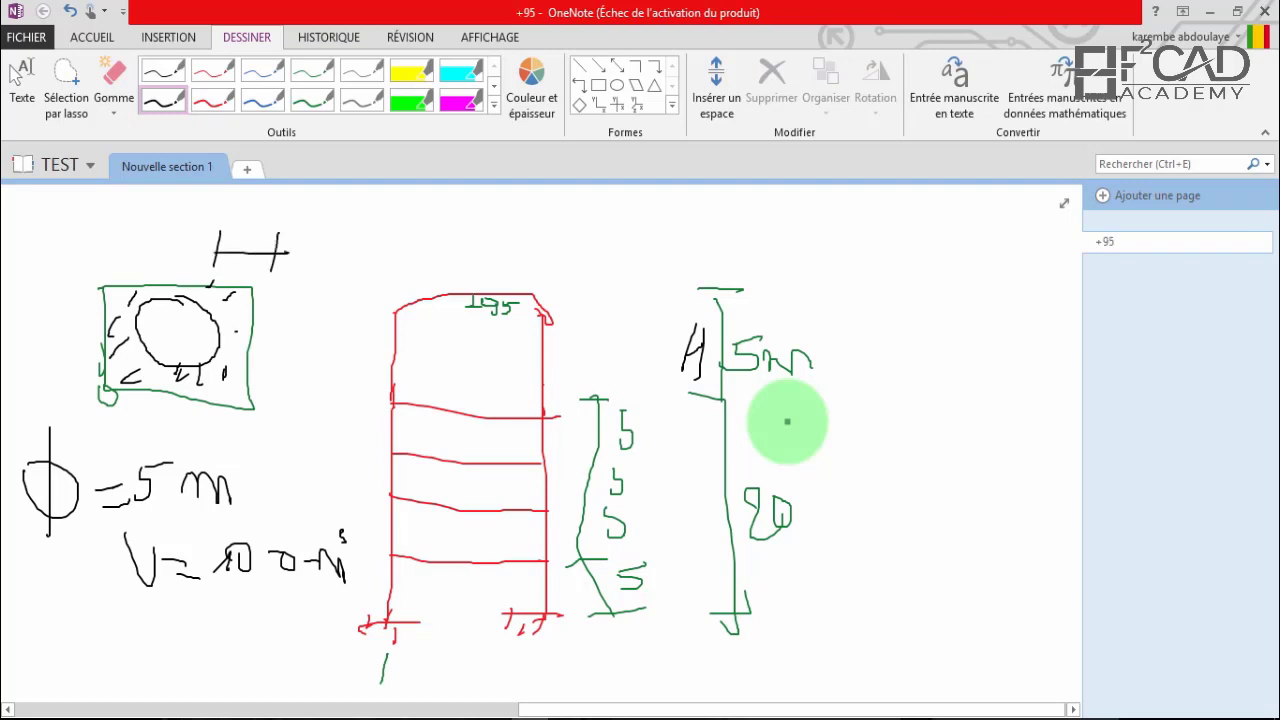
mouse_move(130, 222)
mouse_down()
mouse_move(130, 250)
mouse_move(218, 240)
mouse_up()
mouse_move(162, 210)
mouse_down()
mouse_move(156, 228)
mouse_move(184, 205)
mouse_up()
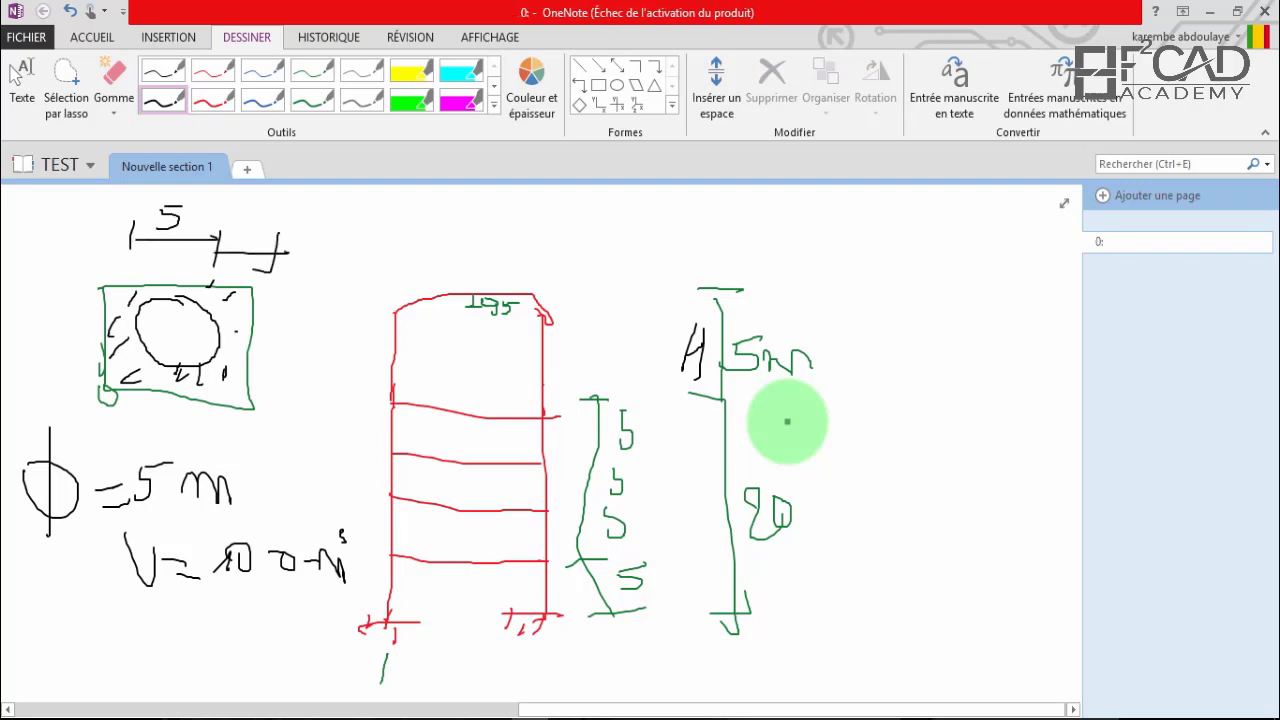
mouse_move(128, 240)
mouse_down()
mouse_move(88, 240)
mouse_move(87, 251)
mouse_move(111, 209)
mouse_up()
mouse_move(110, 213)
mouse_down()
mouse_move(118, 203)
mouse_move(136, 226)
mouse_up()
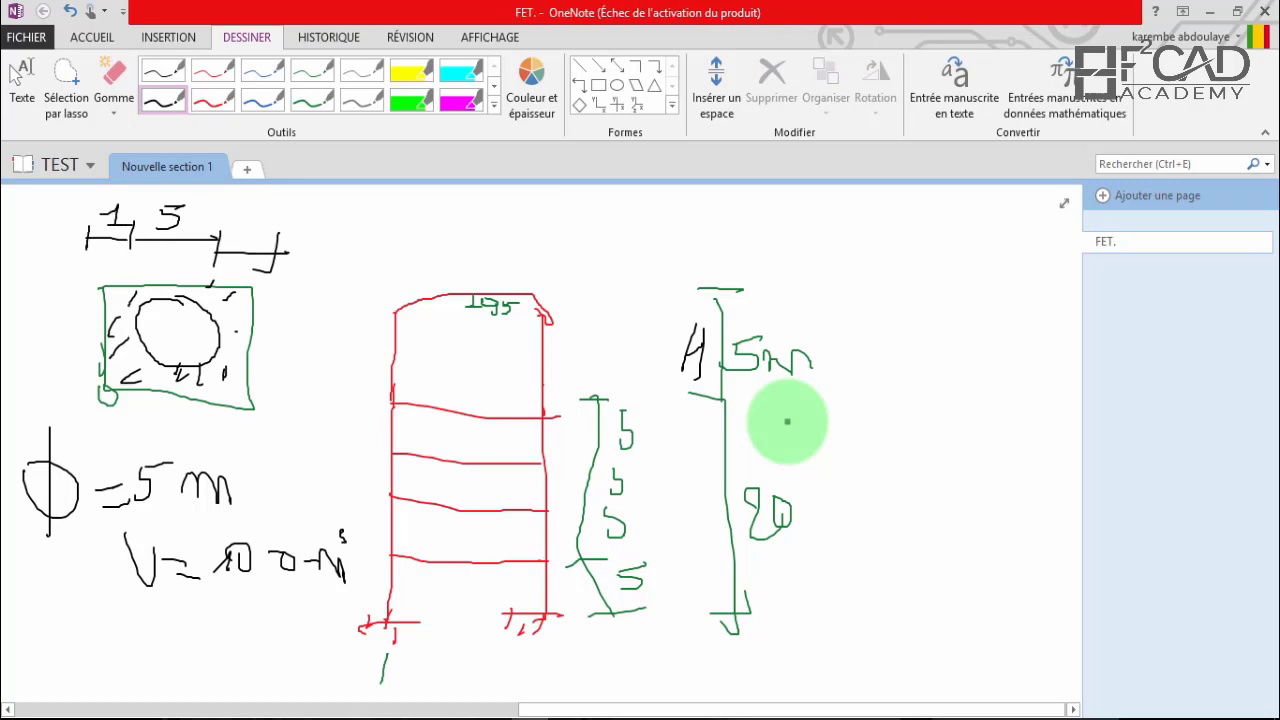
mouse_move(244, 231)
mouse_down()
mouse_move(262, 212)
mouse_move(264, 256)
mouse_move(288, 240)
mouse_up()
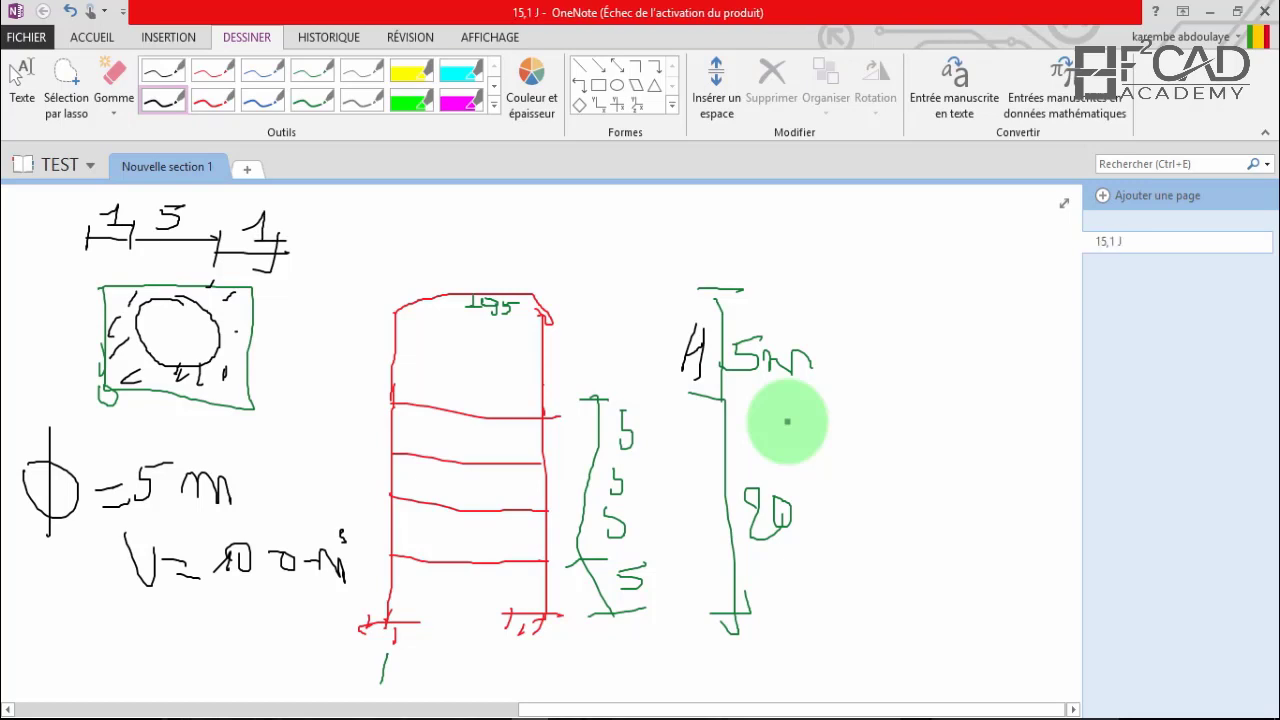
Add a vertical dimension line beside the plan, link it with an arrow to the upper dimension chain, and circle that chain.
mouse_move(277, 287)
mouse_down()
mouse_move(335, 296)
mouse_move(312, 412)
mouse_move(328, 385)
mouse_up()
mouse_move(323, 341)
mouse_down()
mouse_move(354, 226)
mouse_move(352, 252)
mouse_up()
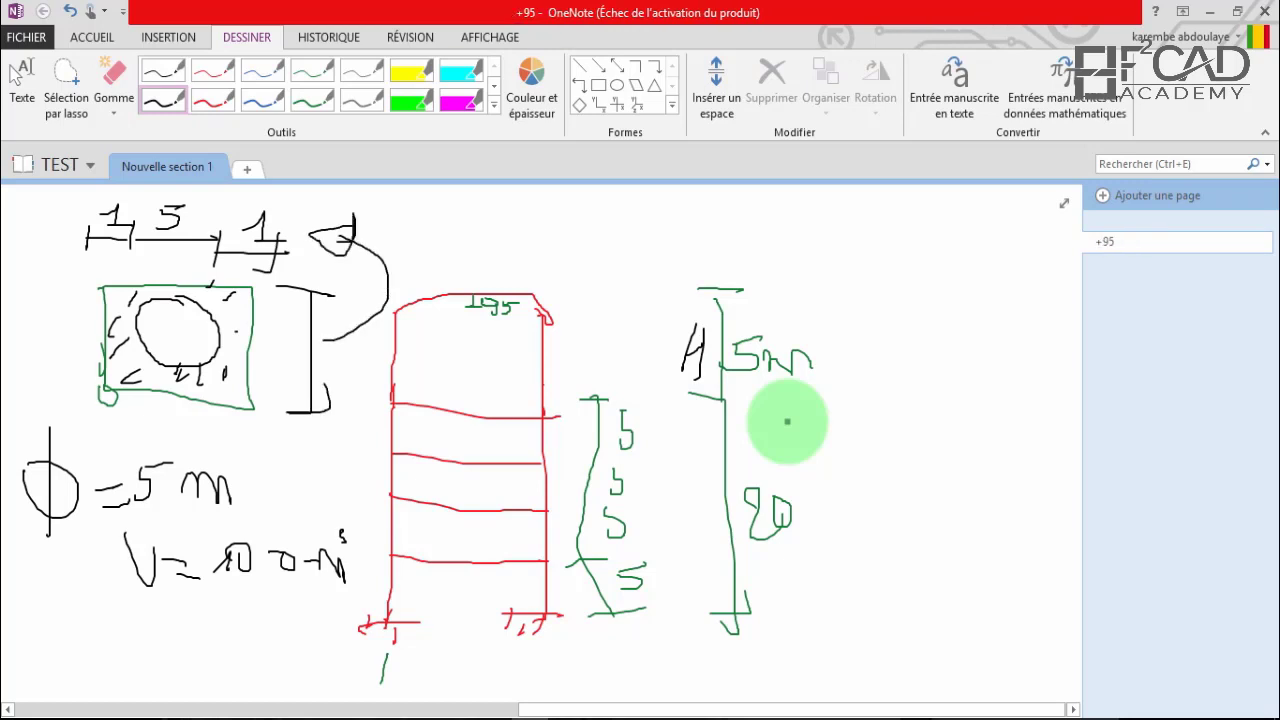
mouse_move(200, 190)
mouse_down()
mouse_move(196, 274)
mouse_move(290, 262)
mouse_move(248, 212)
mouse_up()
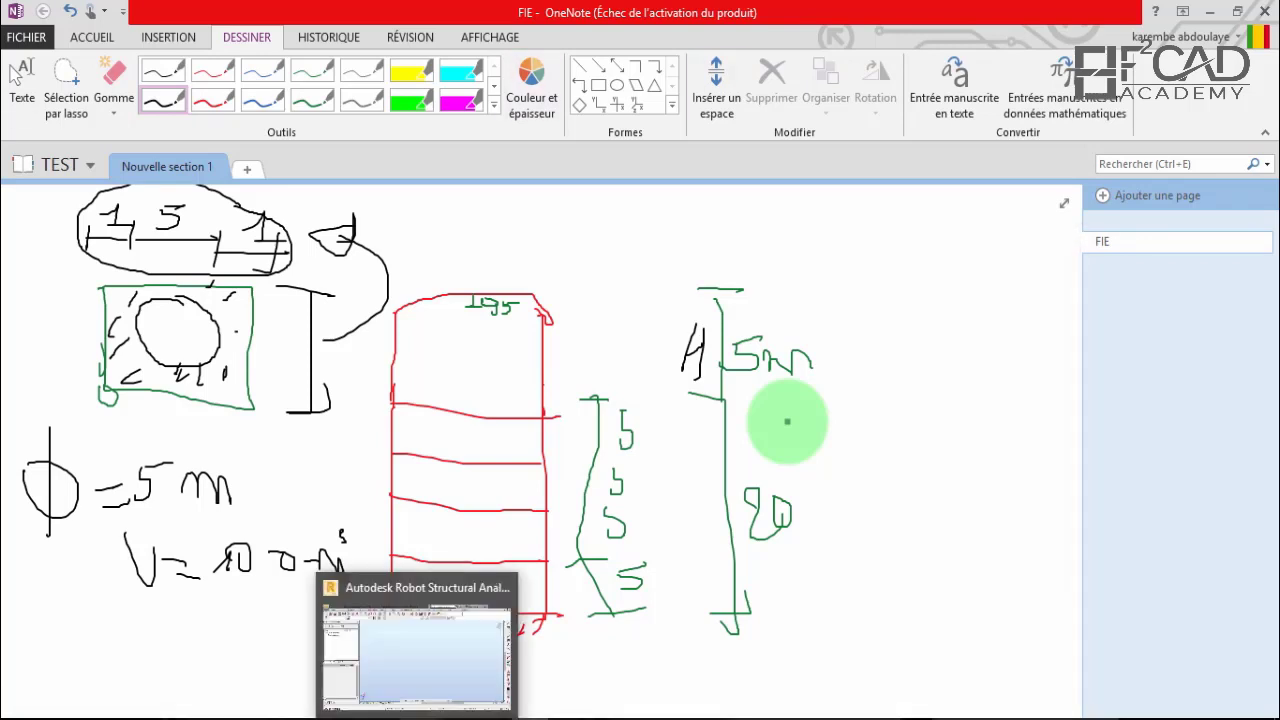
Switch to Autodesk Robot Structural Analysis and open the task preferences (Préférences de la tâche).
key(alt+Tab)
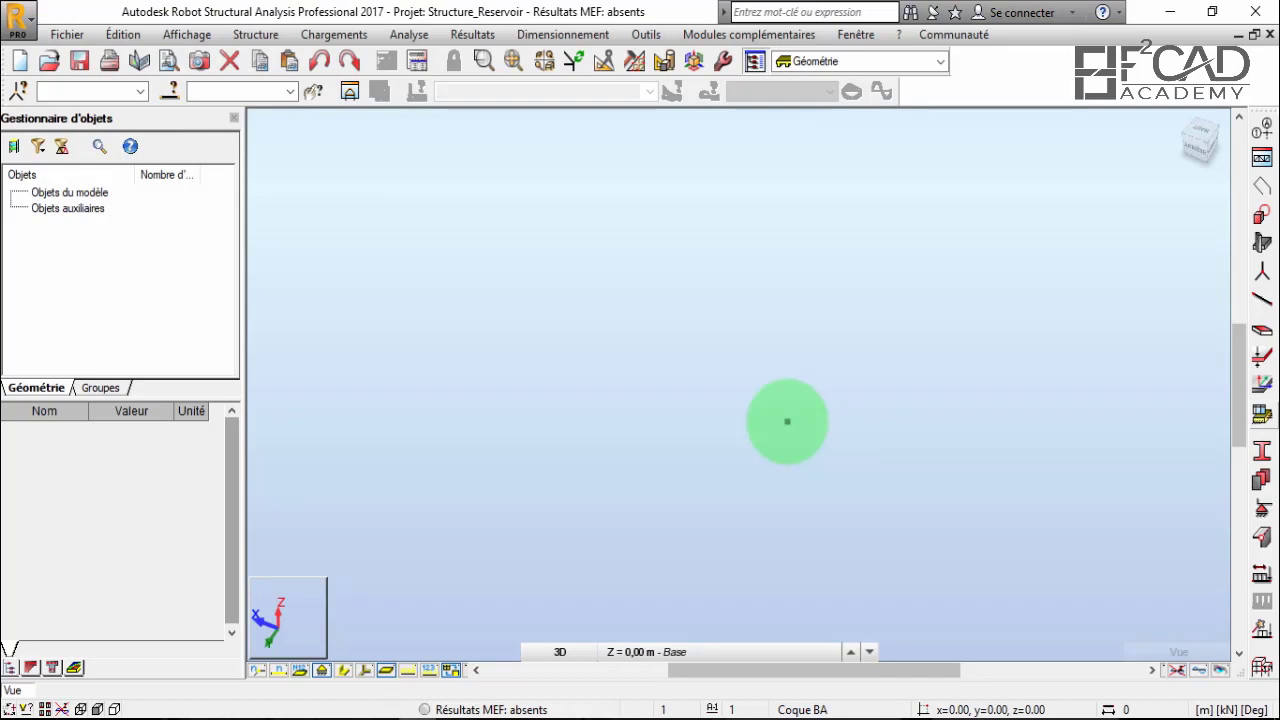
key(alt+o)
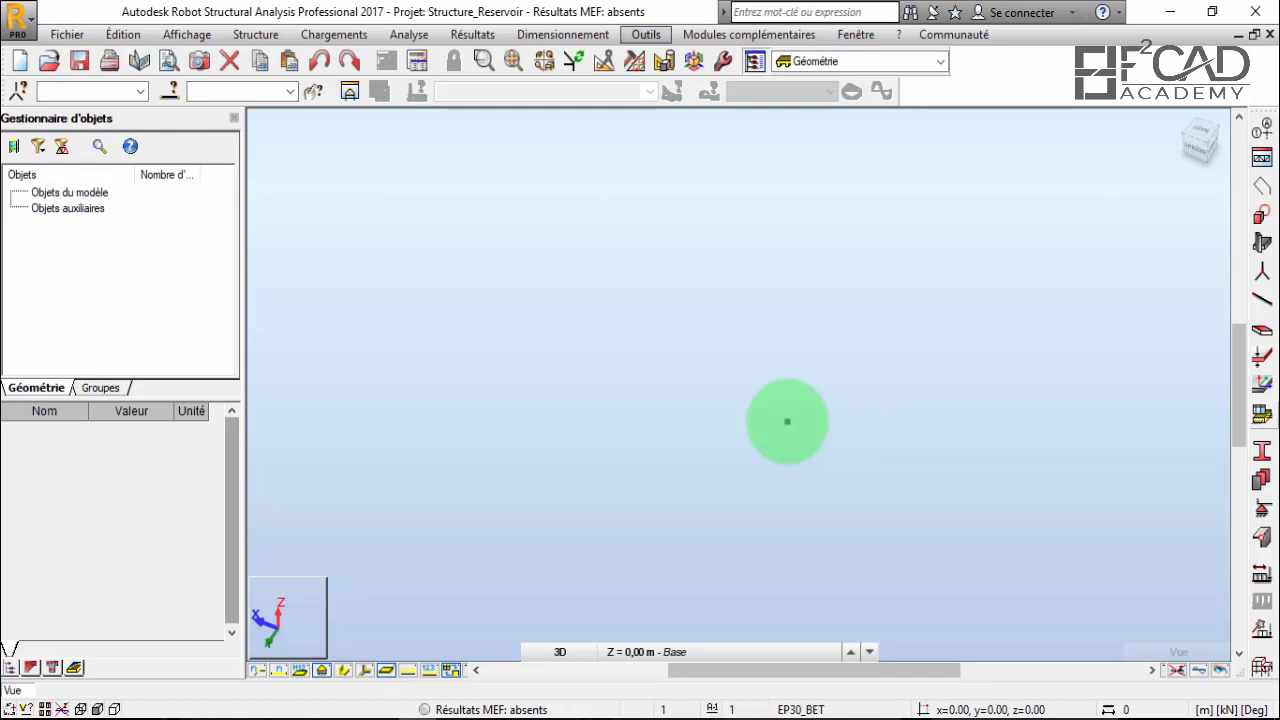
key(Down)
key(Down)
key(Down)
key(Down)
key(Down)
key(Down)
key(Down)
key(Down)
key(Down)
key(Down)
key(Down)
key(Down)
key(Down)
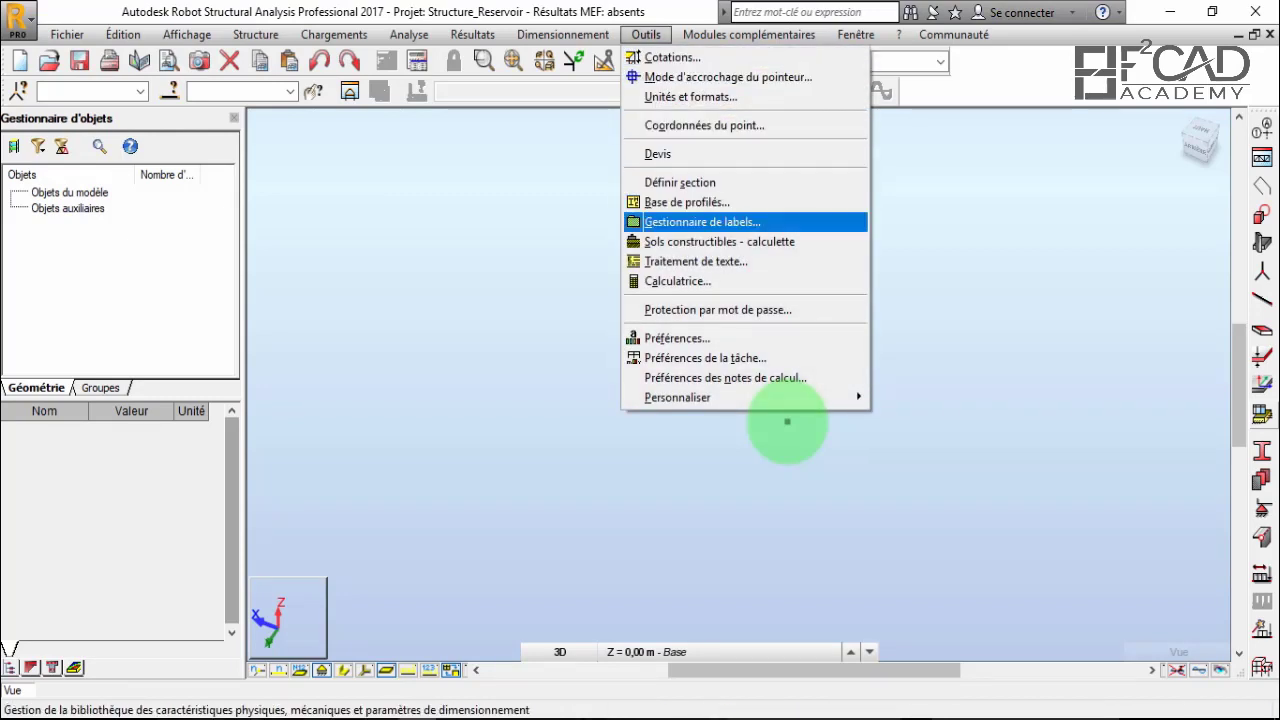
key(Up)
key(Down)
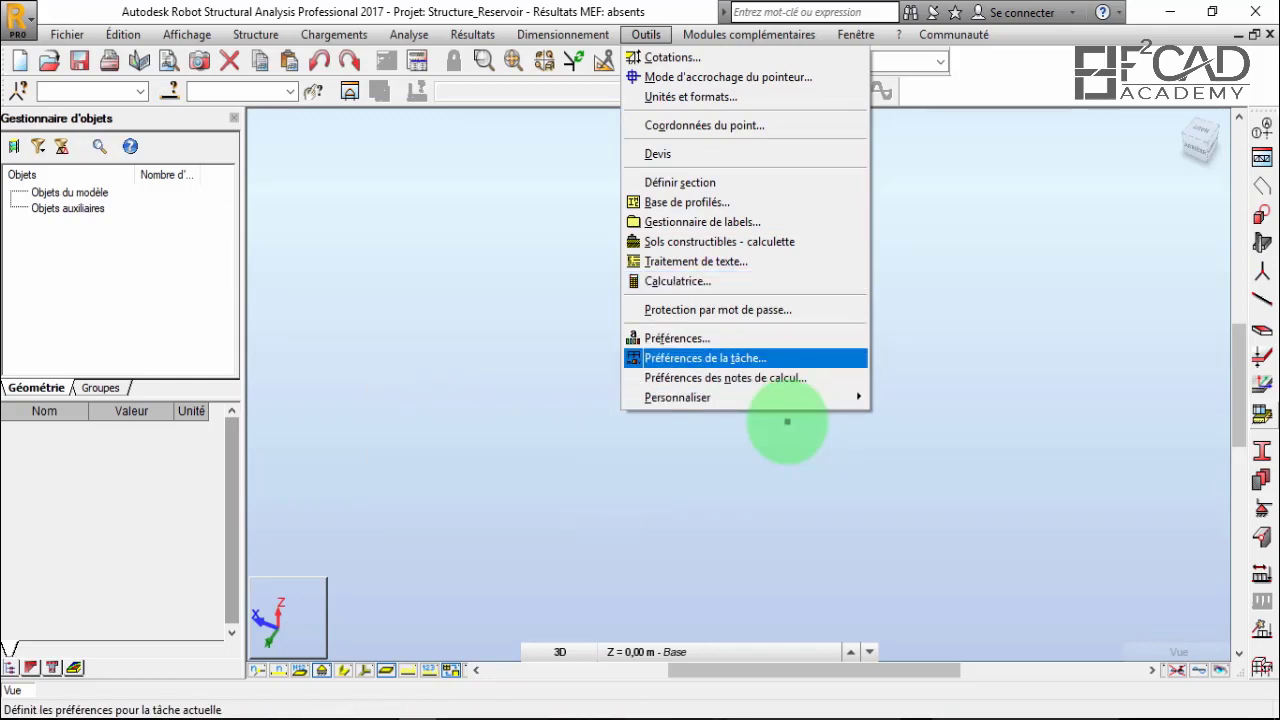
key(Return)
key(Home)
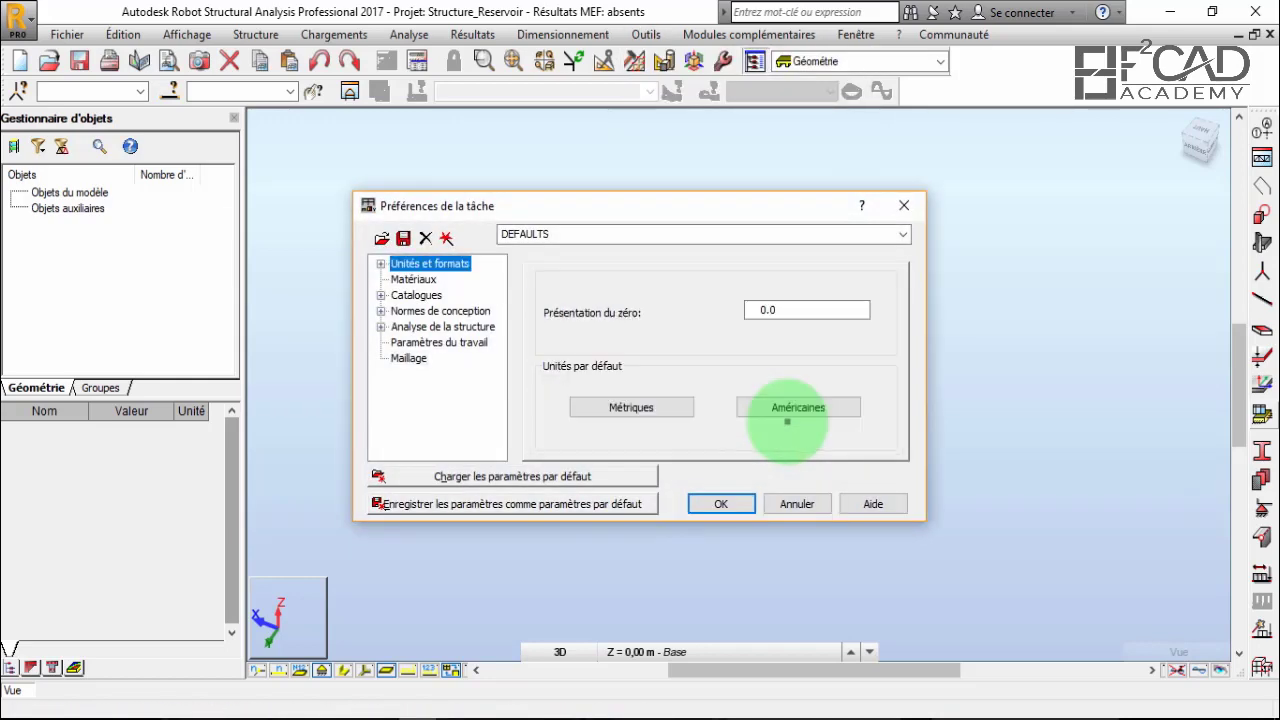
Review the unit settings and the Matériaux page of the task preferences, including the list of available steel grades.
key(Down)
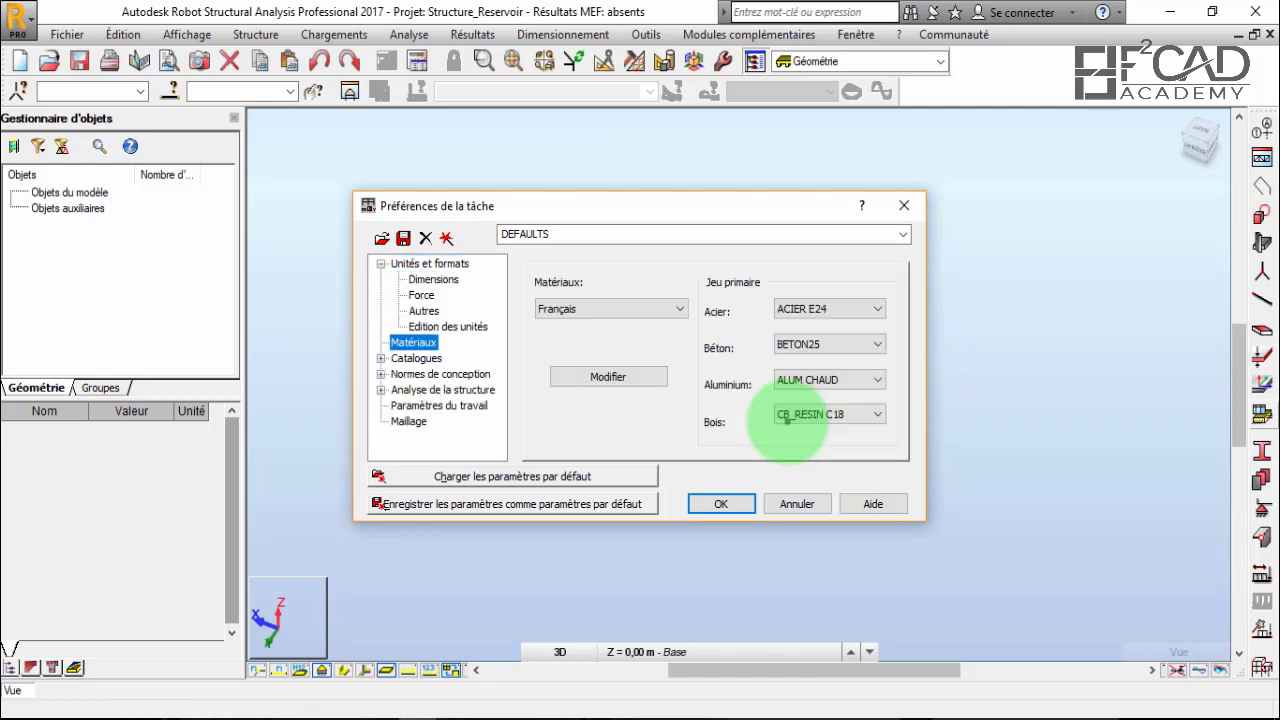
key(Up)
key(Up)
key(Up)
key(Up)
key(Down)
key(Down)
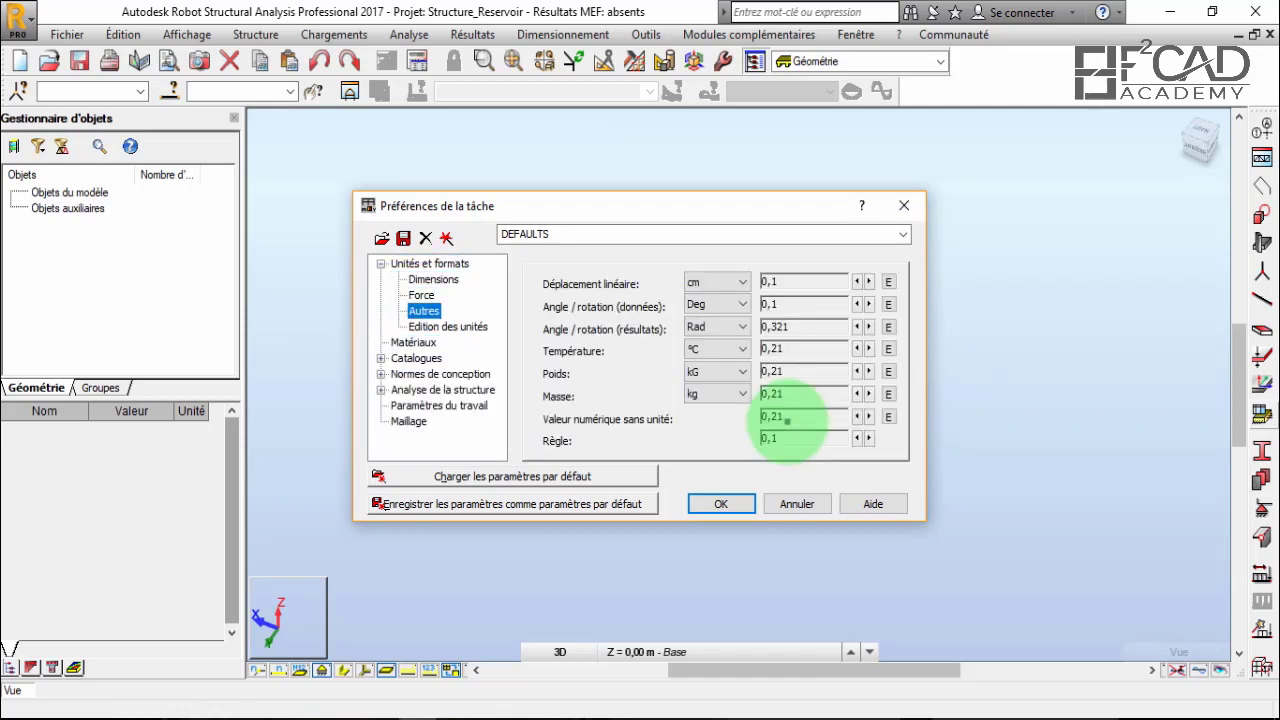
key(Down)
key(Down)
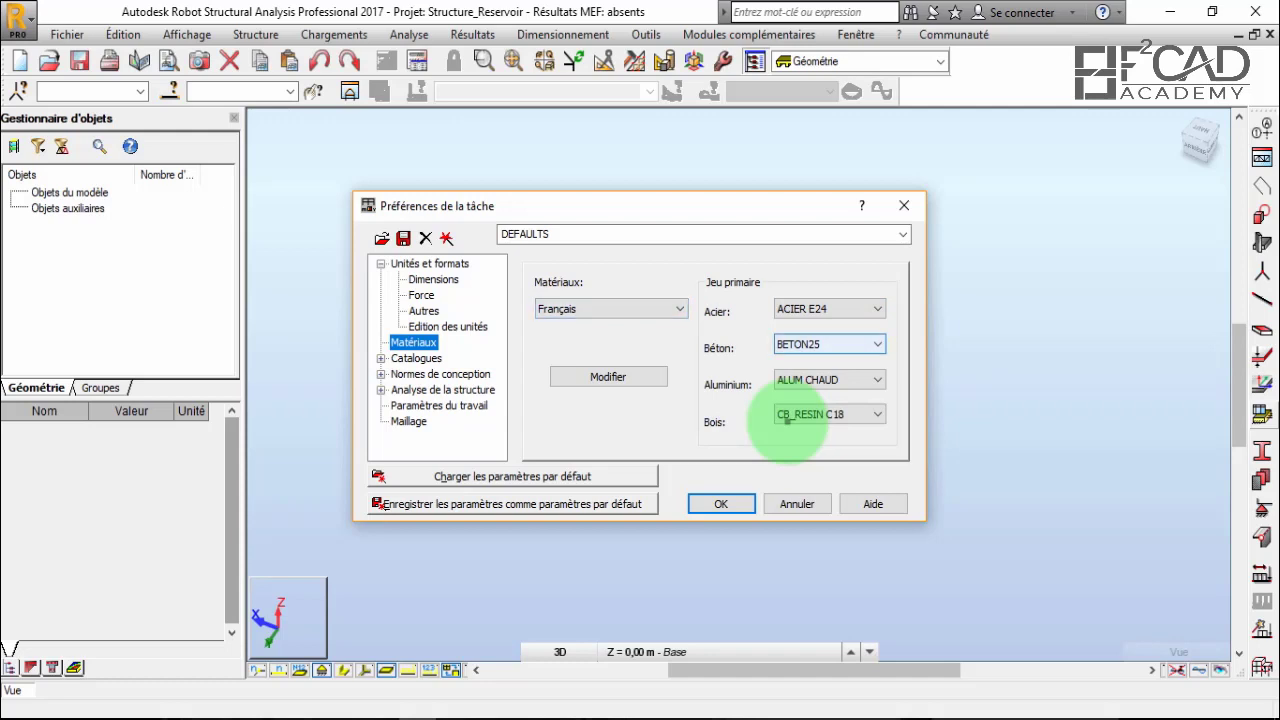
drag(796, 200, 950, 229)
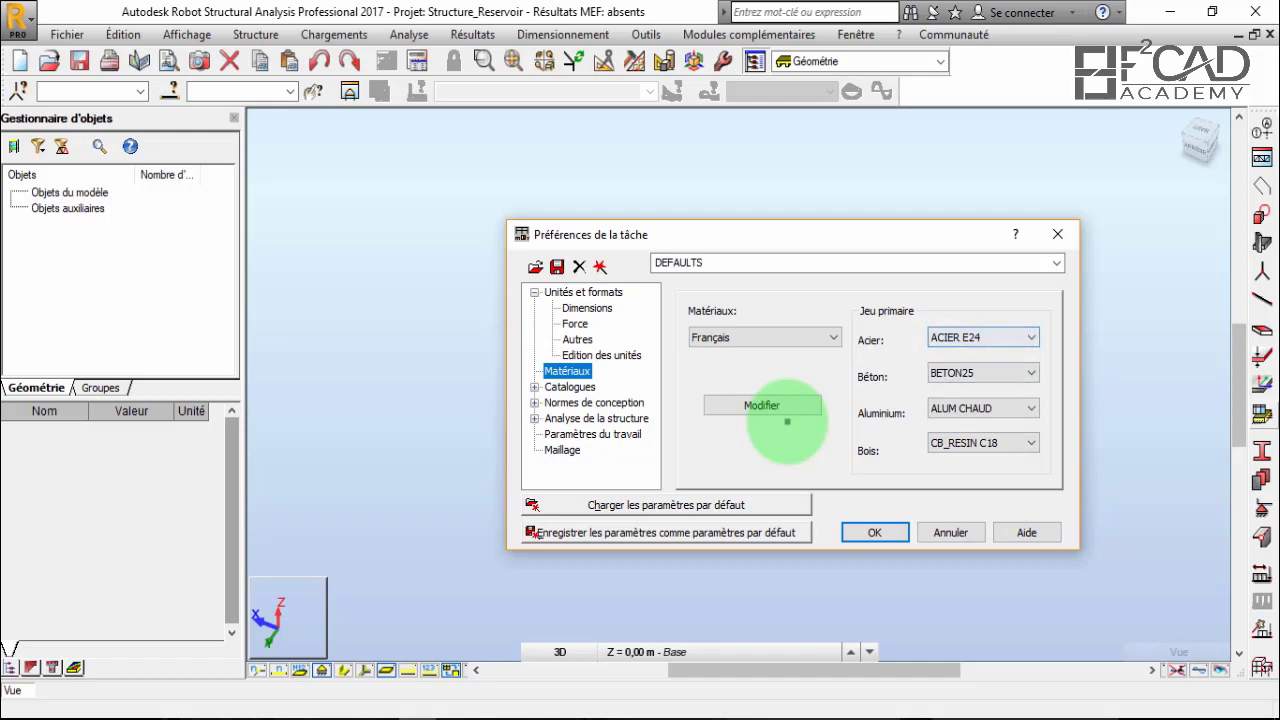
click(983, 337)
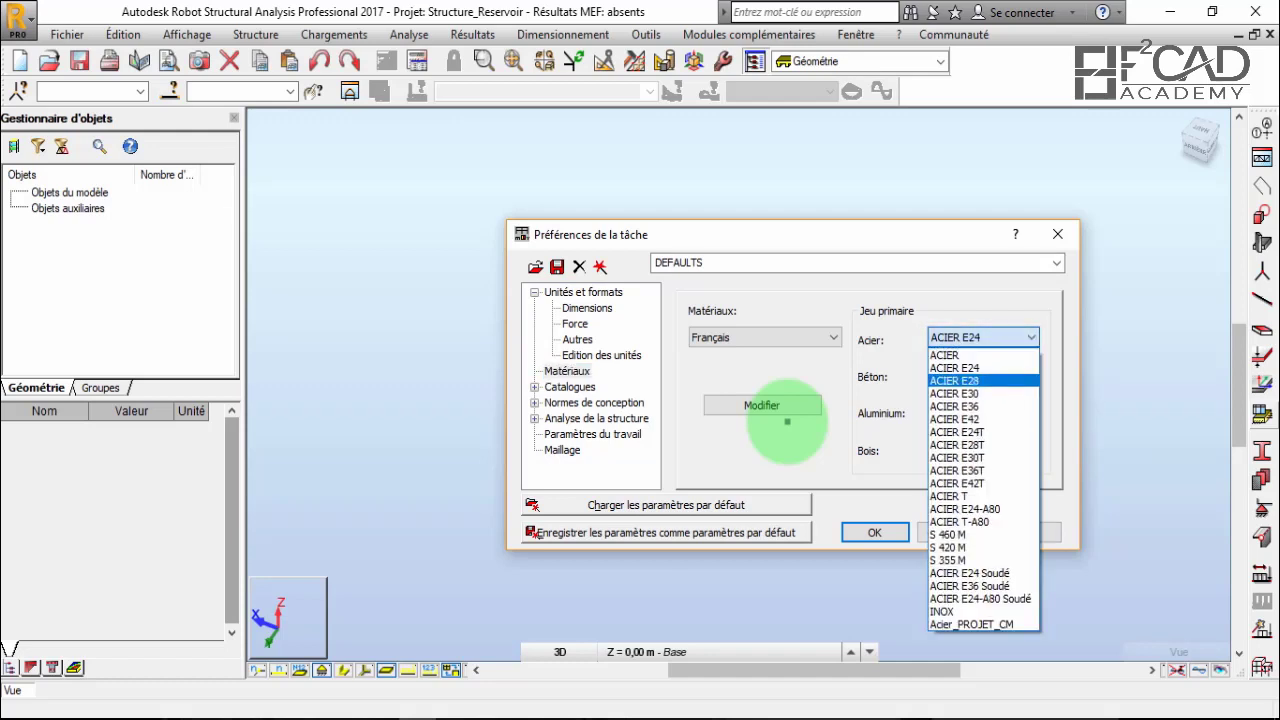
click(983, 337)
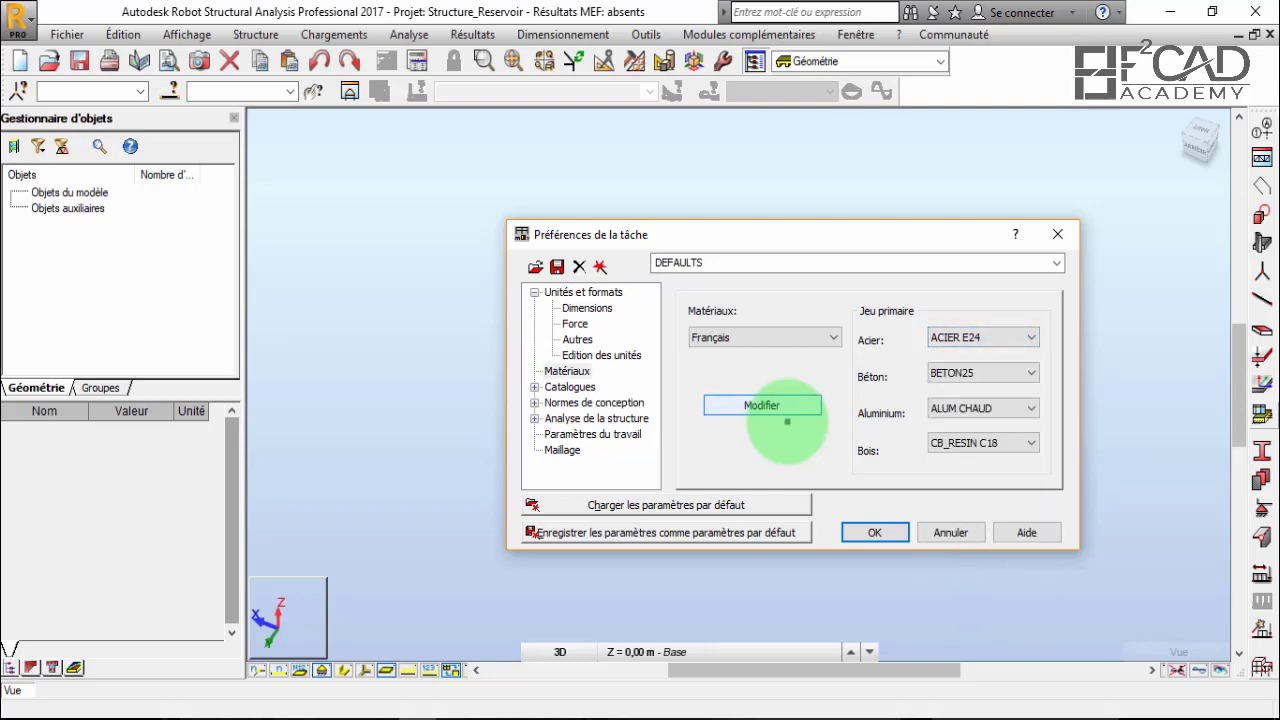
Open the material definition for editing and show the steel (Acier) properties.
click(786, 412)
drag(714, 216, 642, 233)
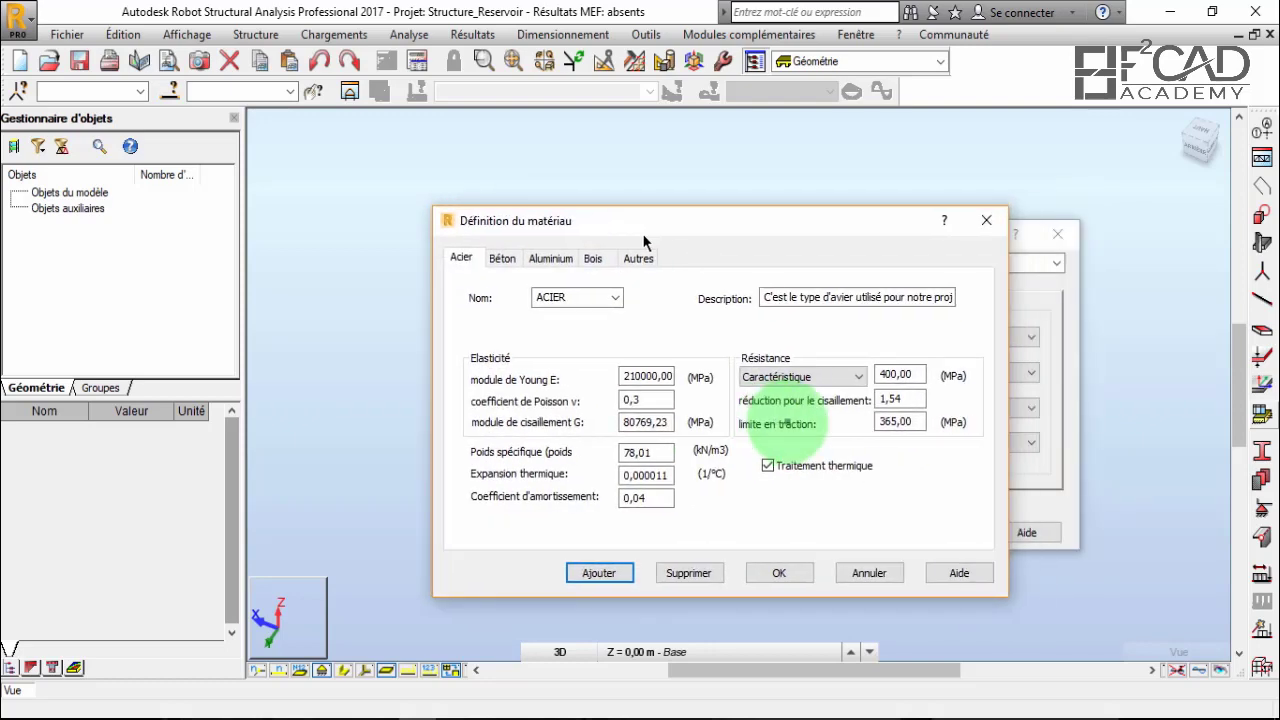
click(502, 258)
click(461, 258)
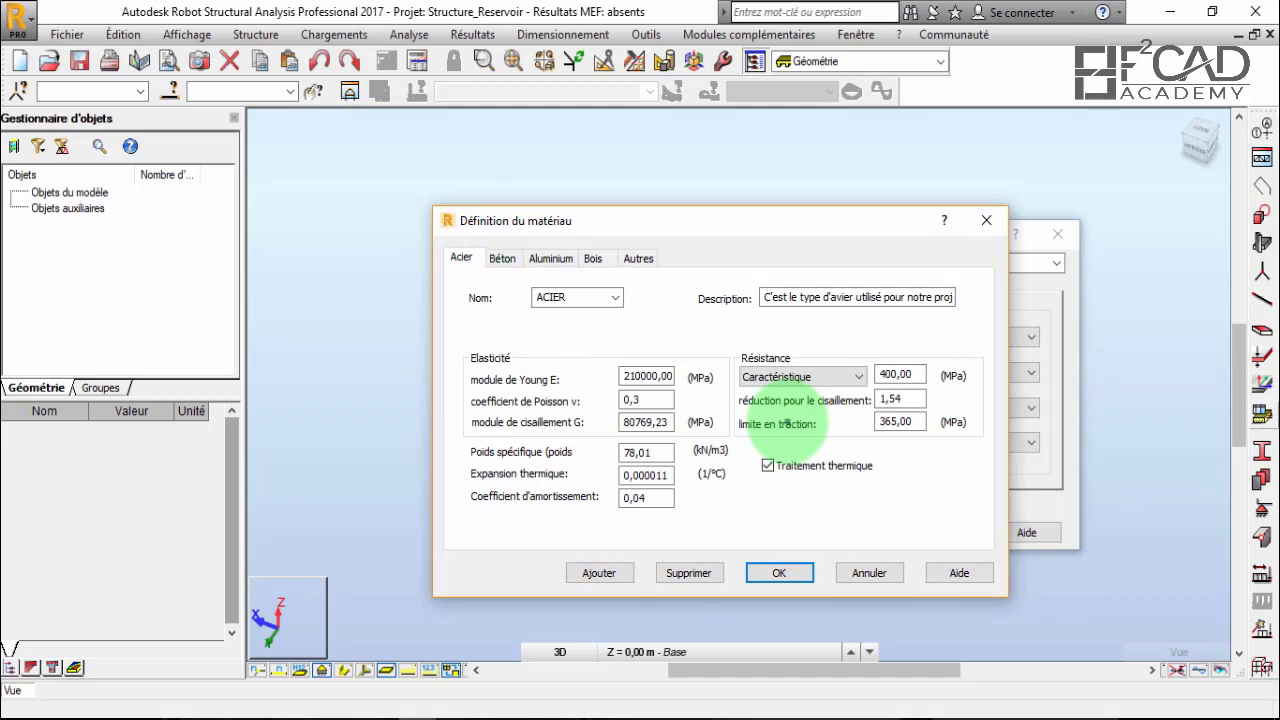
Inspect the steel grade list and the Young's modulus and characteristic resistance of the ACIER material.
click(615, 297)
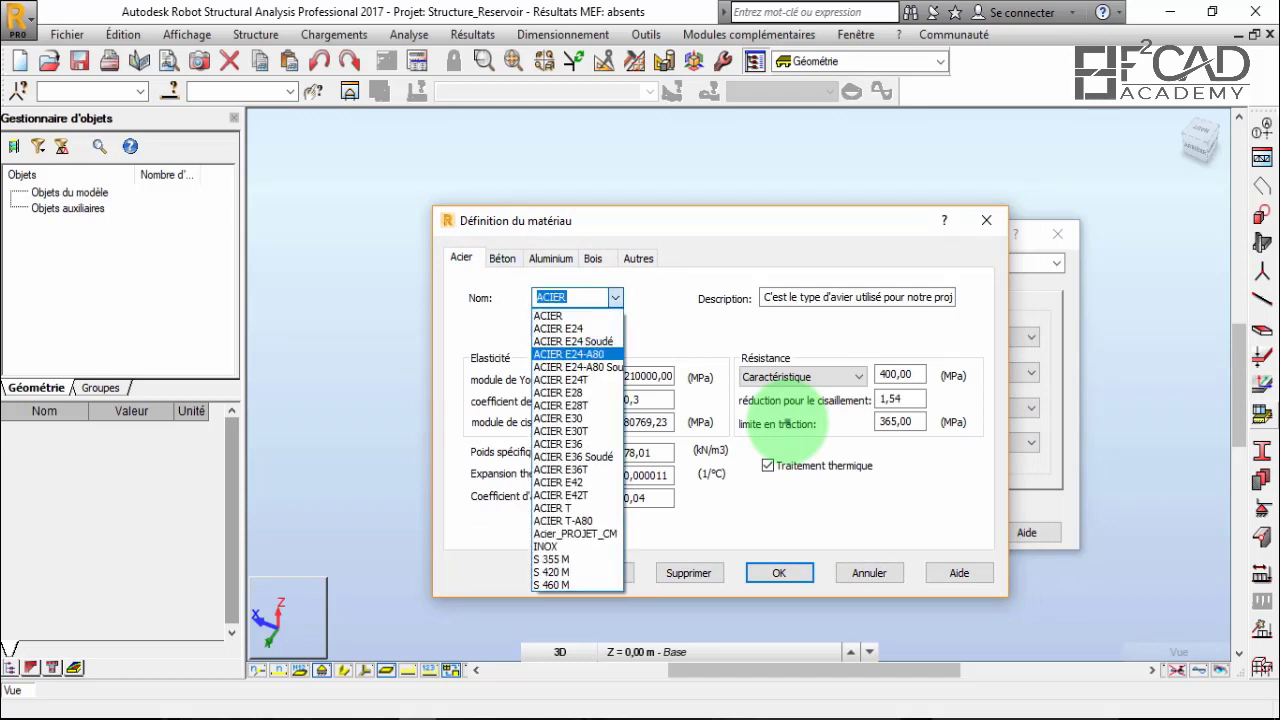
click(787, 423)
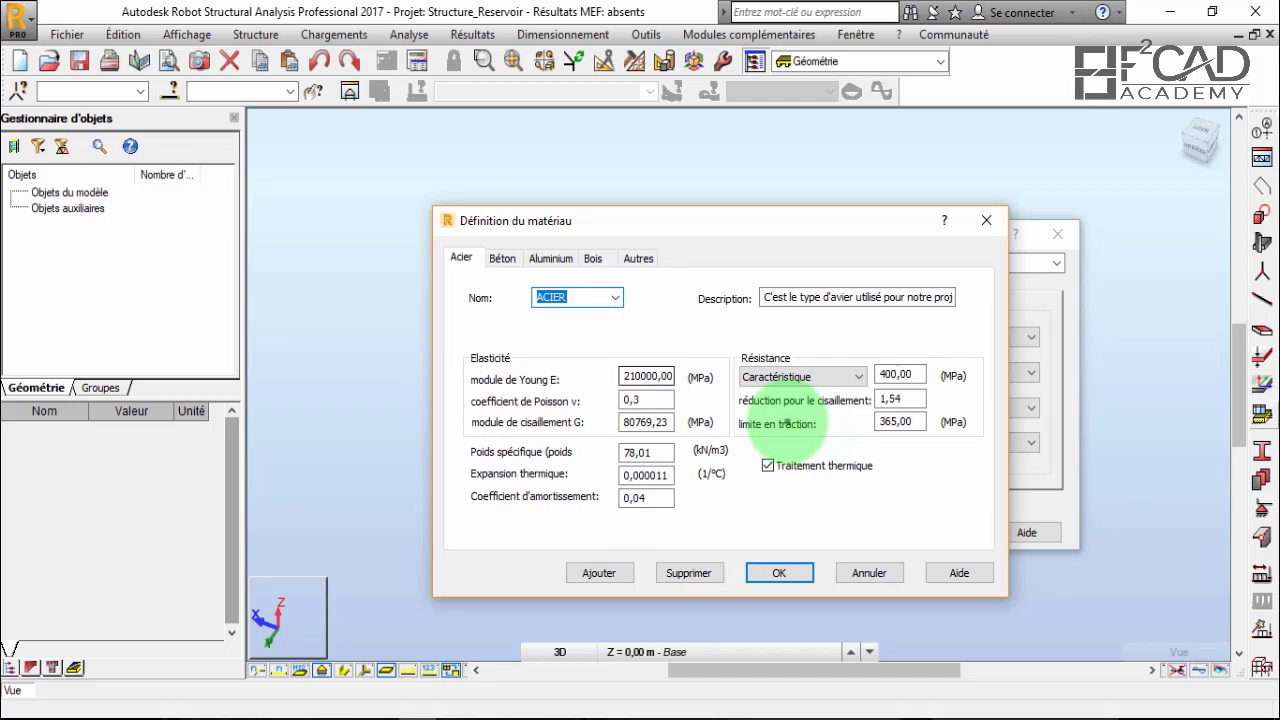
key(Tab)
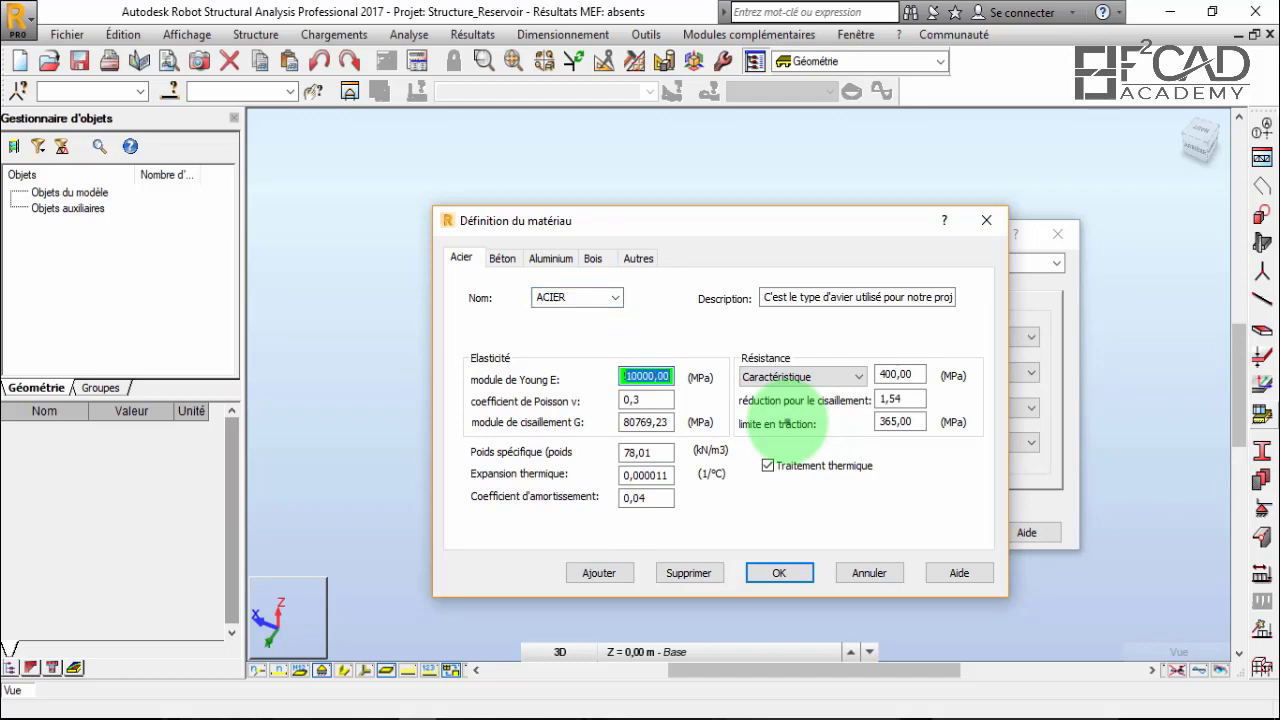
key(Tab)
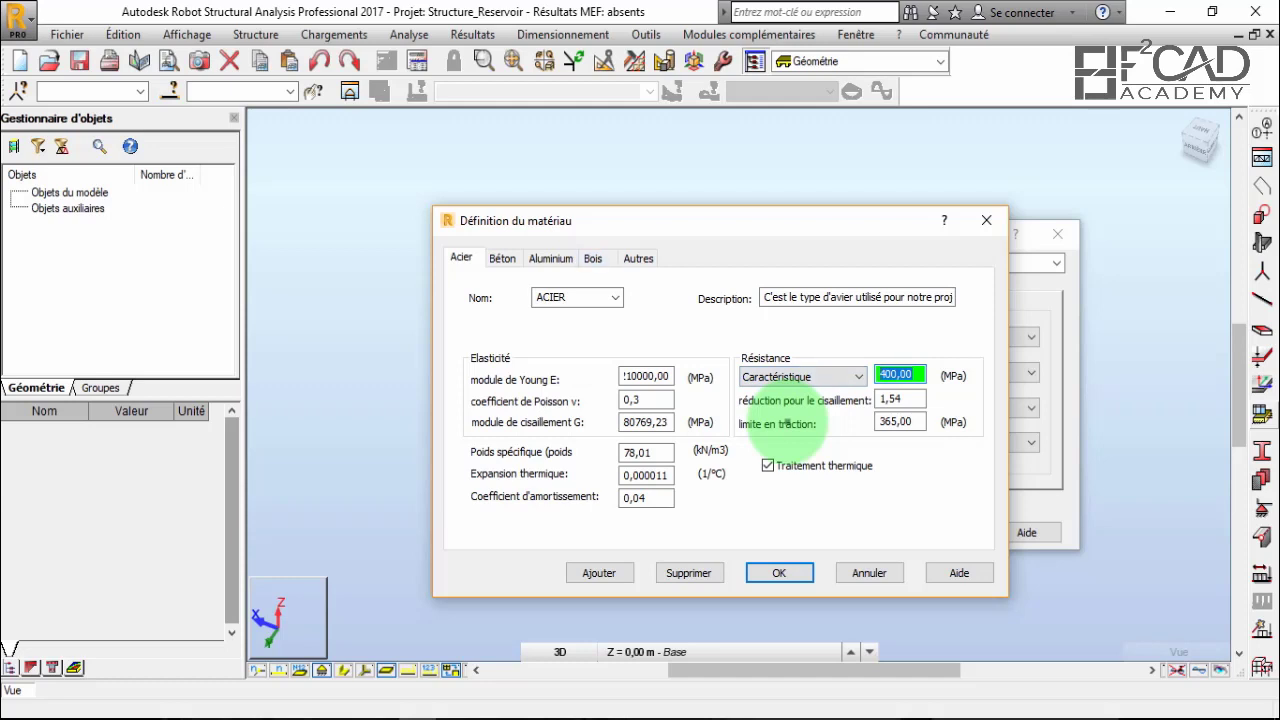
Load the ACIER E24 grade in the material definition.
click(615, 297)
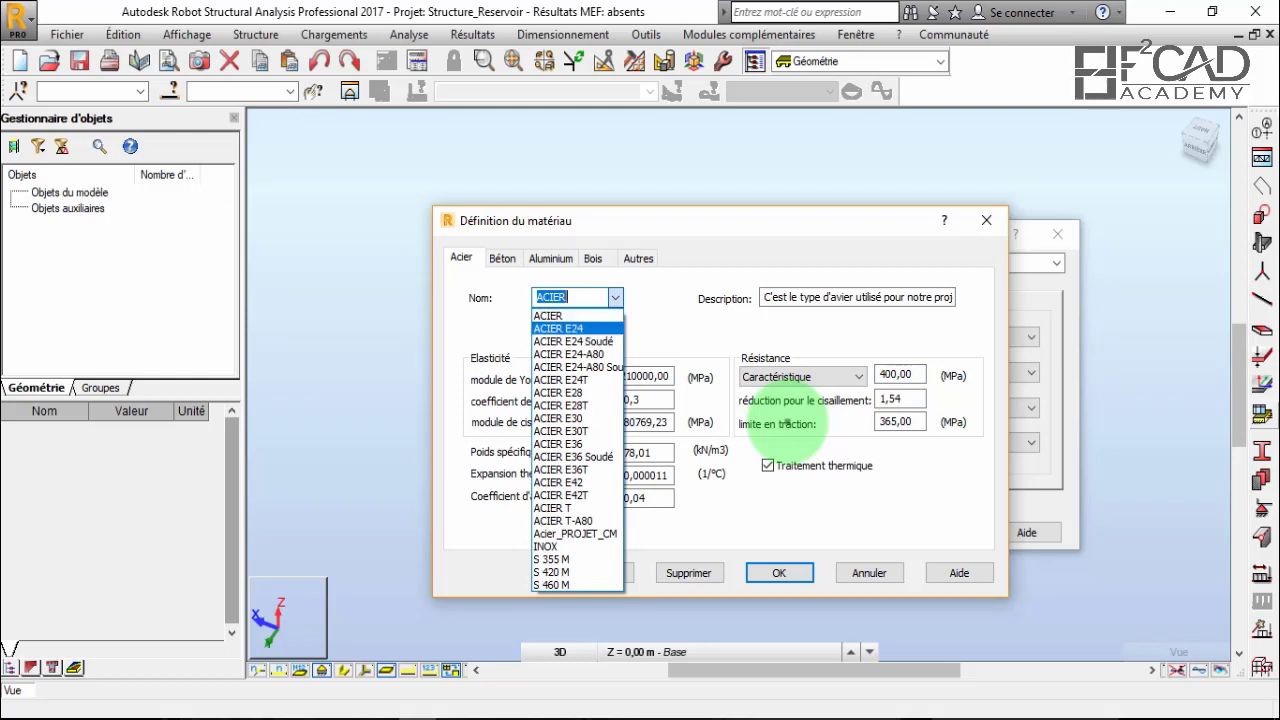
click(787, 423)
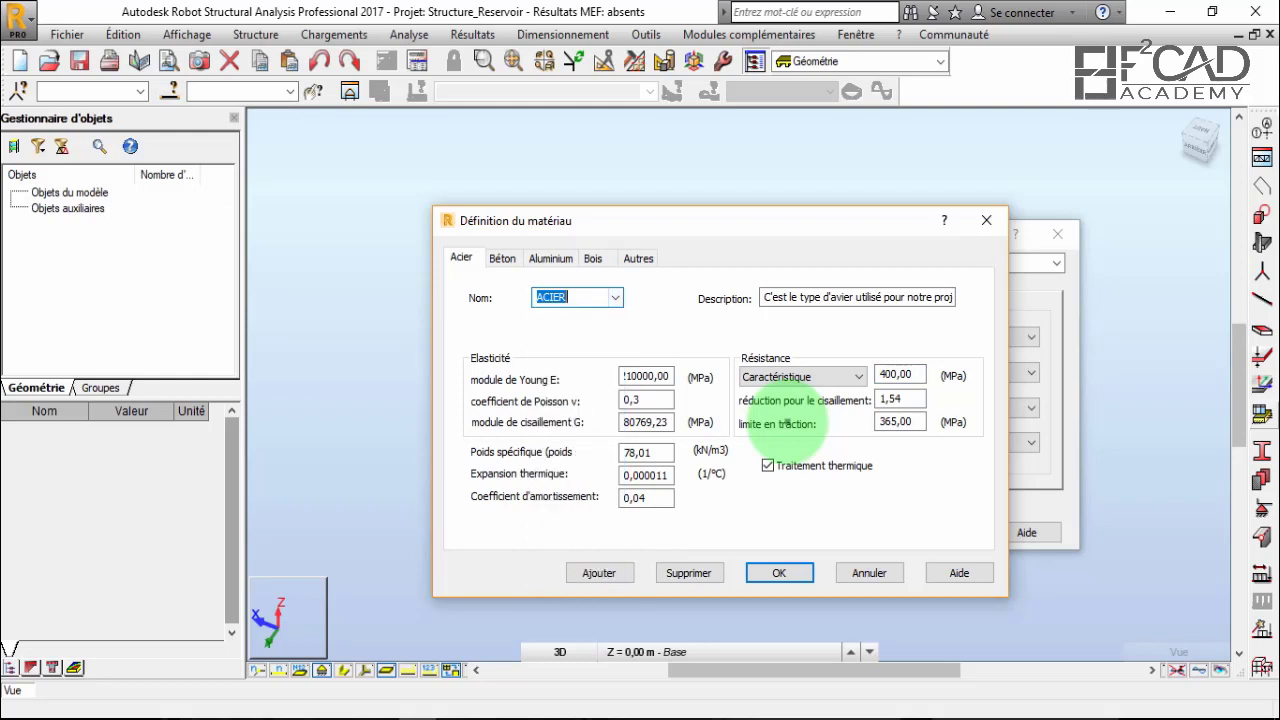
click(615, 297)
click(563, 328)
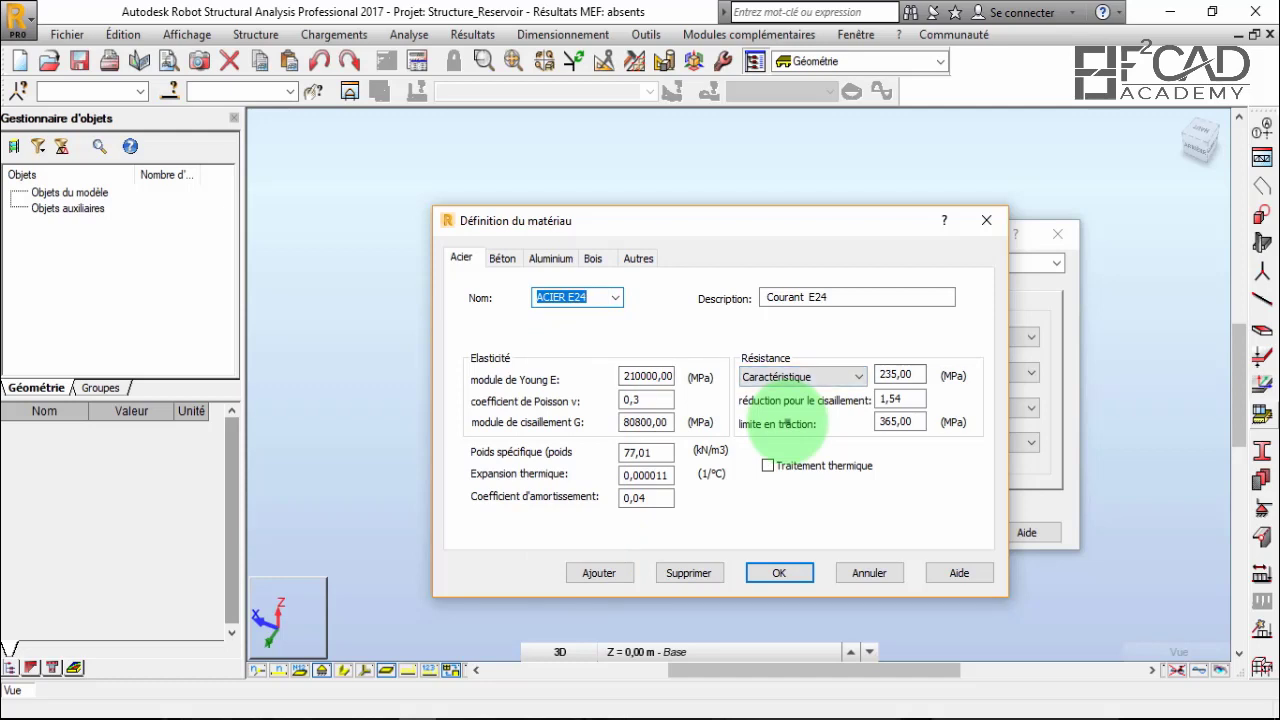
Examine the characteristic resistance of ACIER E24 and the available resistance types, keeping Caractéristique.
drag(916, 374, 880, 374)
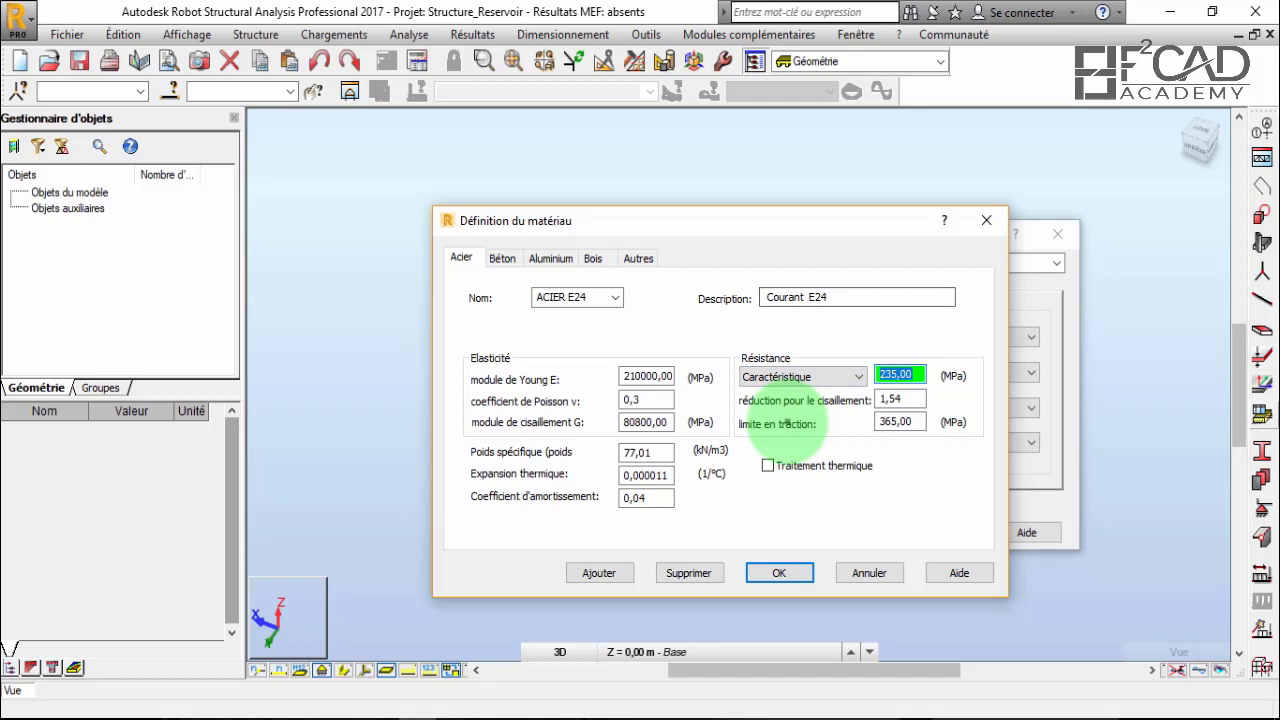
key(End)
drag(914, 374, 879, 374)
click(855, 377)
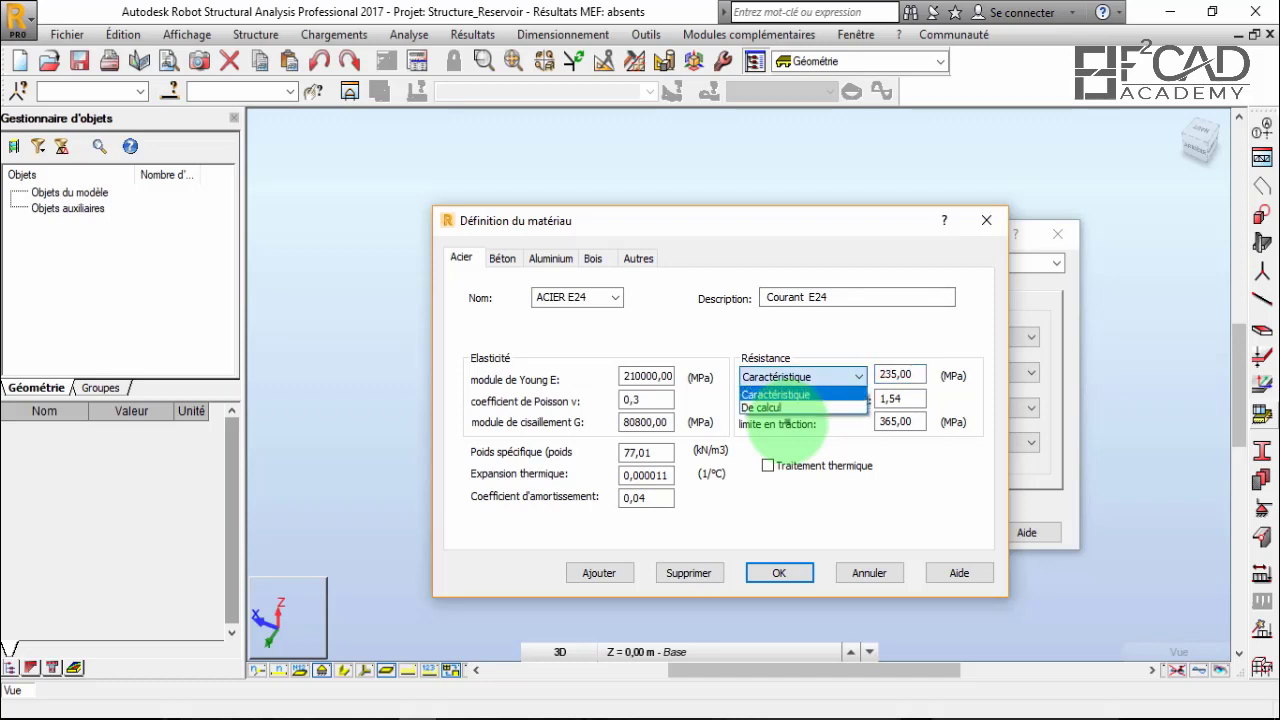
click(787, 421)
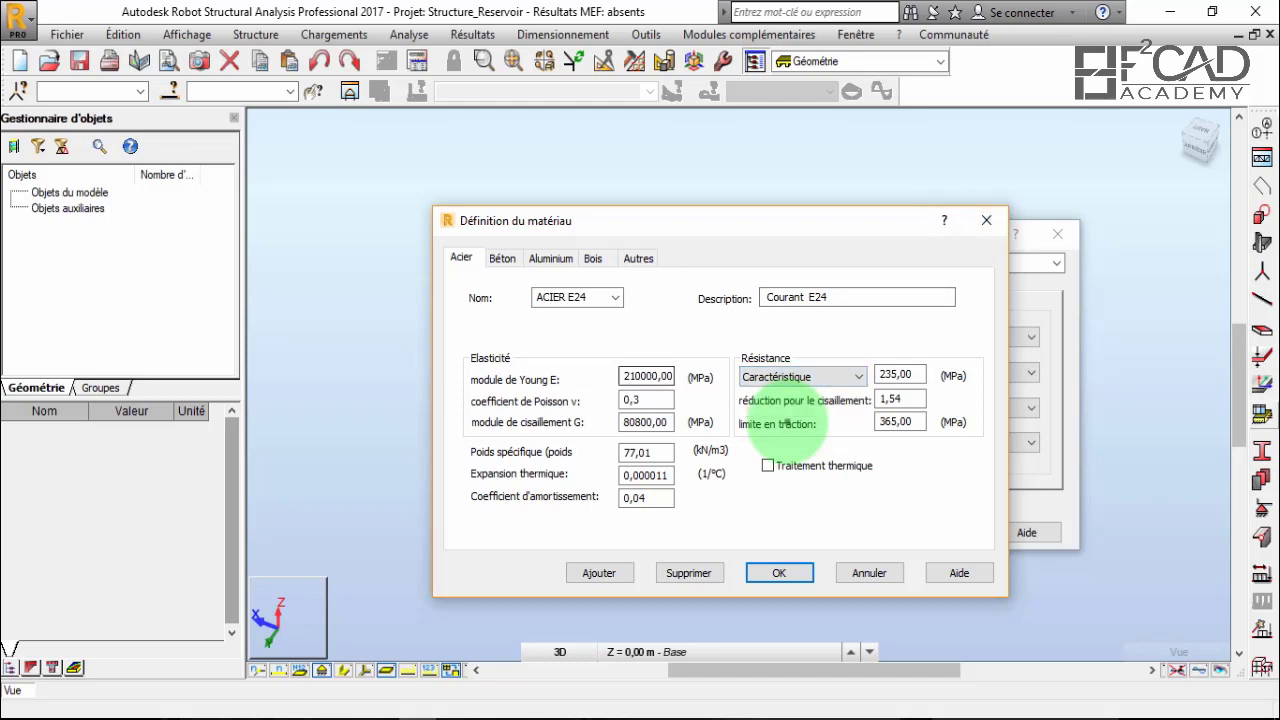
Examine the elasticity properties of ACIER E24: Young's modulus, Poisson's ratio and shear modulus.
click(615, 297)
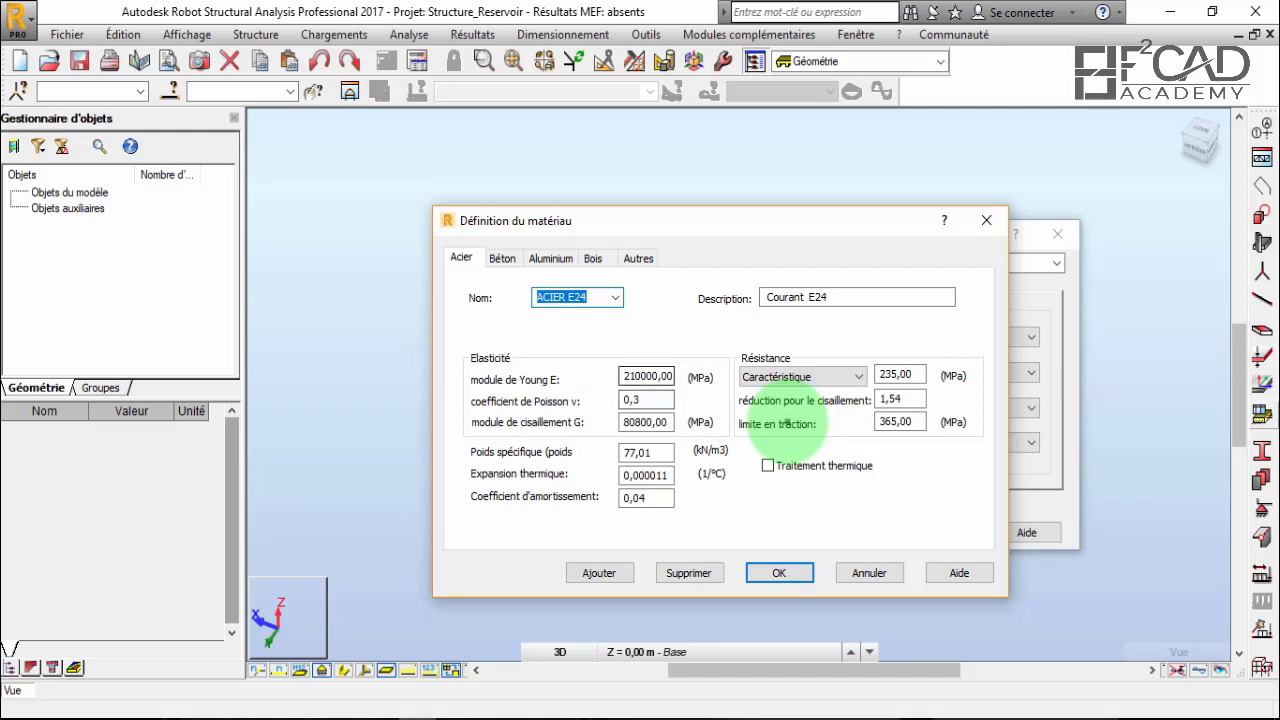
key(Tab)
key(Tab)
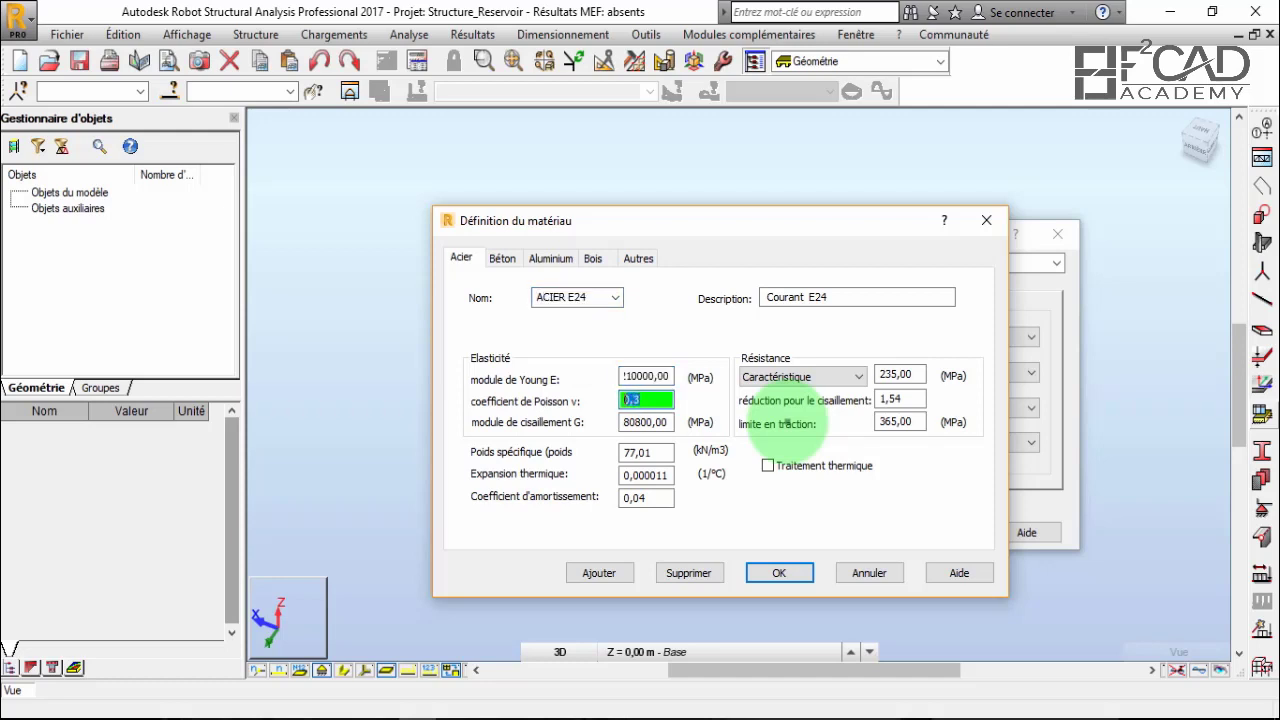
key(Tab)
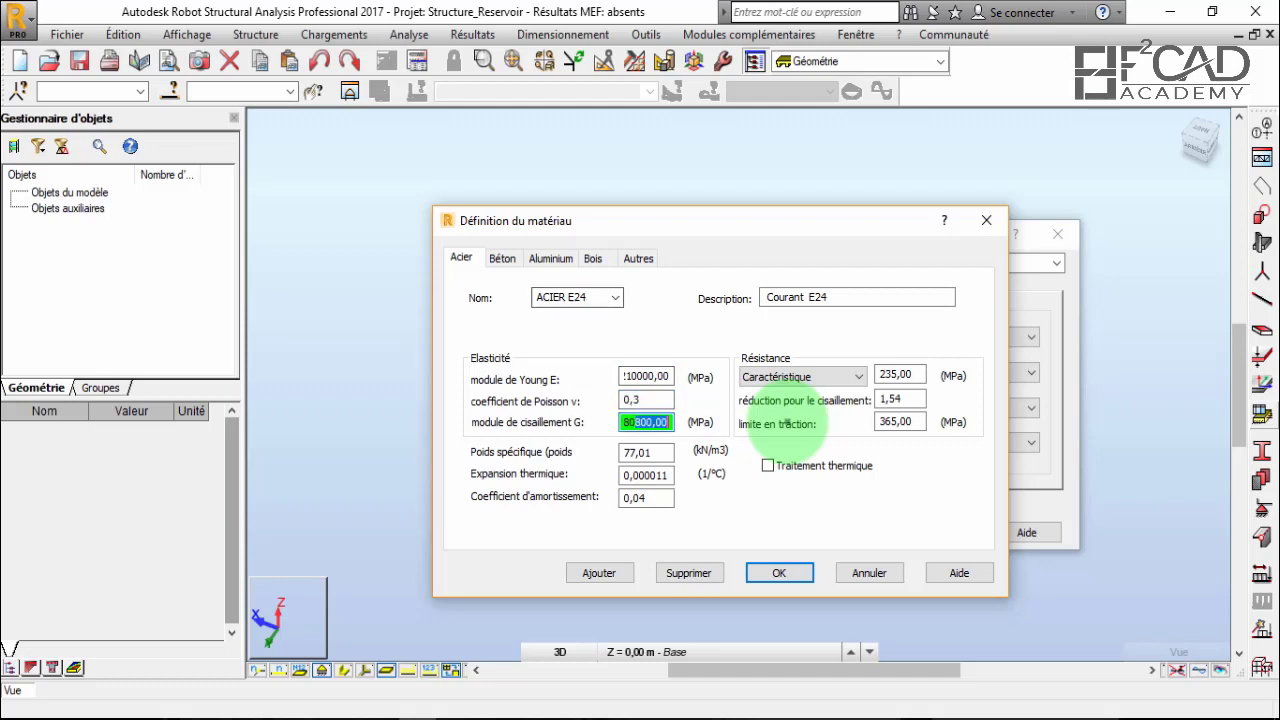
key(shift+Tab)
key(shift+Tab)
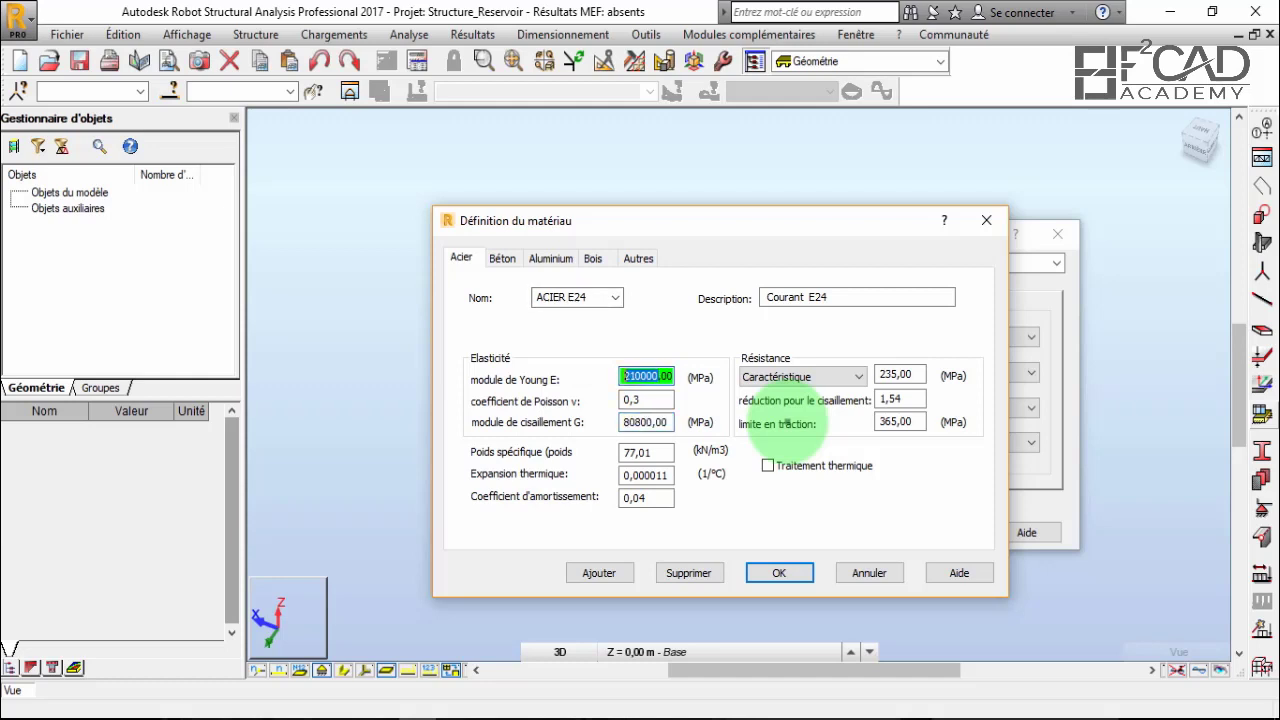
key(Tab)
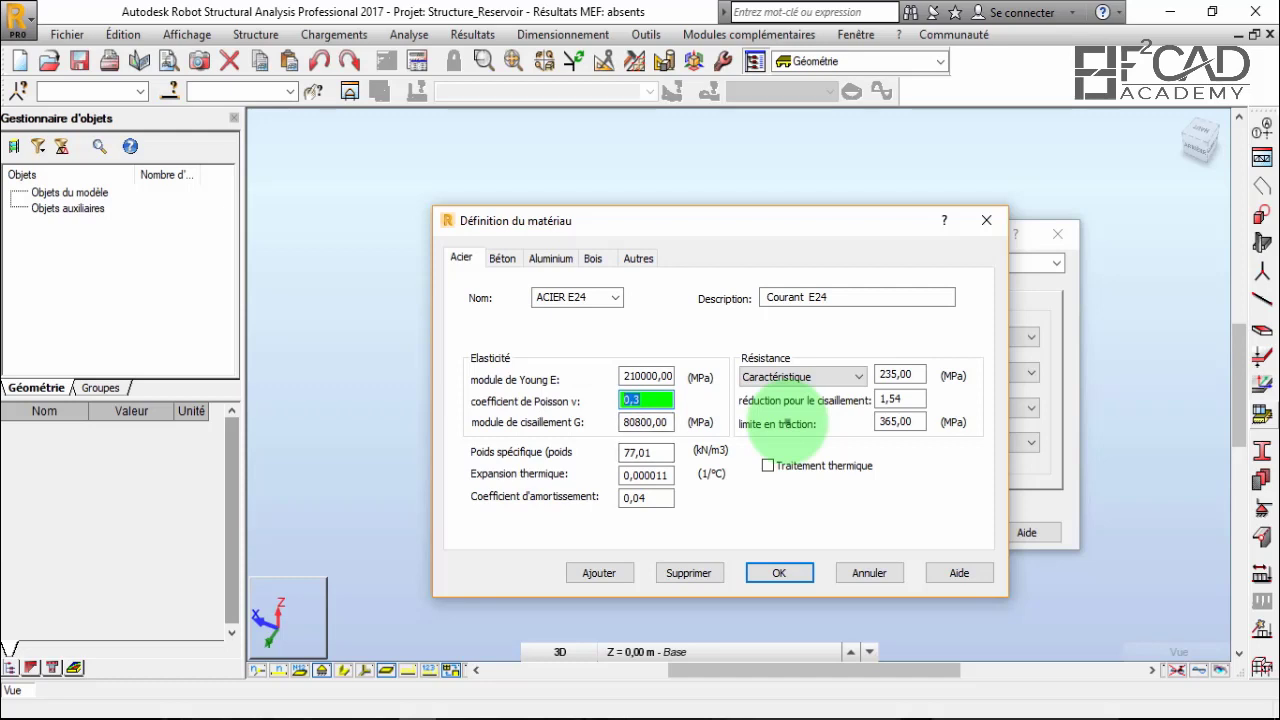
key(shift+Tab)
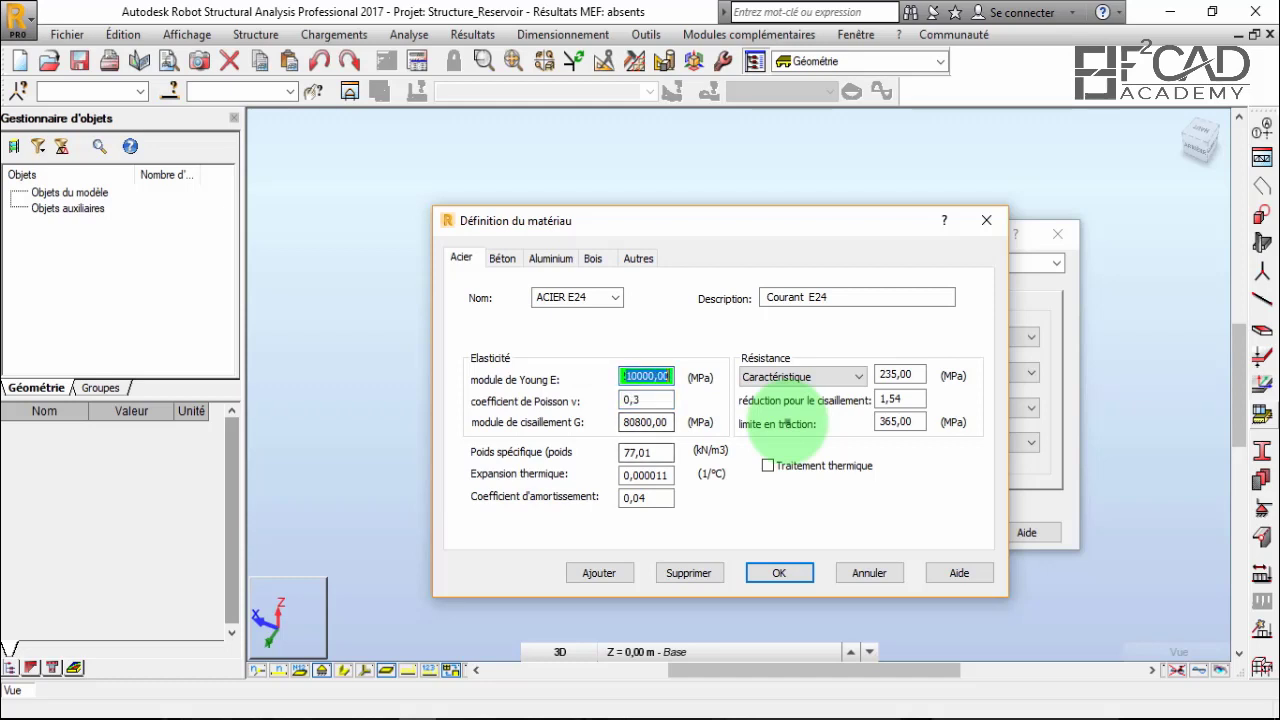
Review ACIER E24's elastic constants, specific weight, thermal expansion and damping coefficient, and accept the material definition.
key(Tab)
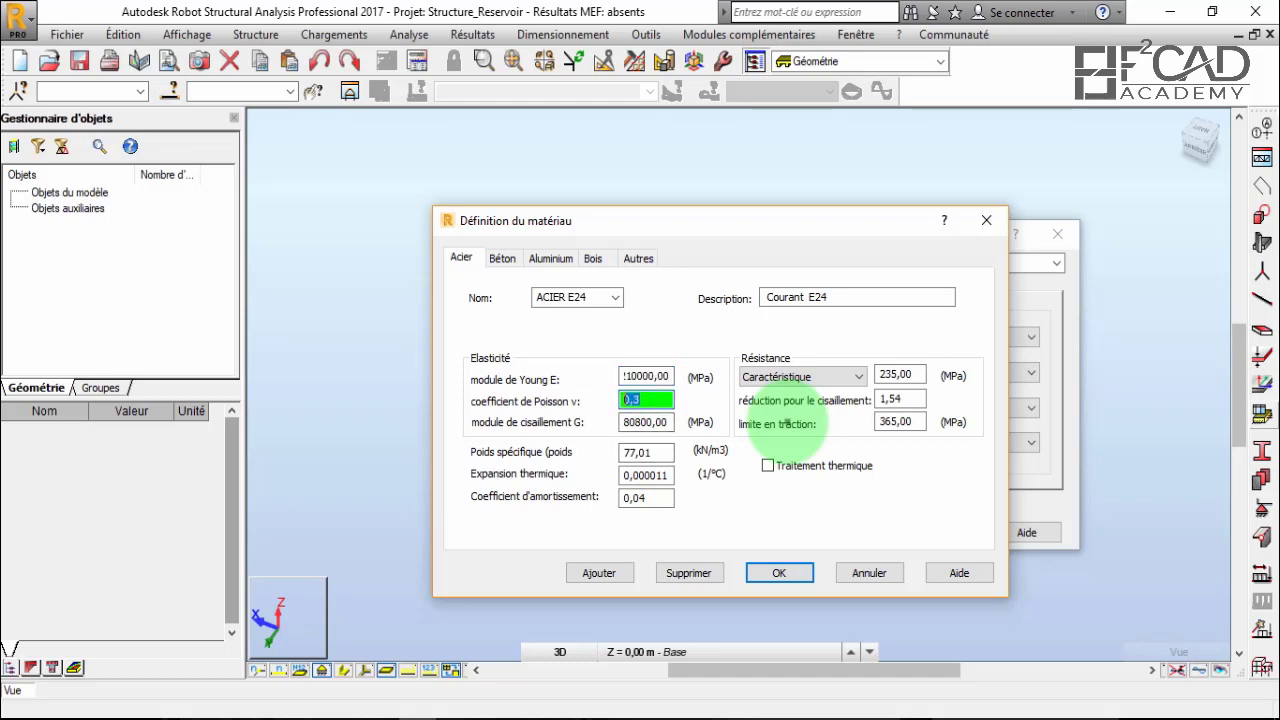
key(Tab)
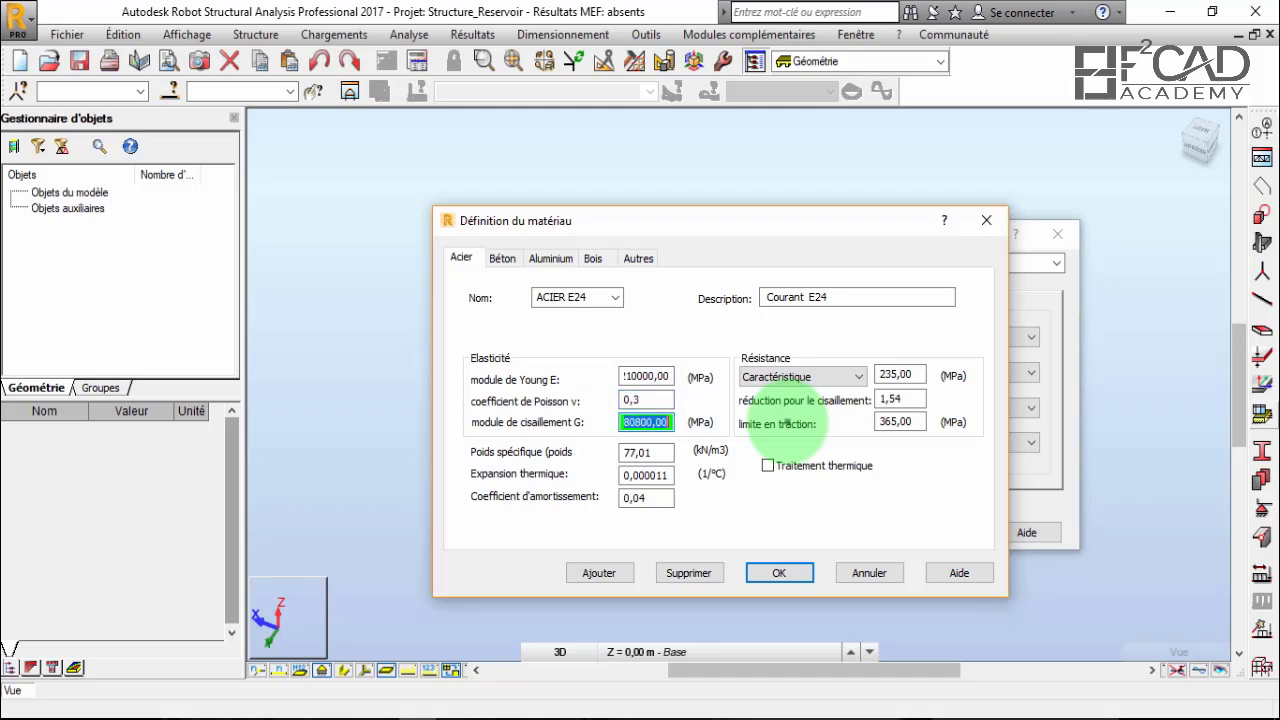
key(Tab)
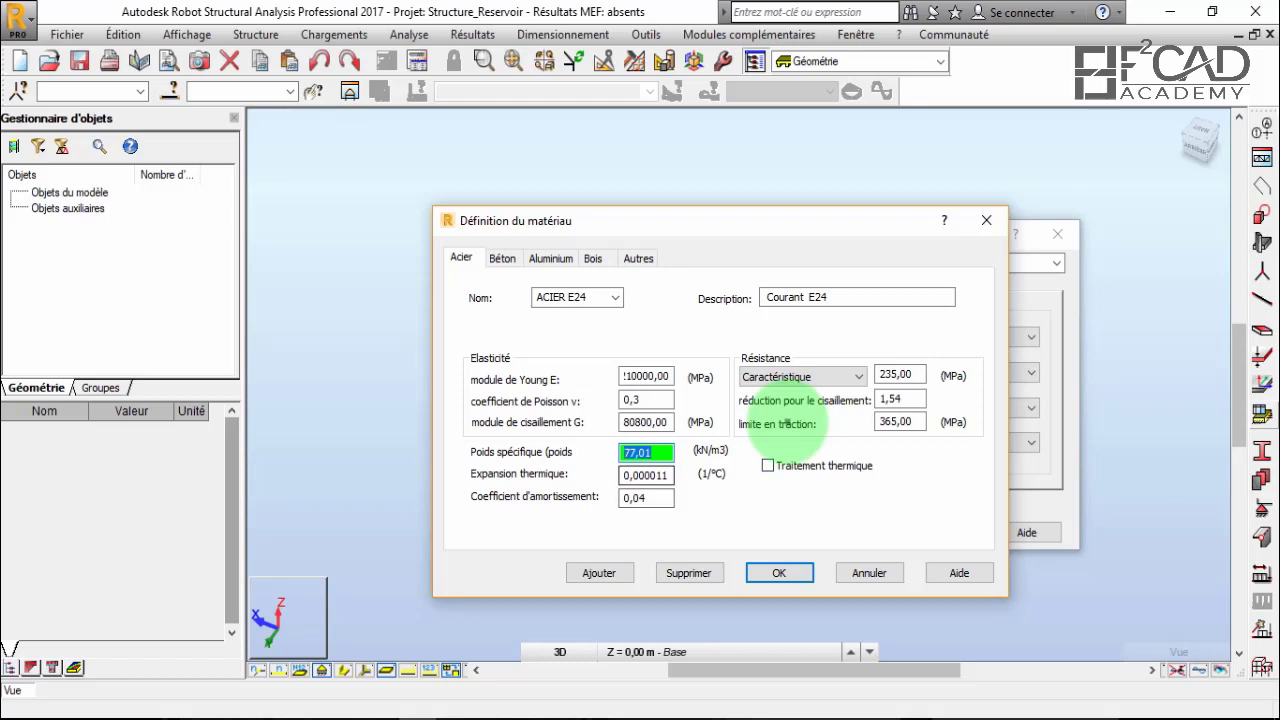
key(Tab)
key(Tab)
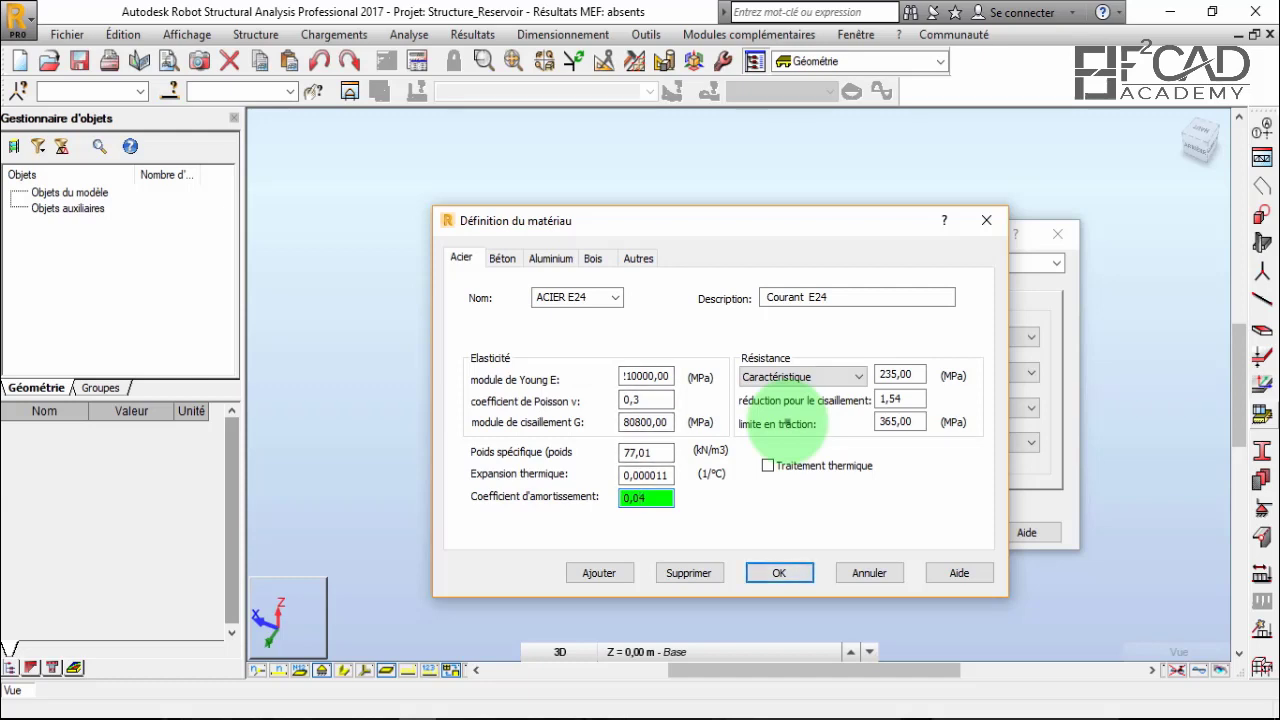
key(Return)
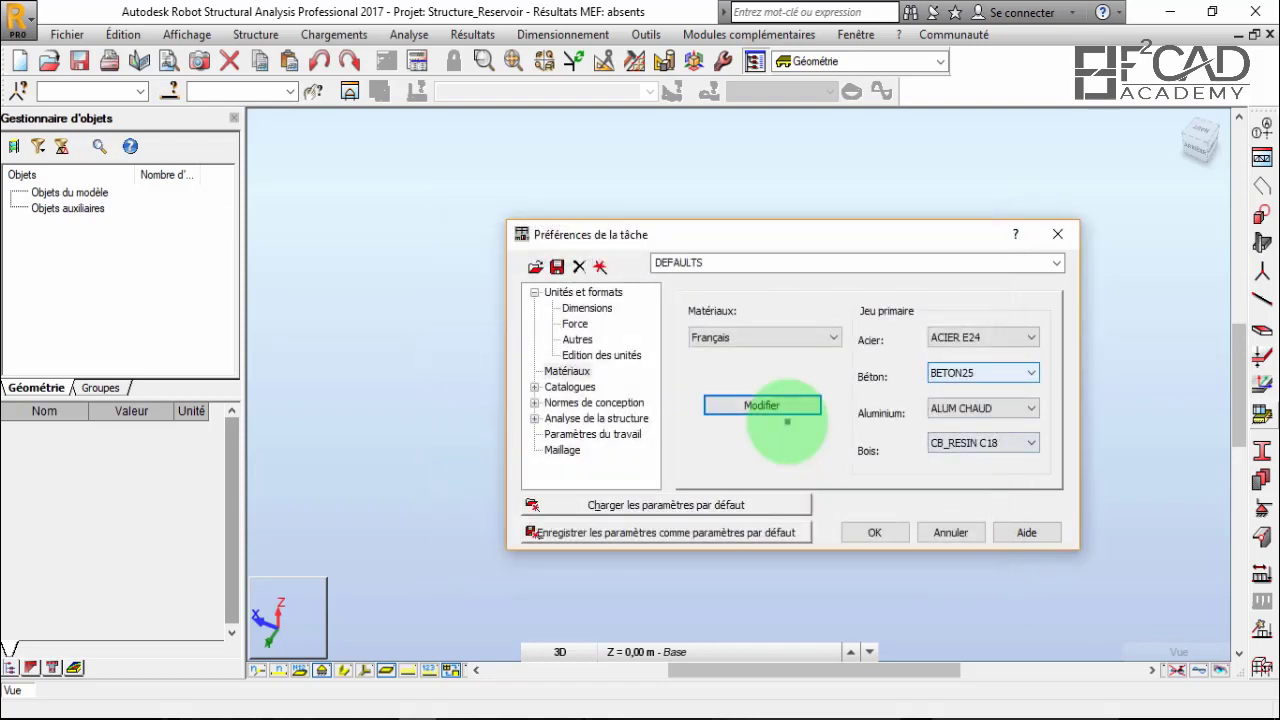
In the design code preferences, set the geotechnical code to DTU 13.12.
key(Down)
key(Down)
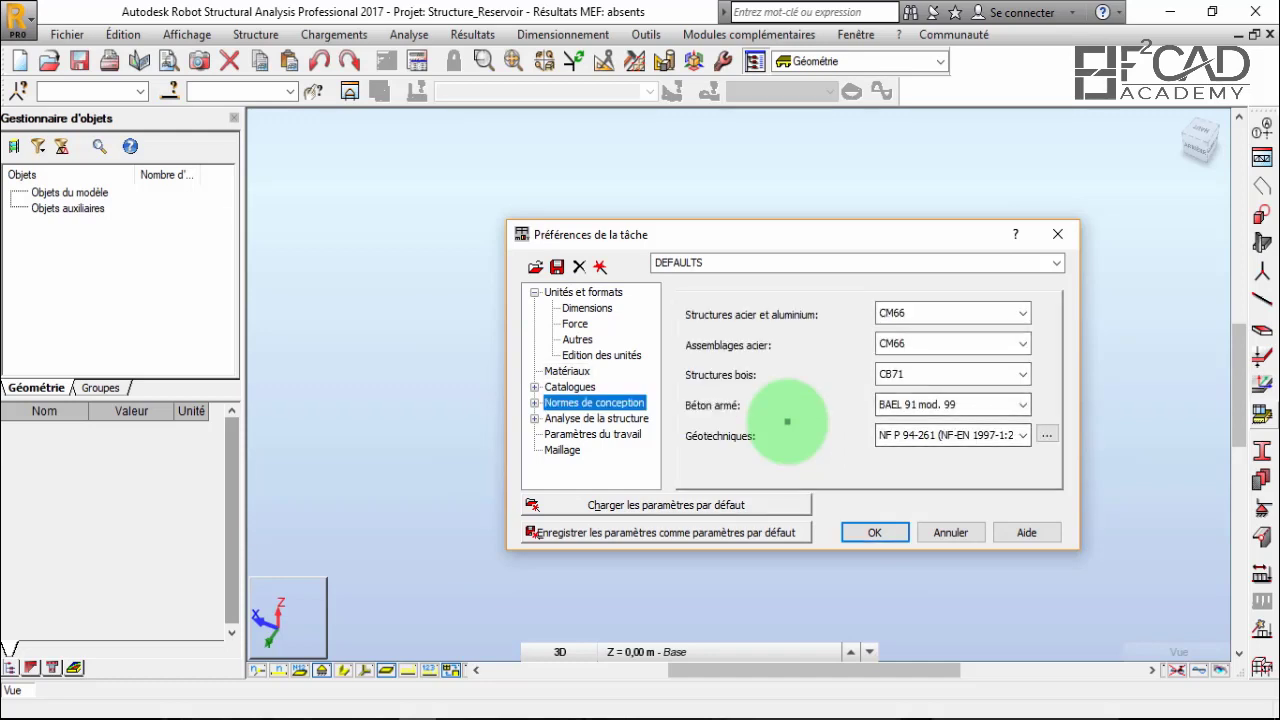
key(Tab)
key(alt+Down)
key(Down)
key(Down)
key(Up)
key(Return)
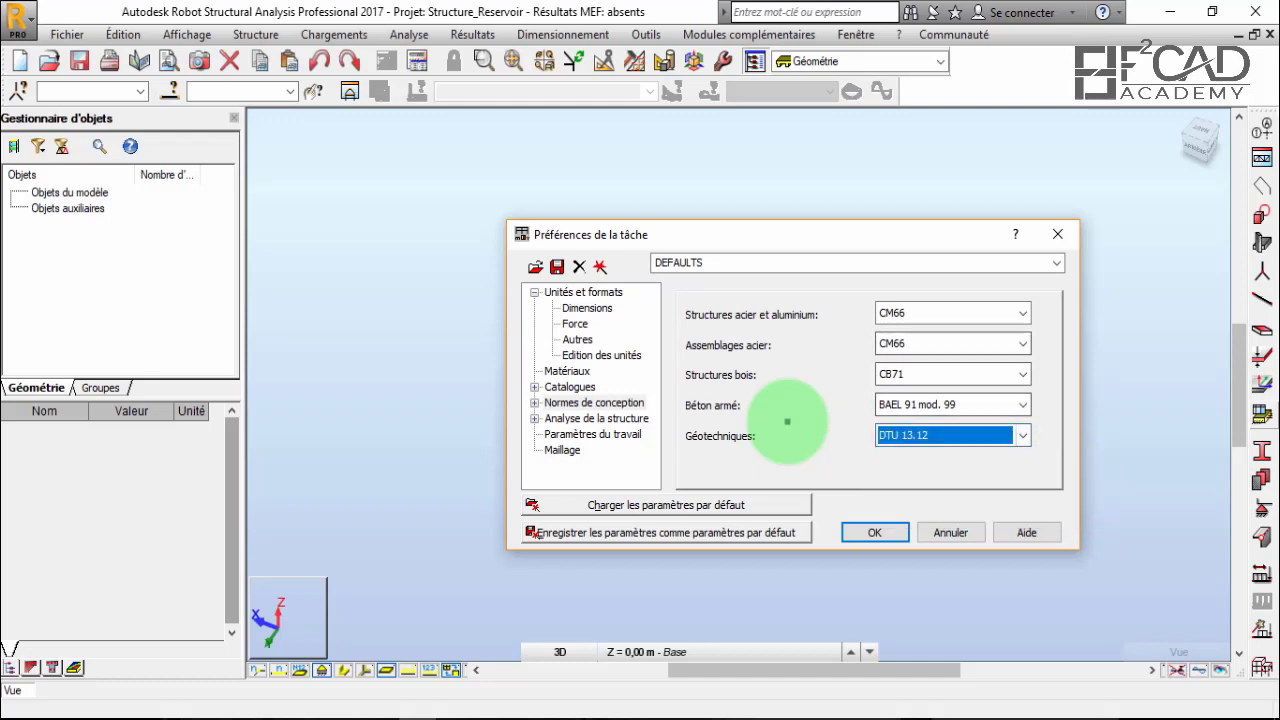
Check the codes available for steel and aluminium structures and for steel connections, keeping CM66 for both.
key(shift+Tab)
key(shift+Tab)
key(shift+Tab)
key(shift+Tab)
key(alt+Down)
key(Down)
key(Down)
key(Down)
key(Up)
key(Up)
key(Up)
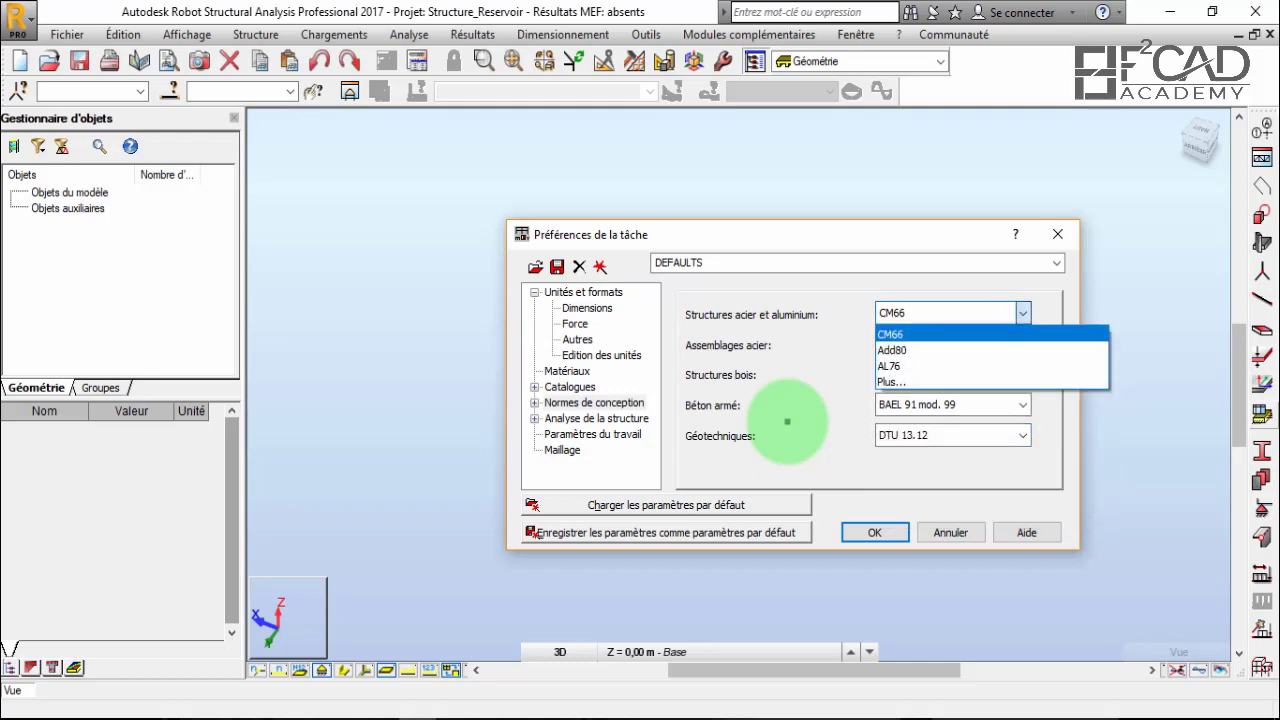
key(Return)
key(Tab)
key(alt+Down)
key(Return)
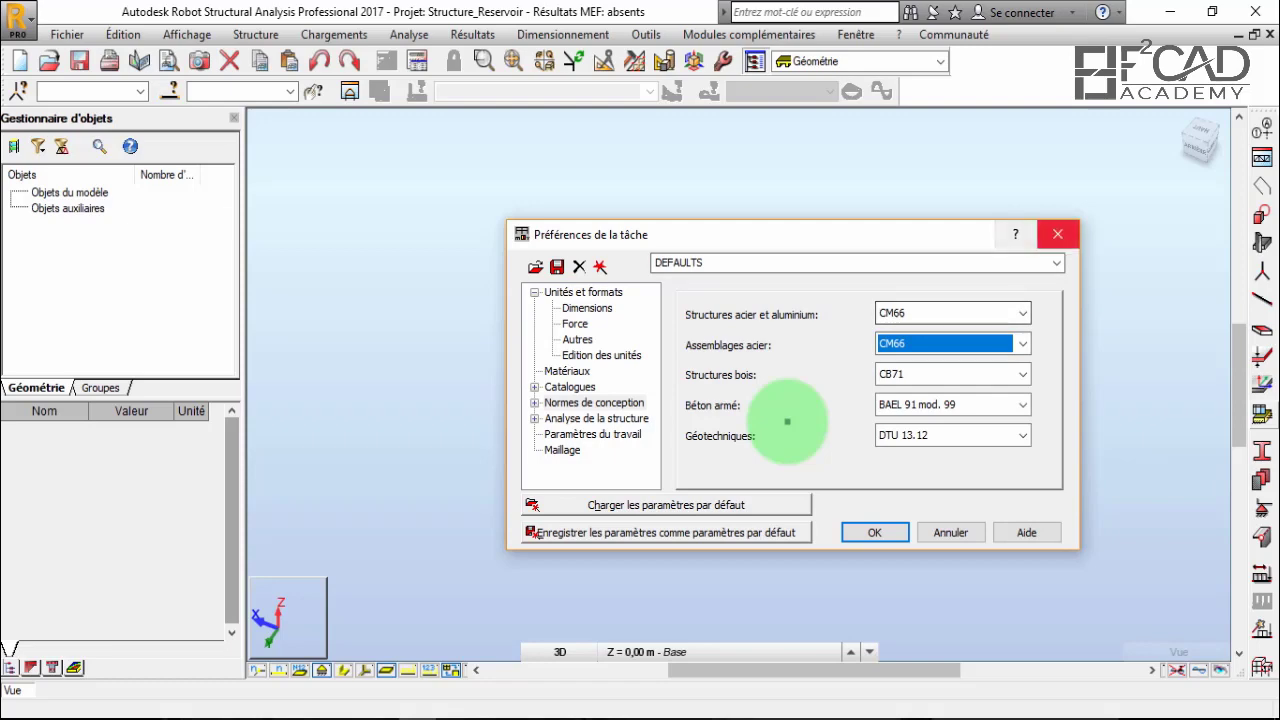
Reposition the task preferences dialog and accept the preferences.
drag(931, 232, 1076, 217)
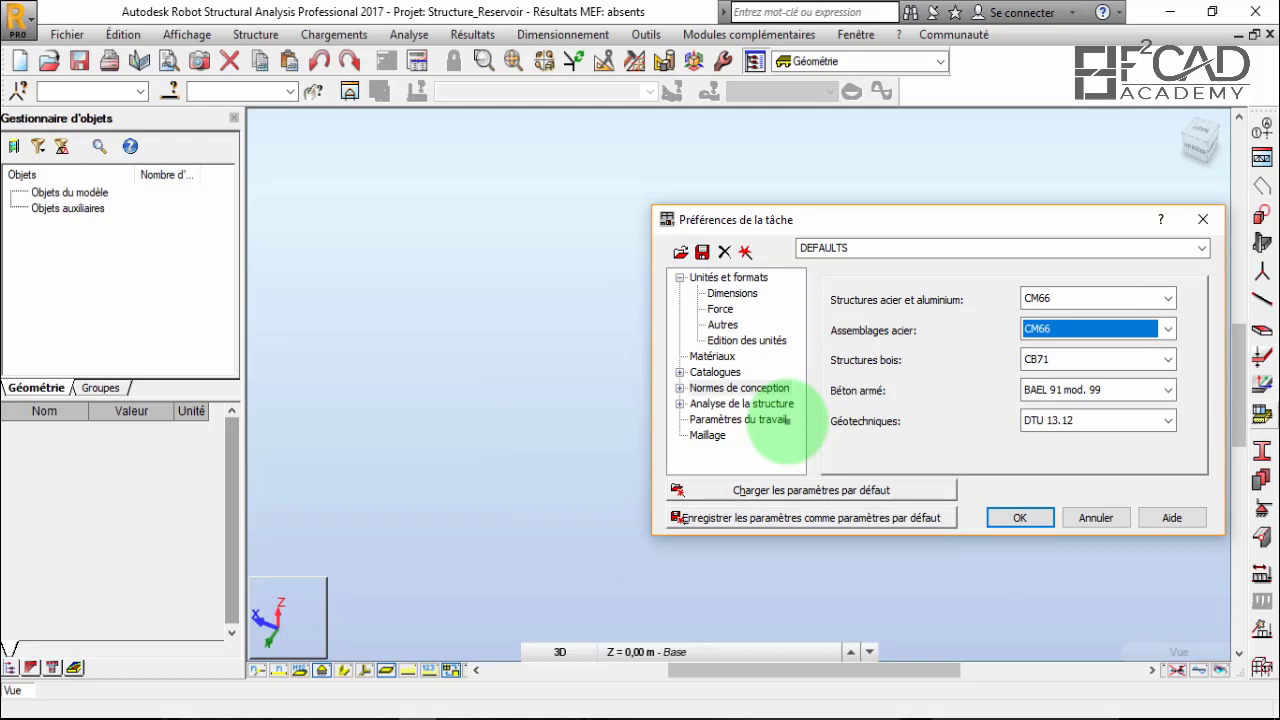
drag(1082, 220, 994, 204)
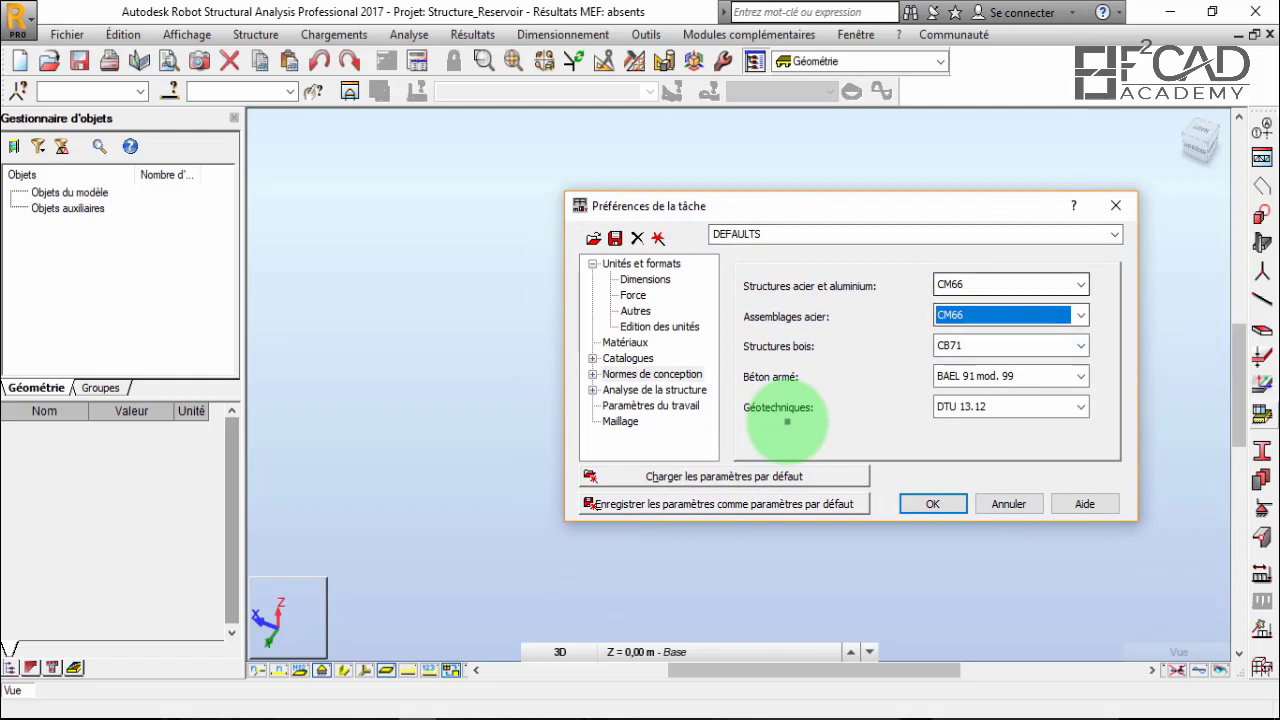
key(Return)
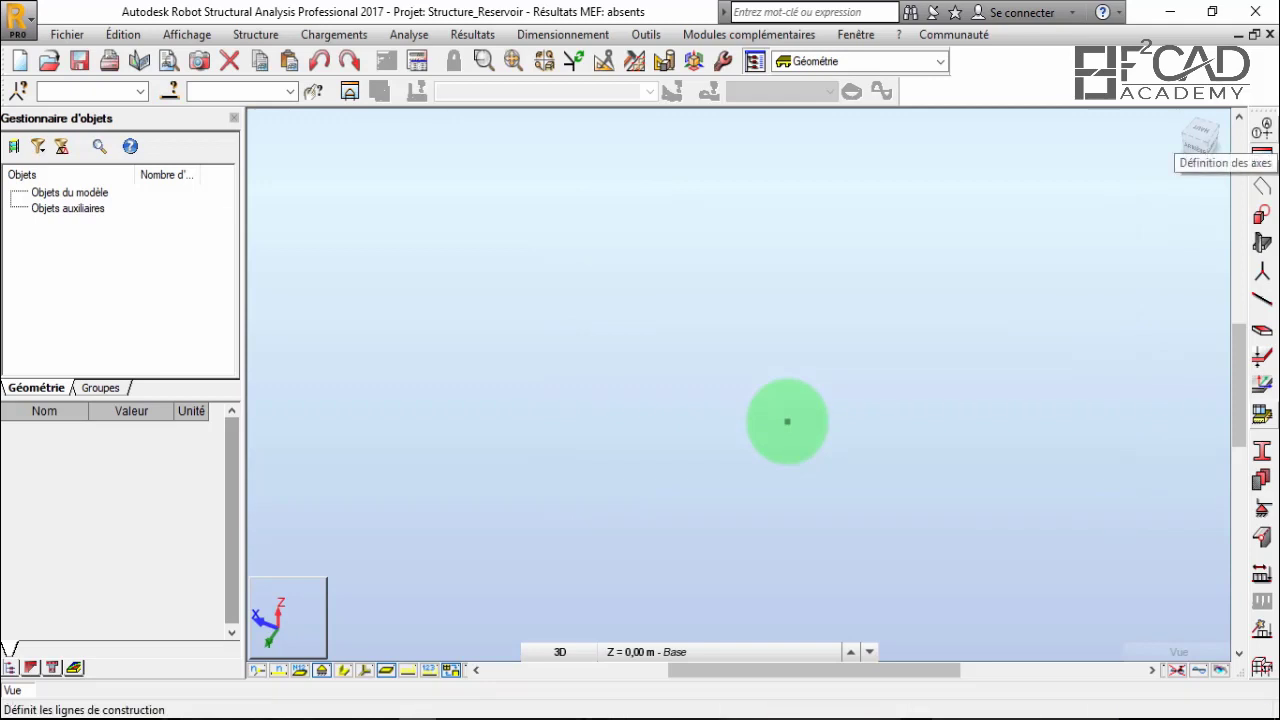
Open the axis definition and start a new Cartesian set of construction lines named LC1.
click(187, 35)
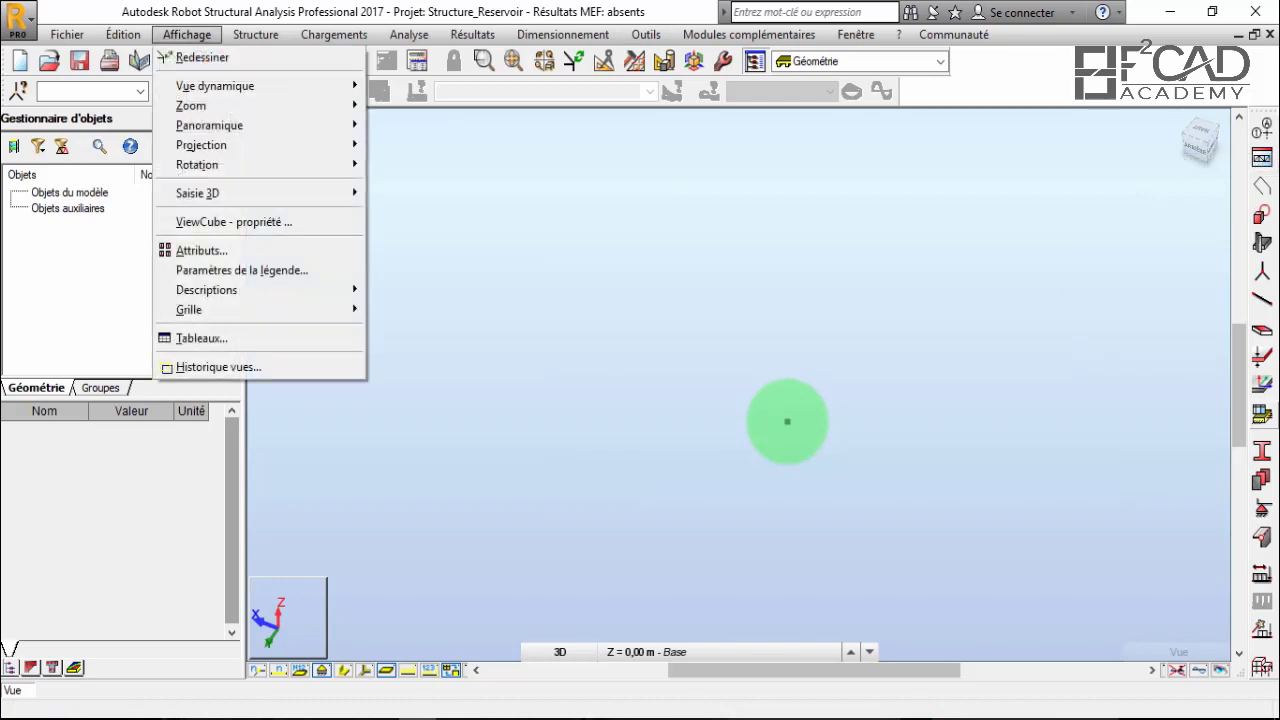
mouse_move(256, 35)
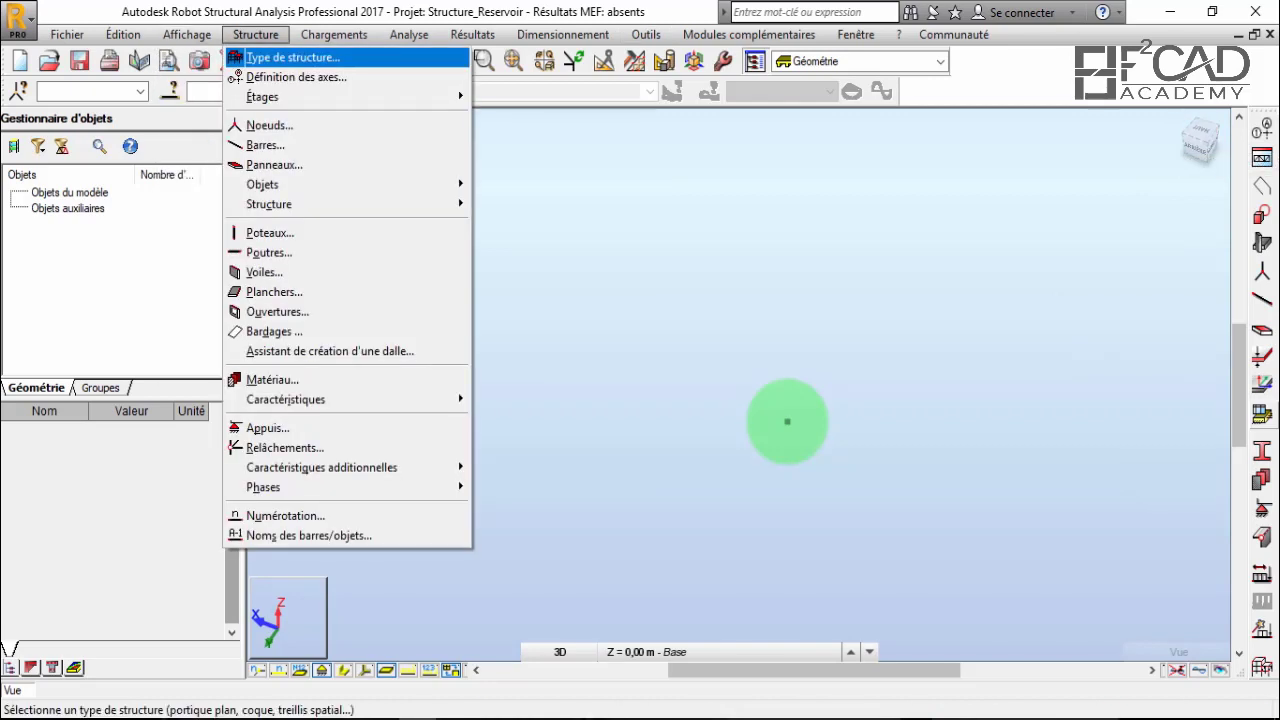
key(Down)
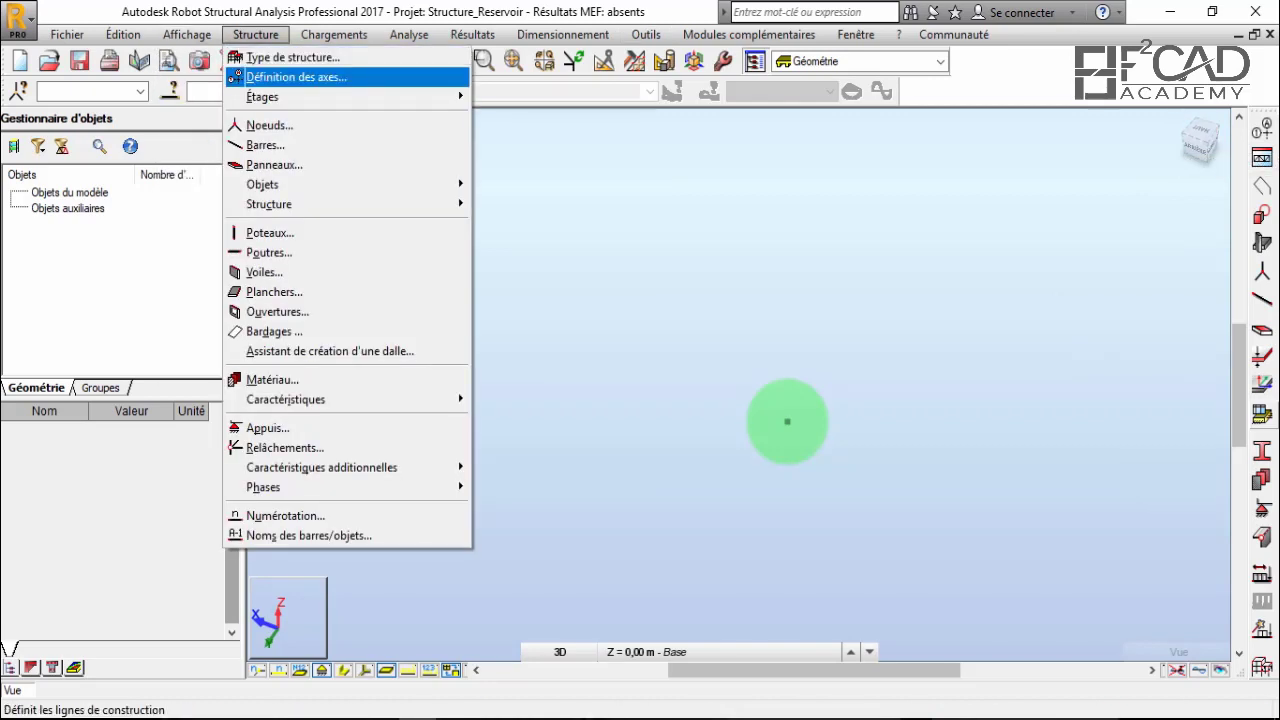
key(Return)
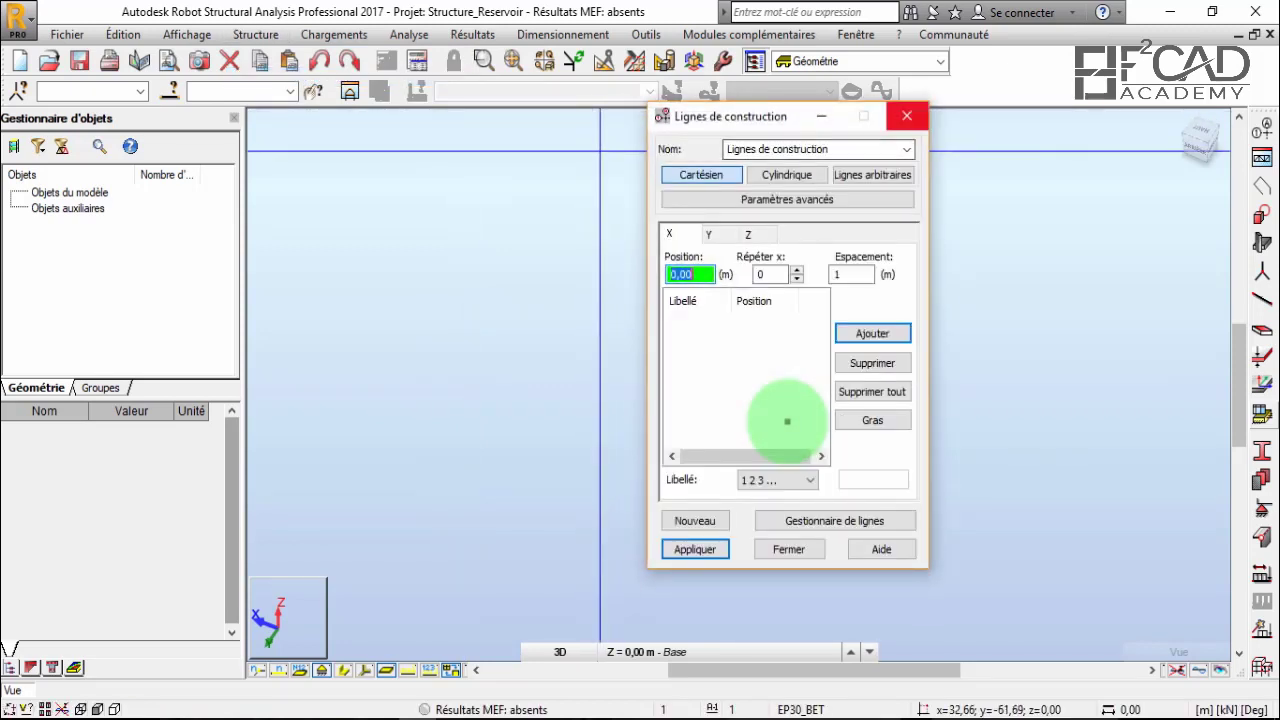
click(906, 116)
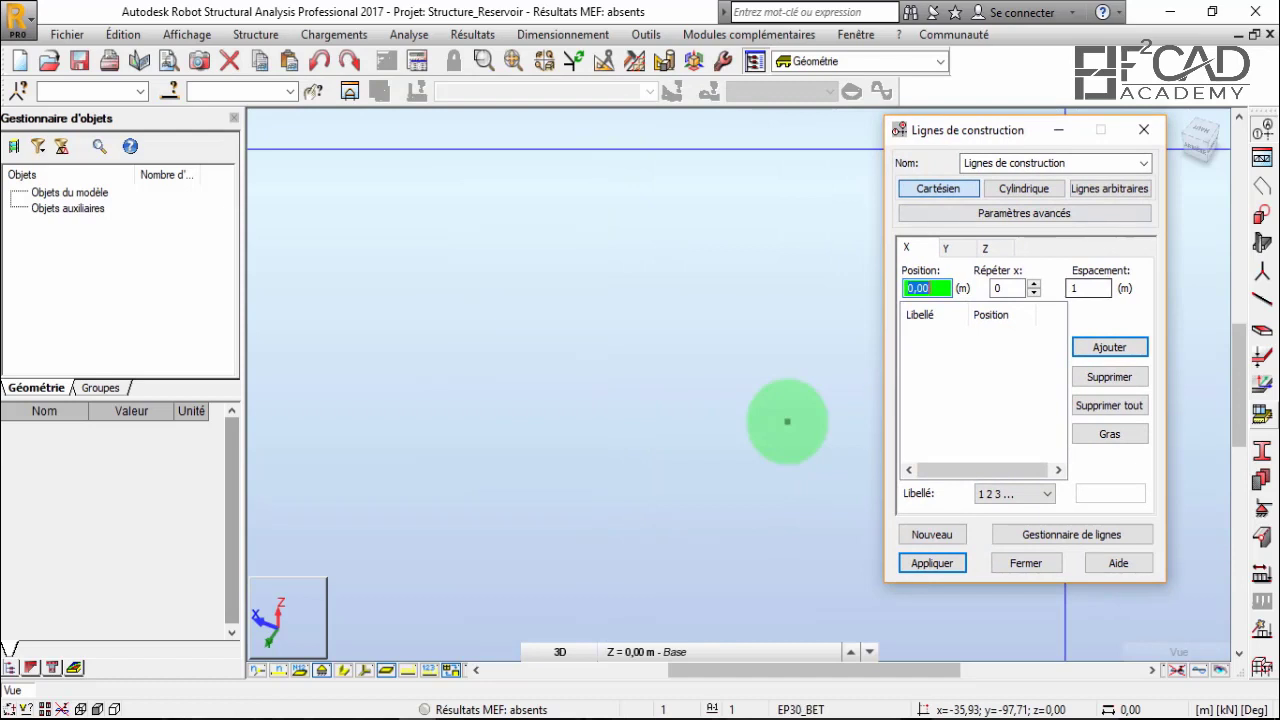
click(932, 534)
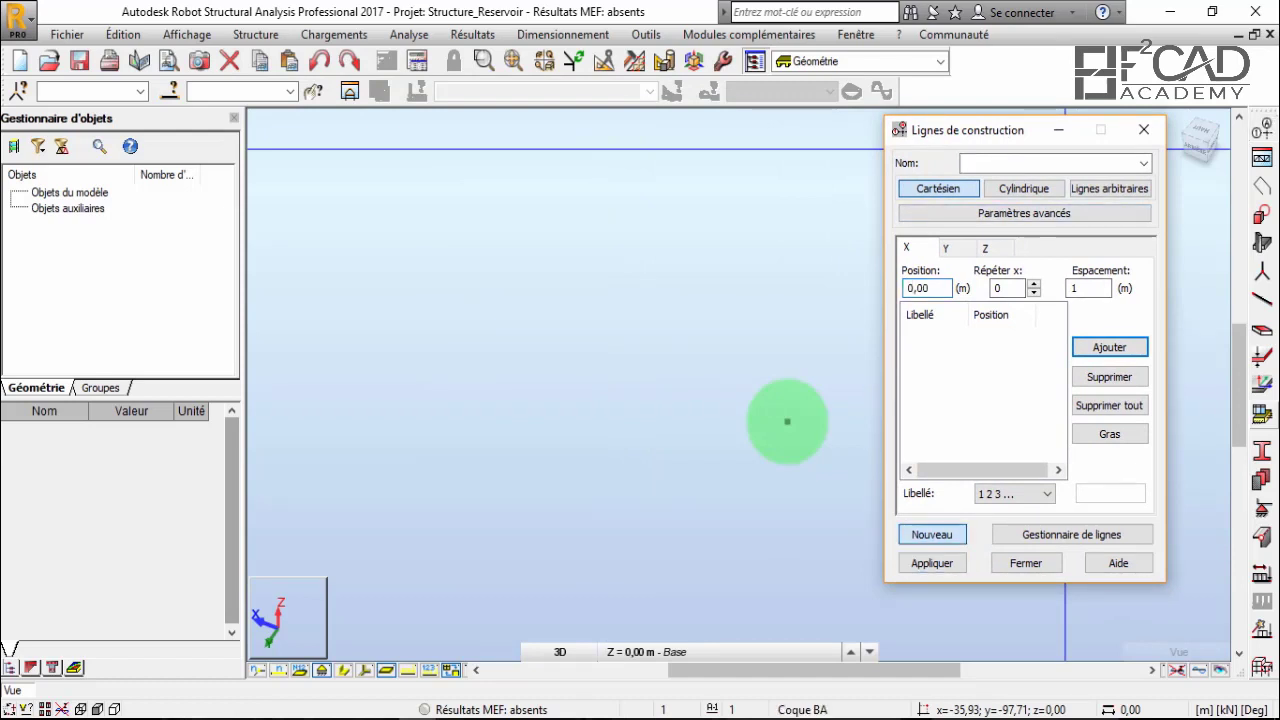
click(1040, 163)
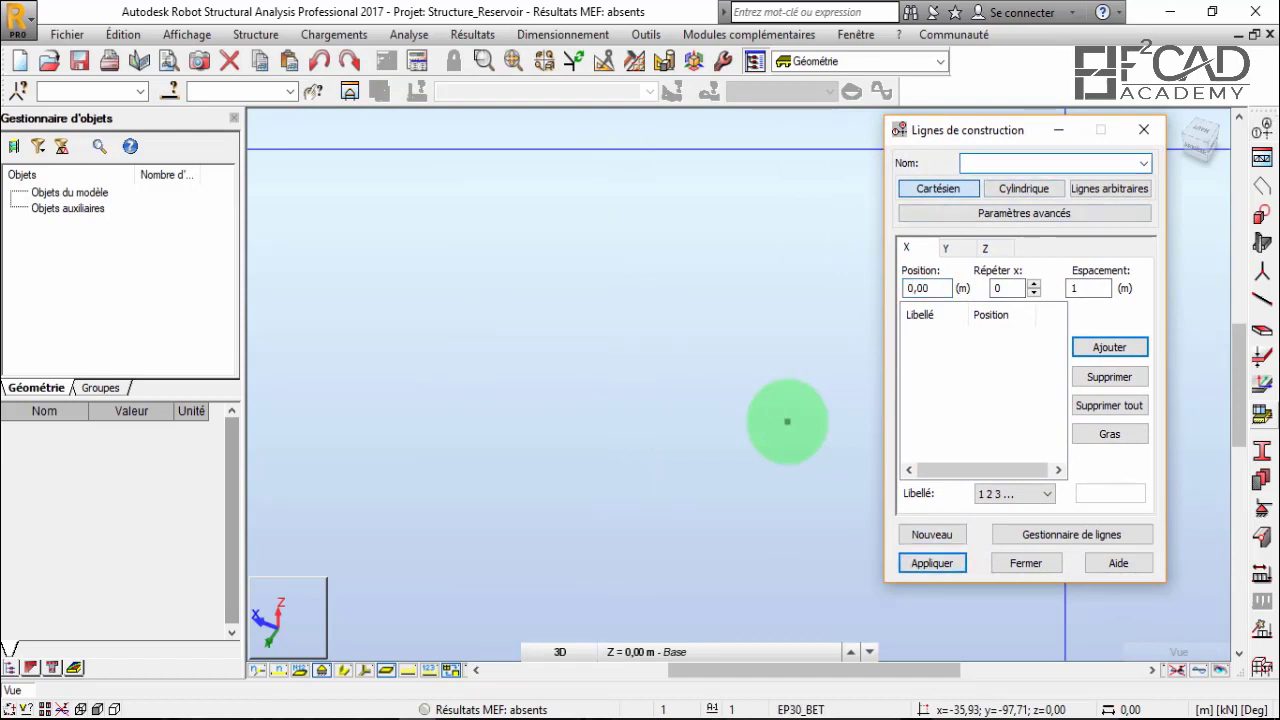
text(LC1)
key(shift+Home)
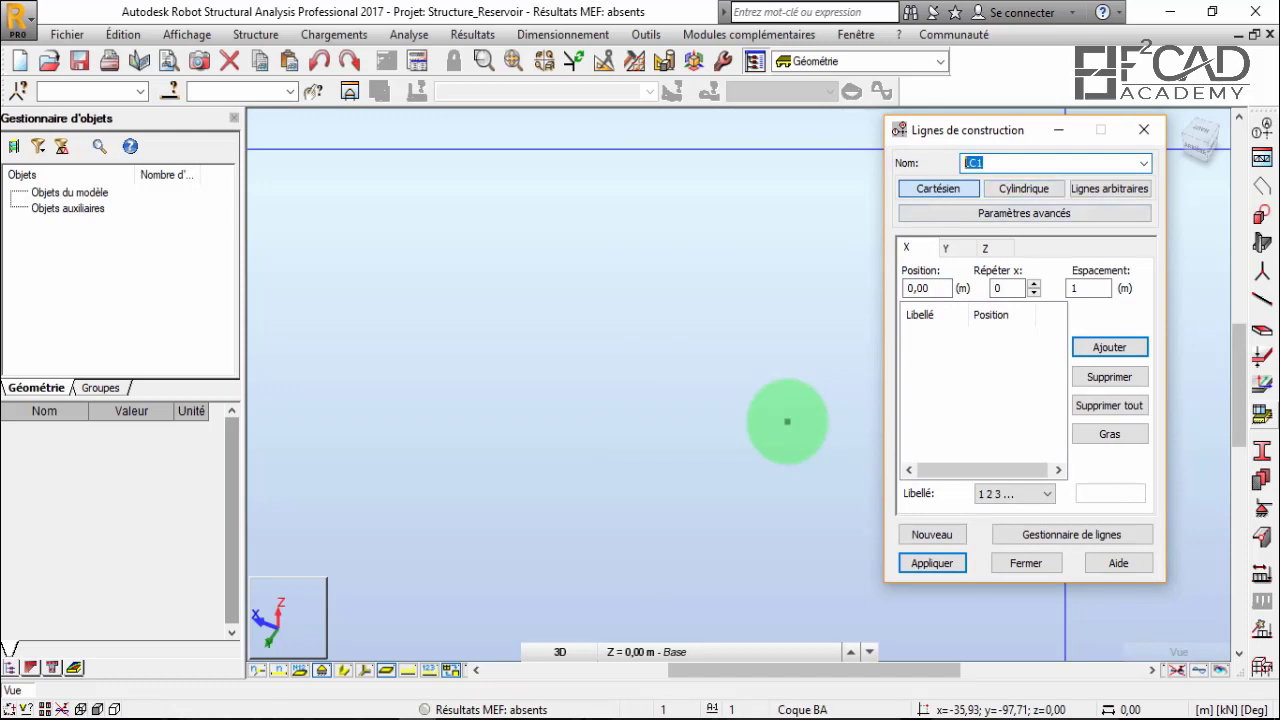
key(End)
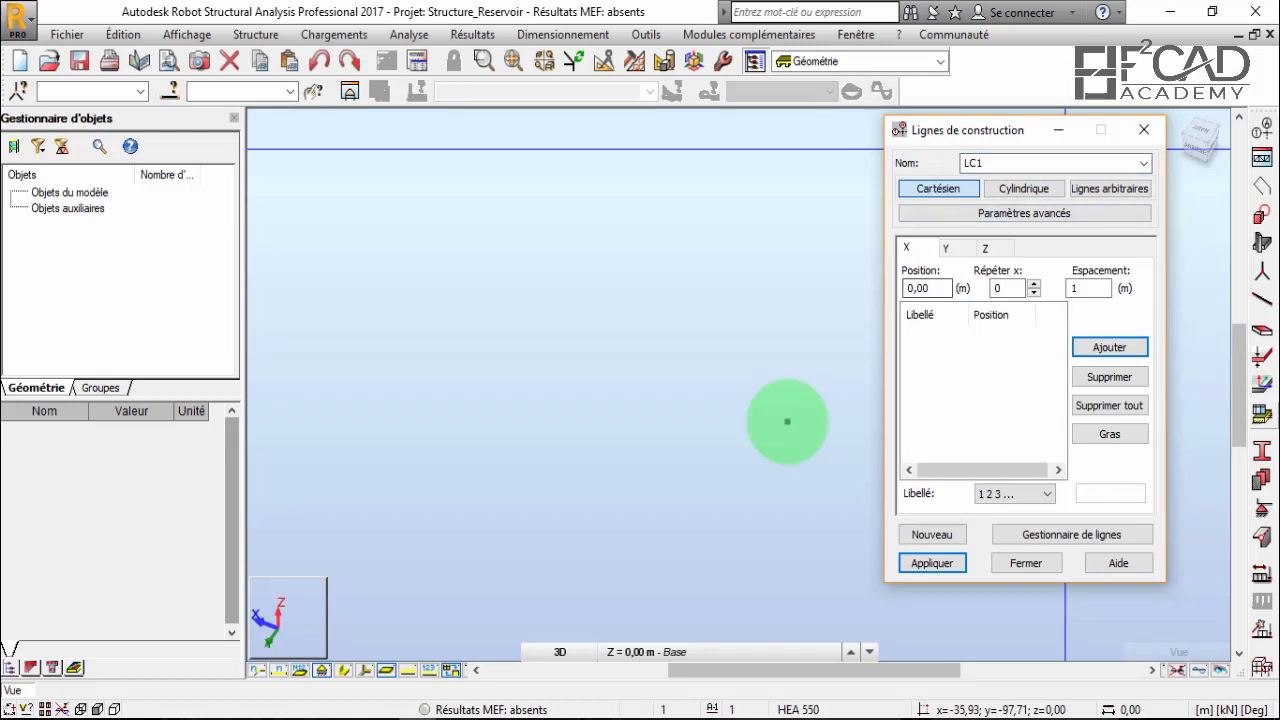
key(Tab)
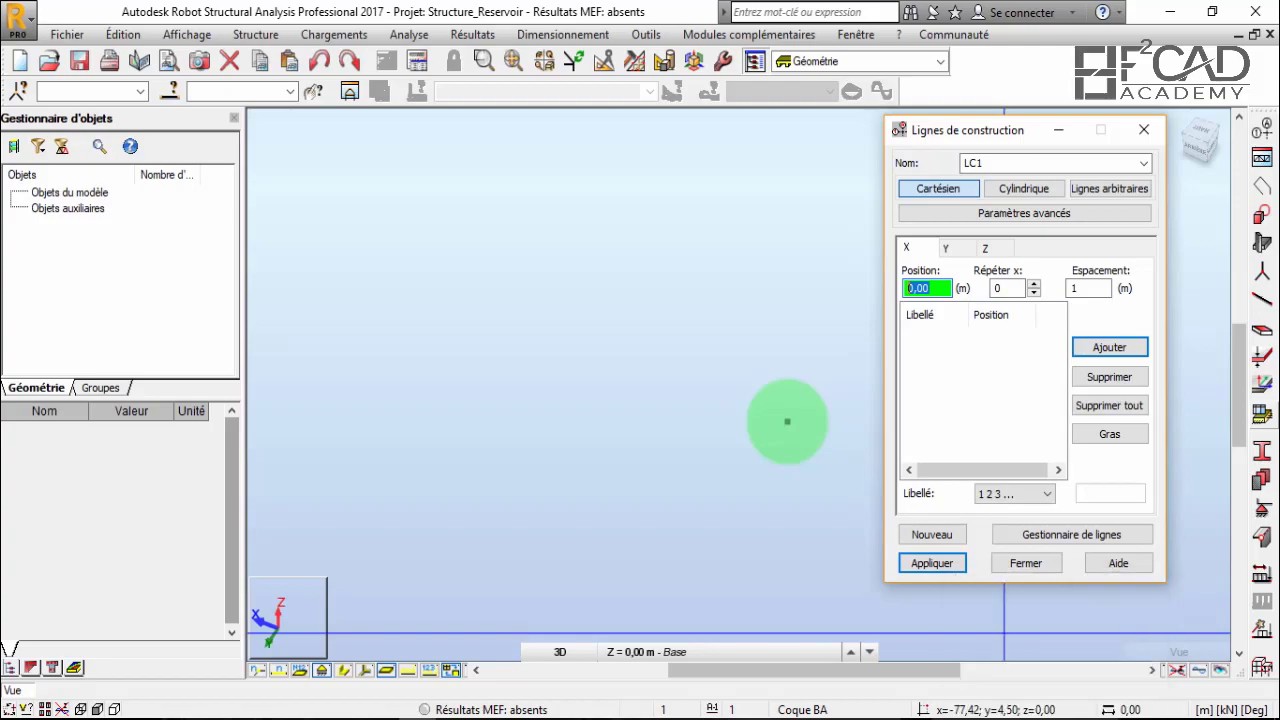
Switch to the OneNote sketch and draw a horizontal and a vertical axis arrow from the tank plan's lower corner.
key(alt+Tab)
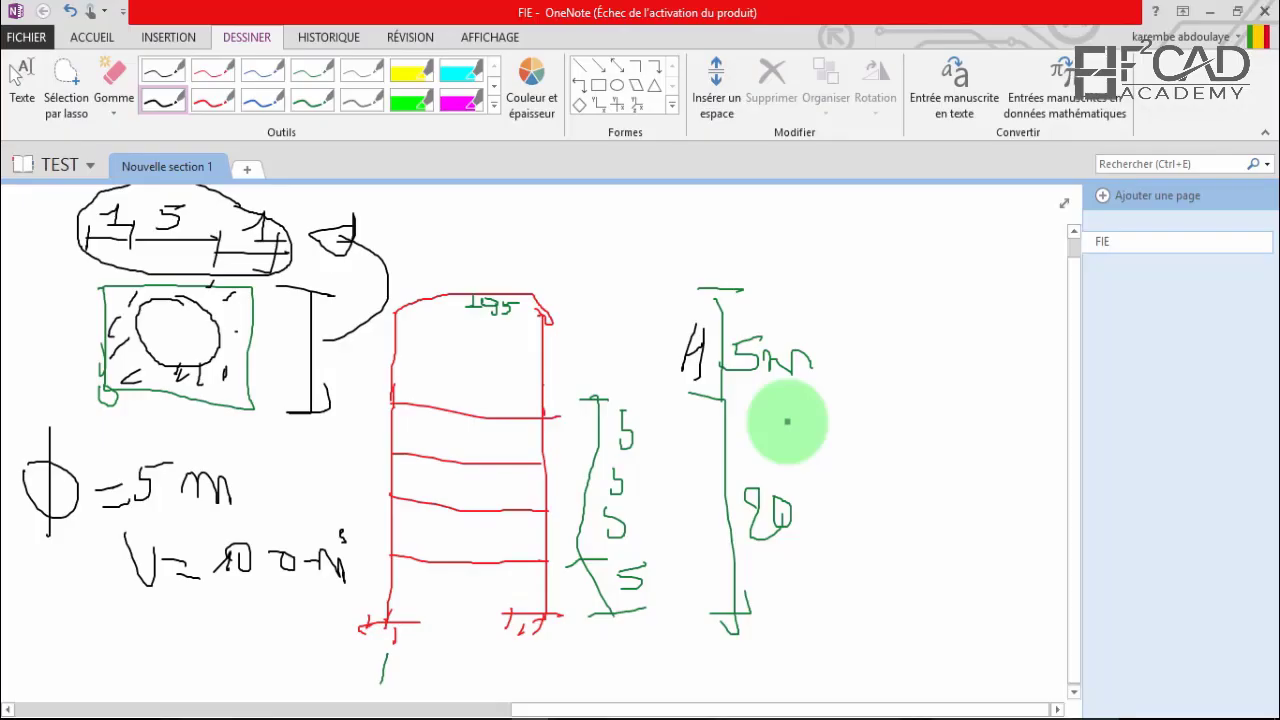
drag(244, 448, 332, 458)
drag(240, 406, 240, 446)
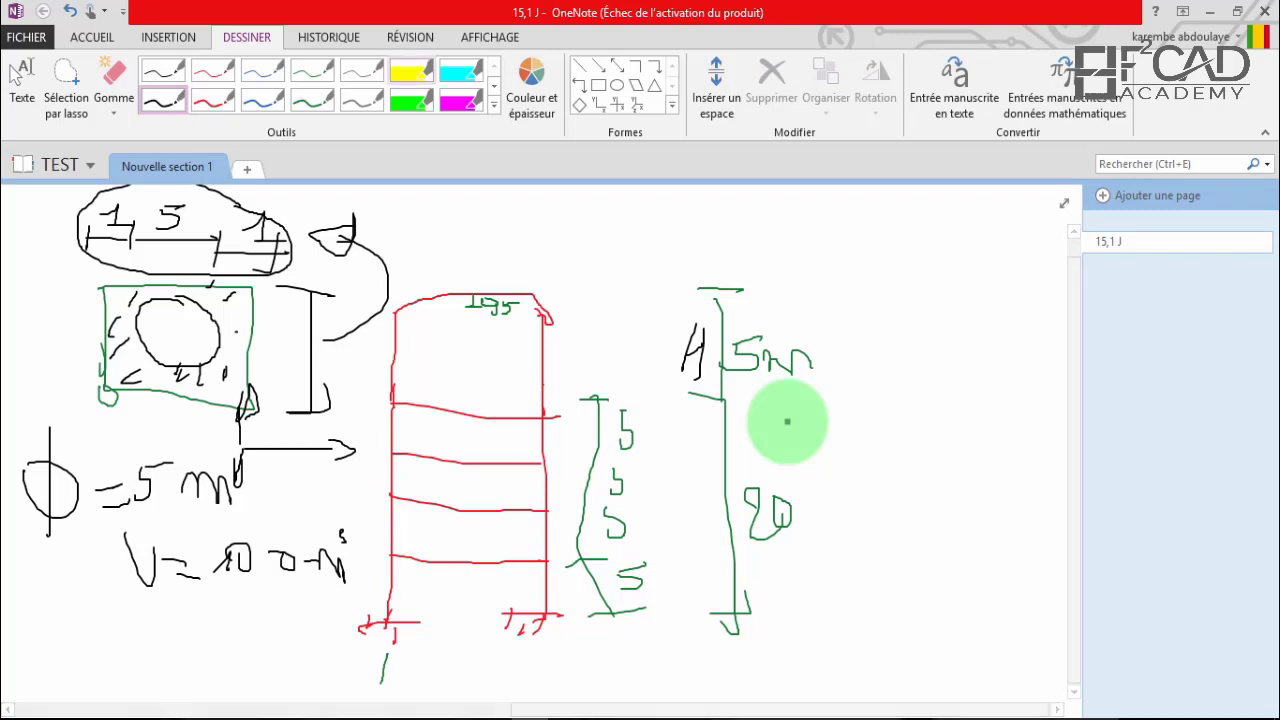
Highlight the plan dimensions 1, 5 and 1 in yellow and return to Robot Structural Analysis.
click(411, 71)
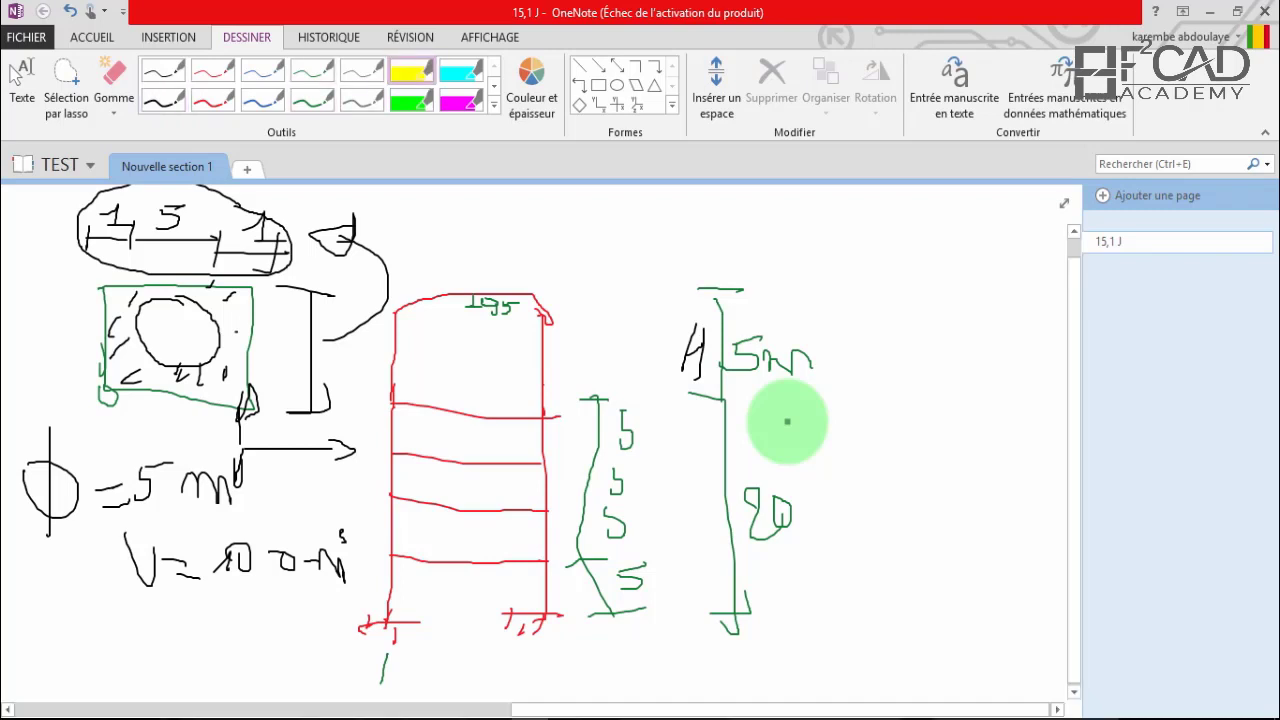
drag(100, 221, 320, 231)
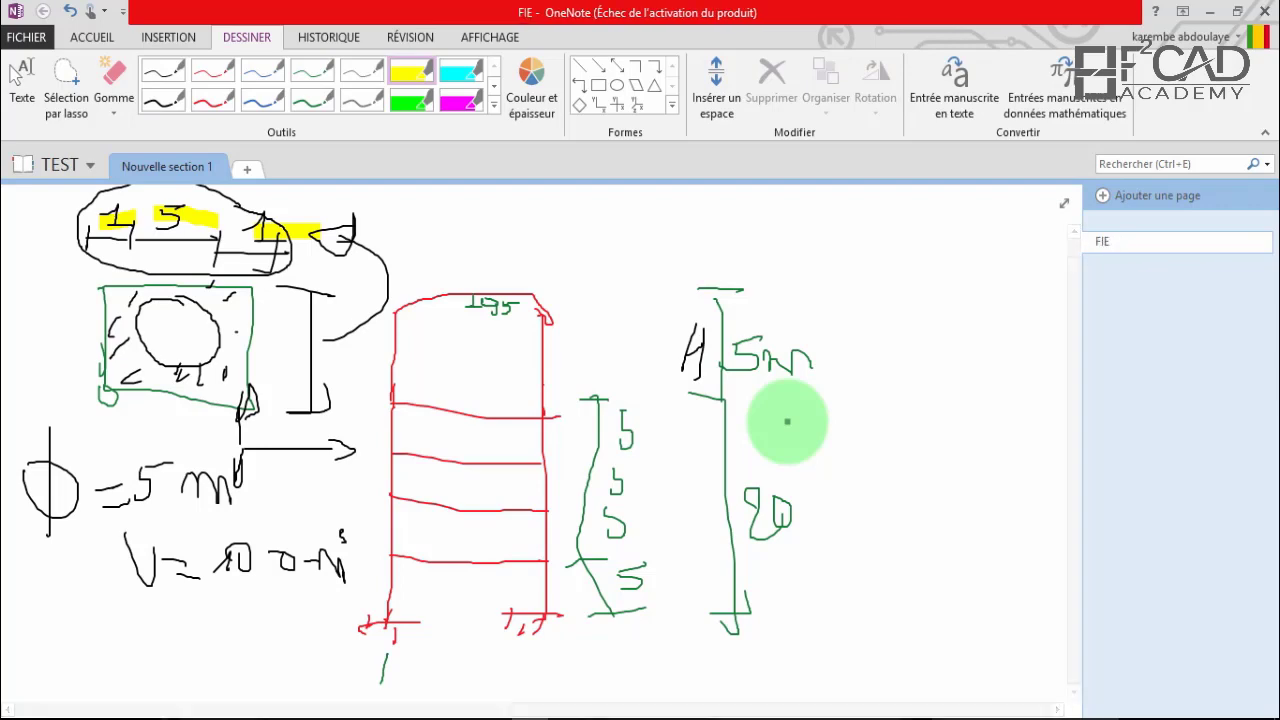
key(alt+Tab)
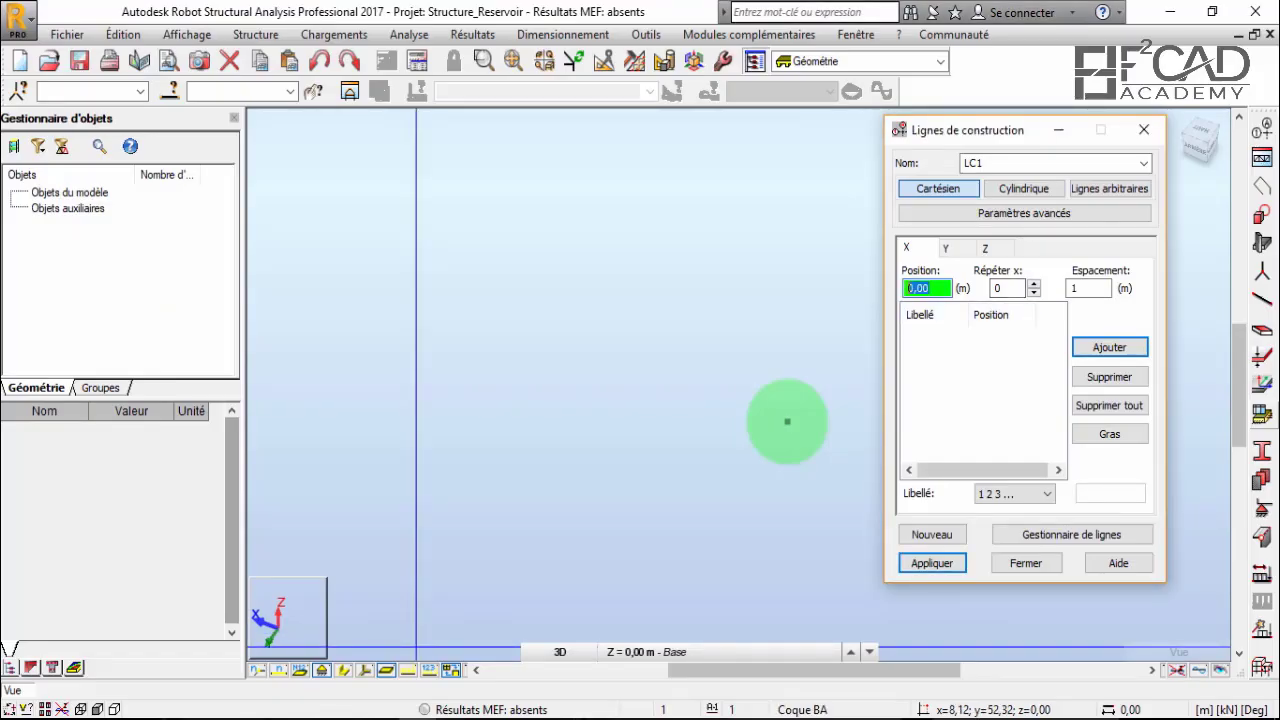
Add X construction lines from position 0.00 m with one repetition at 1 m spacing.
key(Tab)
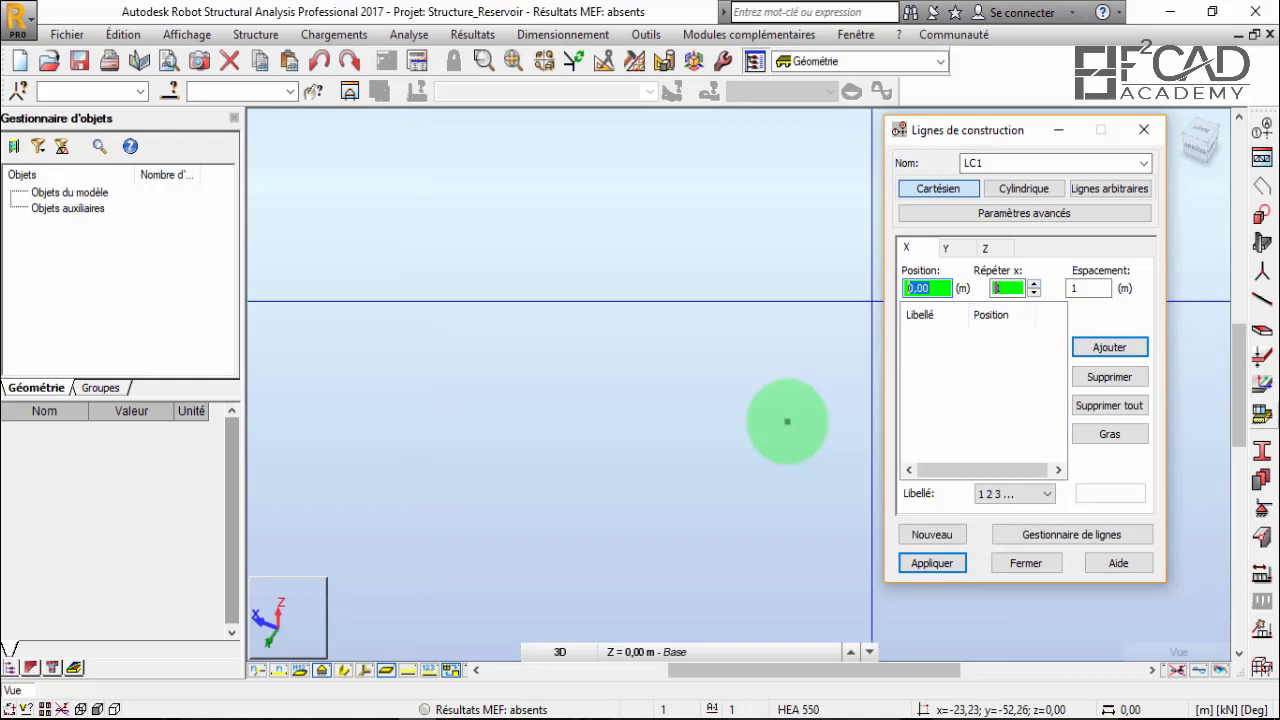
text(1)
key(Tab)
key(Return)
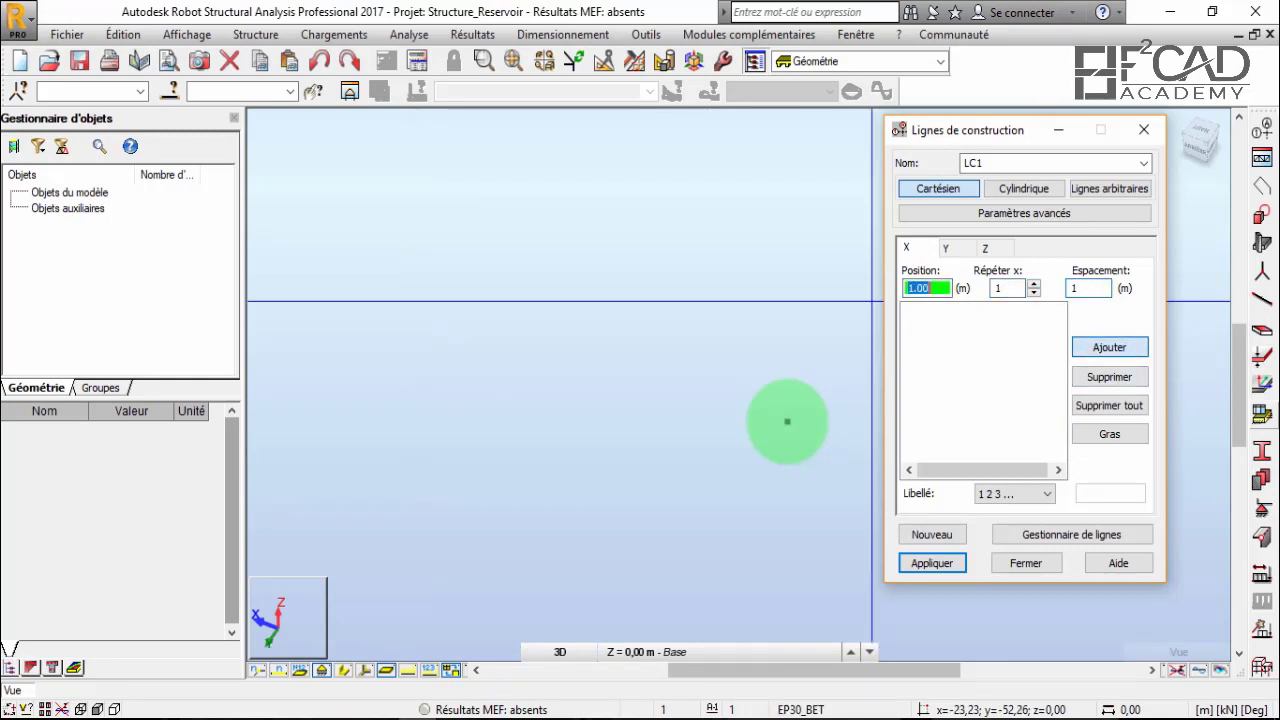
Add further X construction lines from 1.00 m with two repetitions at 2.5 m spacing.
key(Tab)
key(Tab)
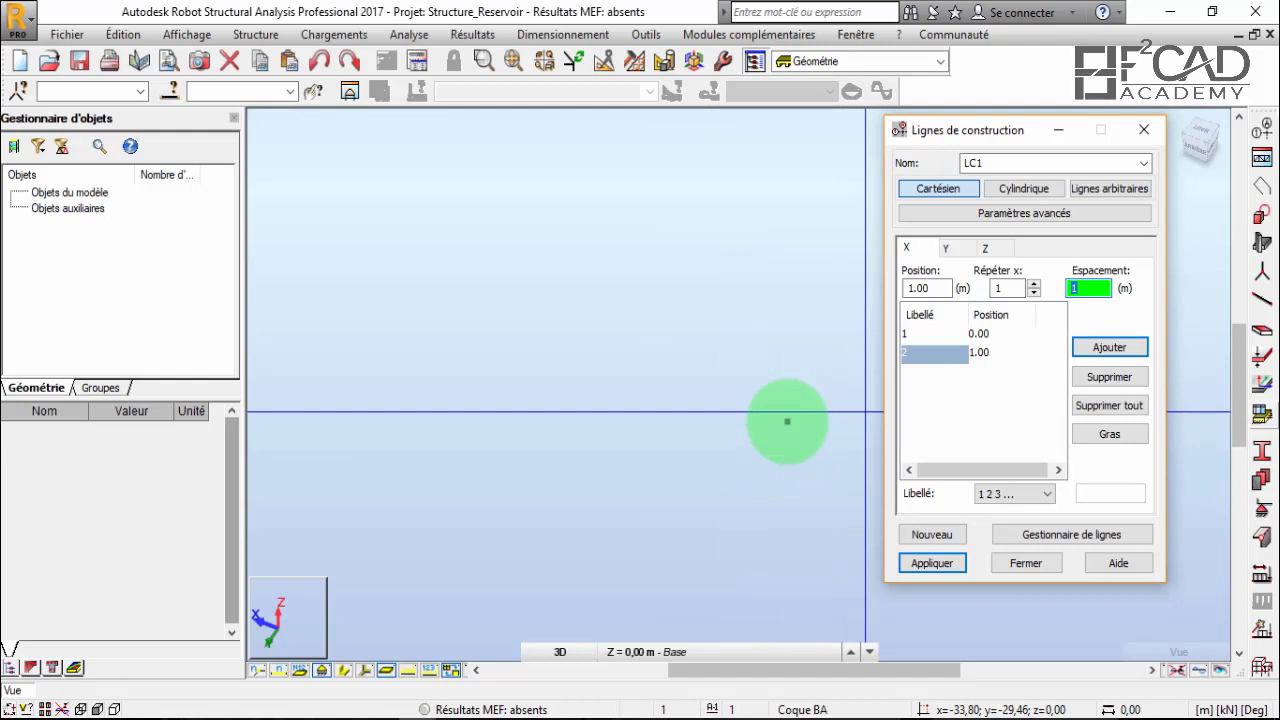
text(2.5)
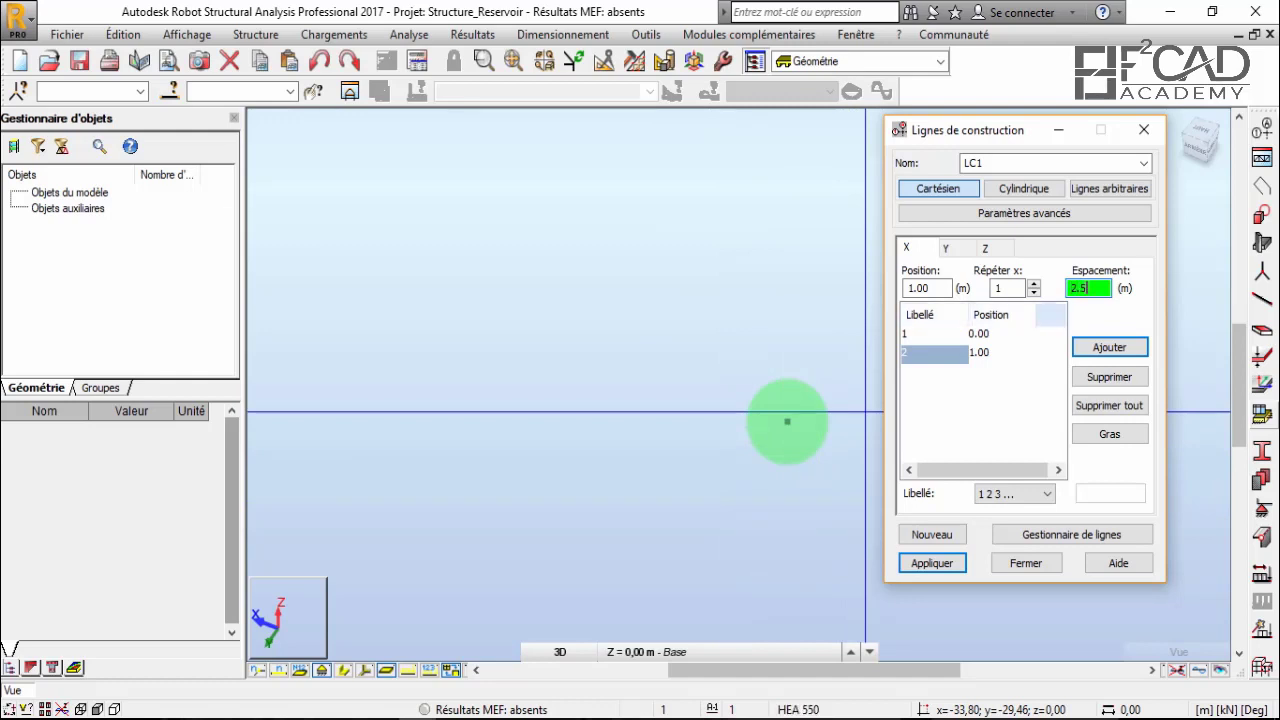
key(shift+Tab)
text(2)
key(Return)
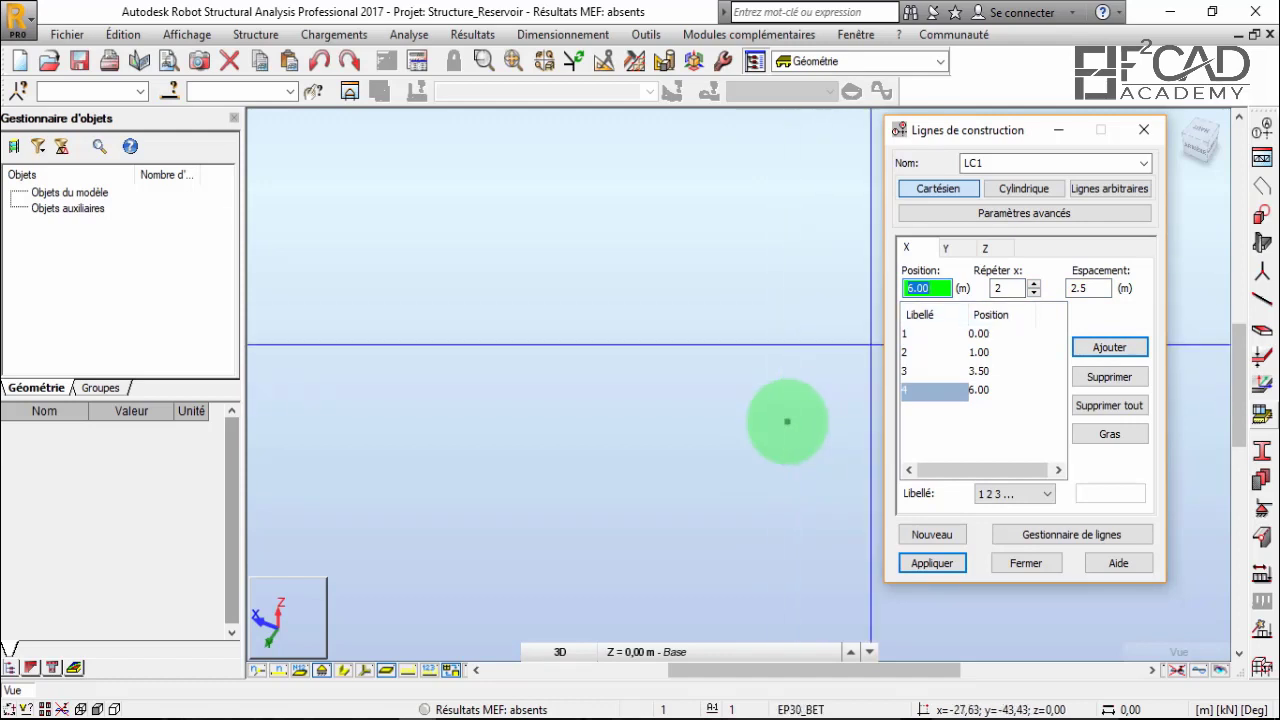
Add an X construction line from position 6.00 m with one repetition at 1 m spacing.
key(Tab)
key(Tab)
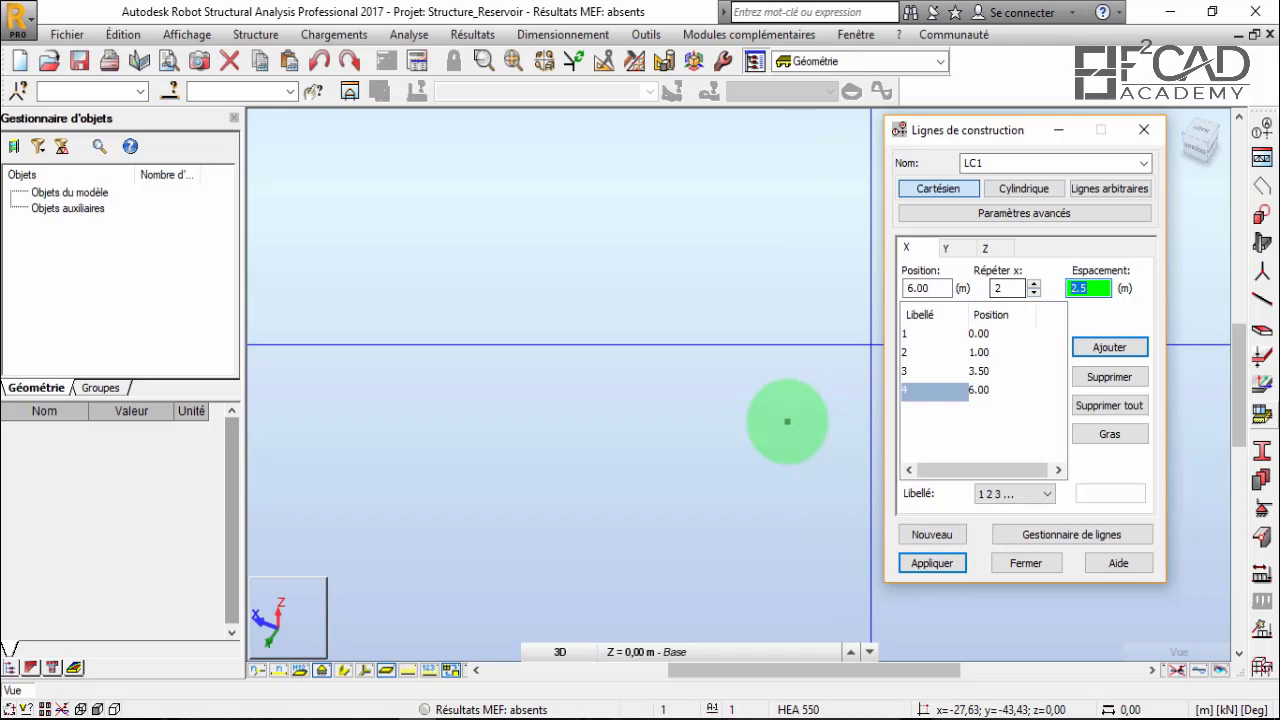
text(1)
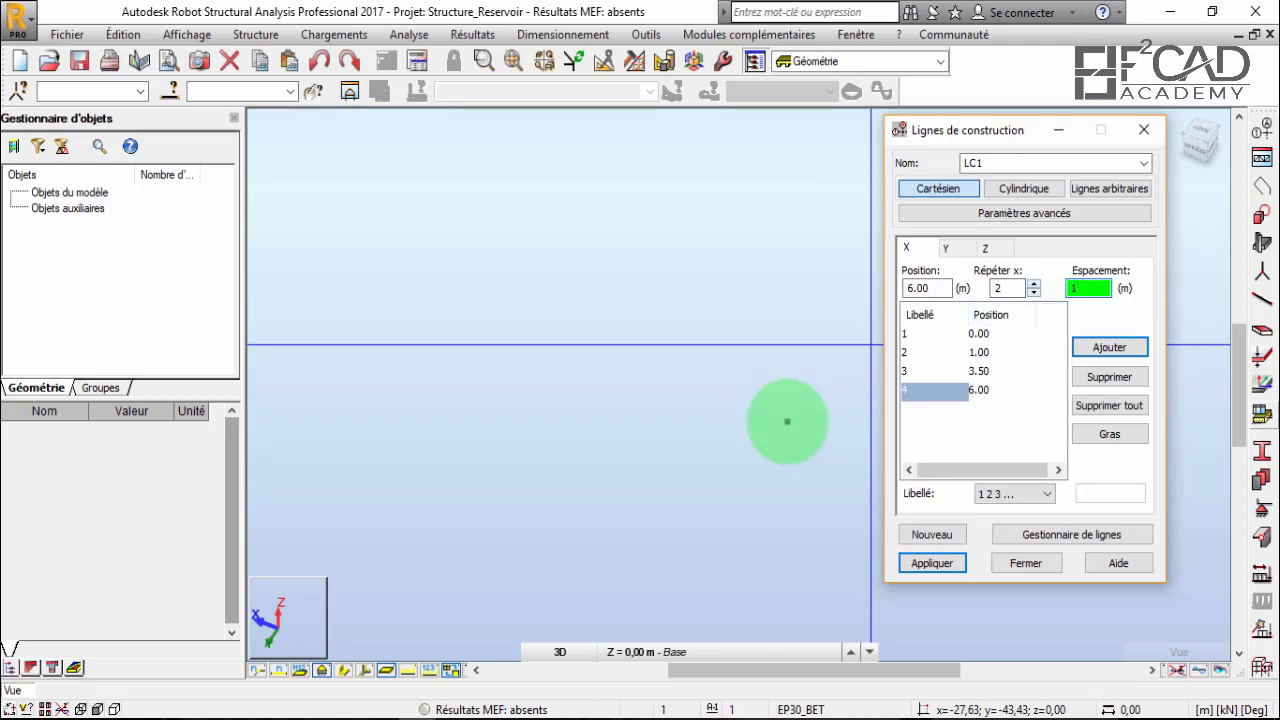
key(shift+Tab)
text(1)
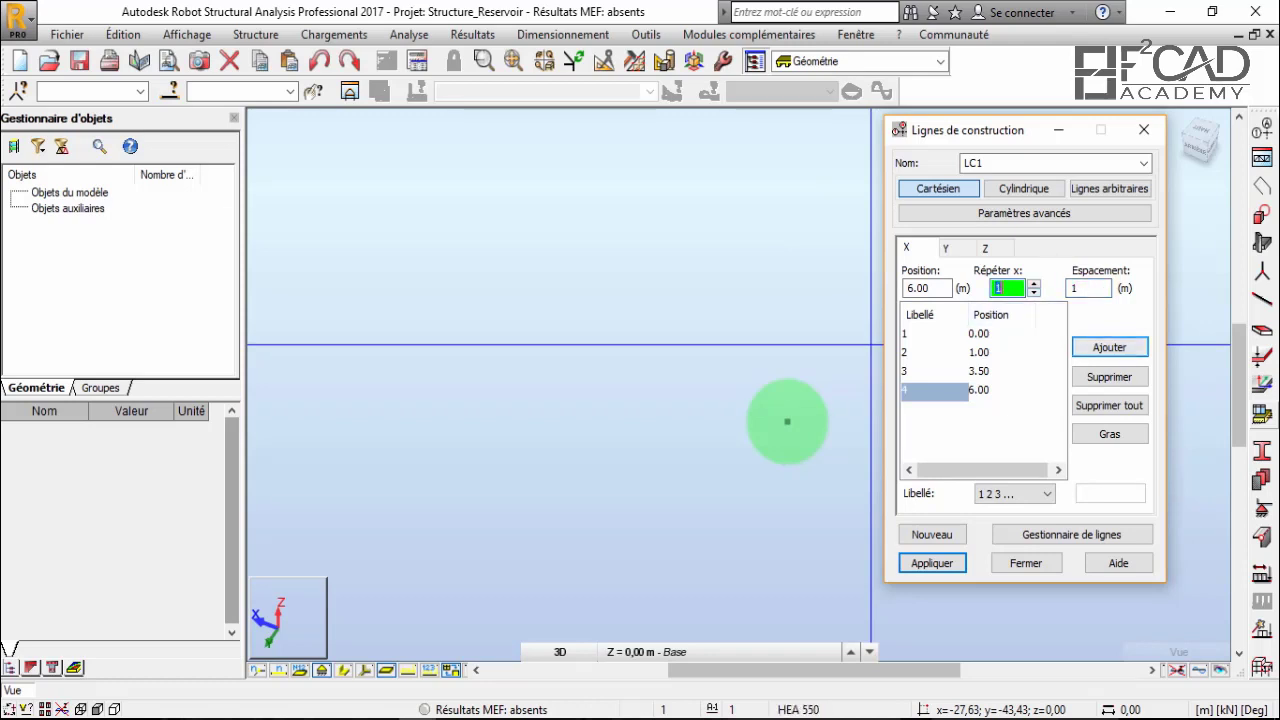
key(Return)
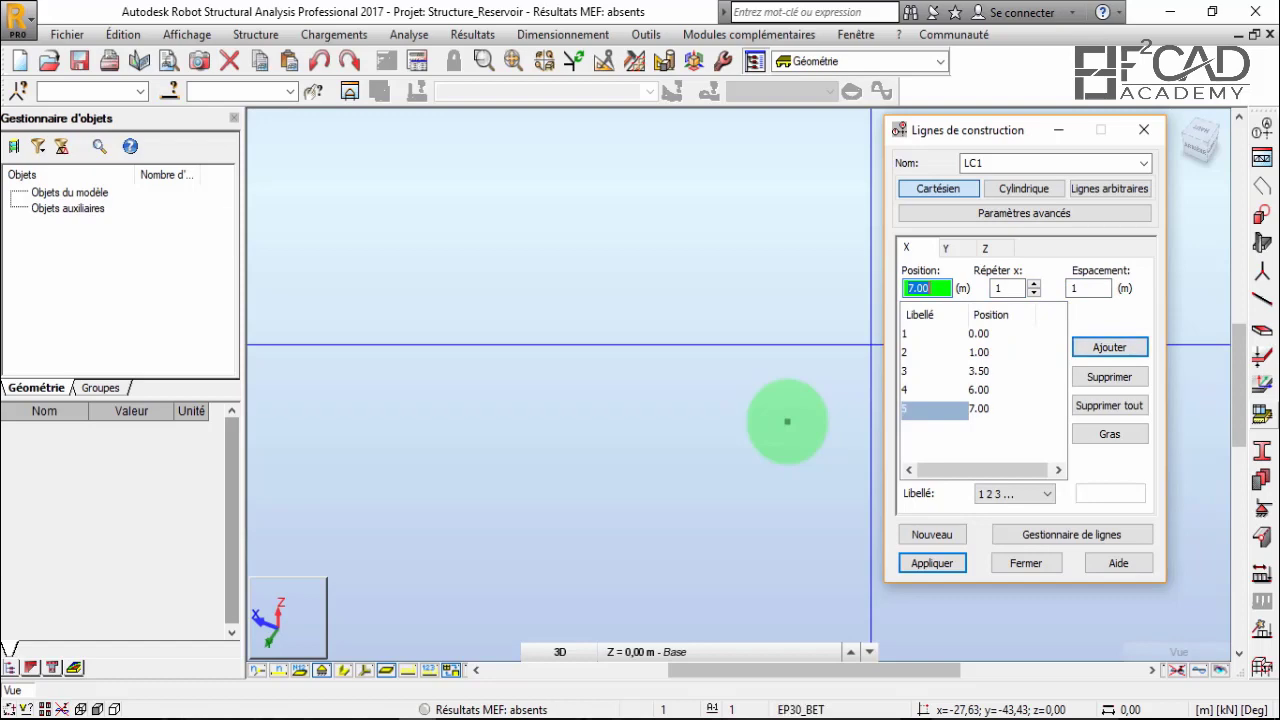
Add Y construction lines from position 0.00 m with one repetition at 1 m spacing.
mouse_move(530, 718)
mouse_move(530, 660)
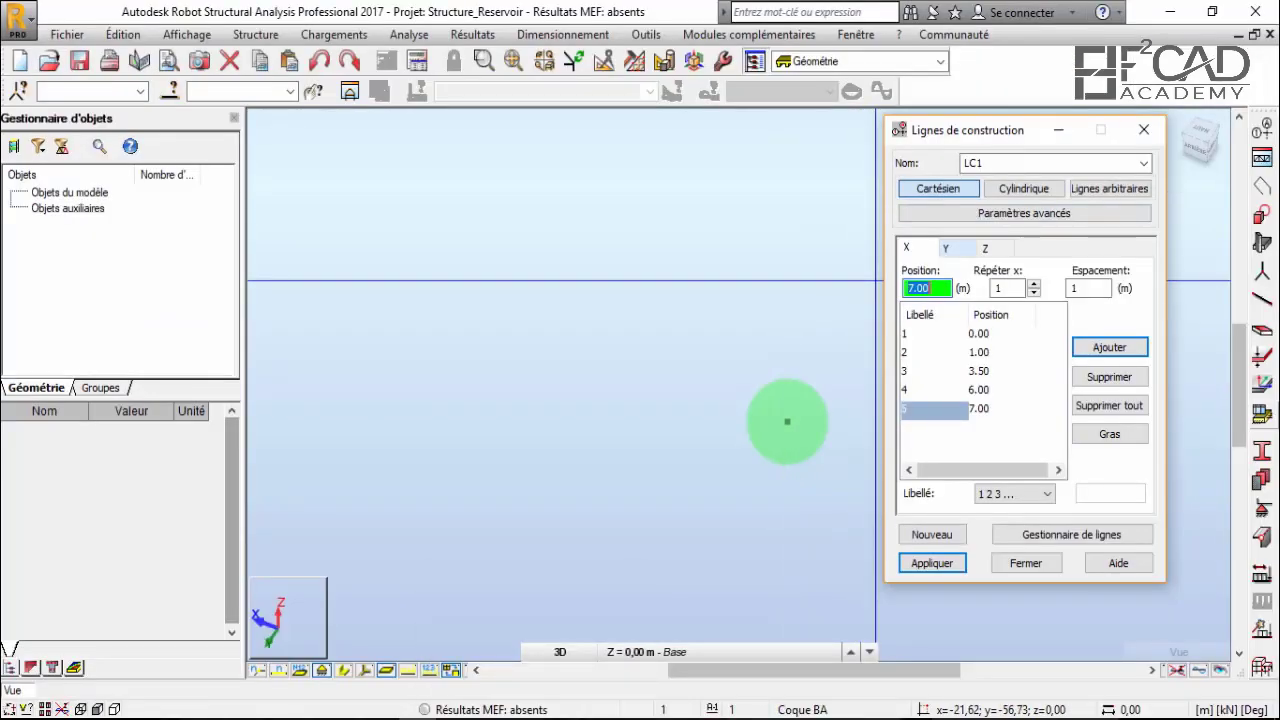
key(ctrl+Tab)
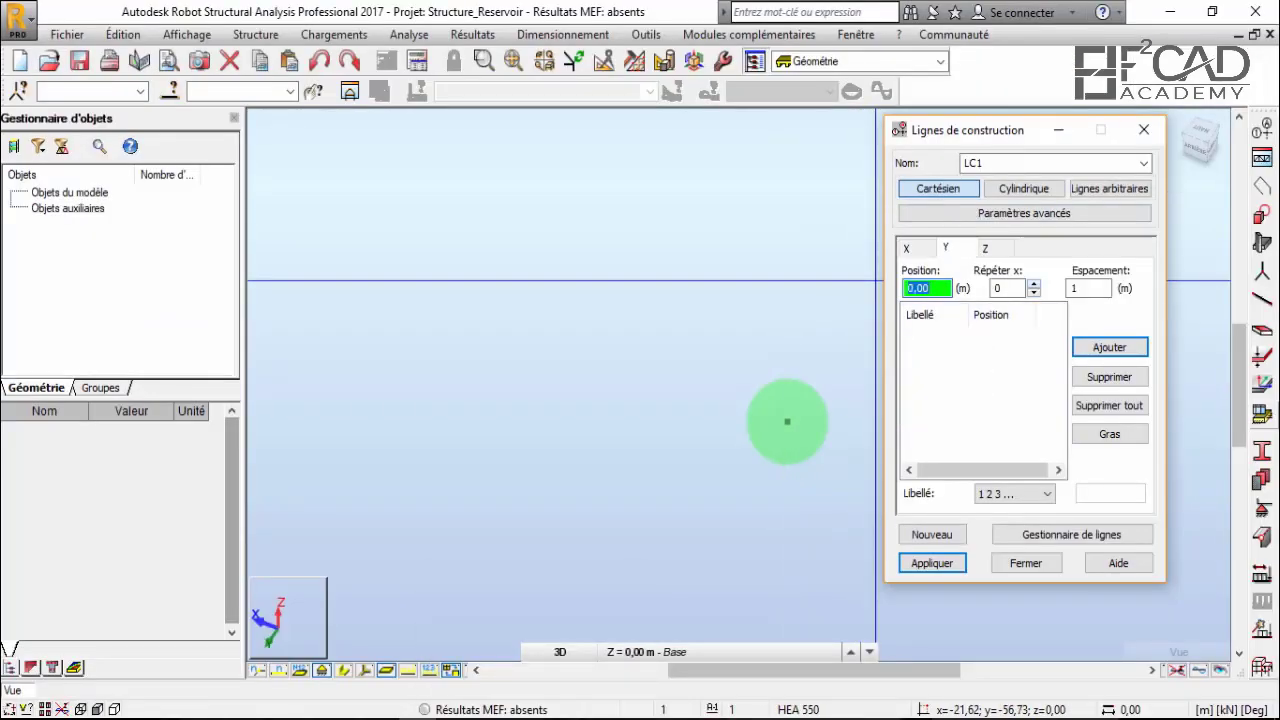
key(Tab)
text(1)
key(Tab)
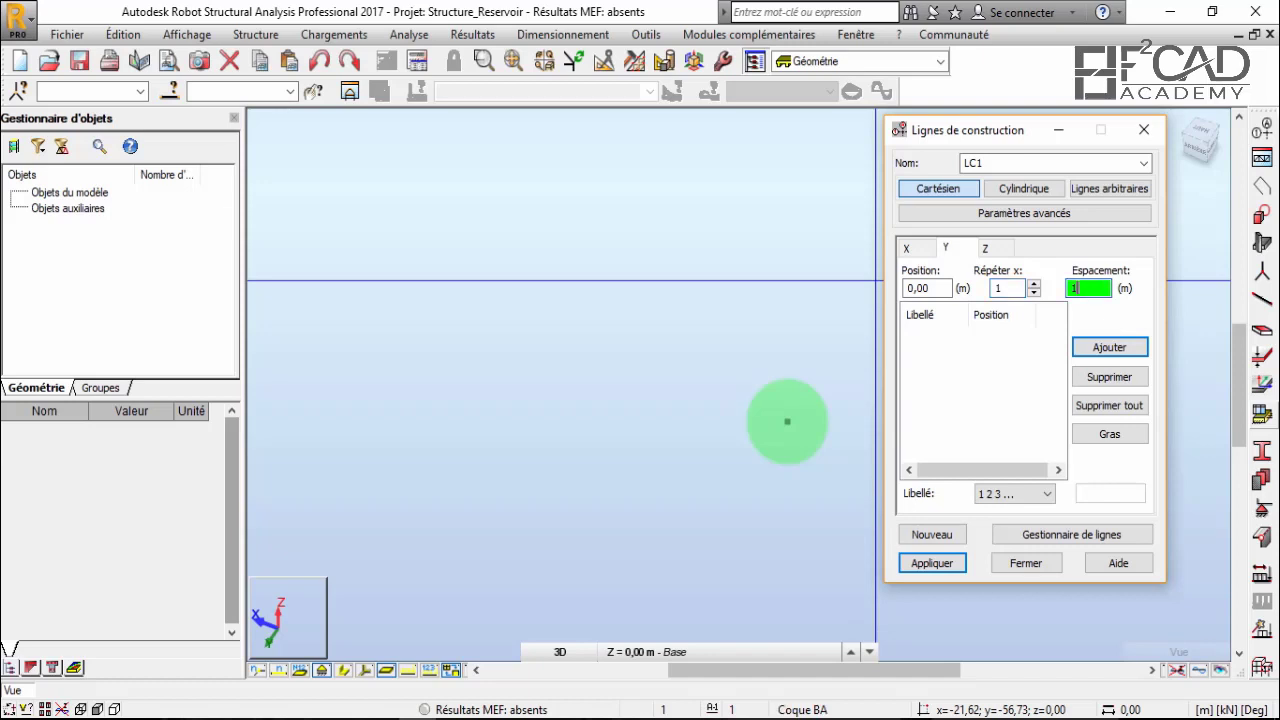
key(Return)
Add two more Y construction lines beyond 1.00 m at successive 2.5 m spacings.
key(Tab)
key(Tab)
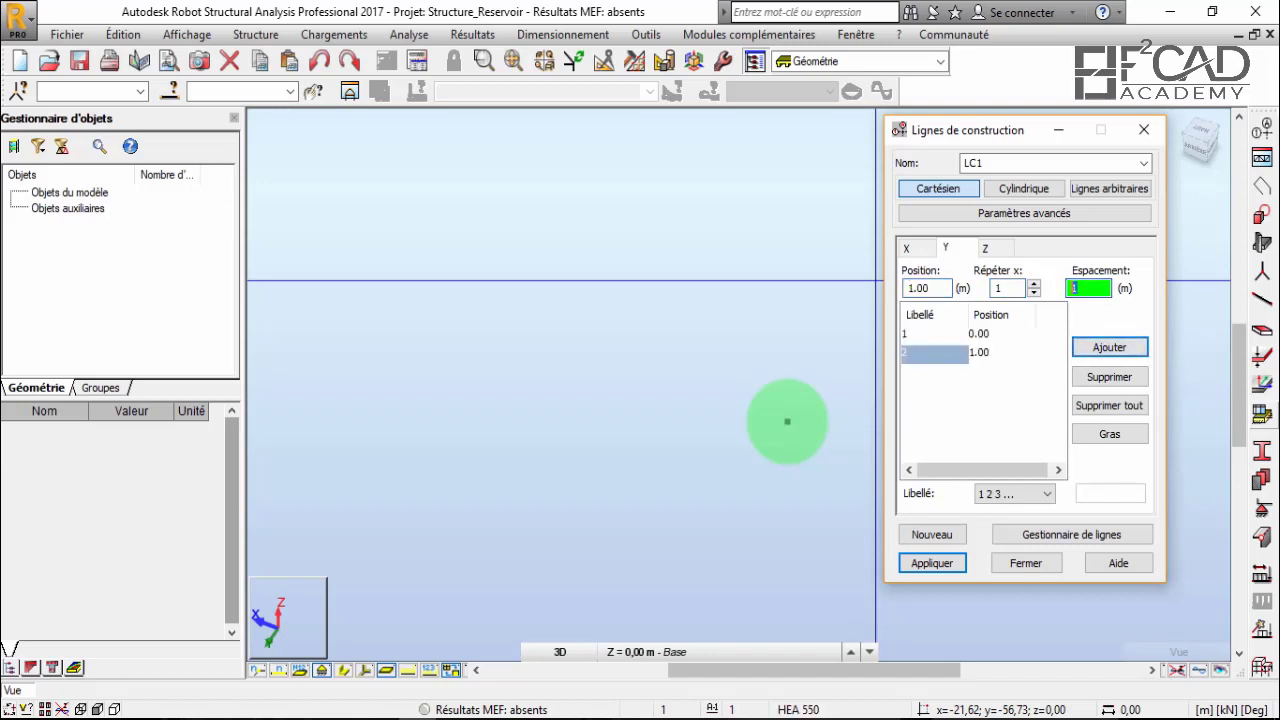
text(2.5)
key(Return)
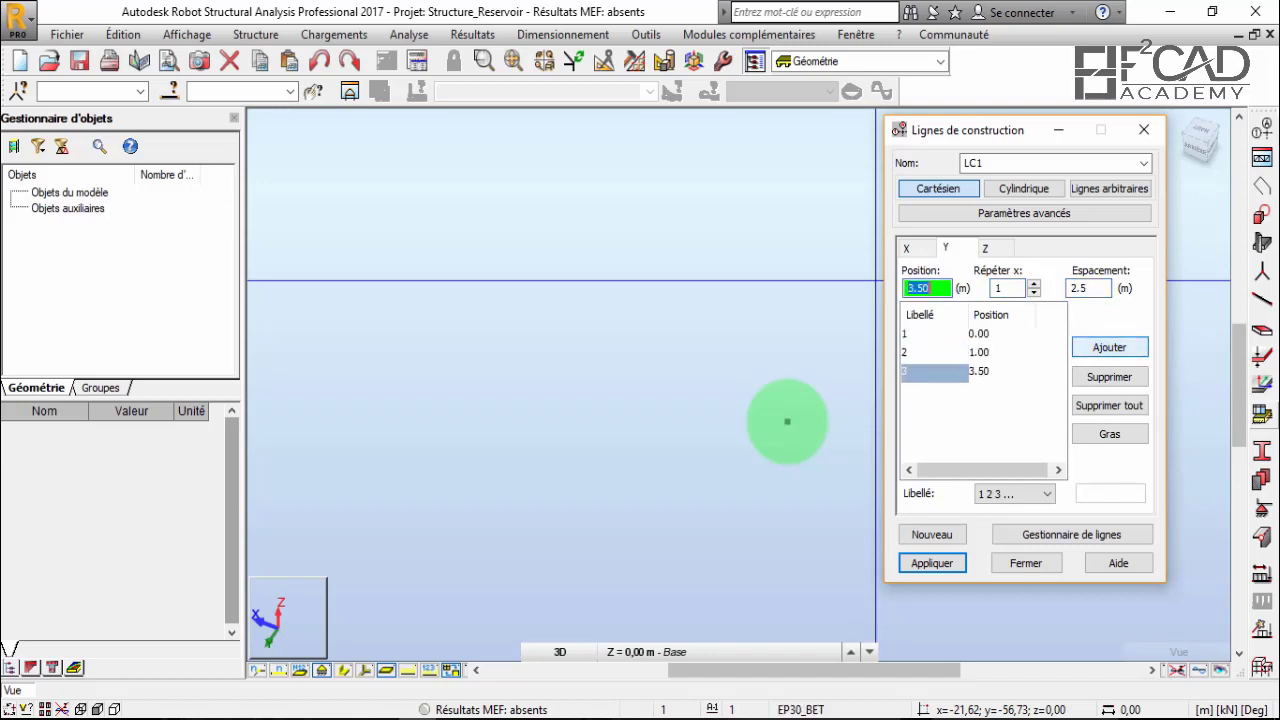
key(Return)
Add a Y construction line from position 6.00 m with one repetition at 1 m spacing.
key(Tab)
key(Tab)
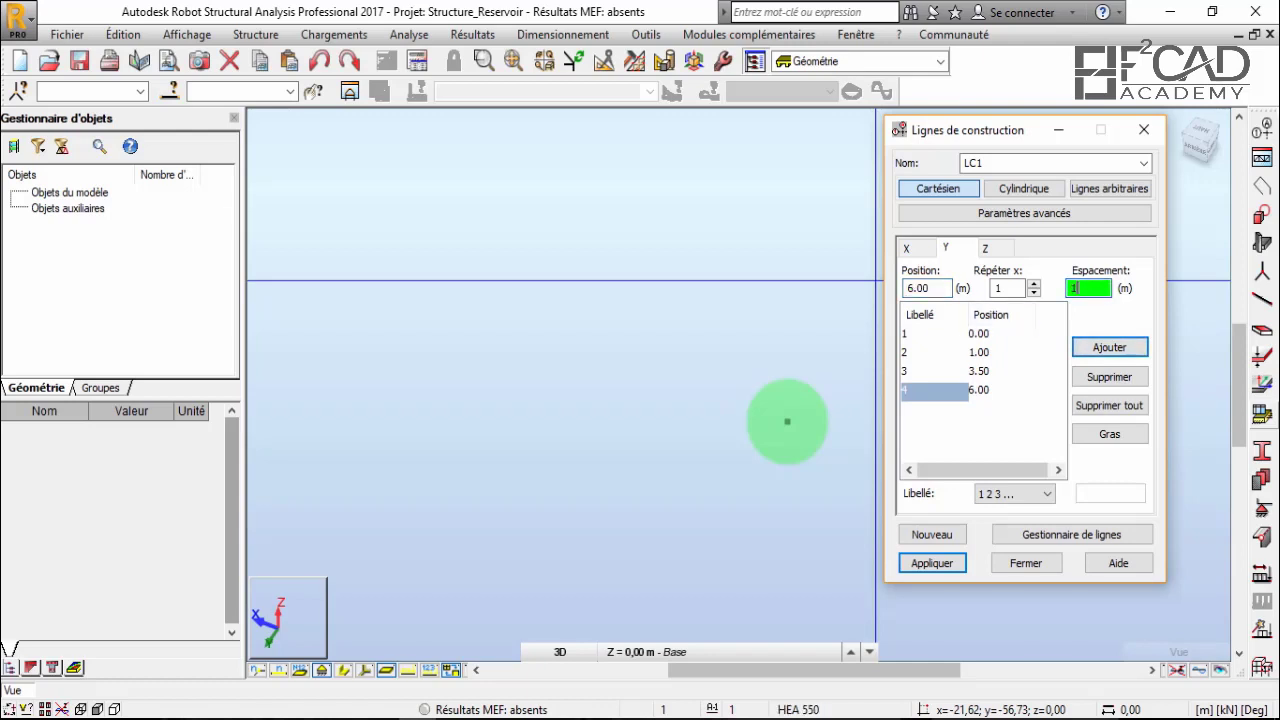
text(1)
key(Return)
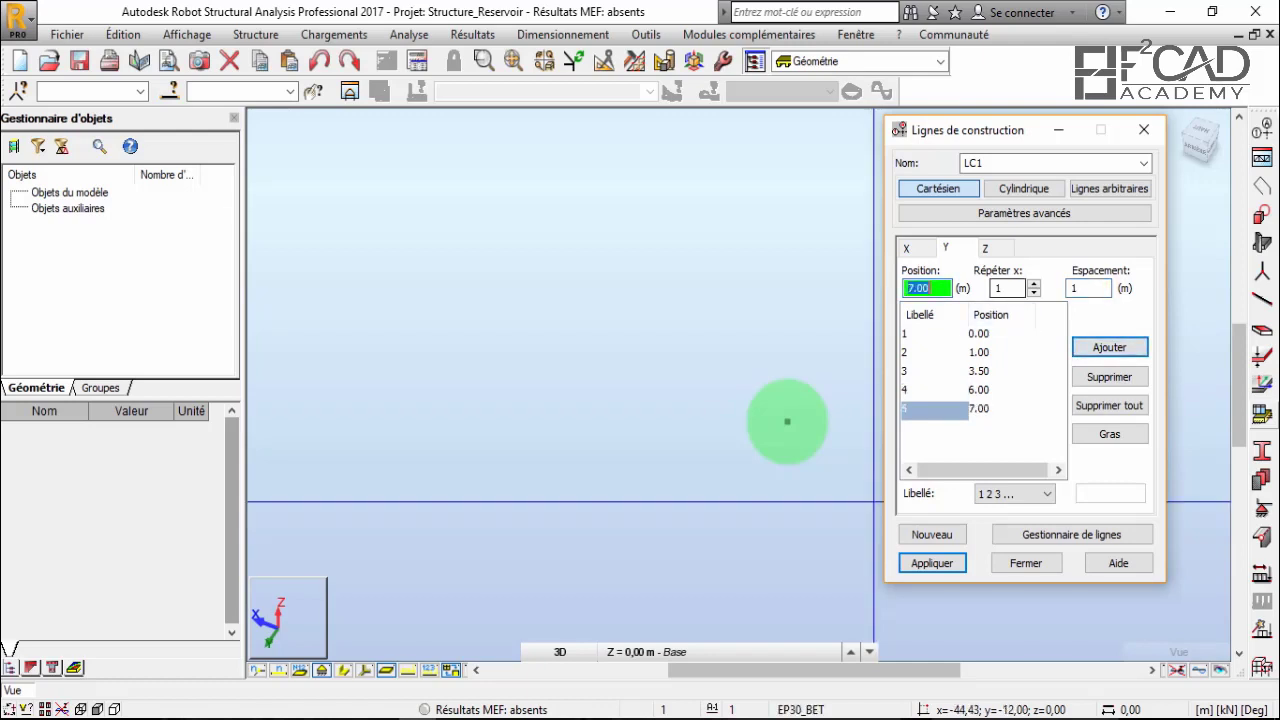
Set the Y construction line labels to A B C, keeping 1 2 3 for X, and open the Z direction settings.
key(ctrl+shift+Tab)
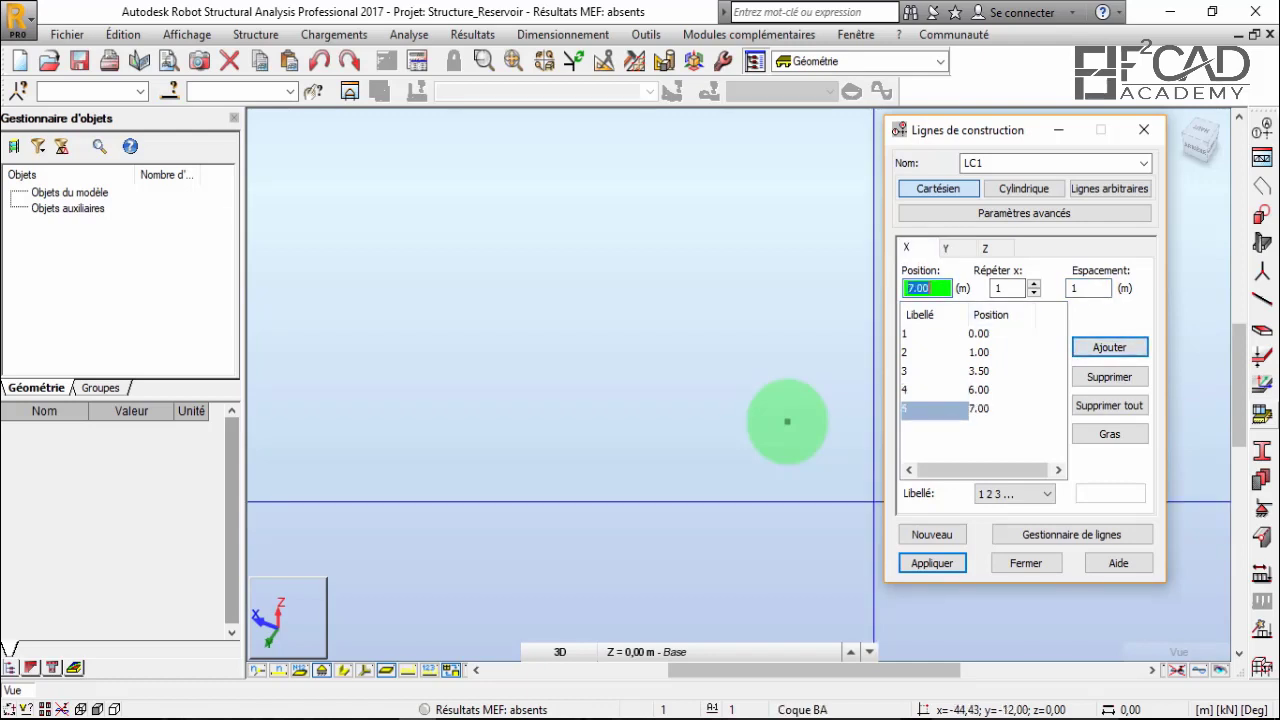
click(1015, 494)
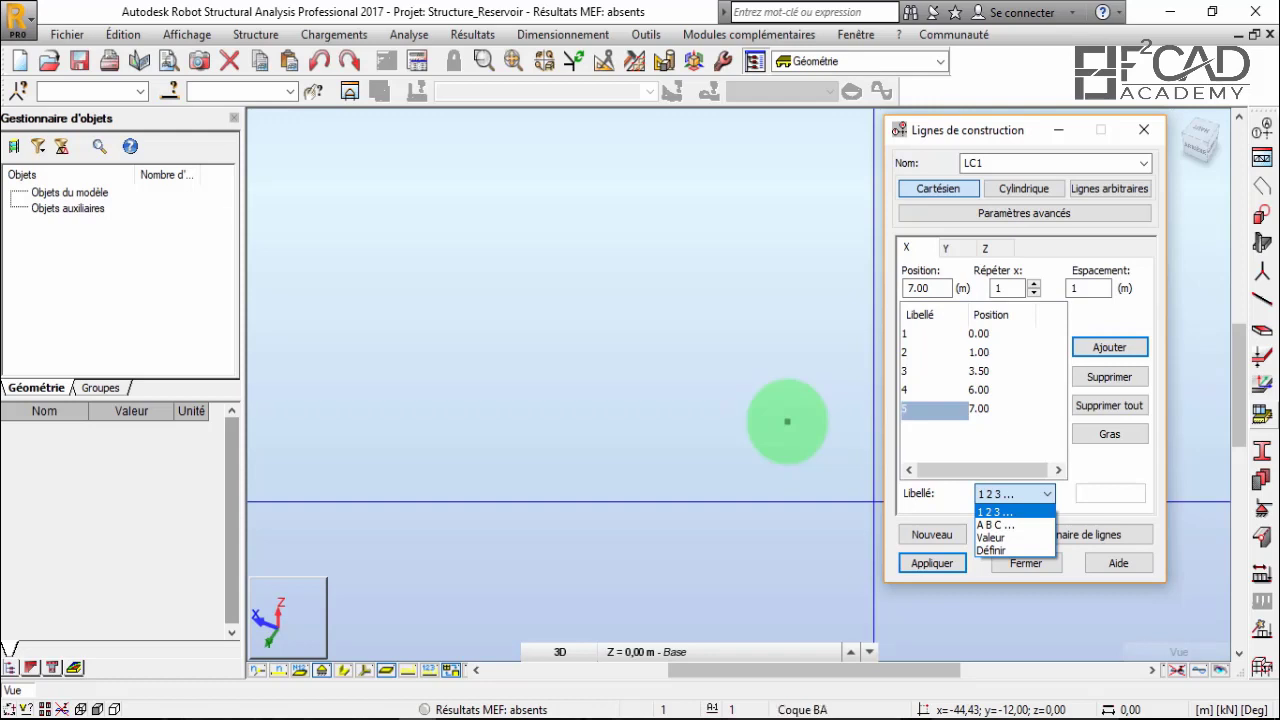
click(950, 248)
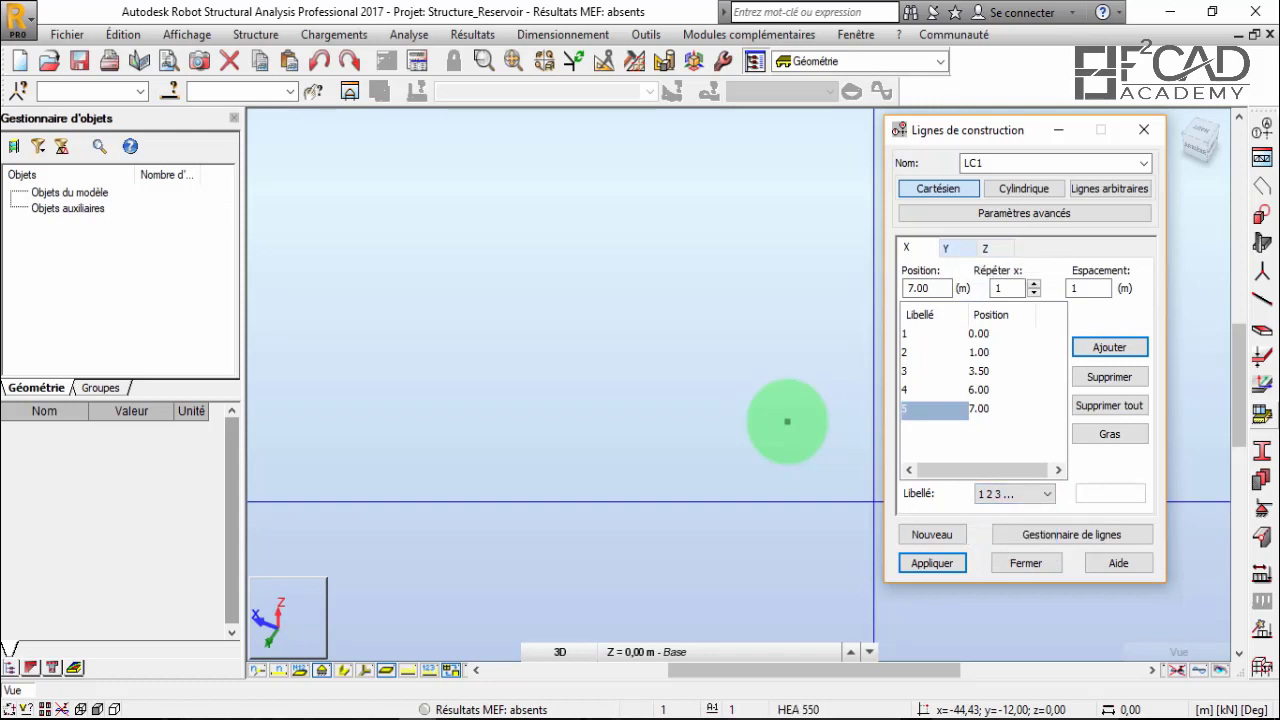
click(945, 248)
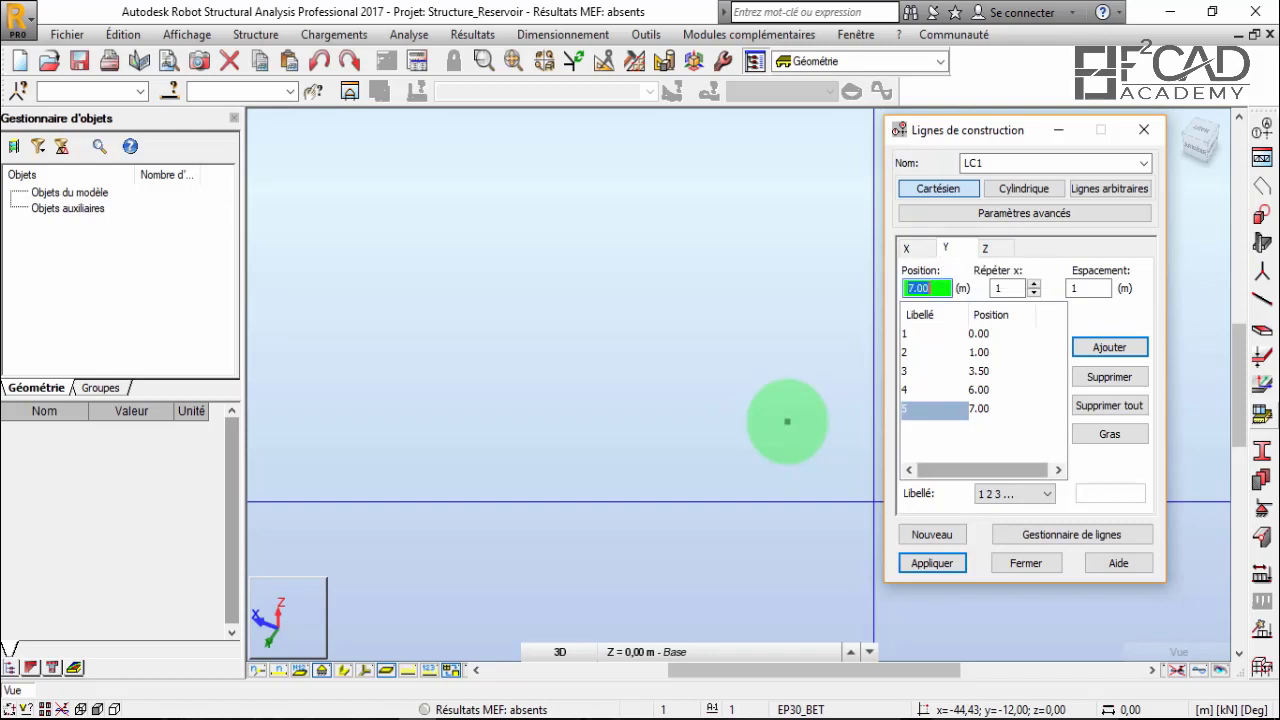
click(1015, 493)
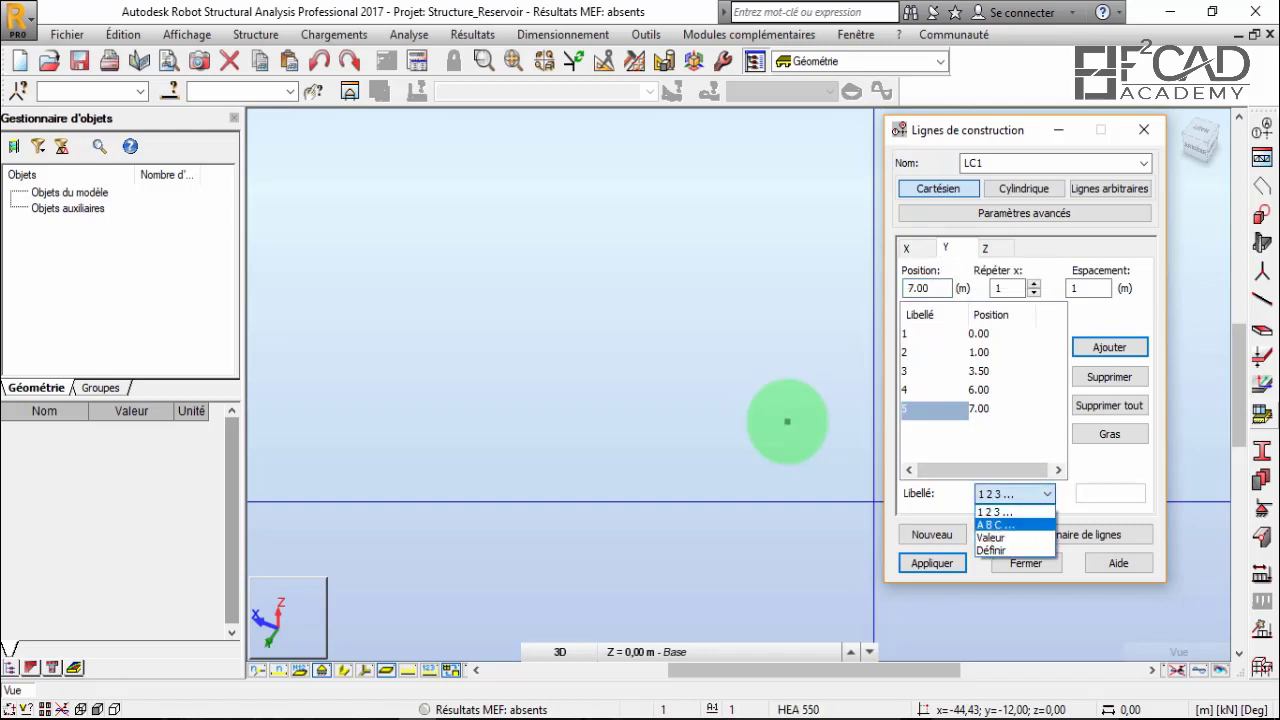
click(995, 524)
click(985, 248)
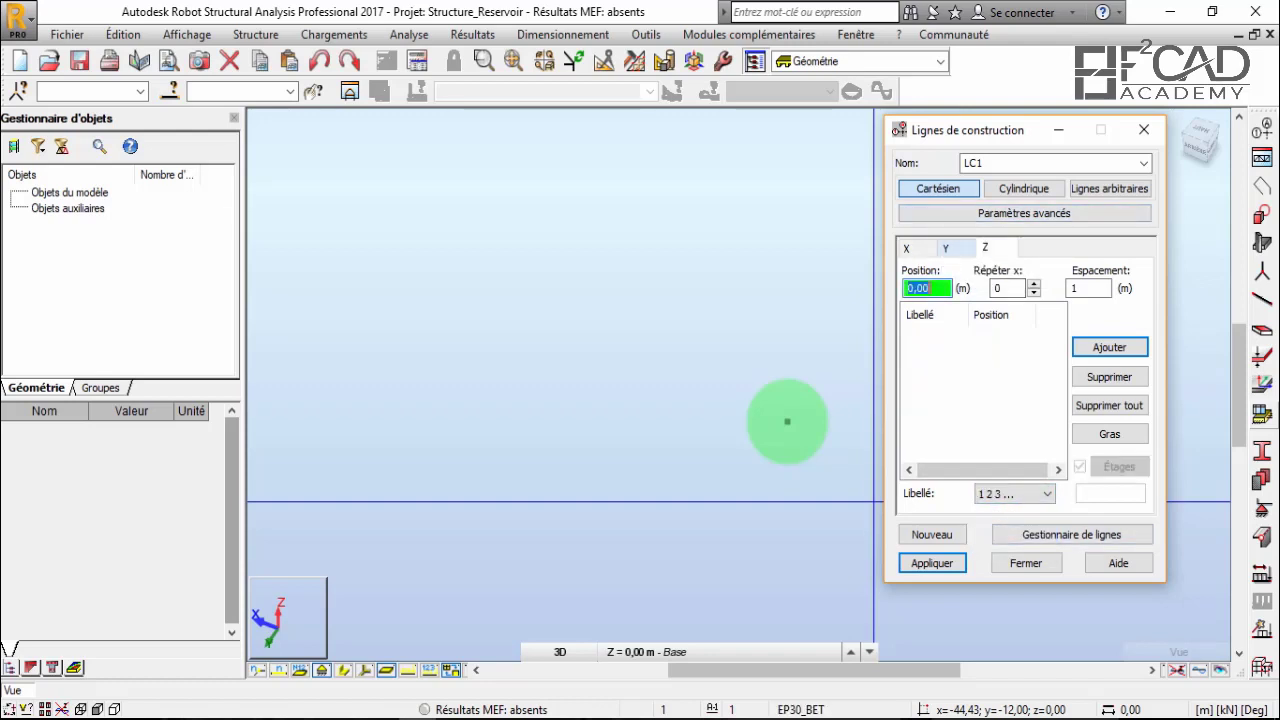
key(Tab)
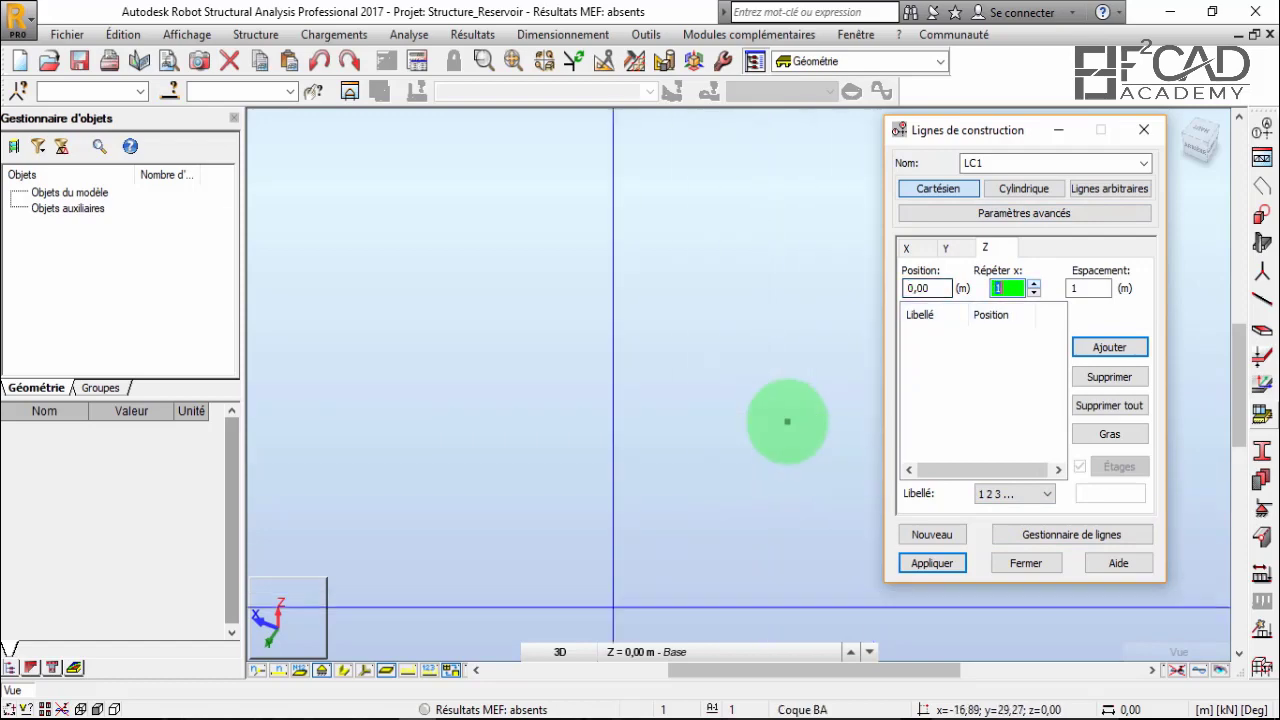
Switch to the OneNote sketch, highlight the lowest storey's 5 in yellow and mark the four stacked storey heights with a bracket and a 4.
key(alt+Tab)
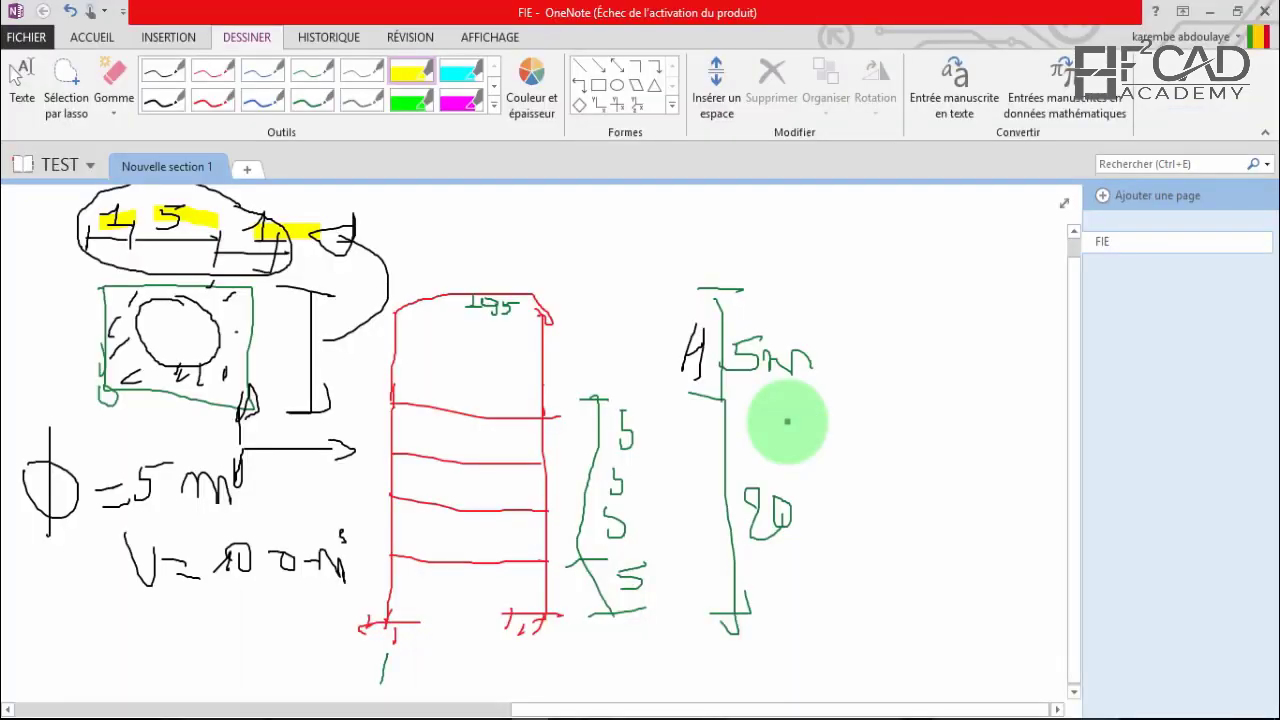
mouse_move(622, 566)
mouse_down()
mouse_move(638, 598)
mouse_move(650, 558)
mouse_up()
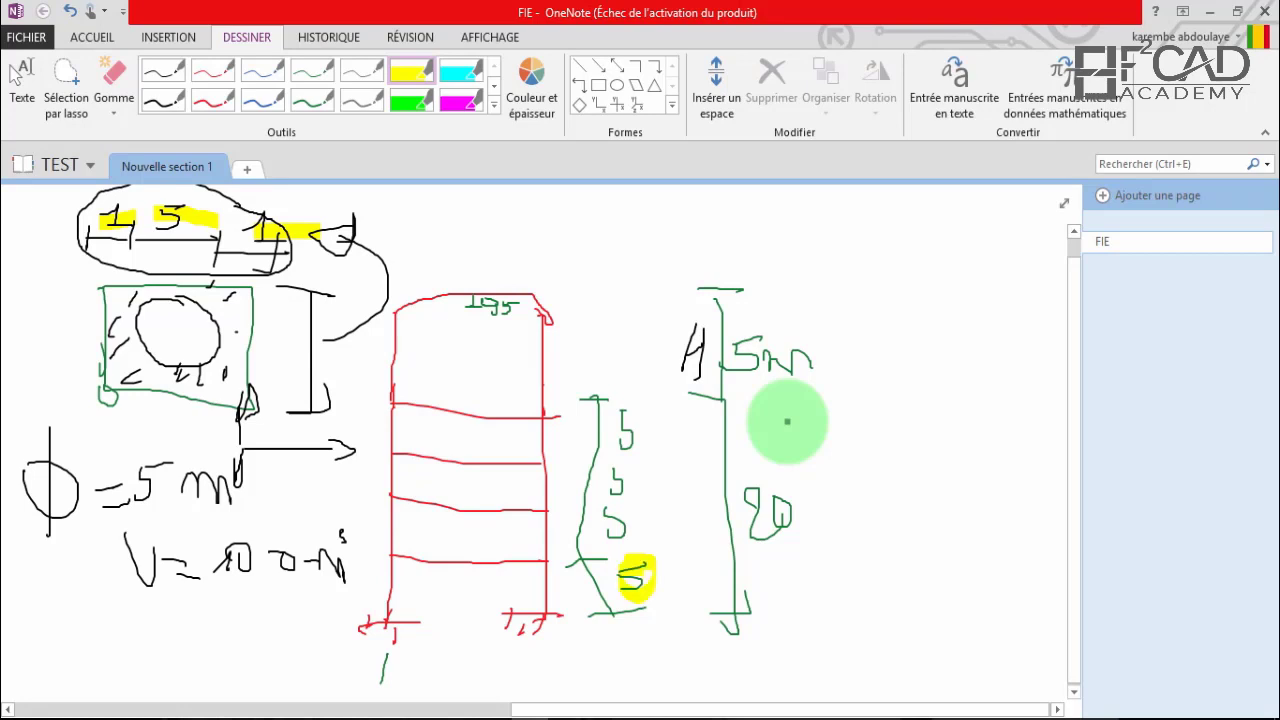
drag(655, 400, 694, 620)
drag(690, 440, 707, 470)
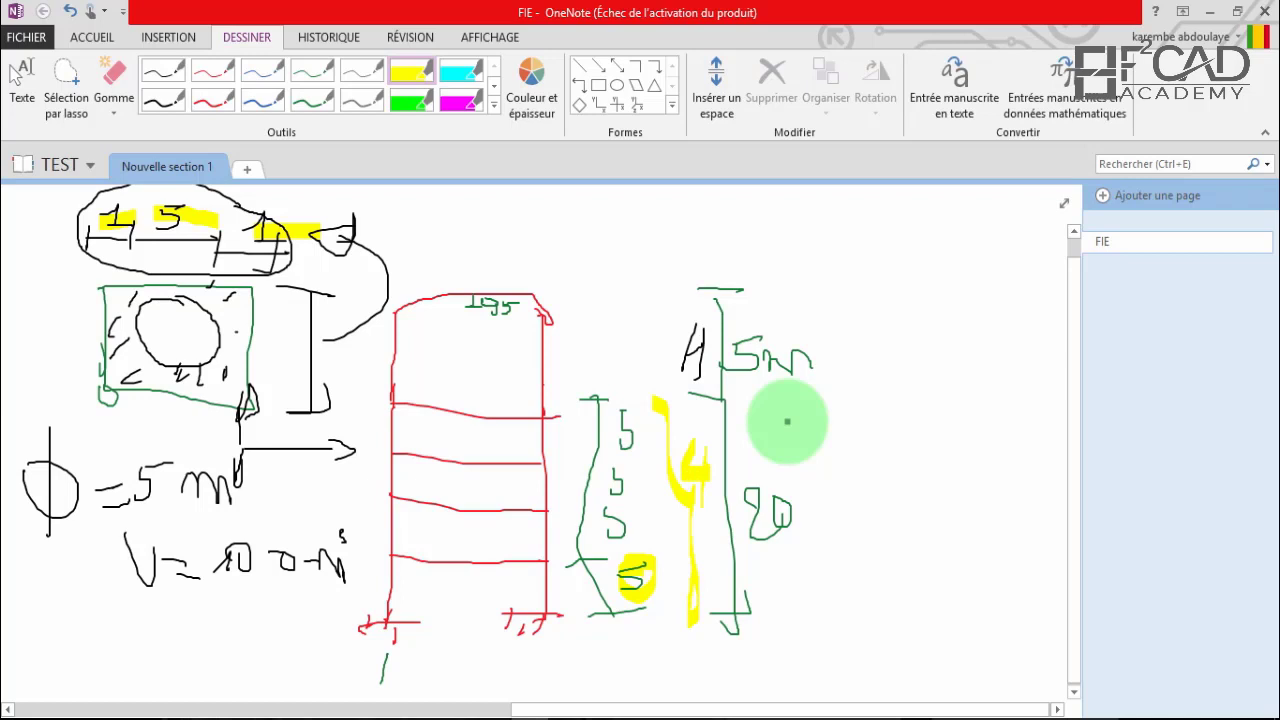
Circle the tank's 5 m height in yellow, write 5 m beside it, and circle the label at the tower's top.
mouse_move(716, 300)
mouse_down()
mouse_move(860, 375)
mouse_move(770, 296)
mouse_up()
drag(906, 388, 896, 468)
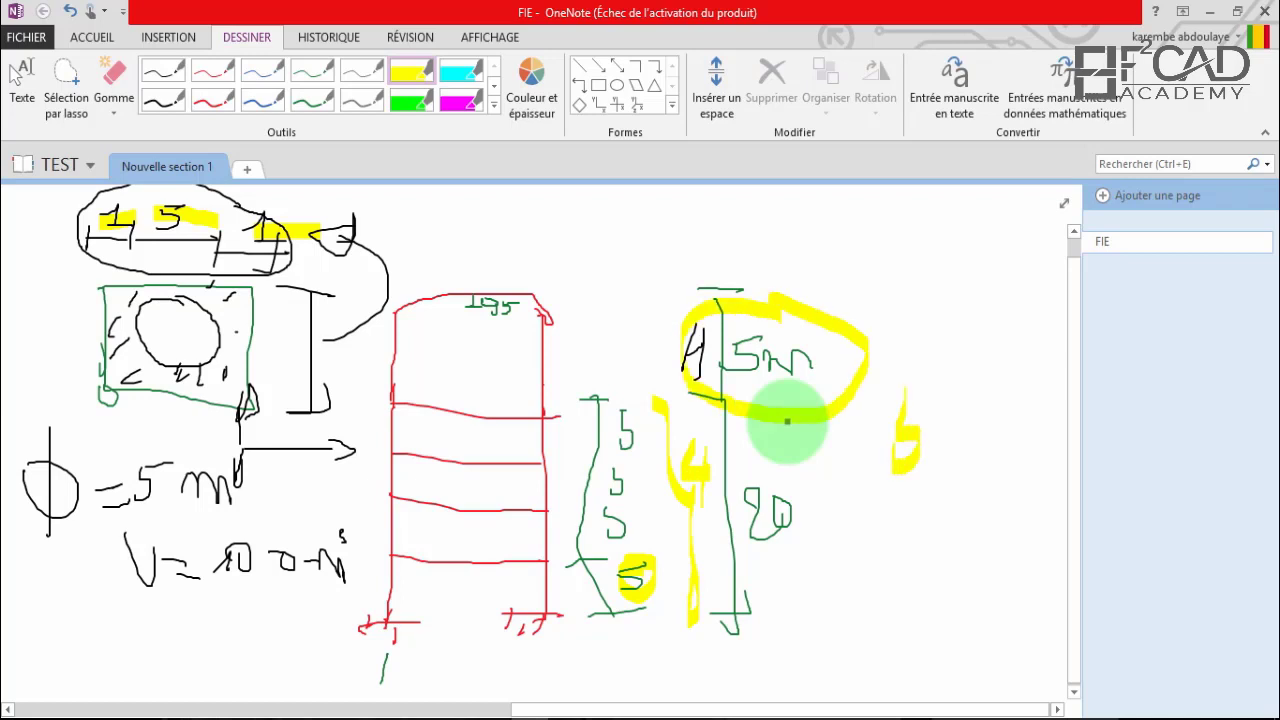
drag(906, 391, 944, 388)
drag(956, 406, 978, 446)
mouse_move(958, 420)
mouse_down()
mouse_move(940, 464)
mouse_move(928, 448)
mouse_up()
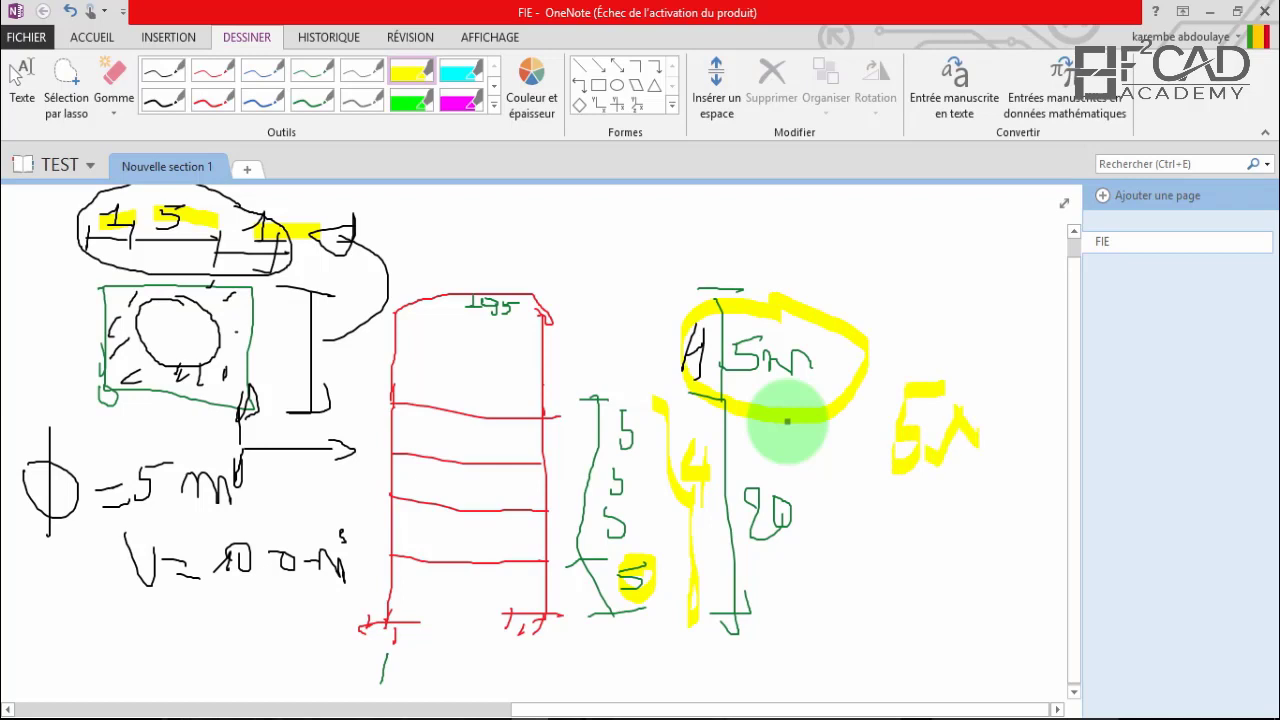
mouse_move(475, 268)
mouse_down()
mouse_move(522, 320)
mouse_move(486, 266)
mouse_up()
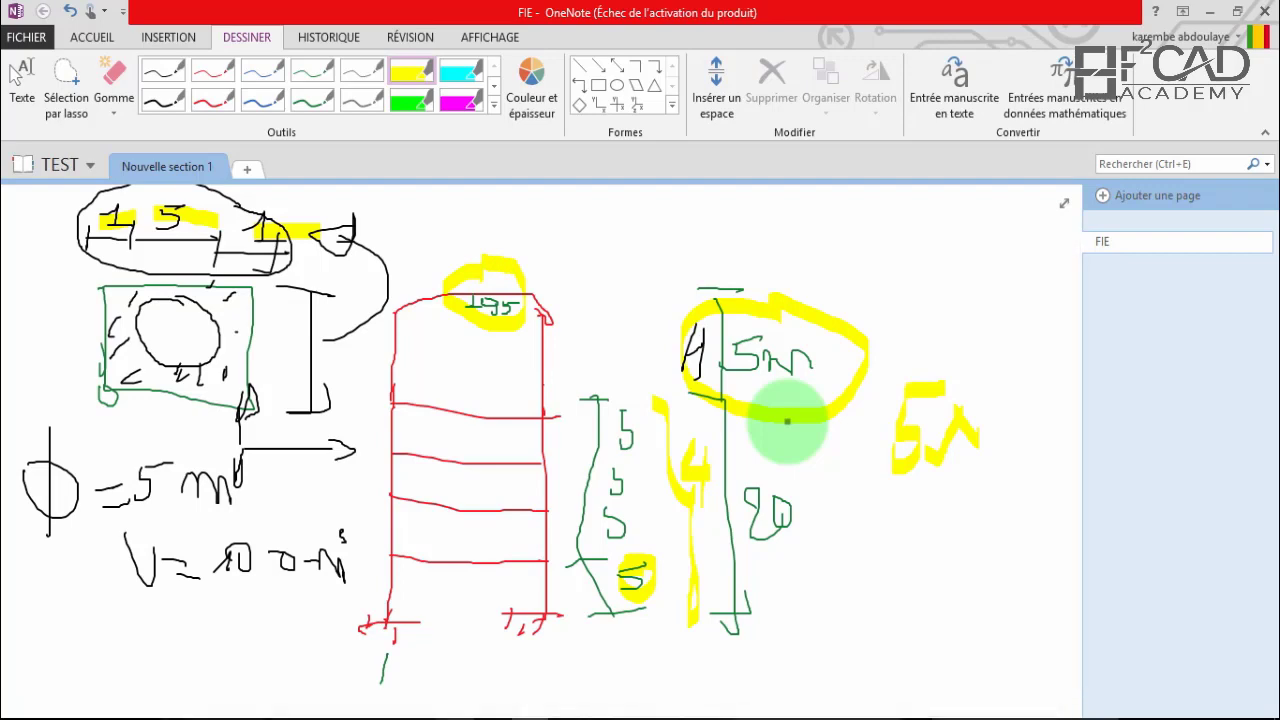
Return to Robot Structural Analysis and add Z construction lines from 0.00 m with five repetitions at 5 m spacing.
mouse_move(420, 718)
click(420, 648)
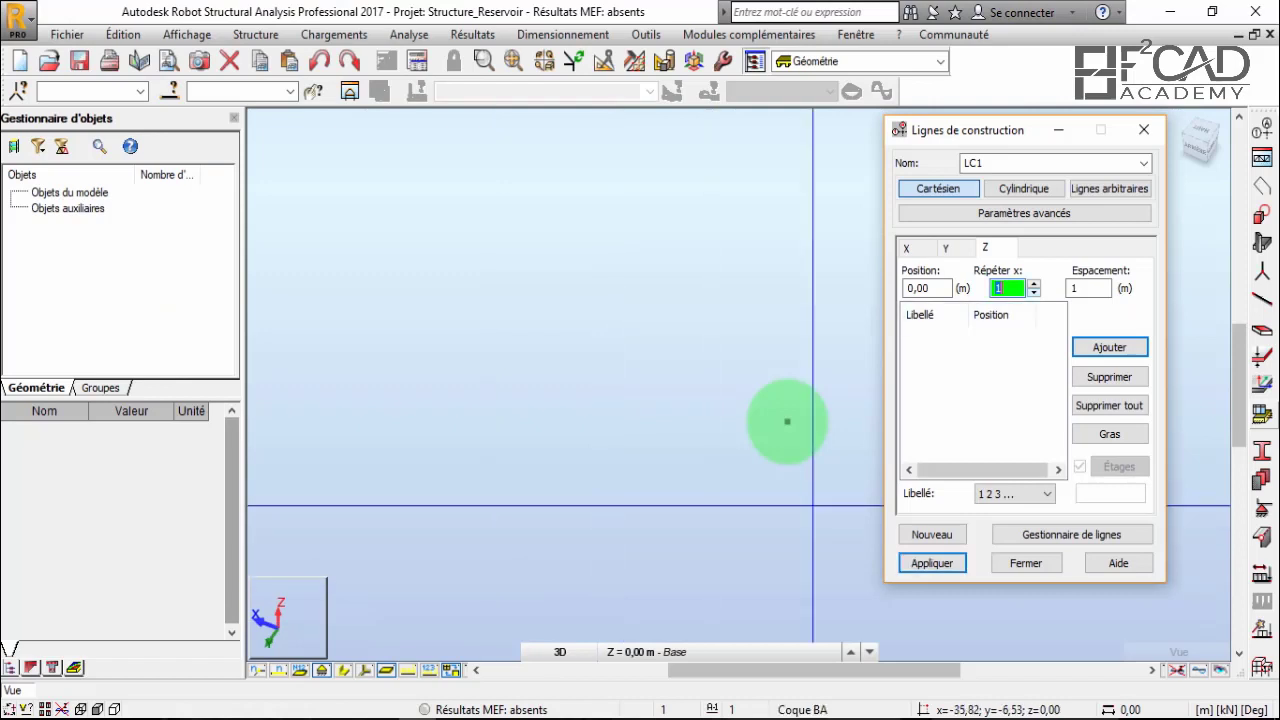
text(5)
key(Tab)
text(5)
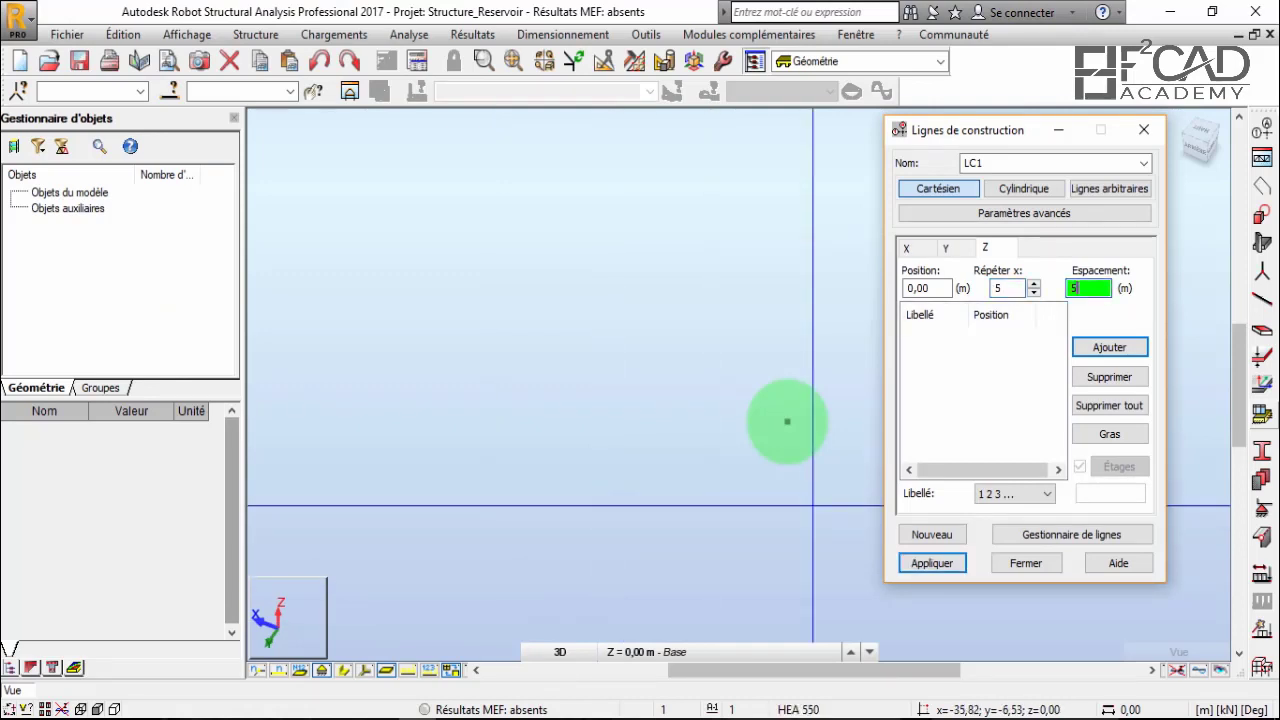
key(Return)
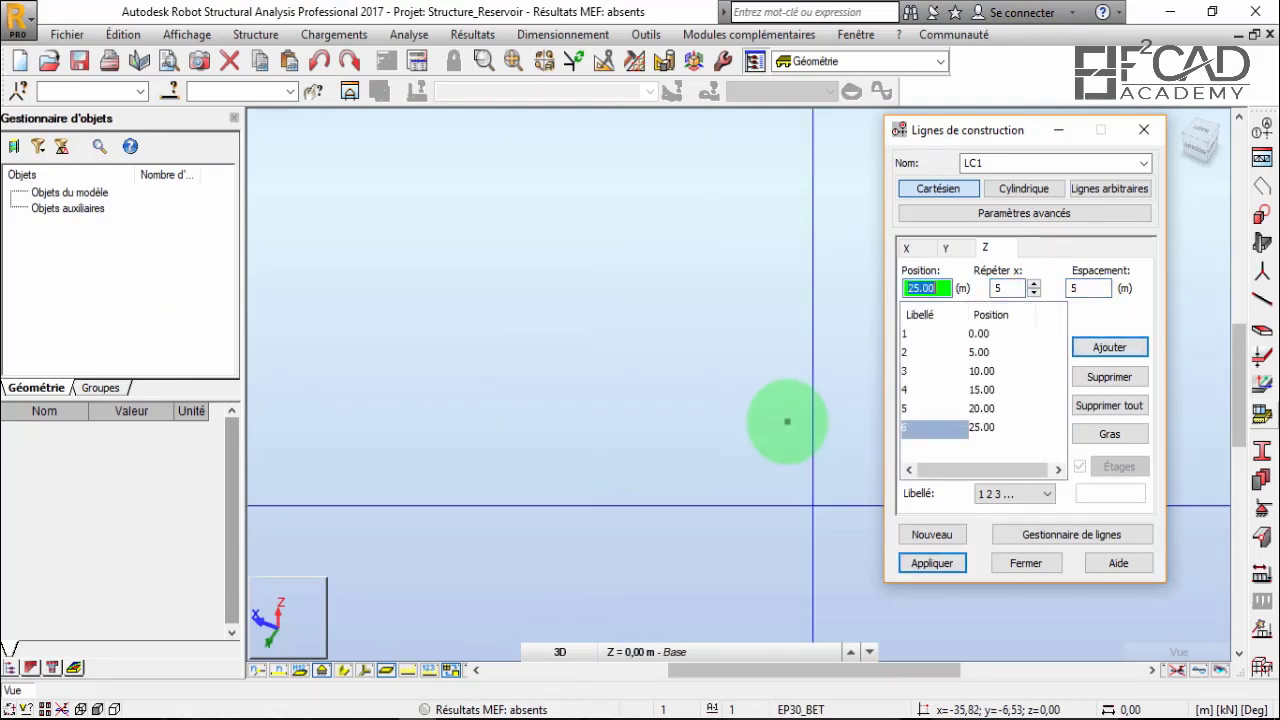
Add a Z construction line from position 25.00 m with one repetition at 0.5 m spacing.
key(Tab)
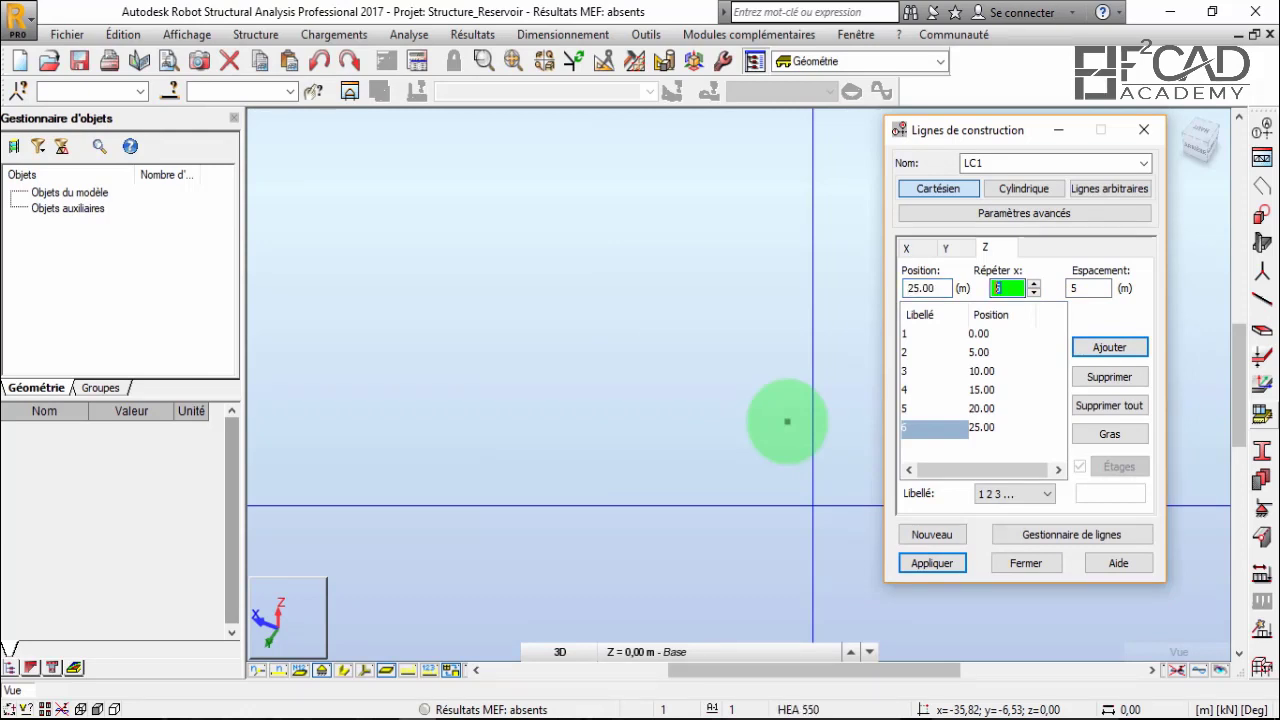
key(Tab)
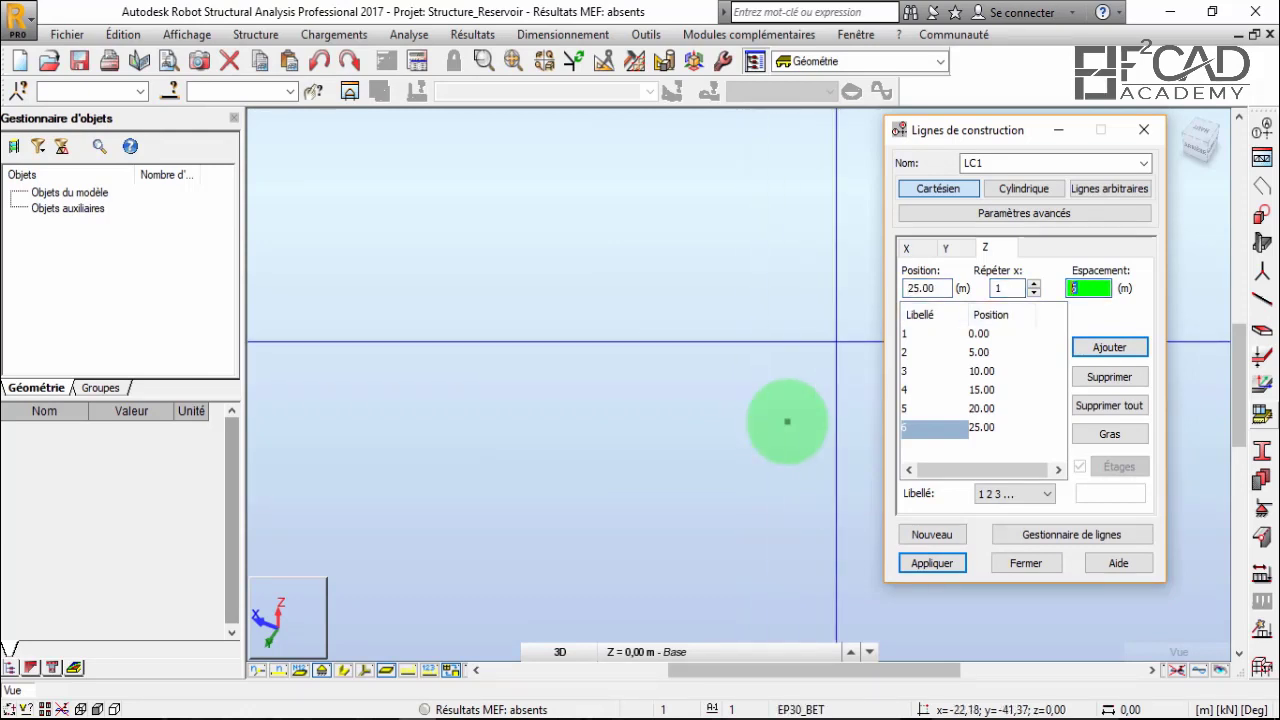
text(0.2)
key(BackSpace)
text(5)
key(Return)
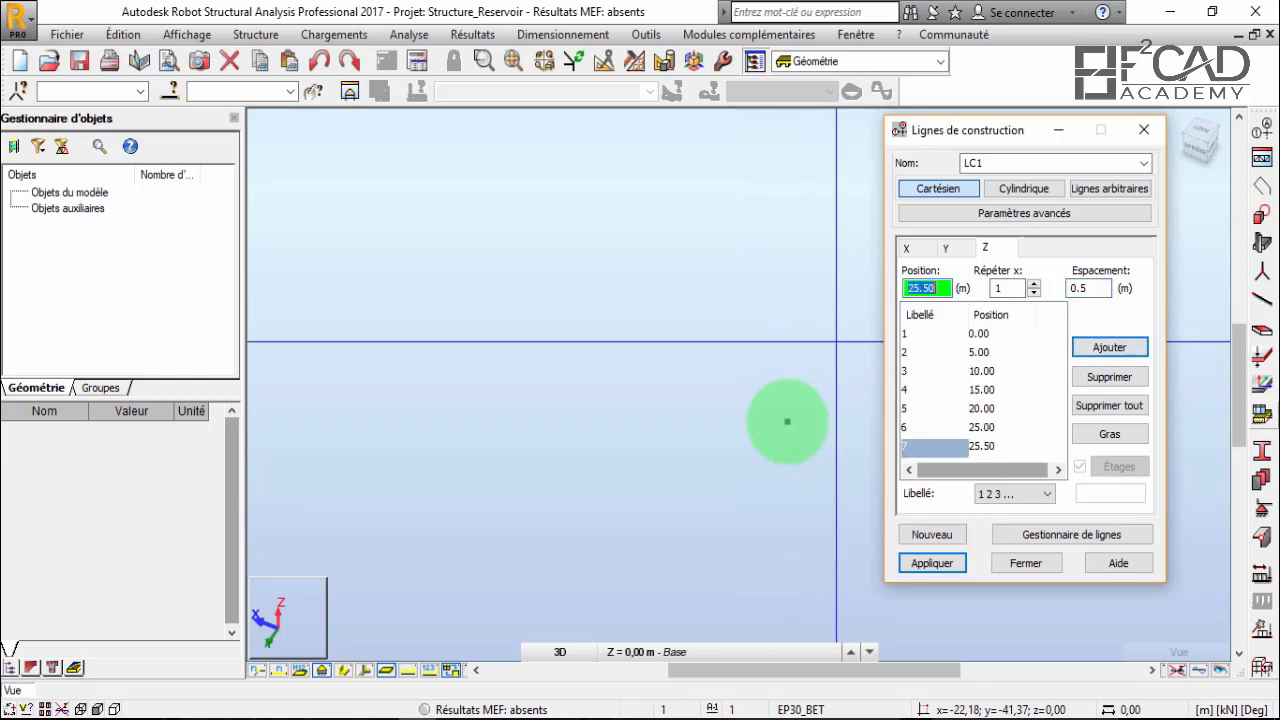
Label the Z construction lines by value (Valeur), apply the construction line grid and close its dialog.
click(1015, 493)
key(Down)
key(Return)
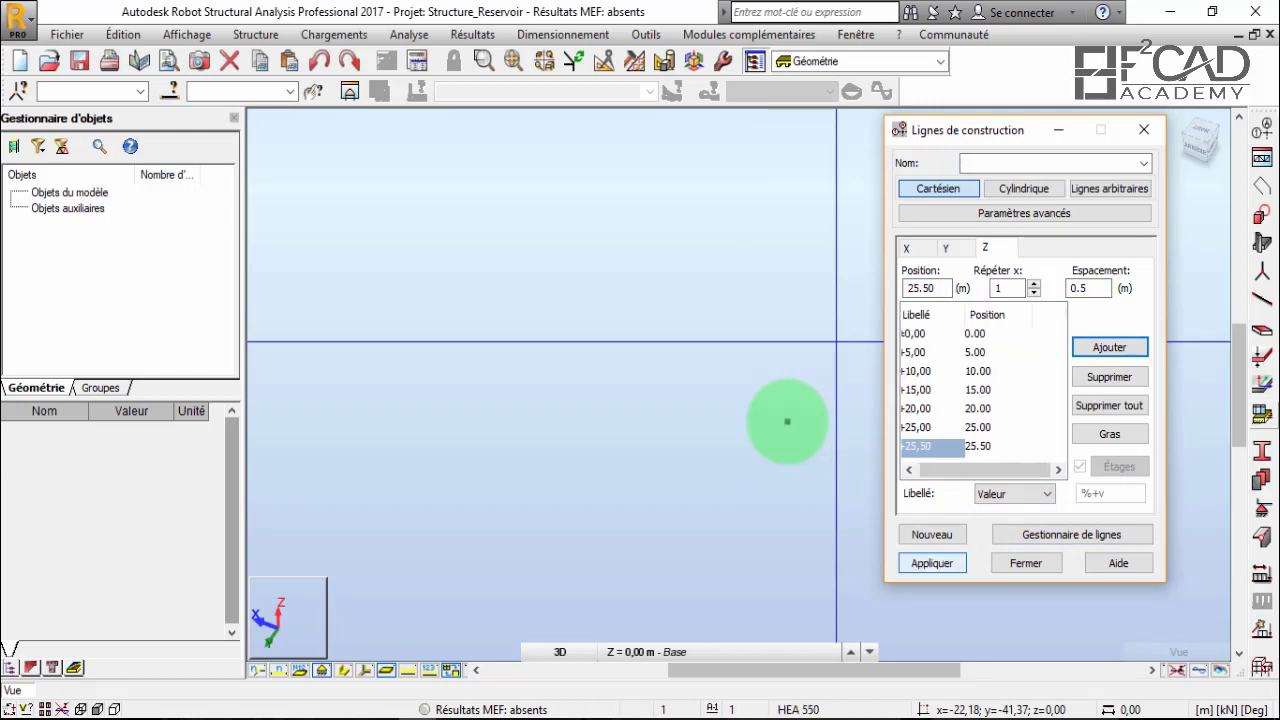
key(Return)
key(Return)
scroll(787, 421, up, 3)
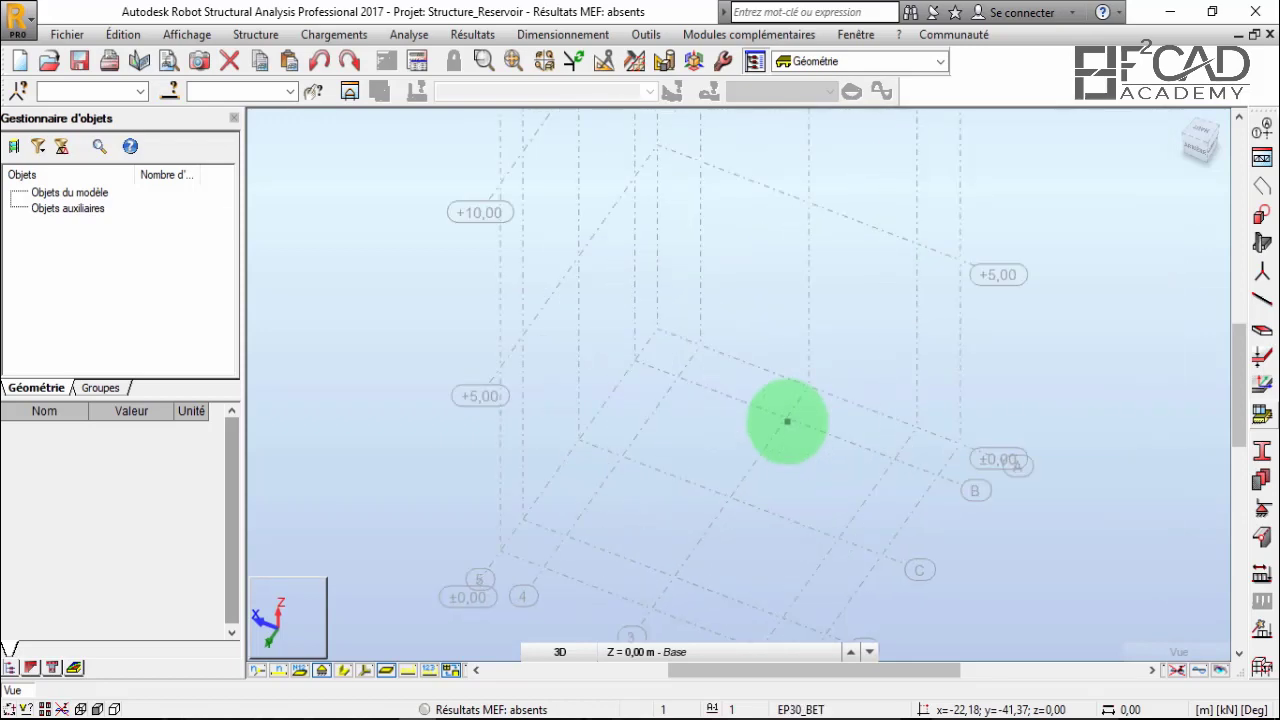
scroll(787, 421, up, 2)
scroll(787, 421, down, 2)
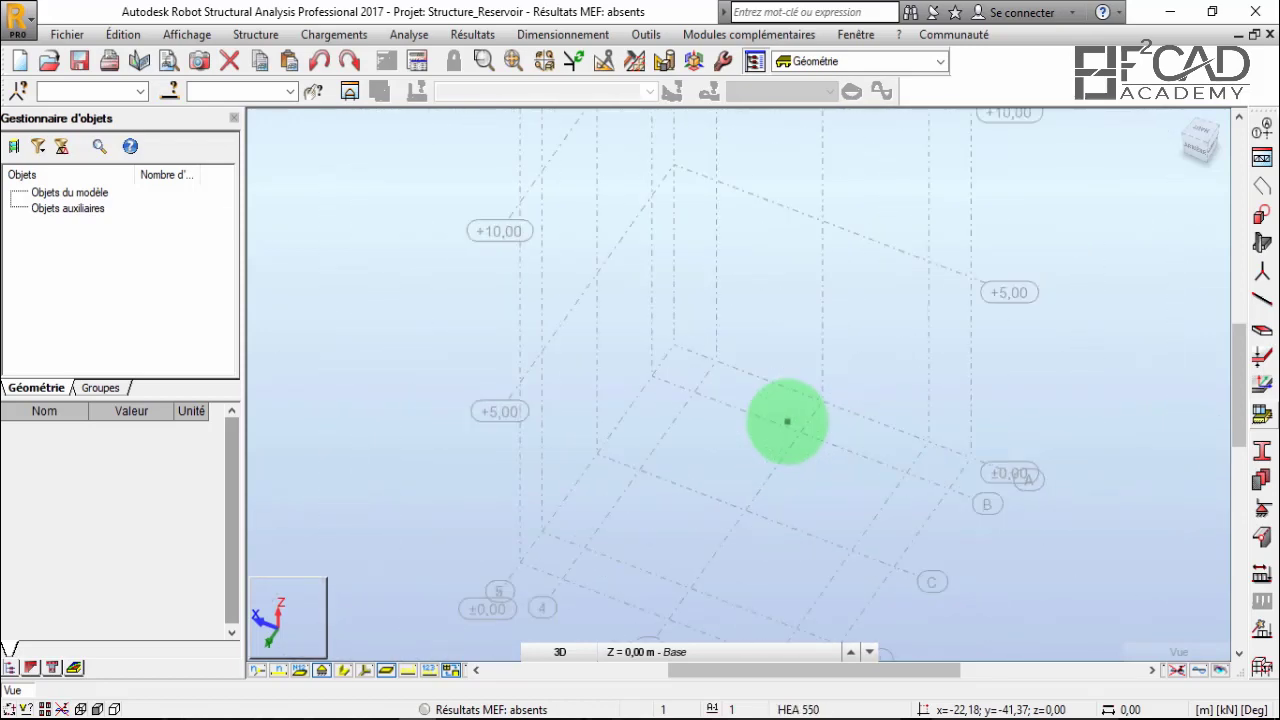
scroll(787, 421, down, 3)
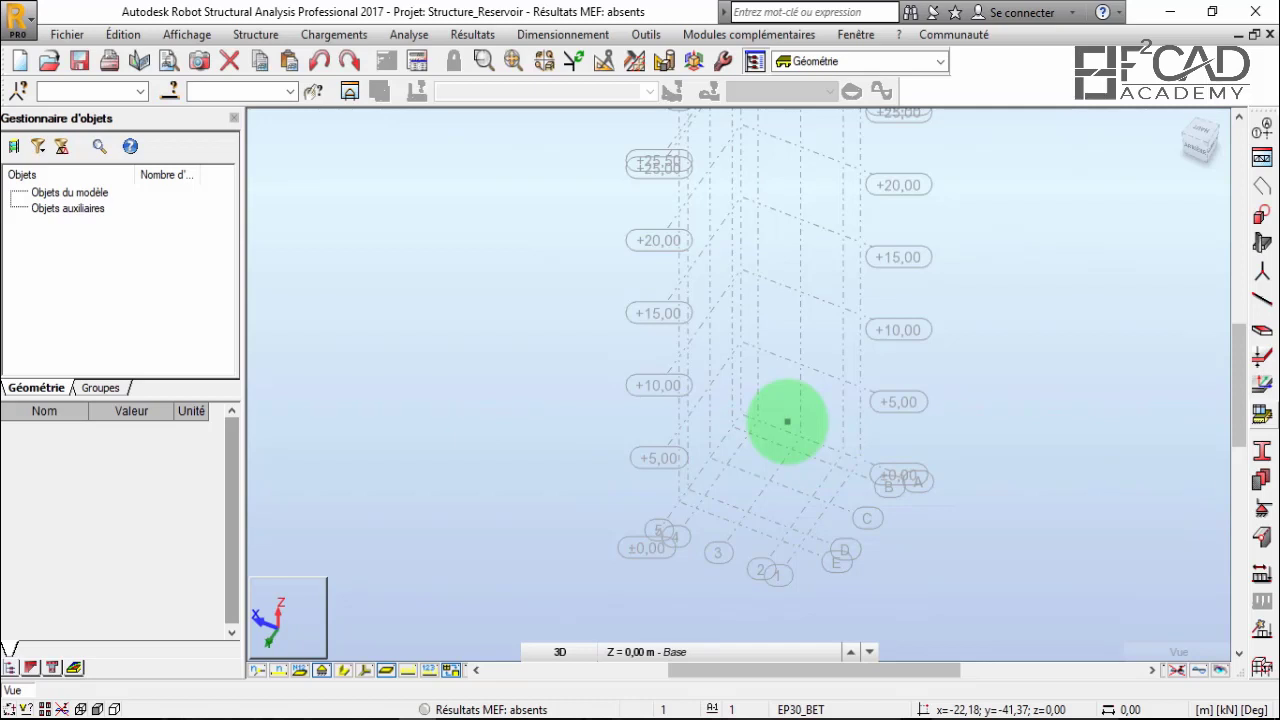
scroll(787, 421, up, 2)
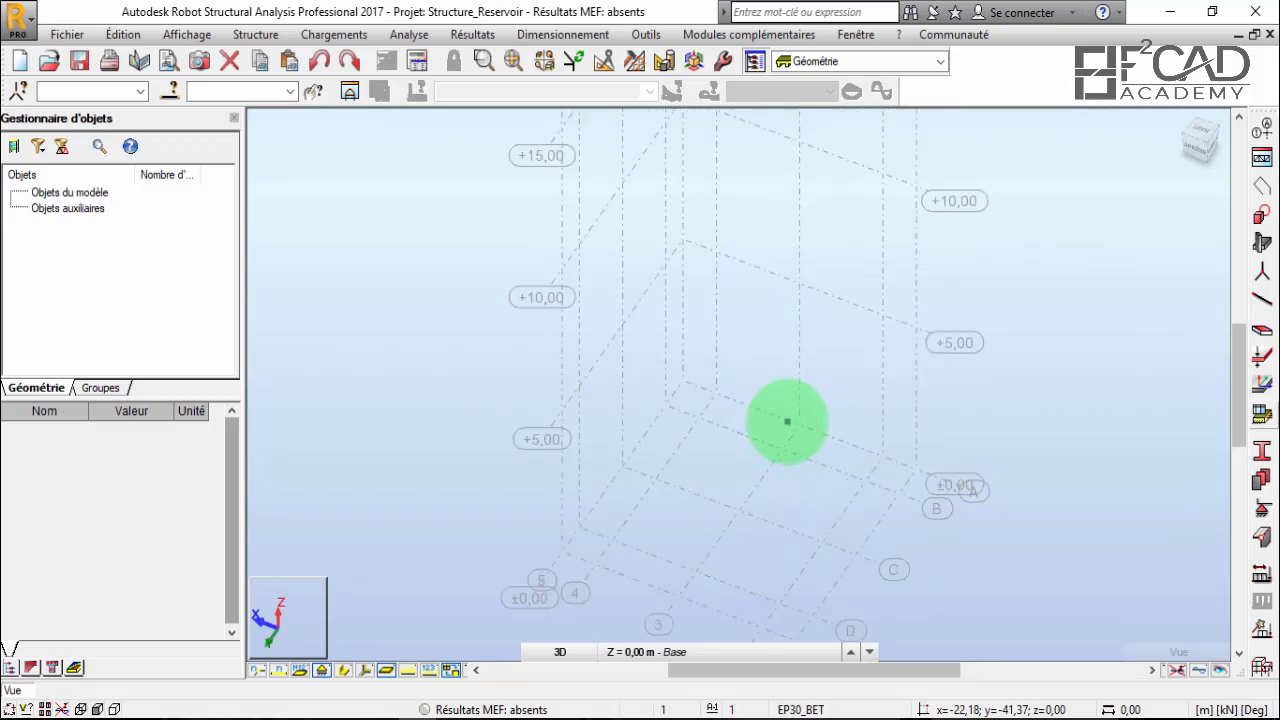
Switch to the OneNote sketch and write the column section "Pot. HEA = 200" in green above the height dimensions, with a circled mark under 200.
scroll(787, 421, down, 3)
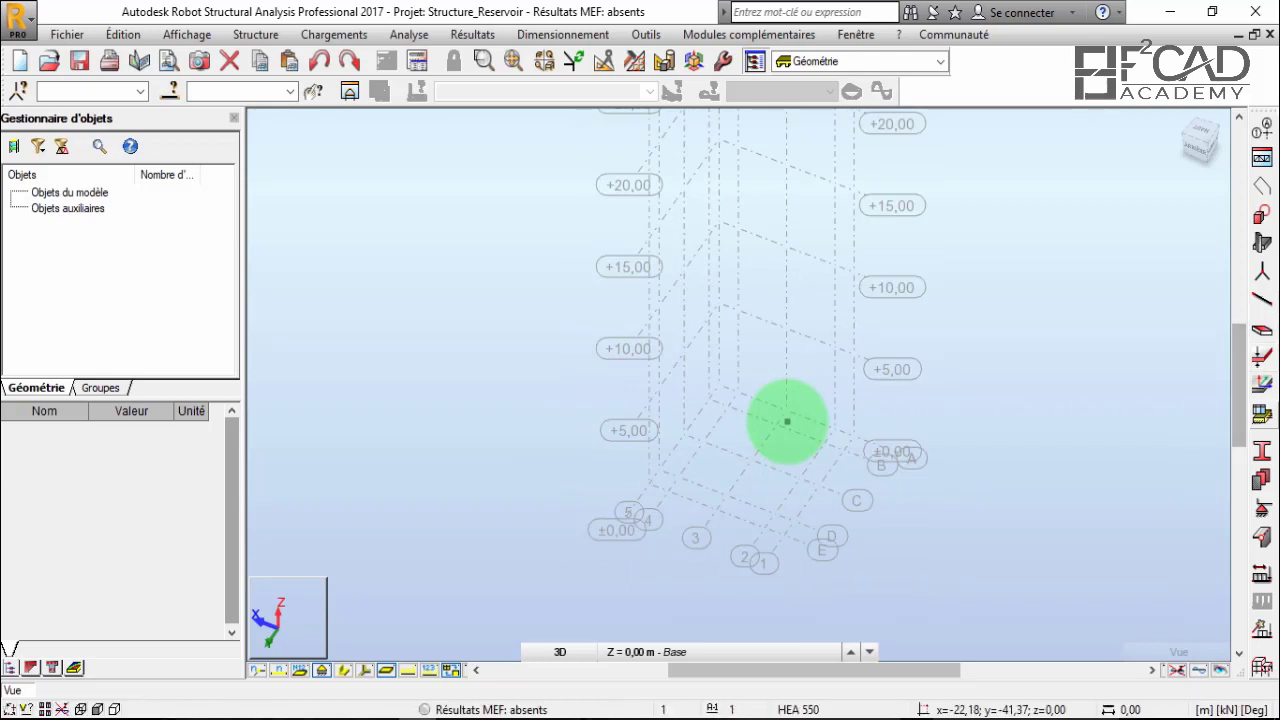
scroll(787, 421, down, 2)
key(alt+Tab)
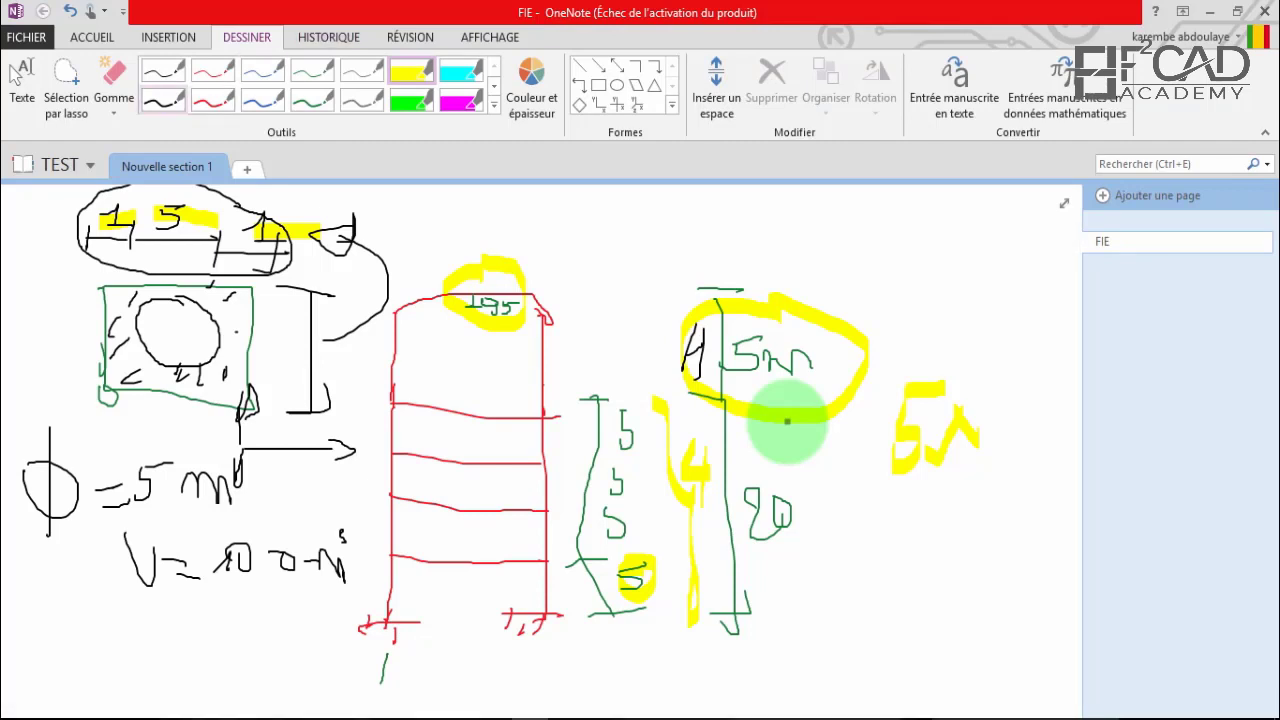
click(313, 100)
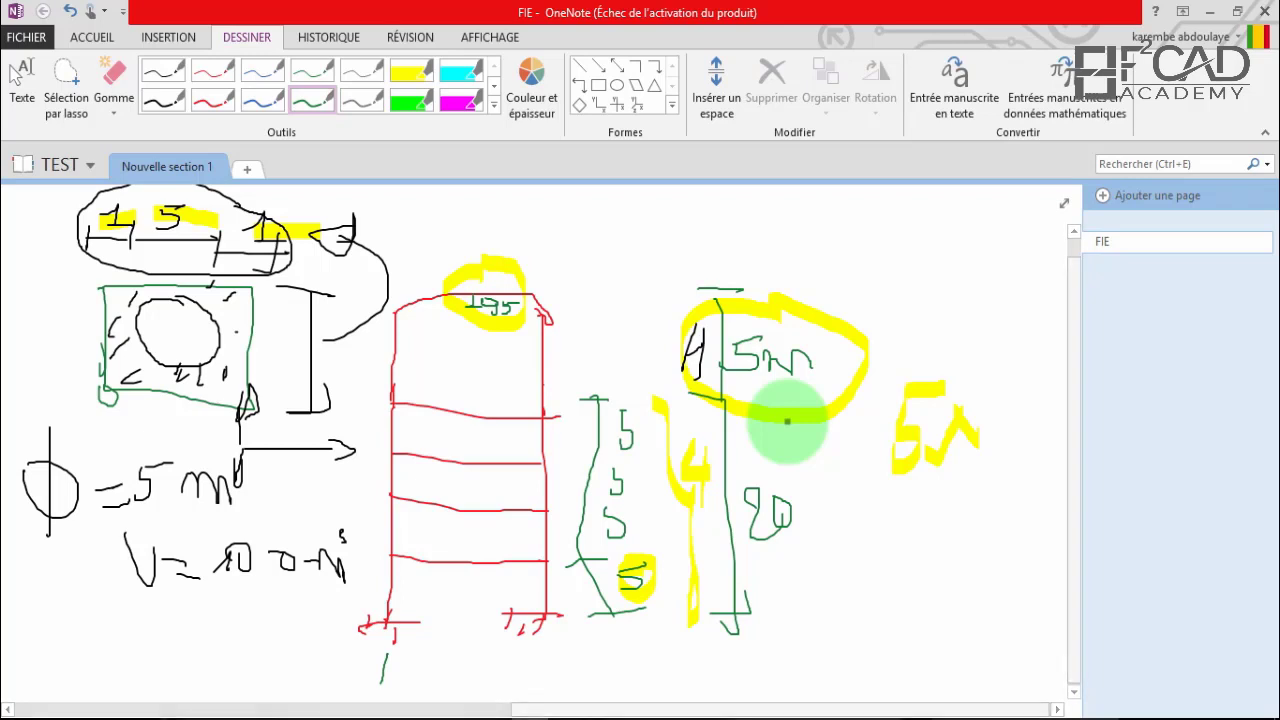
drag(674, 210, 684, 247)
mouse_move(676, 210)
mouse_down()
mouse_move(686, 232)
mouse_move(718, 226)
mouse_move(720, 248)
mouse_move(740, 213)
mouse_move(804, 238)
mouse_move(850, 202)
mouse_move(844, 238)
mouse_move(917, 219)
mouse_up()
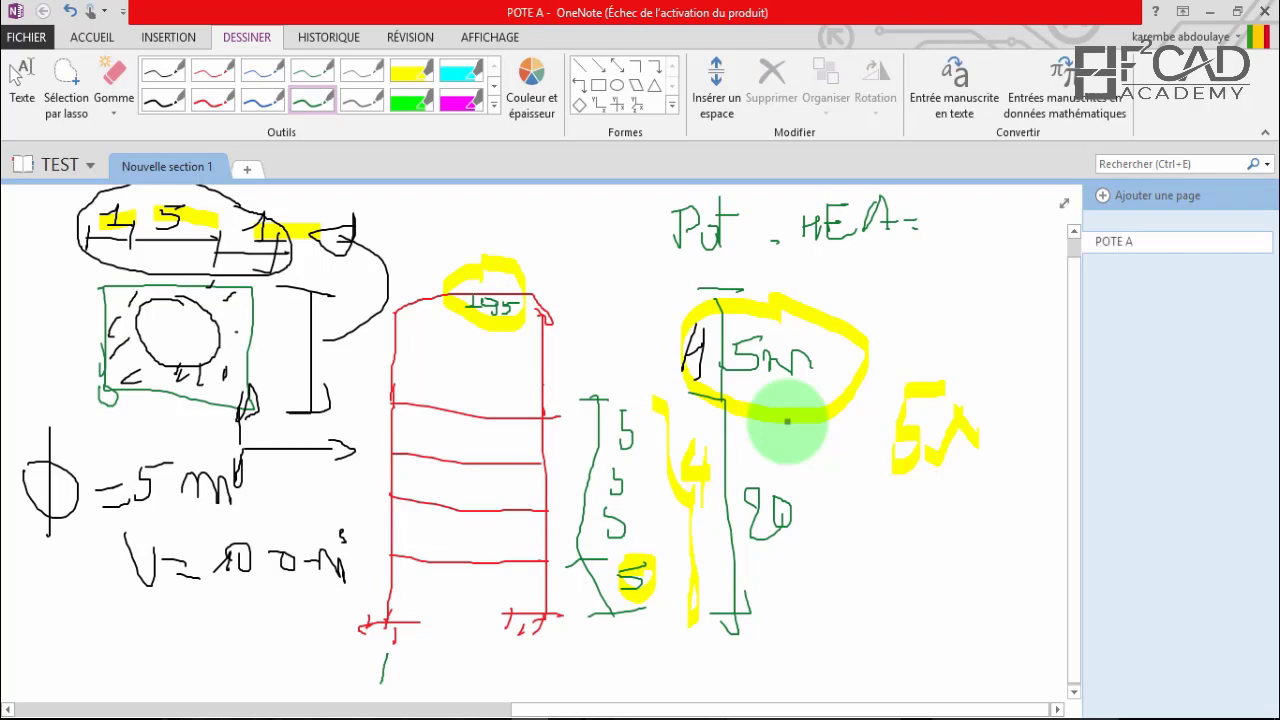
mouse_move(945, 204)
mouse_down()
mouse_move(970, 242)
mouse_move(984, 216)
mouse_move(1010, 242)
mouse_move(1026, 218)
mouse_up()
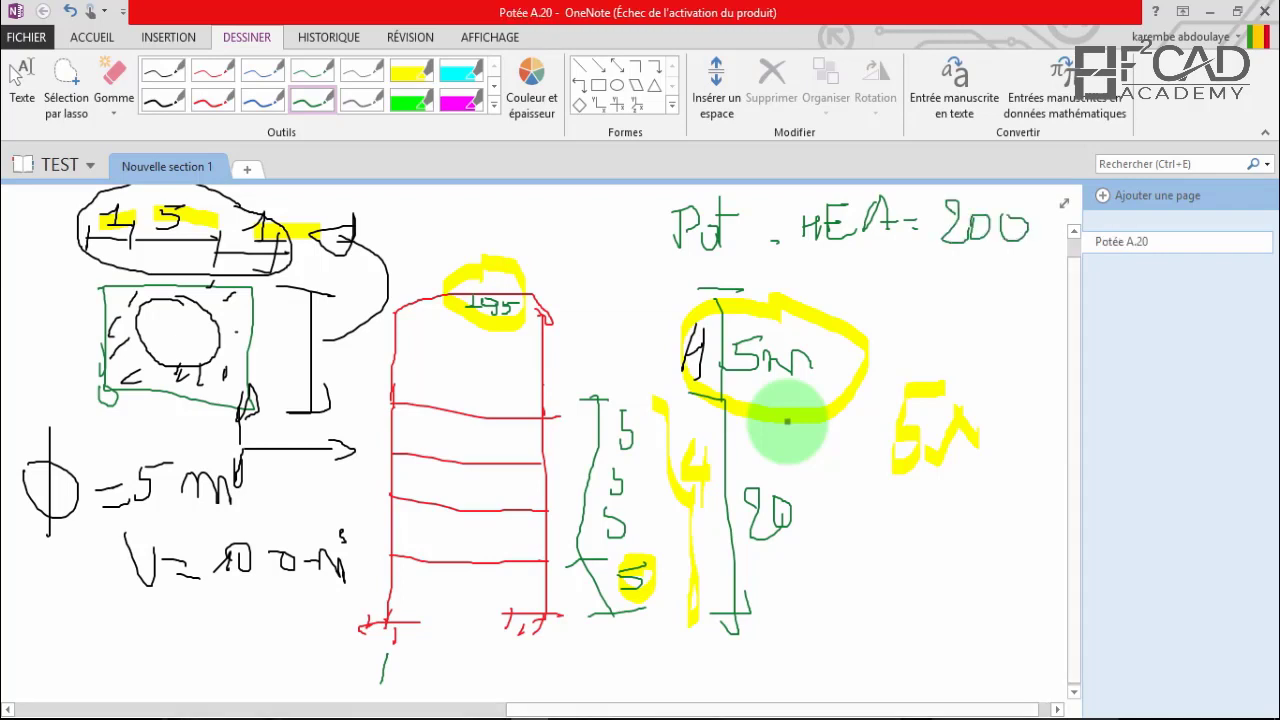
mouse_move(940, 244)
mouse_down()
mouse_move(942, 272)
mouse_move(1028, 282)
mouse_move(1046, 268)
mouse_move(1004, 276)
mouse_move(1044, 270)
mouse_move(1024, 264)
mouse_up()
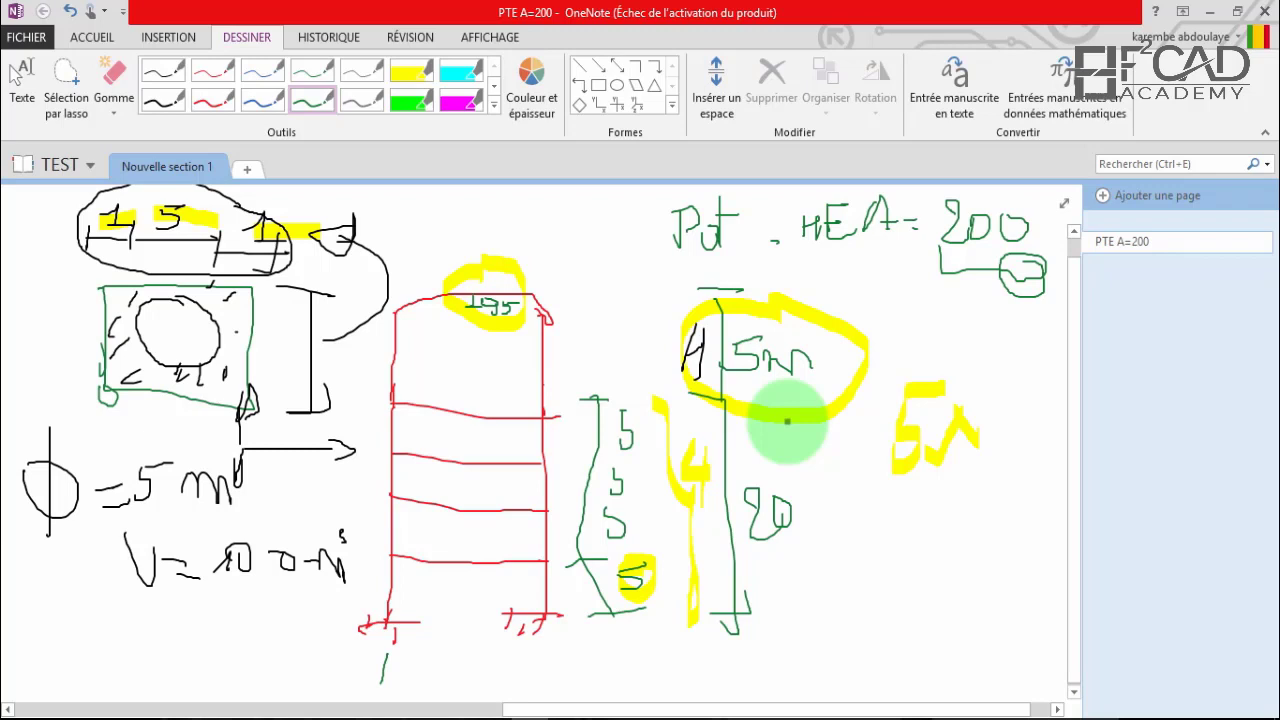
Draw green diagonal cross bracing in the two lowest bays of the tower elevation.
click(264, 100)
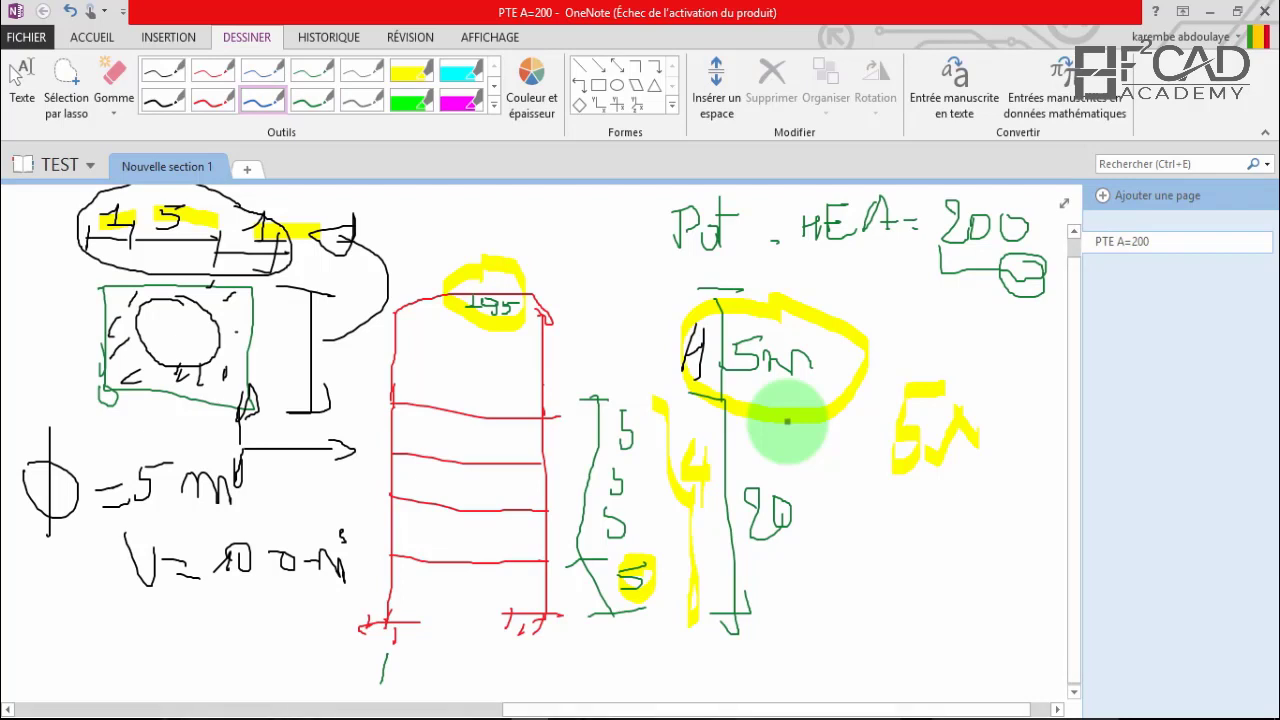
click(312, 100)
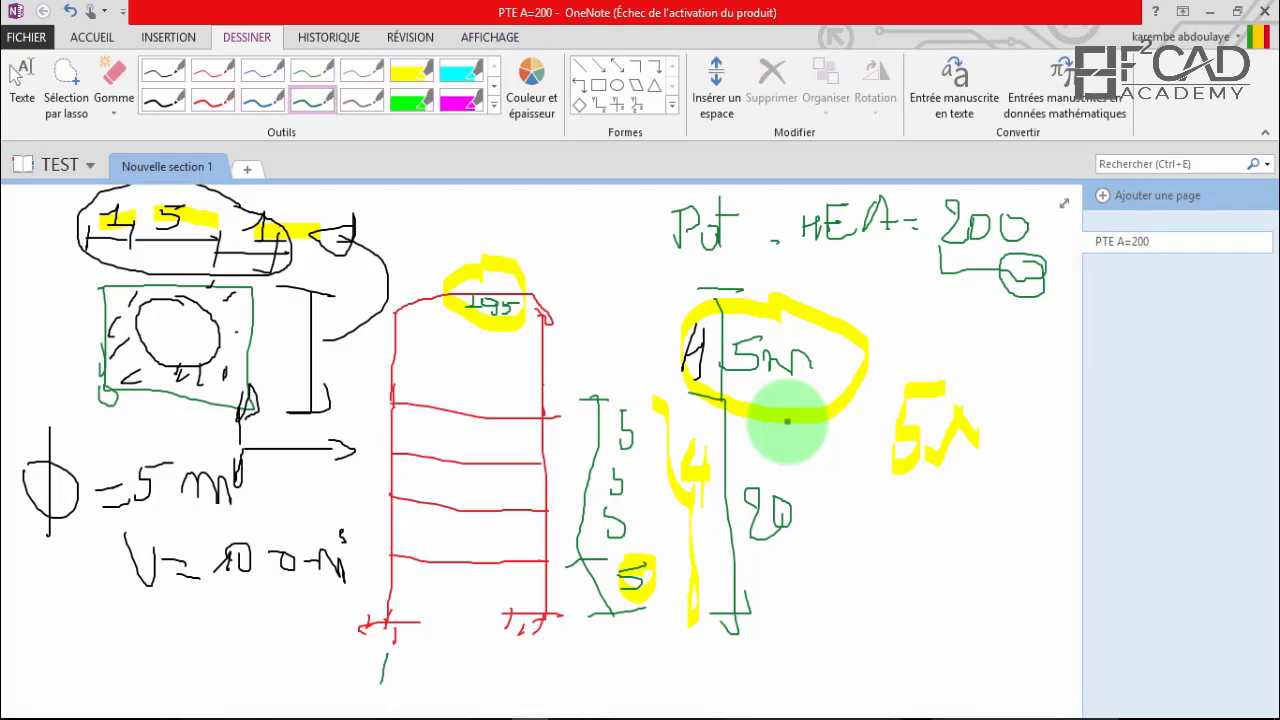
drag(390, 622, 554, 574)
drag(392, 561, 568, 614)
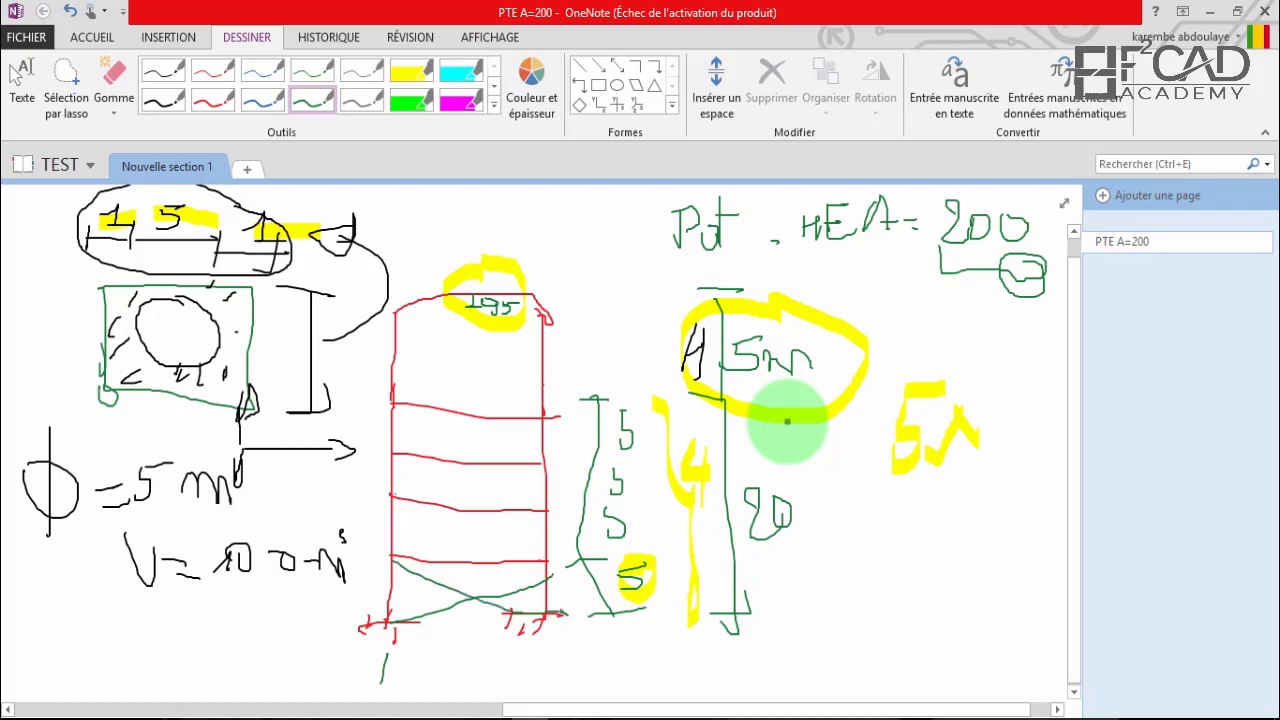
drag(393, 493, 546, 561)
mouse_move(497, 507)
mouse_down()
mouse_move(394, 555)
mouse_move(418, 558)
mouse_up()
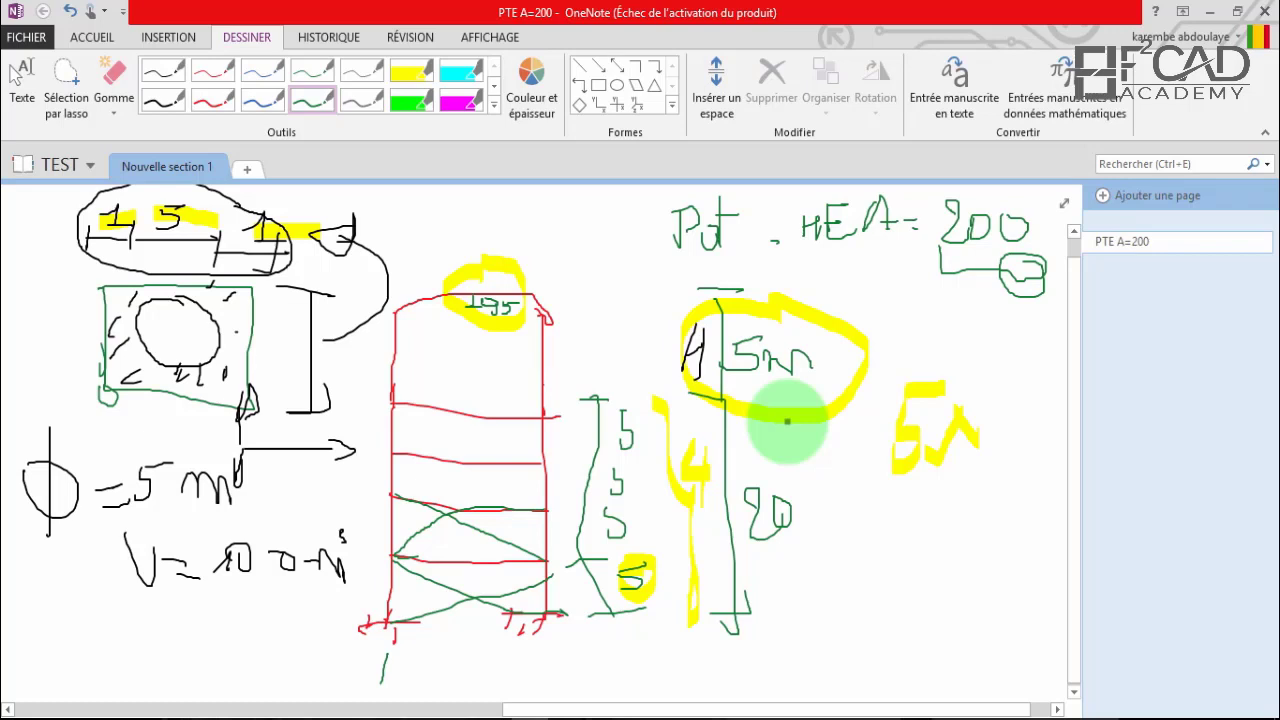
Write the bracing section CAE 50x6 in green beside the 20 m height dimension.
mouse_move(861, 470)
mouse_down()
mouse_move(864, 545)
mouse_move(890, 494)
mouse_move(892, 540)
mouse_up()
mouse_move(882, 532)
mouse_down()
mouse_move(905, 530)
mouse_move(922, 501)
mouse_move(966, 532)
mouse_move(956, 520)
mouse_move(980, 532)
mouse_move(1014, 506)
mouse_move(994, 507)
mouse_up()
mouse_move(1016, 514)
mouse_down()
mouse_move(1032, 508)
mouse_move(1036, 528)
mouse_move(1024, 528)
mouse_up()
mouse_move(1056, 493)
mouse_down()
mouse_move(1048, 526)
mouse_move(1058, 519)
mouse_up()
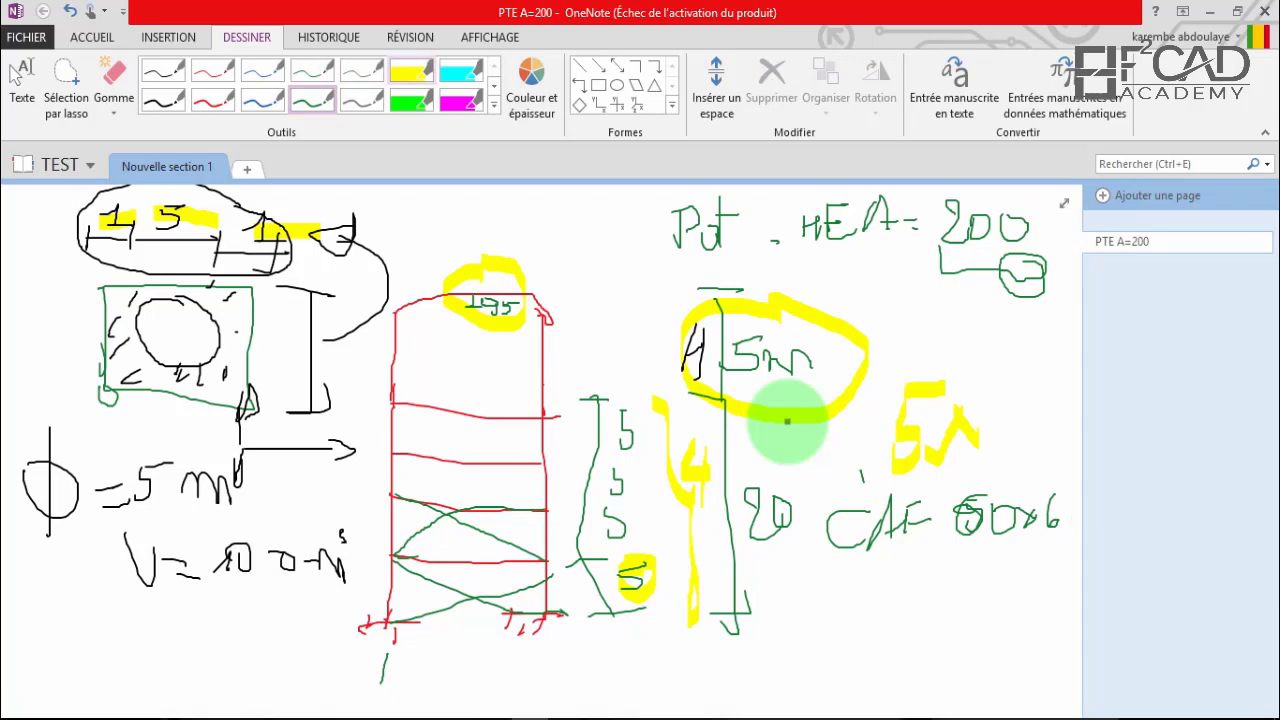
Circle the tank's plan view in yellow, mark parallel beam lines across it, and return to Robot Structural Analysis.
click(411, 70)
mouse_move(128, 262)
mouse_down()
mouse_move(88, 294)
mouse_move(280, 444)
mouse_move(222, 234)
mouse_move(106, 260)
mouse_up()
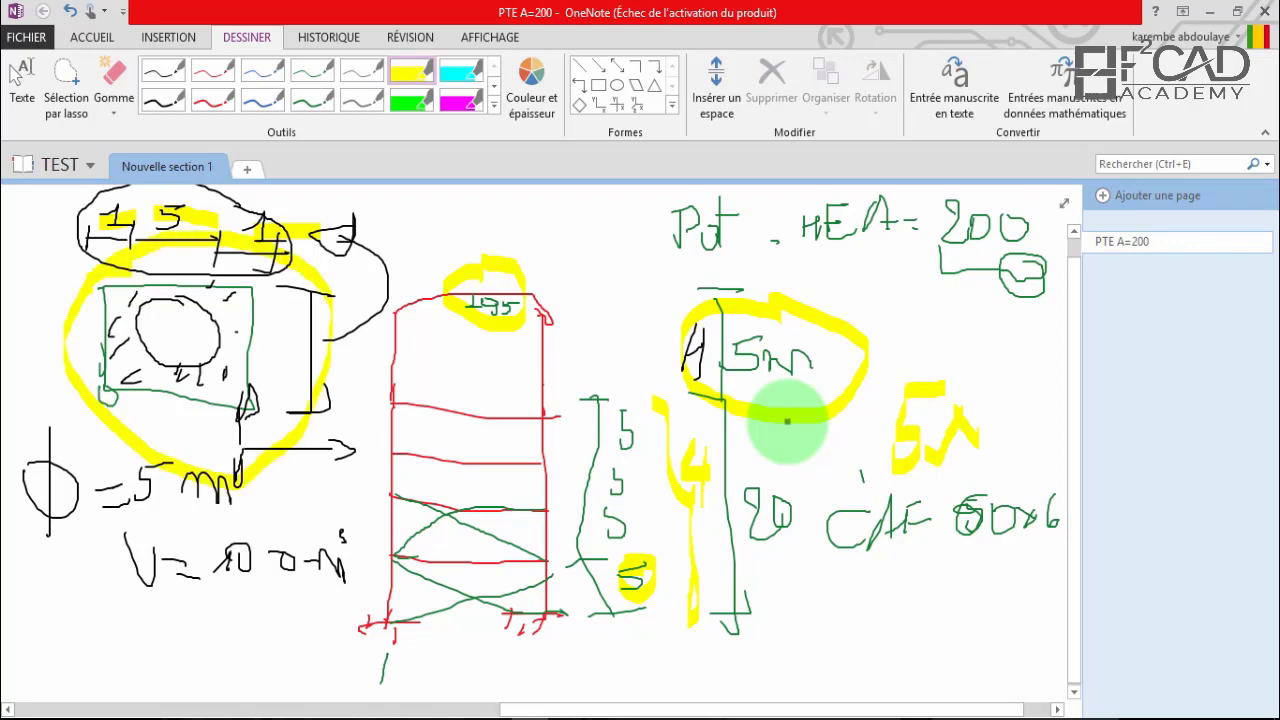
mouse_move(124, 294)
mouse_down()
mouse_move(119, 366)
mouse_move(128, 340)
mouse_move(166, 334)
mouse_up()
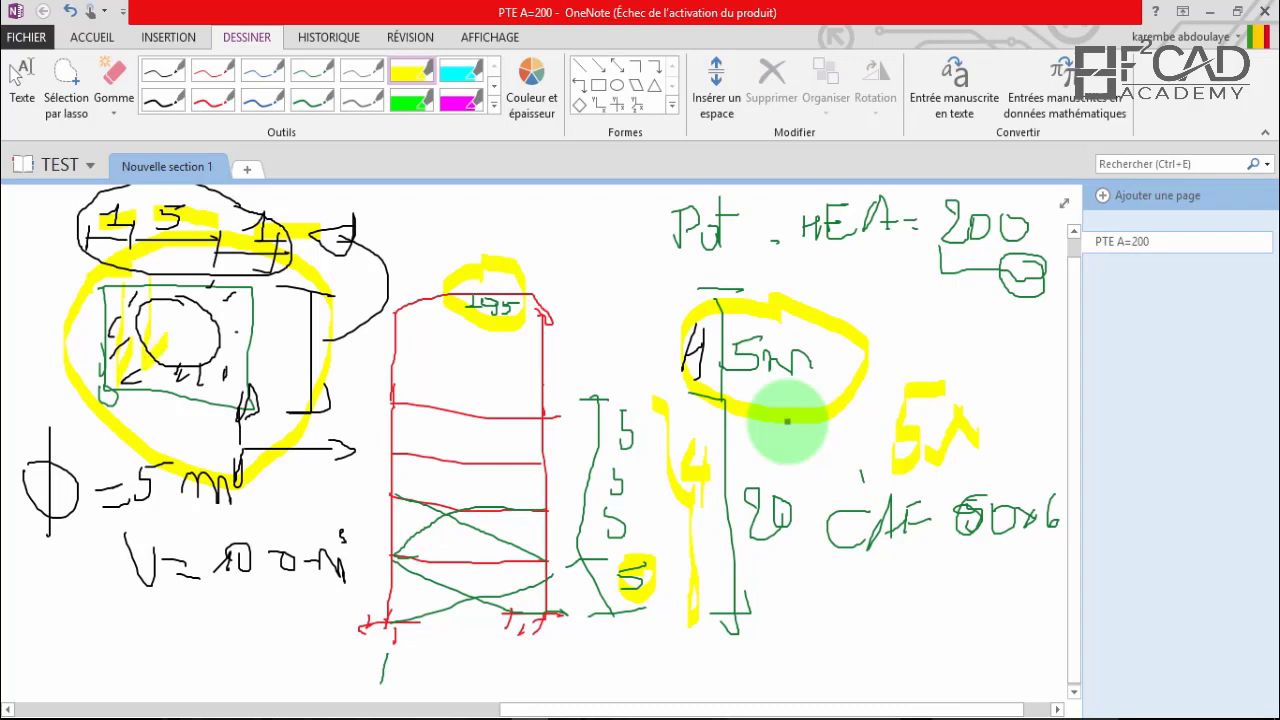
drag(181, 282, 176, 392)
drag(211, 288, 209, 386)
drag(226, 300, 223, 396)
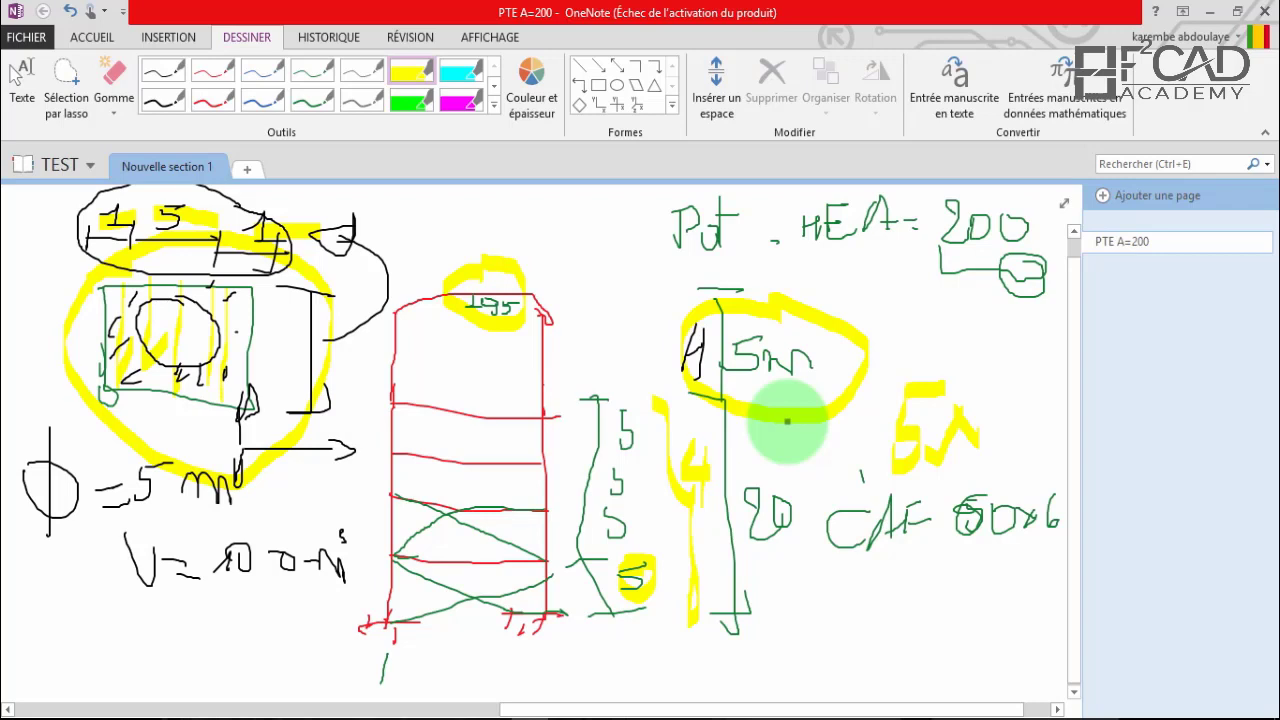
key(alt+Tab)
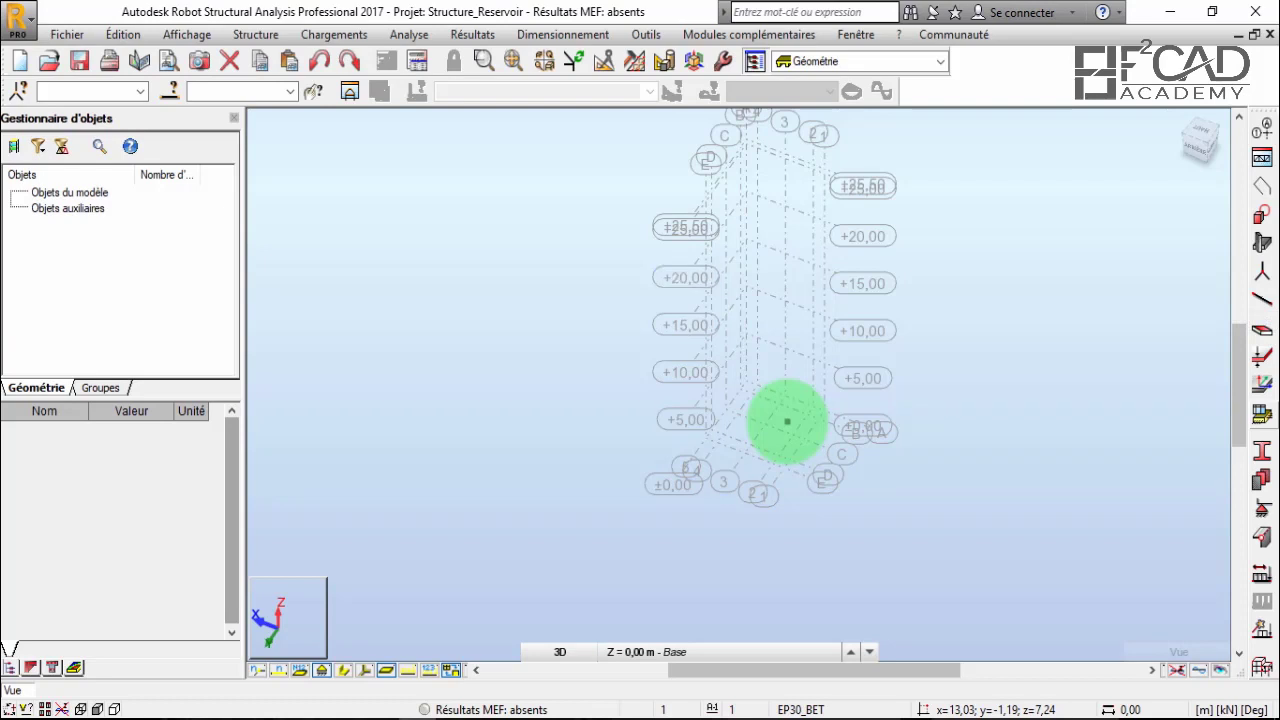
key(alt)
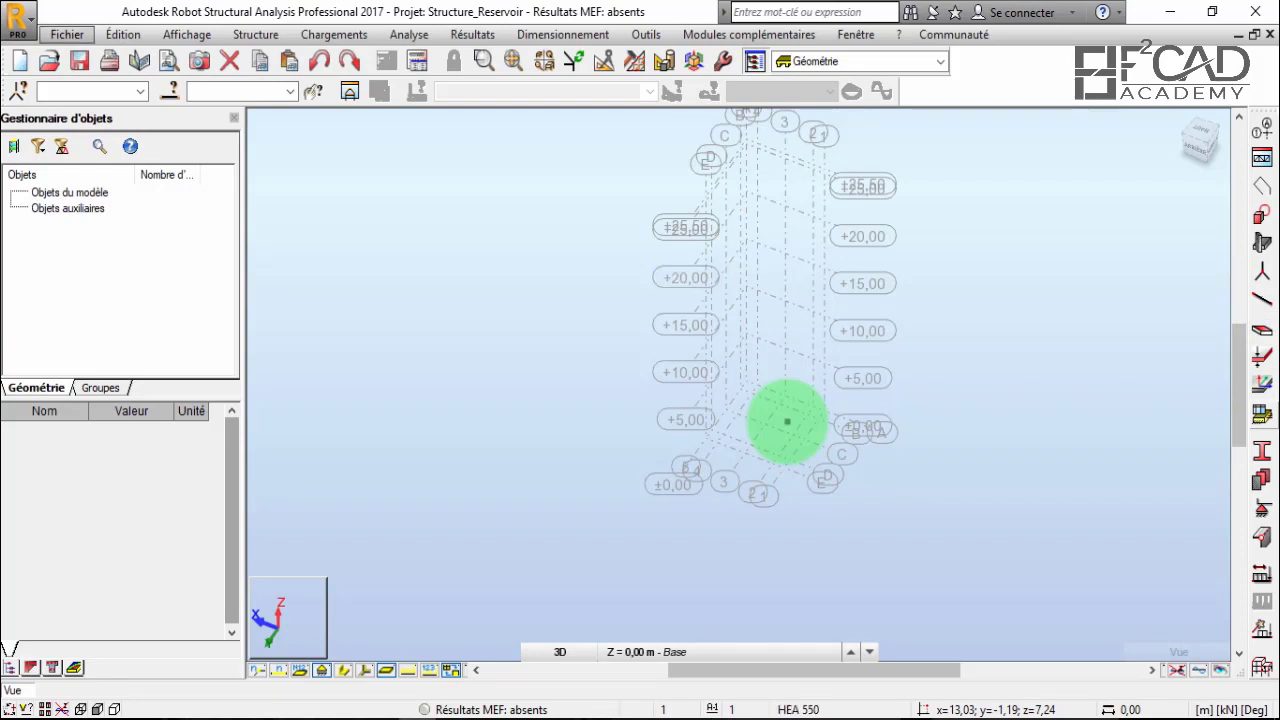
key(Down)
key(Down)
key(Down)
key(Down)
key(Up)
key(Up)
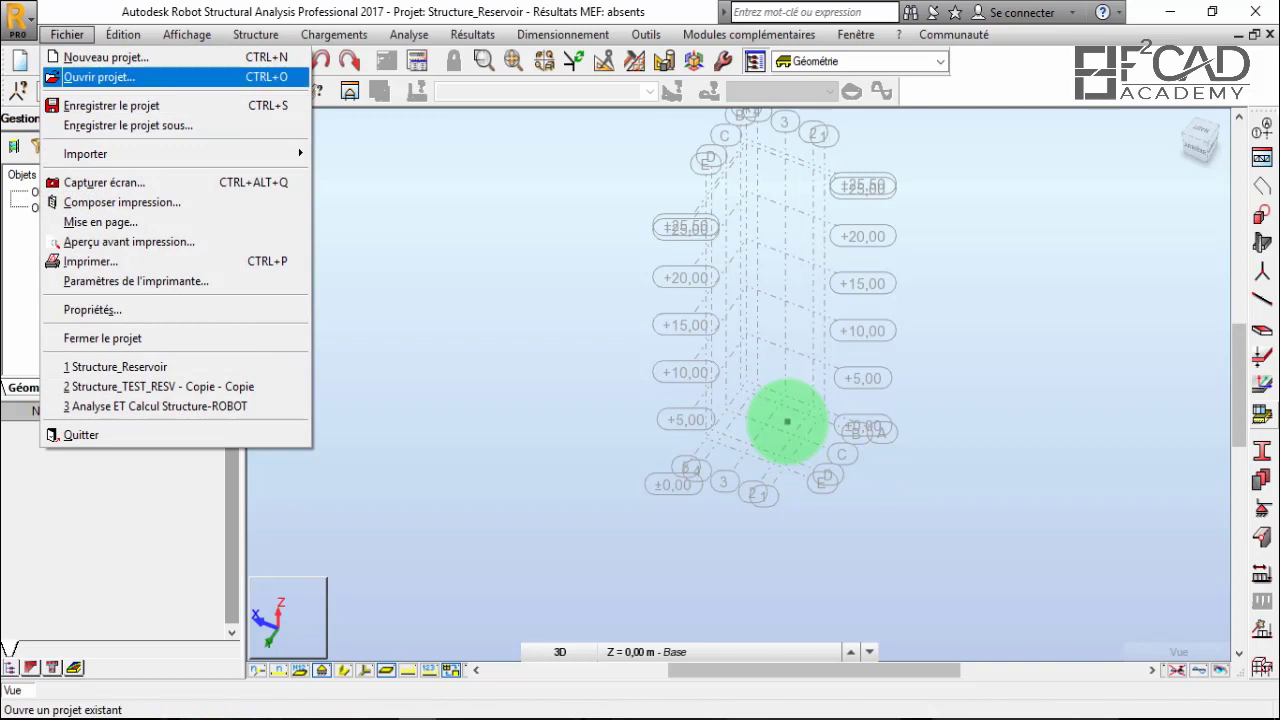
key(Up)
key(Return)
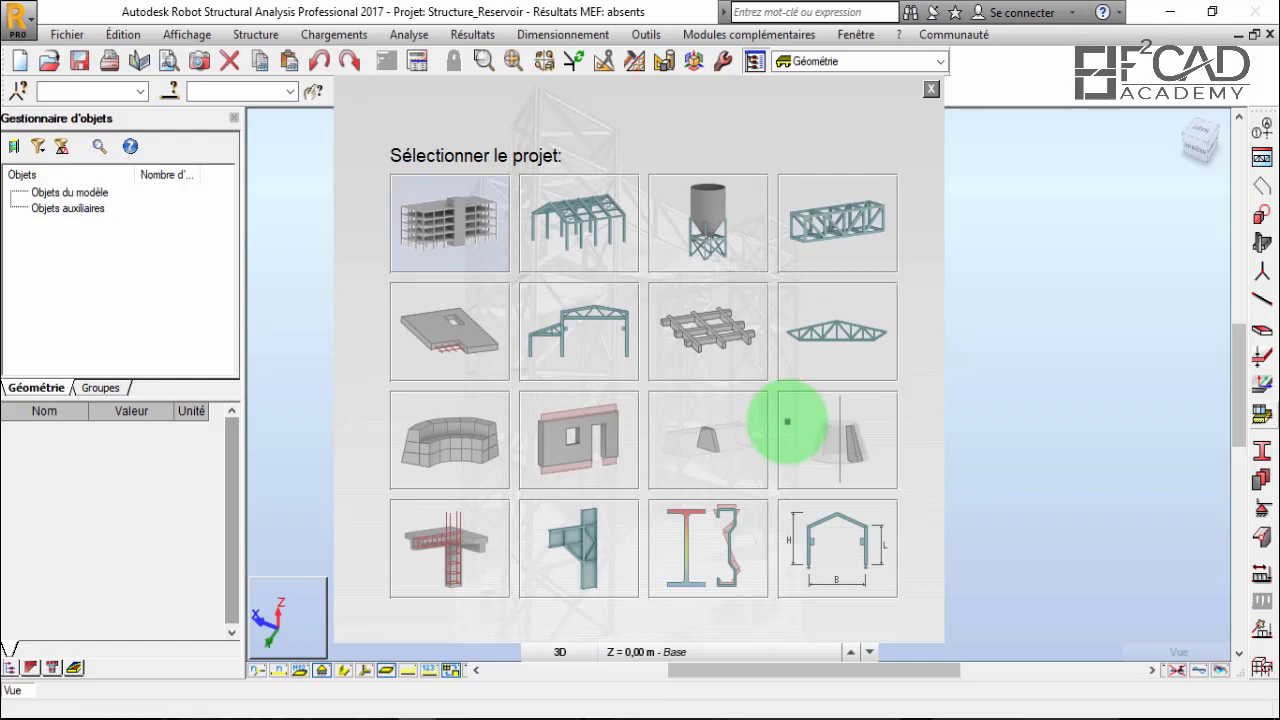
key(Escape)
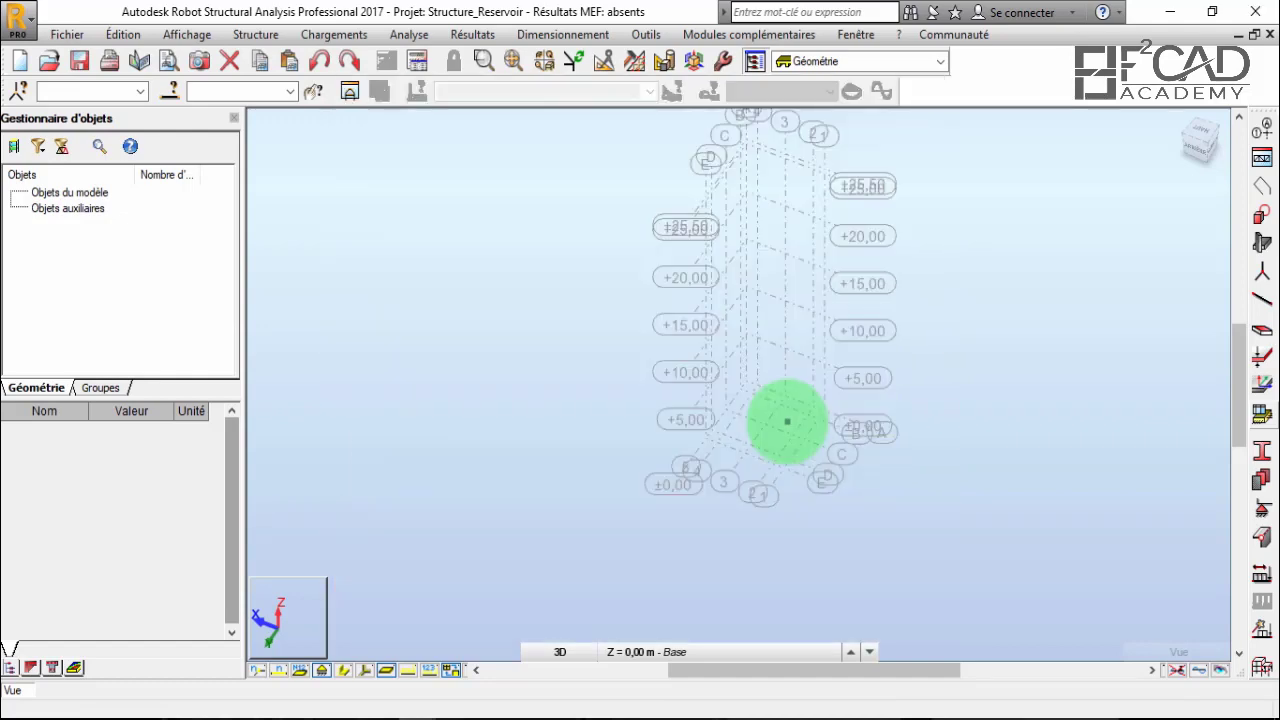
Open the bar definition dialog (Barres) and move it clear of the construction line grid.
scroll(787, 421, down, 2)
scroll(787, 421, up, 5)
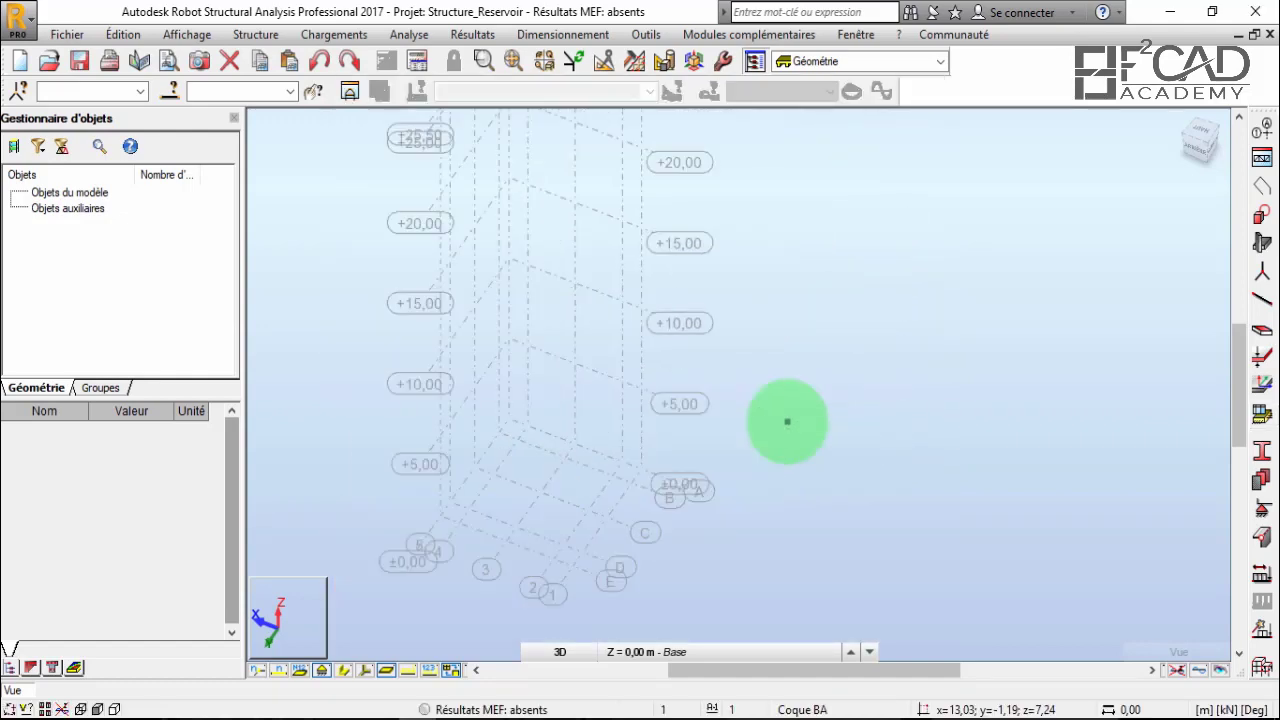
scroll(787, 421, down, 1)
click(1262, 300)
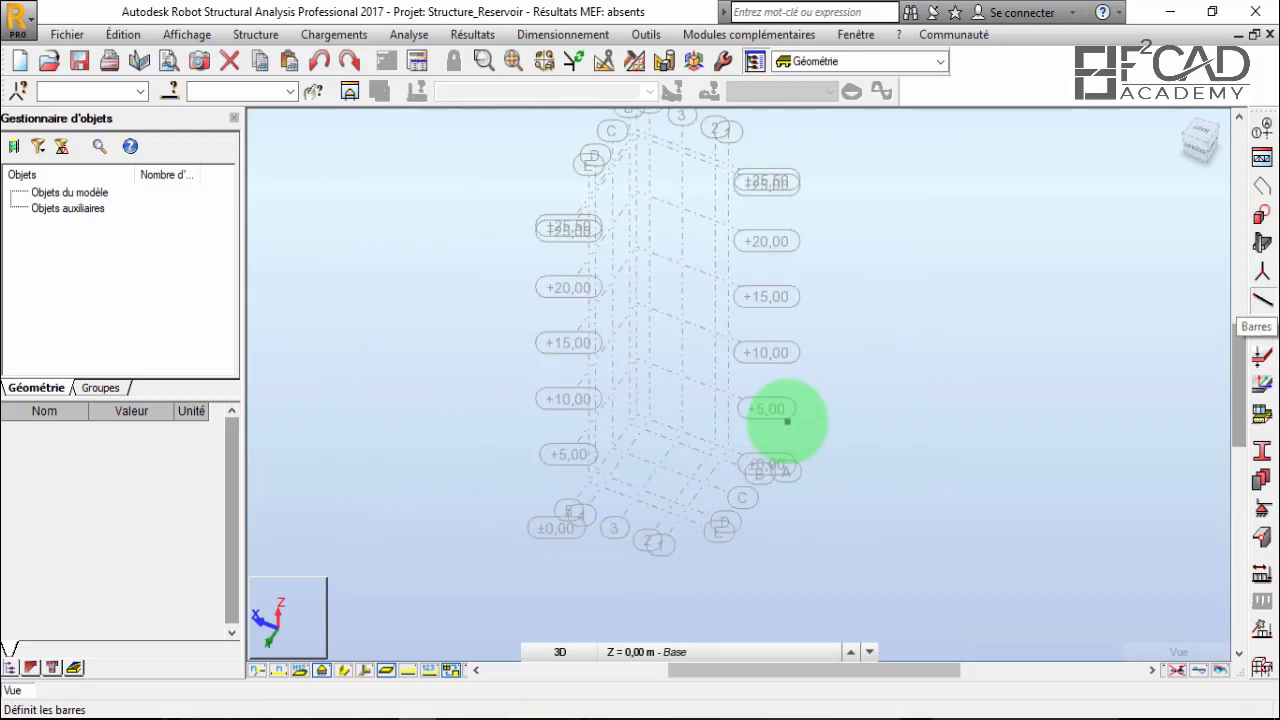
drag(760, 116, 1069, 208)
scroll(713, 445, up, 1)
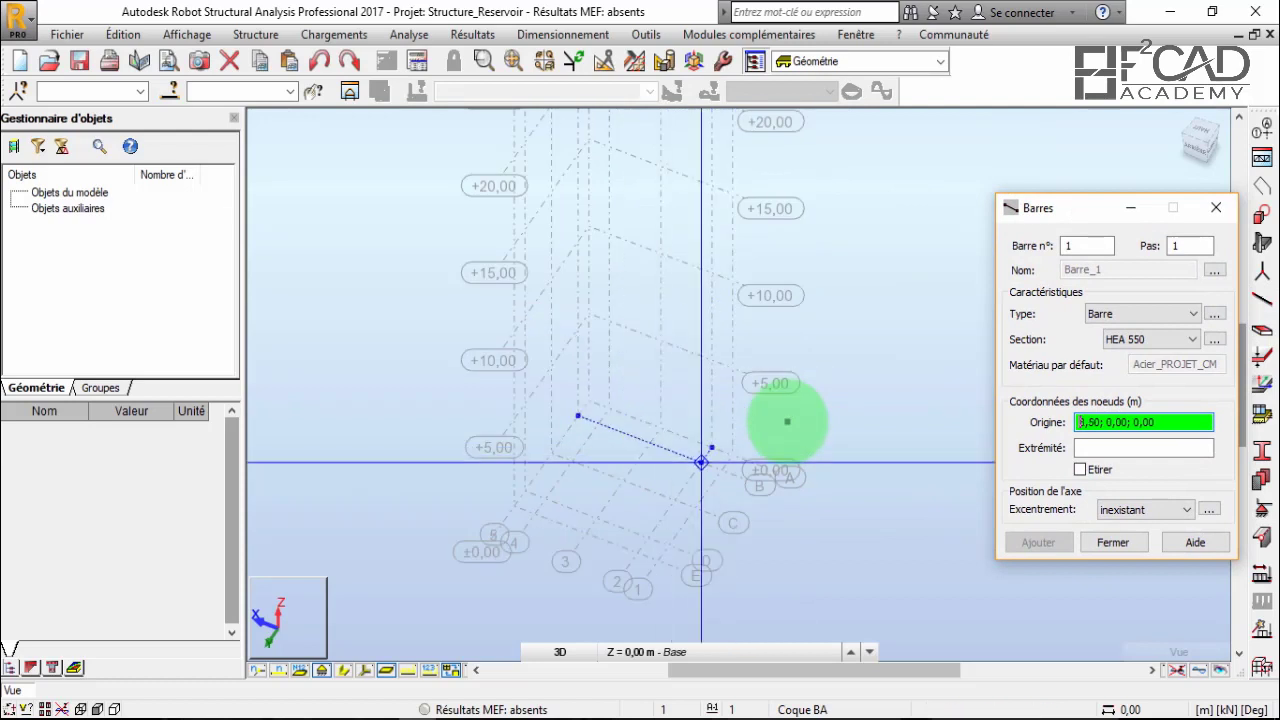
click(1142, 314)
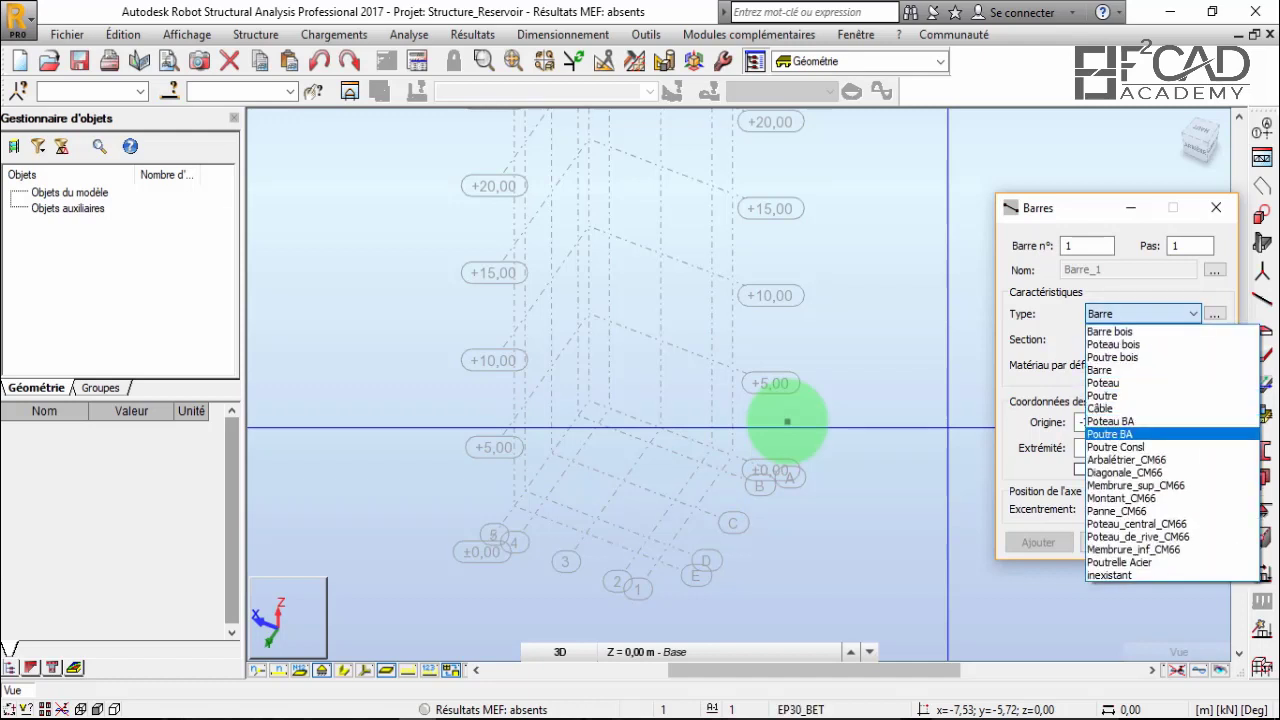
key(Down)
key(Down)
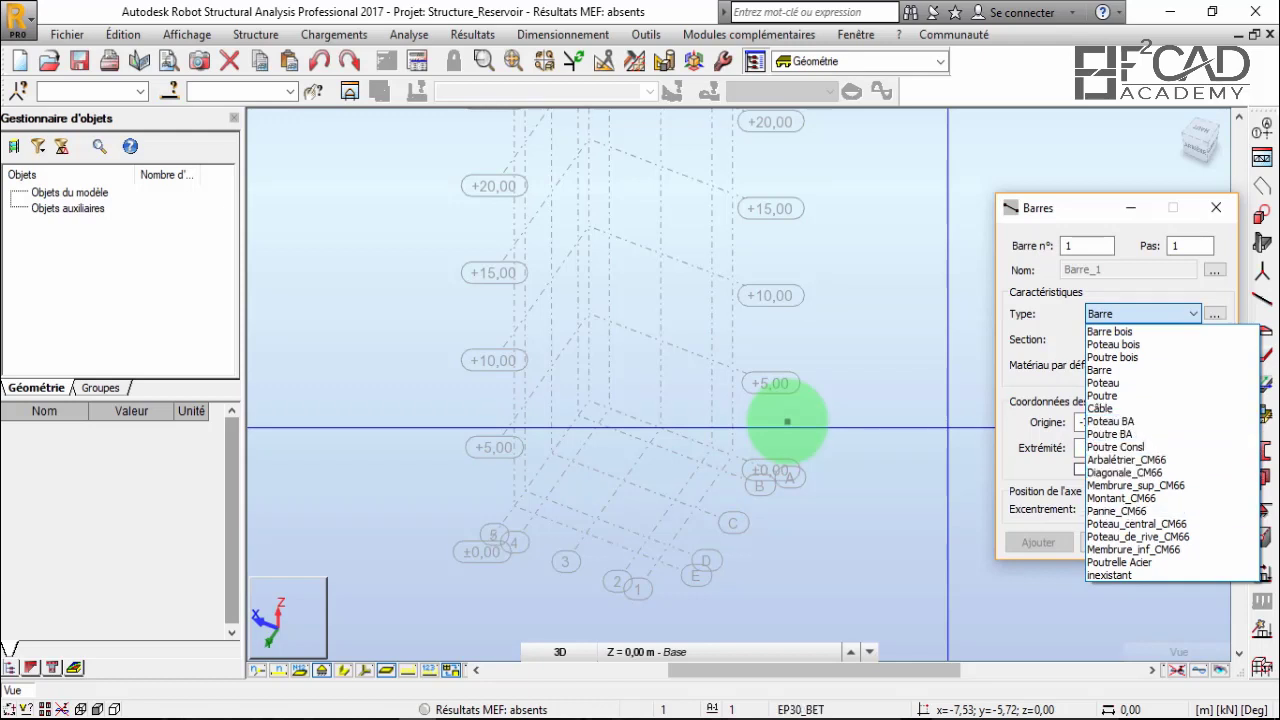
click(1193, 314)
click(1192, 340)
click(1192, 340)
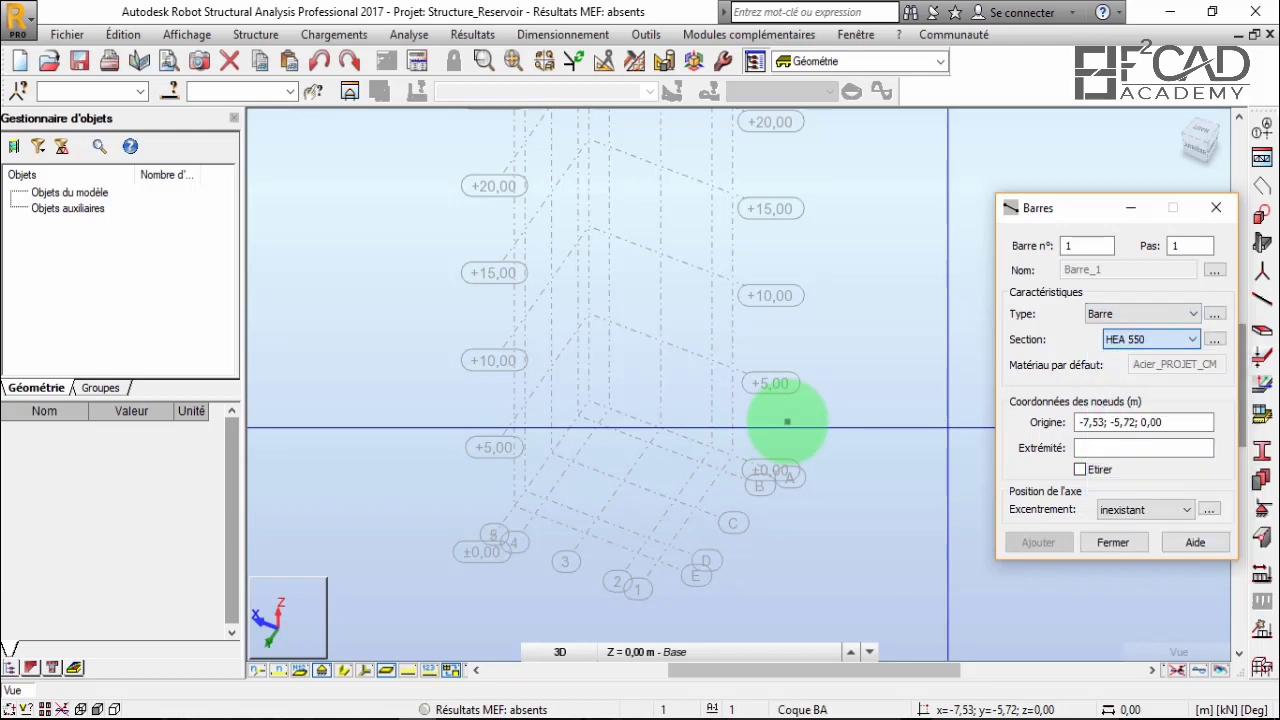
Define a new steel section HEA 200 from the OTUA database's HEA family and overwrite the existing profile of that name.
click(1214, 339)
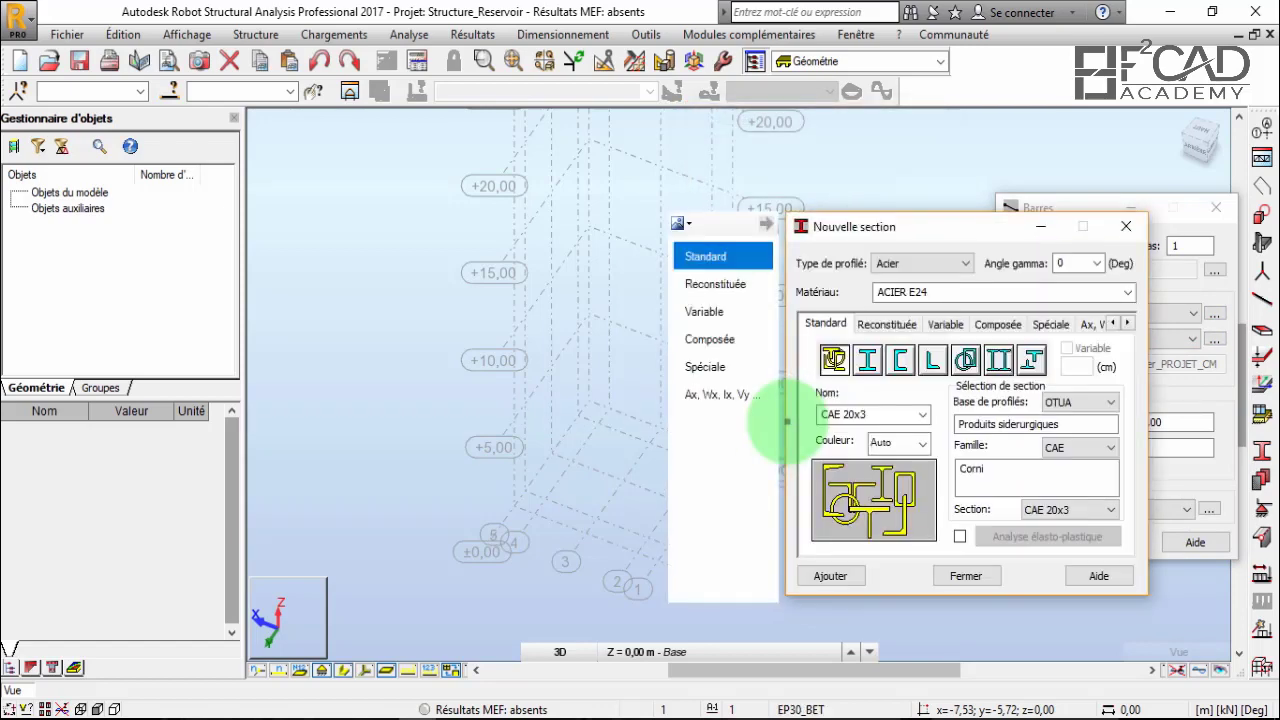
click(871, 365)
click(1085, 453)
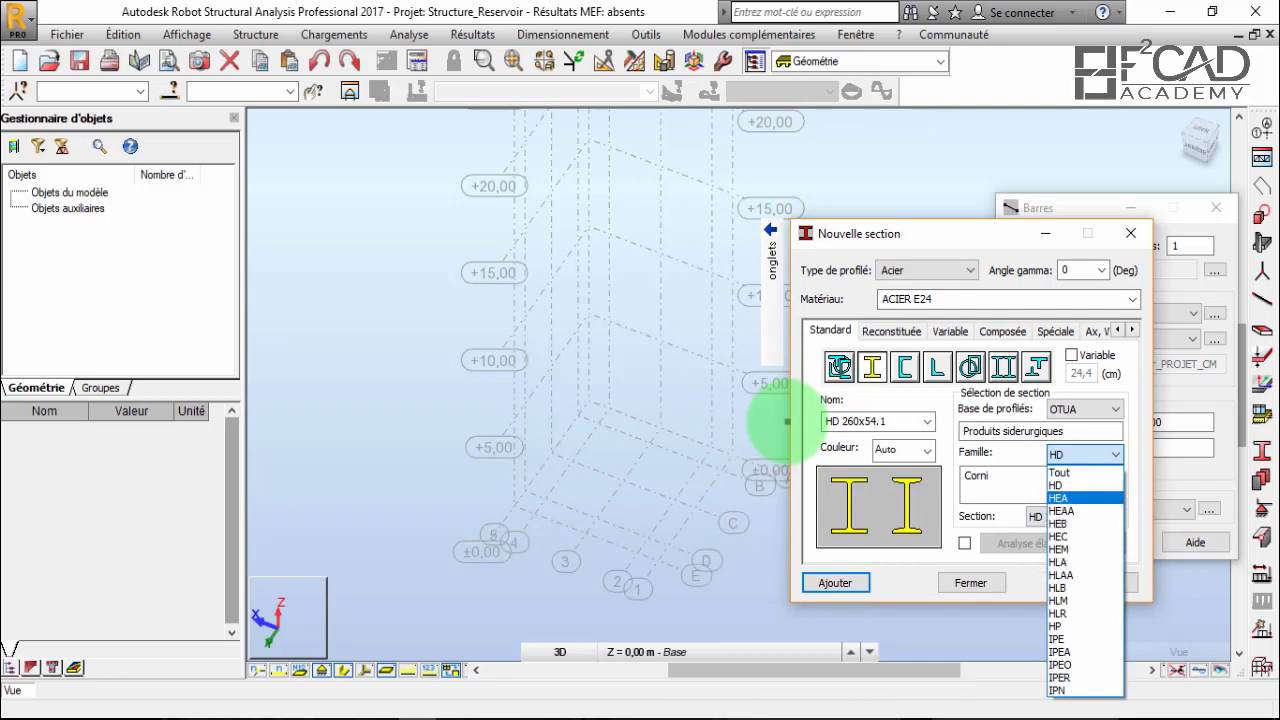
click(1058, 497)
click(1115, 516)
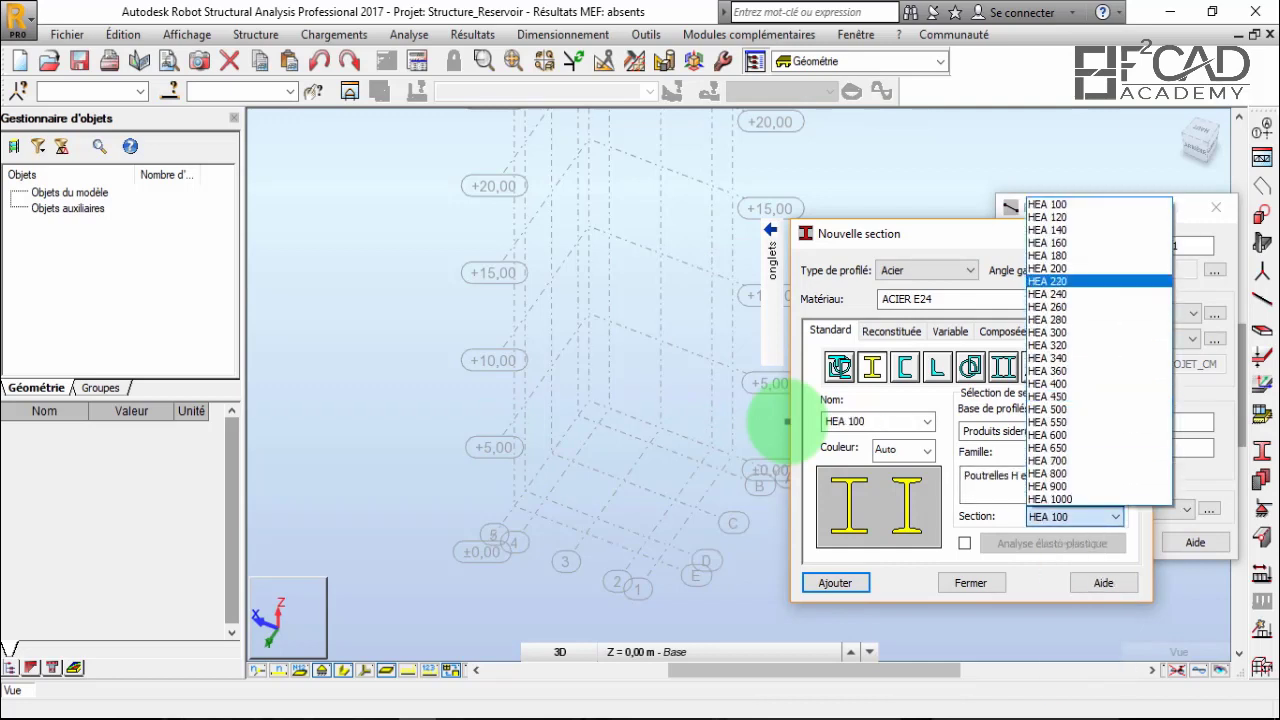
click(1050, 268)
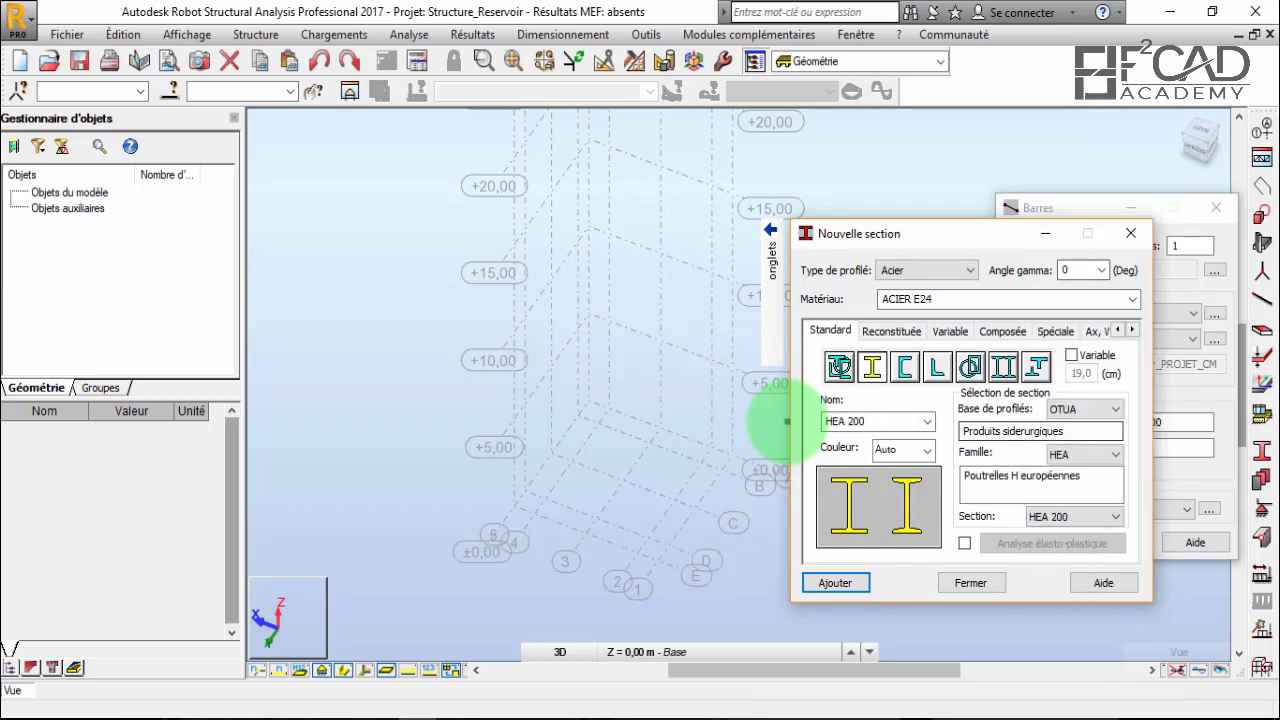
key(Return)
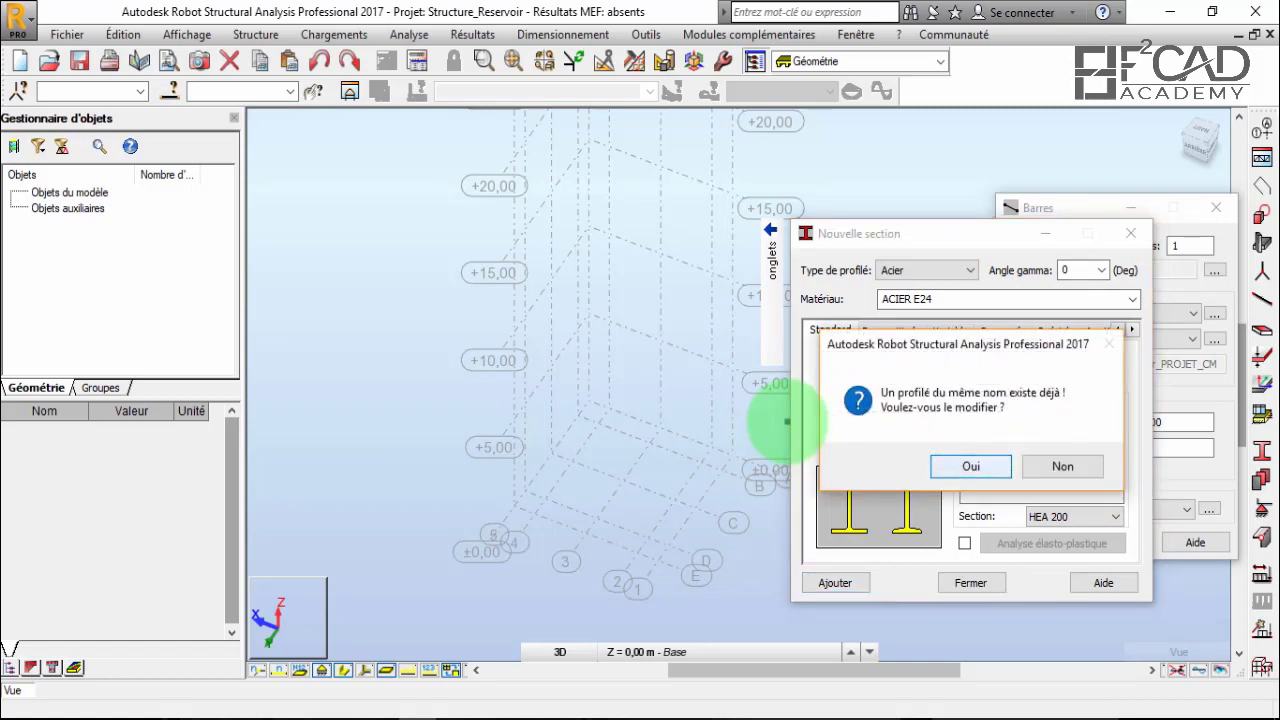
key(Return)
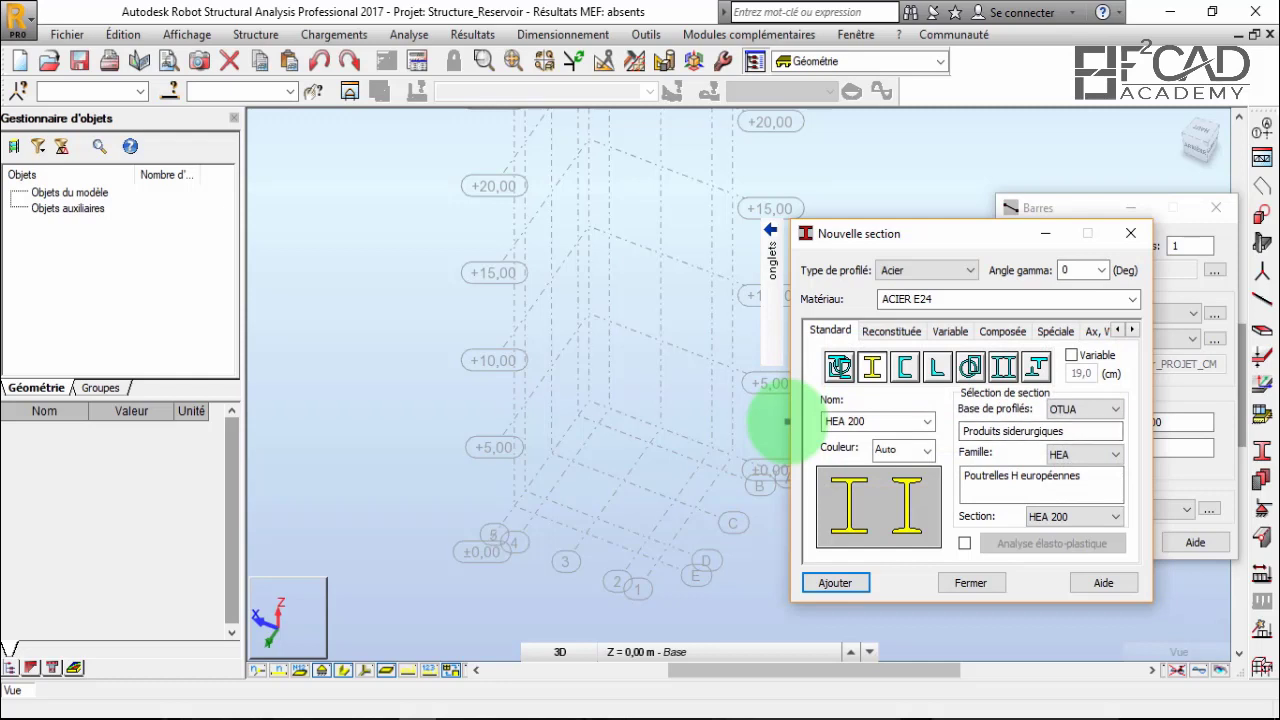
Choose the IPE family and add the IPE 180 section to the project's sections.
click(1086, 455)
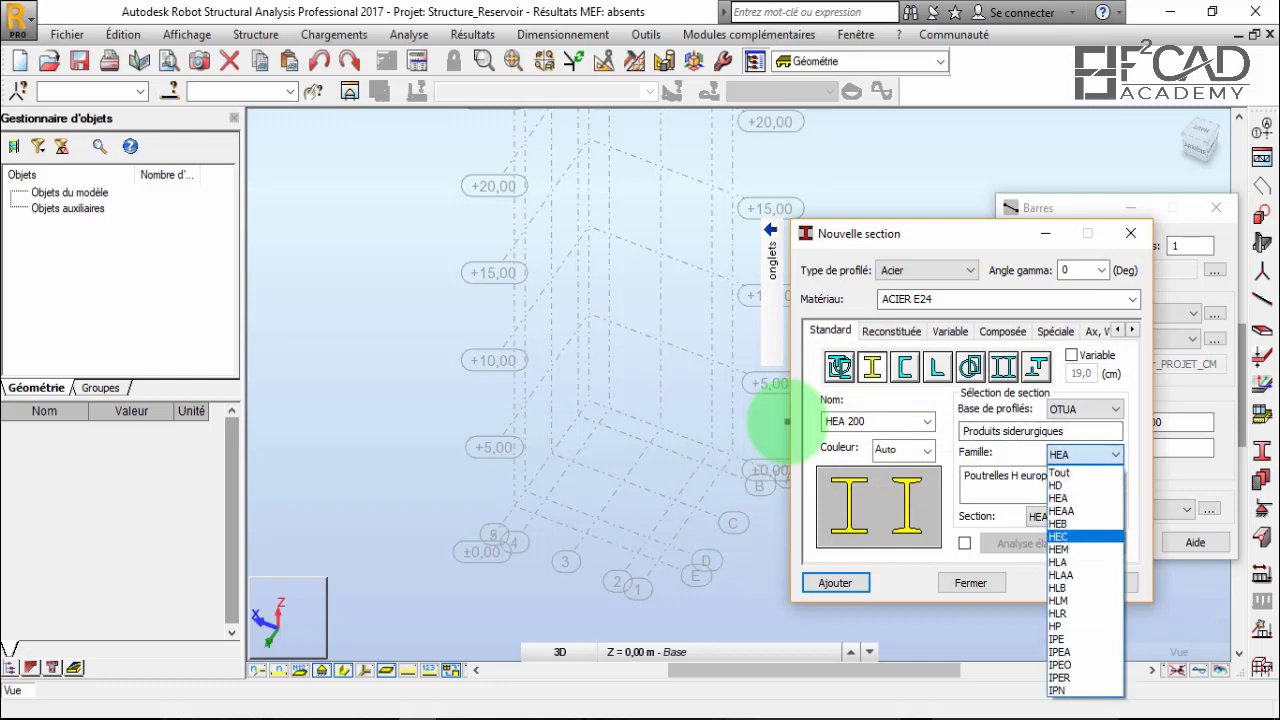
key(Down)
key(Return)
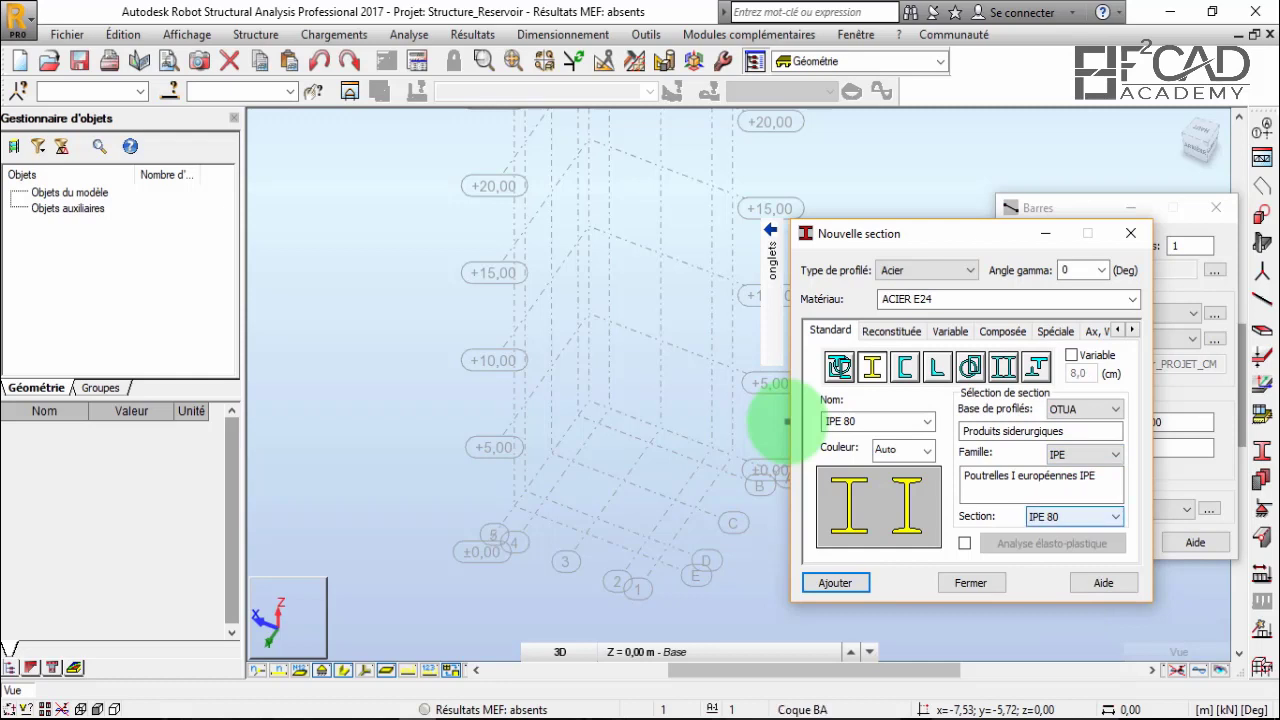
click(1115, 516)
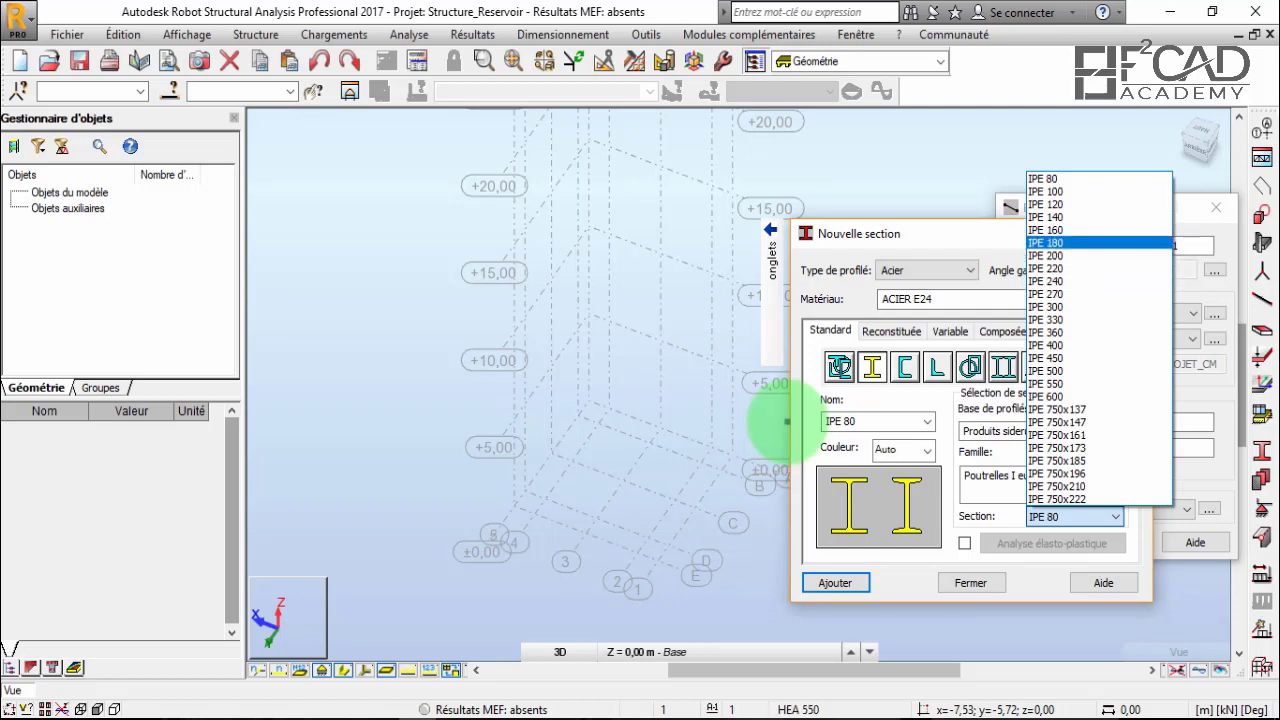
key(Return)
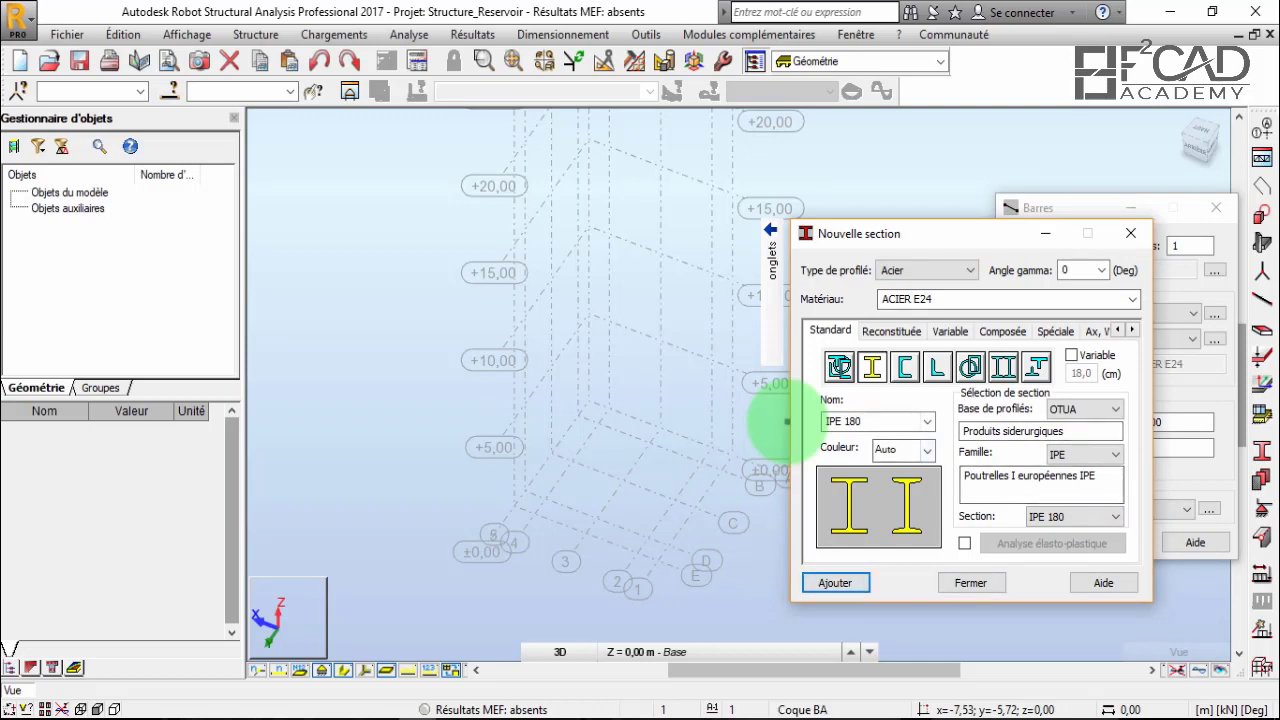
Add the CAE 60x6 angle section from the OTUA database's CAE family and close the new section dialog.
click(936, 367)
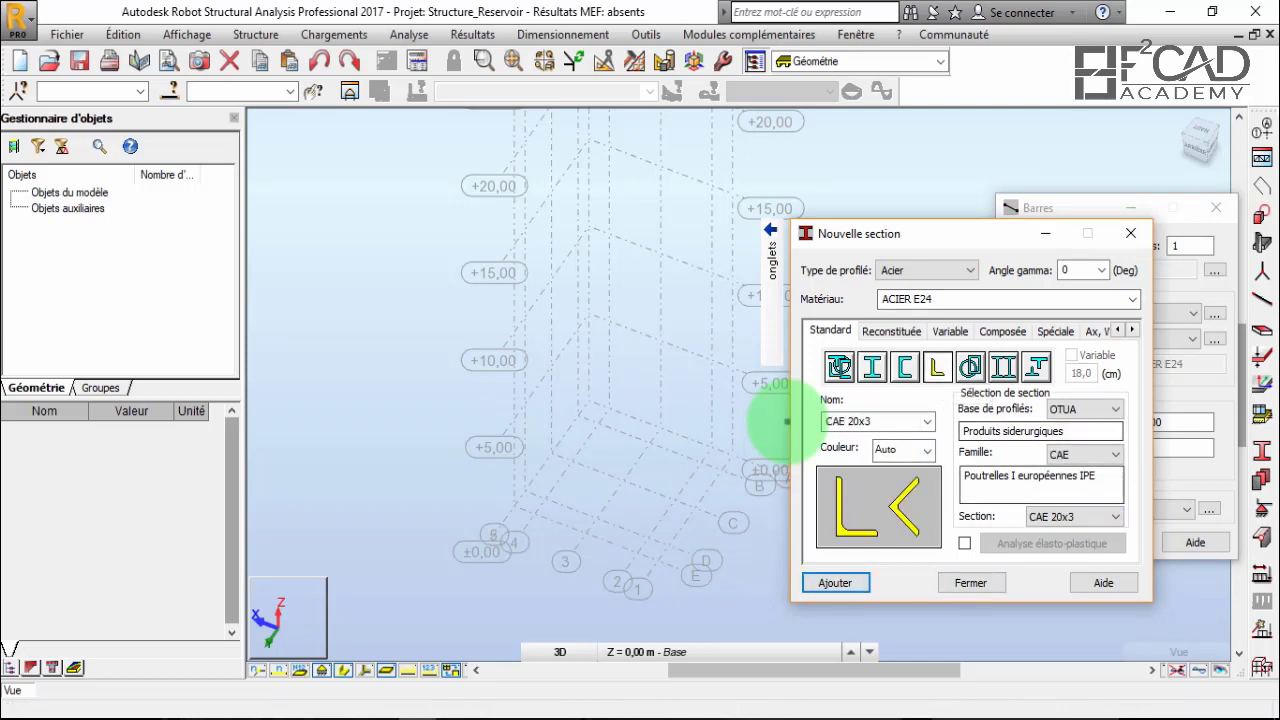
click(1115, 454)
click(1070, 466)
click(1115, 516)
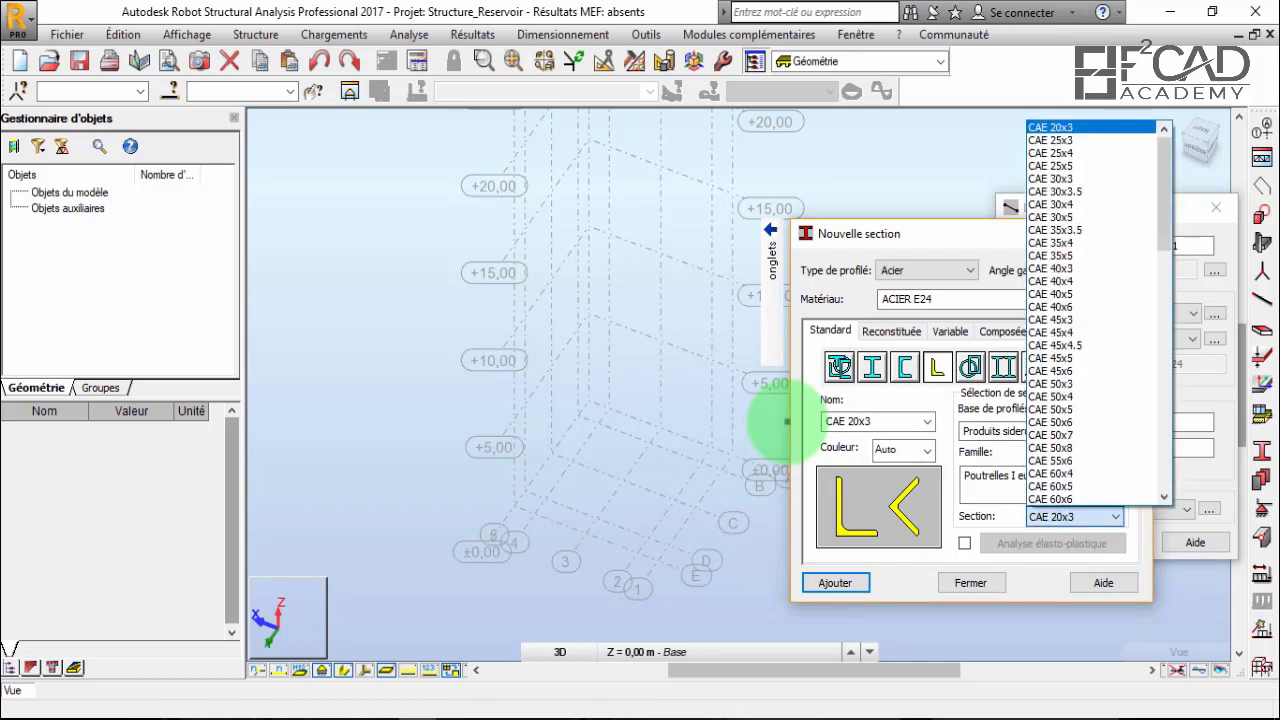
key(Return)
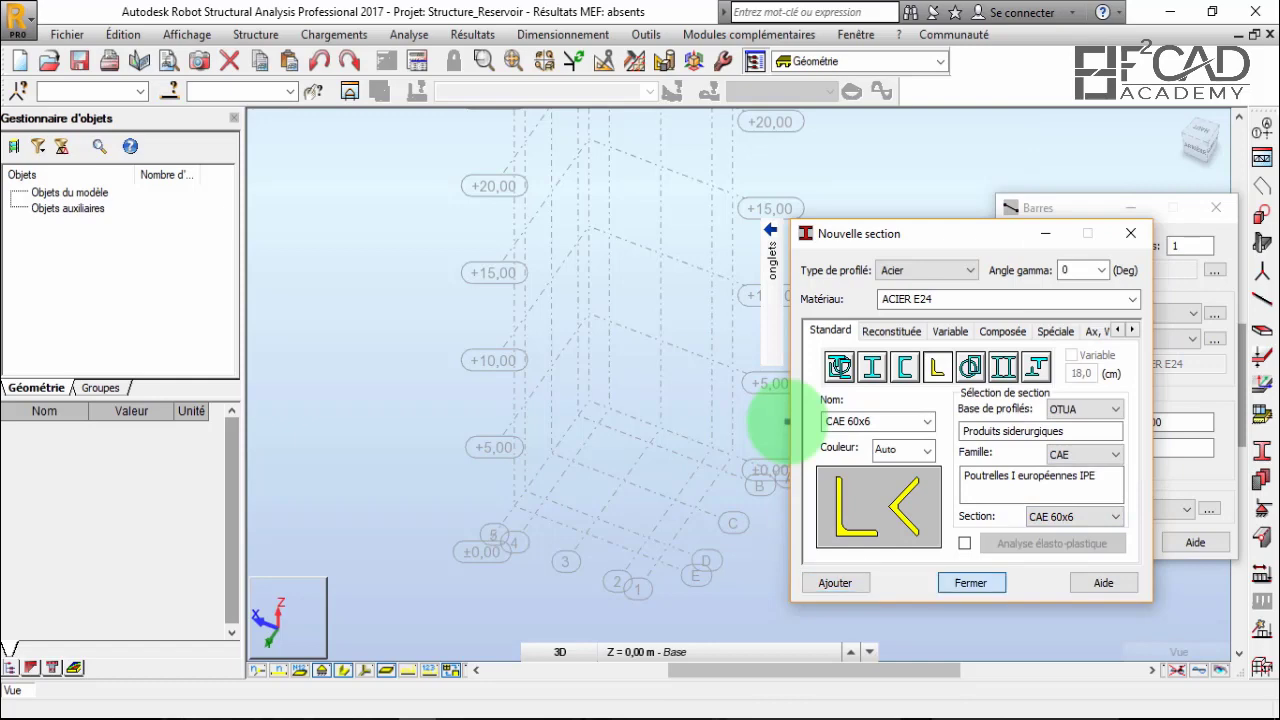
key(Escape)
Set the new bars' type to Poteau_de_rive_CM66 and their section to HEA 200.
scroll(787, 421, down, 2)
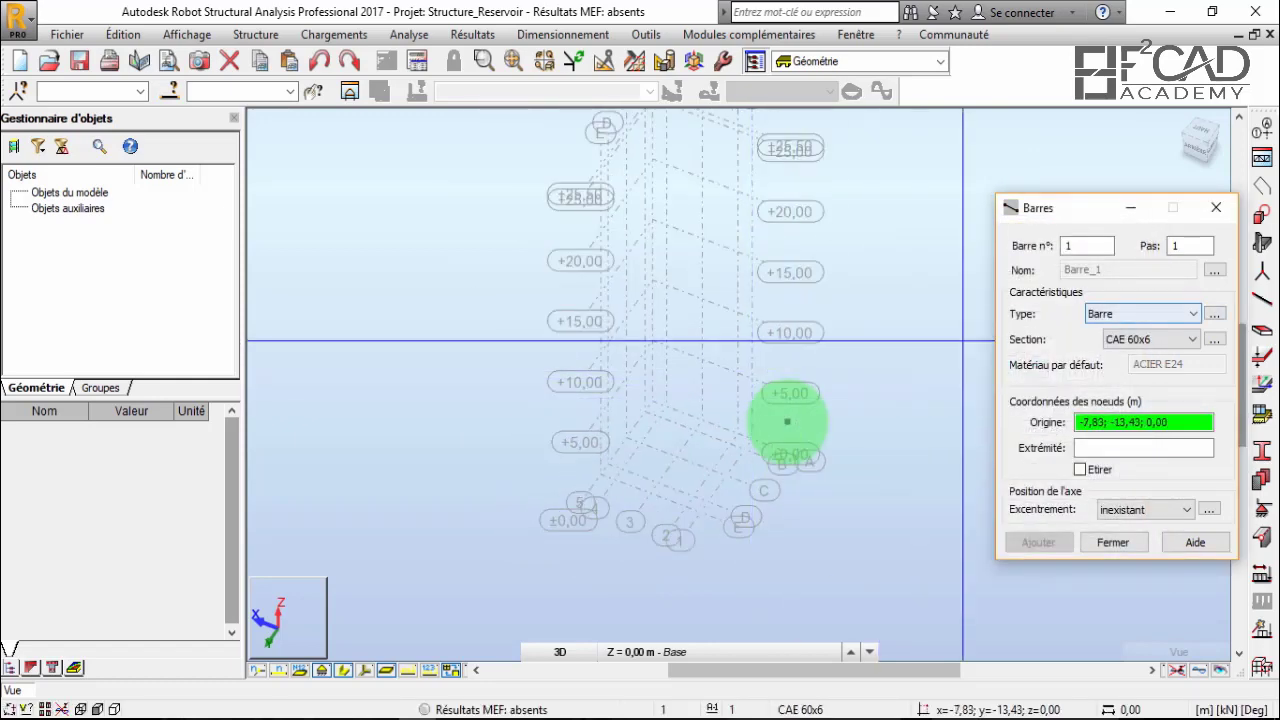
scroll(787, 421, up, 3)
scroll(787, 421, up, 3)
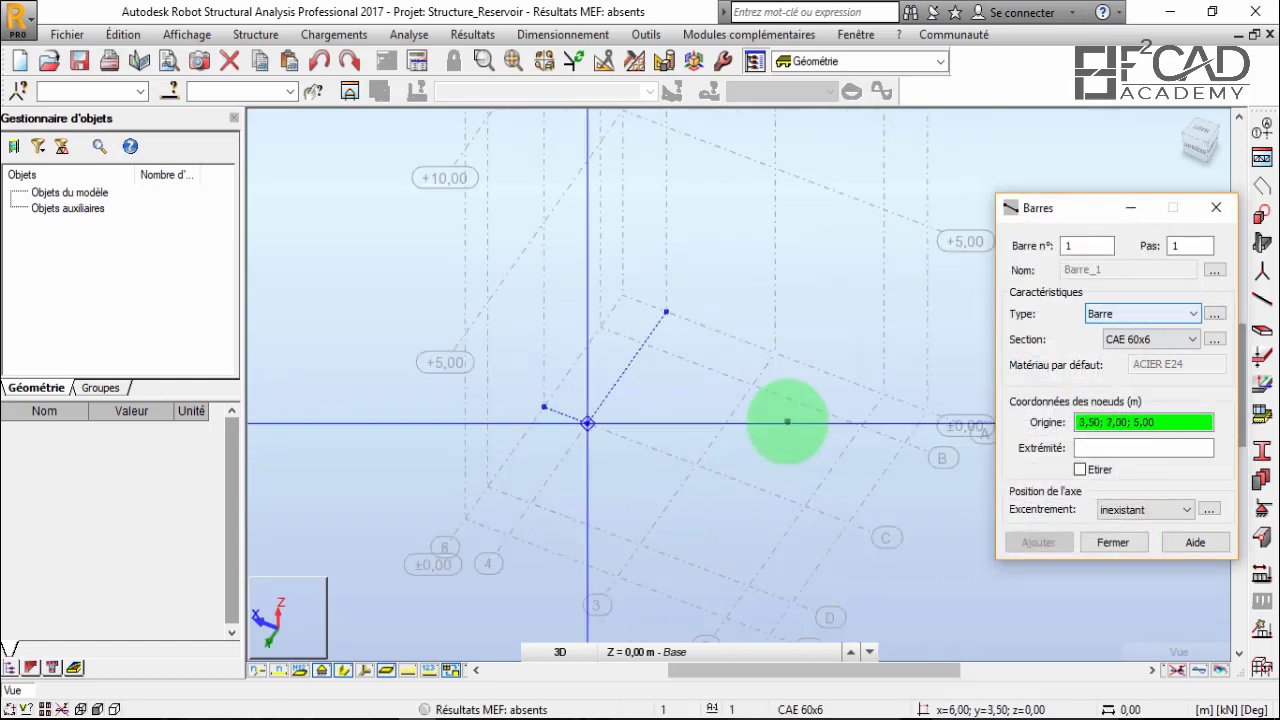
scroll(787, 421, down, 5)
scroll(787, 421, up, 1)
scroll(787, 421, up, 2)
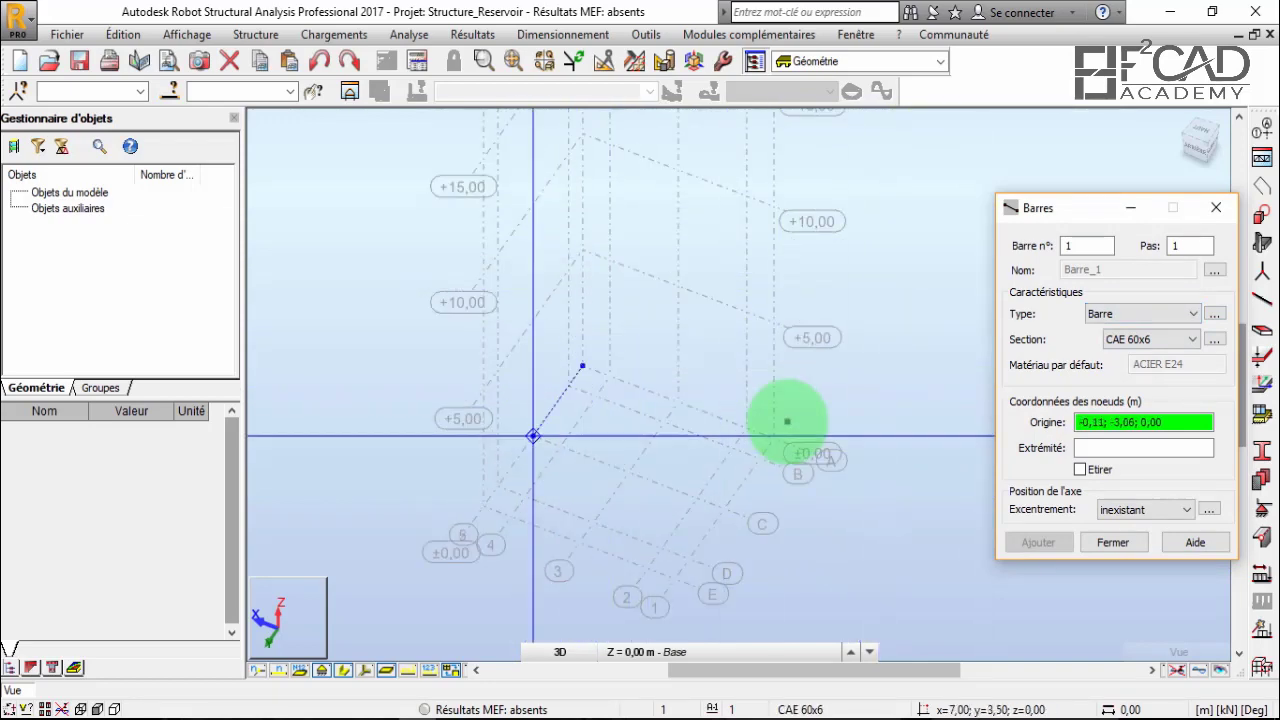
click(1143, 313)
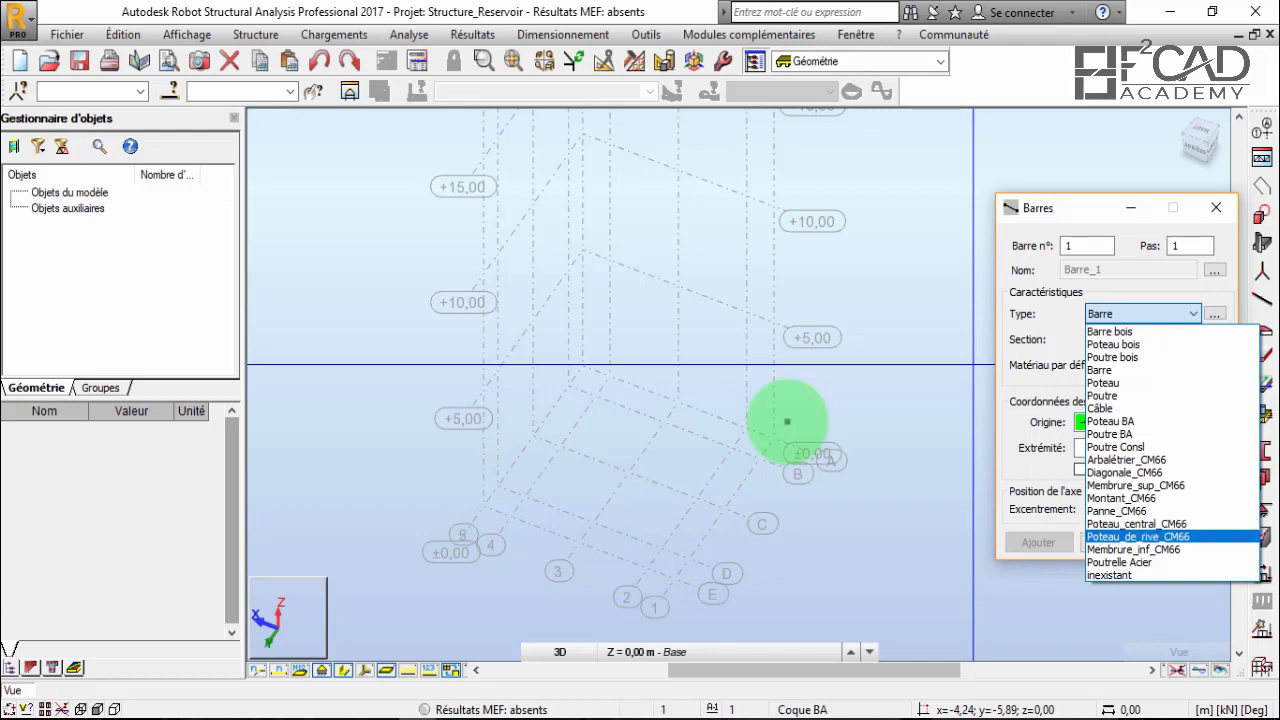
click(1115, 537)
scroll(675, 275, down, 2)
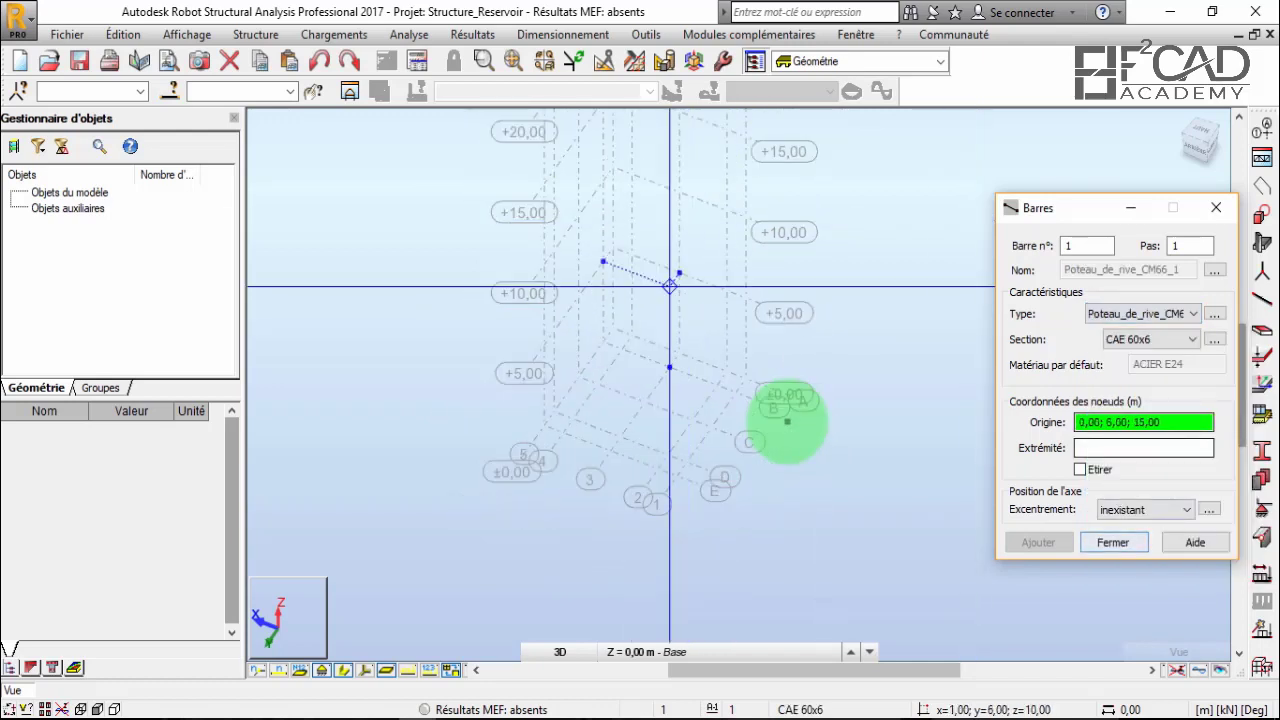
scroll(685, 381, up, 1)
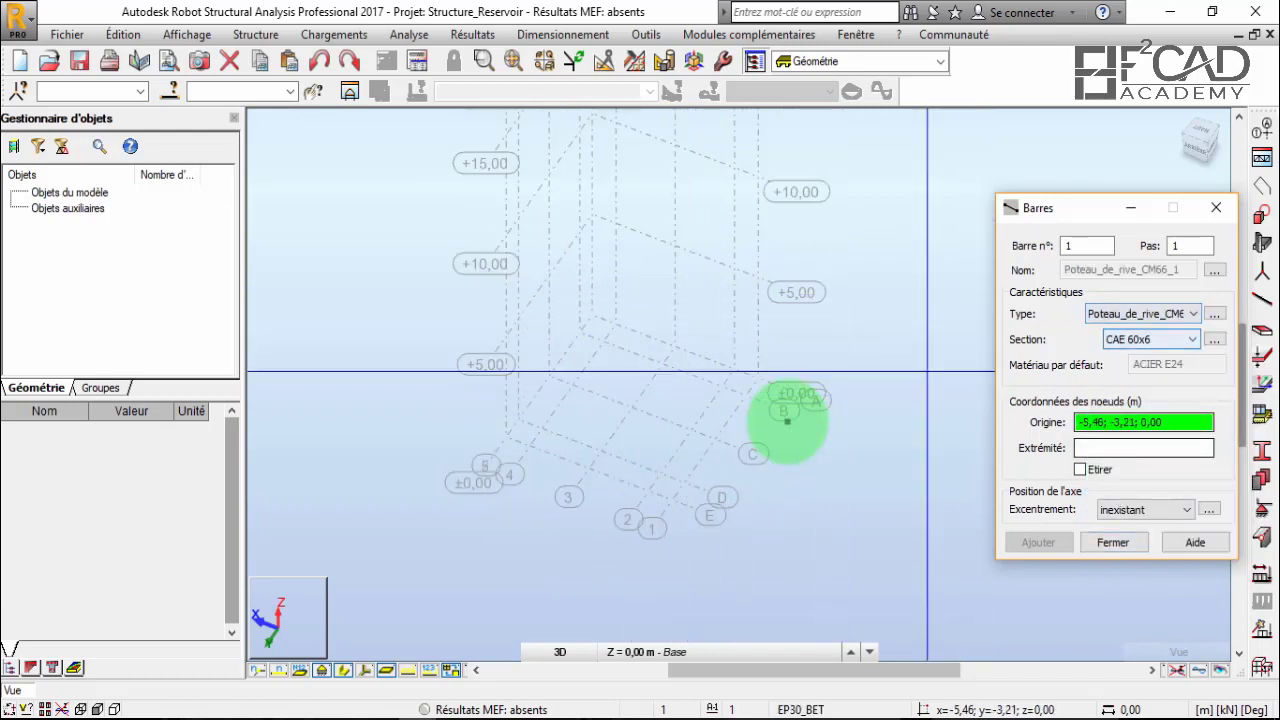
click(1190, 339)
click(1150, 382)
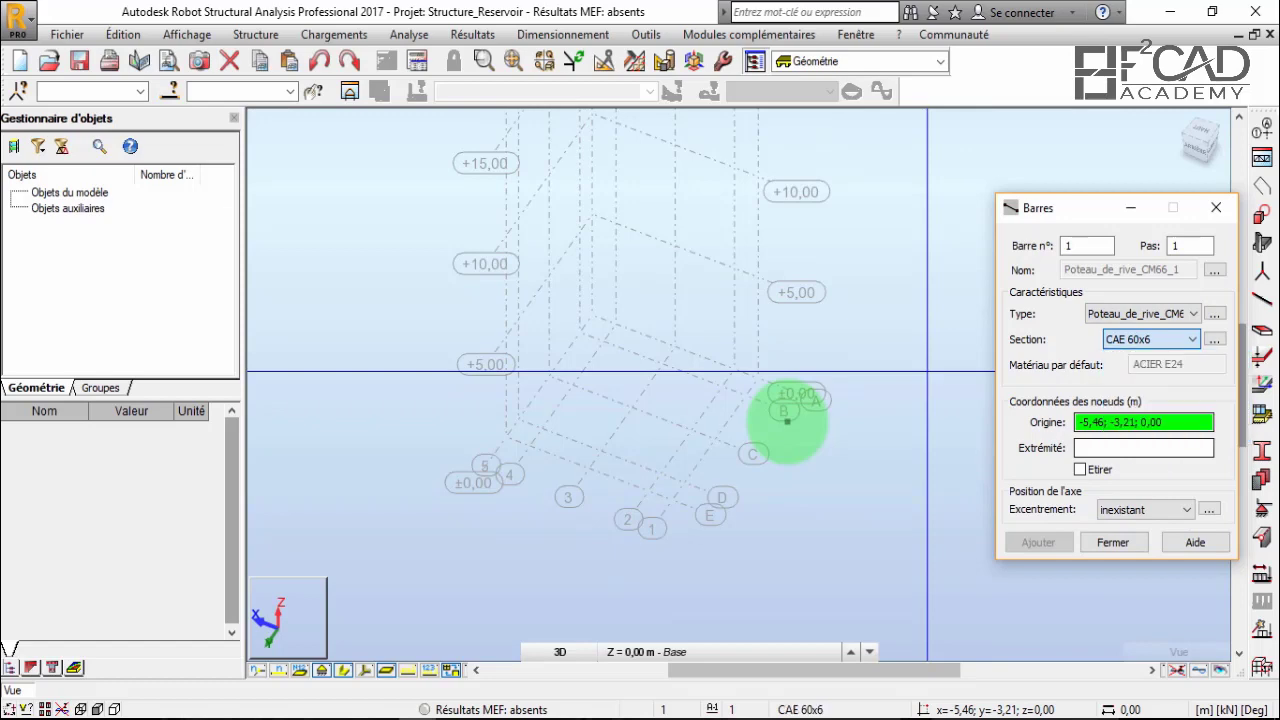
scroll(705, 446, down, 2)
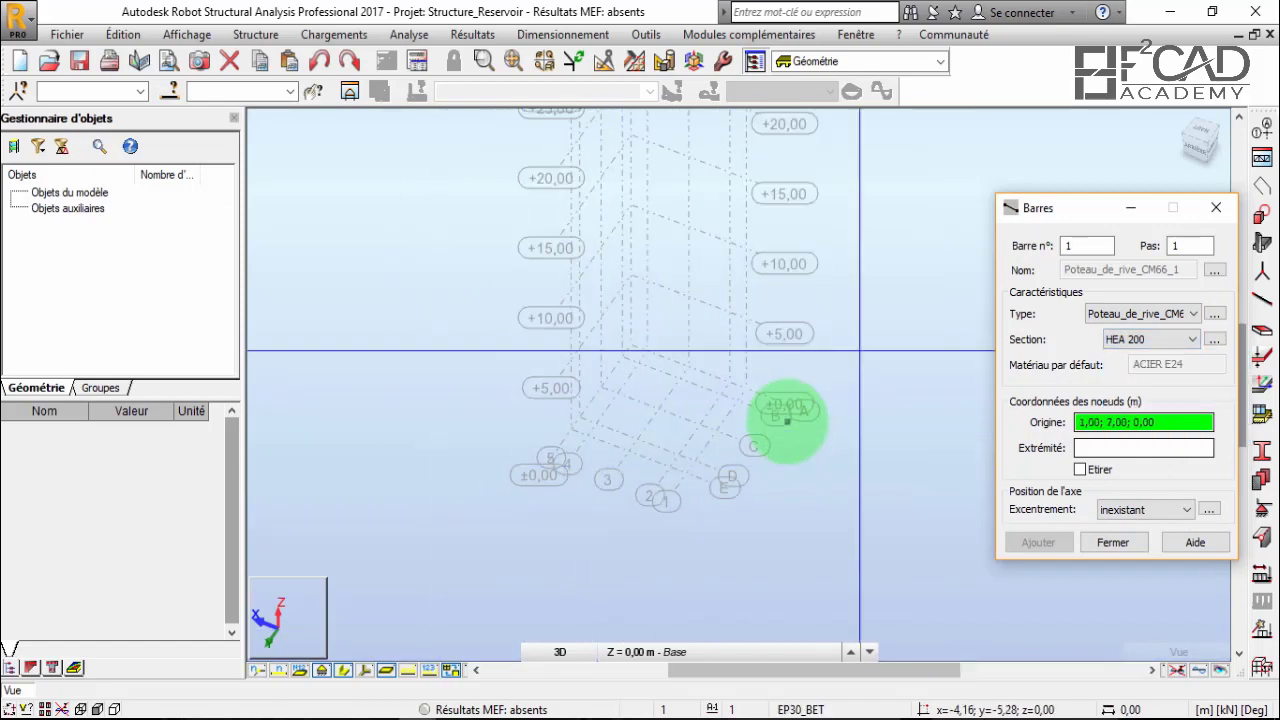
scroll(787, 421, up, 3)
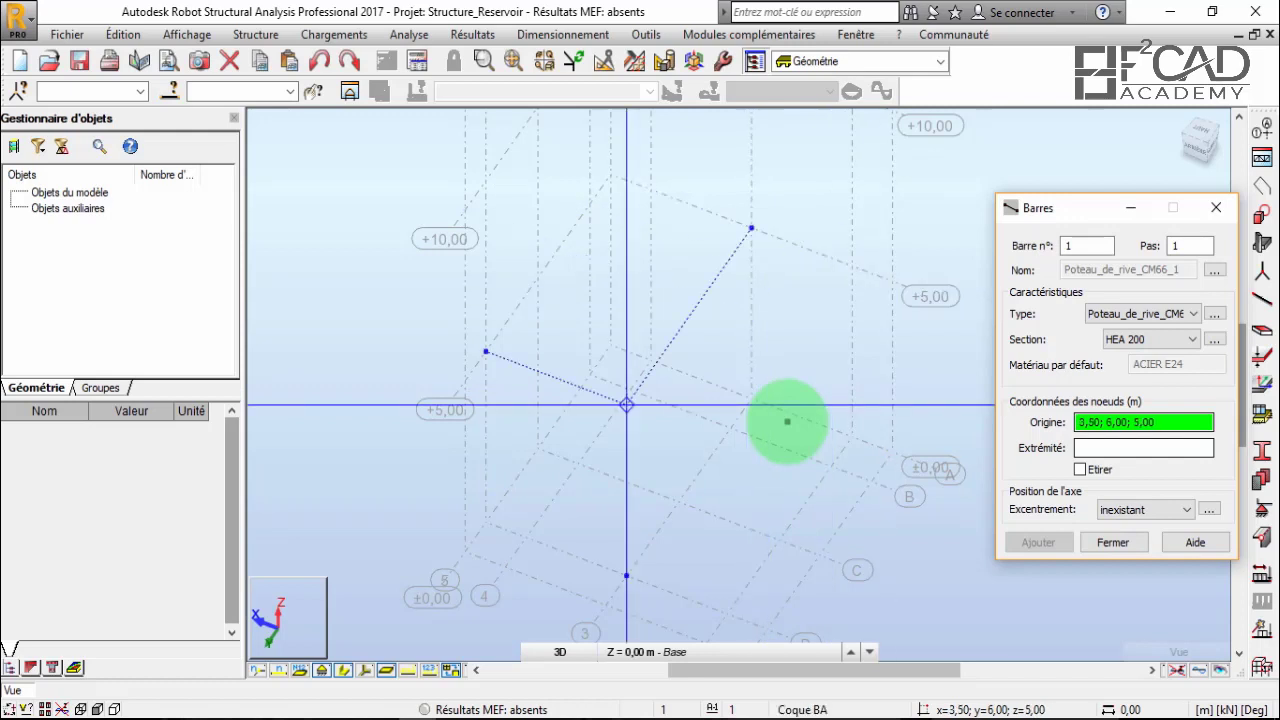
click(787, 421)
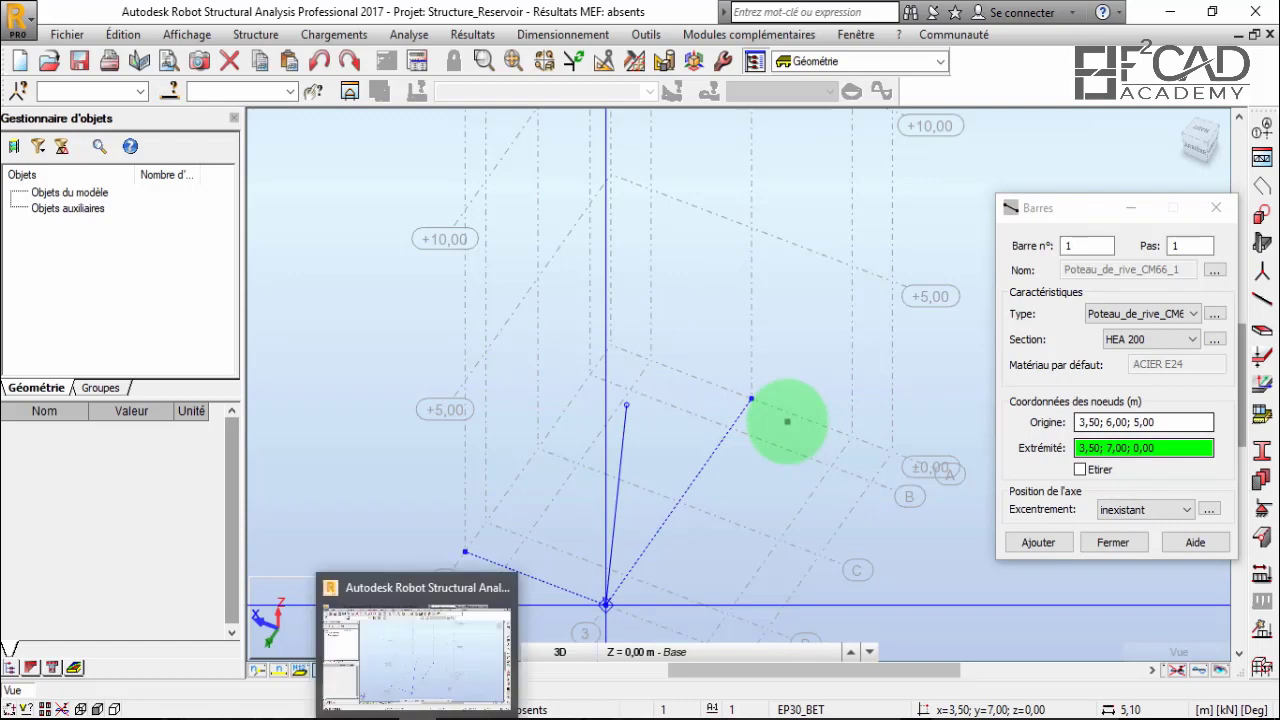
Switch to OneNote and delete all sketches and notes on the page.
click(530, 718)
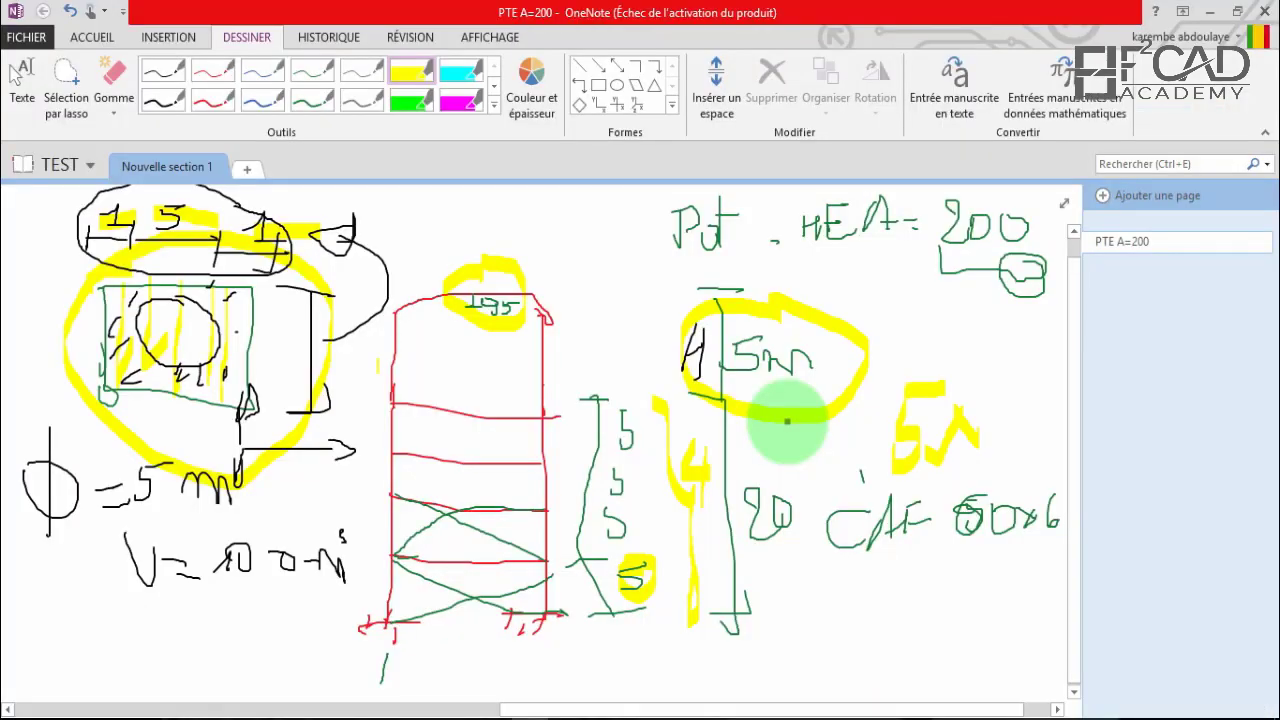
click(378, 366)
click(376, 400)
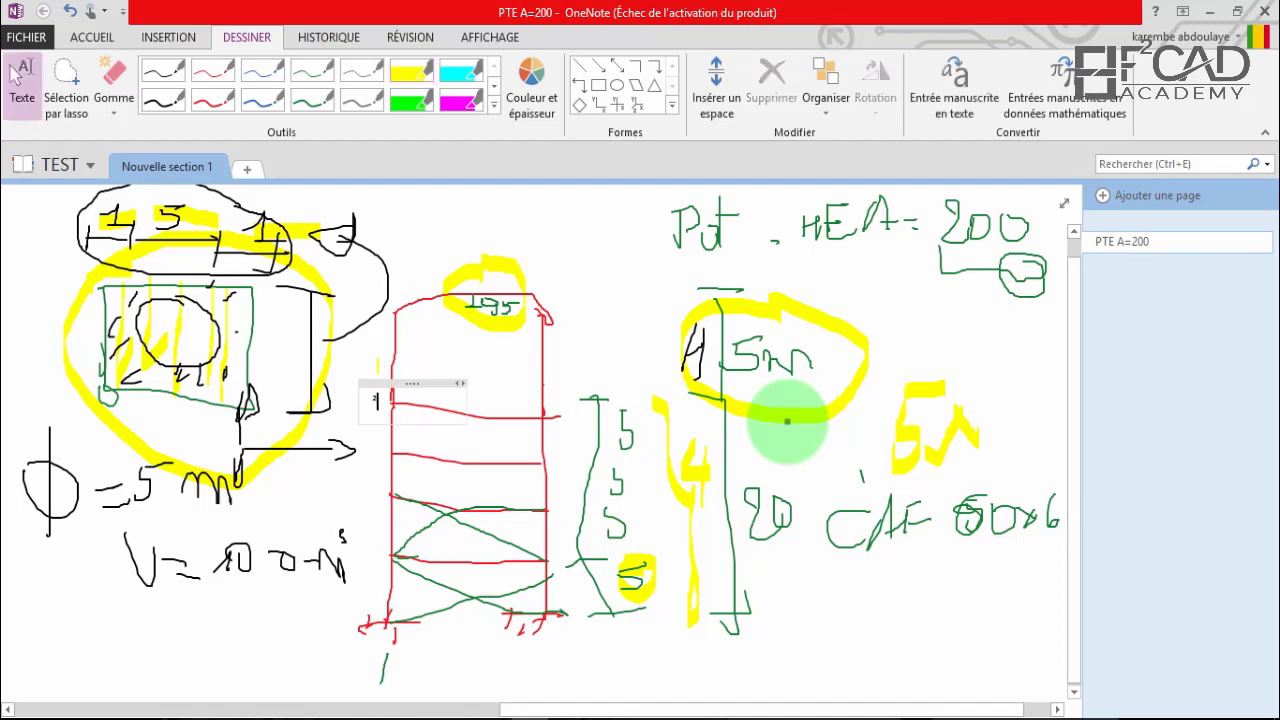
text(2)
click(444, 321)
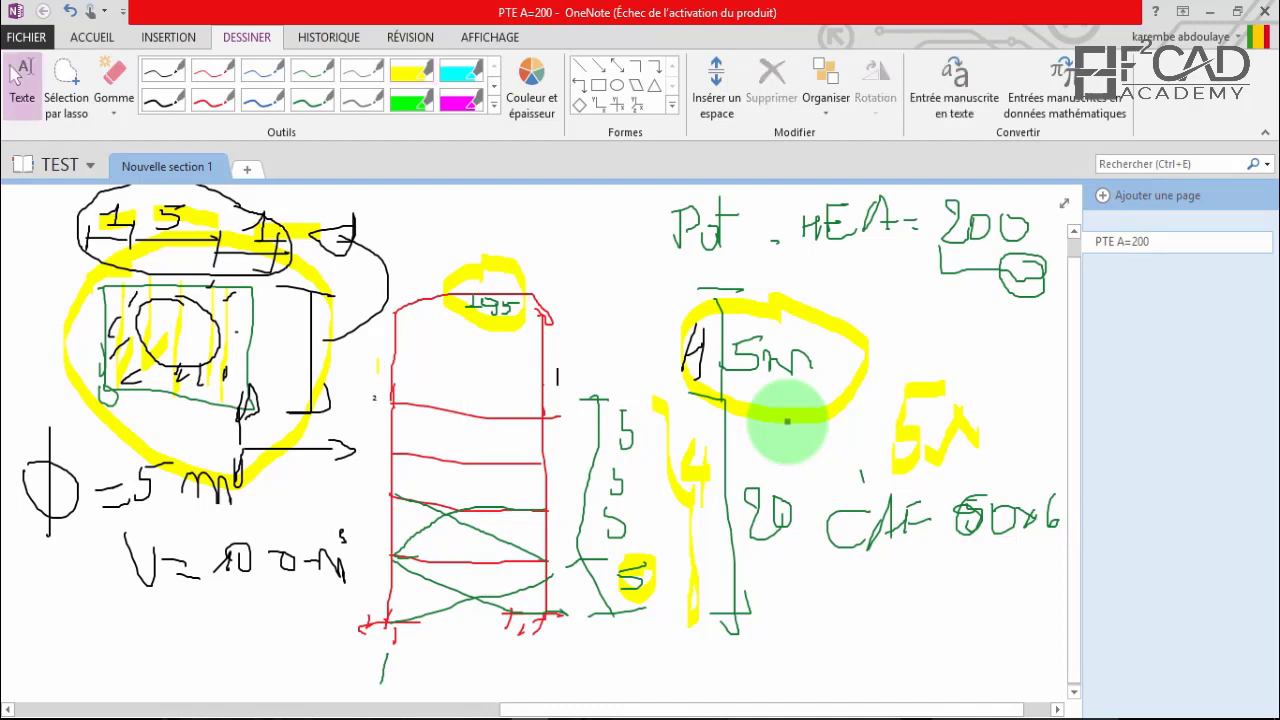
key(ctrl+a)
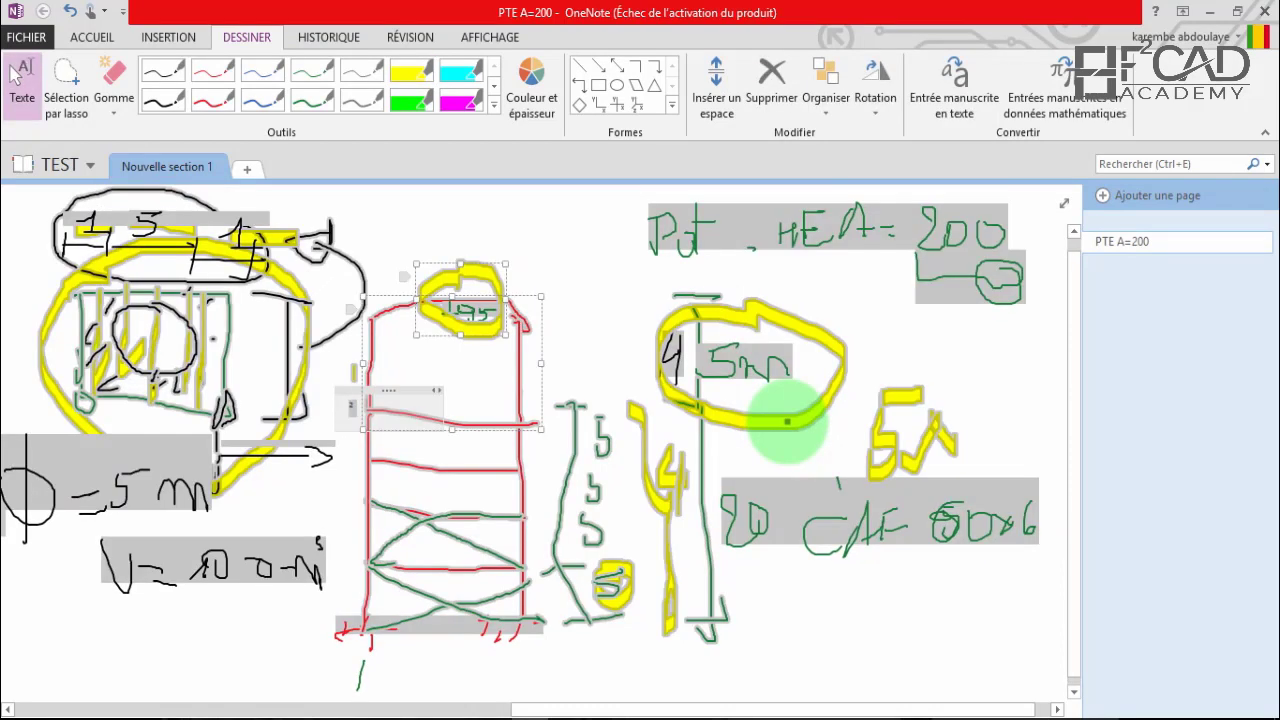
key(Delete)
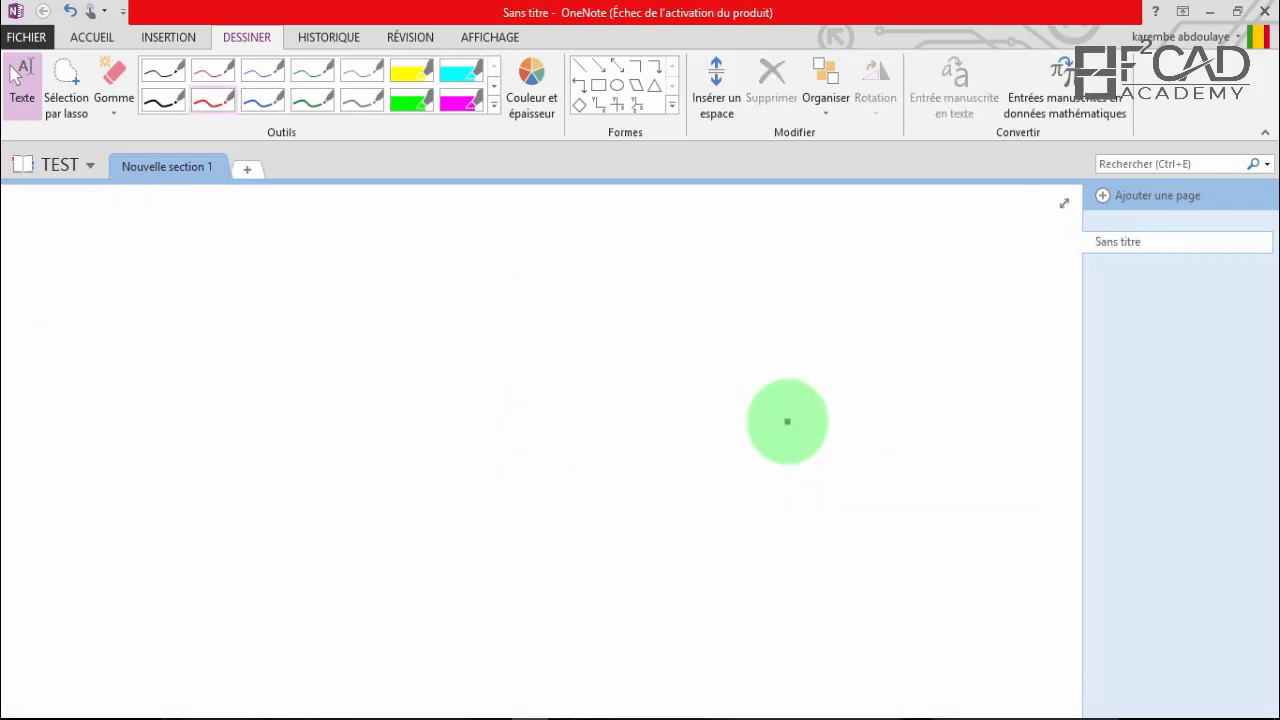
Sketch the tank's rectangular plan and circular outline in green, with a red line across the plan near each end.
drag(310, 408, 308, 530)
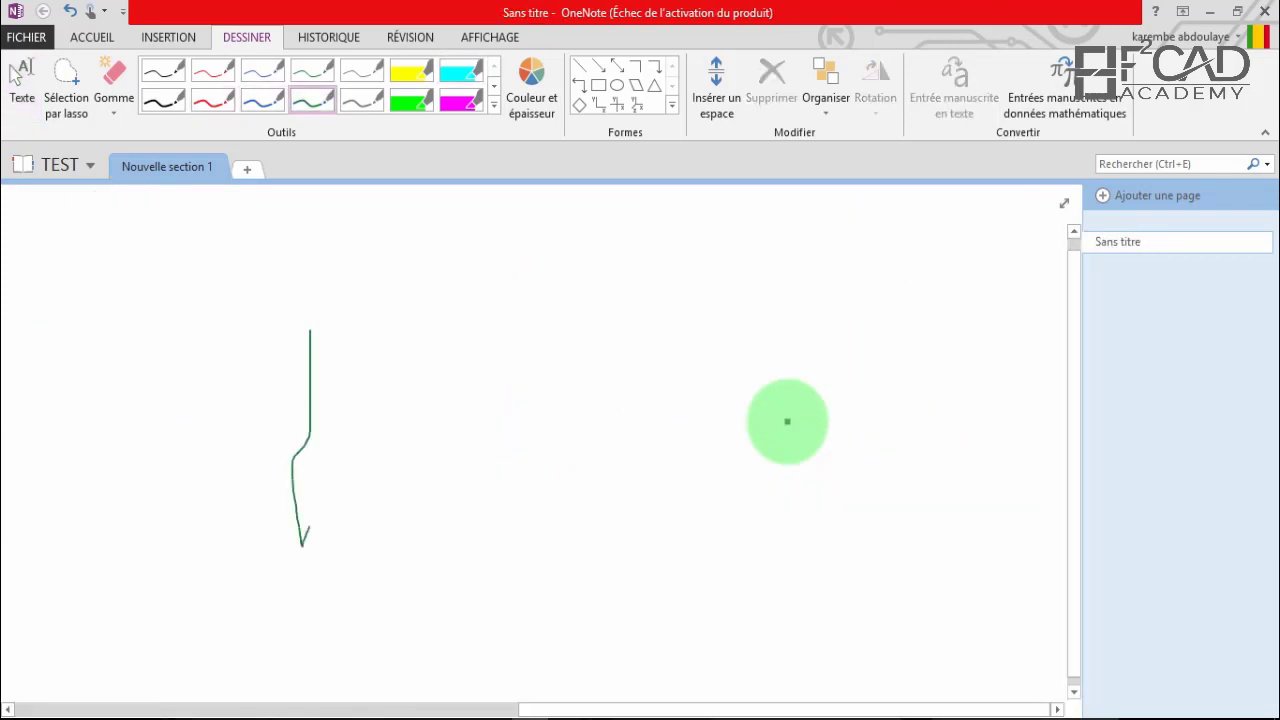
drag(424, 257, 452, 450)
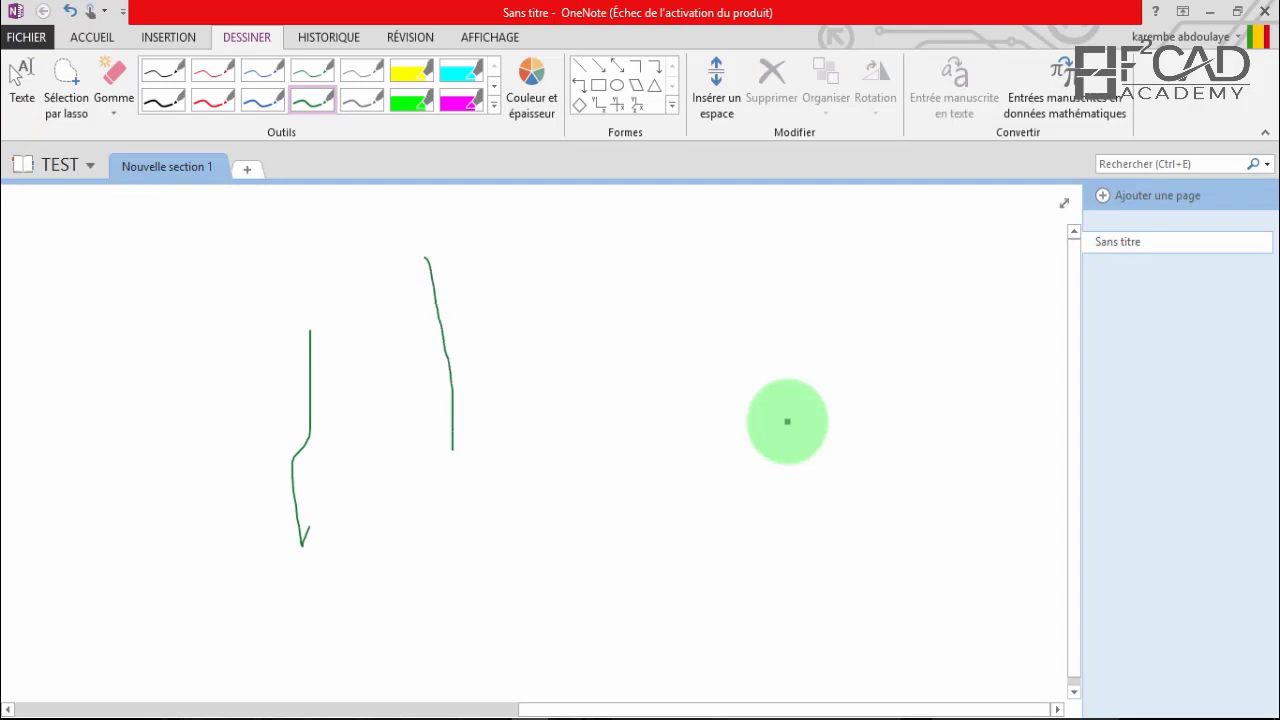
mouse_move(418, 255)
mouse_down()
mouse_move(758, 254)
mouse_move(809, 458)
mouse_move(636, 490)
mouse_move(455, 481)
mouse_up()
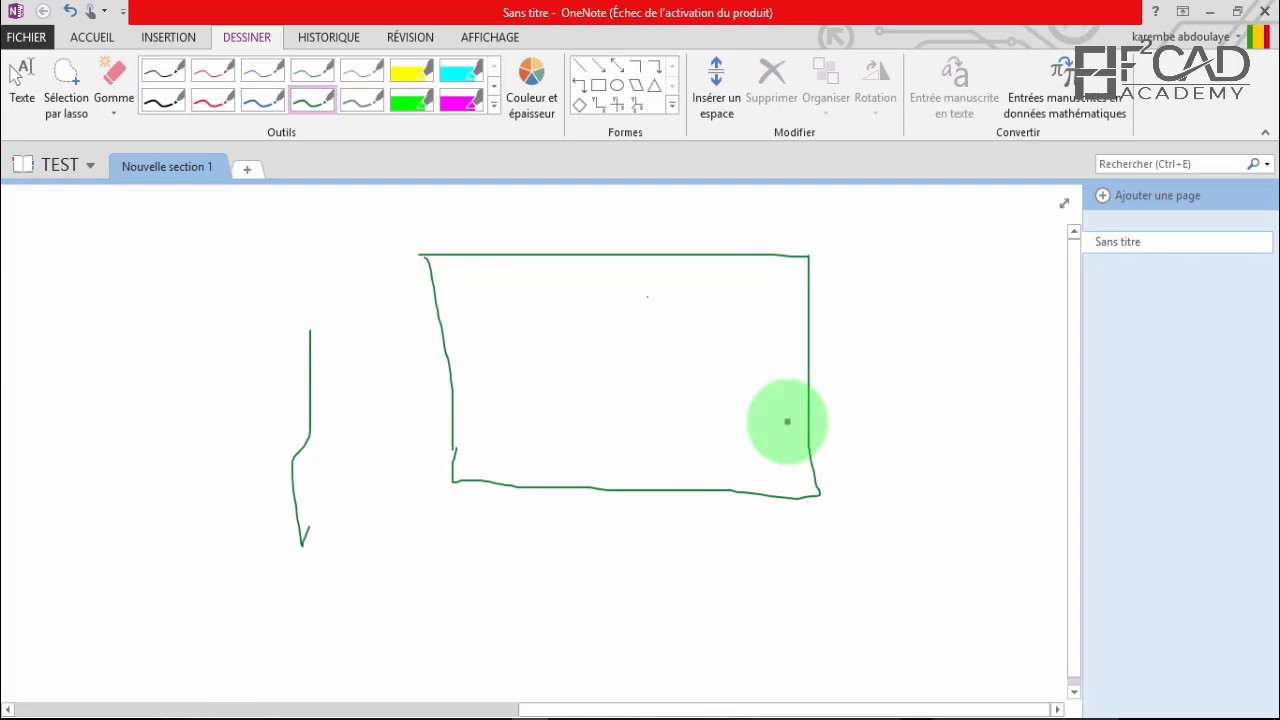
mouse_move(570, 342)
mouse_down()
mouse_move(652, 466)
mouse_move(748, 376)
mouse_up()
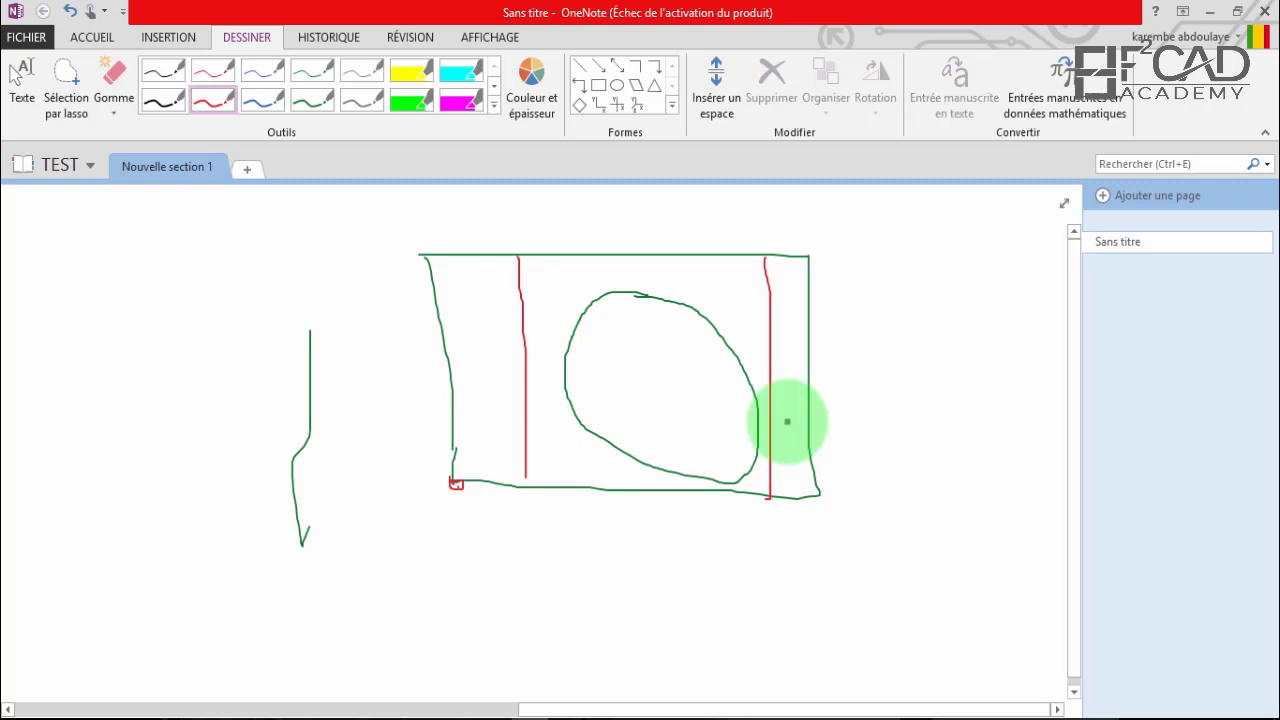
Write the spacings 1, 5 and 1 in red below the plan sketch.
mouse_move(455, 540)
mouse_down()
mouse_move(540, 548)
mouse_move(508, 530)
mouse_move(540, 545)
mouse_up()
click(794, 522)
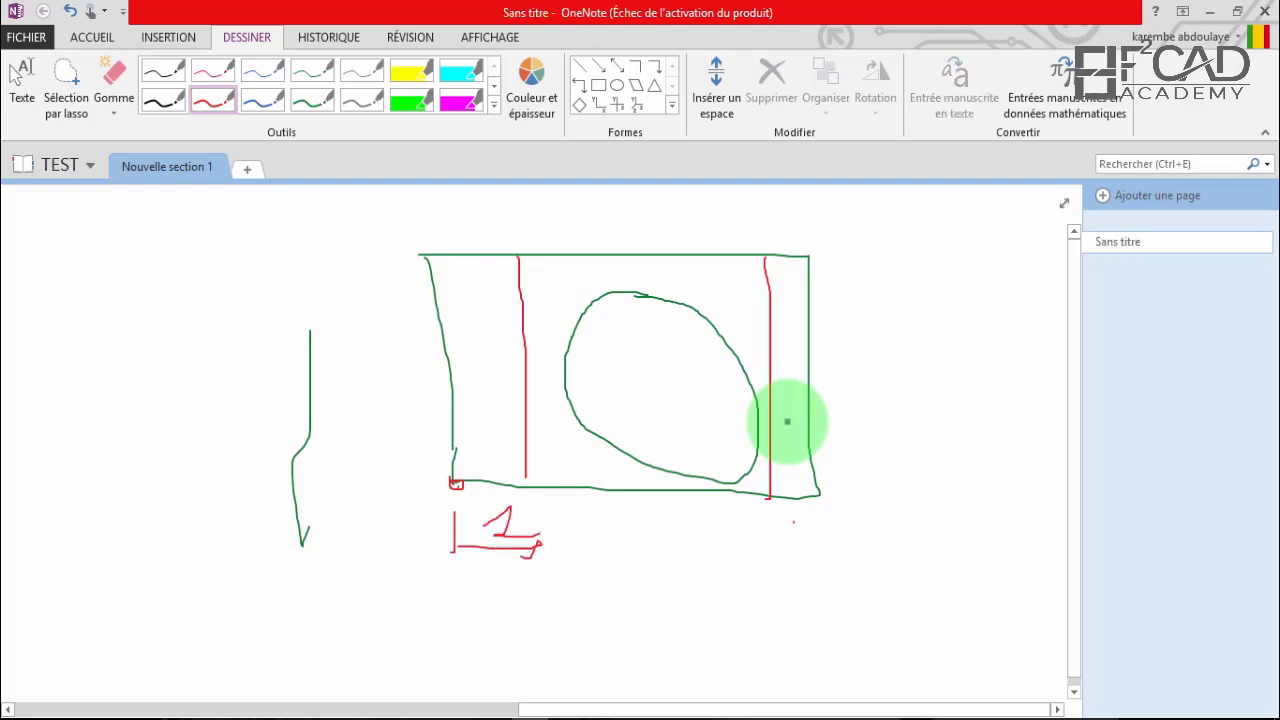
drag(806, 534, 824, 534)
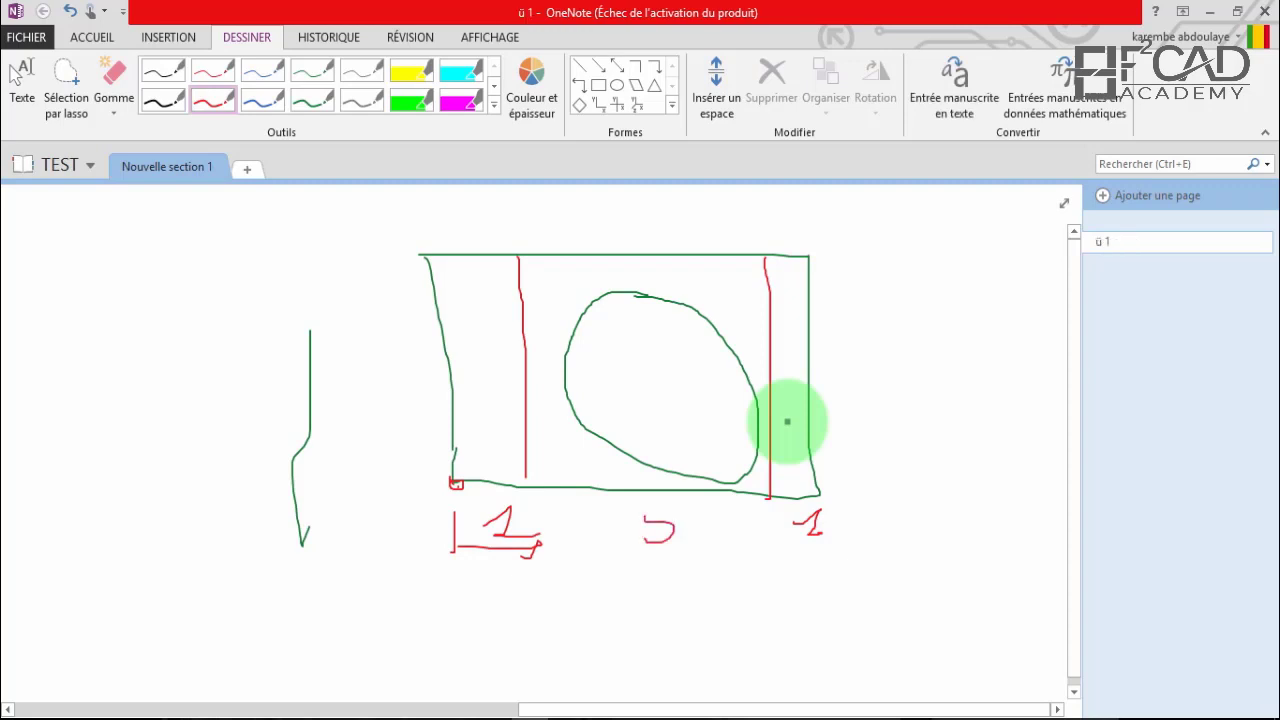
drag(649, 510, 687, 506)
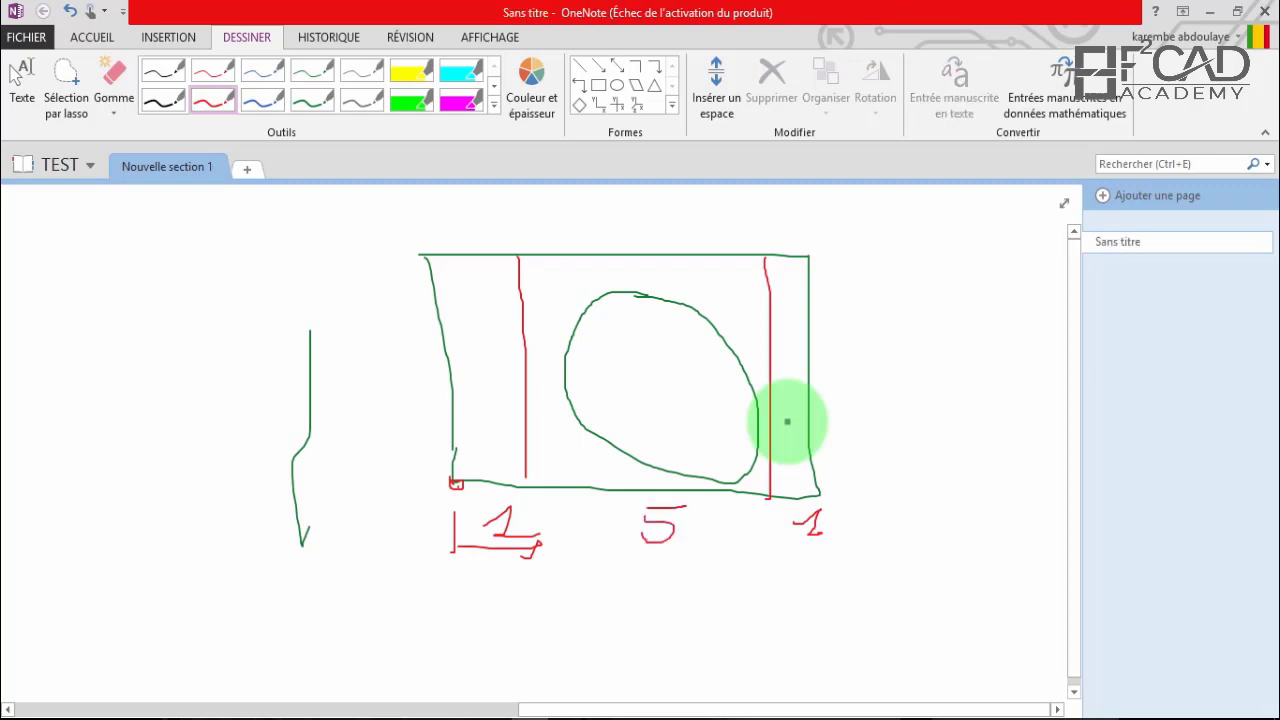
Mark the intermediate beams in red with three more lines across the plan, between the two outer red lines.
drag(593, 341, 579, 387)
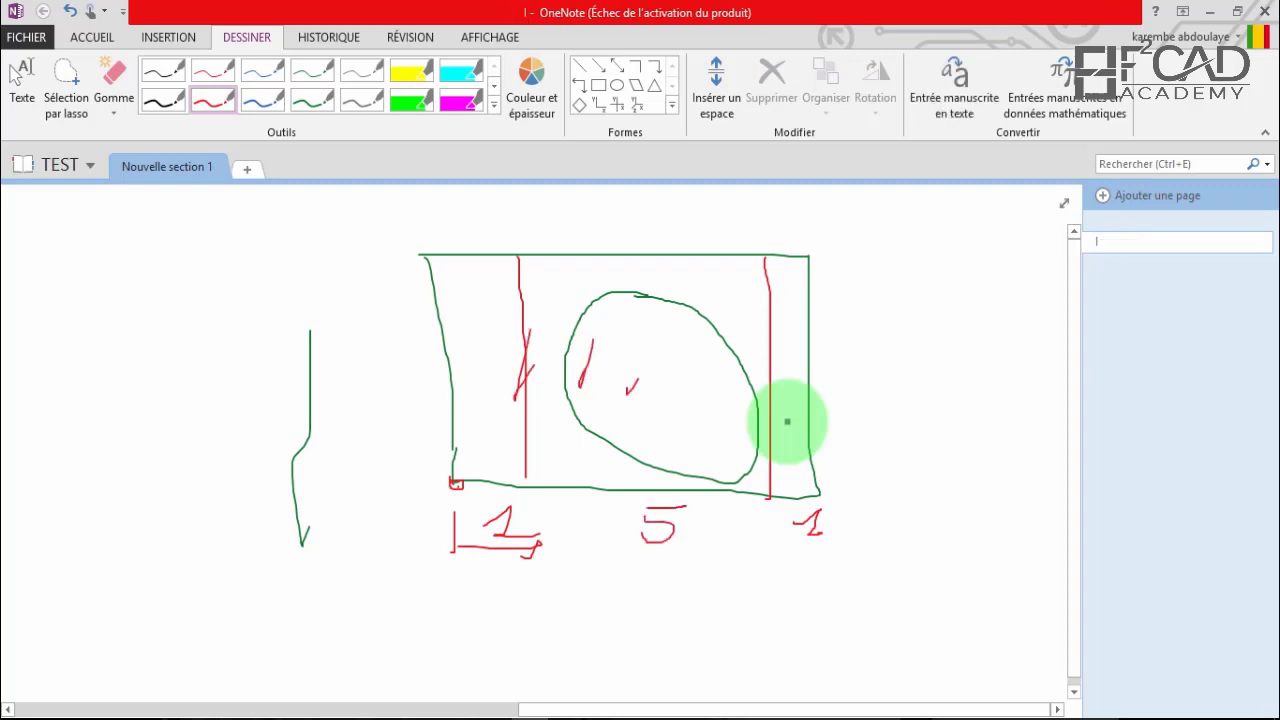
drag(570, 255, 618, 478)
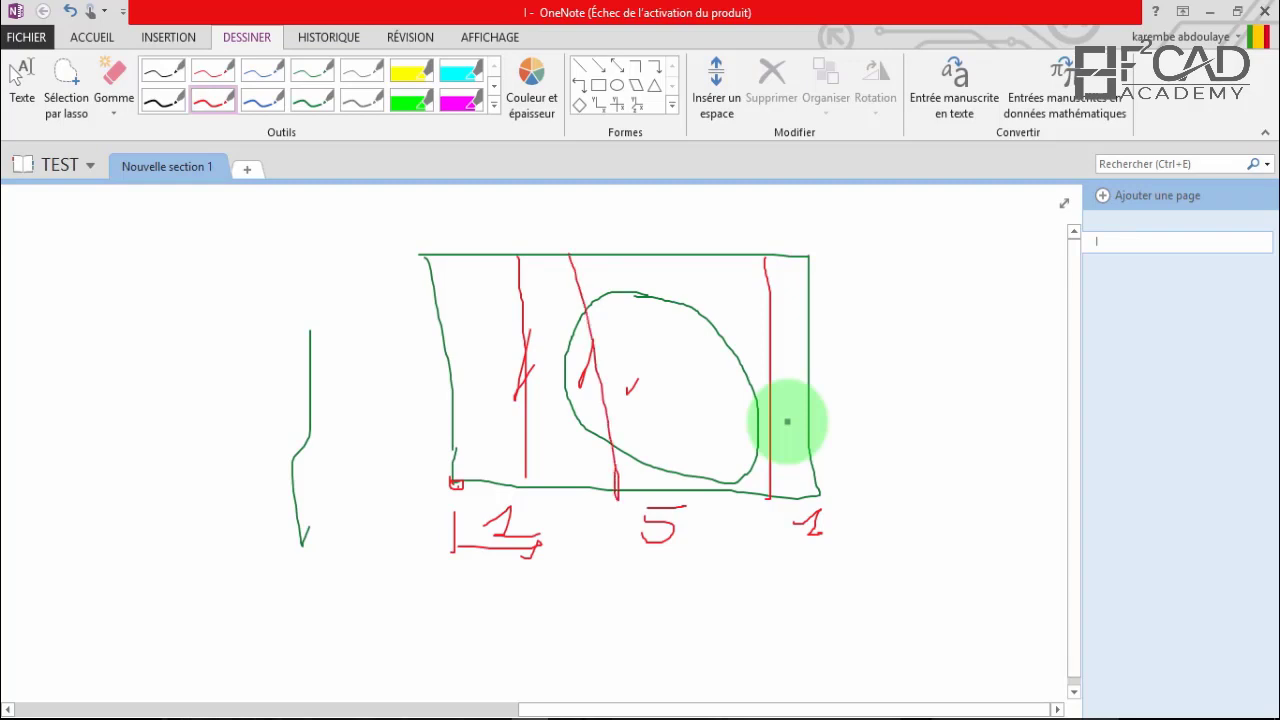
drag(665, 258, 687, 455)
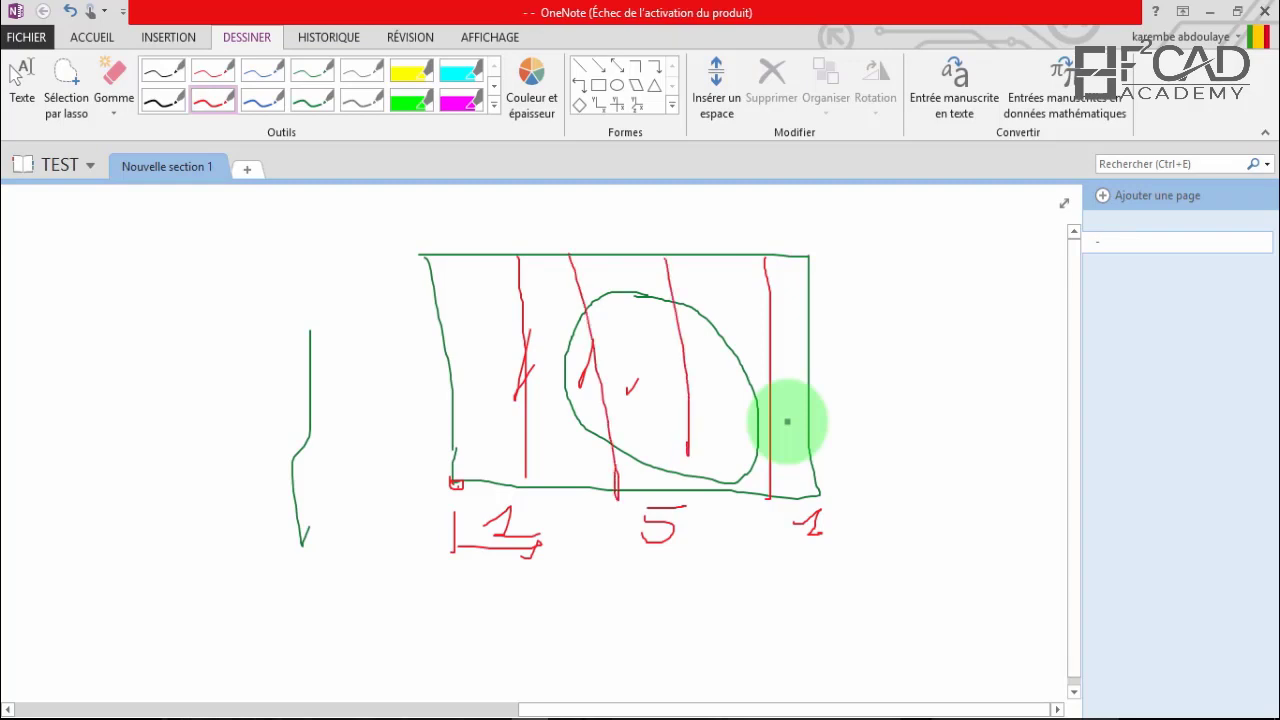
drag(727, 258, 757, 415)
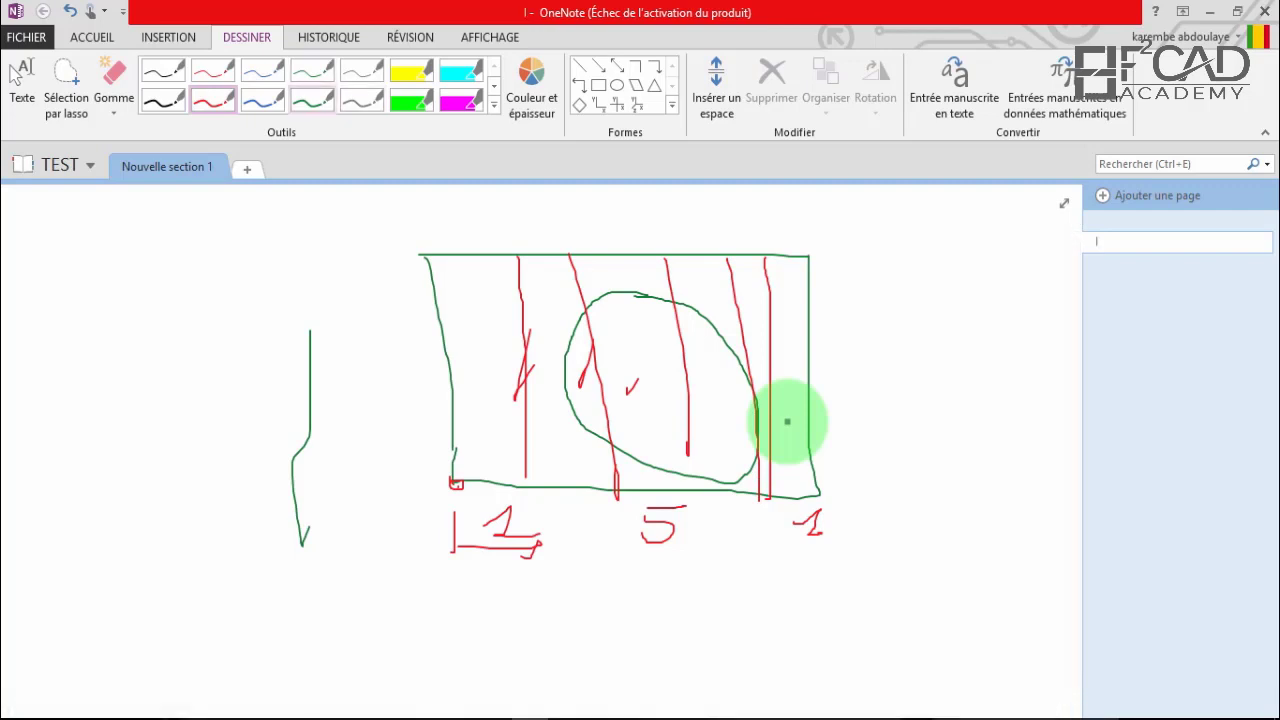
click(313, 99)
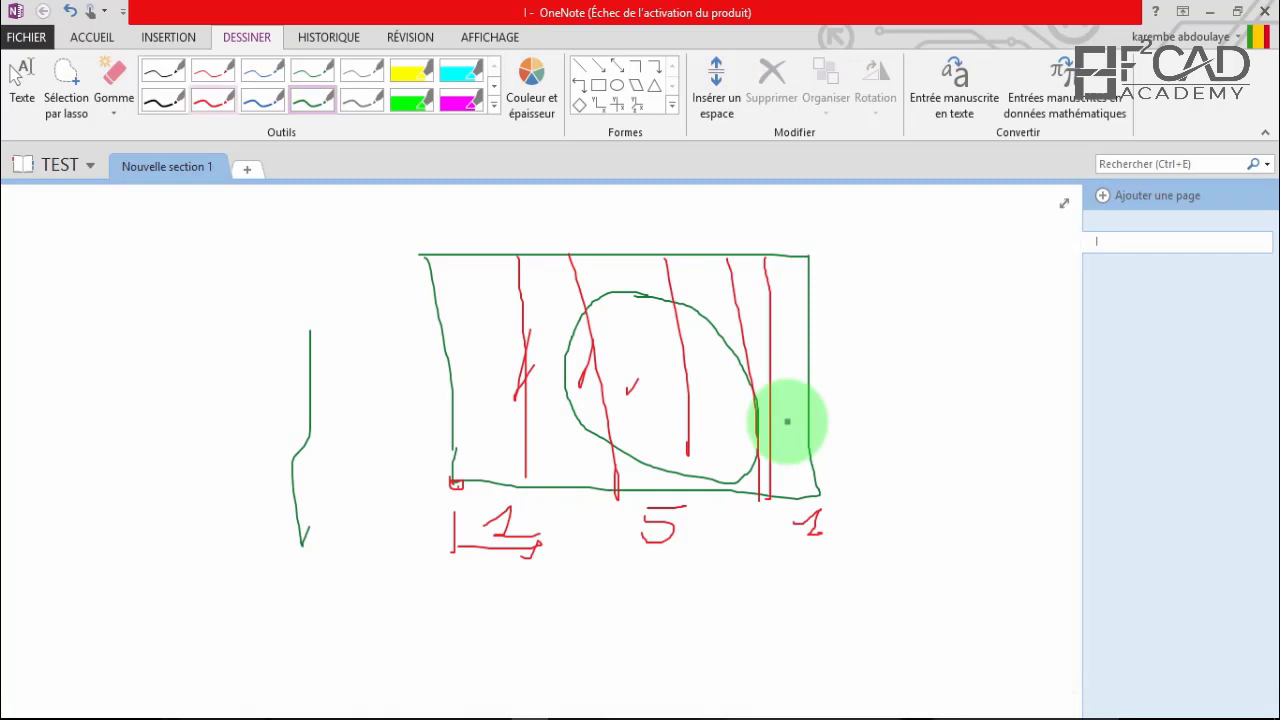
click(163, 100)
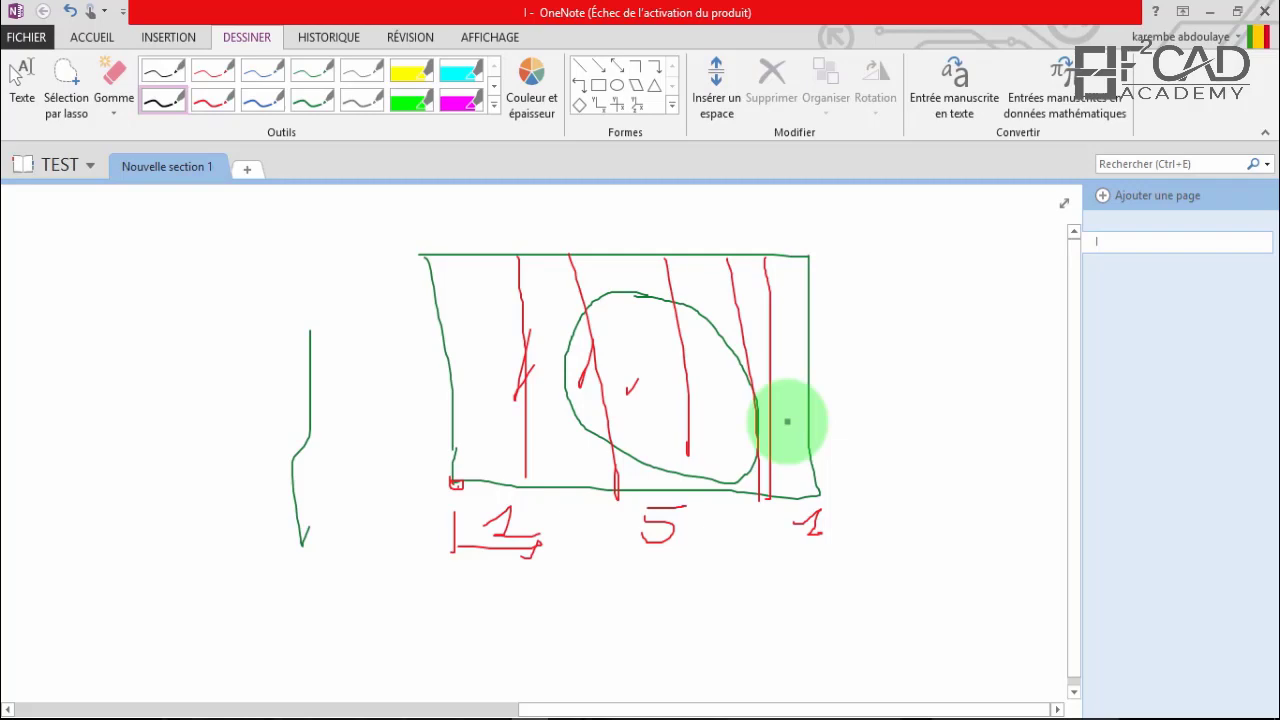
Switch back to Robot Structural Analysis and cancel the bar started at 3,50; 6,00; 5,00.
mouse_move(420, 716)
click(430, 650)
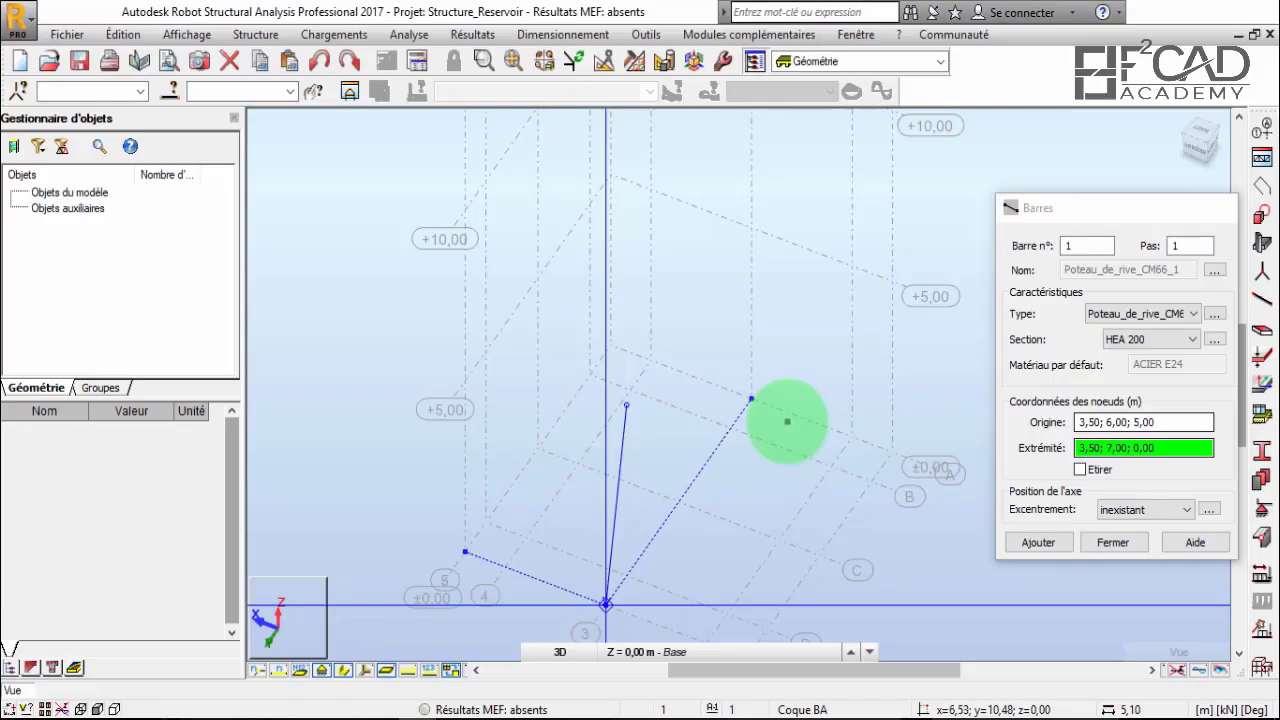
scroll(787, 421, up, 3)
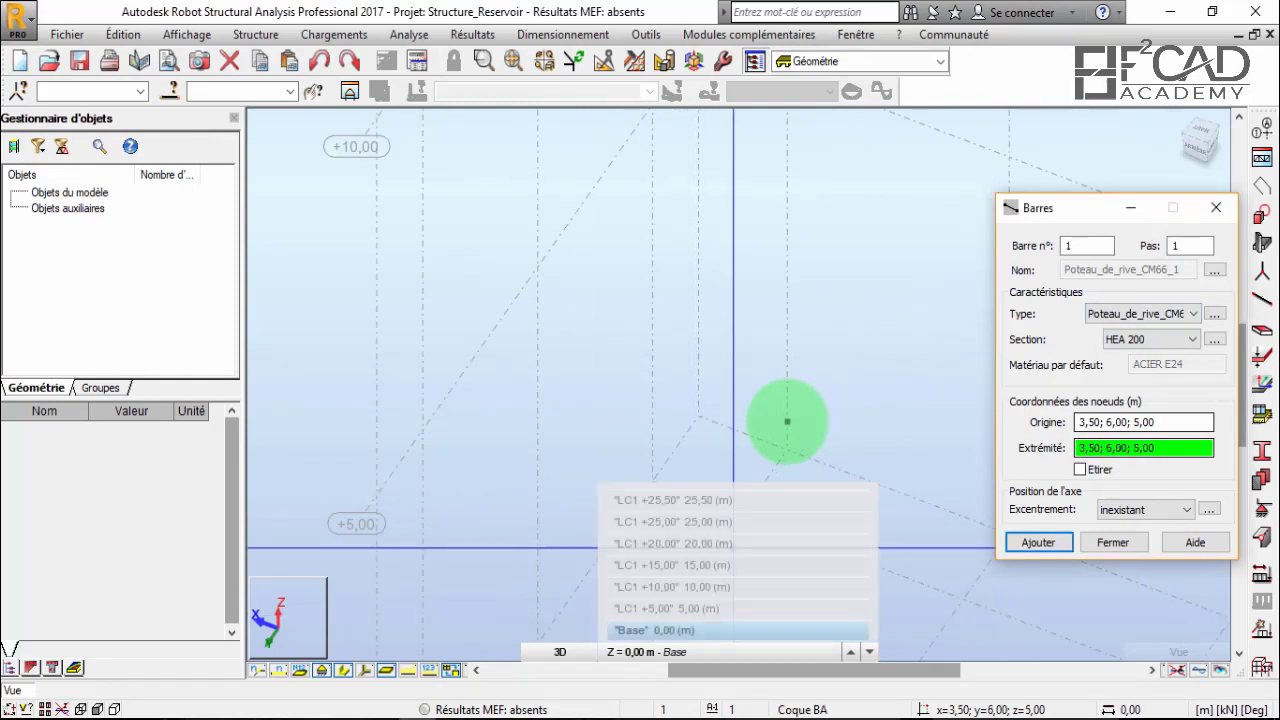
key(Escape)
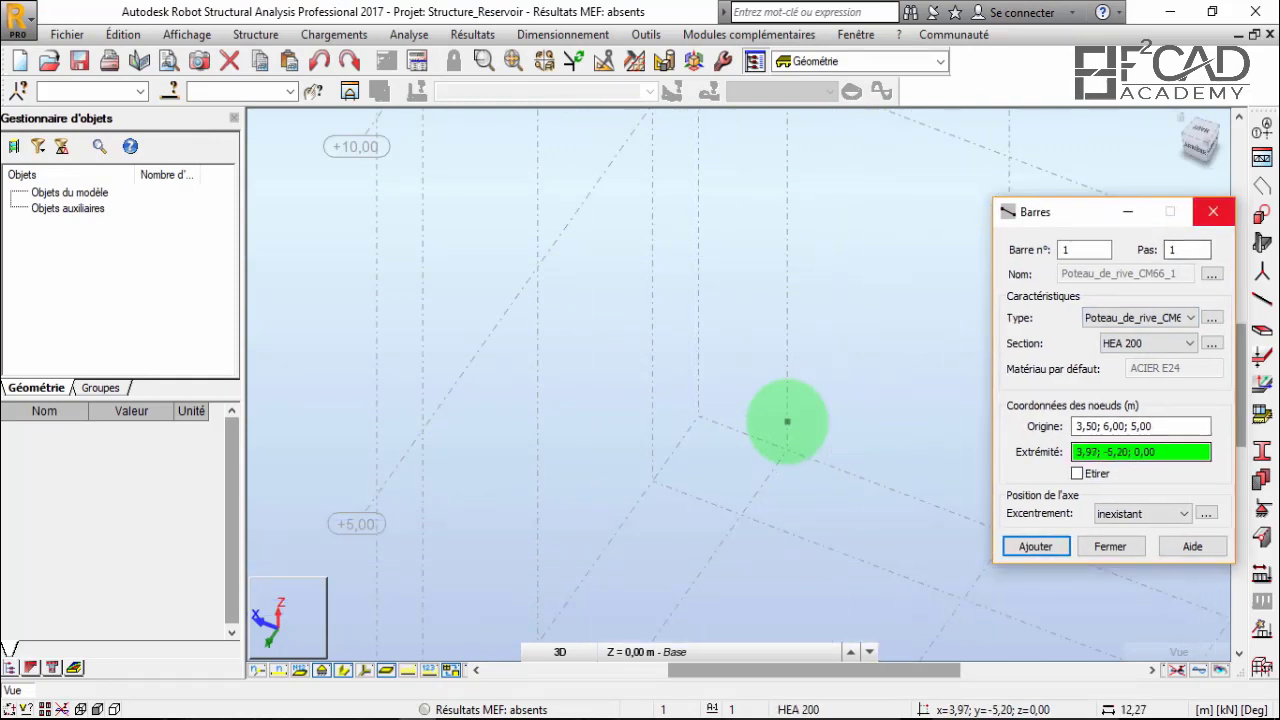
key(Escape)
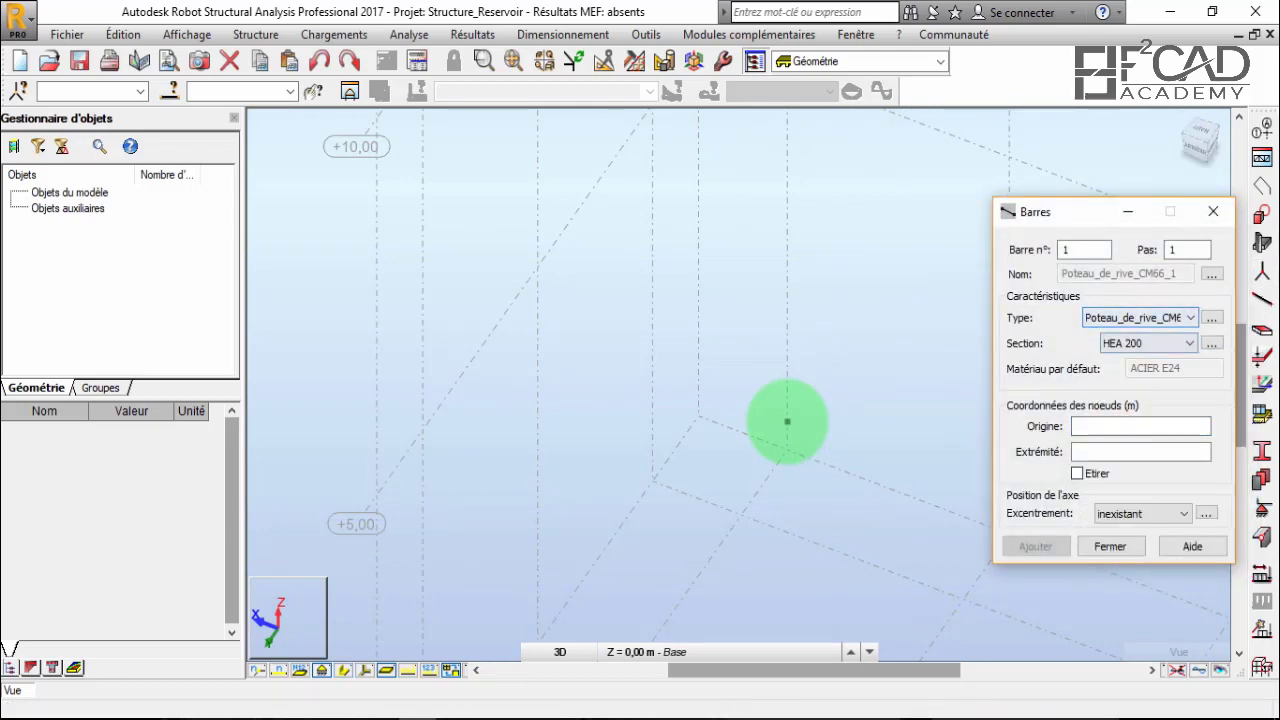
Draw the first HEA 200 edge column from 6,00; 1,00; 0,00 to 6,00; 1,00; 5,00.
click(787, 422)
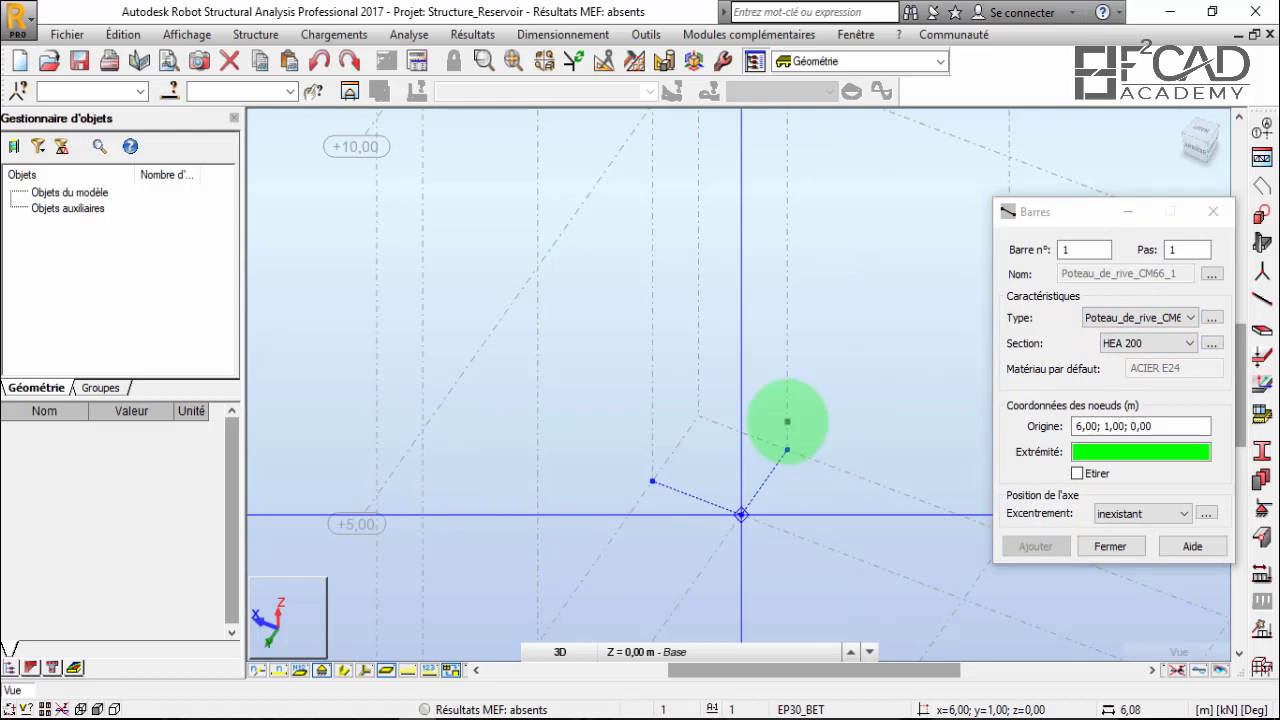
scroll(709, 300, down, 3)
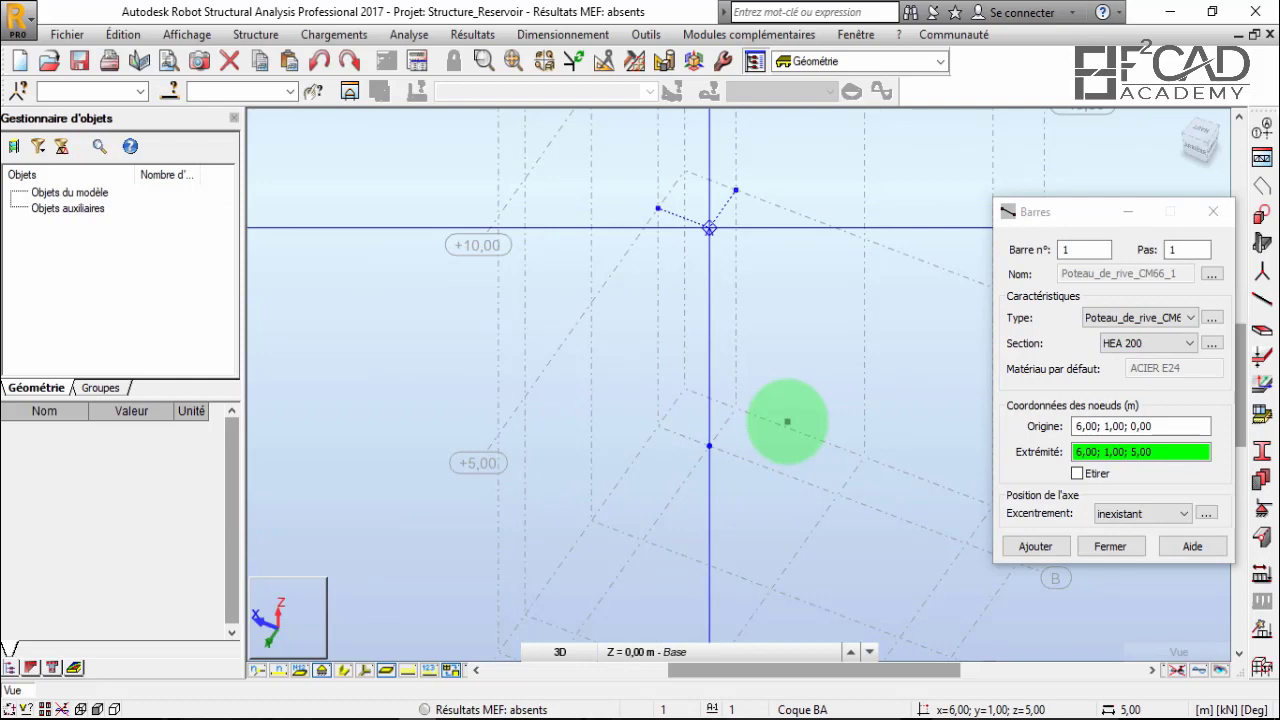
click(709, 228)
scroll(709, 386, down, 1)
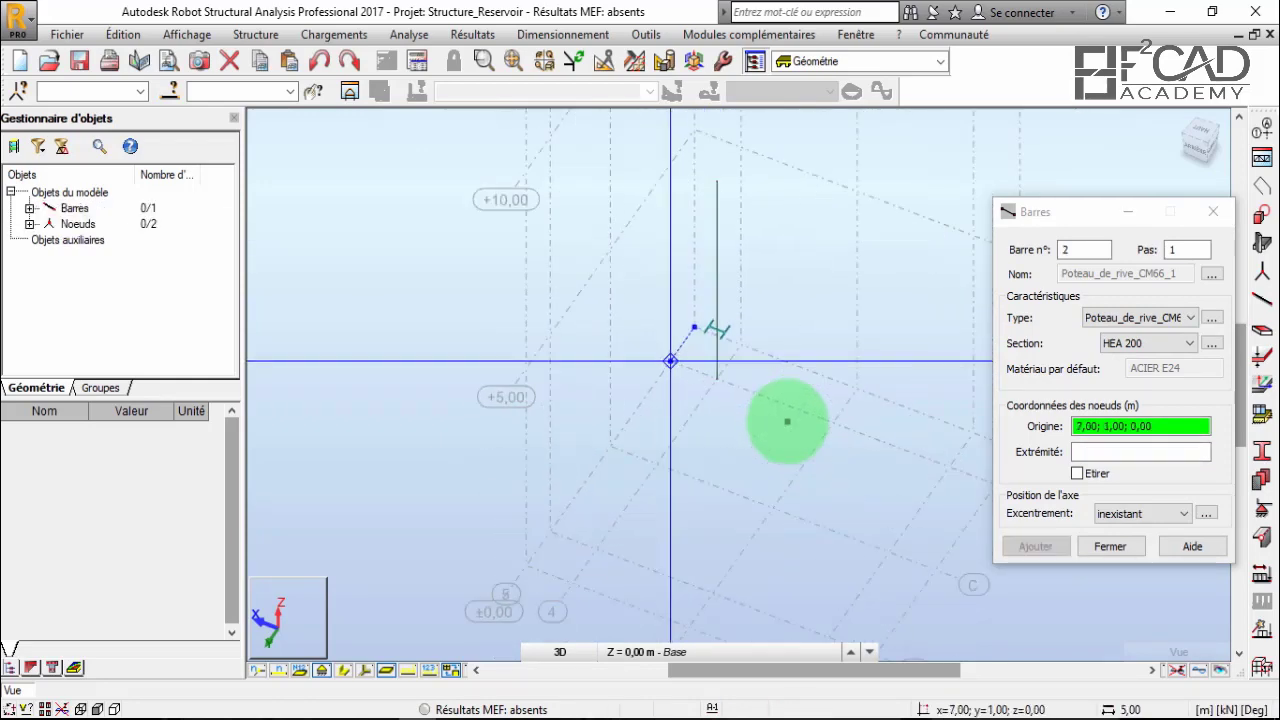
scroll(787, 422, up, 4)
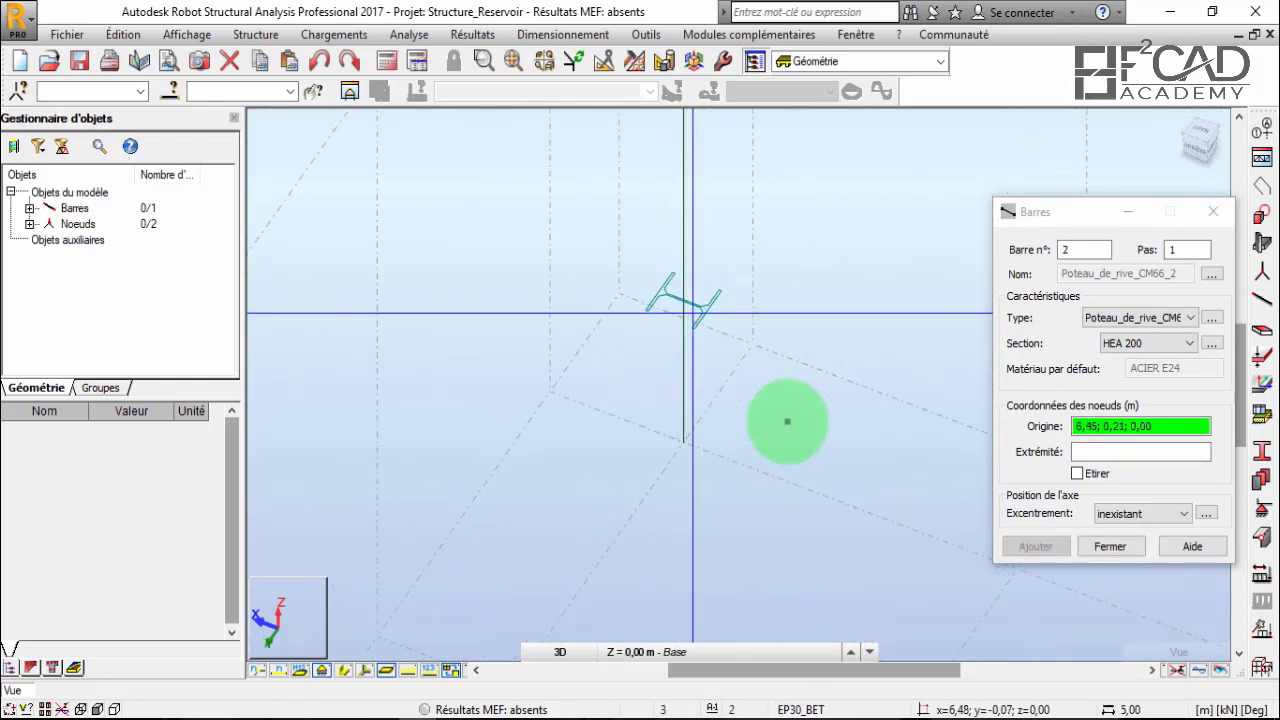
scroll(787, 422, up, 5)
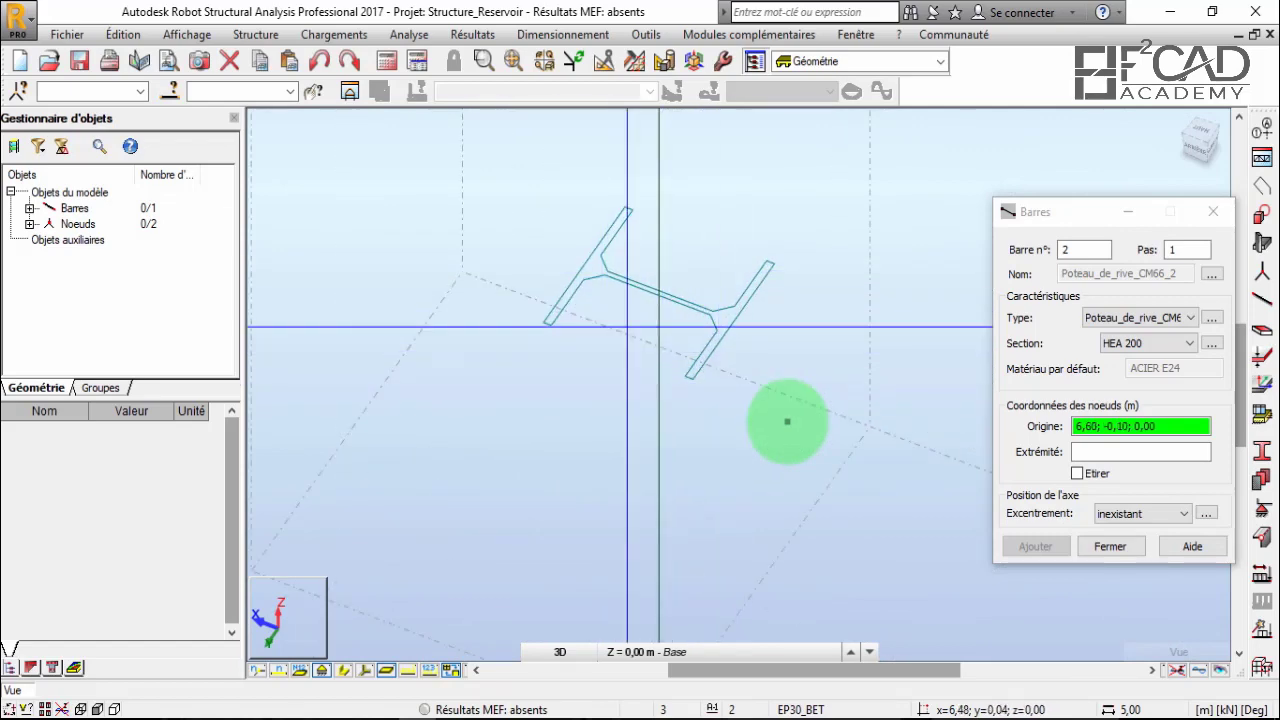
scroll(787, 422, down, 6)
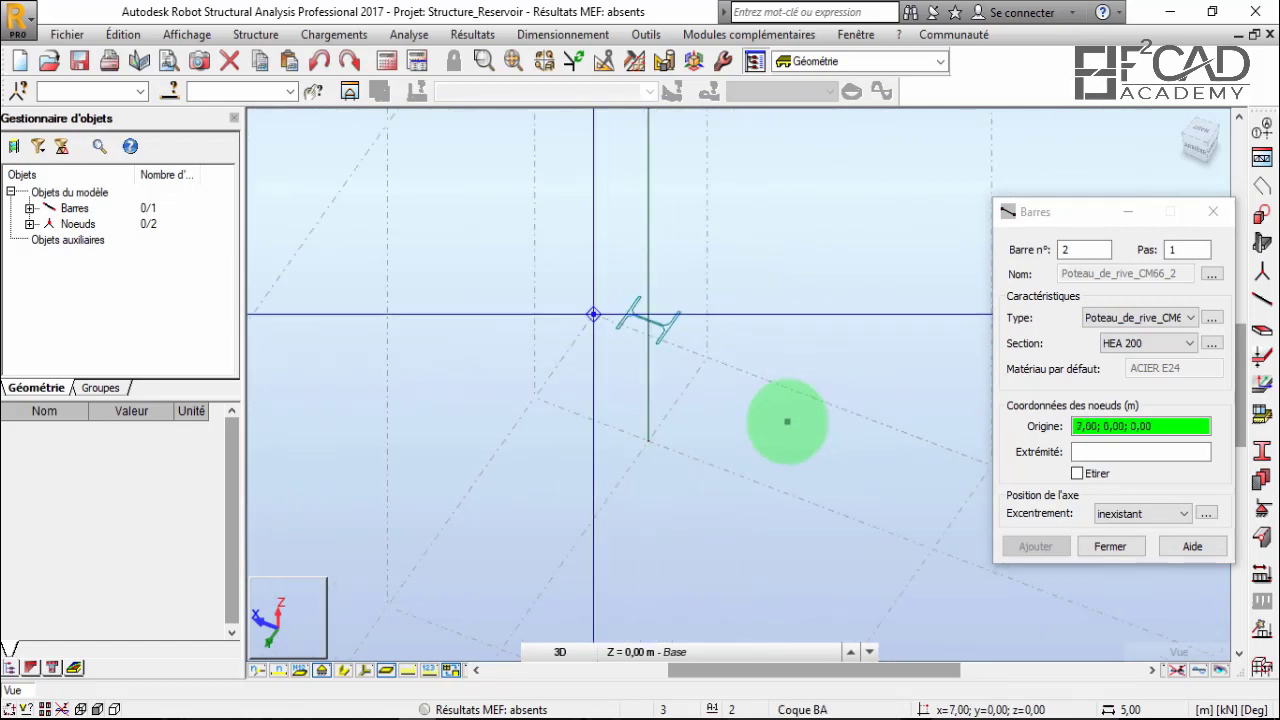
scroll(787, 422, down, 6)
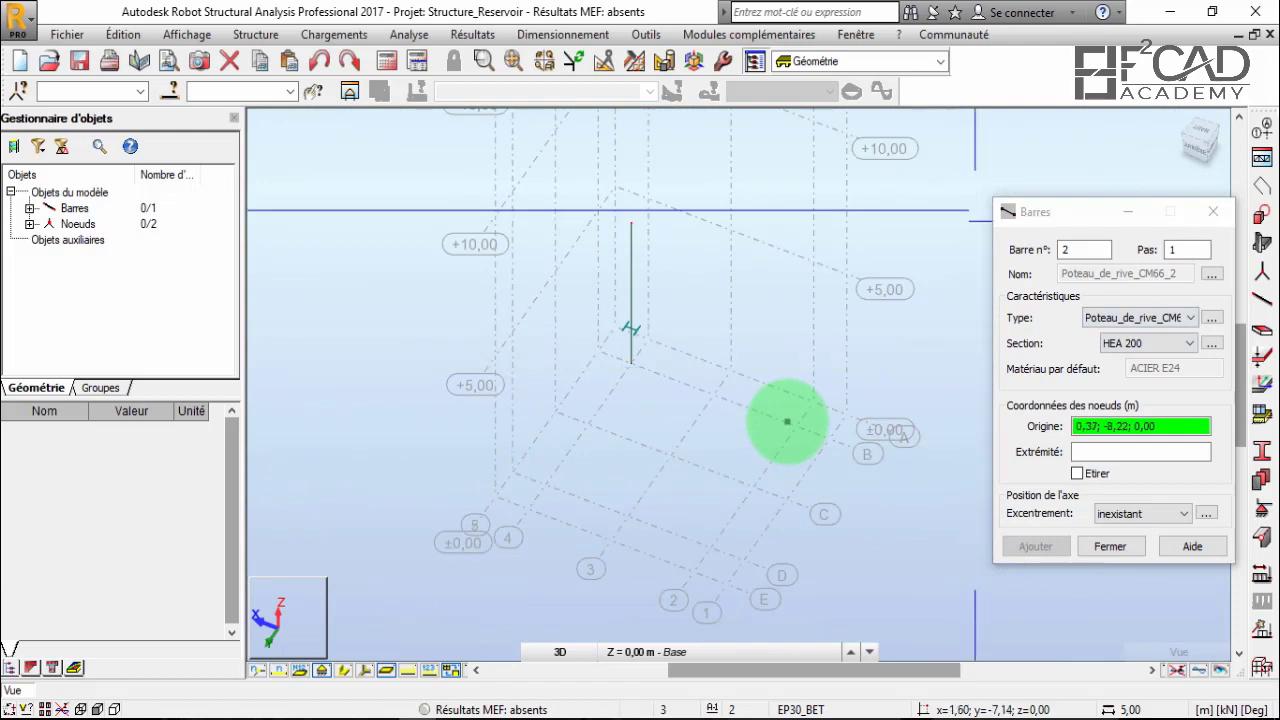
key(Escape)
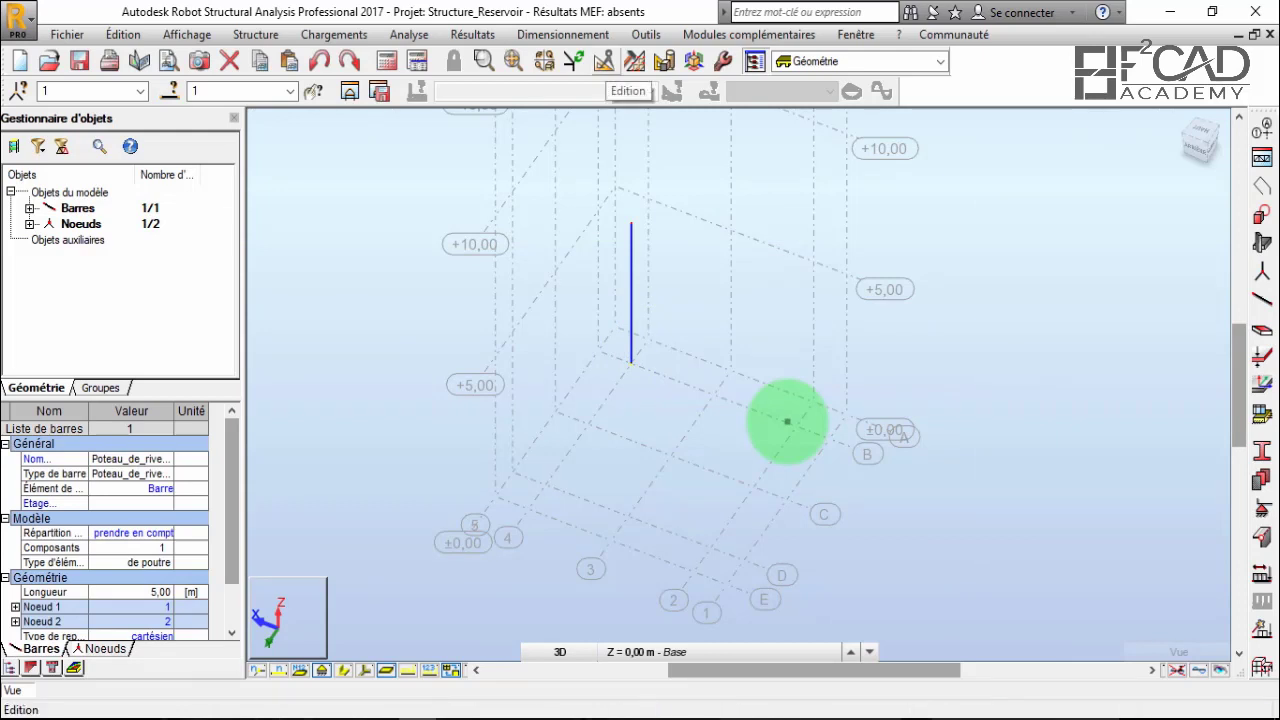
Dock the Edition tools and copy the column with Translation by the vector 0,00; 5,00; 0,00.
click(604, 62)
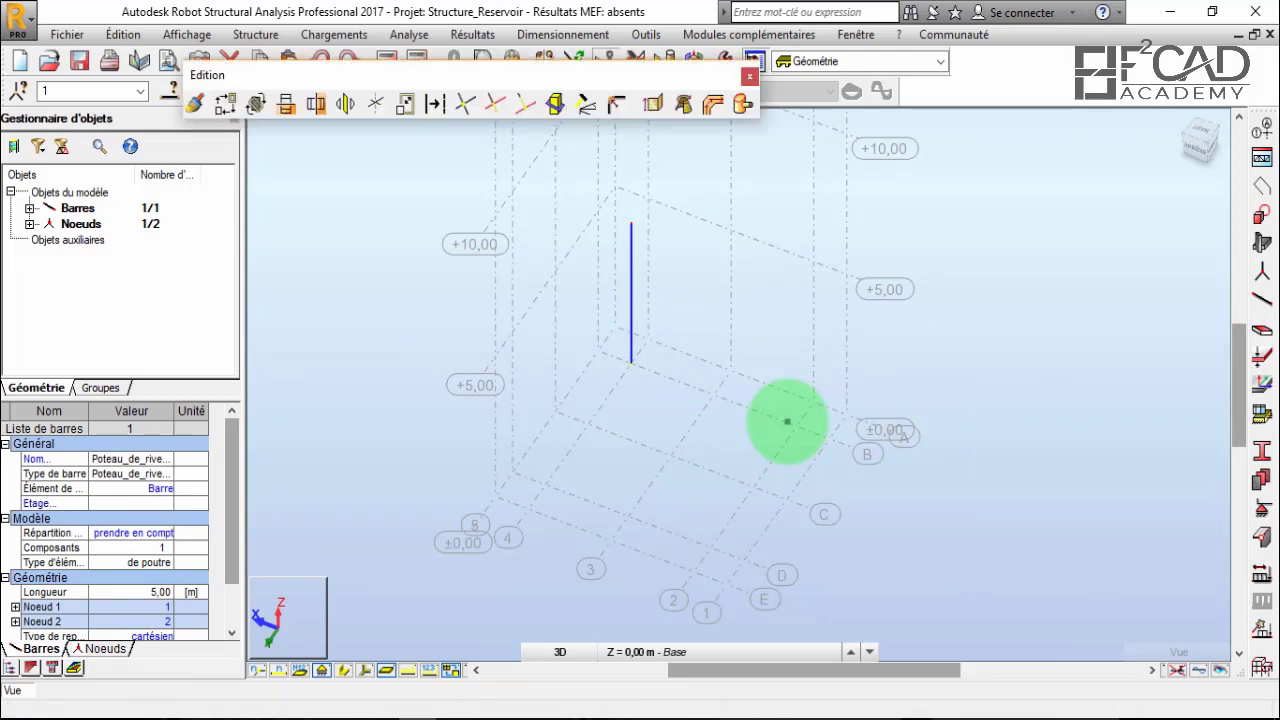
drag(470, 76, 985, 90)
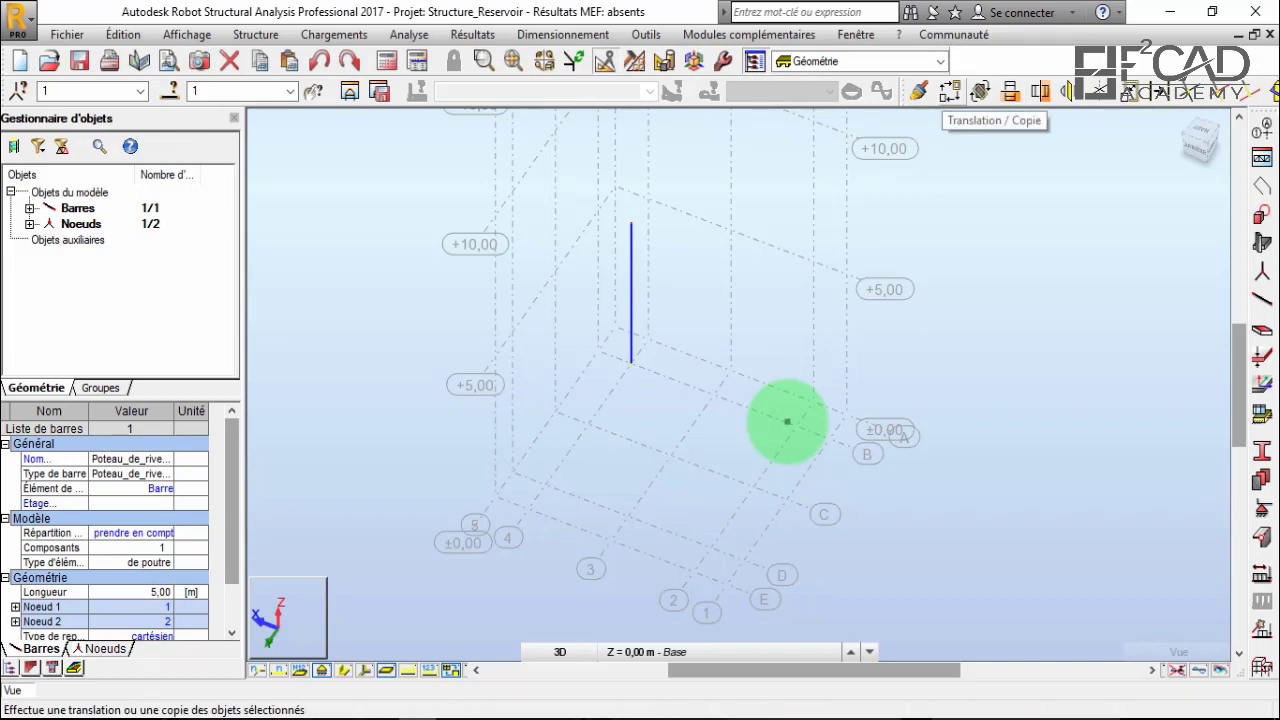
click(949, 91)
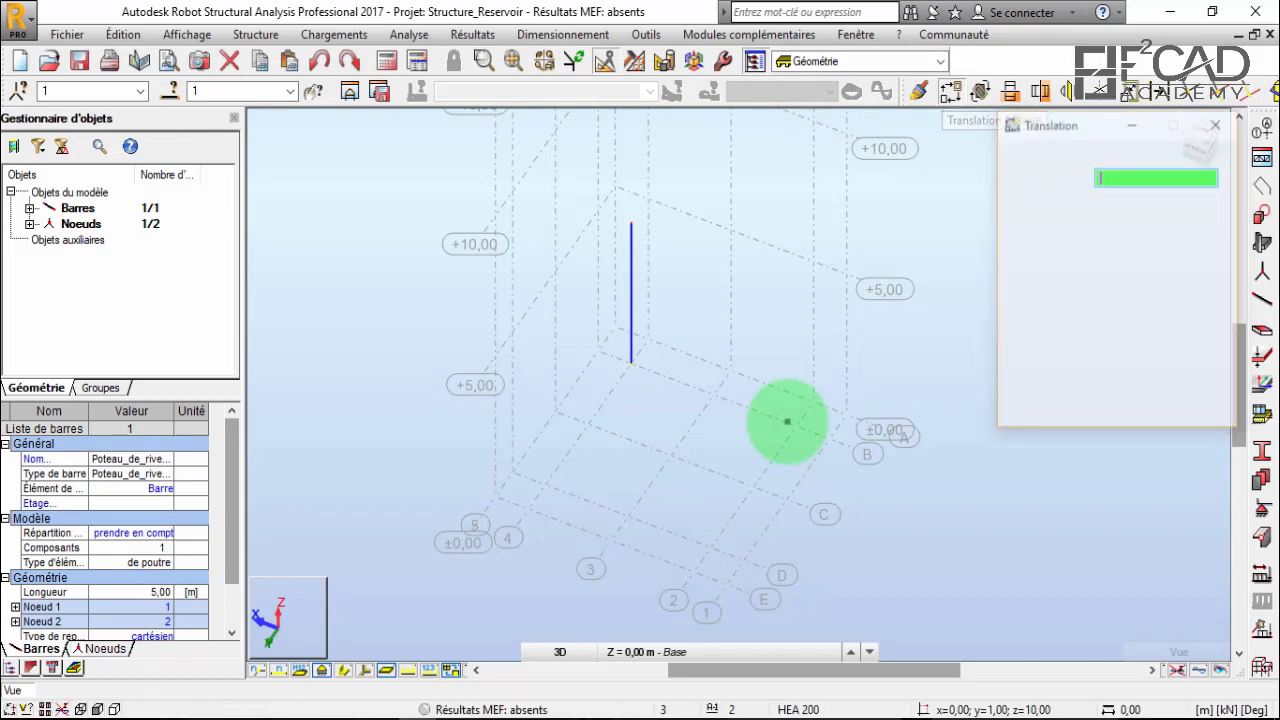
click(631, 363)
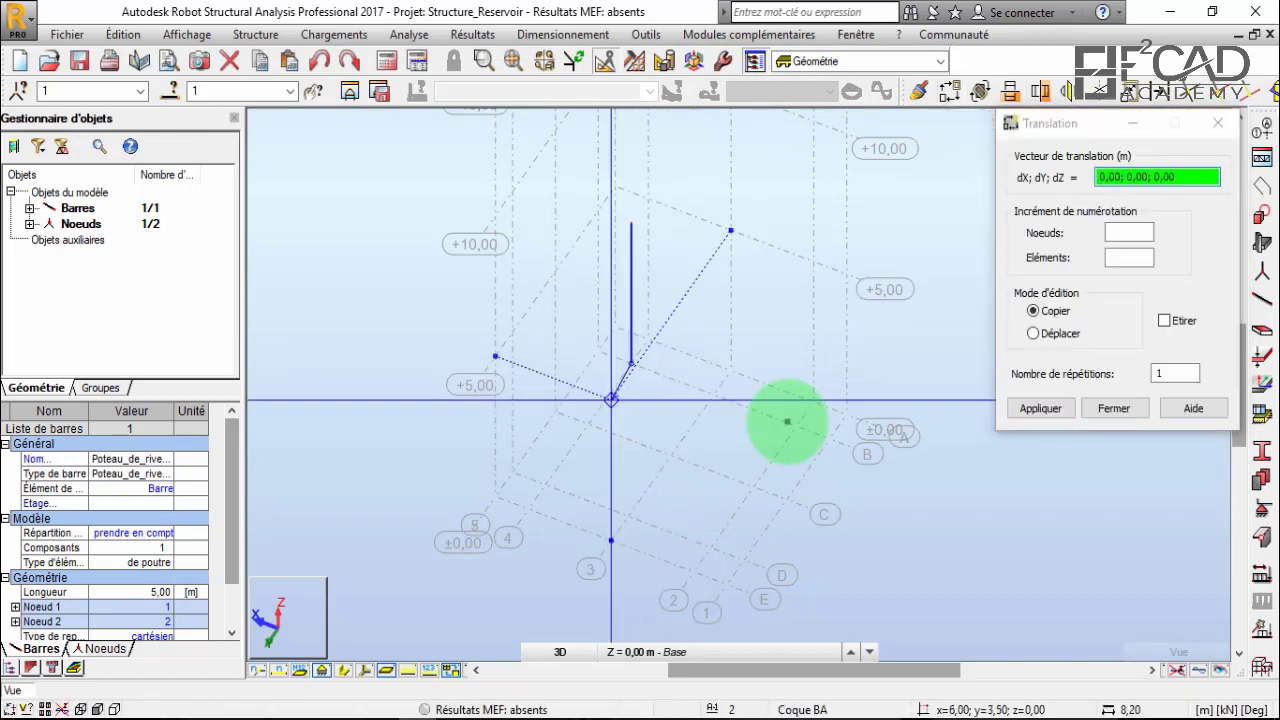
click(545, 484)
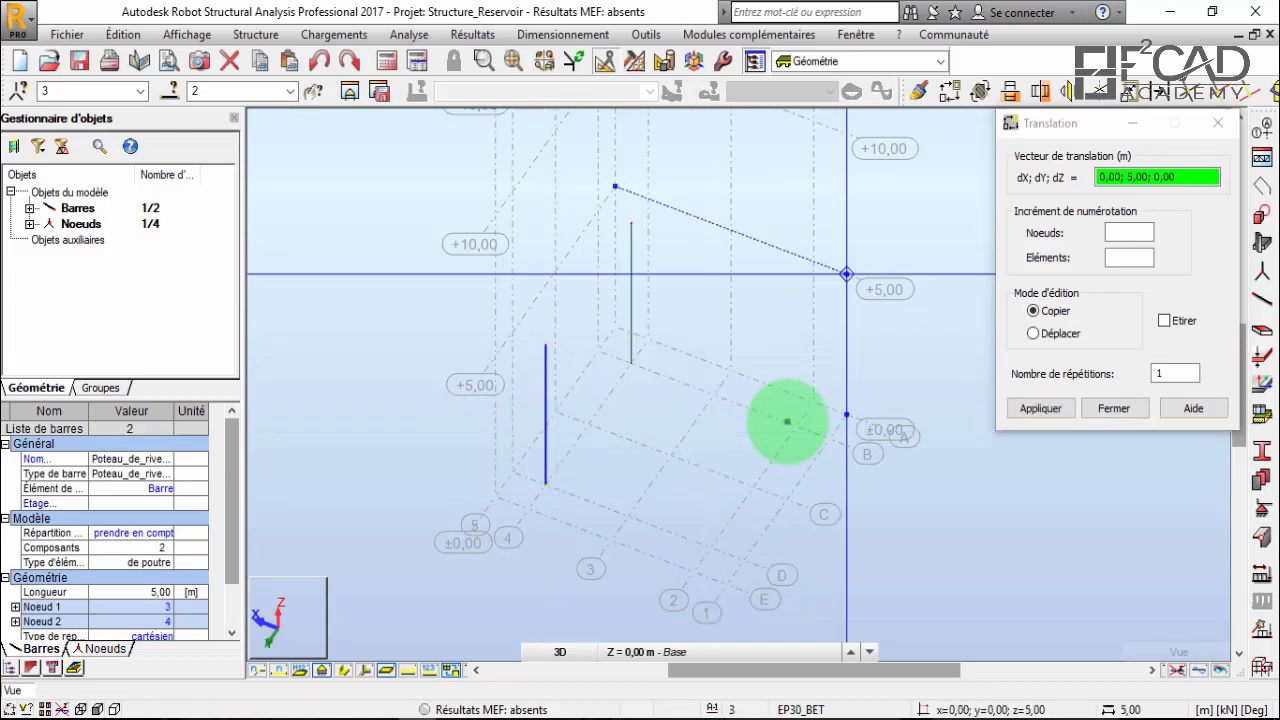
Select both columns and copy them by the vector -5,00; 0,00; 0,00.
right_click(787, 422)
key(Down)
key(Down)
key(Down)
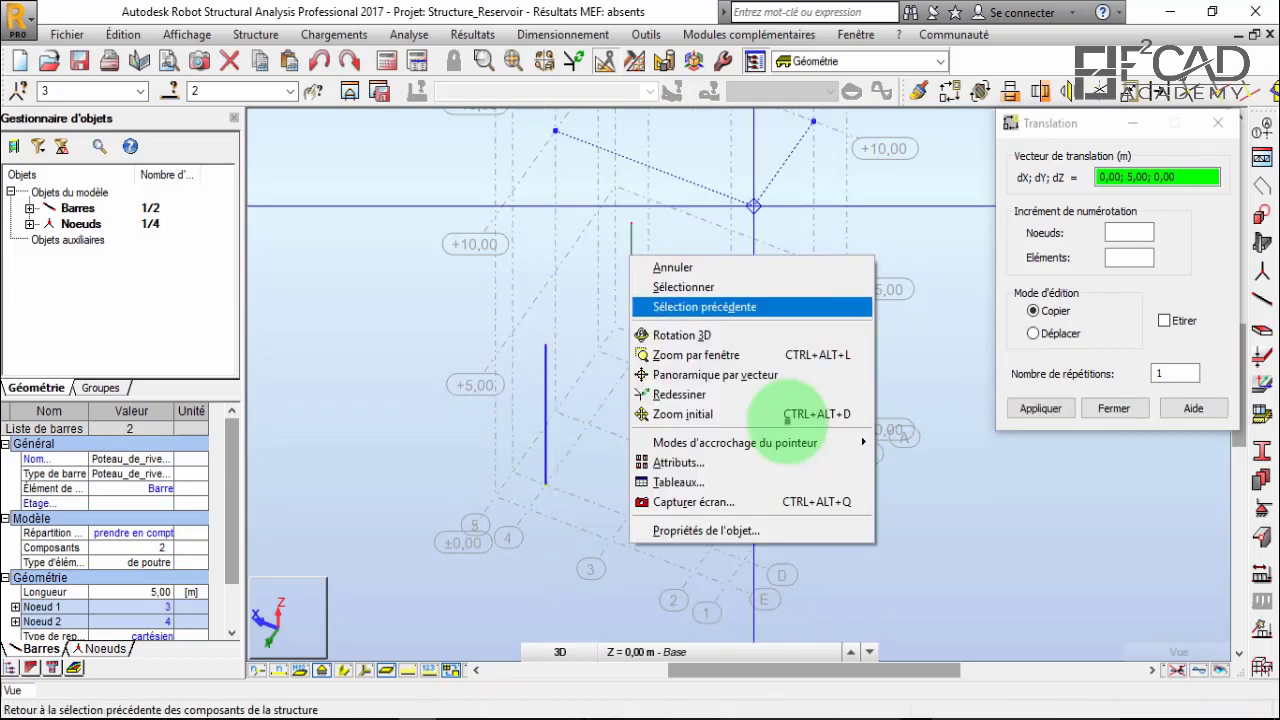
key(Up)
key(Return)
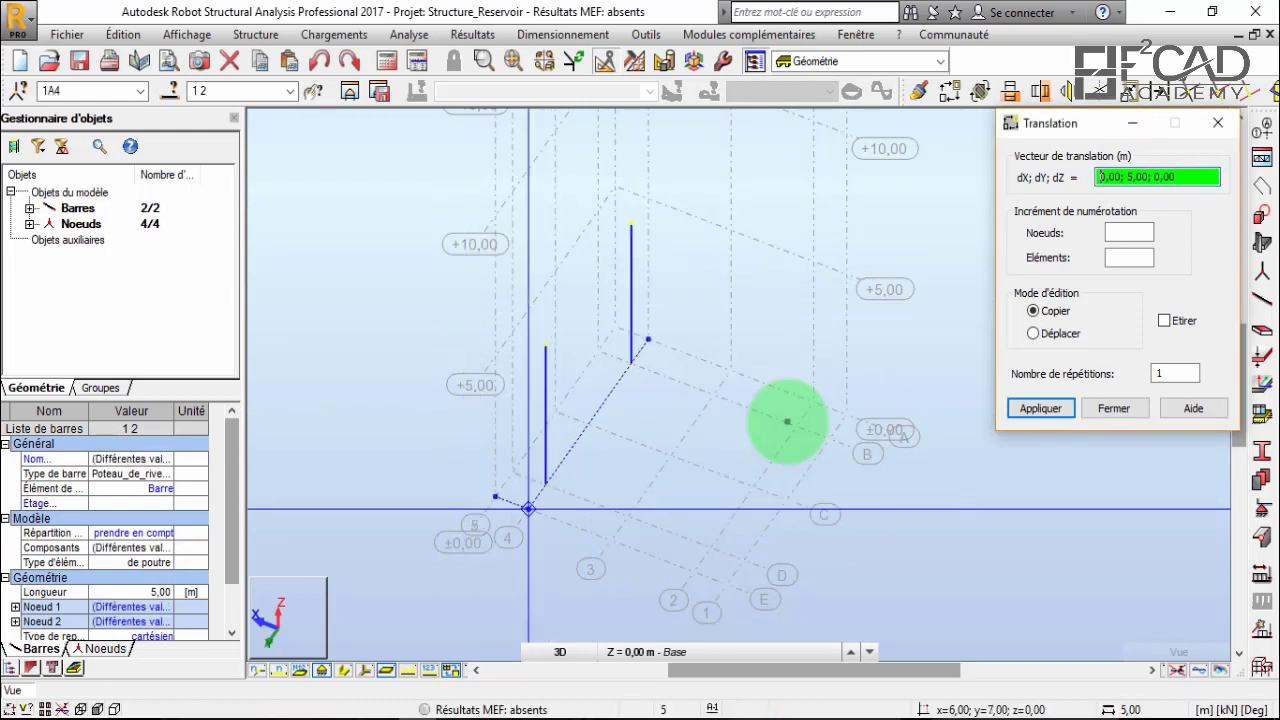
click(545, 485)
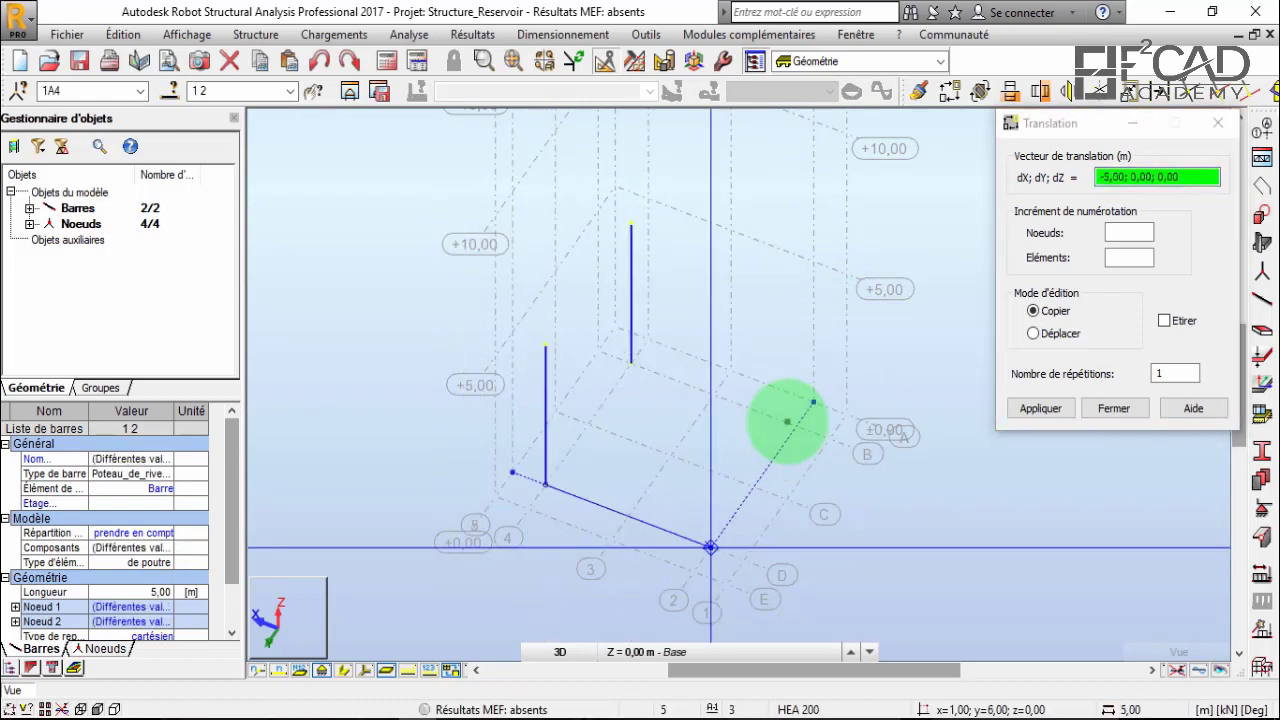
click(787, 421)
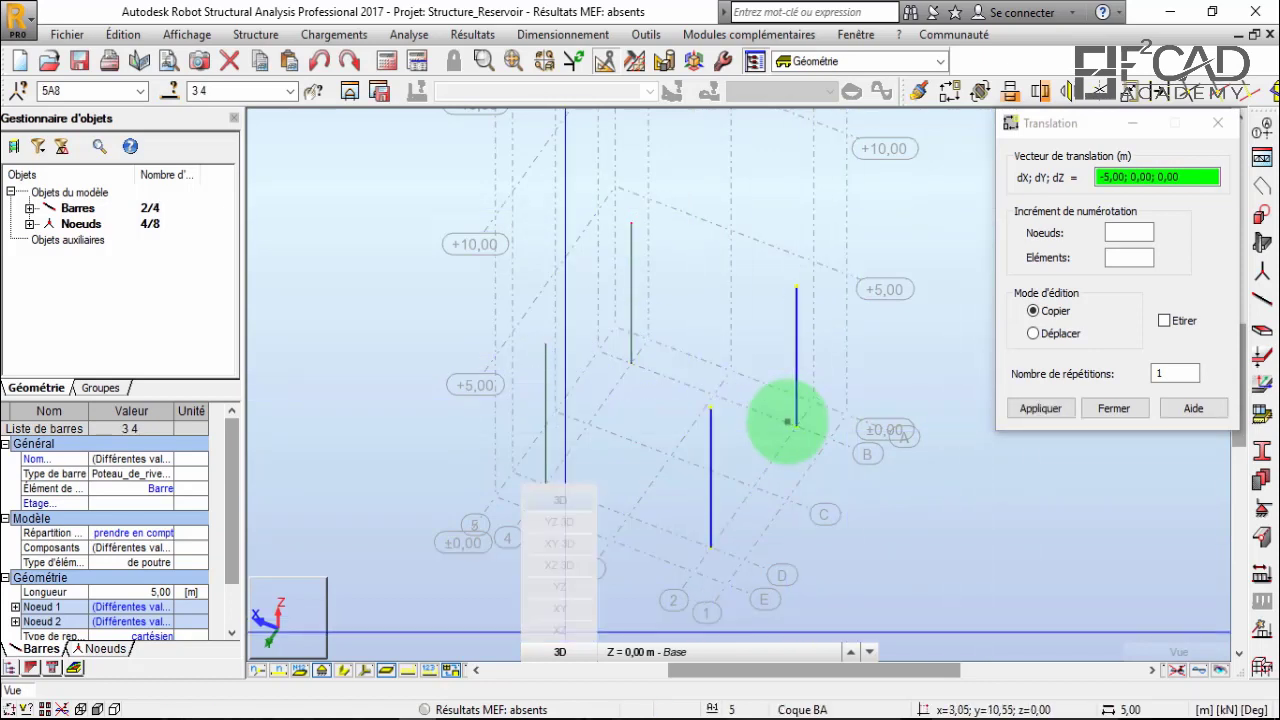
Turn on the display of the bar section shapes and end the translation copy.
click(344, 670)
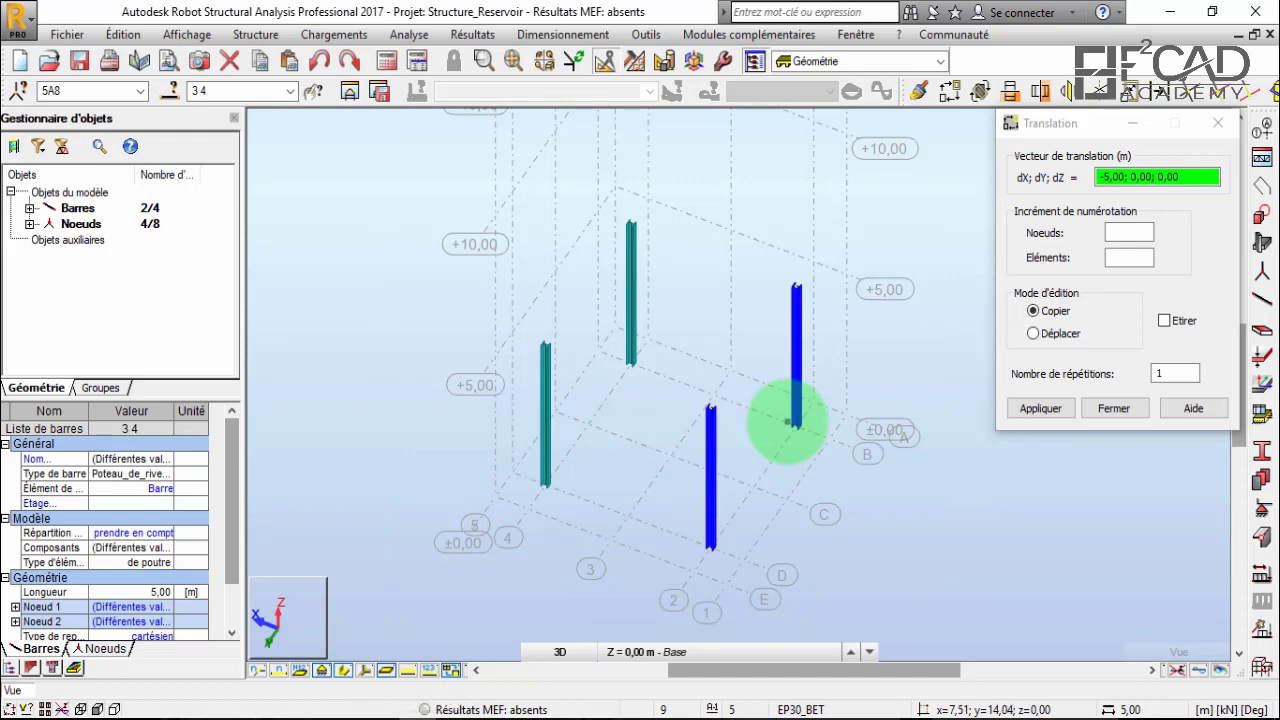
scroll(787, 421, up, 4)
scroll(787, 421, down, 6)
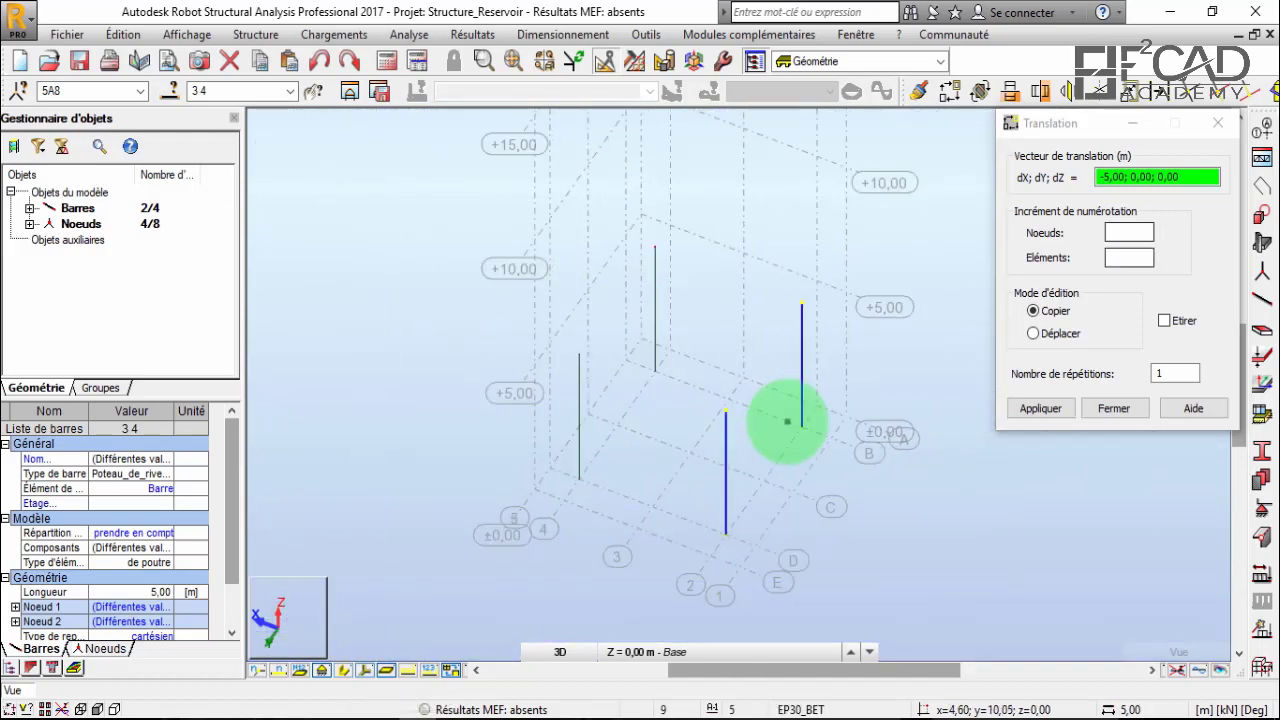
key(Escape)
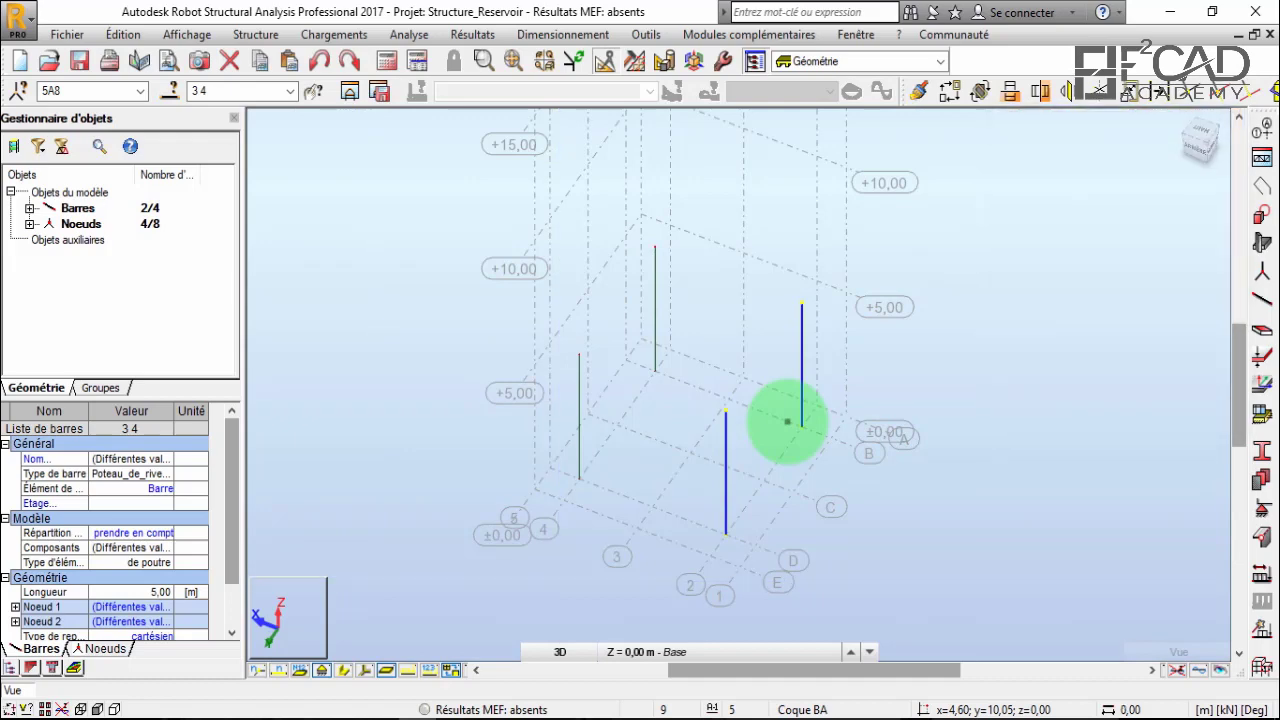
scroll(787, 421, down, 2)
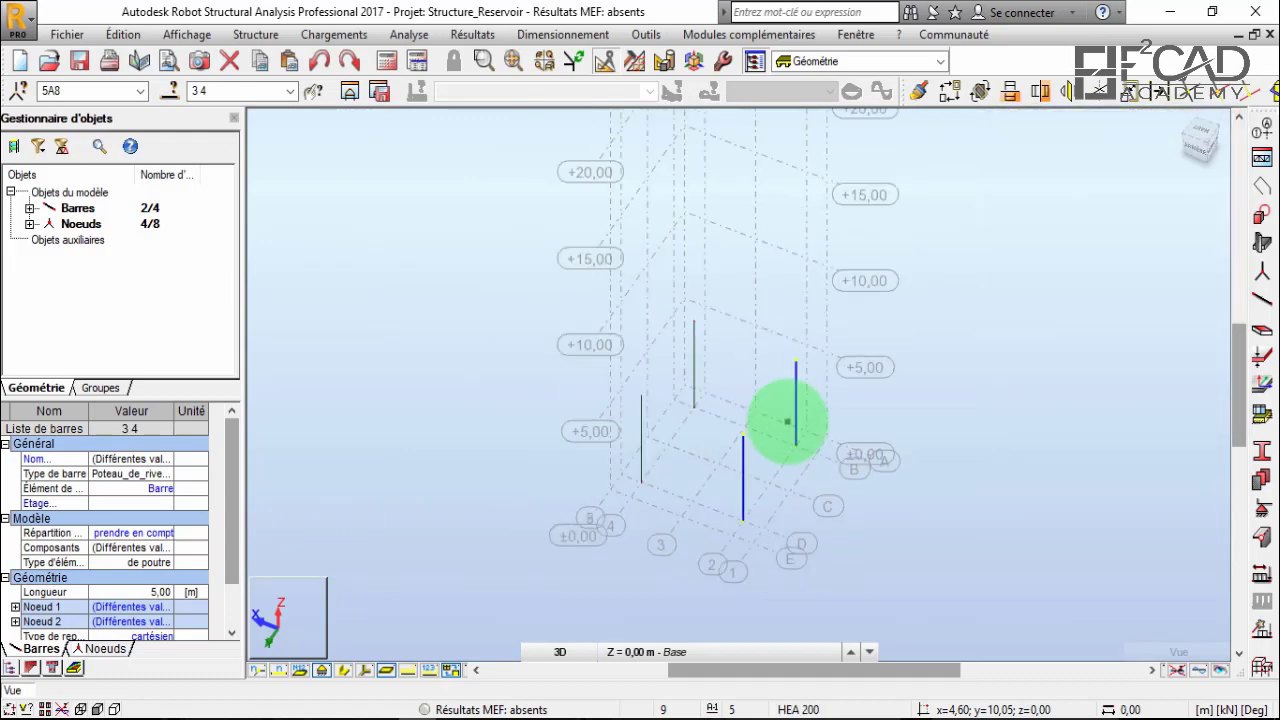
scroll(787, 421, up, 2)
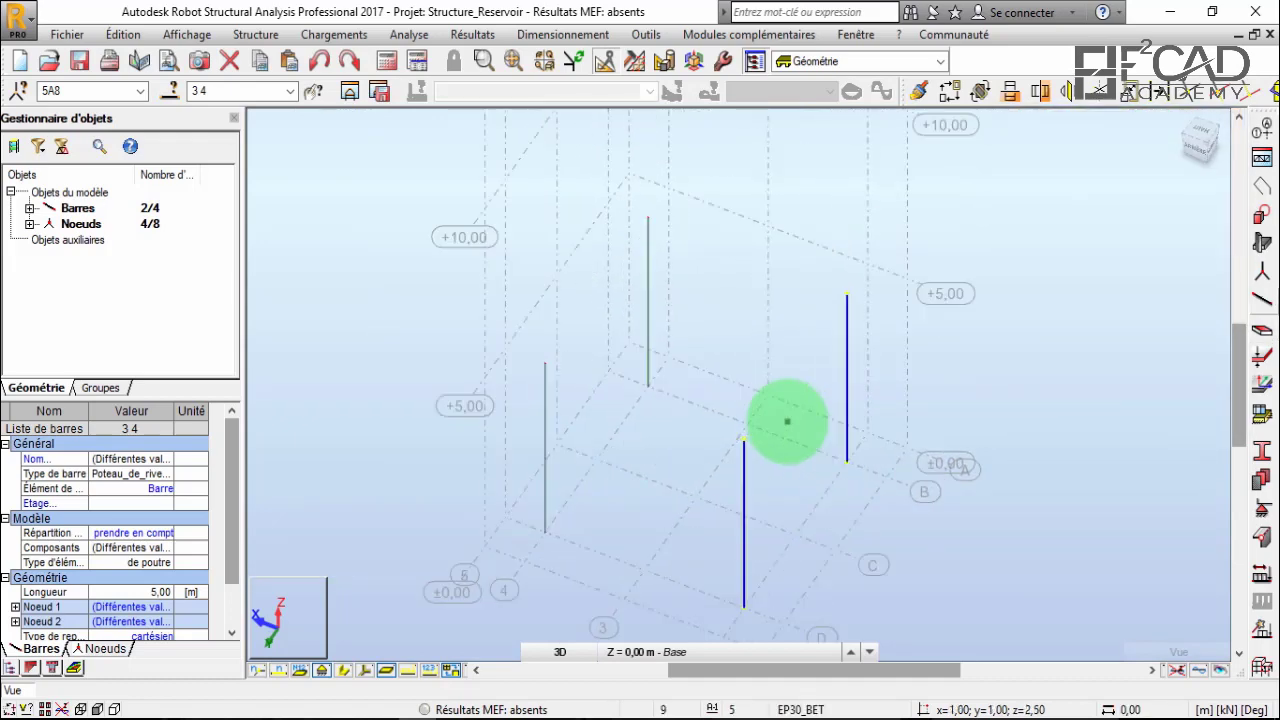
Set up a new bar with type Diagonale_CM66 and section CAE 60x6.
click(1262, 300)
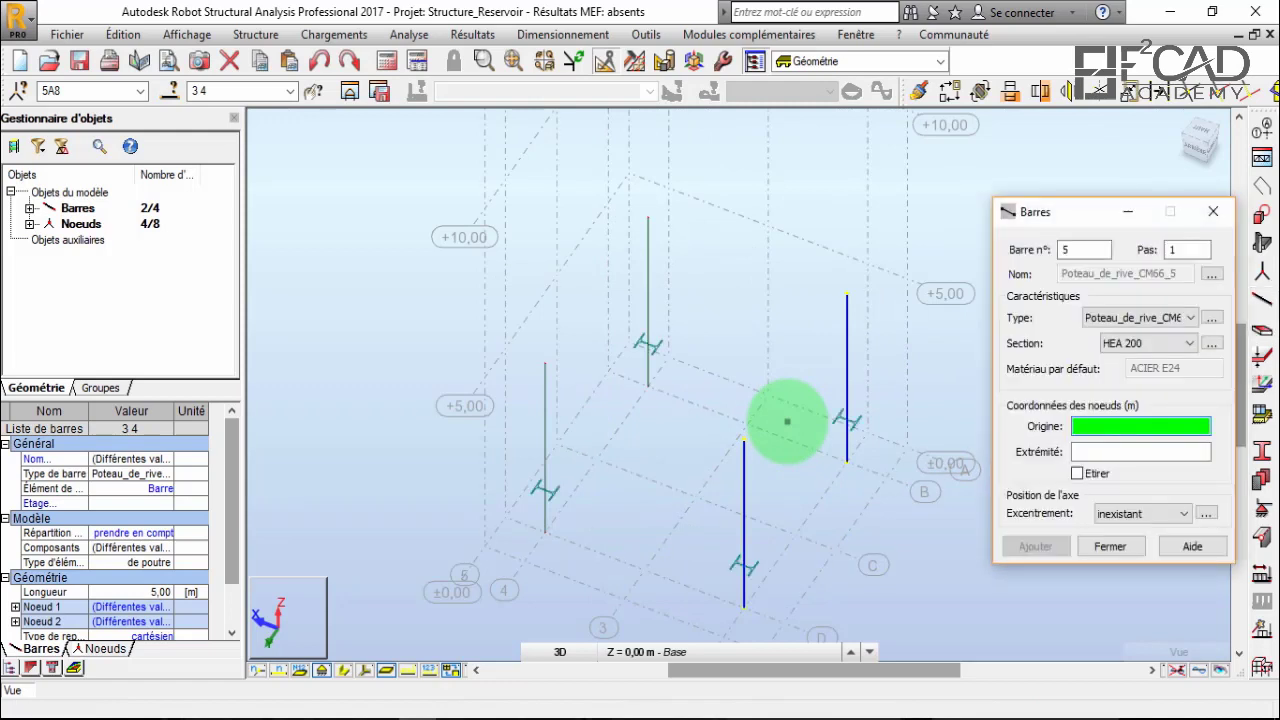
click(1140, 317)
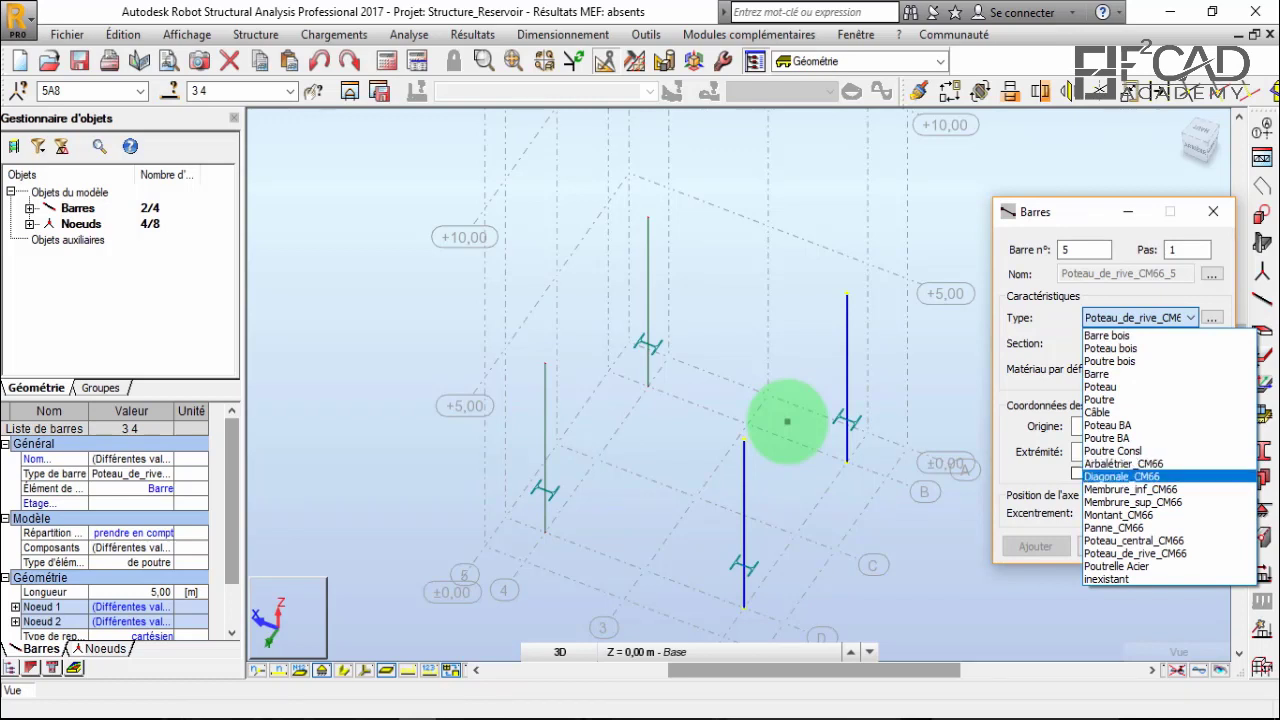
key(Return)
click(1165, 343)
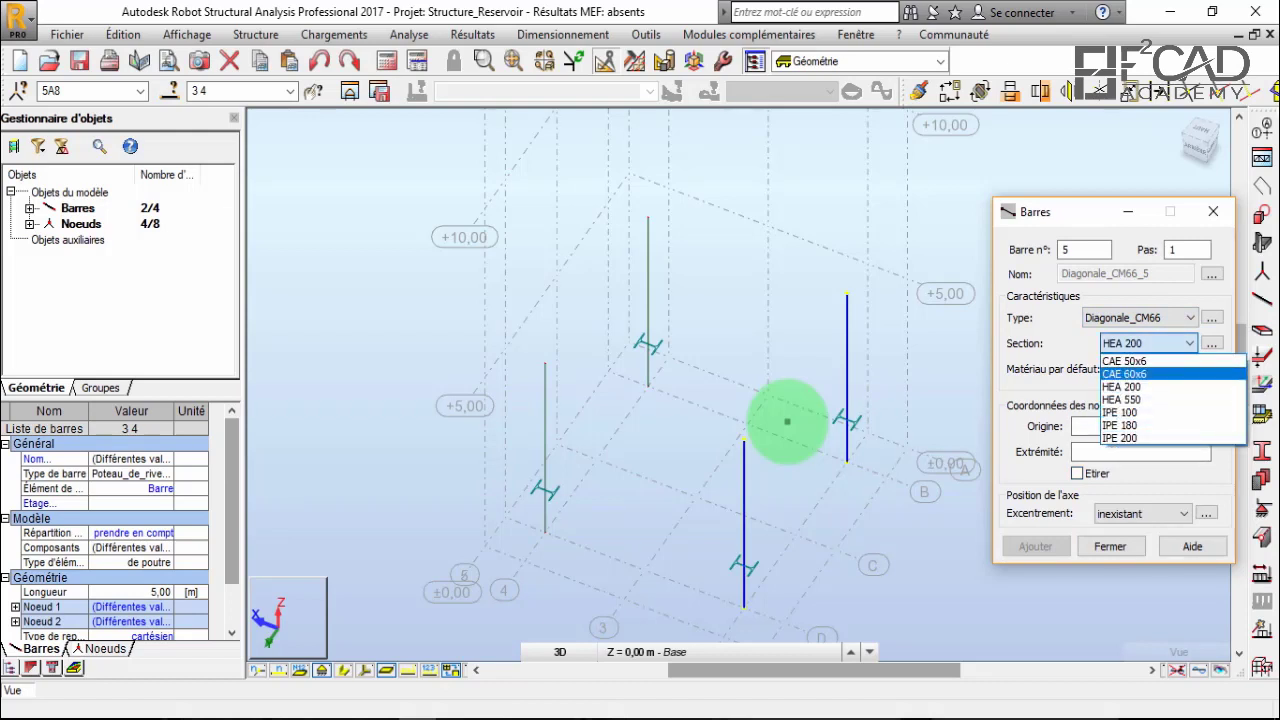
key(Return)
click(1140, 426)
Draw crossing diagonals from 1,00; 6,00; 0,00 to 1,00; 1,00; 5,00 and from 1,00; 1,00; 0,00 to 1,00; 6,00; 5,00.
scroll(611, 408, down, 2)
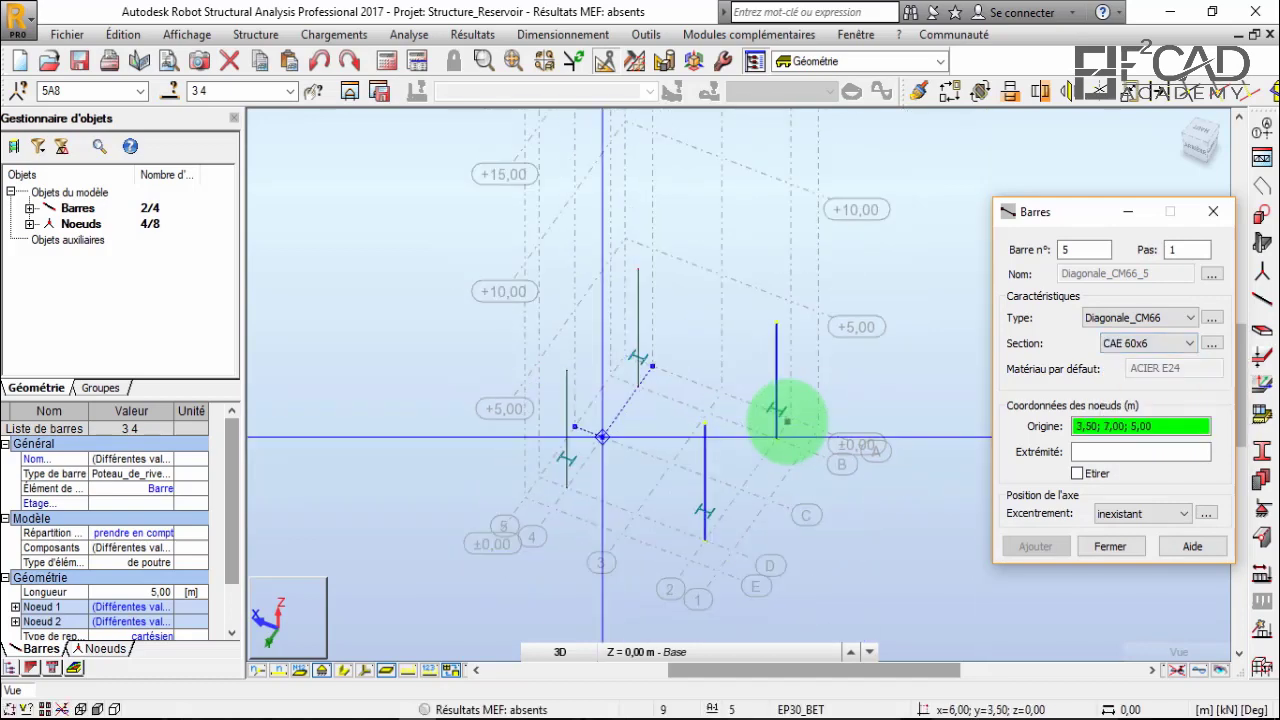
scroll(732, 529, up, 5)
click(669, 566)
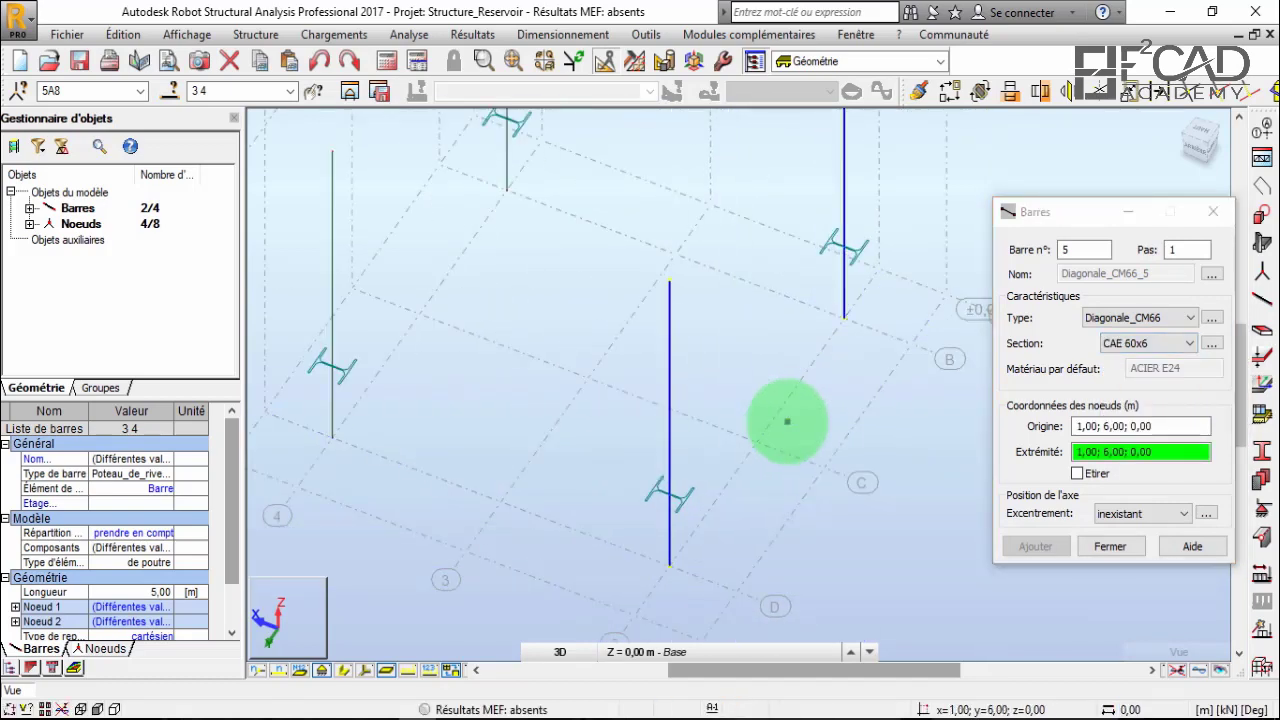
scroll(739, 579, down, 2)
click(800, 195)
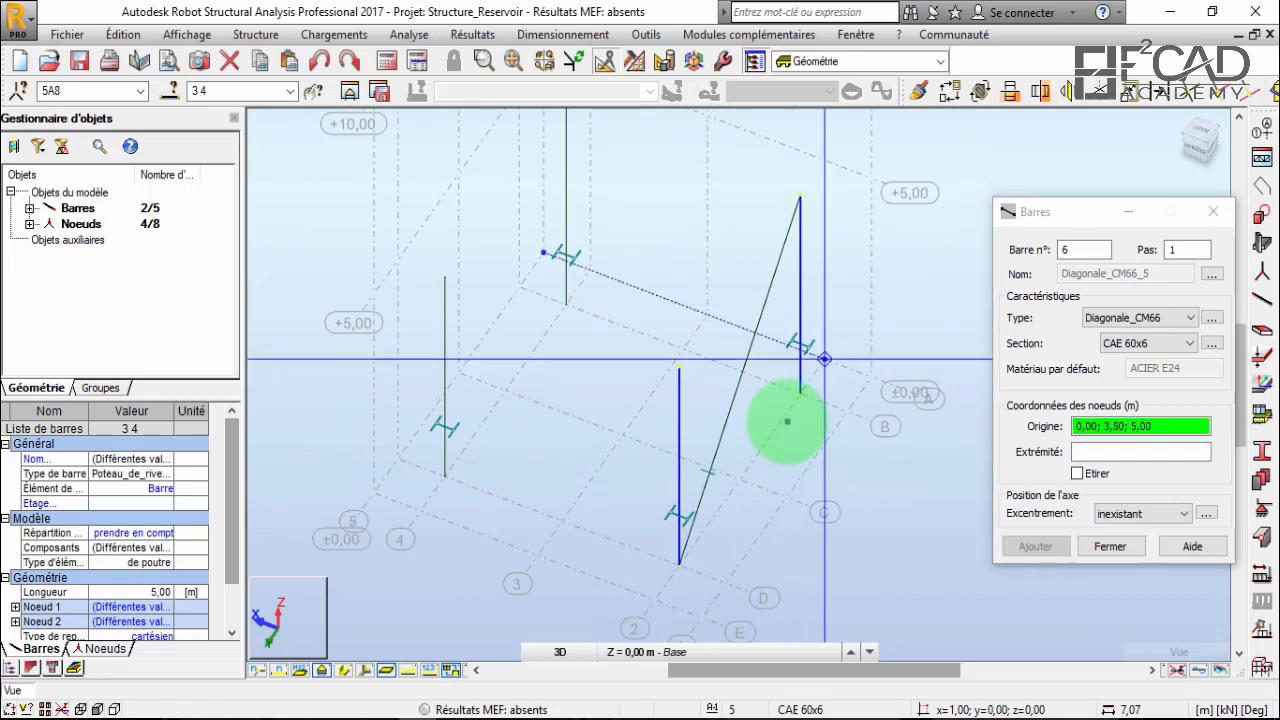
click(800, 393)
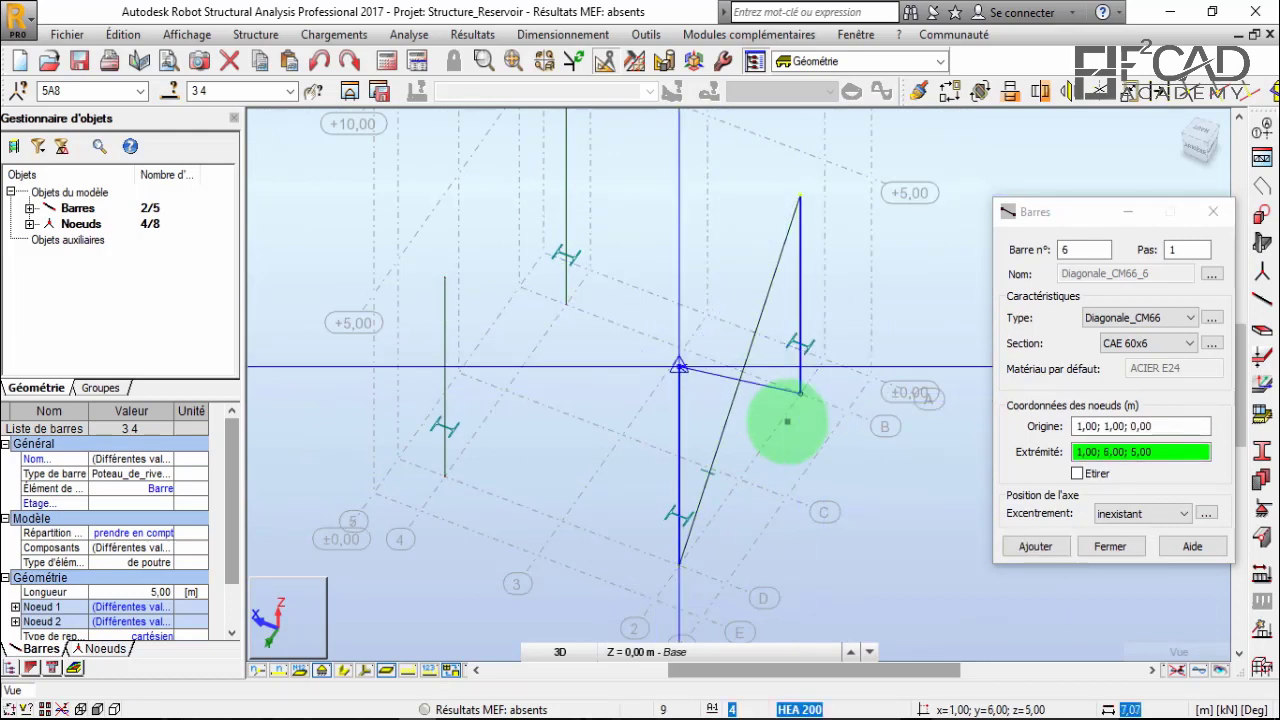
click(679, 367)
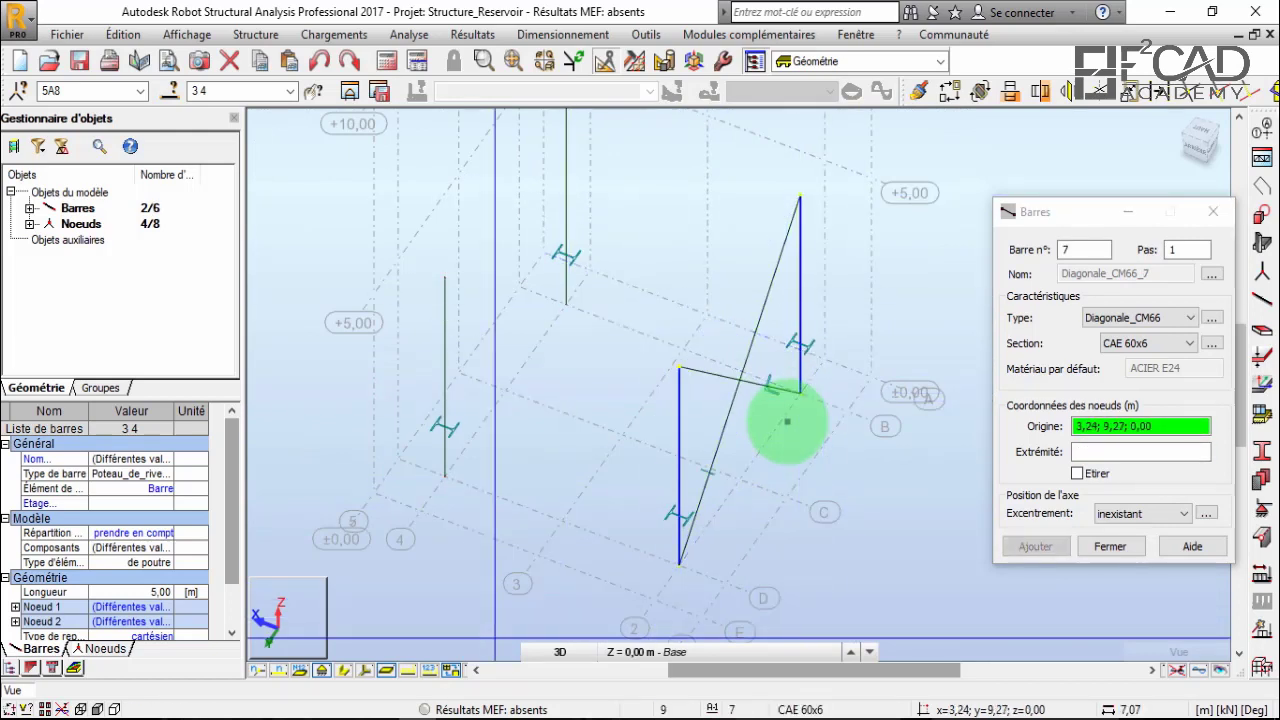
Examine the profile orientation of the two diagonals where they cross and where they meet the columns.
scroll(787, 421, up, 10)
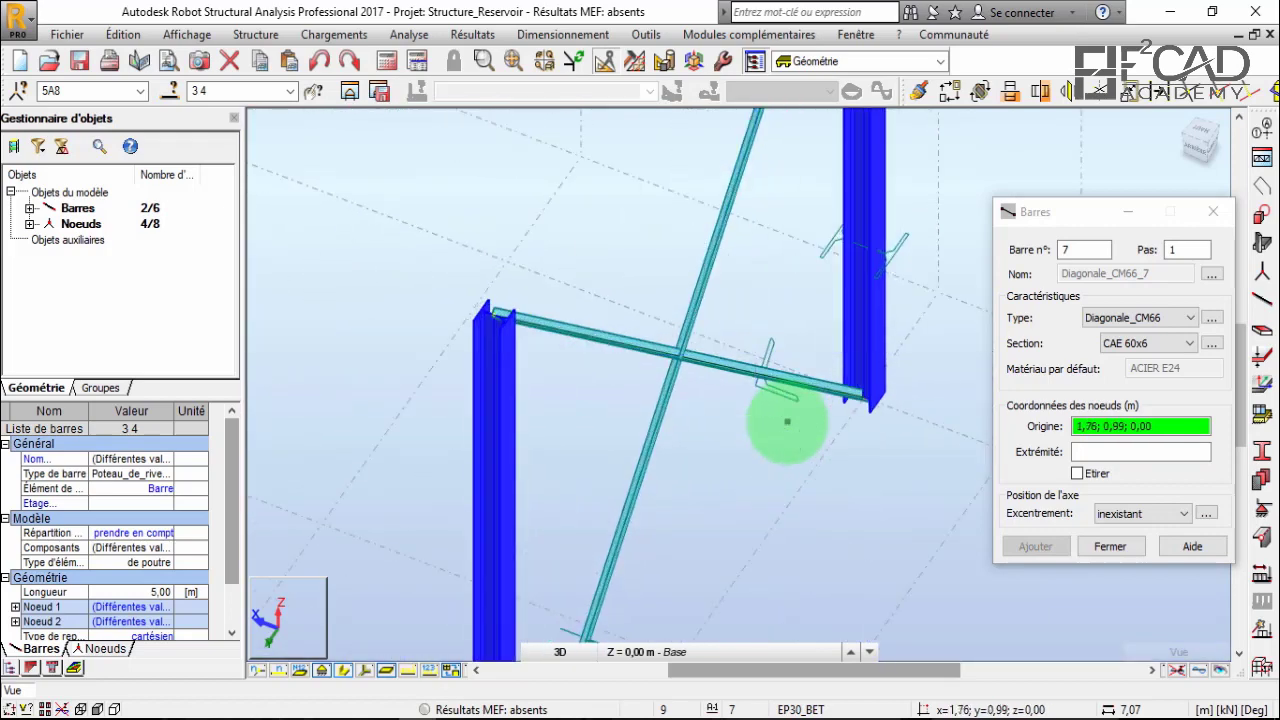
scroll(787, 421, up, 3)
scroll(787, 421, down, 8)
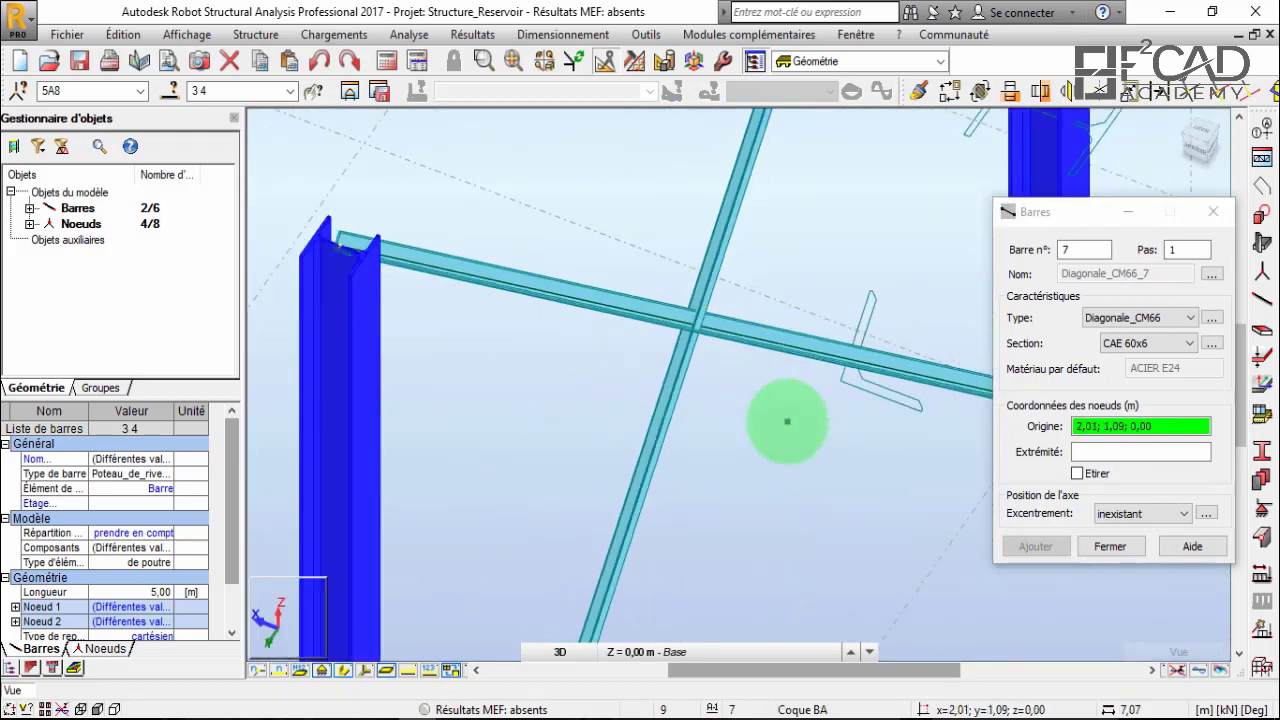
scroll(787, 421, up, 3)
scroll(787, 421, down, 3)
scroll(787, 421, up, 5)
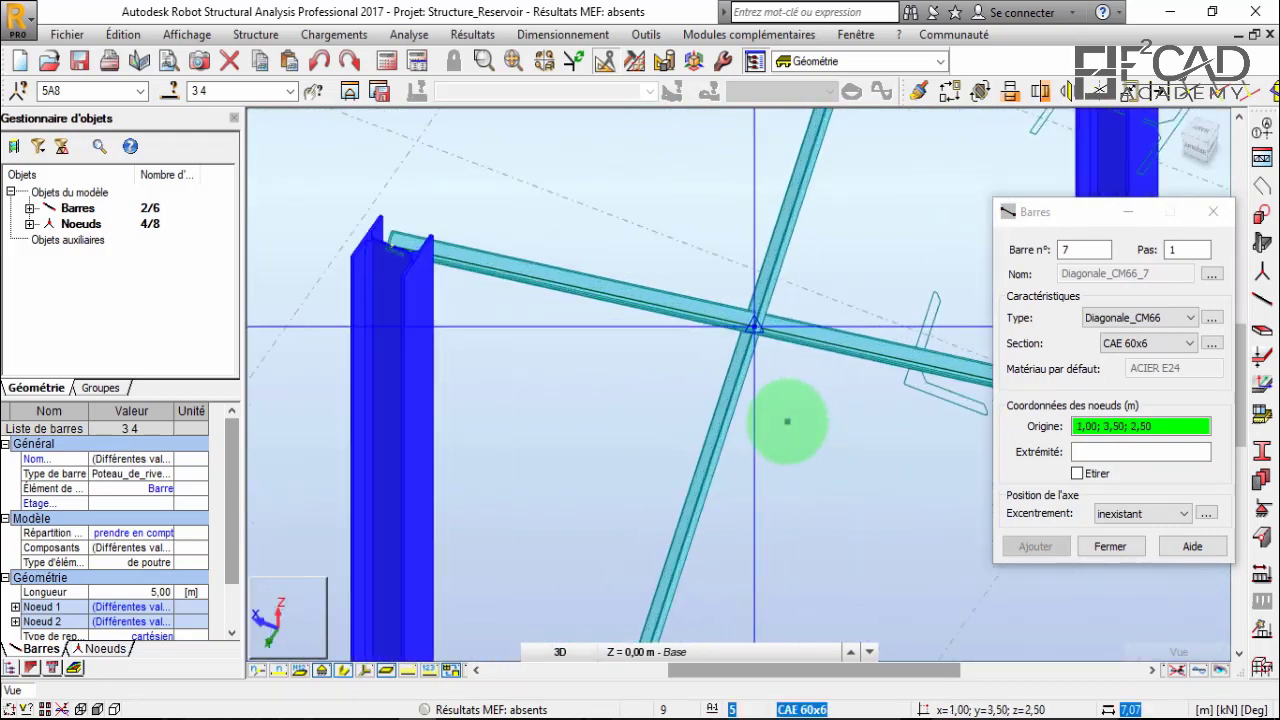
scroll(787, 421, down, 6)
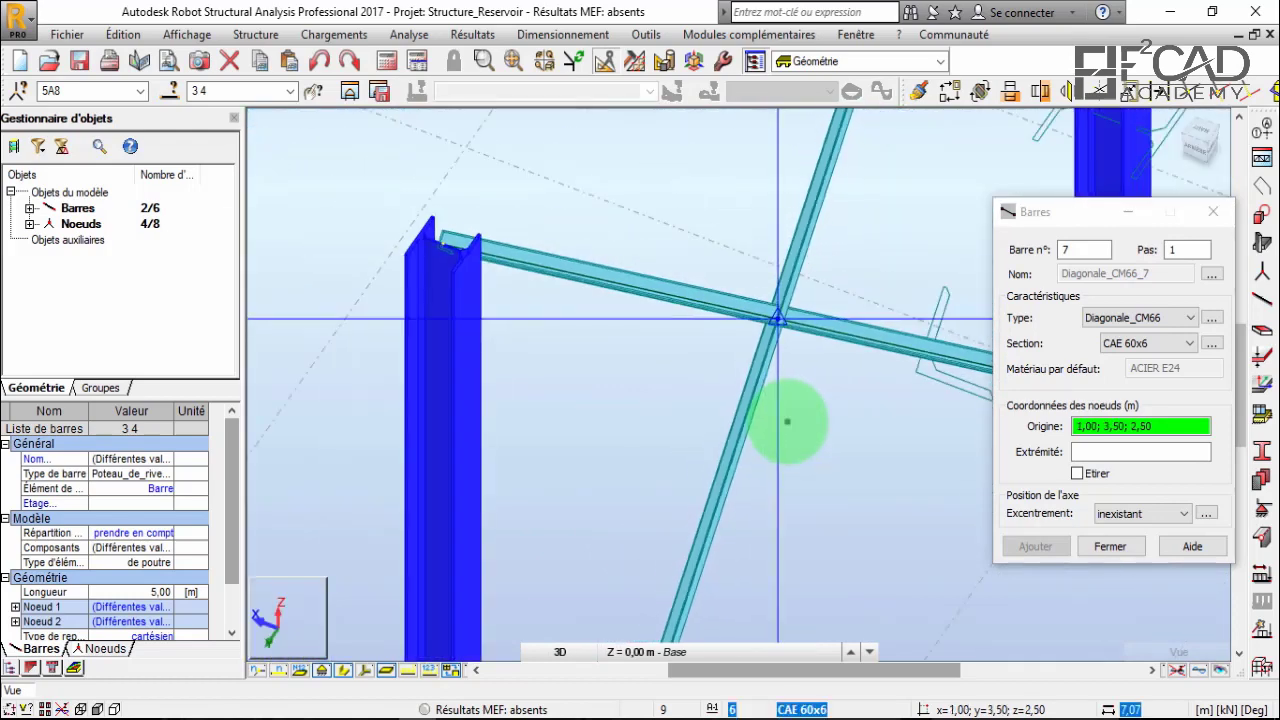
scroll(787, 421, down, 2)
Select the two CAE 60x6 diagonals and start a vertical mirror copy of them about a YZ plane.
right_click(787, 421)
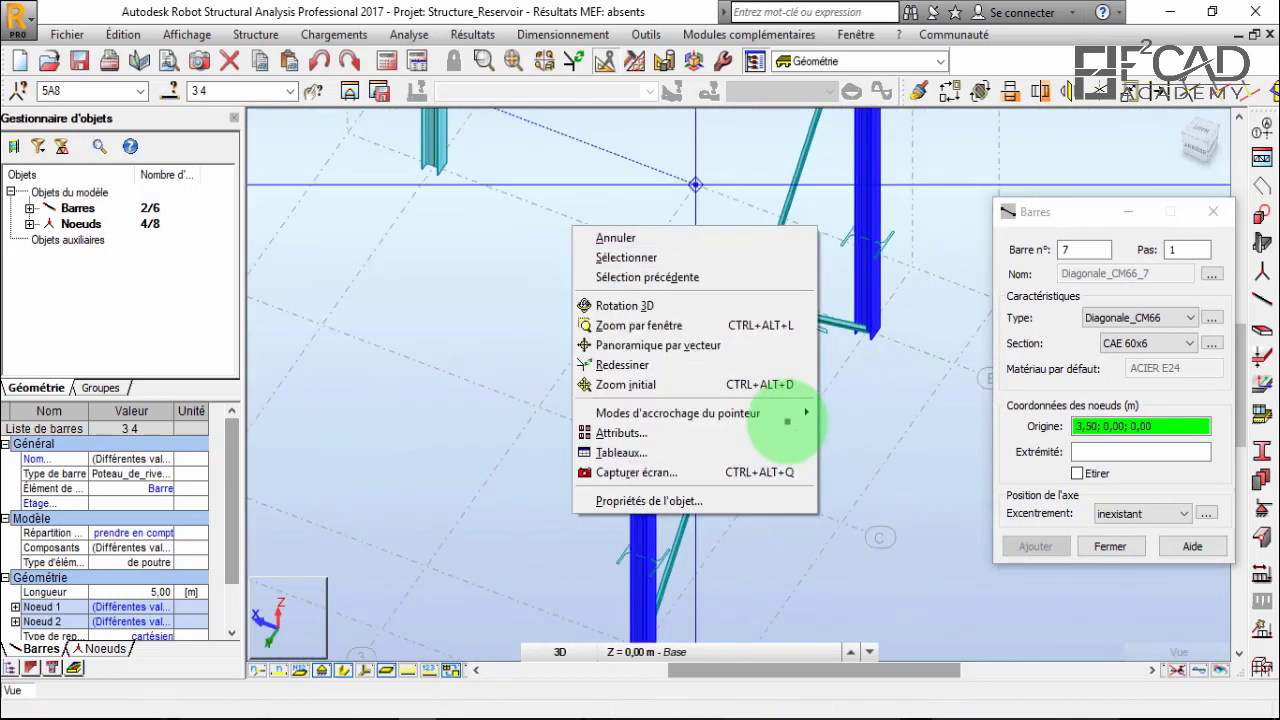
scroll(787, 421, down, 3)
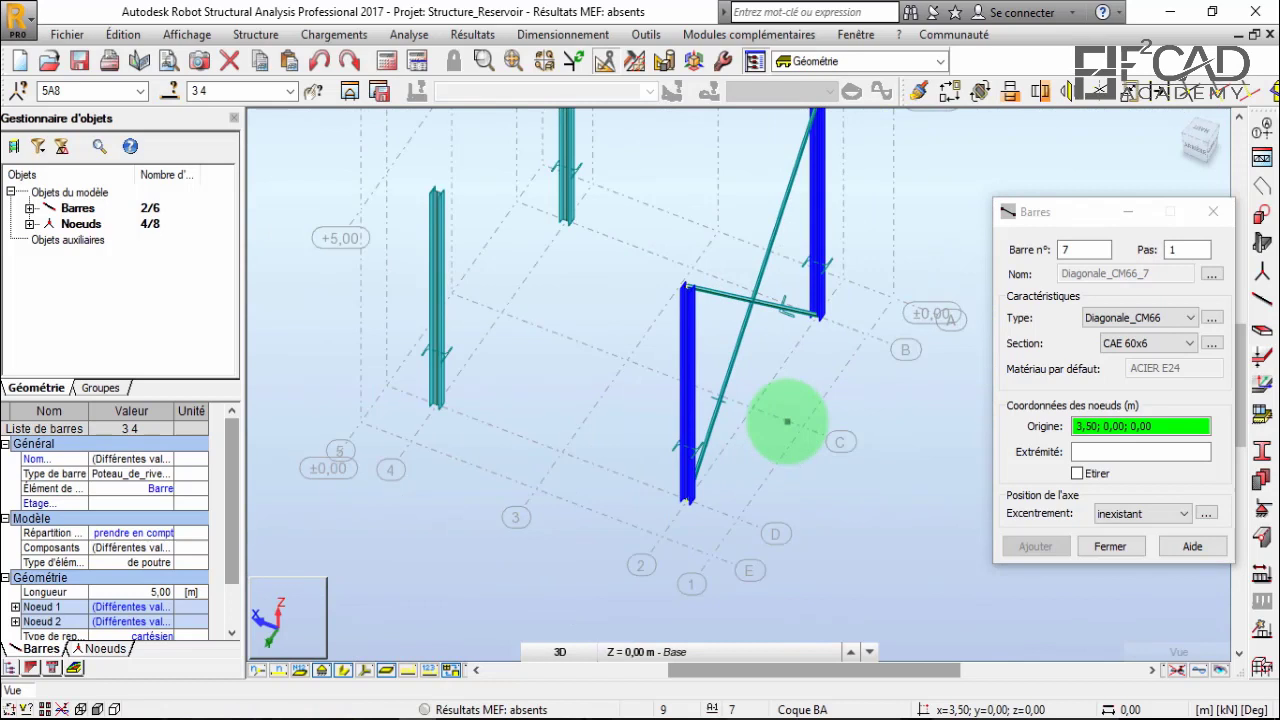
drag(724, 266, 763, 338)
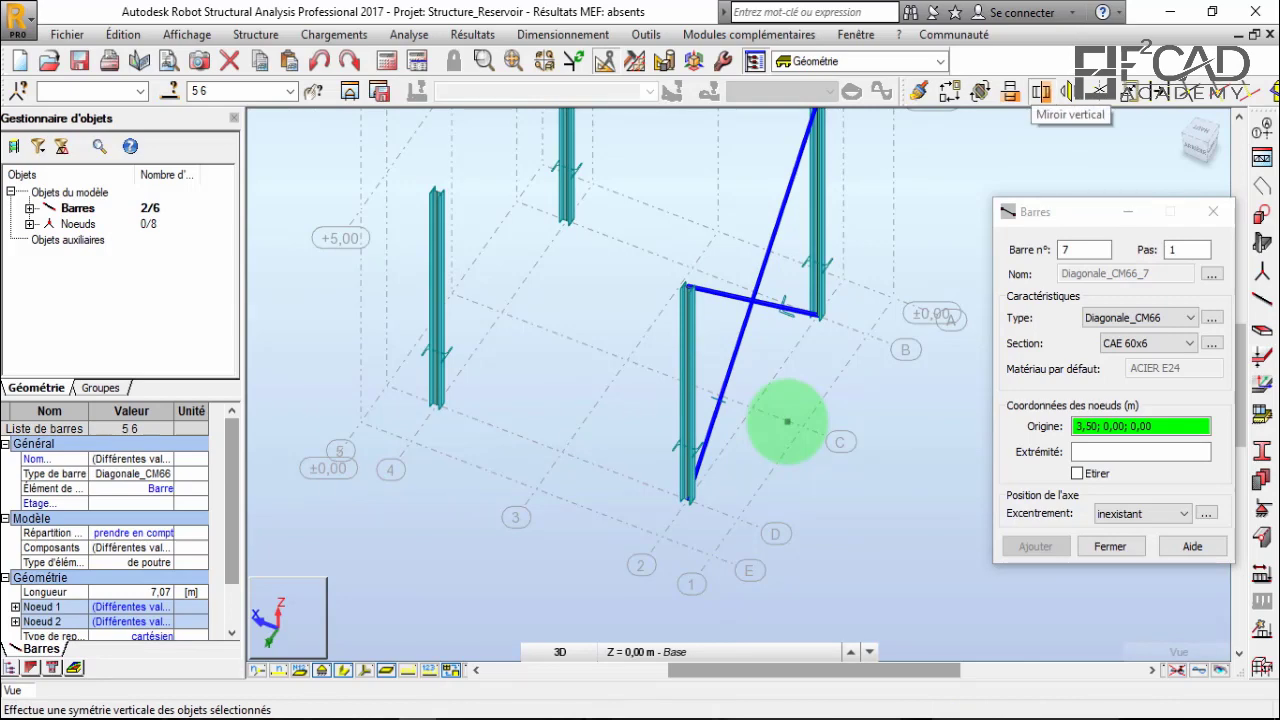
click(1041, 91)
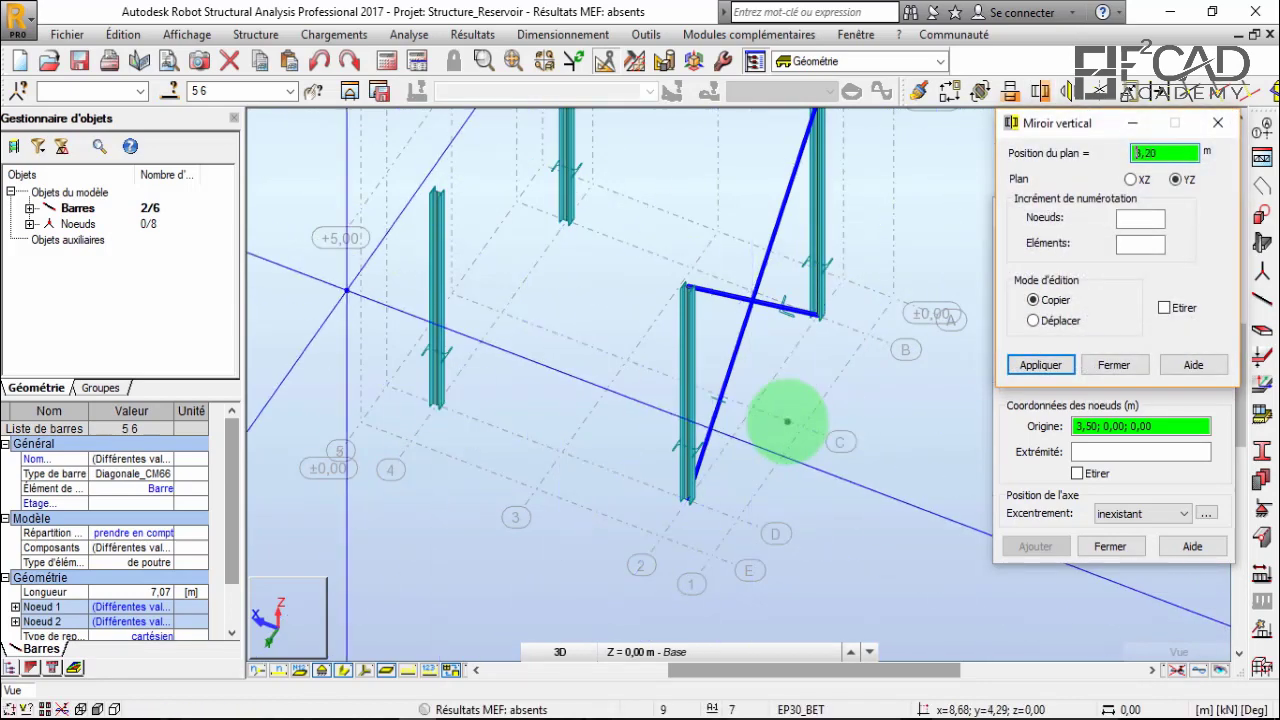
scroll(787, 421, up, 5)
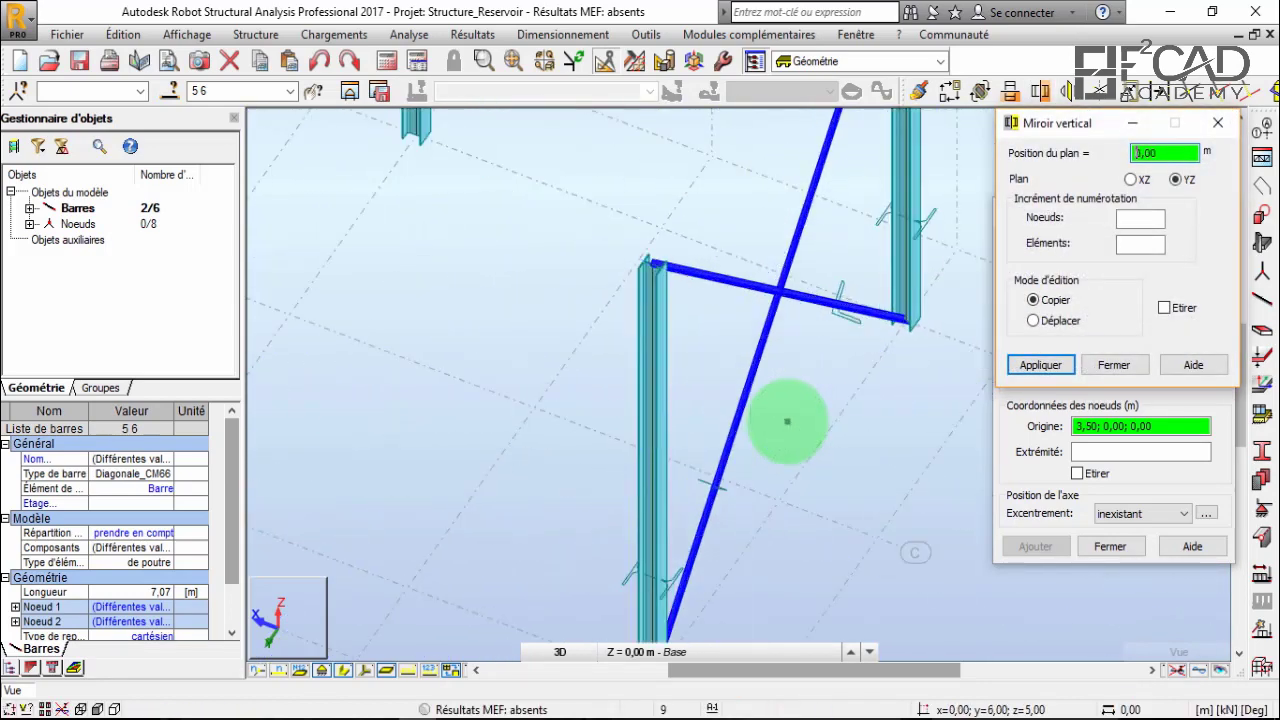
scroll(787, 421, up, 5)
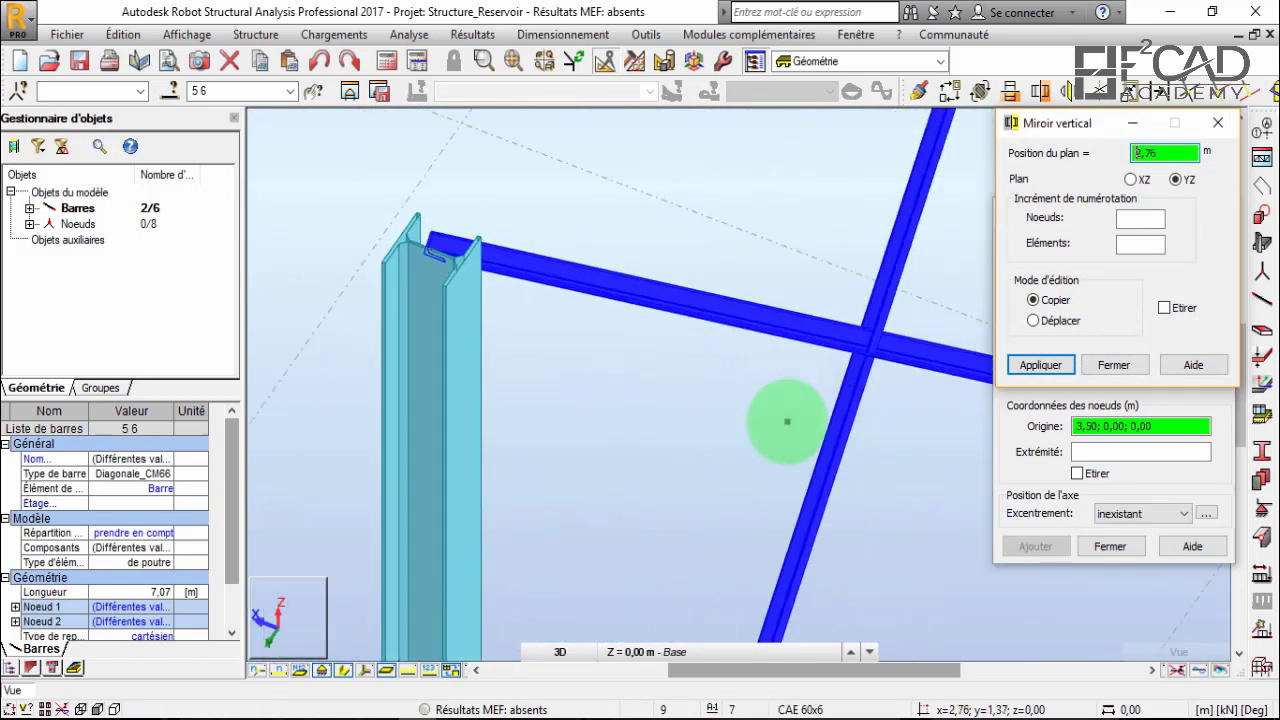
Mirror-copy the two selected crossing diagonals about a YZ plane positioned at 3.50 m.
scroll(787, 421, down, 6)
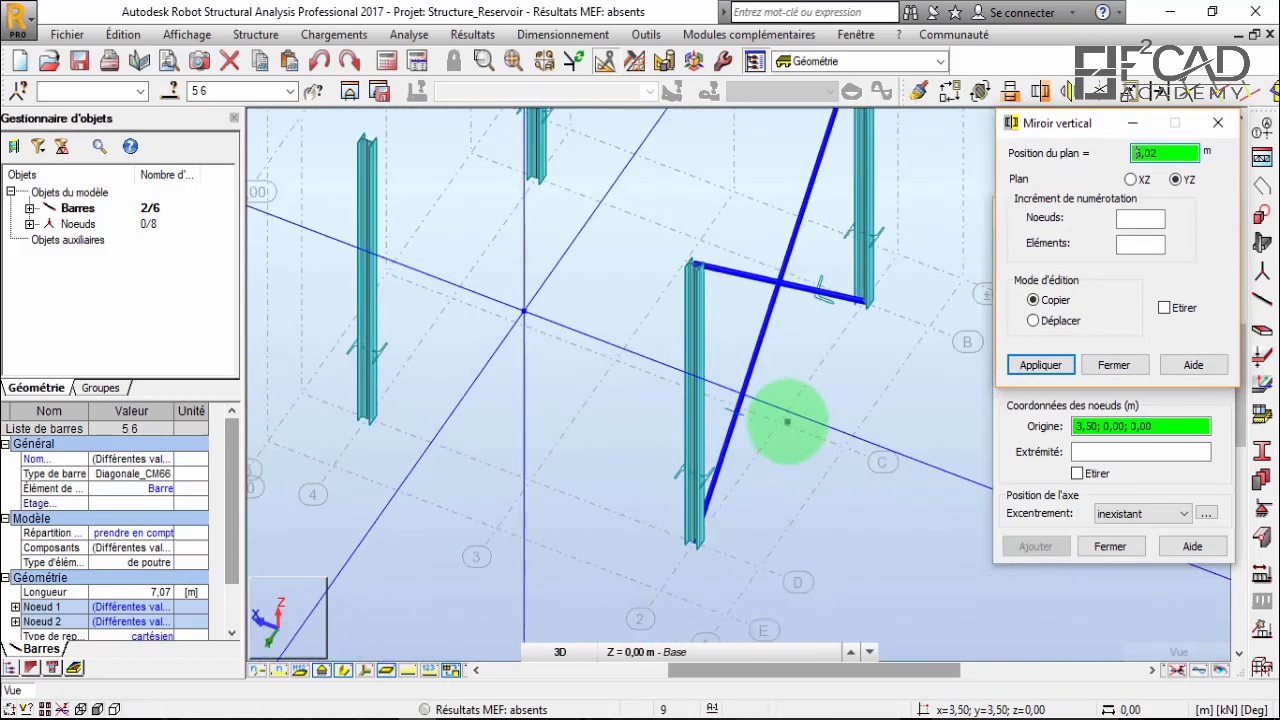
scroll(787, 421, down, 3)
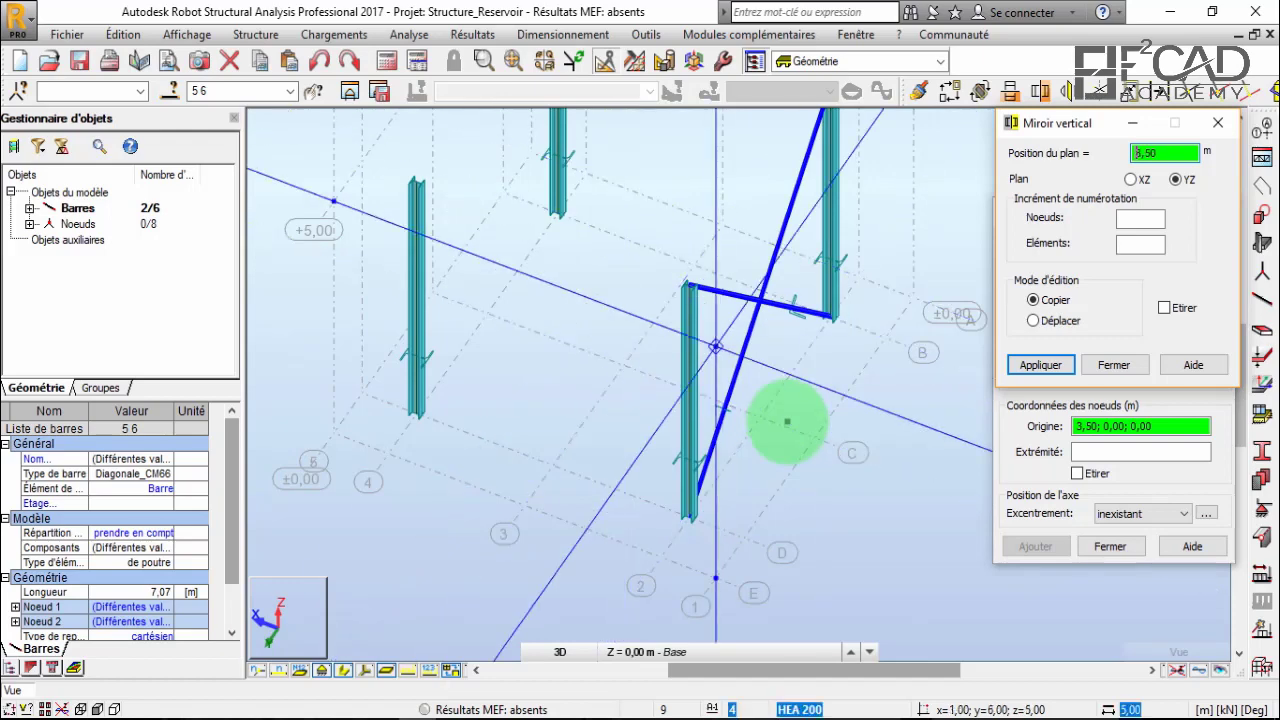
scroll(787, 421, down, 2)
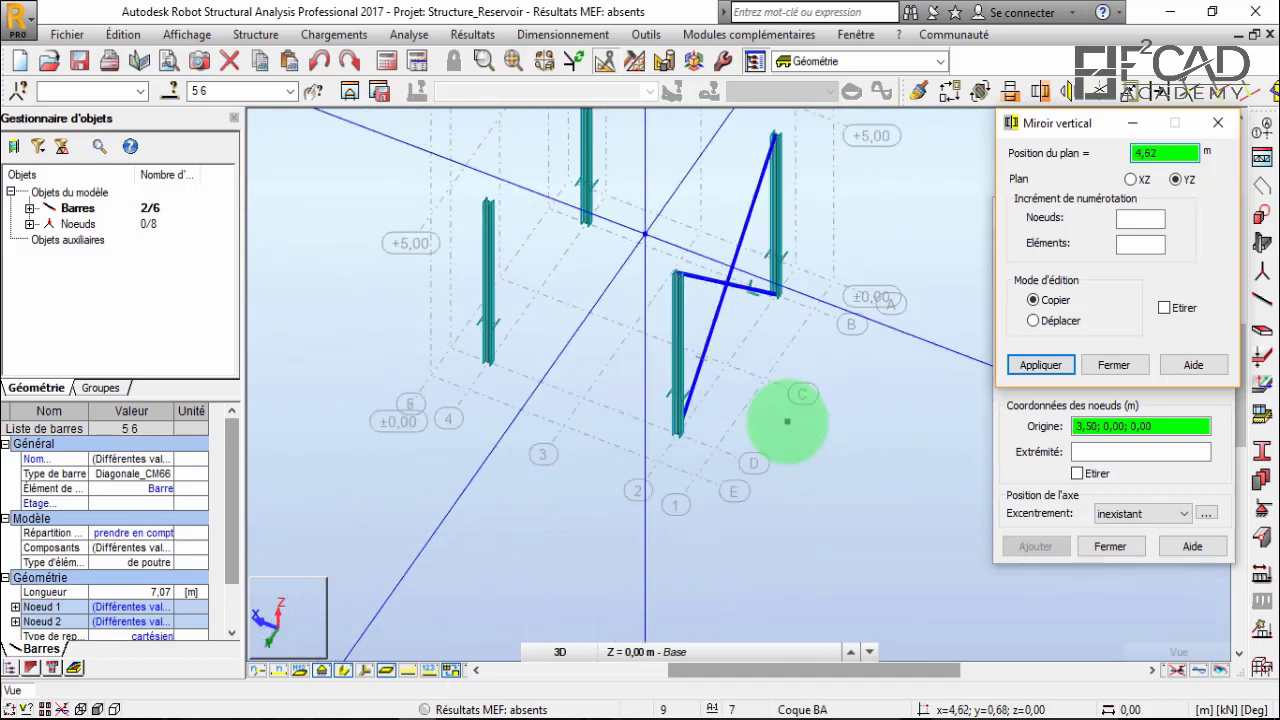
scroll(787, 421, down, 3)
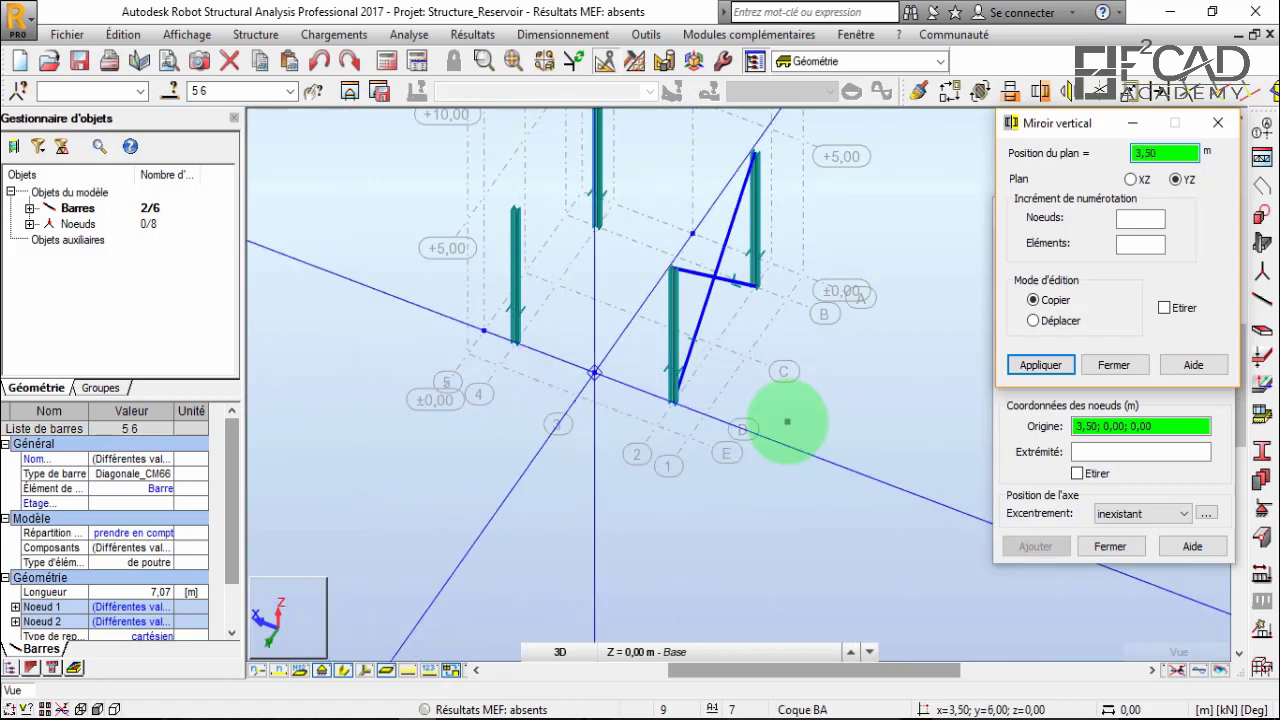
click(578, 394)
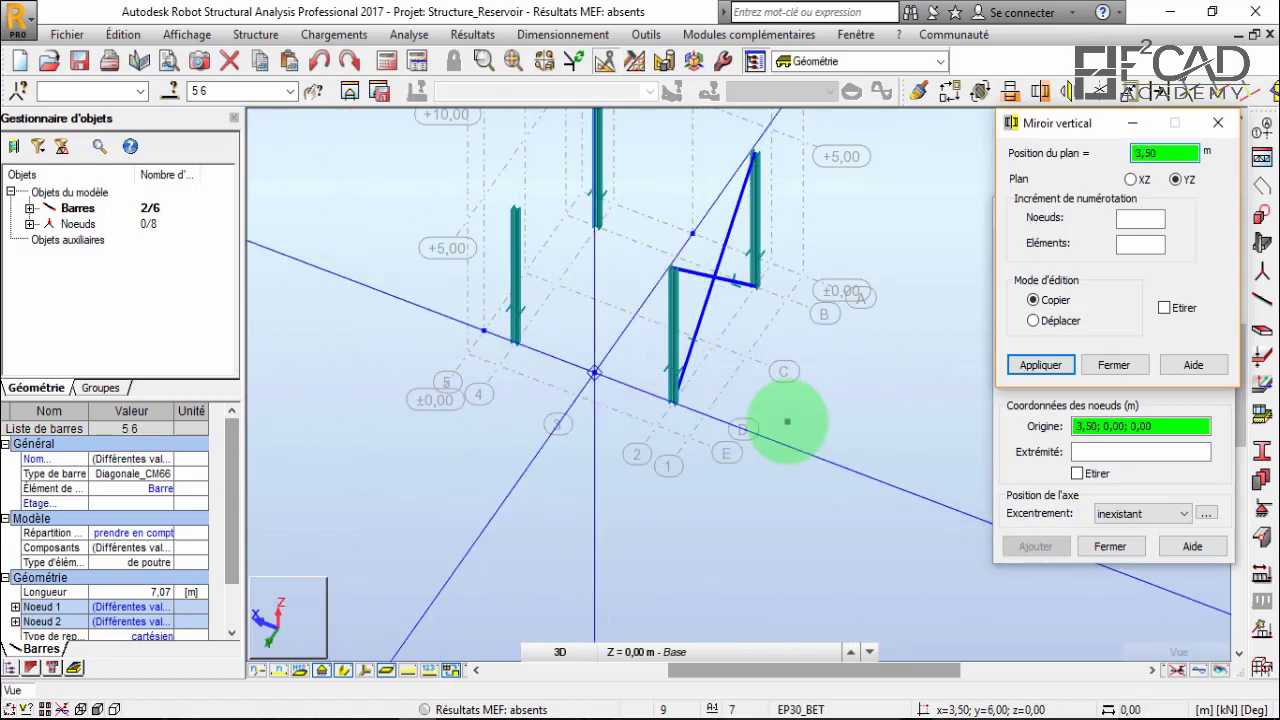
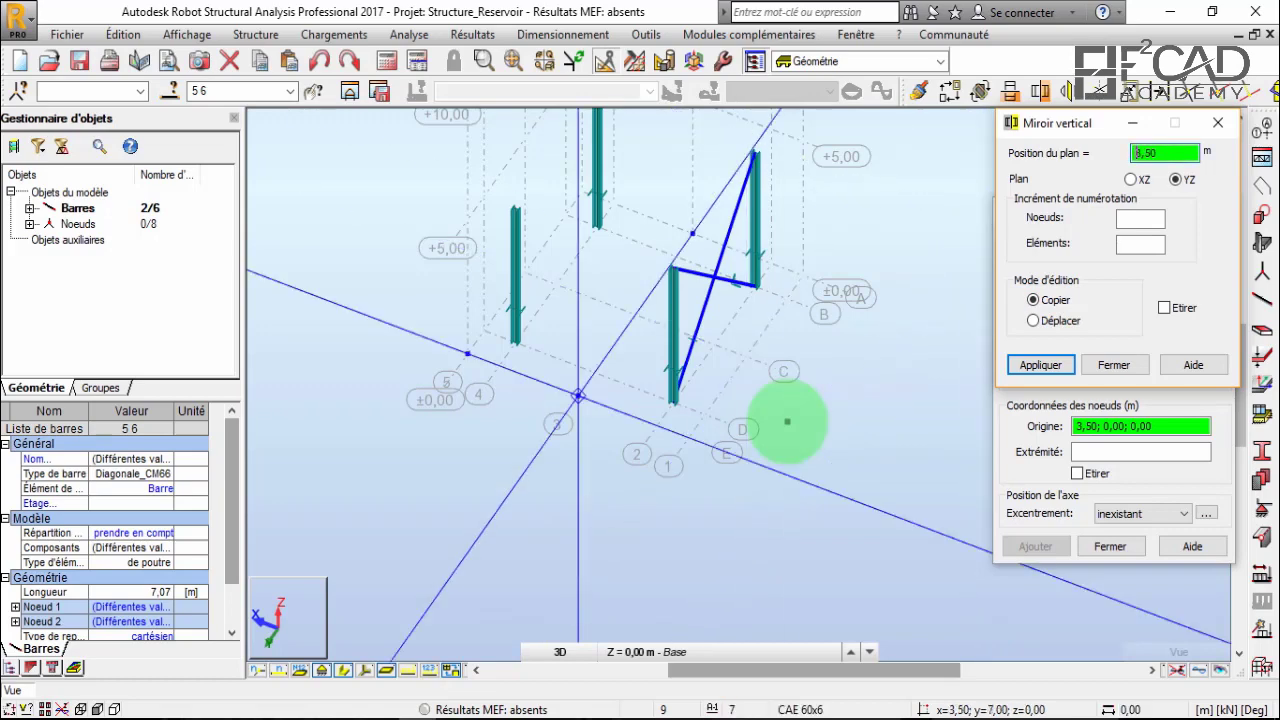
click(787, 421)
scroll(787, 421, up, 3)
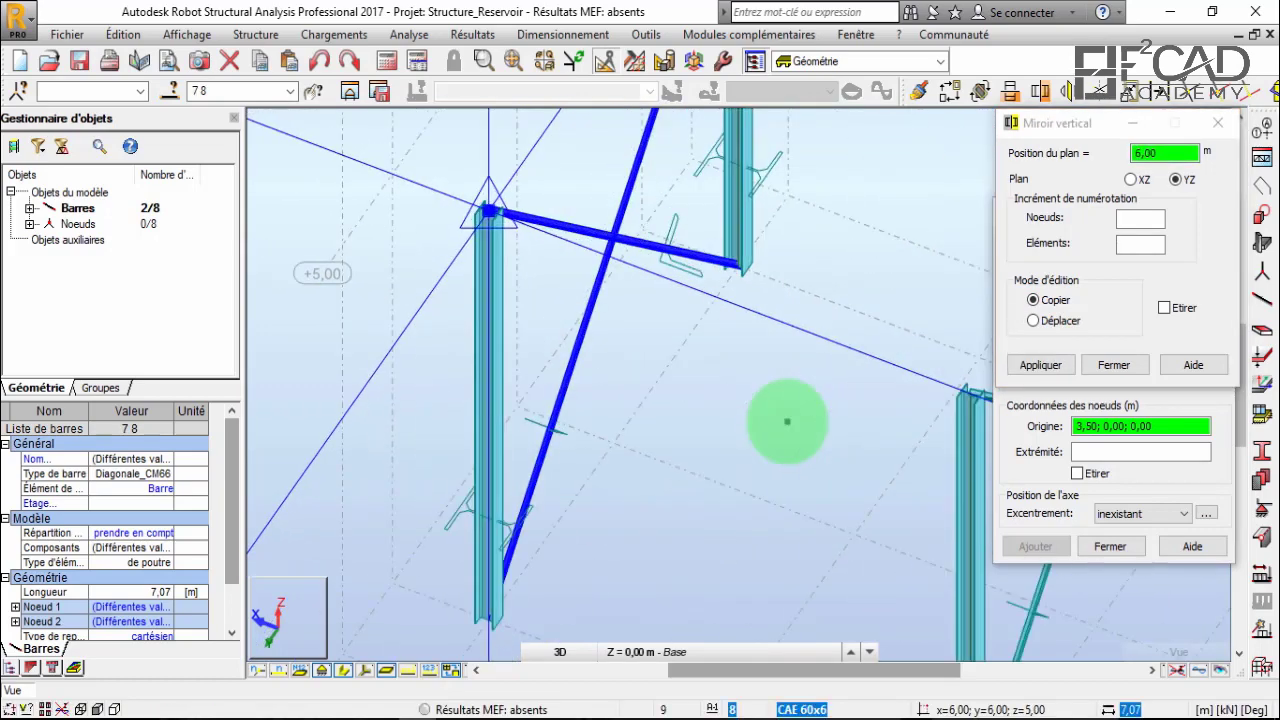
scroll(787, 421, down, 4)
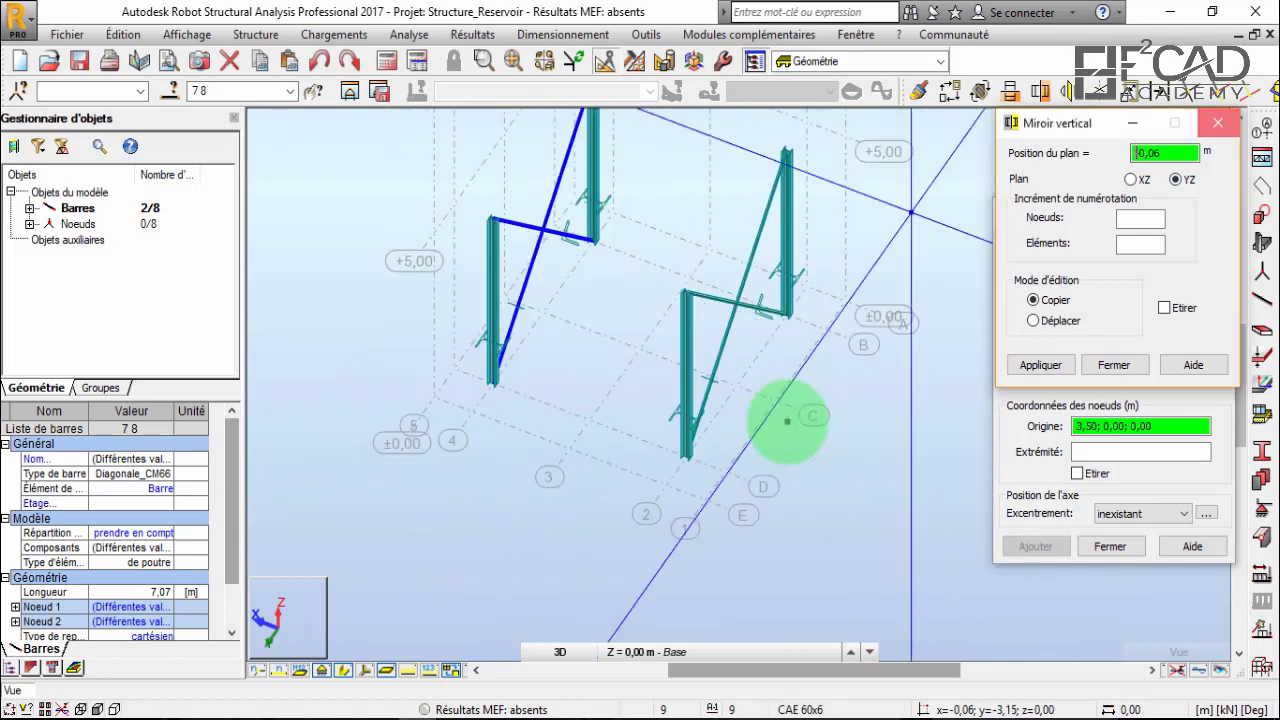
key(Escape)
Draw crossing CAE 60x6 diagonals on the y = 6 m face, from (1; 6; 0) to (6; 6; 5) and (6; 6; 0) to (1; 6; 5).
scroll(787, 421, down, 2)
scroll(787, 421, up, 1)
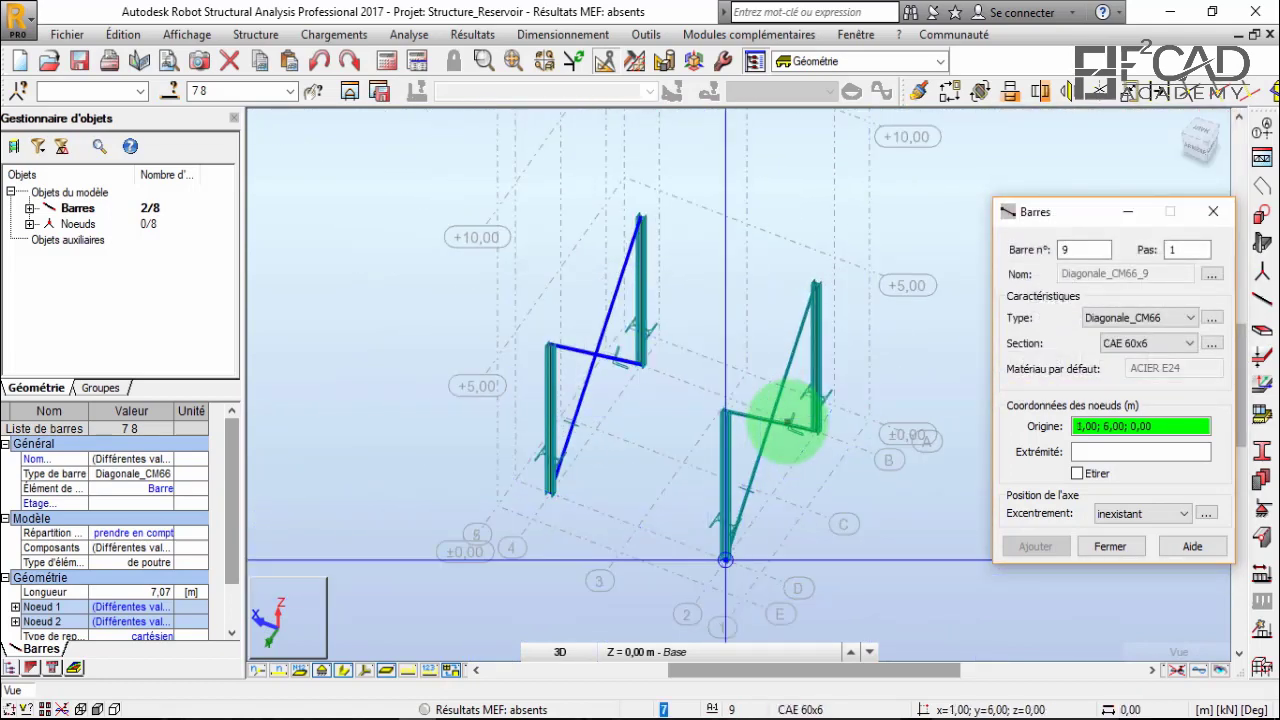
click(725, 560)
click(550, 345)
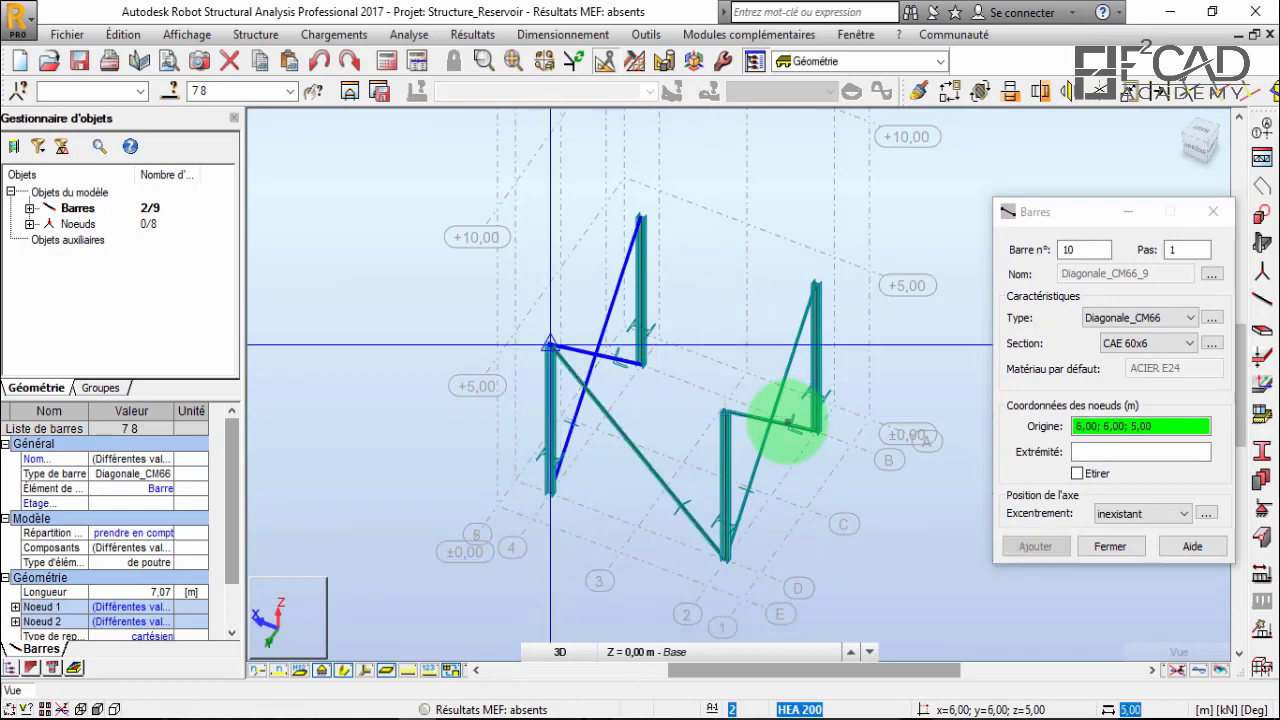
click(550, 492)
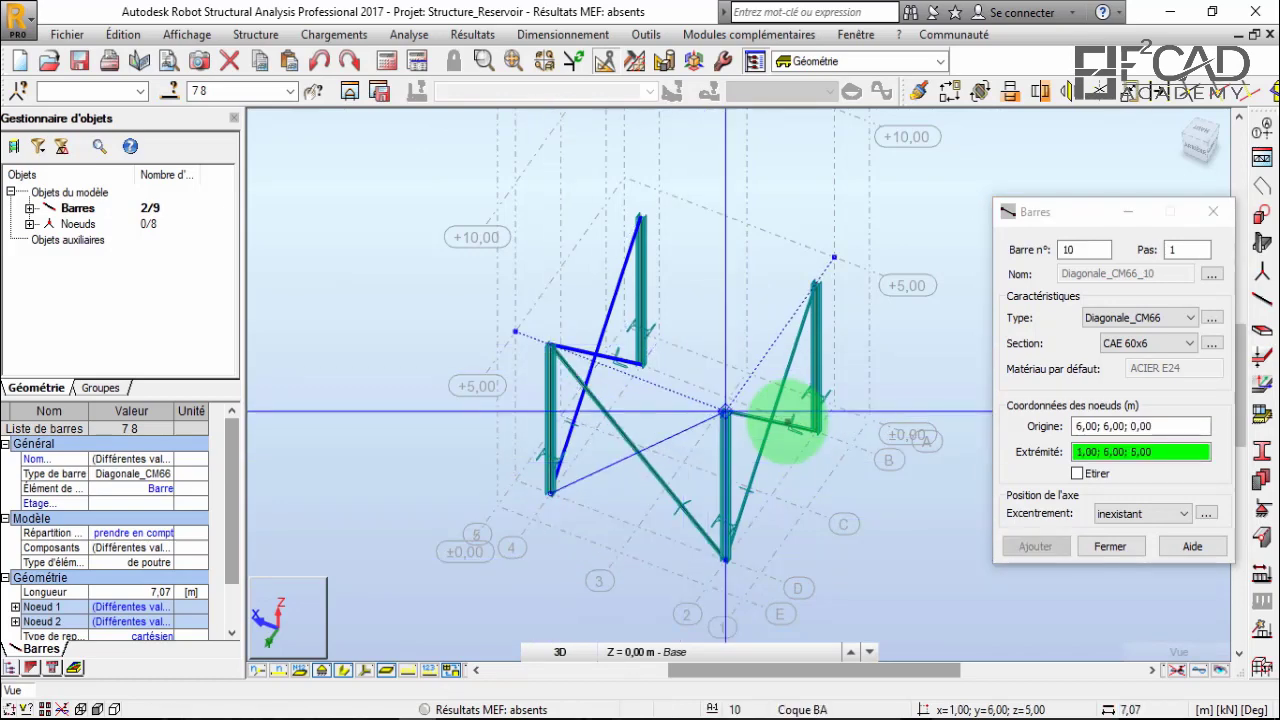
click(790, 425)
Select the two crossing diagonals on the y = 6 m face.
scroll(787, 421, down, 3)
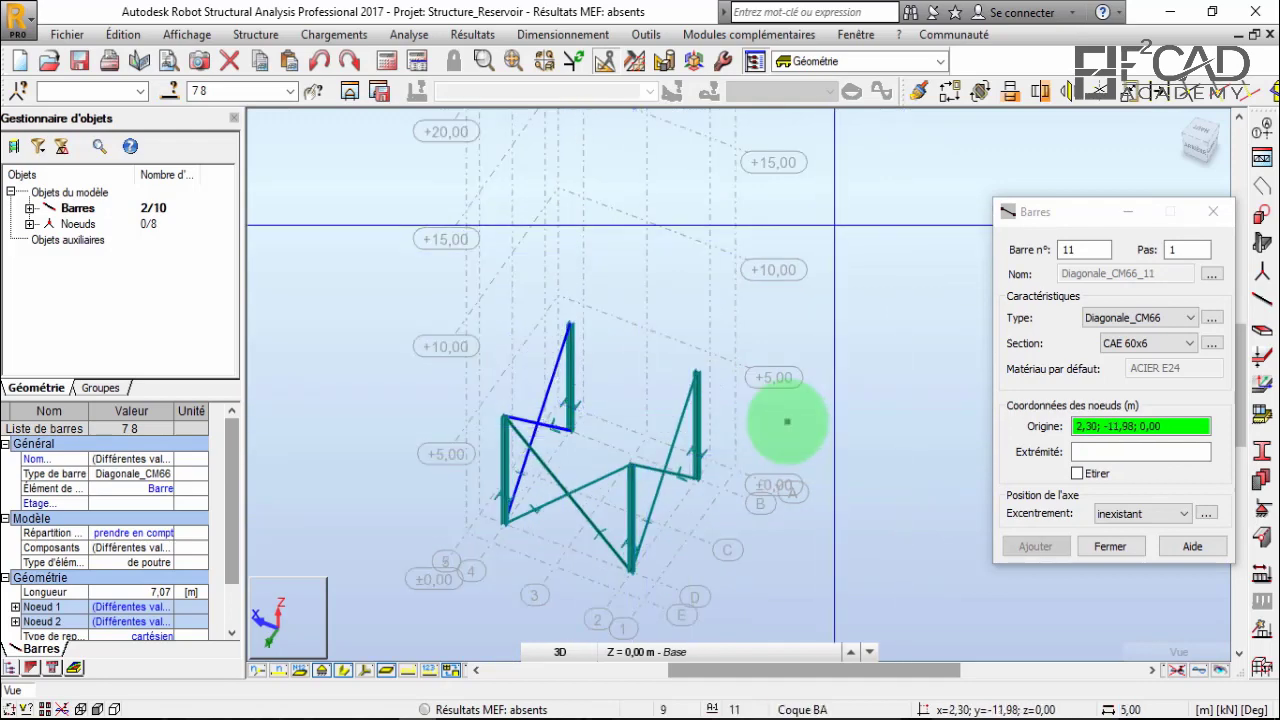
right_click(787, 421)
scroll(787, 421, up, 5)
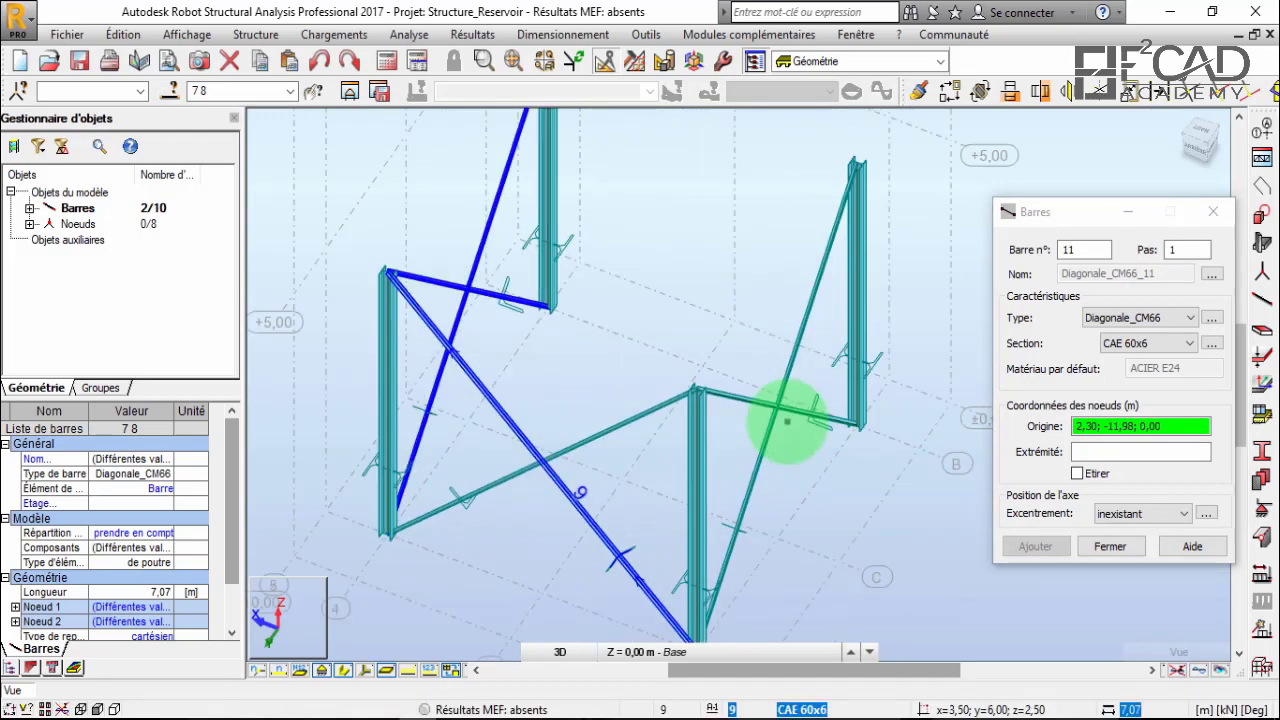
drag(620, 500, 526, 461)
scroll(566, 478, down, 3)
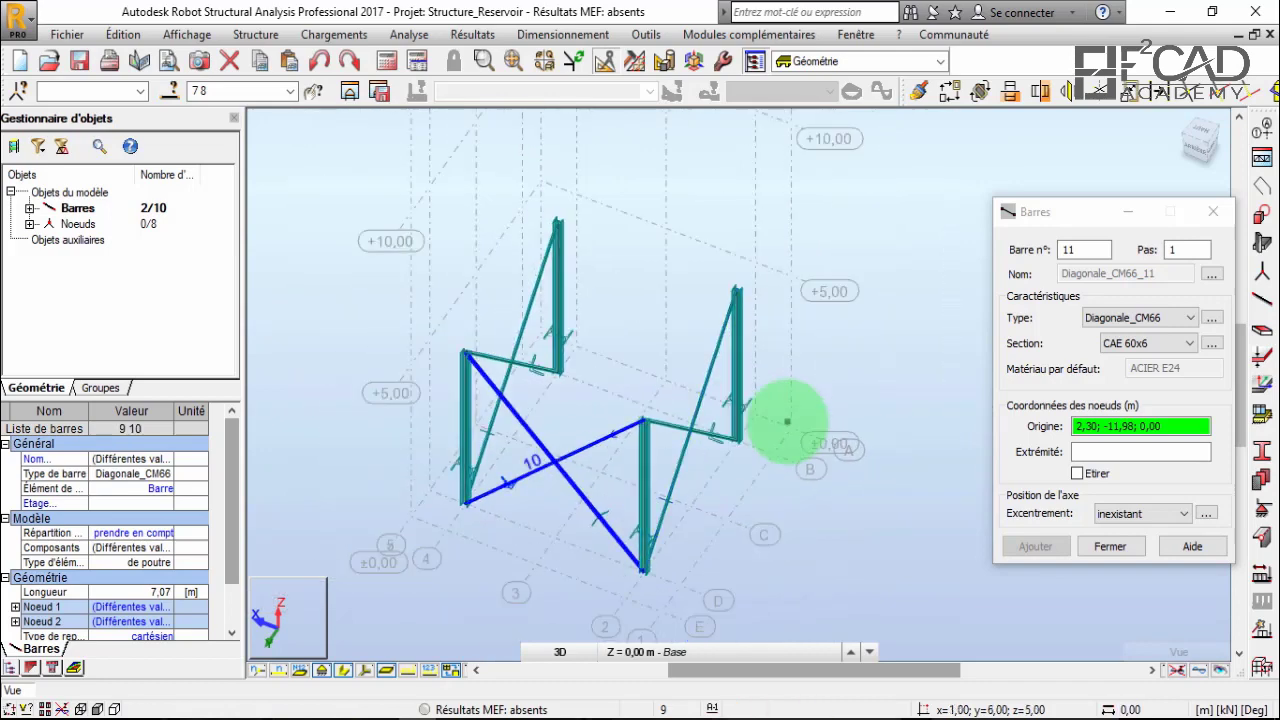
scroll(566, 478, up, 1)
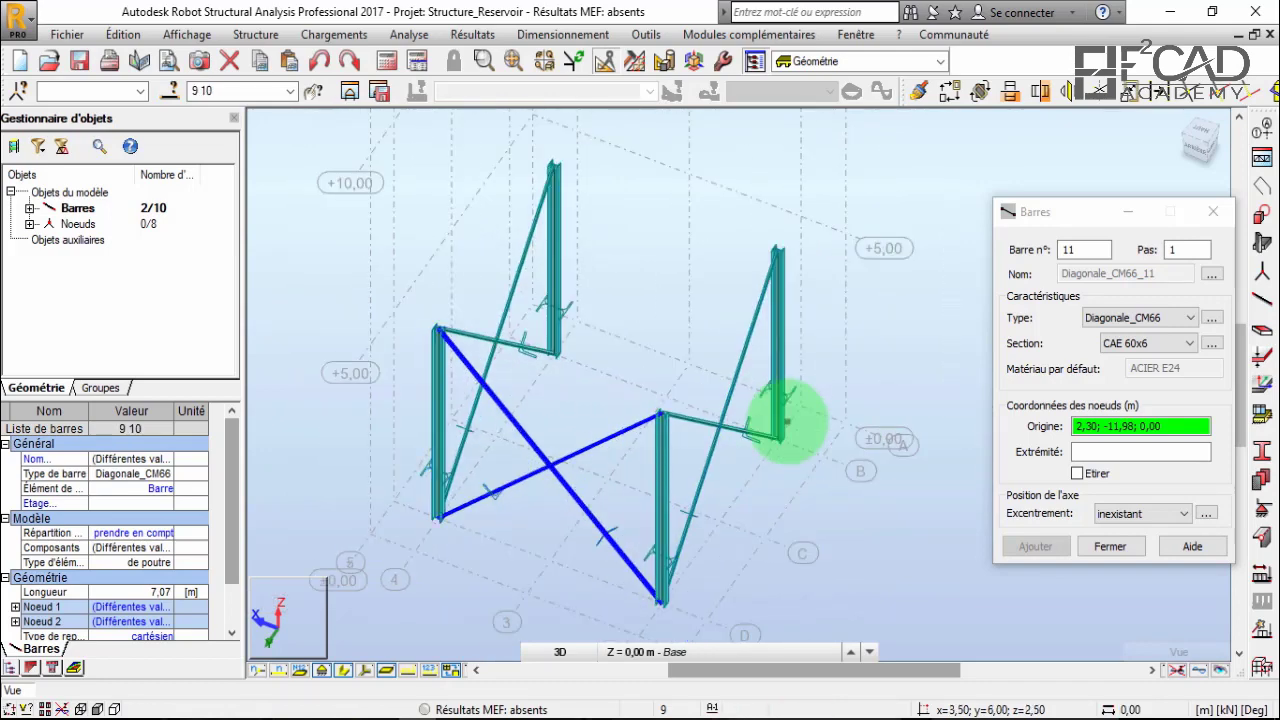
Draw four horizontal CAE 60x6 bars connecting the column tops at z = 5 m into a closed square.
scroll(787, 421, down, 2)
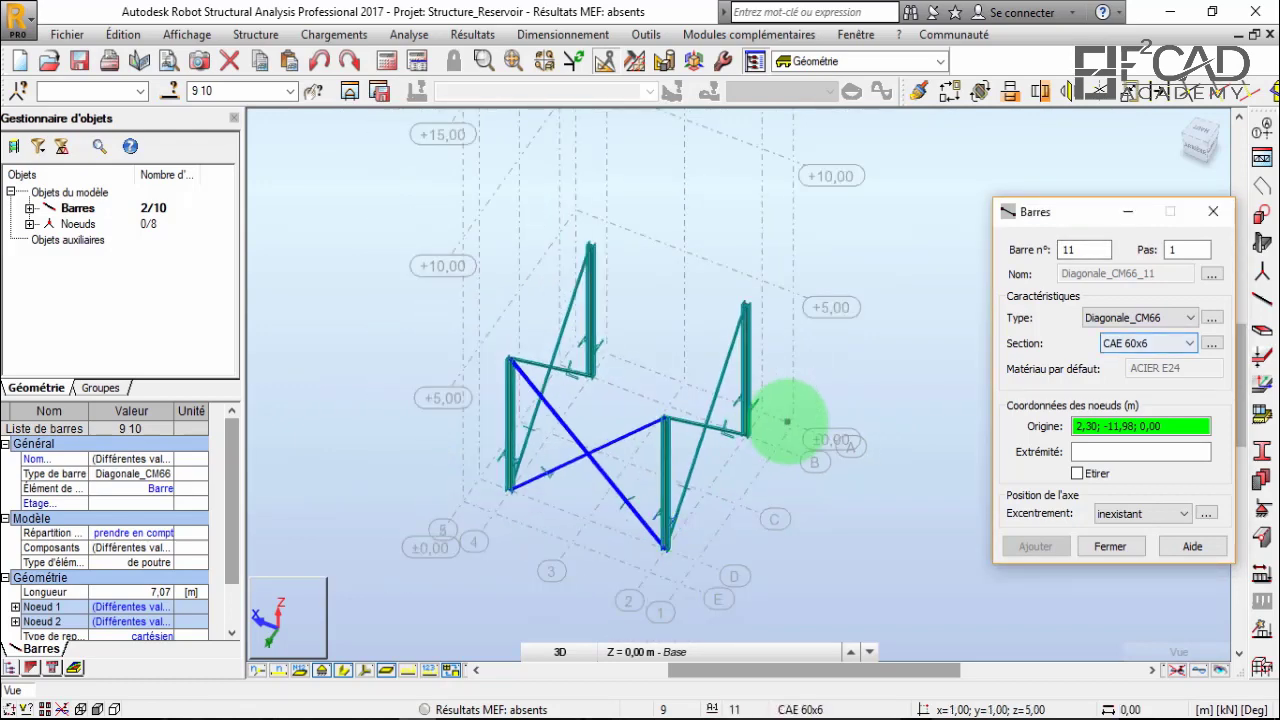
click(787, 421)
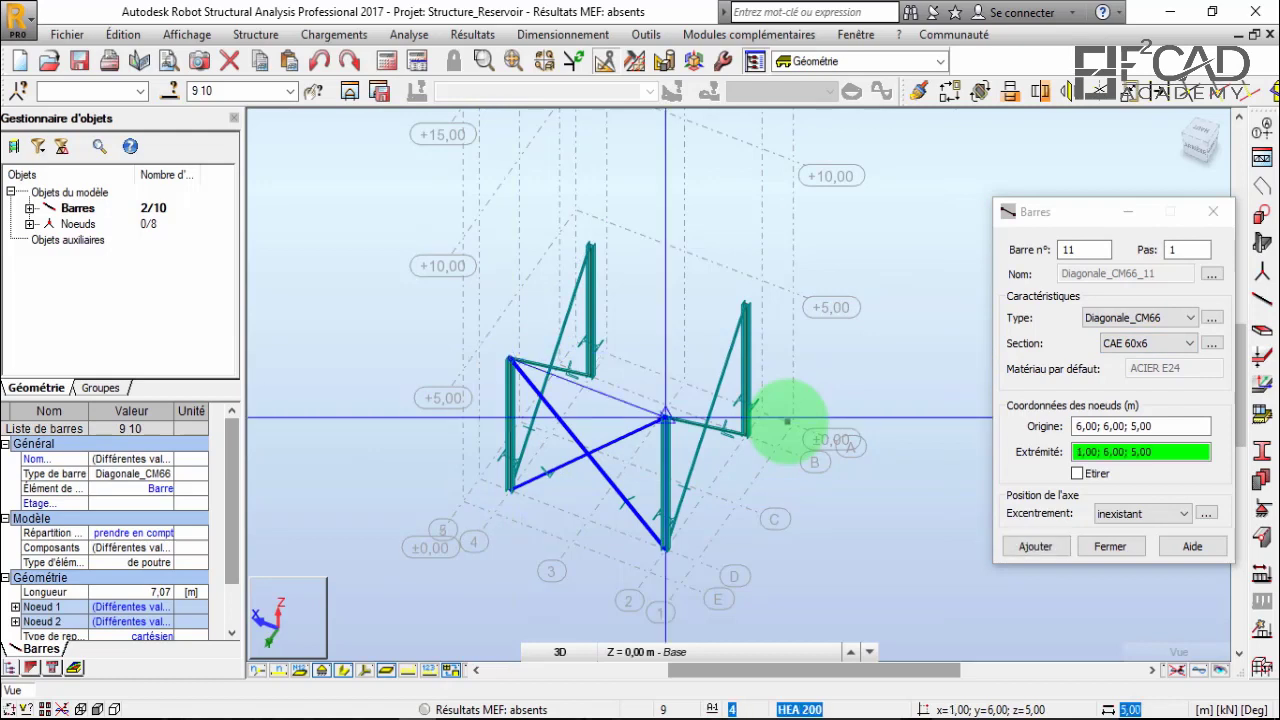
click(787, 421)
click(665, 418)
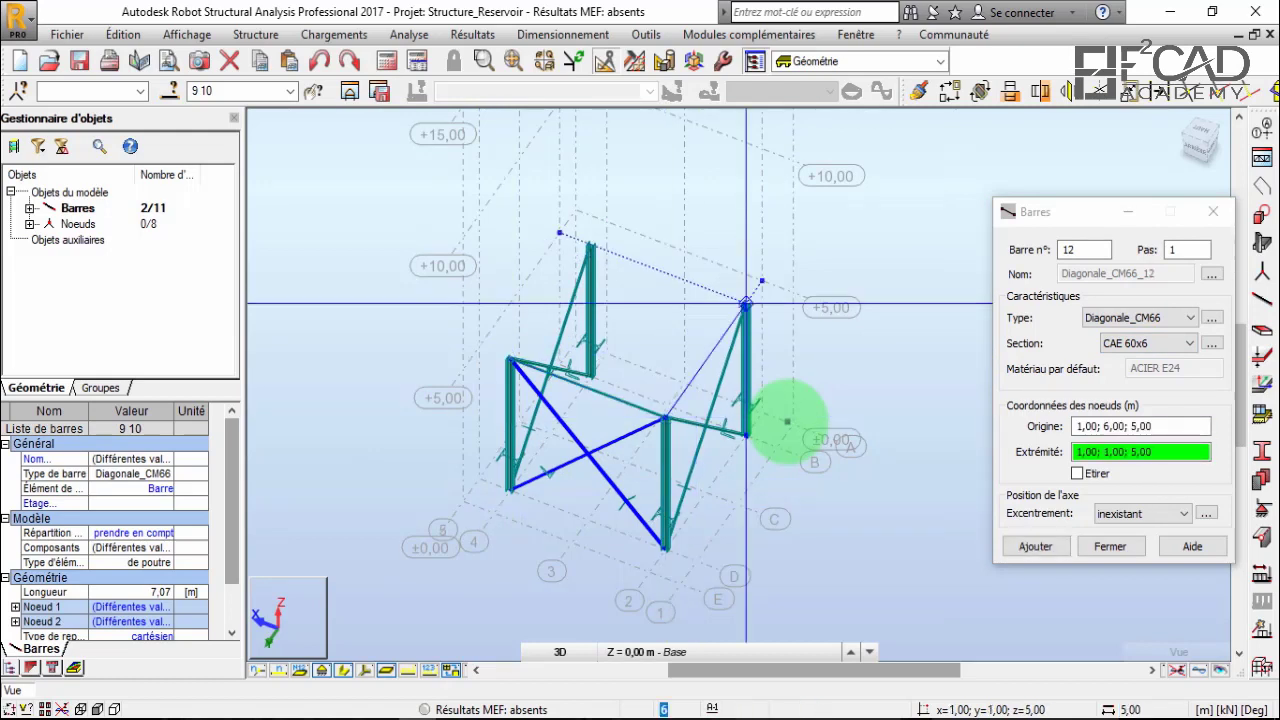
click(746, 304)
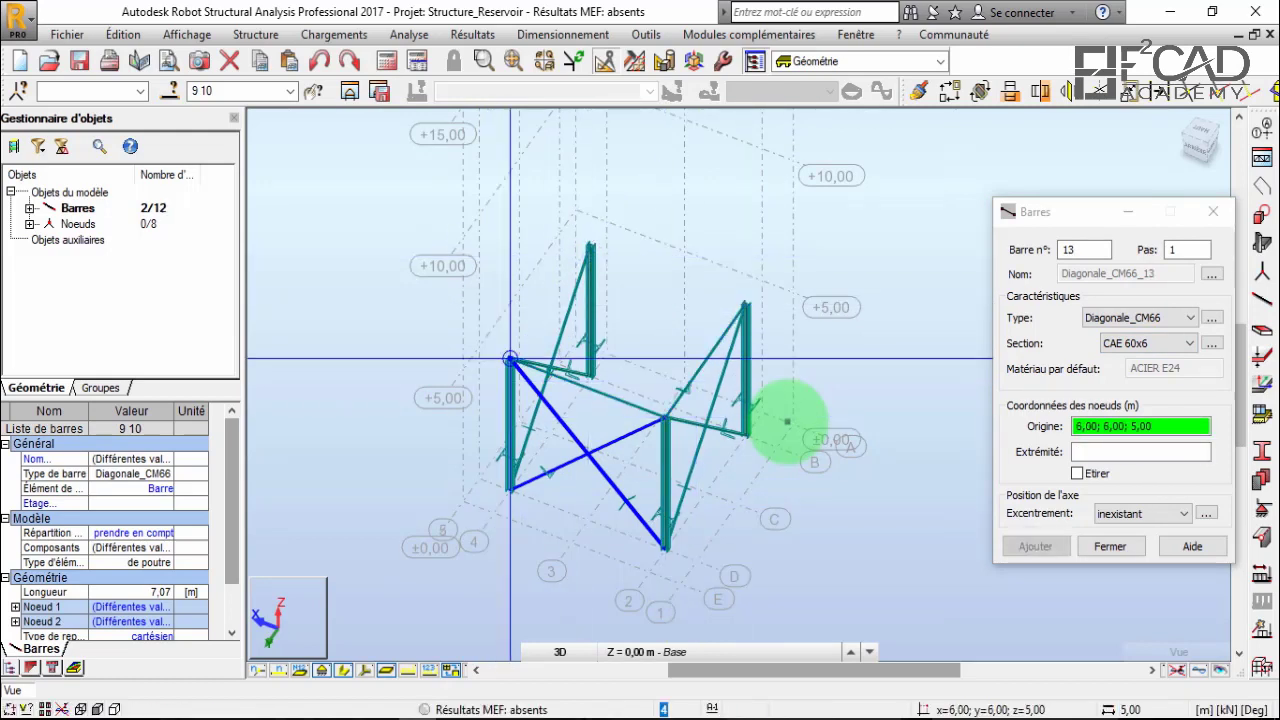
click(510, 358)
click(590, 243)
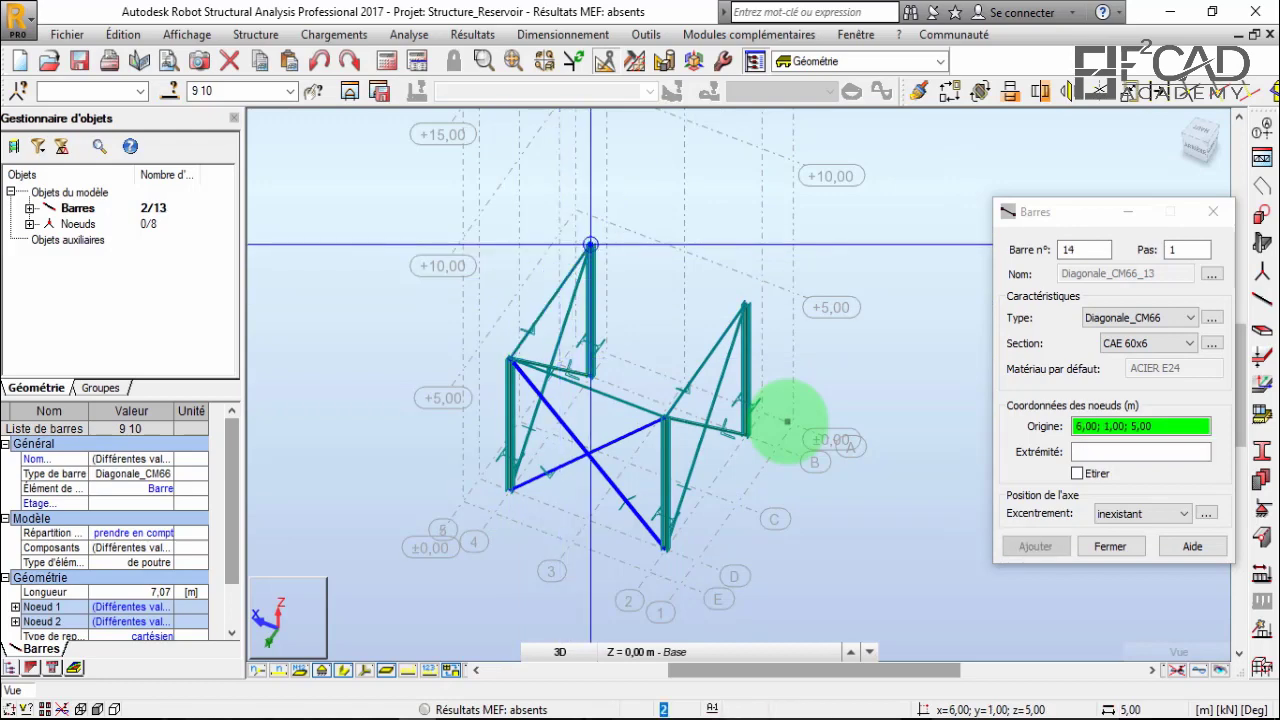
click(590, 243)
click(746, 304)
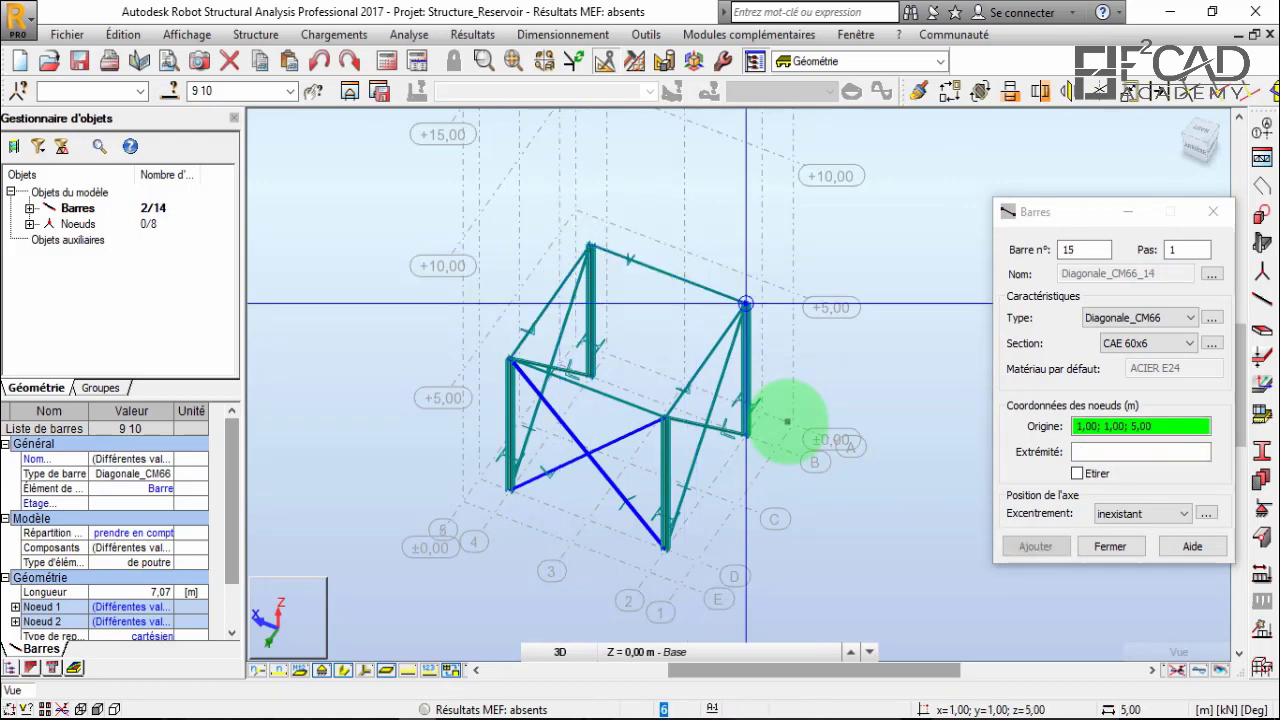
Draw two inclined CAE 60x6 bars from (6; 1; 0) and (1; 1; 0) to the horizontal bar's midpoint at (3.50; 1; 5).
scroll(604, 352, up, 3)
scroll(787, 421, down, 2)
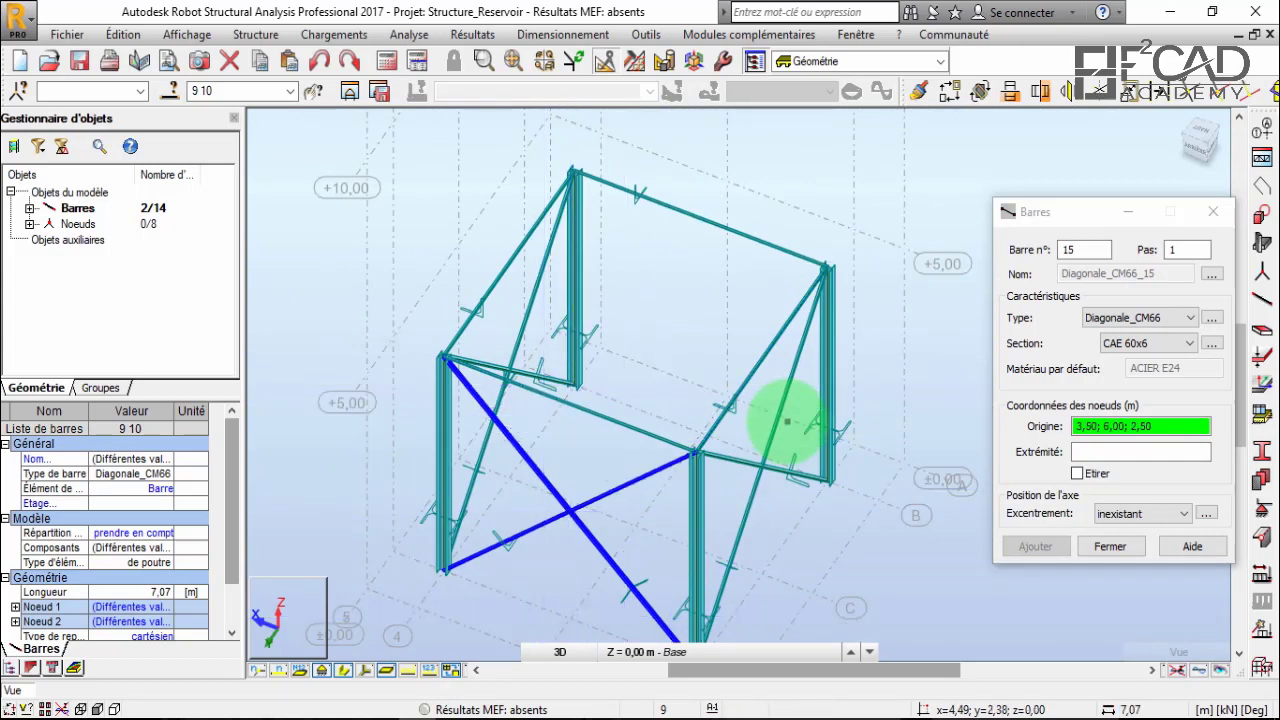
click(574, 384)
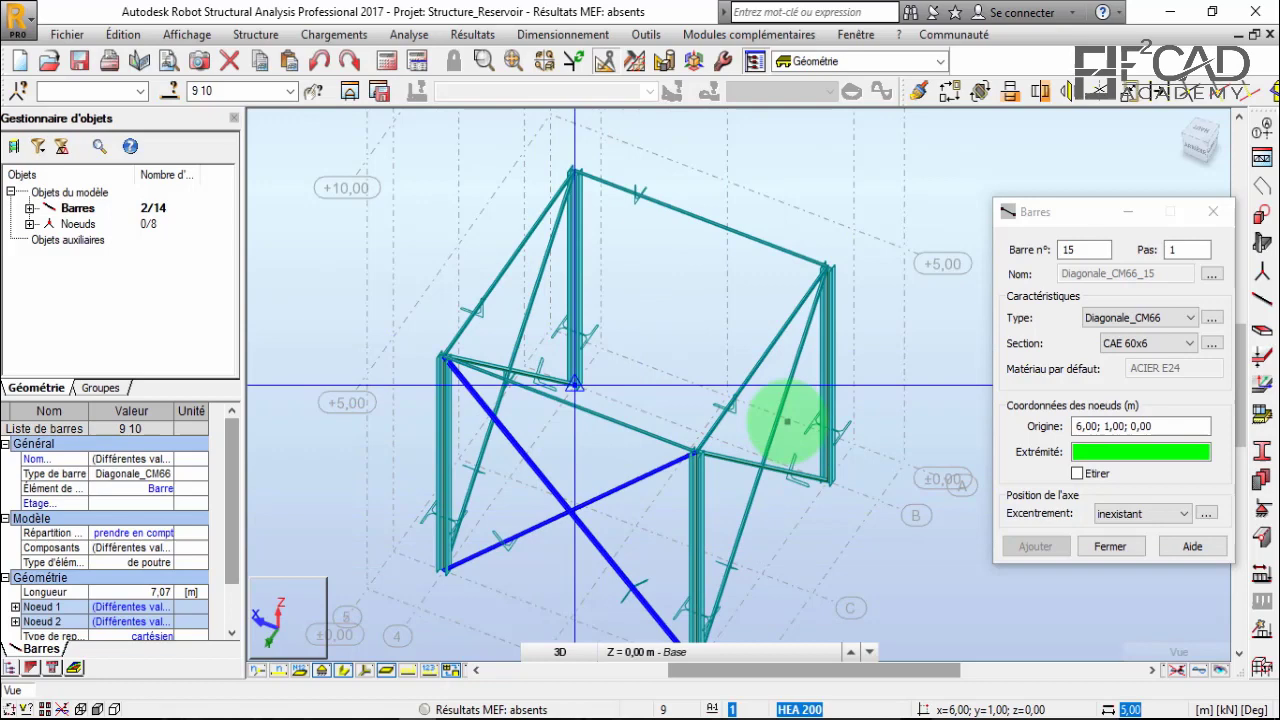
click(700, 218)
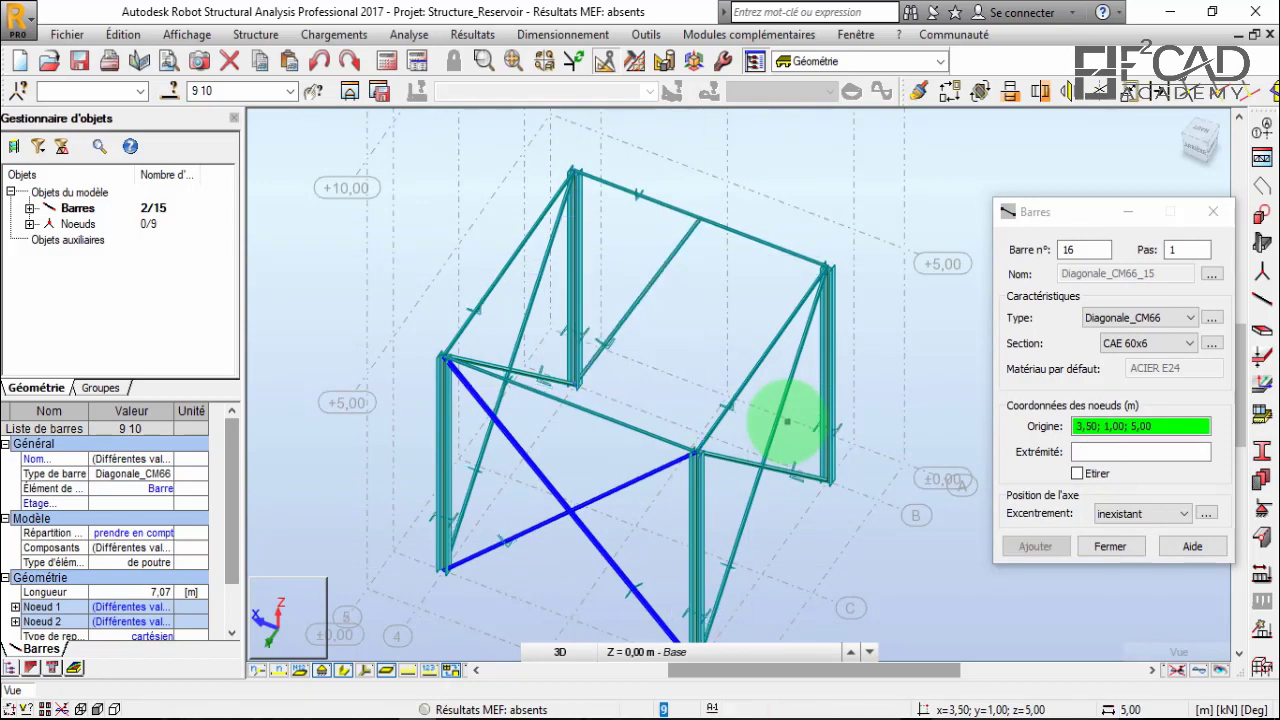
click(787, 421)
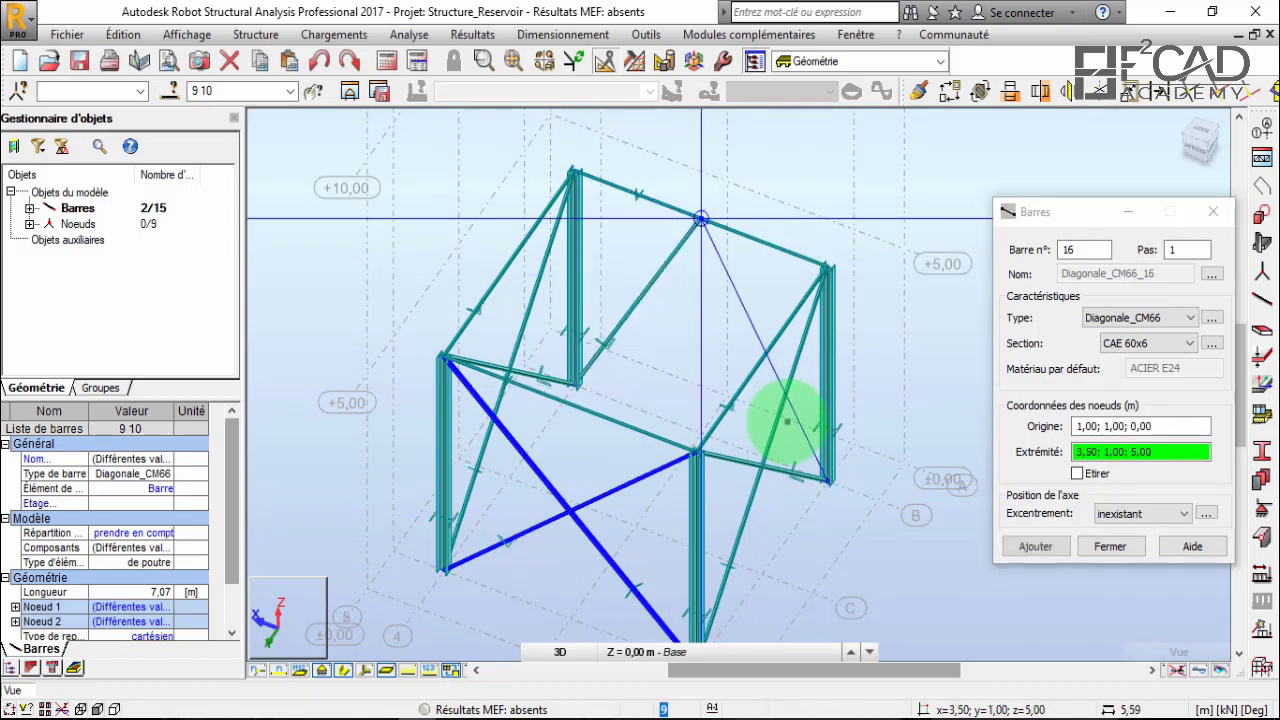
click(787, 421)
Select and delete the two inclined bars meeting at the midpoint of the y = 1 m horizontal bar.
scroll(787, 421, down, 2)
scroll(787, 421, down, 1)
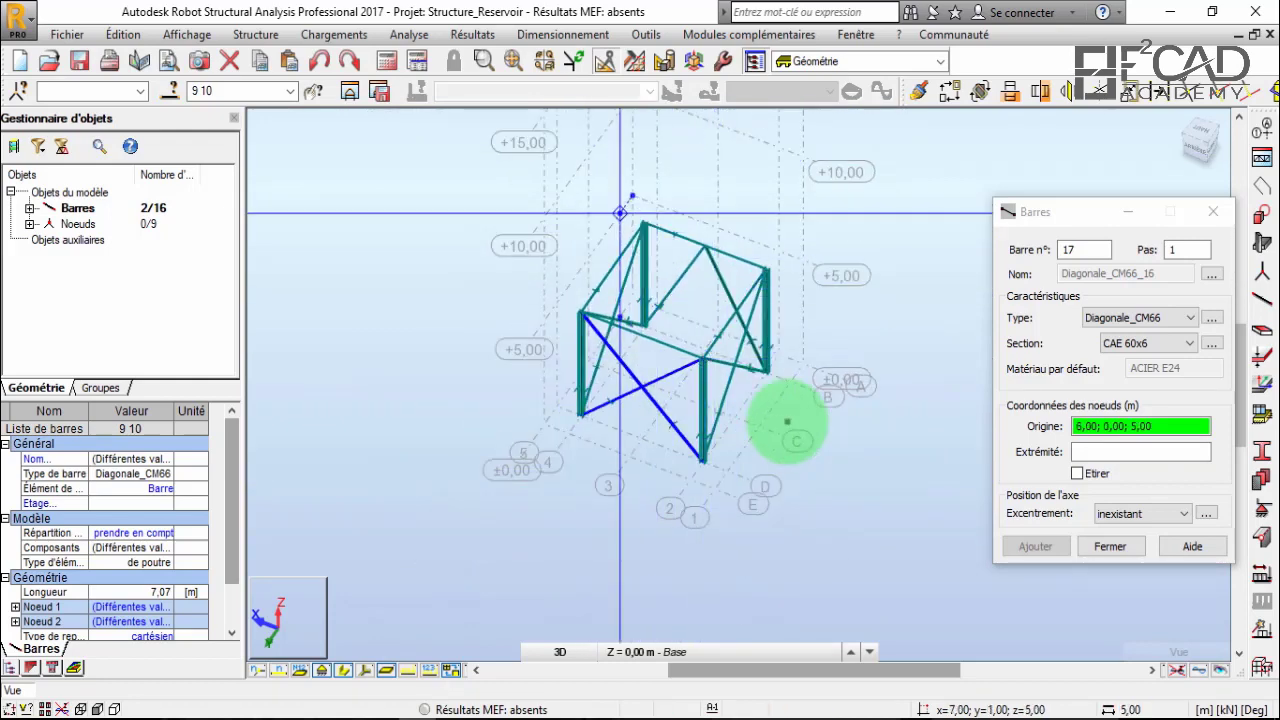
scroll(772, 208, up, 2)
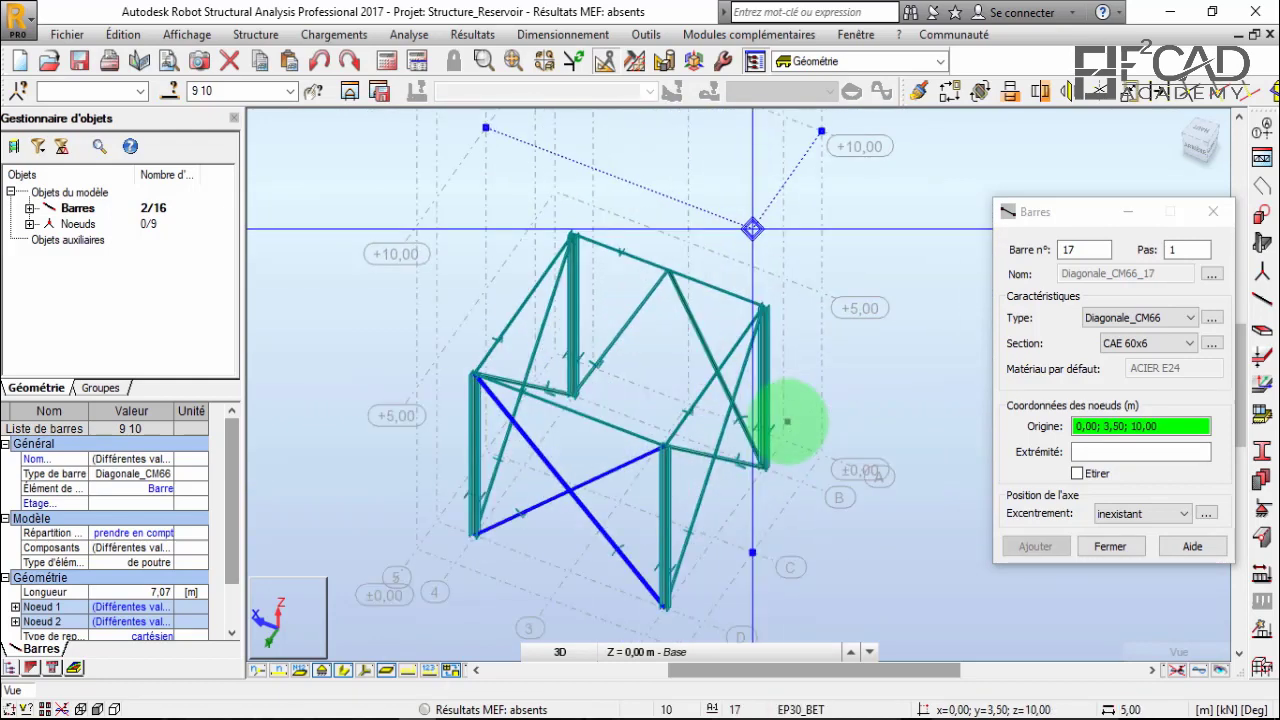
right_click(774, 212)
click(774, 245)
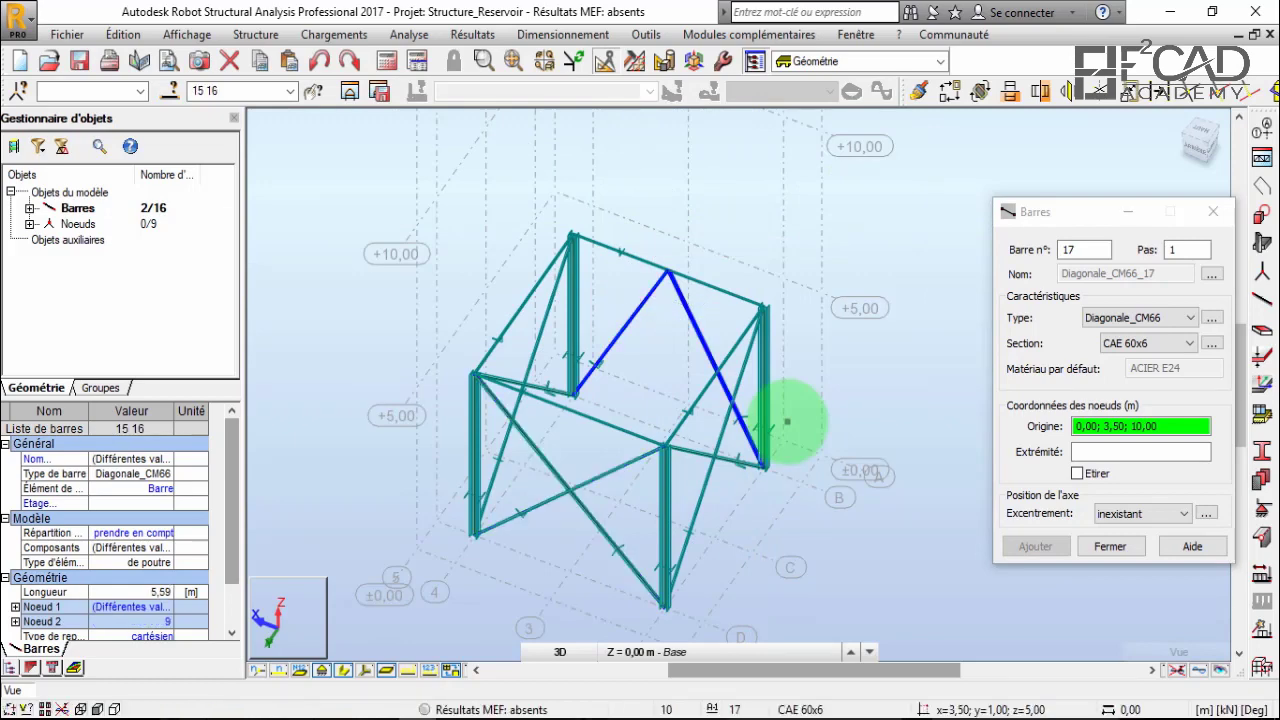
key(Delete)
Select the two crossing diagonals on the y = 6 m face and start a vertical mirror.
scroll(787, 421, down, 2)
scroll(787, 421, up, 4)
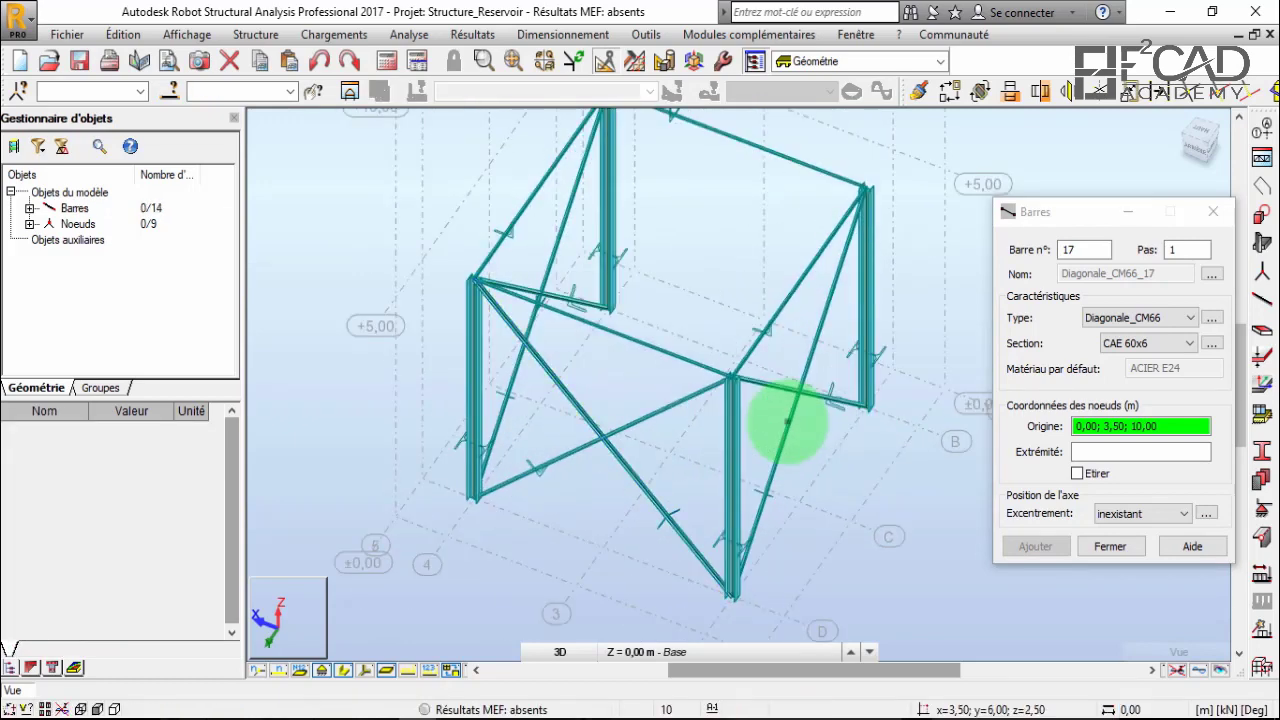
key(ctrl+z)
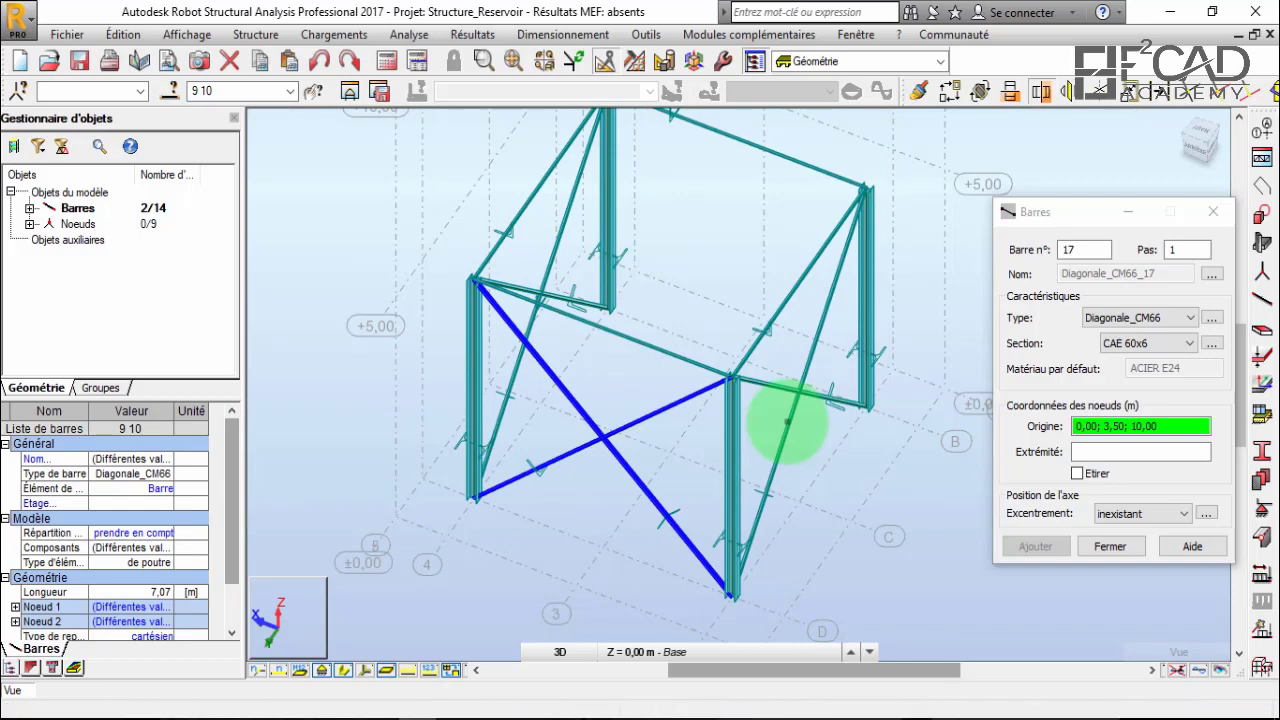
key(ctrl+shift+m)
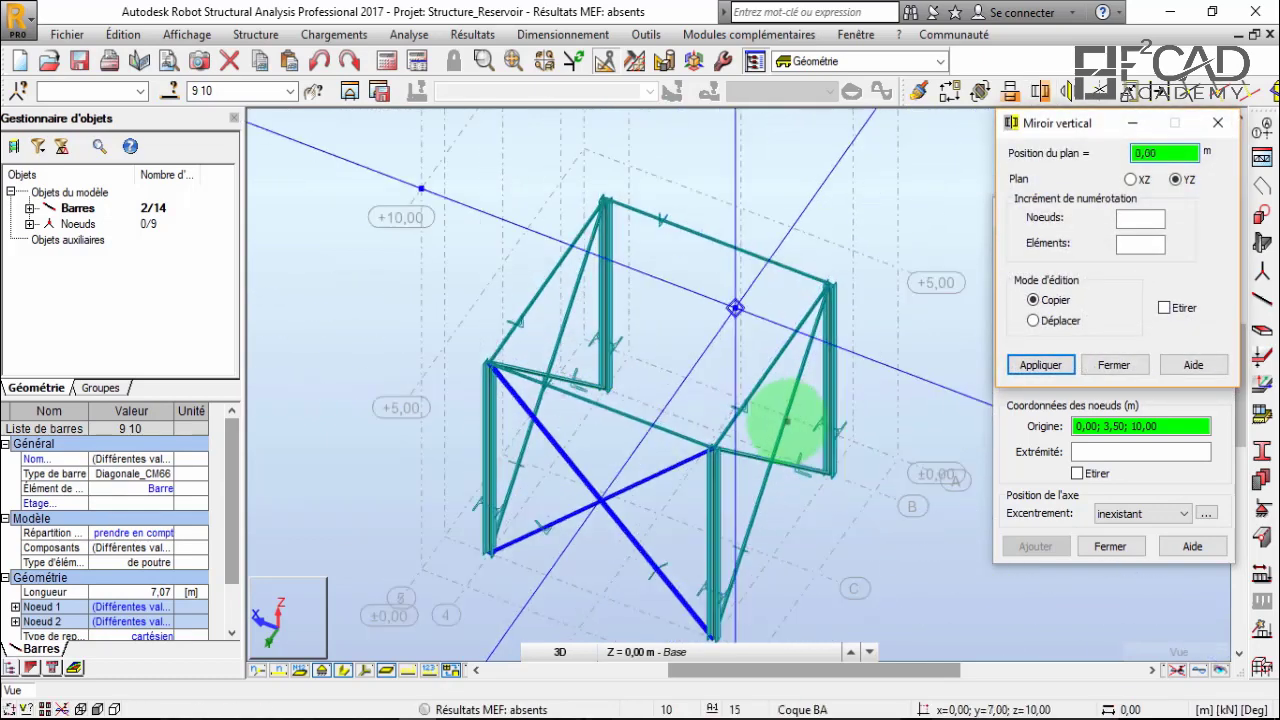
Examine the frame and its axes to find the symmetry plane between the y = 6 m and y = 1 m faces.
scroll(790, 420, down, 1)
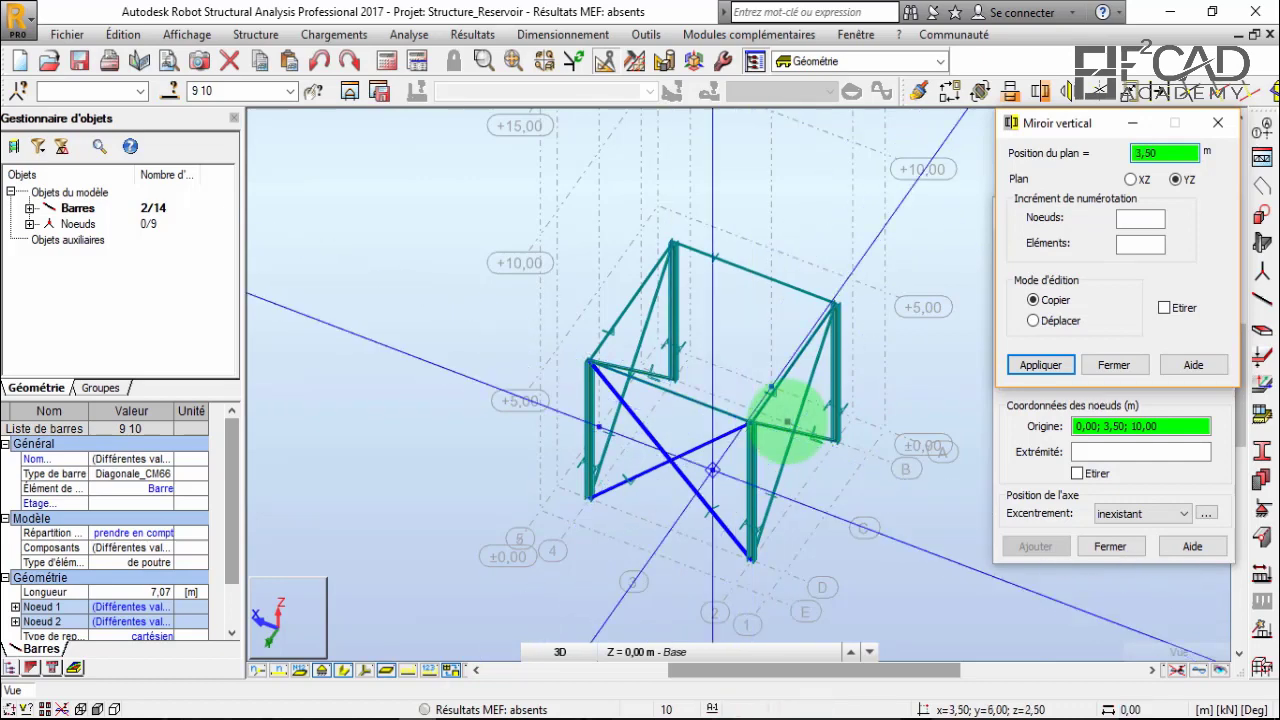
scroll(790, 420, up, 1)
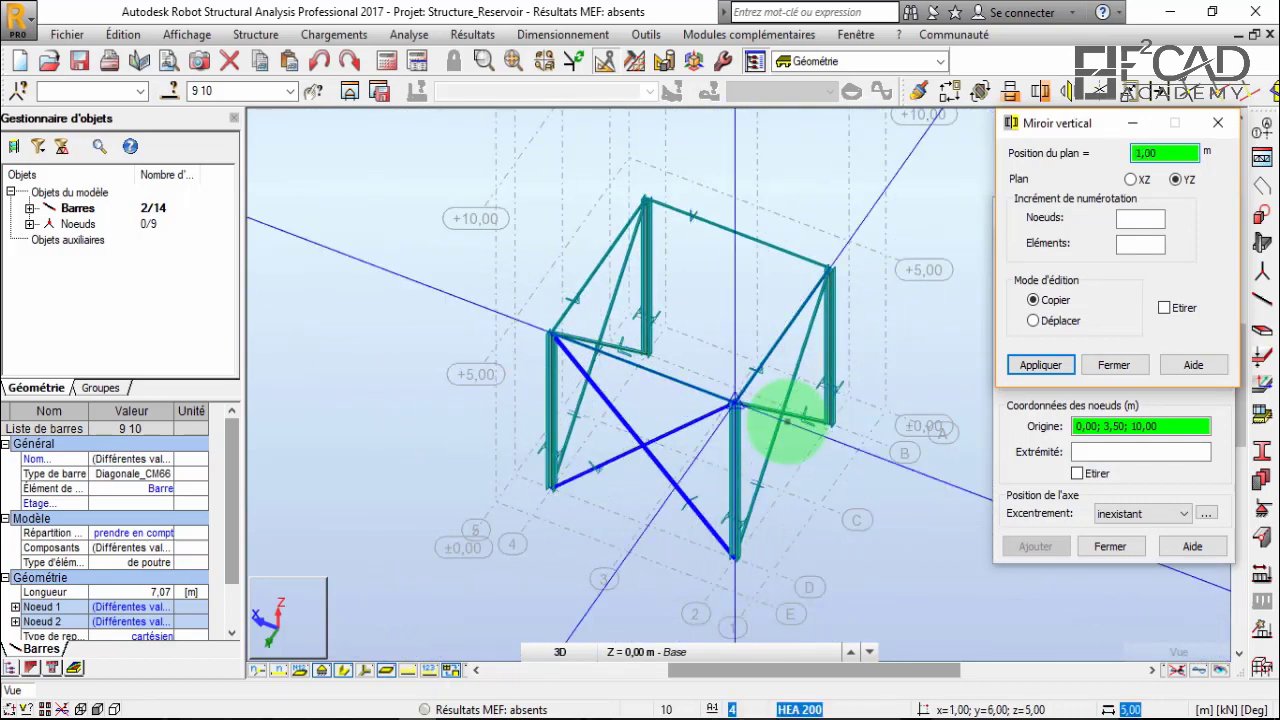
scroll(788, 420, up, 2)
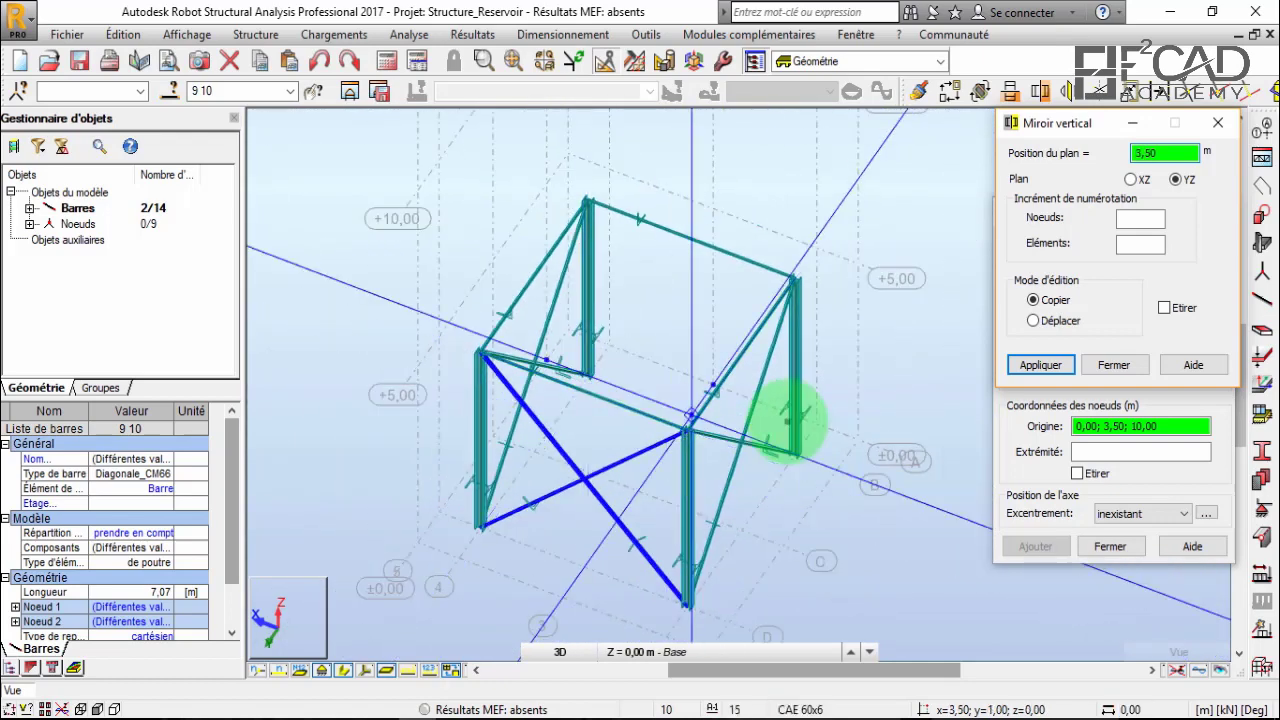
scroll(788, 420, up, 3)
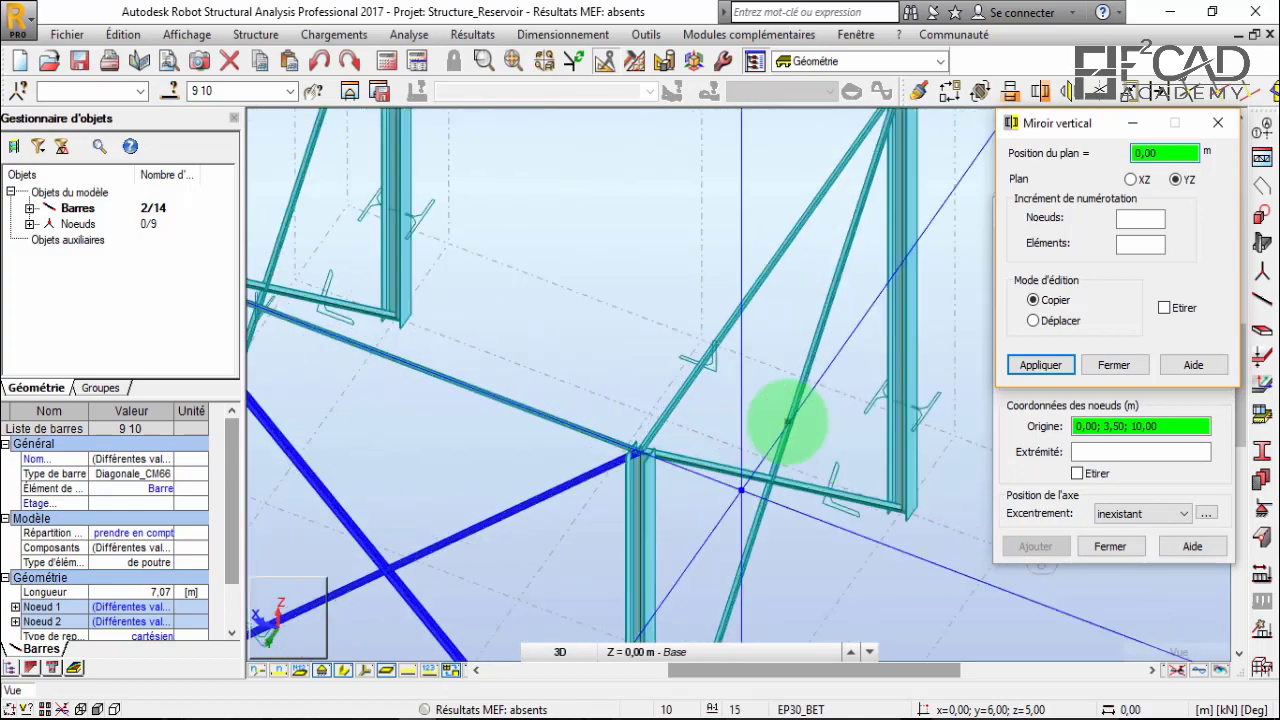
scroll(788, 420, down, 3)
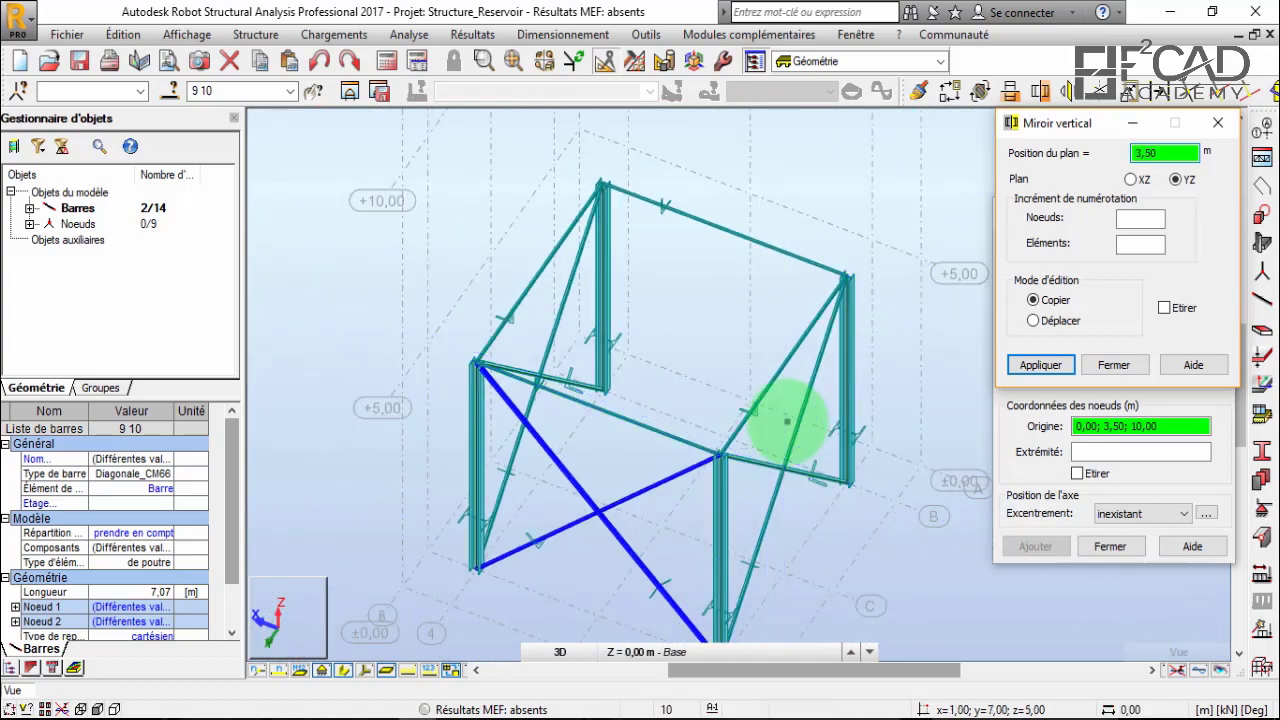
scroll(788, 420, up, 2)
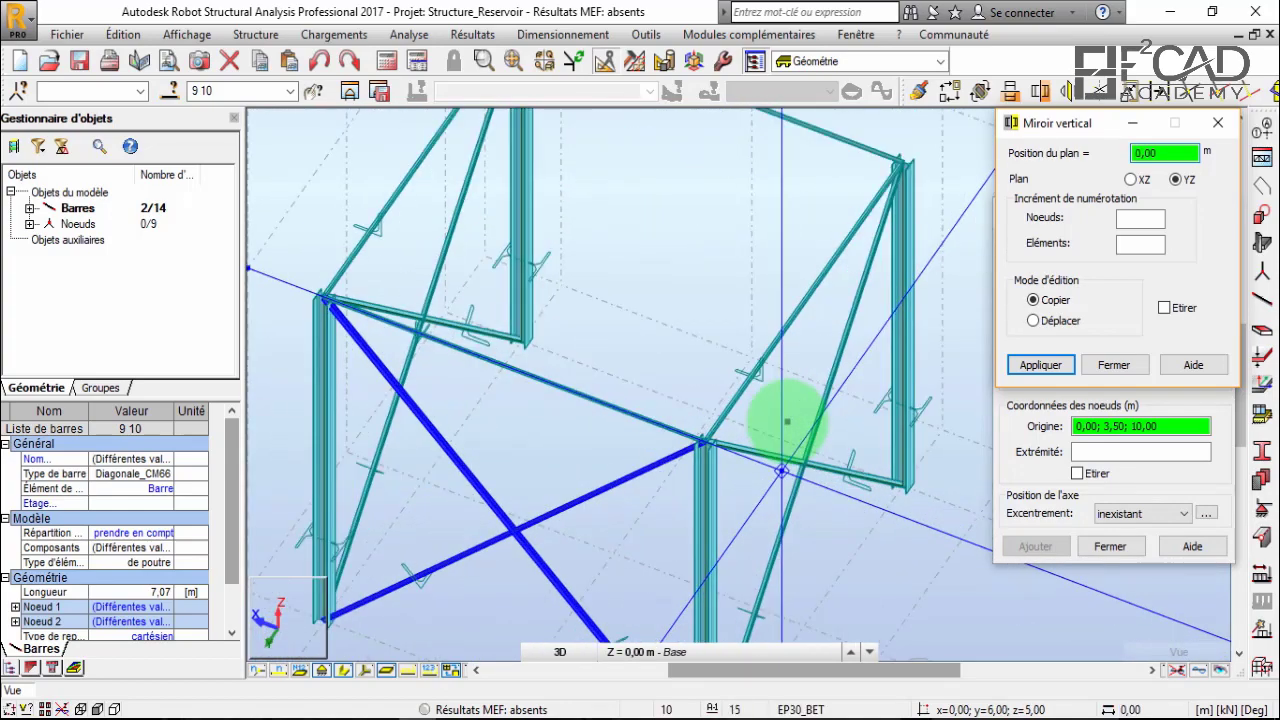
scroll(788, 420, up, 2)
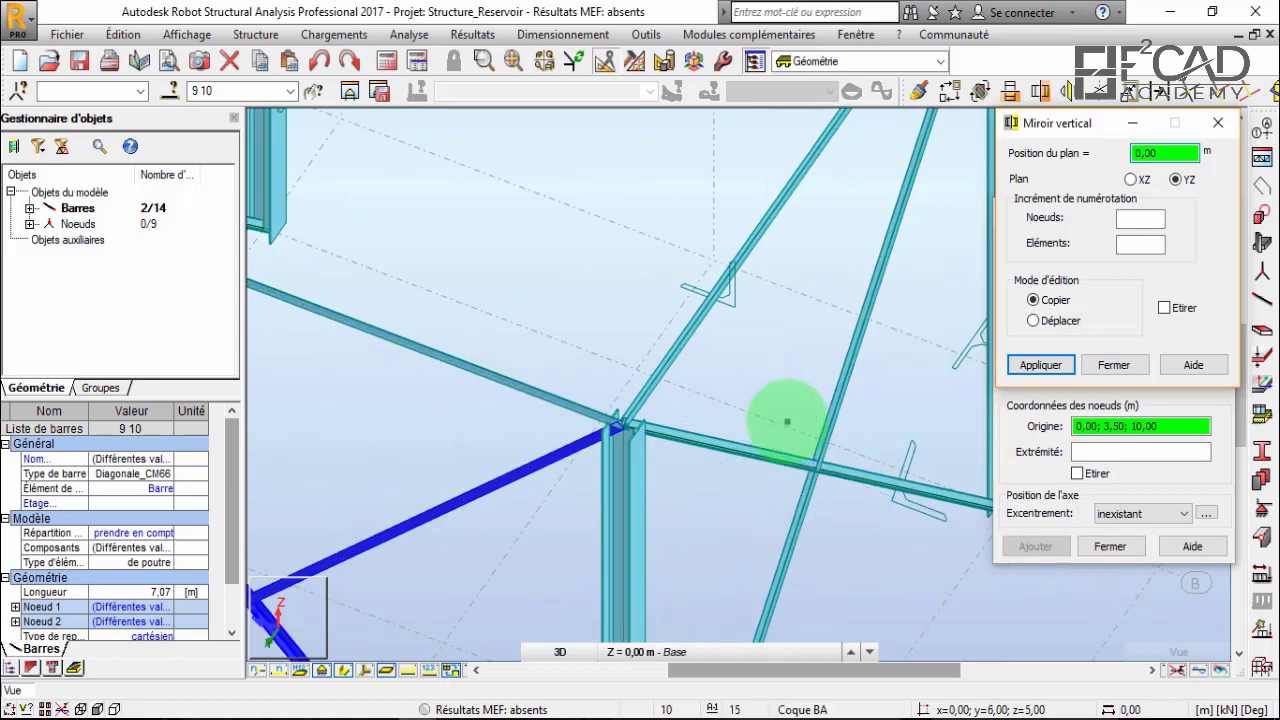
scroll(788, 421, down, 3)
scroll(788, 421, down, 2)
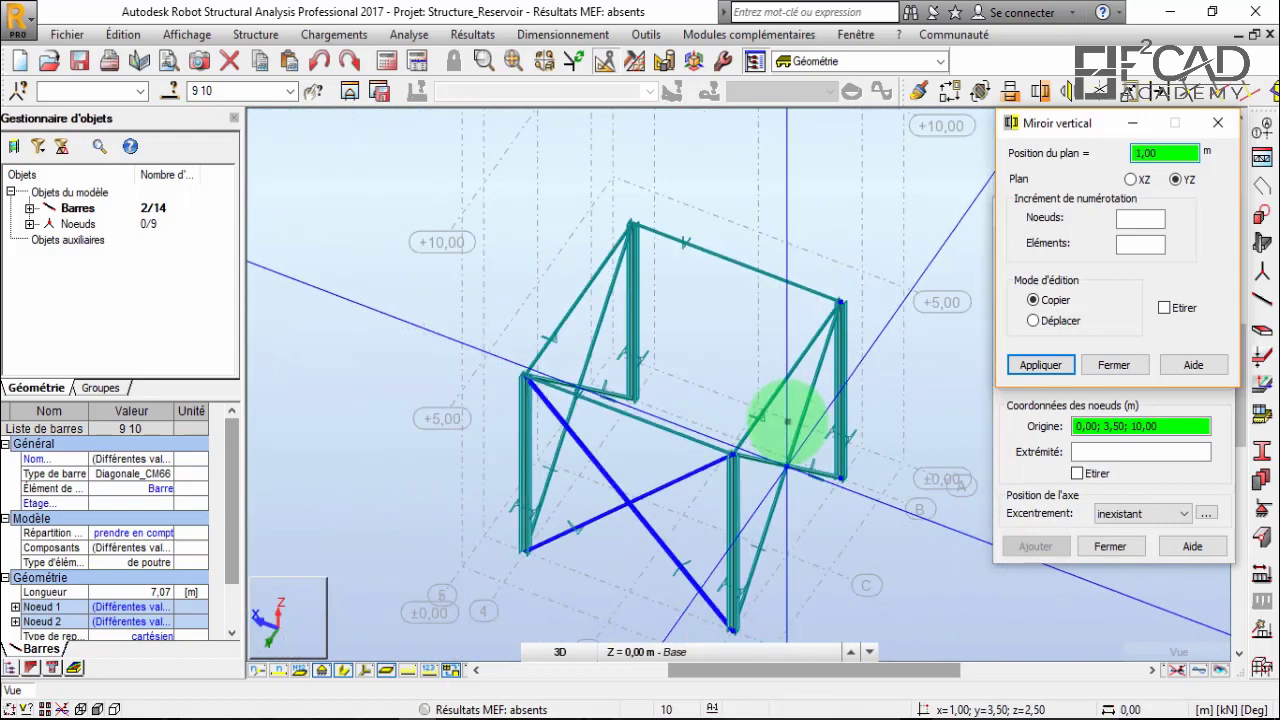
scroll(788, 421, up, 3)
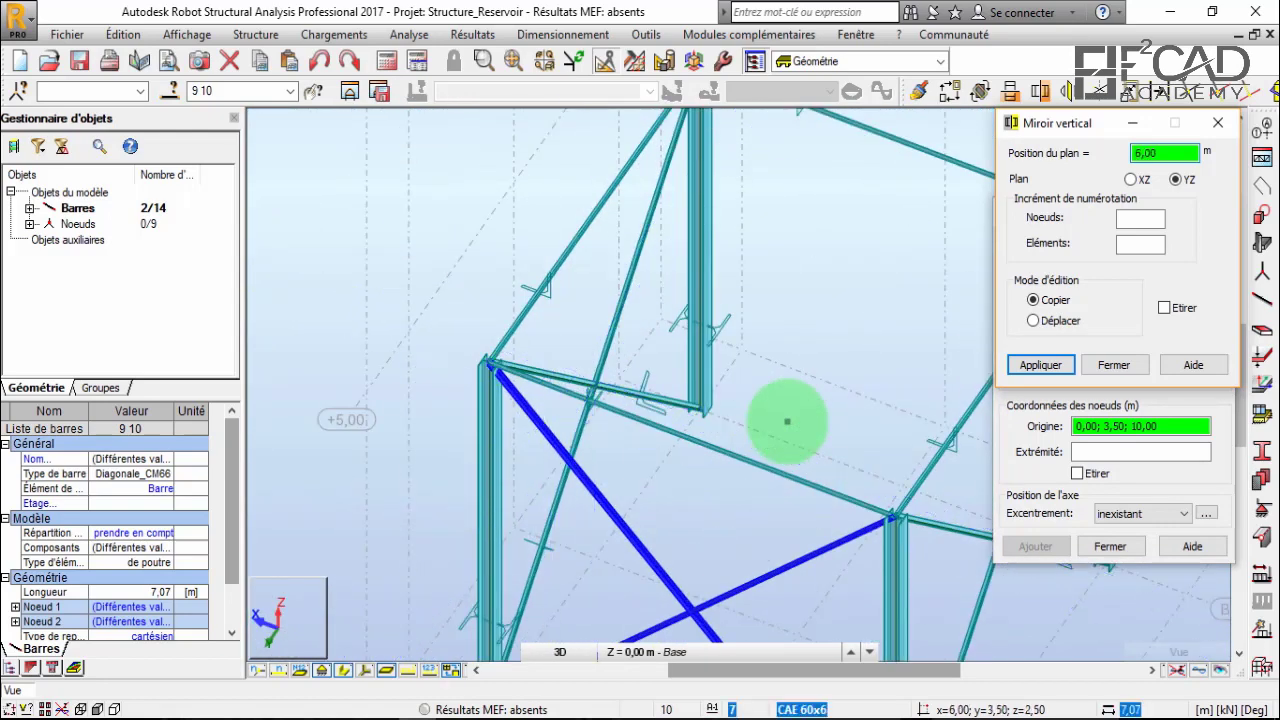
scroll(788, 421, down, 3)
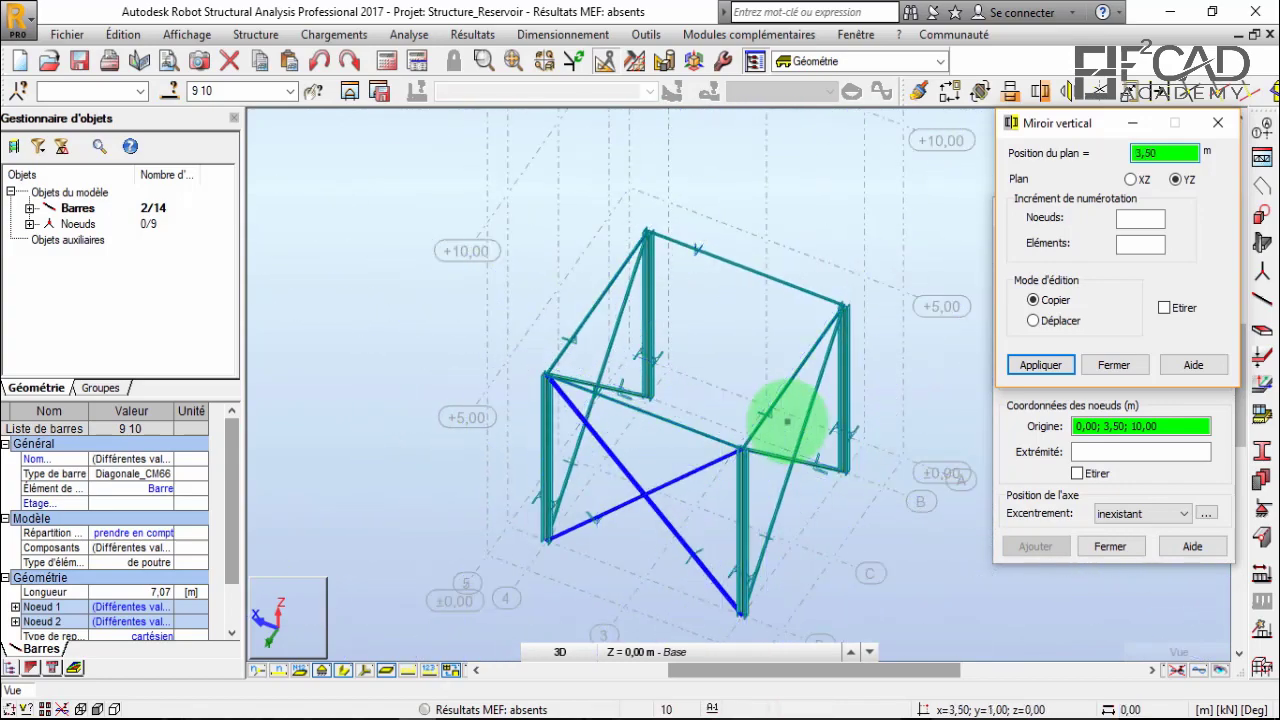
scroll(788, 421, up, 3)
scroll(788, 421, down, 3)
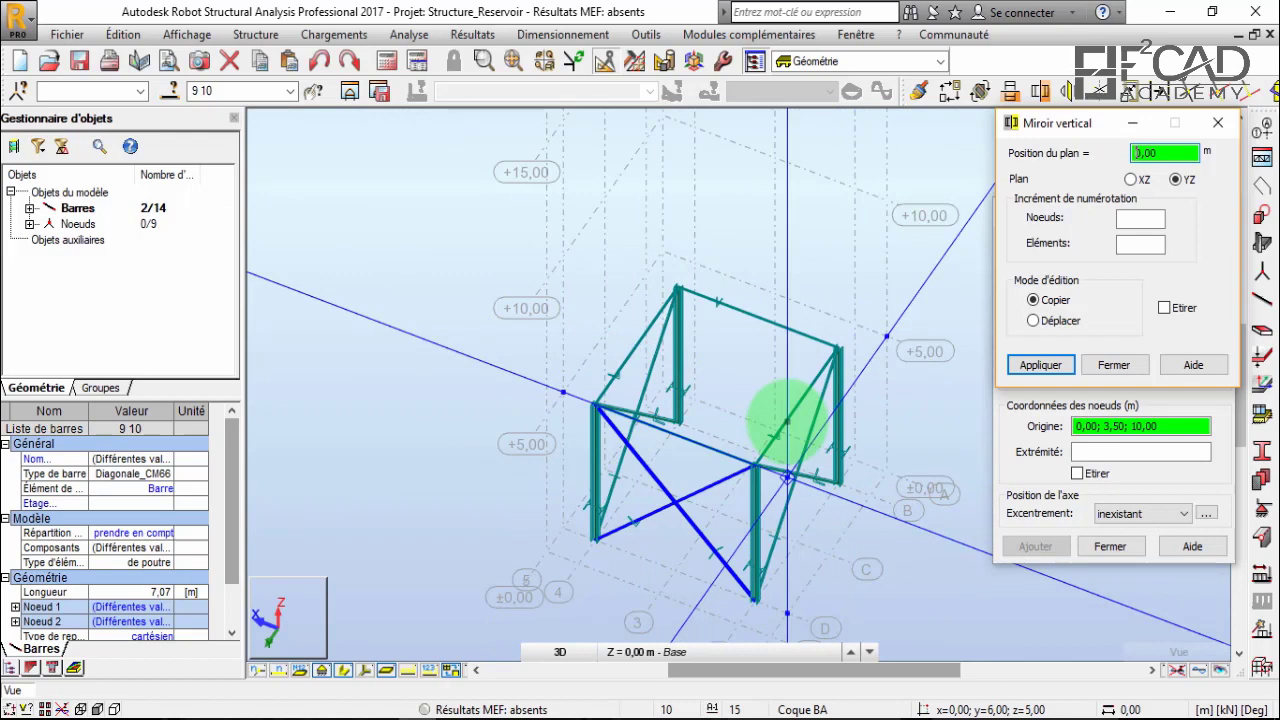
scroll(788, 421, down, 3)
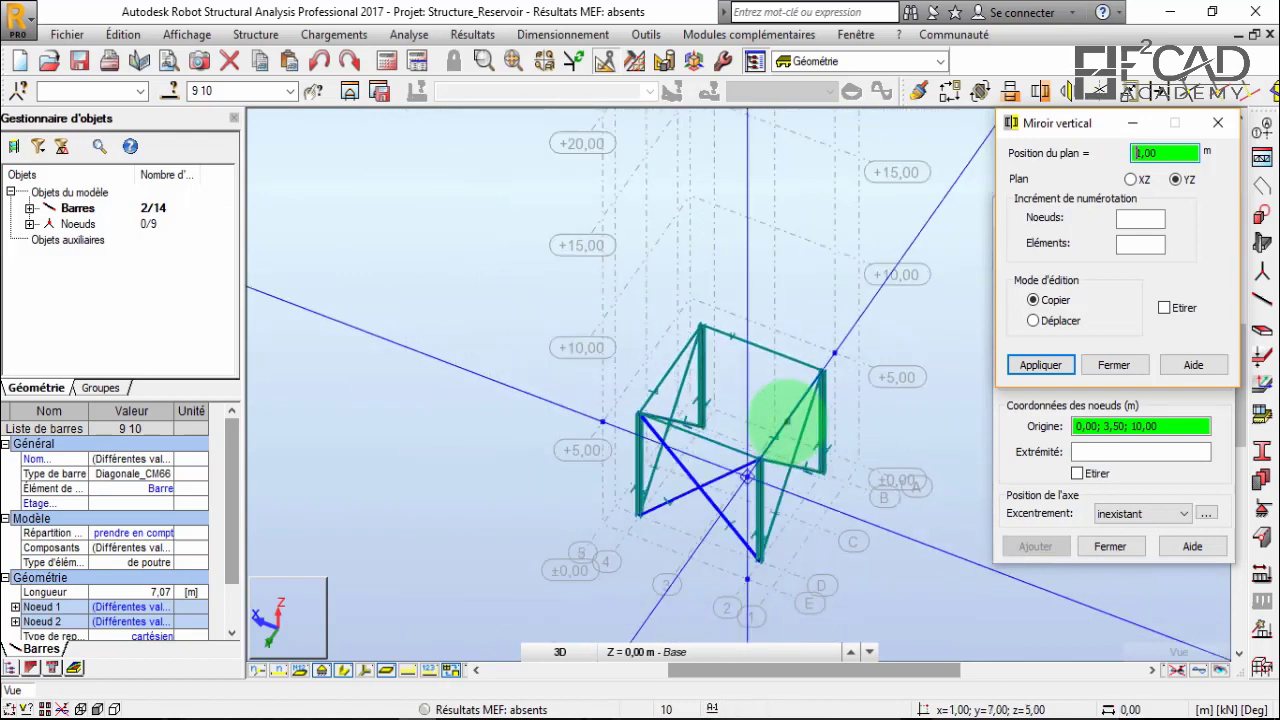
scroll(788, 421, up, 3)
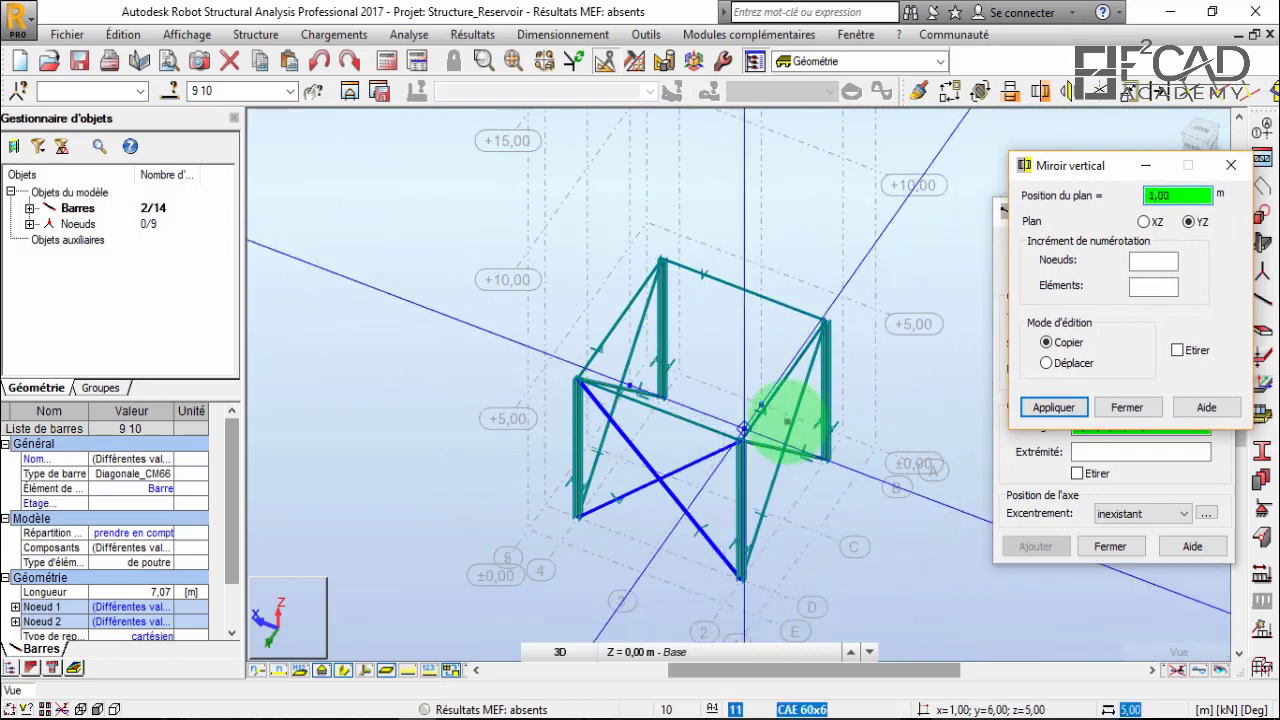
scroll(788, 421, down, 2)
scroll(788, 421, up, 4)
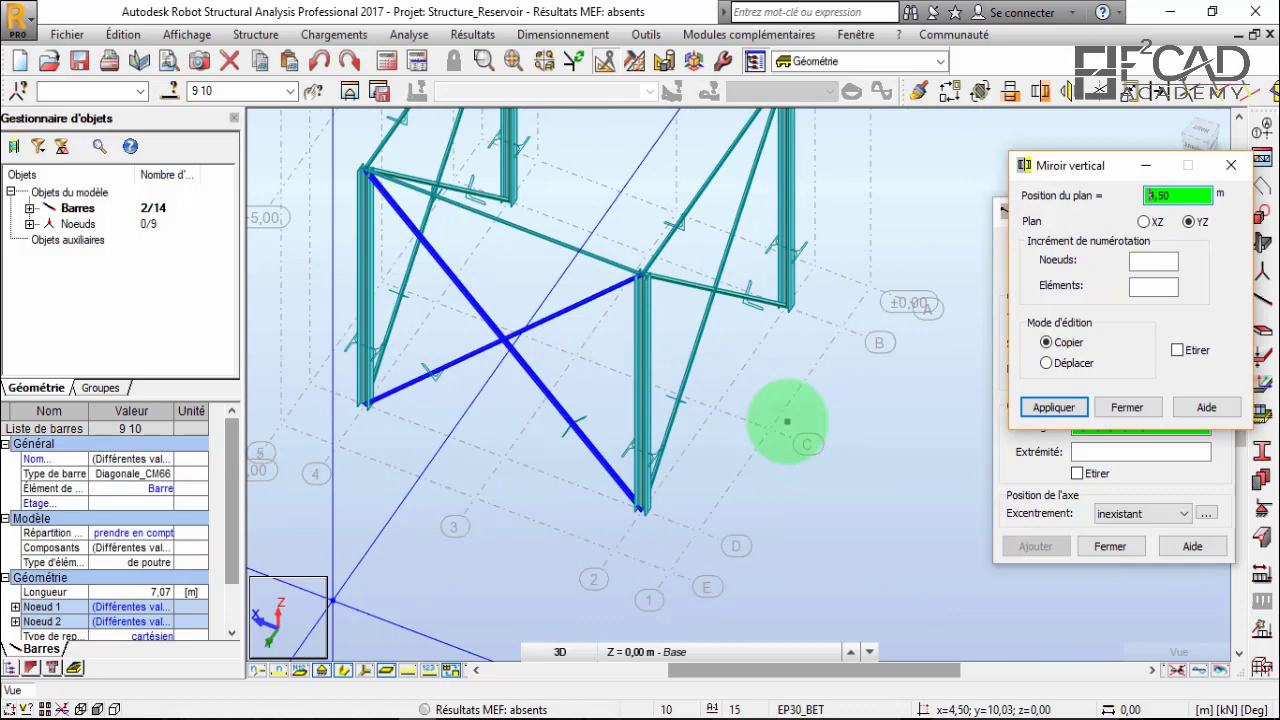
Mirror-copy the selected diagonals about the XZ plane at 3,50 m and leave the mirror and bar definitions.
scroll(788, 421, down, 3)
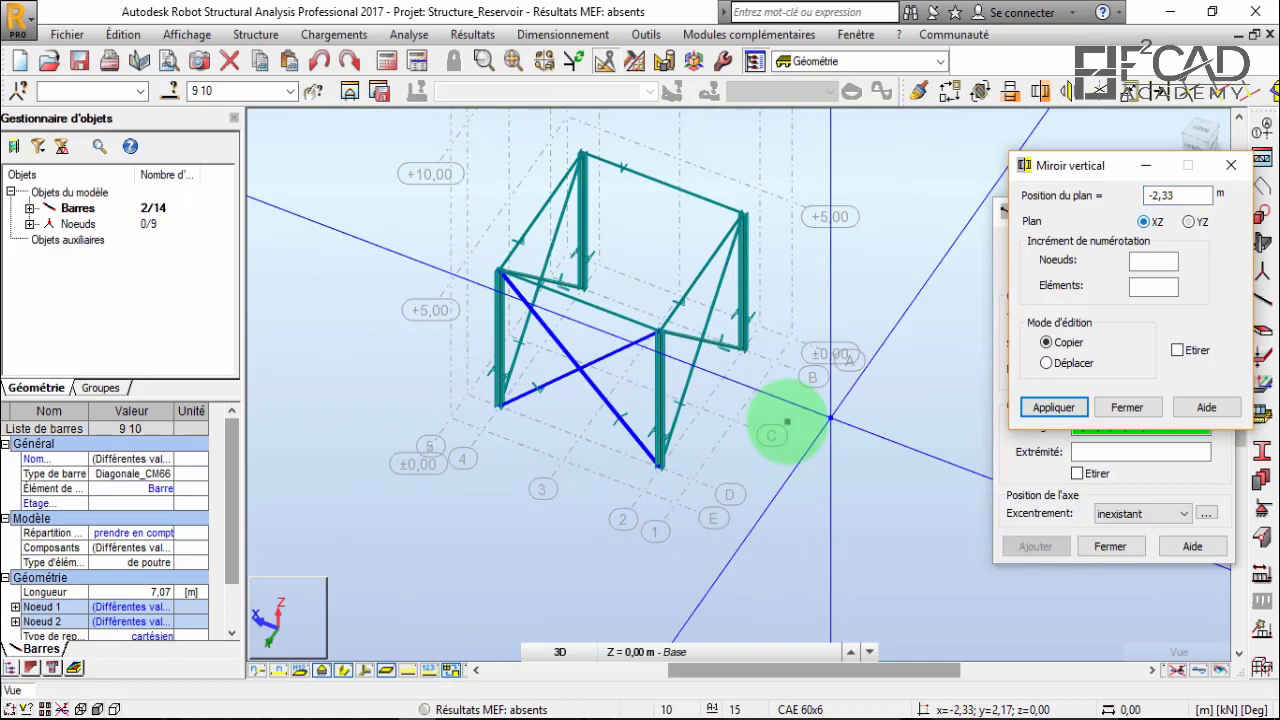
click(788, 421)
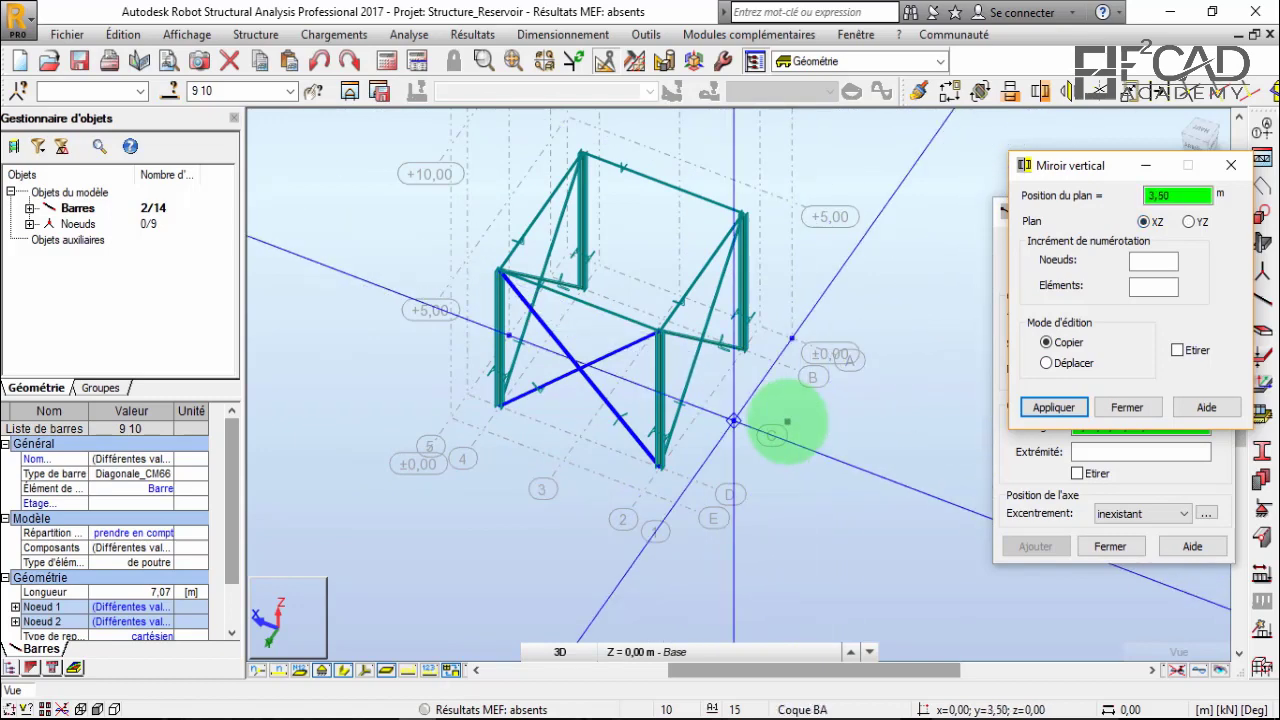
click(788, 421)
scroll(788, 421, up, 4)
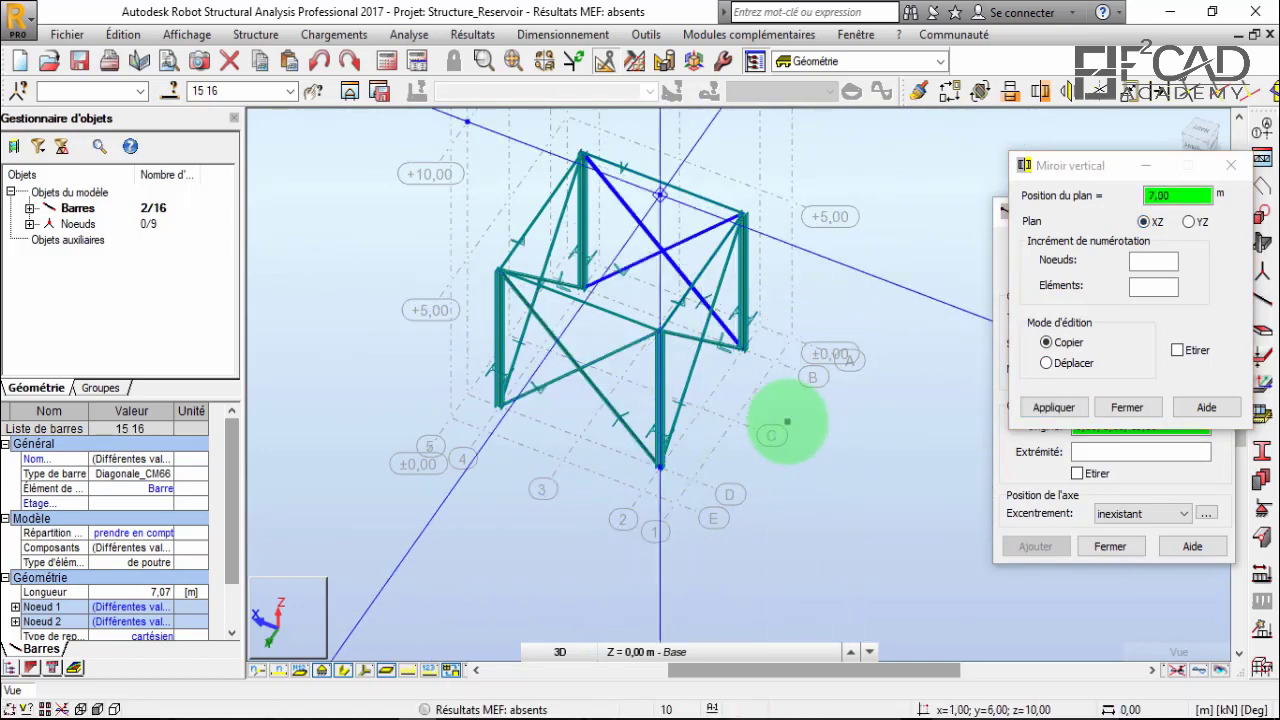
scroll(788, 421, down, 5)
key(Escape)
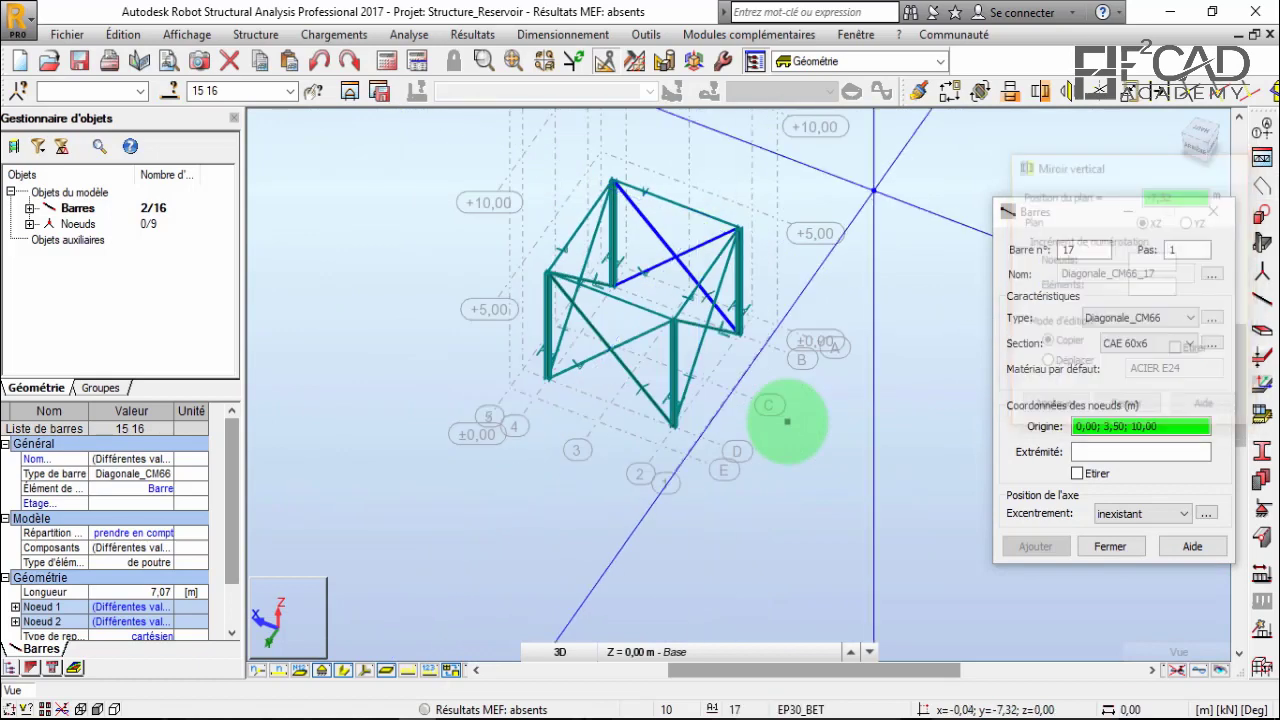
scroll(788, 421, down, 2)
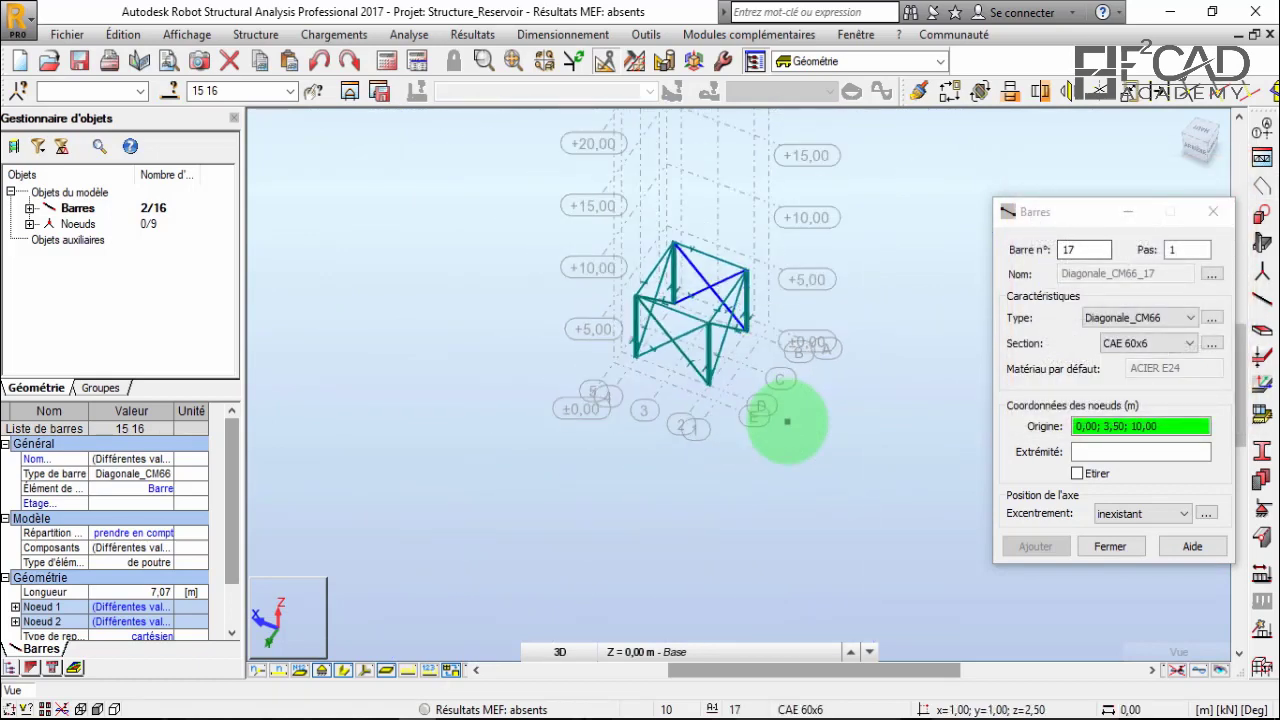
key(Escape)
Select all bars and nodes of the tower's first level.
scroll(788, 421, up, 5)
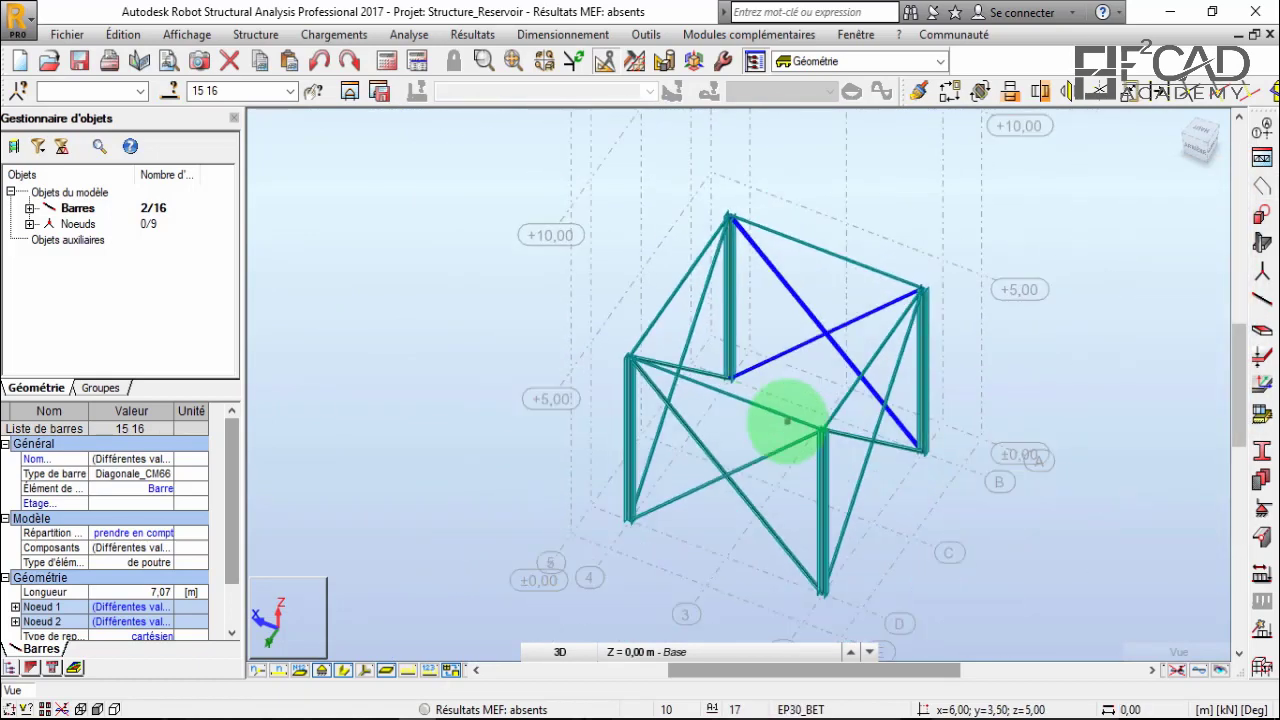
scroll(788, 421, down, 2)
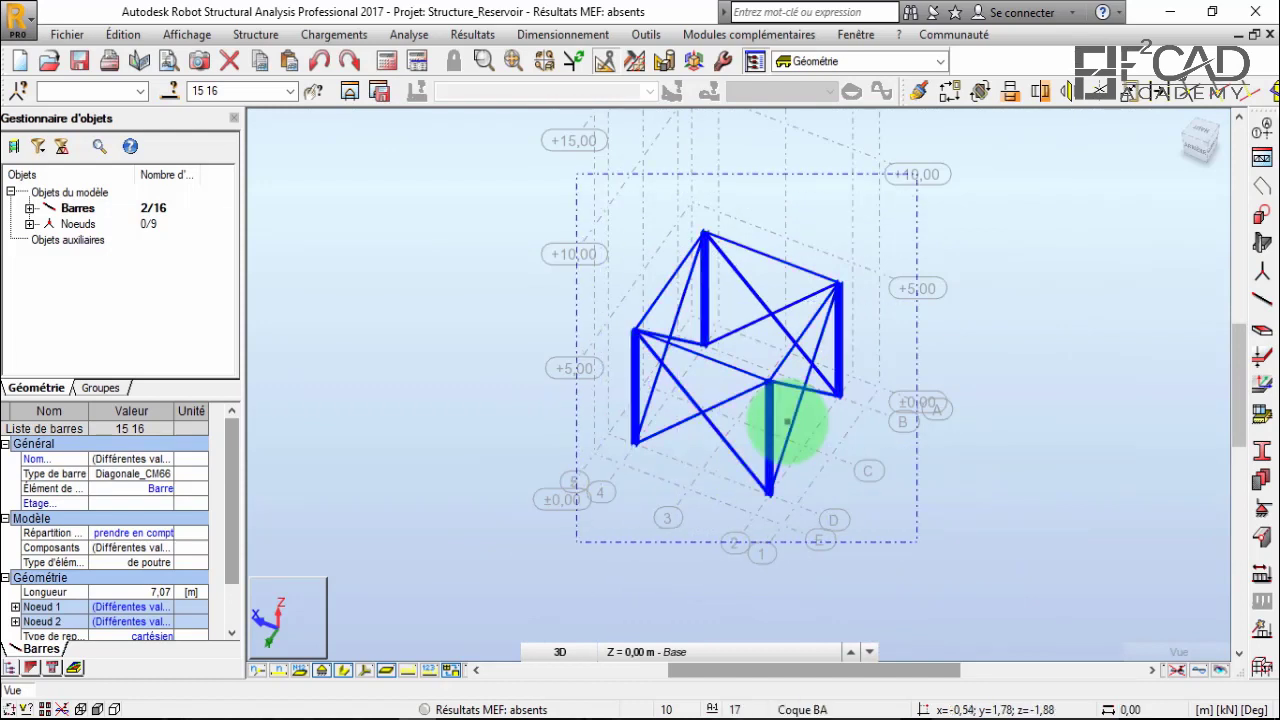
key(ctrl+a)
scroll(788, 421, down, 2)
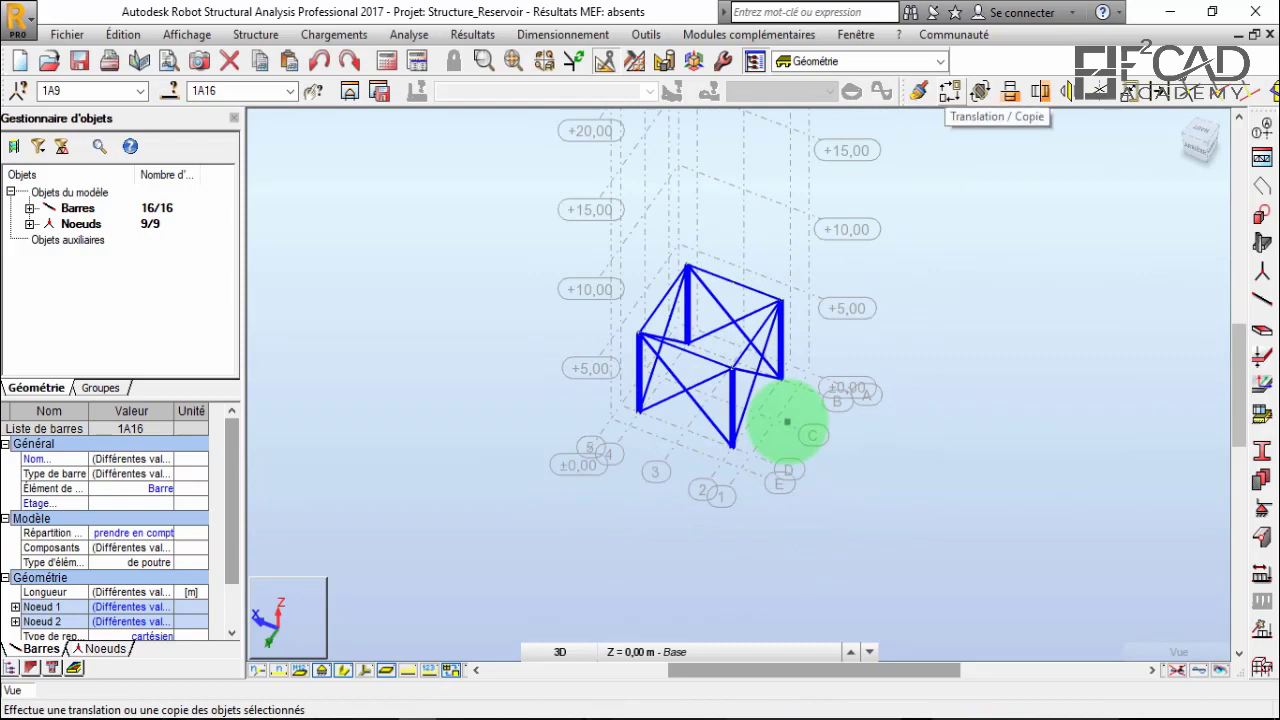
Start a translation copy of the selected level and show the tower in the rear (Arrière) view.
click(952, 91)
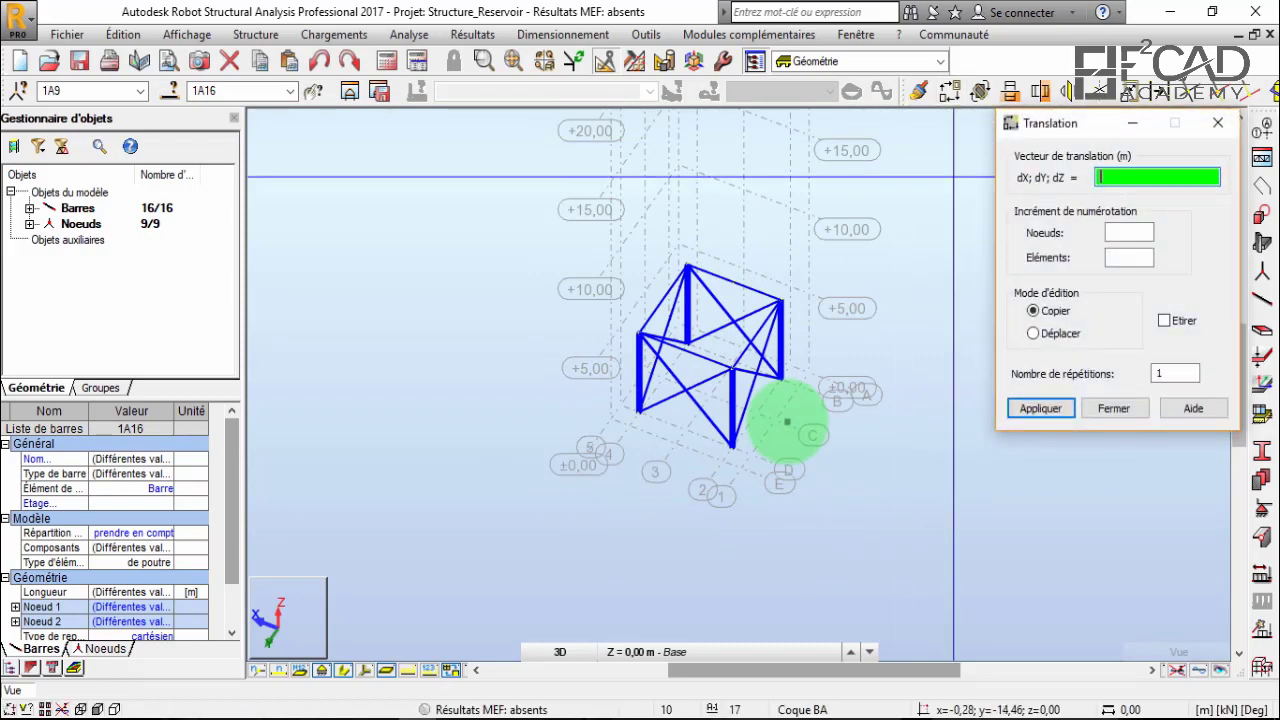
scroll(787, 421, down, 2)
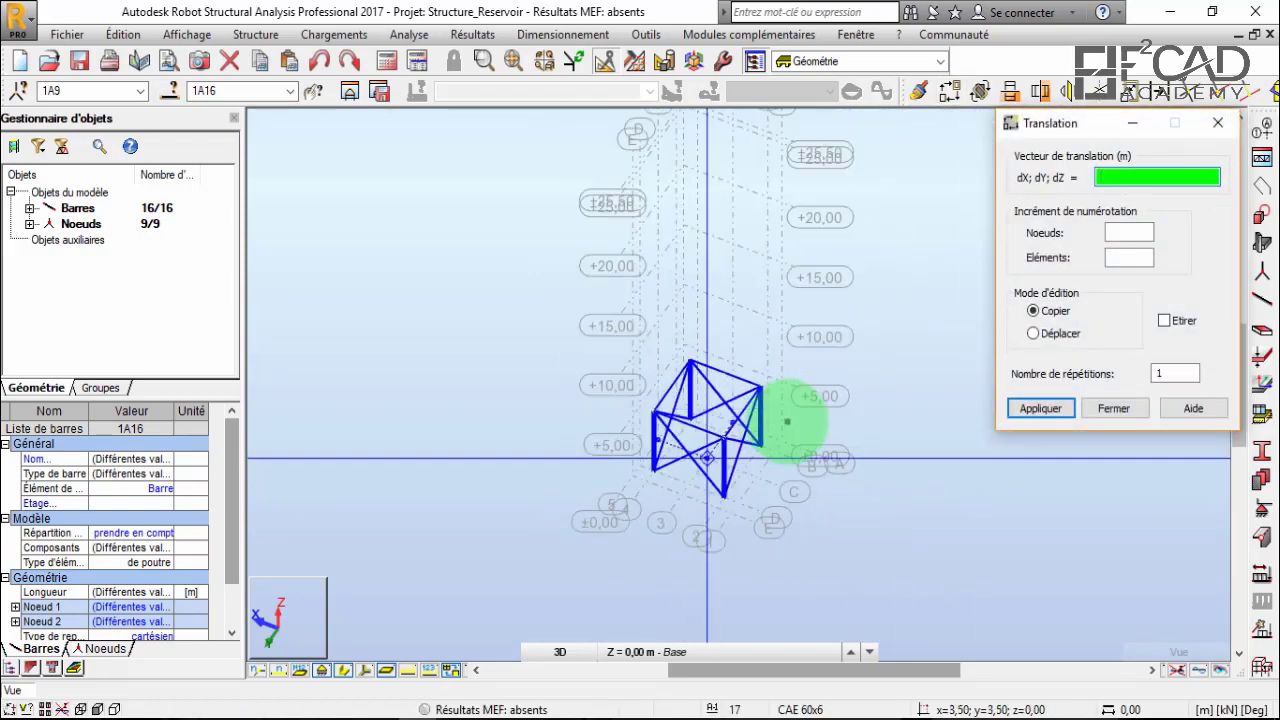
scroll(787, 421, up, 2)
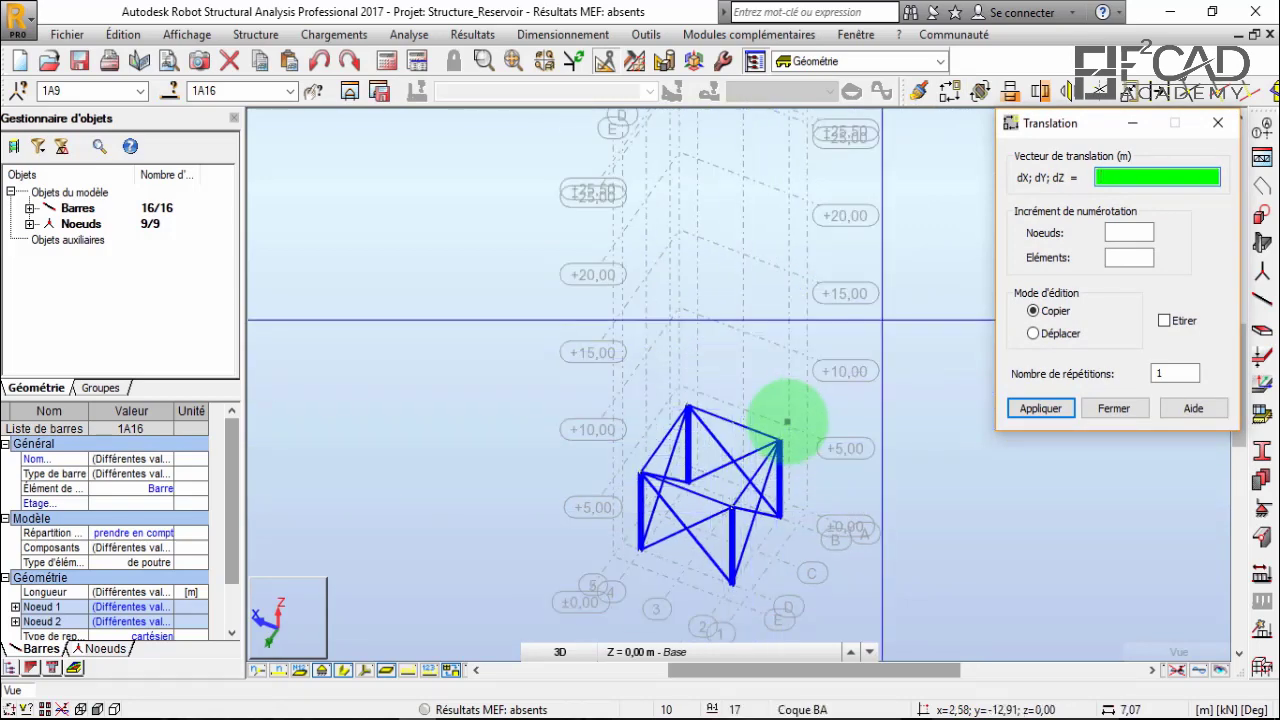
drag(1085, 123, 1114, 282)
click(1200, 146)
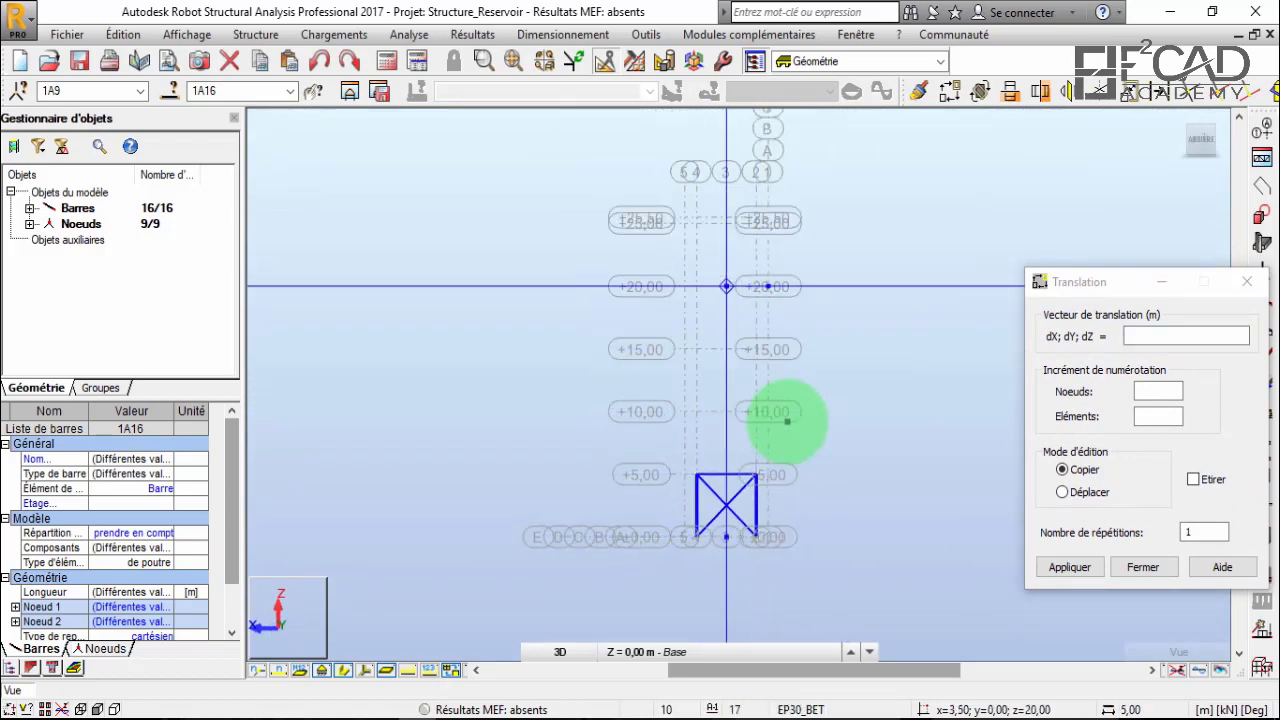
Set the copy to 3 repetitions and define the translation vector 0,00; 0,00; 5,00 from a column's base to its top.
scroll(787, 421, up, 2)
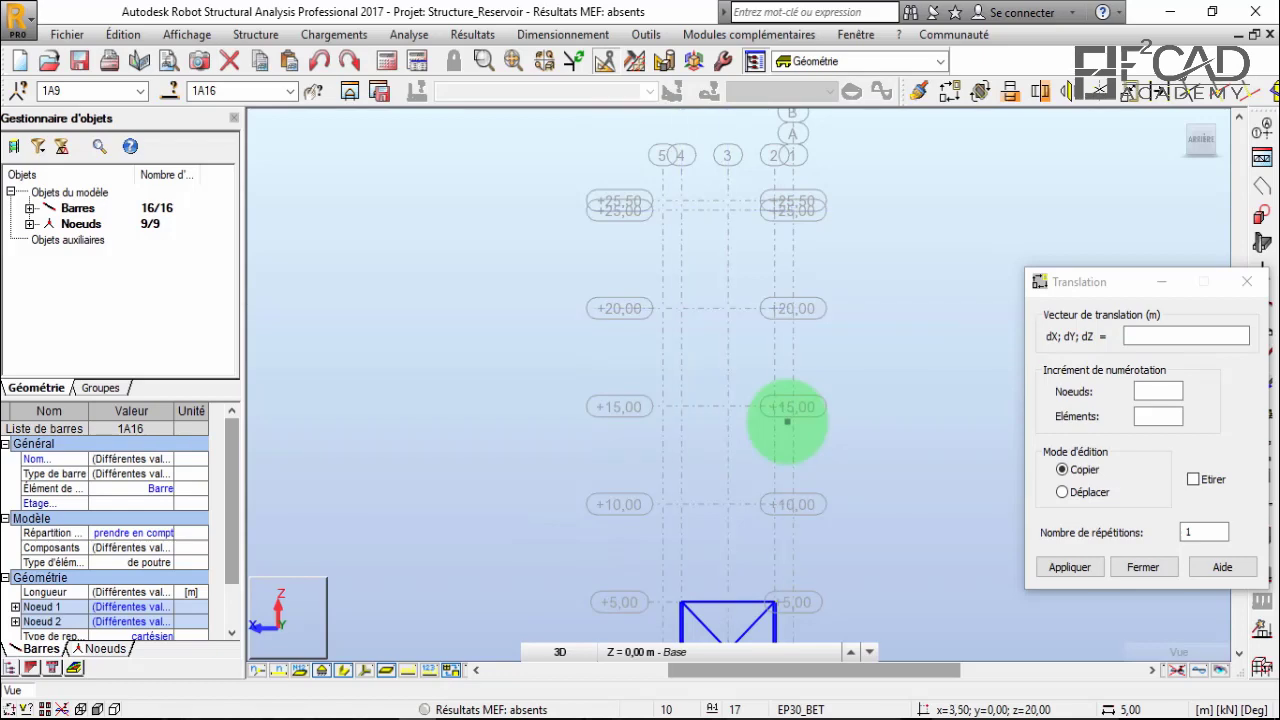
scroll(787, 421, down, 3)
scroll(787, 421, up, 3)
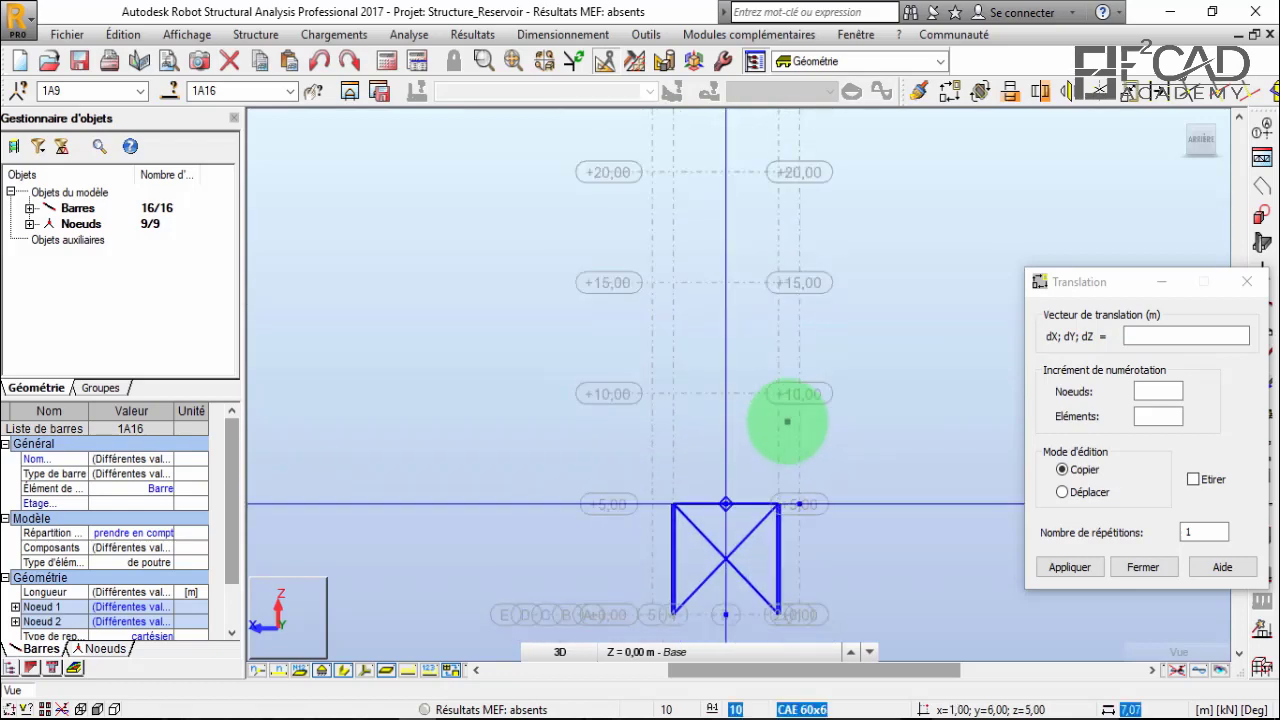
scroll(787, 421, down, 2)
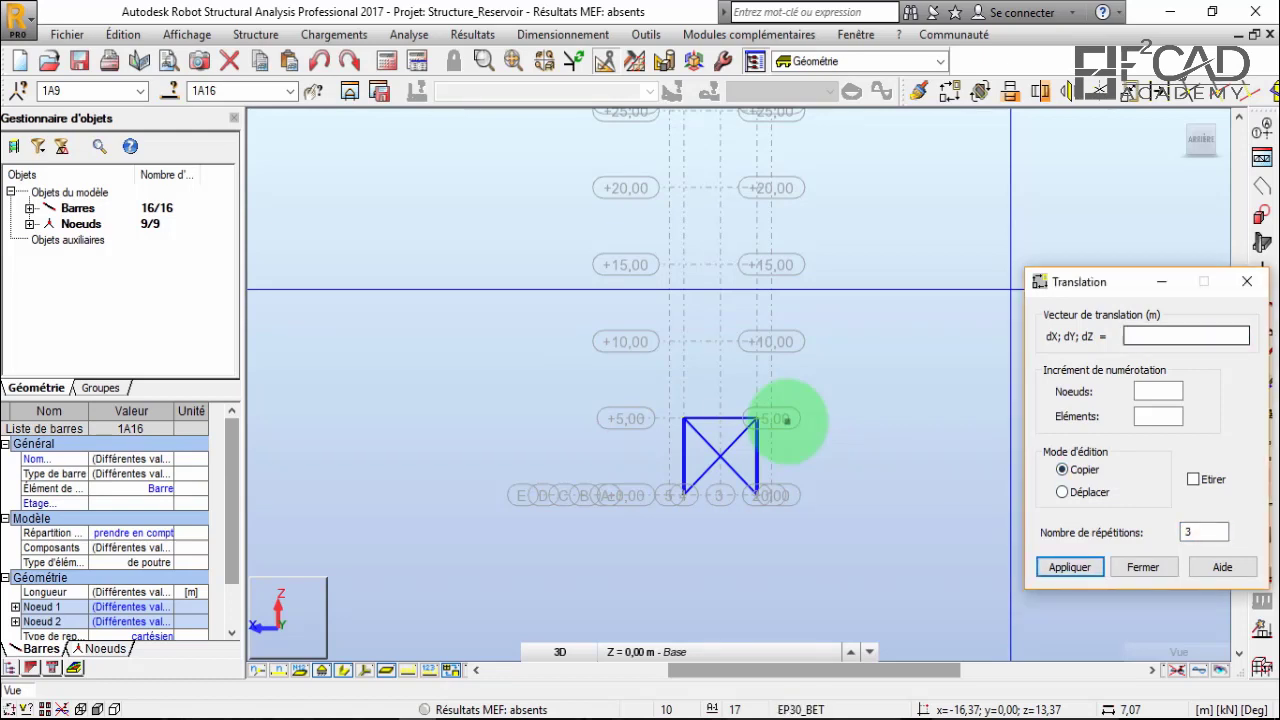
click(1186, 336)
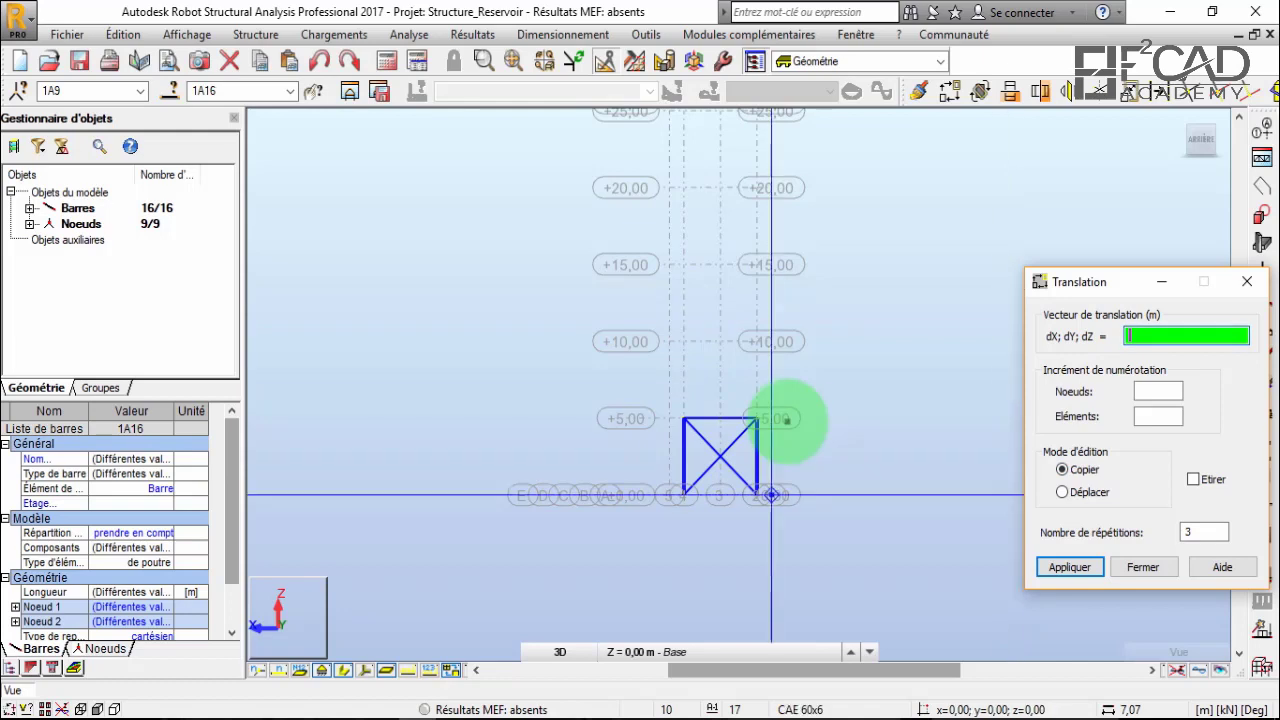
scroll(787, 421, up, 3)
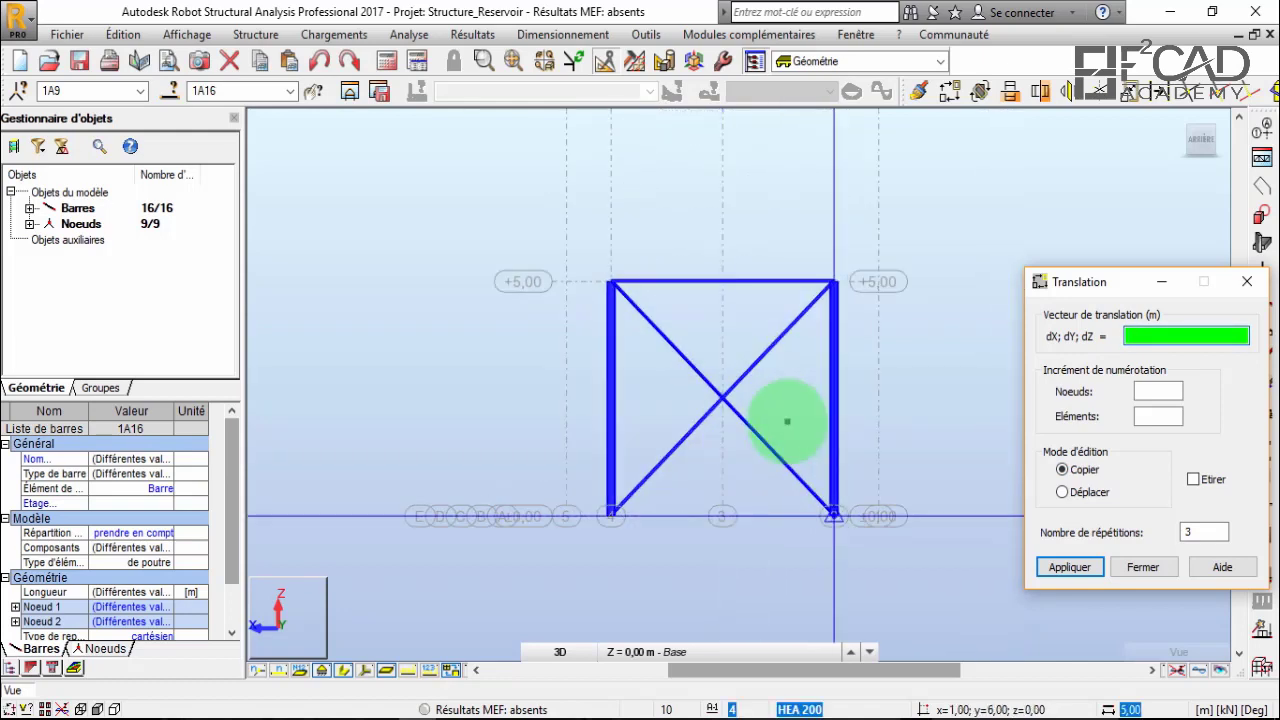
click(834, 516)
click(834, 282)
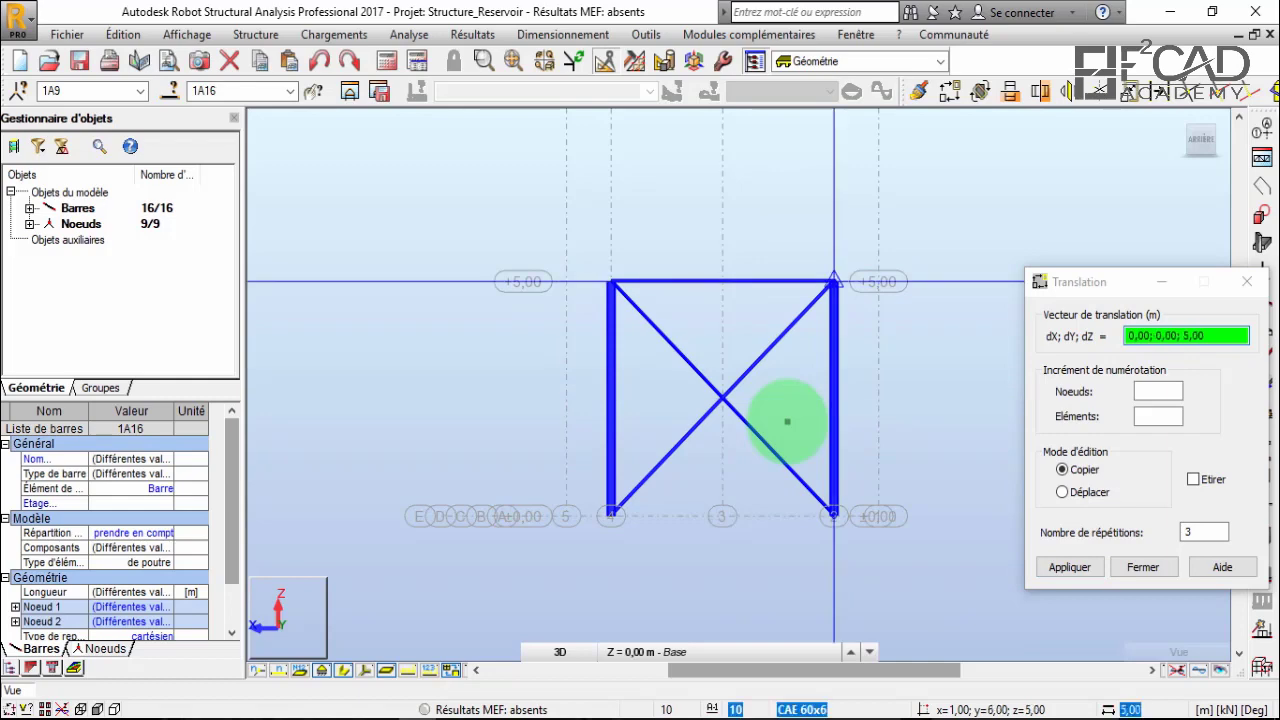
Create the three upward copies of the tower's first level, show the tower in 3D and leave the translation.
key(Return)
scroll(787, 421, down, 4)
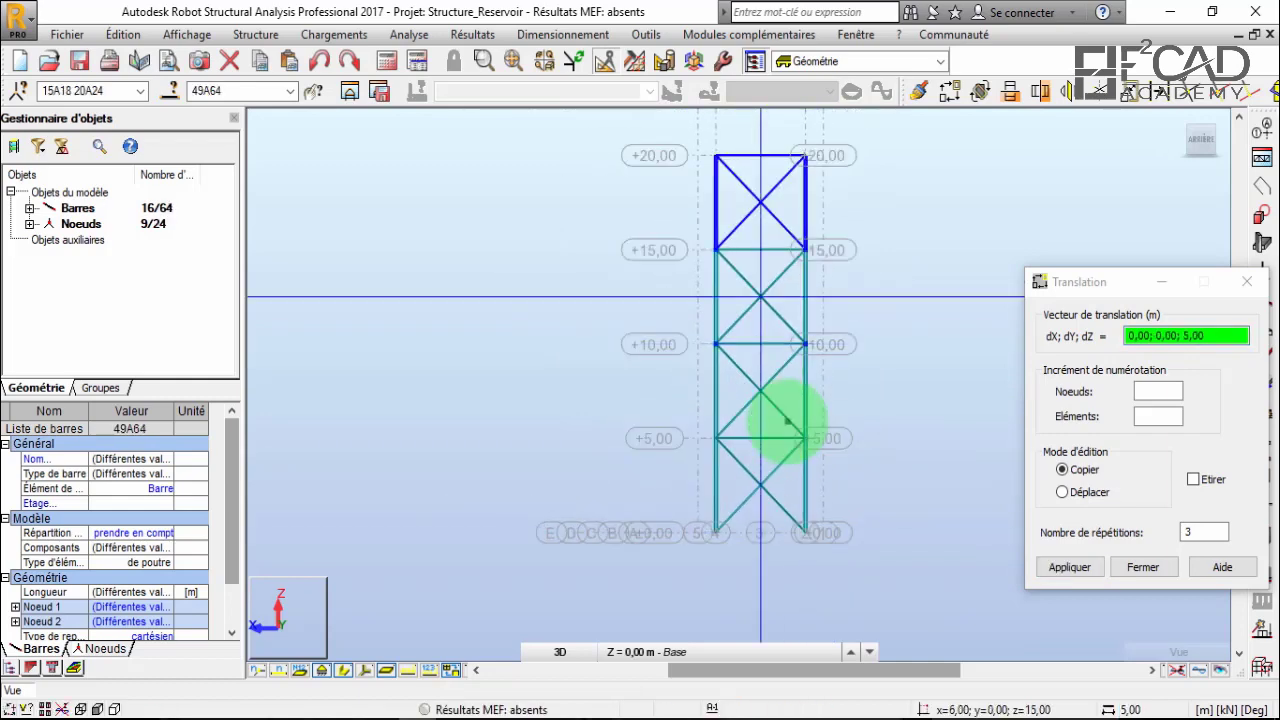
scroll(790, 430, up, 4)
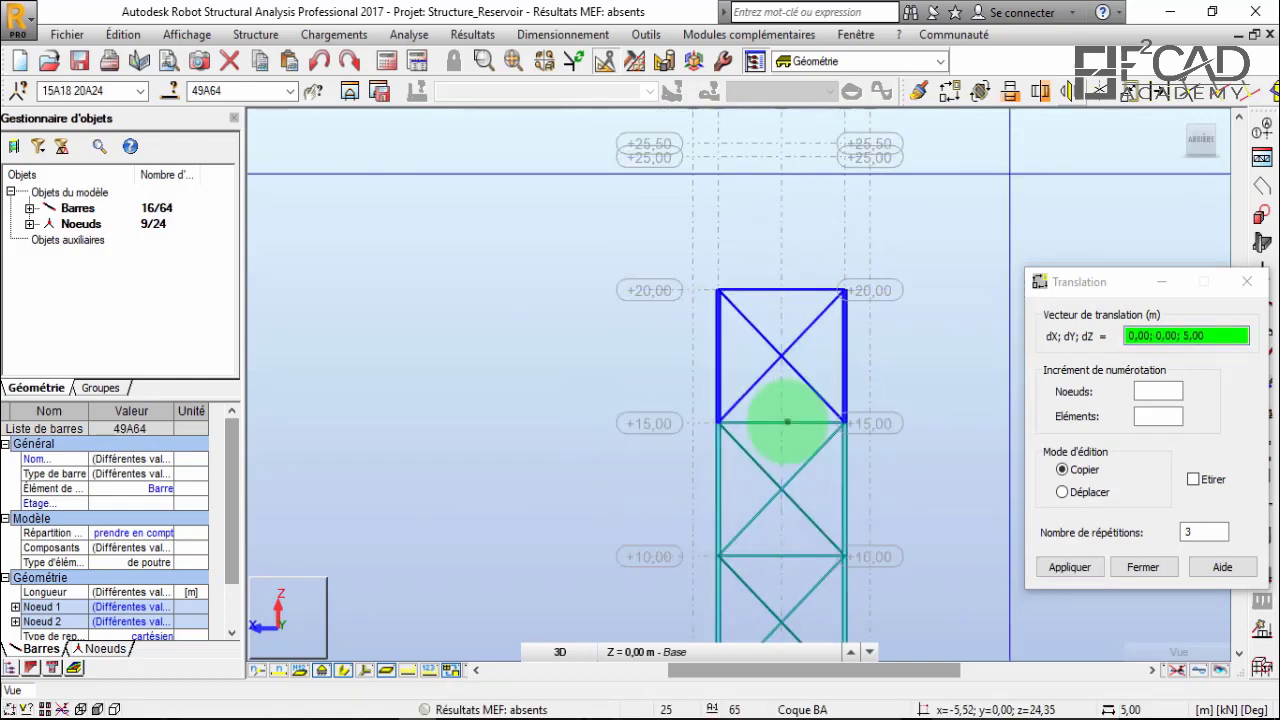
key(ctrl+alt+0)
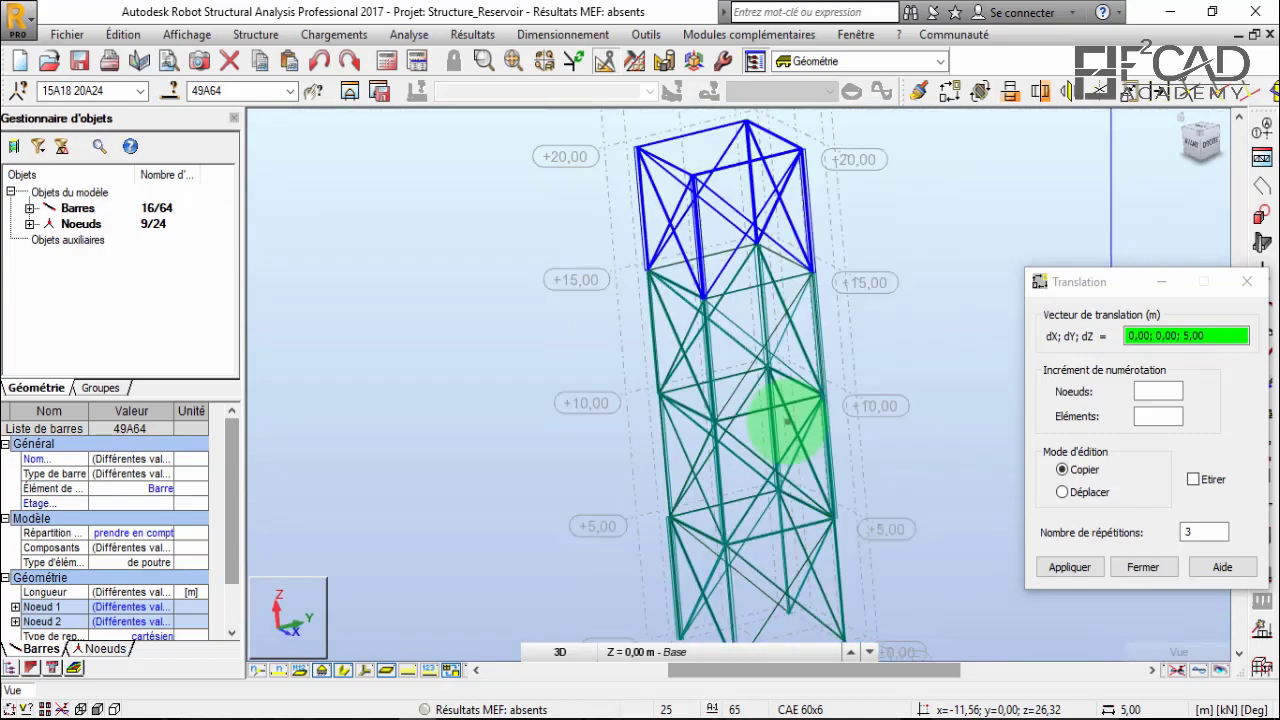
scroll(787, 421, down, 3)
scroll(787, 421, up, 2)
scroll(787, 421, up, 3)
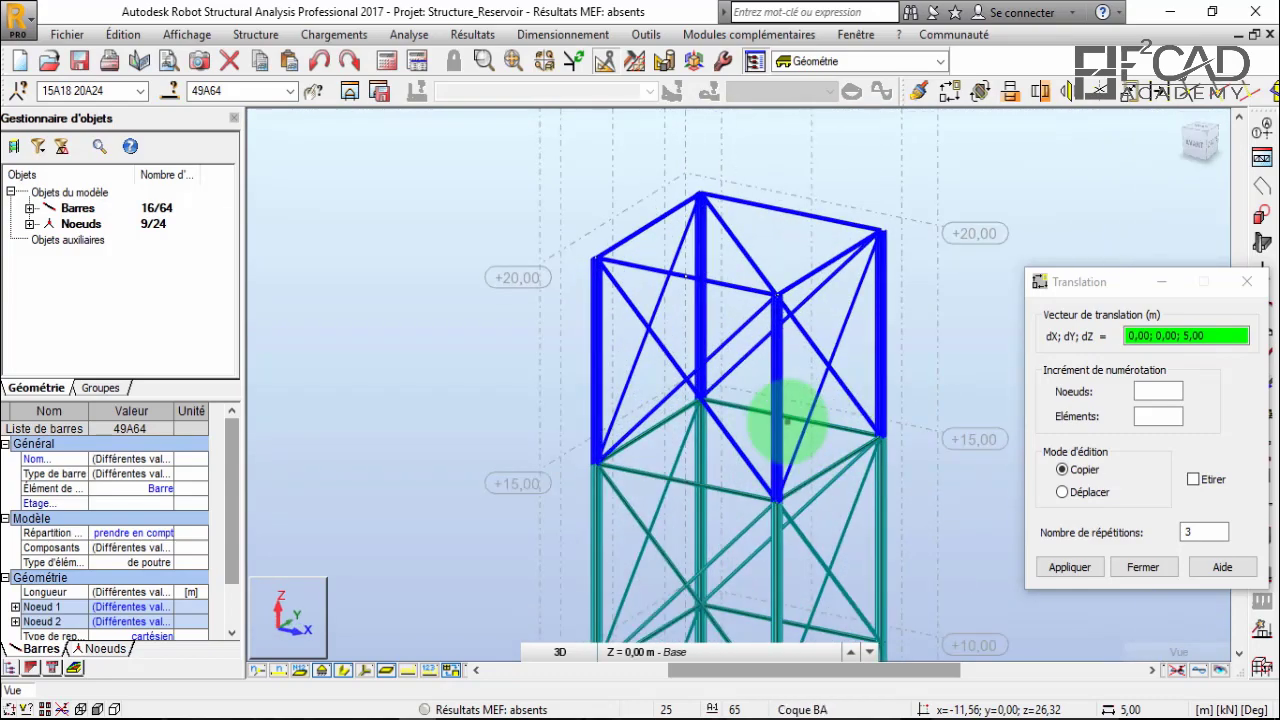
shift+middle_drag(787, 421, 787, 421)
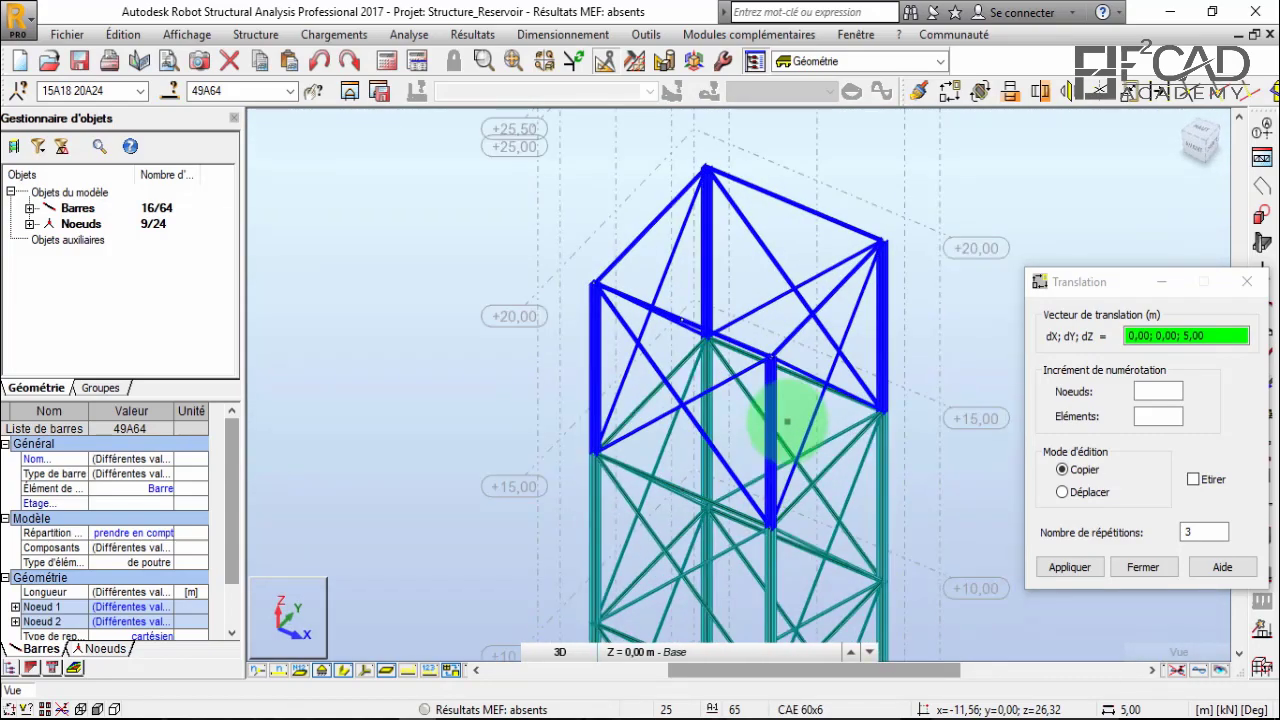
scroll(787, 421, down, 3)
scroll(787, 421, up, 3)
scroll(787, 421, down, 1)
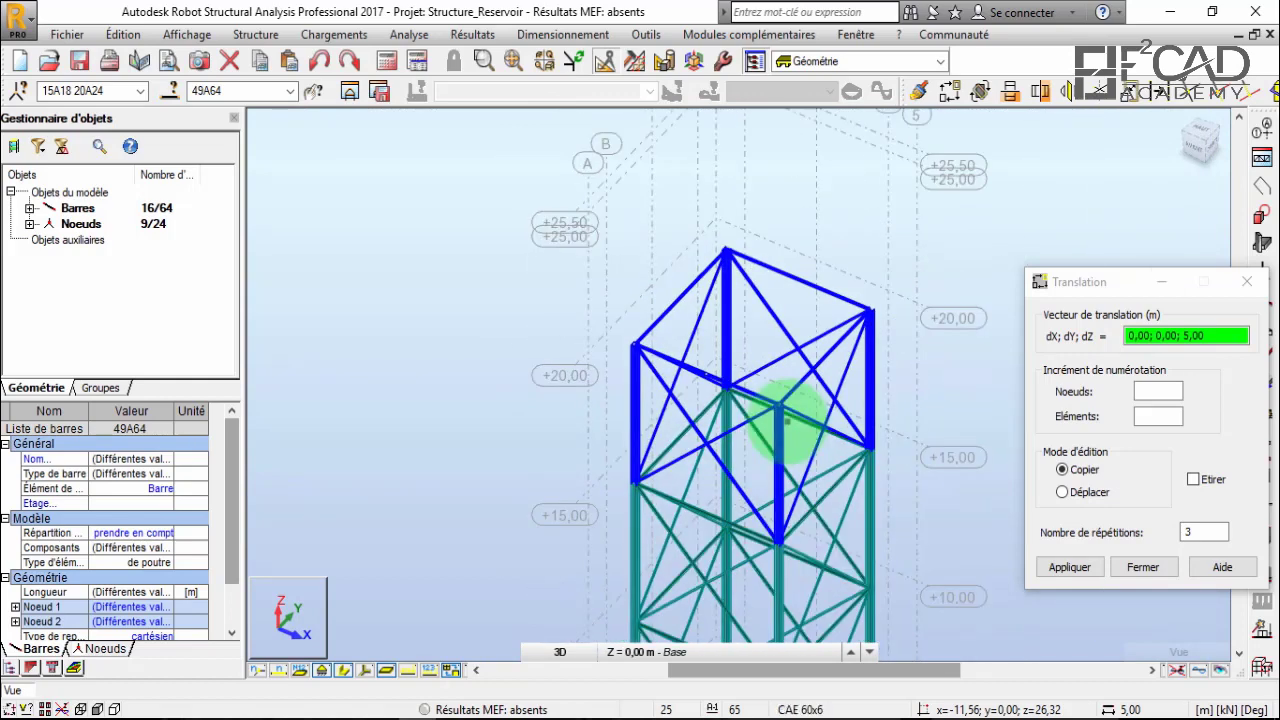
click(1247, 281)
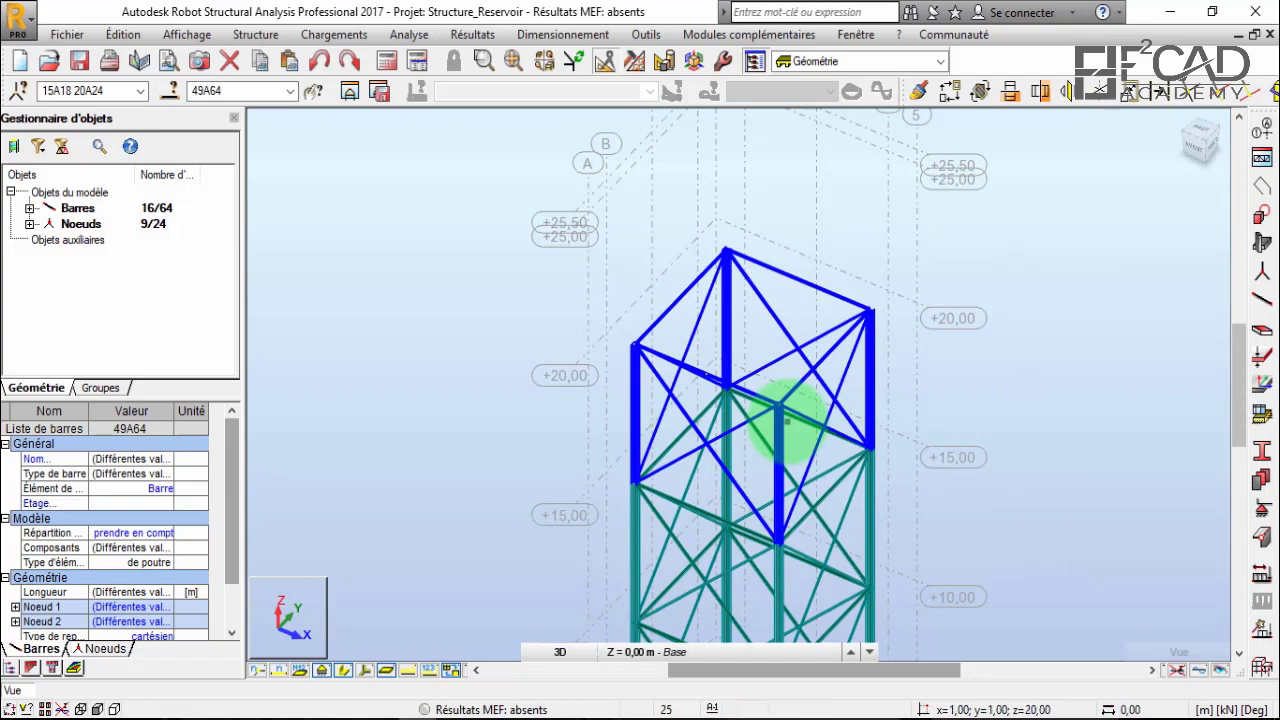
Clear the selection of the bars and nodes in the tower's top level.
scroll(787, 421, up, 2)
scroll(787, 421, down, 2)
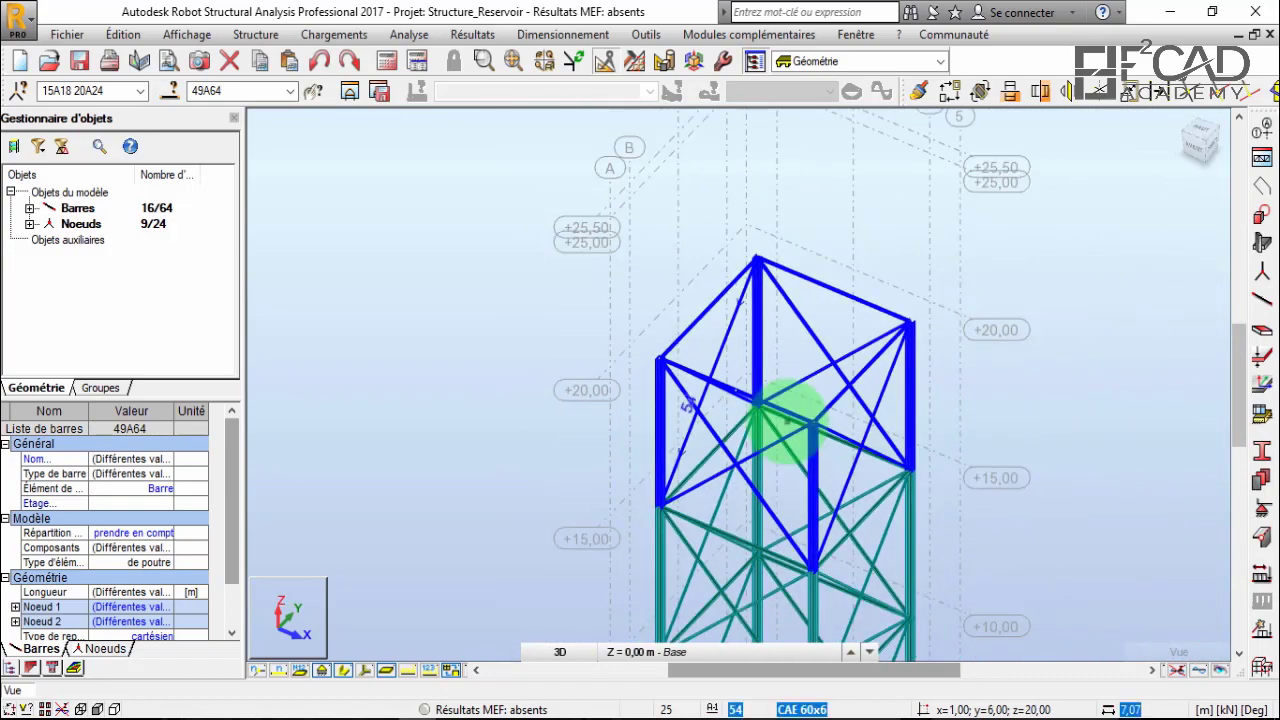
scroll(787, 421, up, 2)
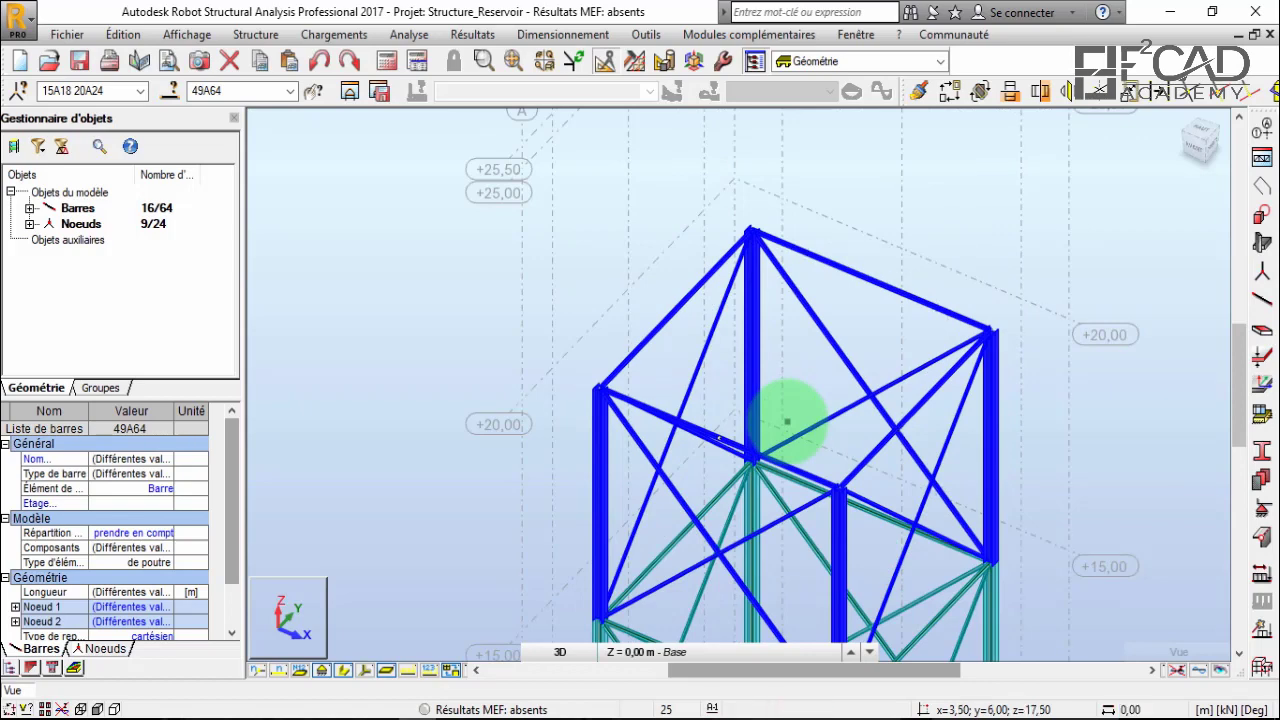
scroll(787, 421, down, 2)
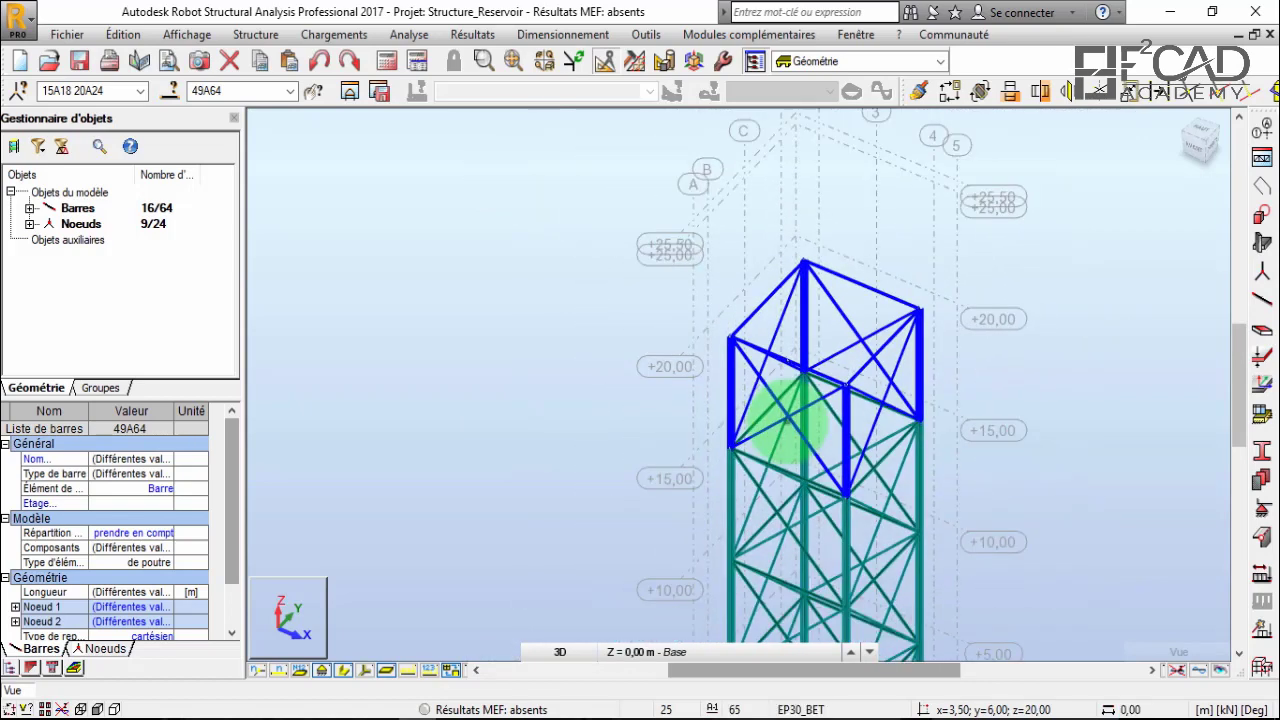
scroll(787, 421, down, 2)
scroll(787, 421, down, 2)
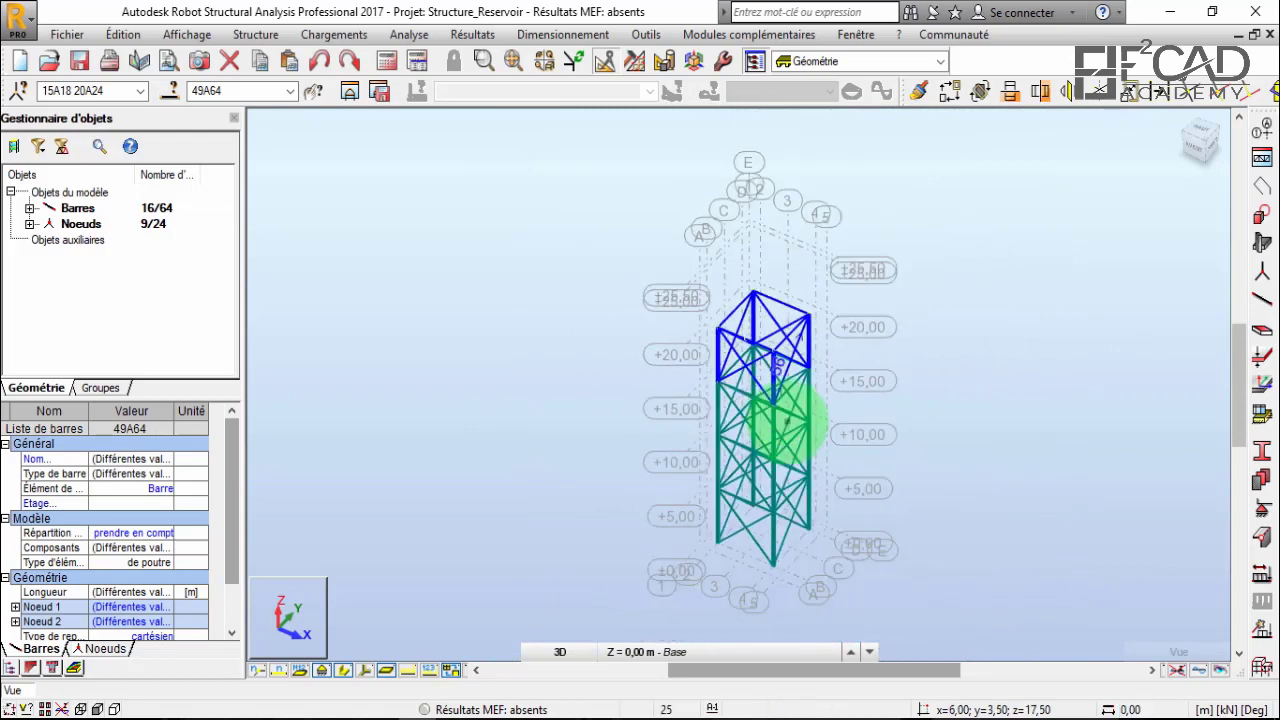
click(787, 421)
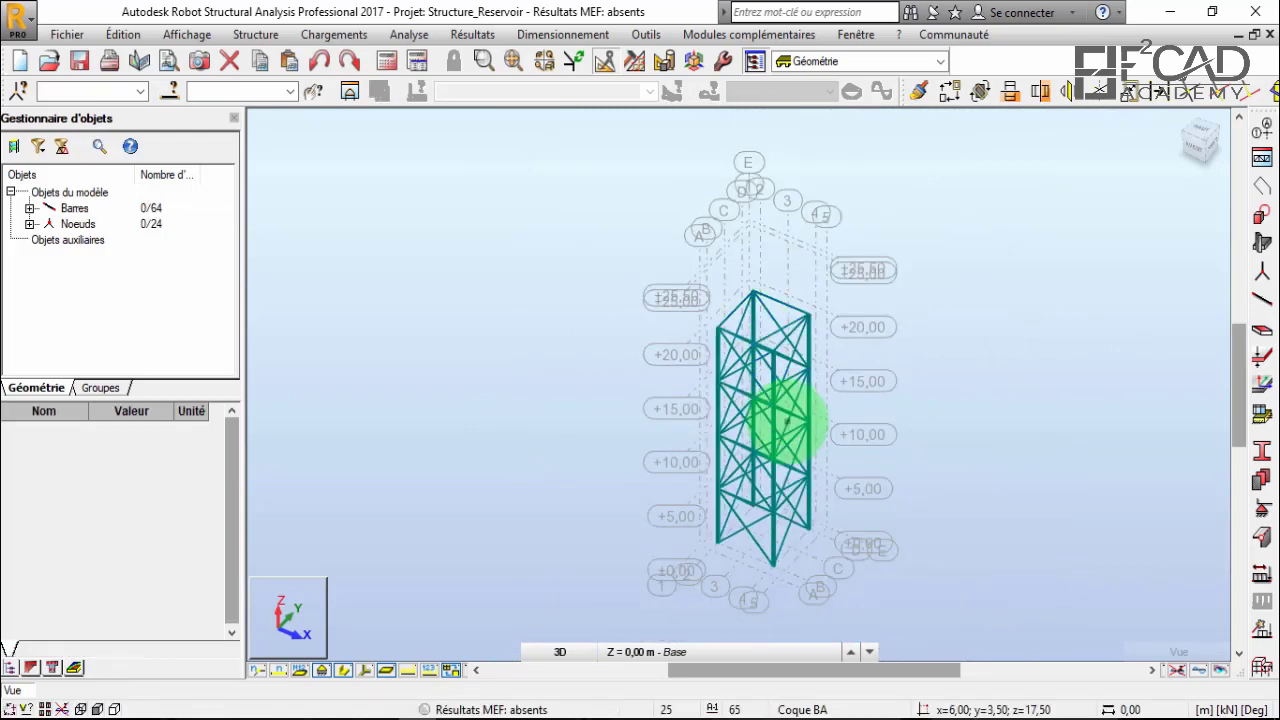
Start defining a new bar and set its type to Poutre.
scroll(787, 421, up, 5)
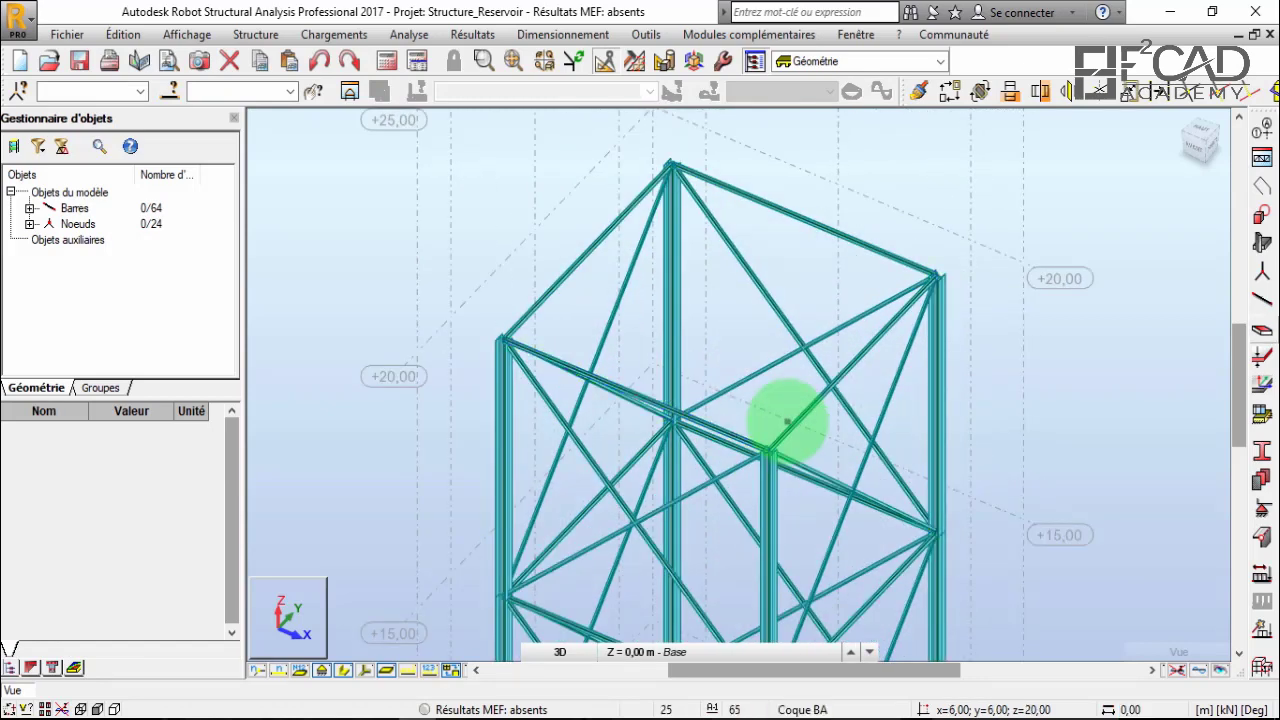
key(ctrl+shift+b)
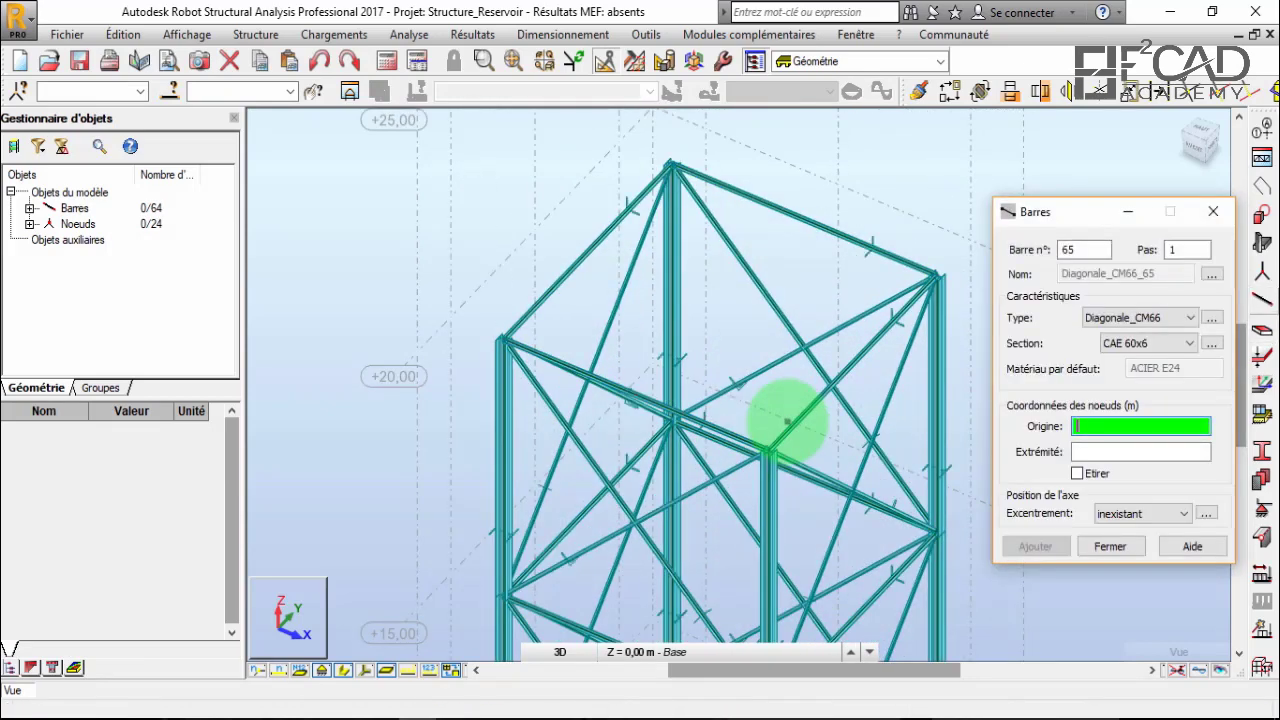
click(1140, 317)
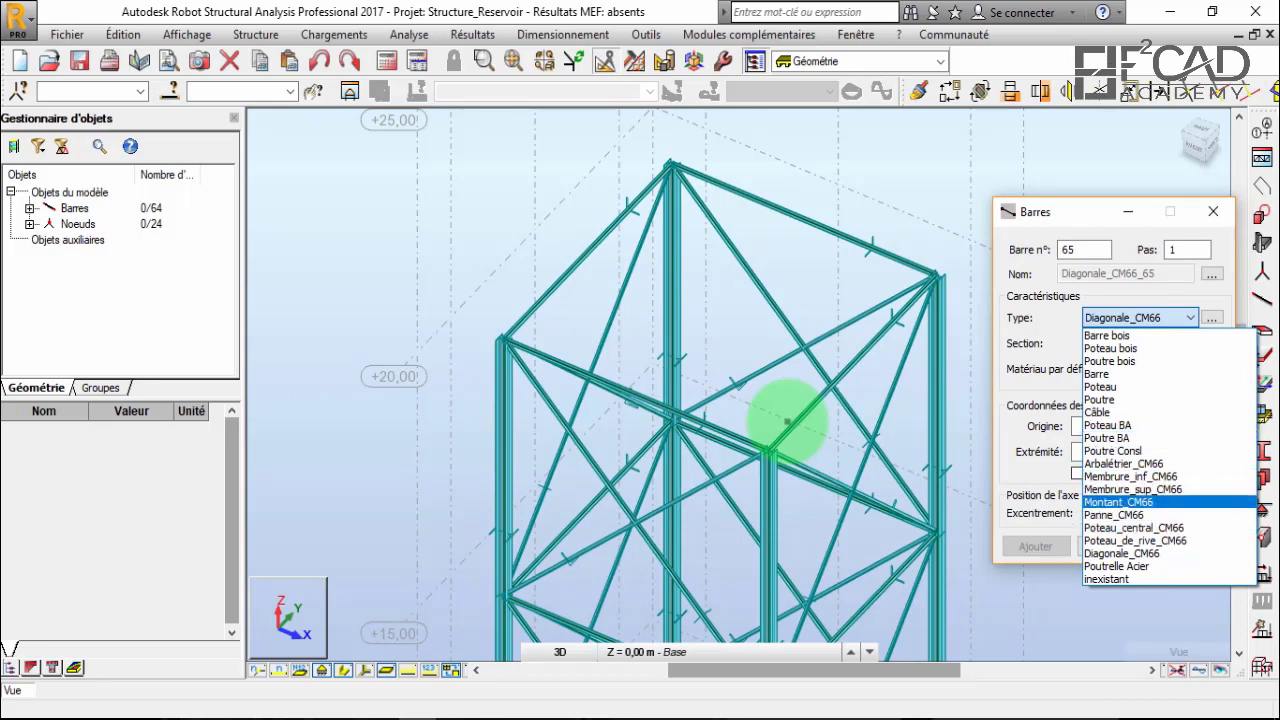
key(Up)
key(Up)
key(Up)
key(Up)
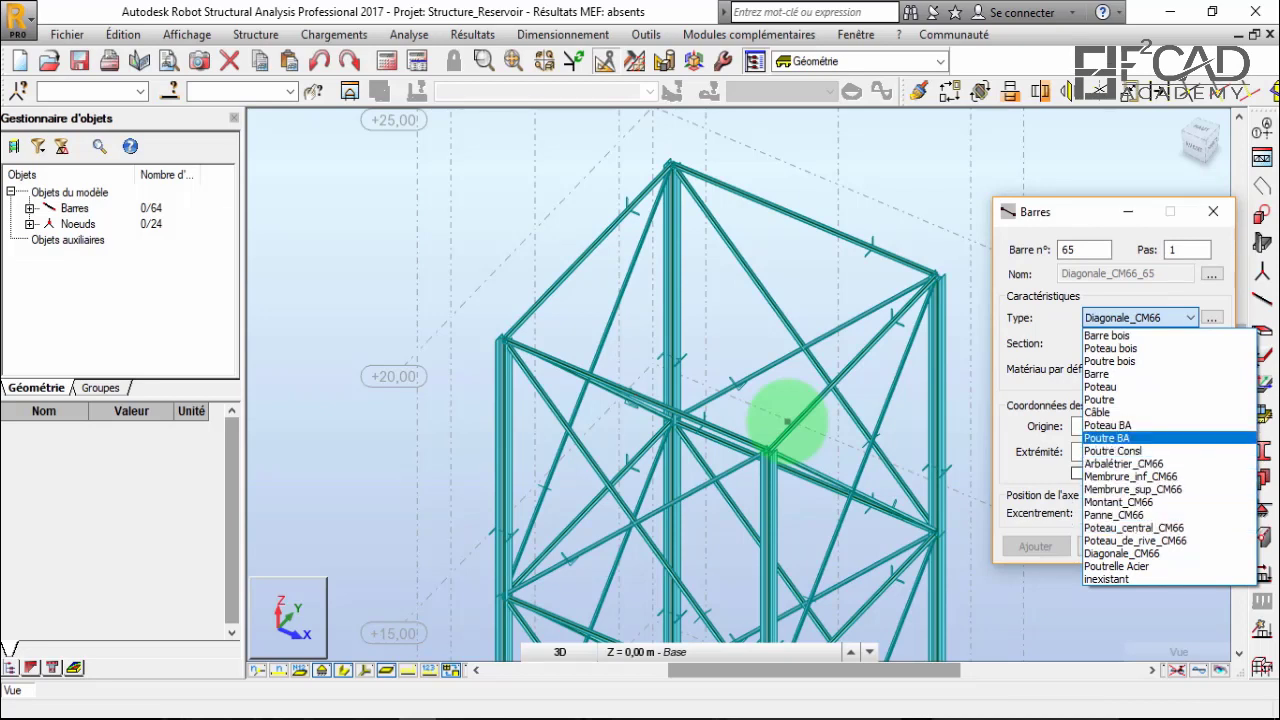
key(Return)
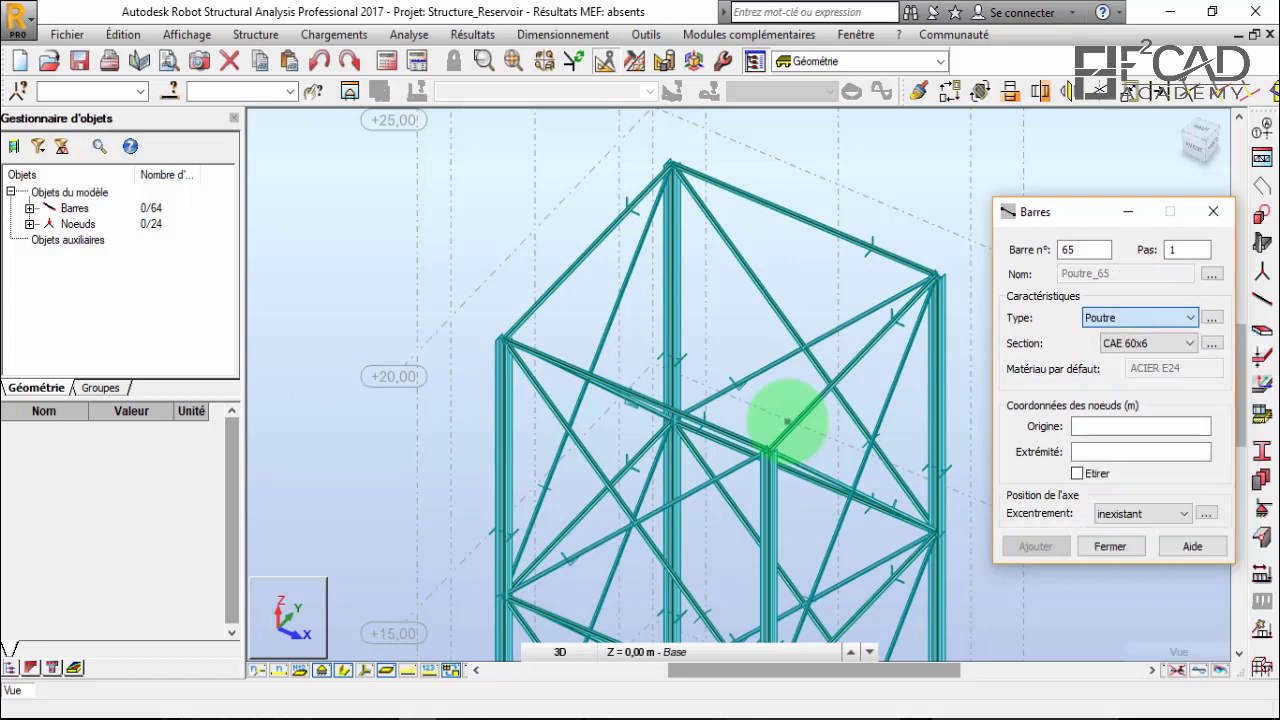
Set the new bar's section to IPE 180.
key(Tab)
key(alt+Down)
key(Down)
key(Down)
key(Down)
key(Down)
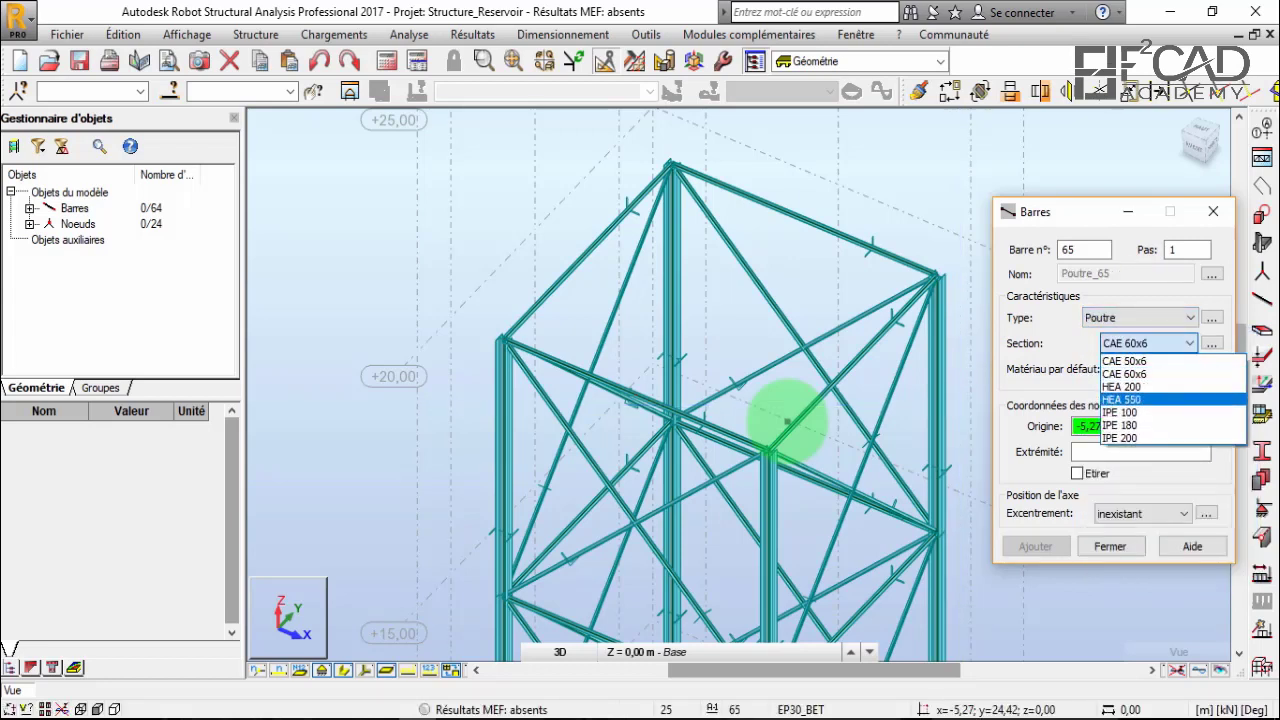
key(Return)
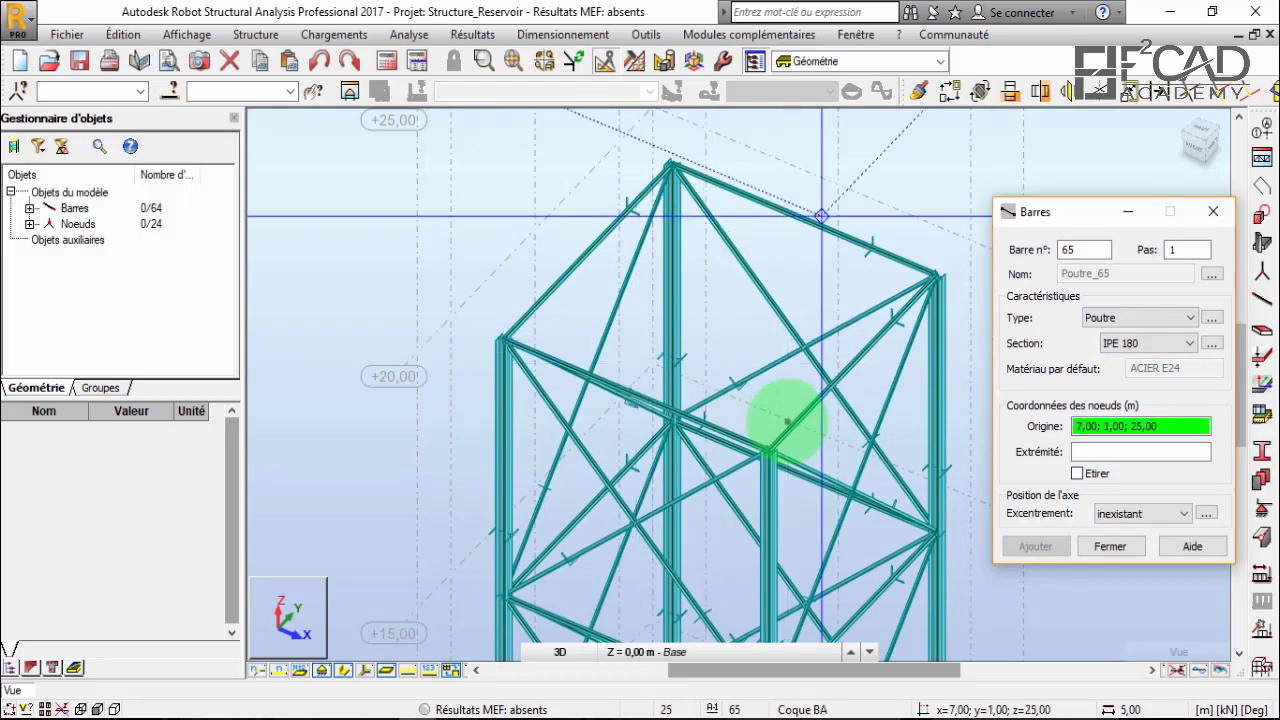
Open the view settings and switch from the 3D view to the 2D XY plan.
scroll(788, 422, down, 5)
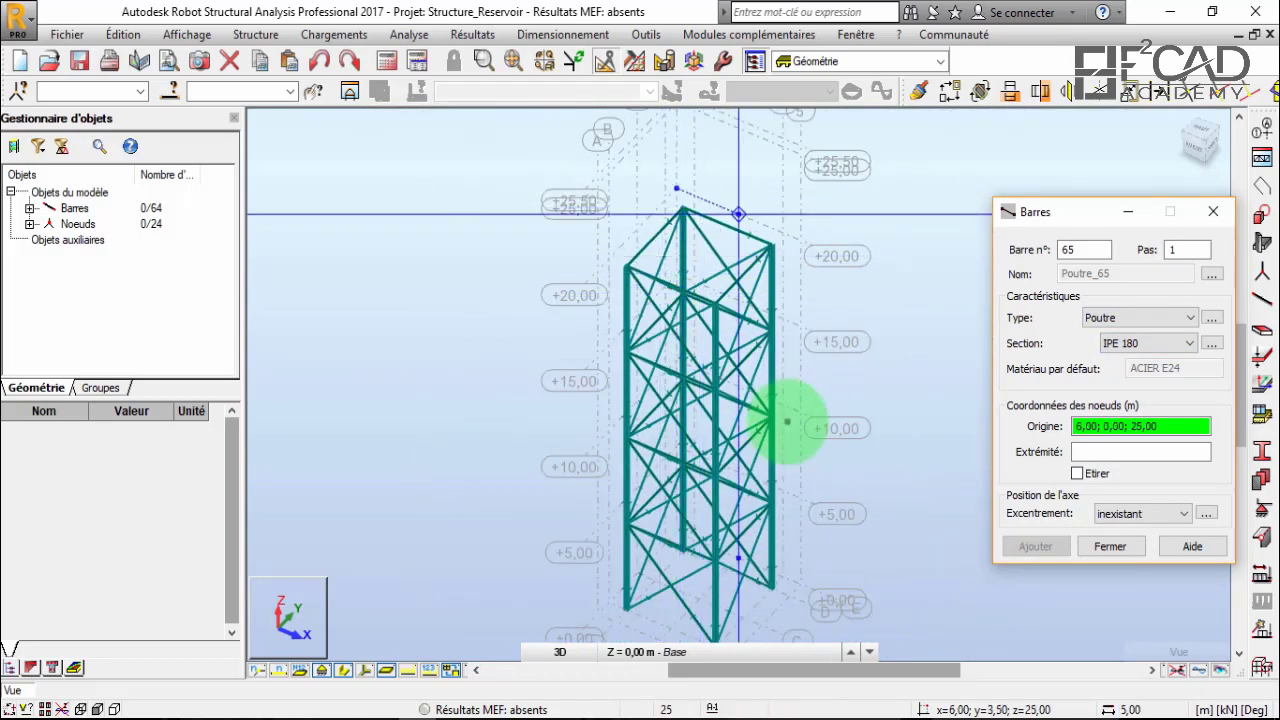
scroll(788, 422, up, 5)
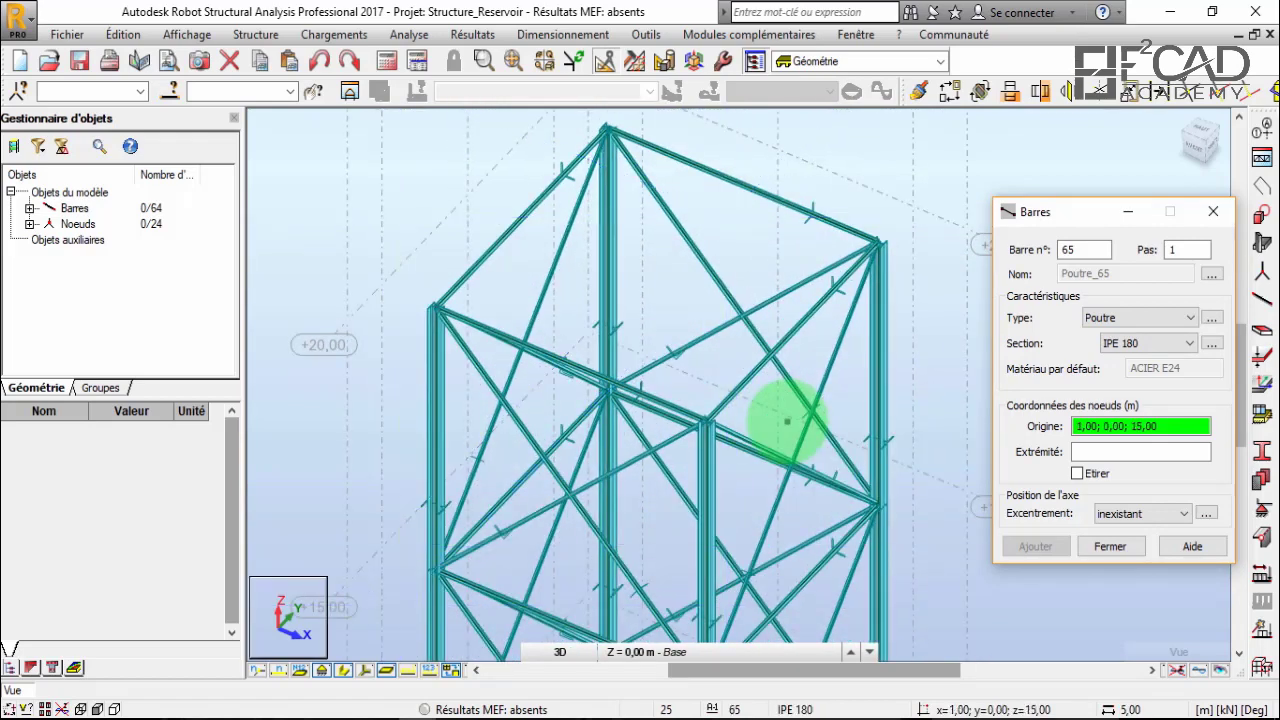
click(560, 652)
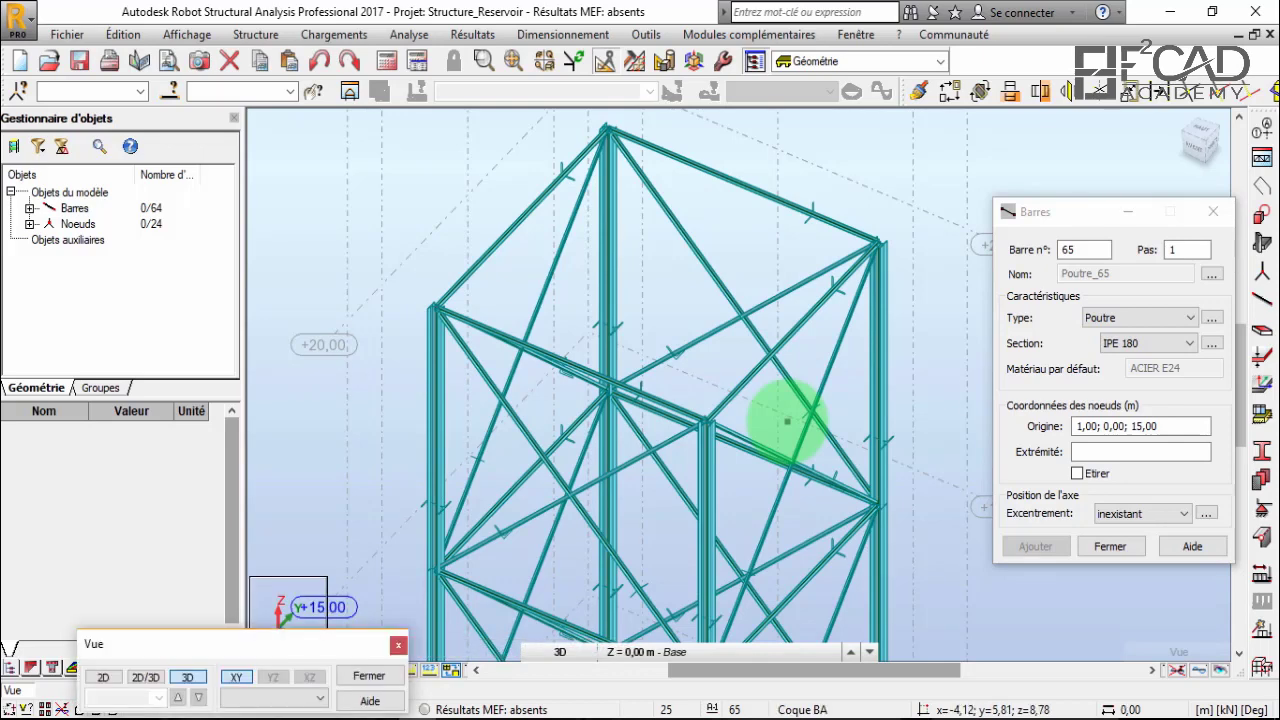
drag(267, 643, 271, 571)
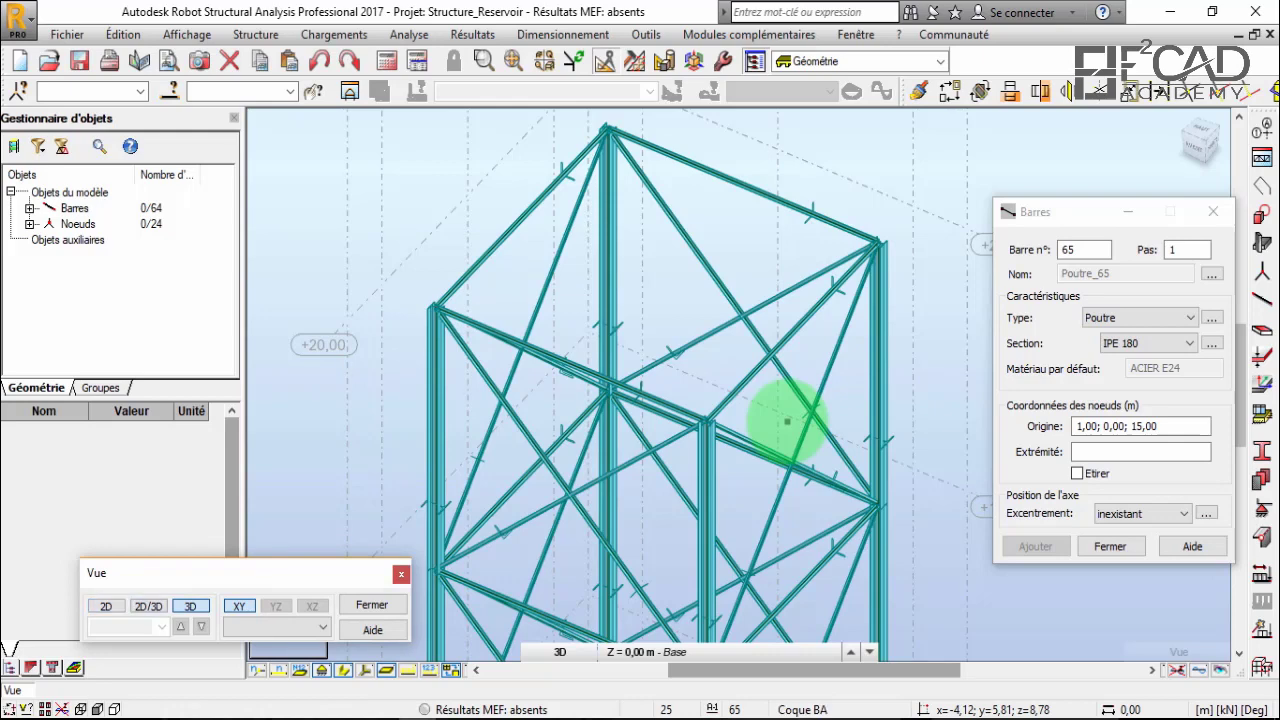
click(106, 606)
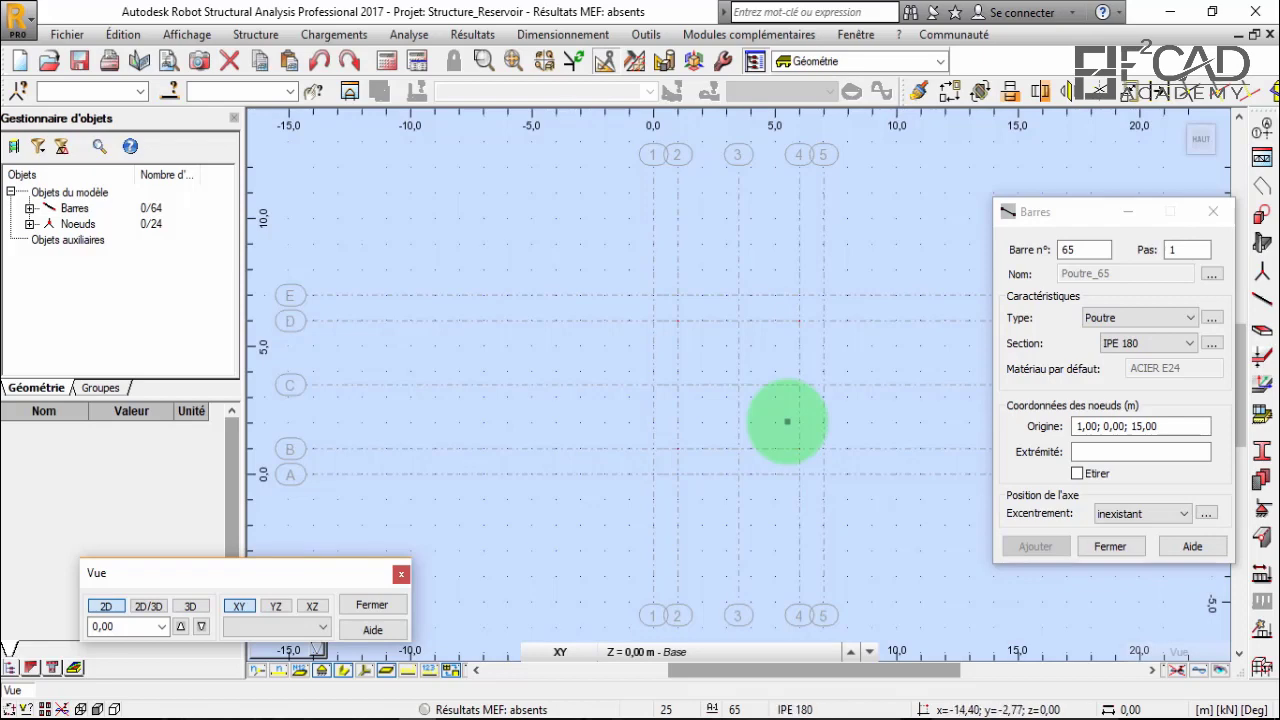
drag(268, 582, 265, 513)
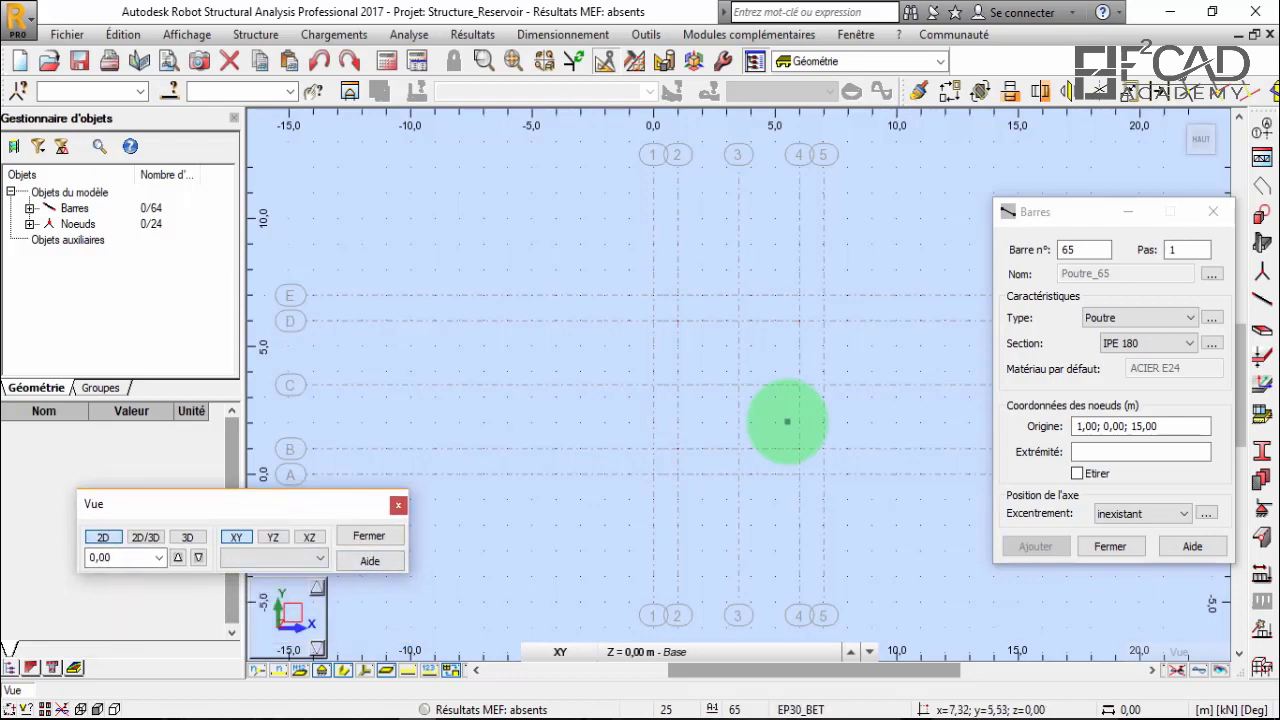
scroll(787, 422, up, 2)
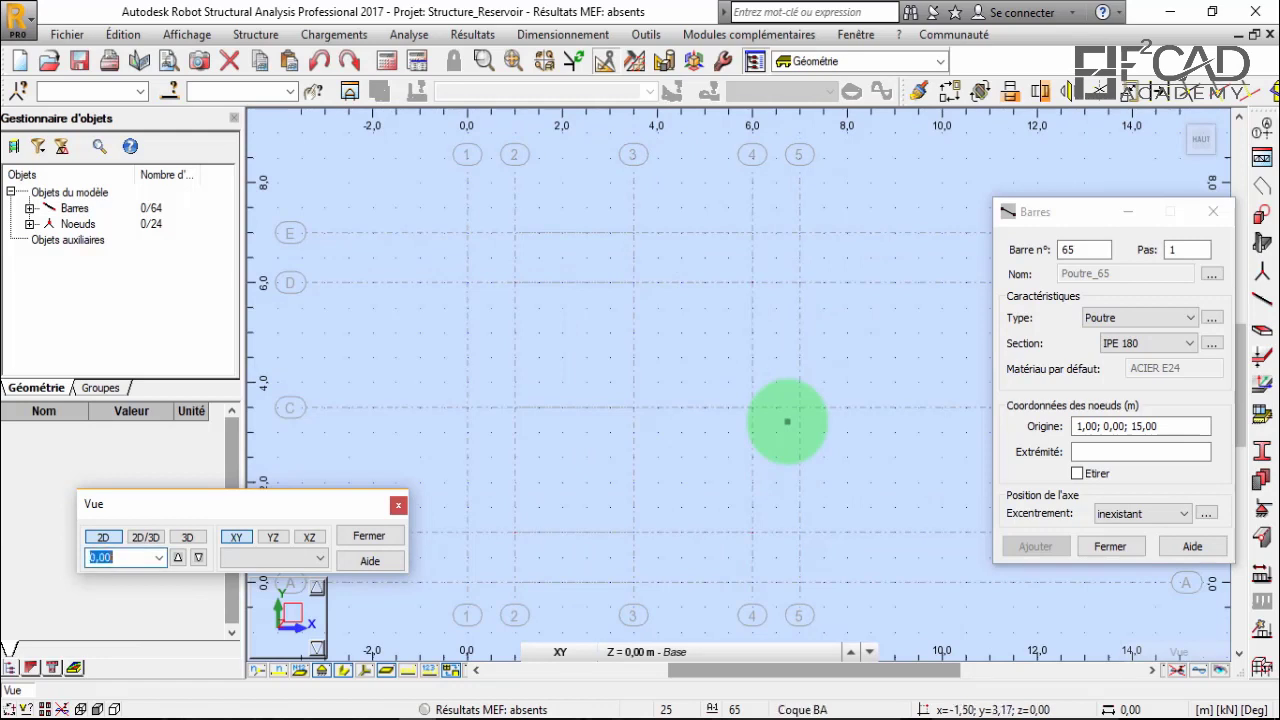
Draw an IPE 180 beam along axis 3 on the base plan, from 3,50; 1,00; 0,00 at axis B to axis E.
click(1140, 427)
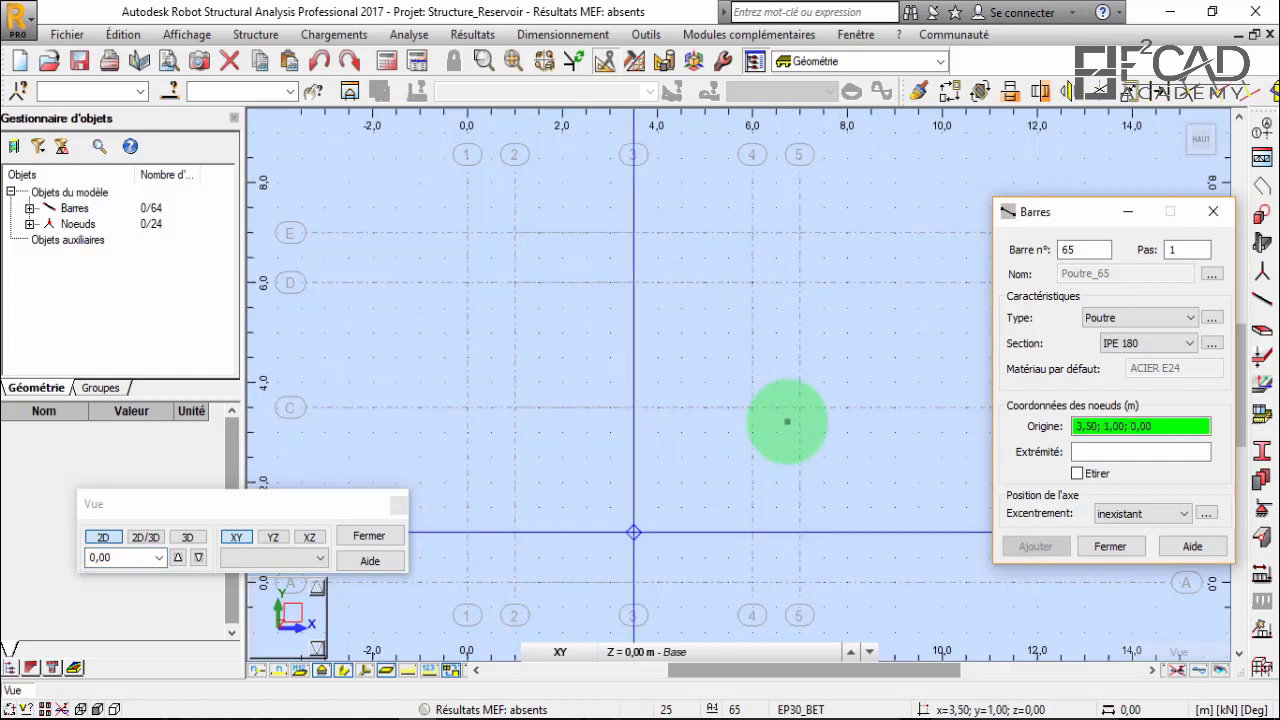
click(633, 533)
click(633, 233)
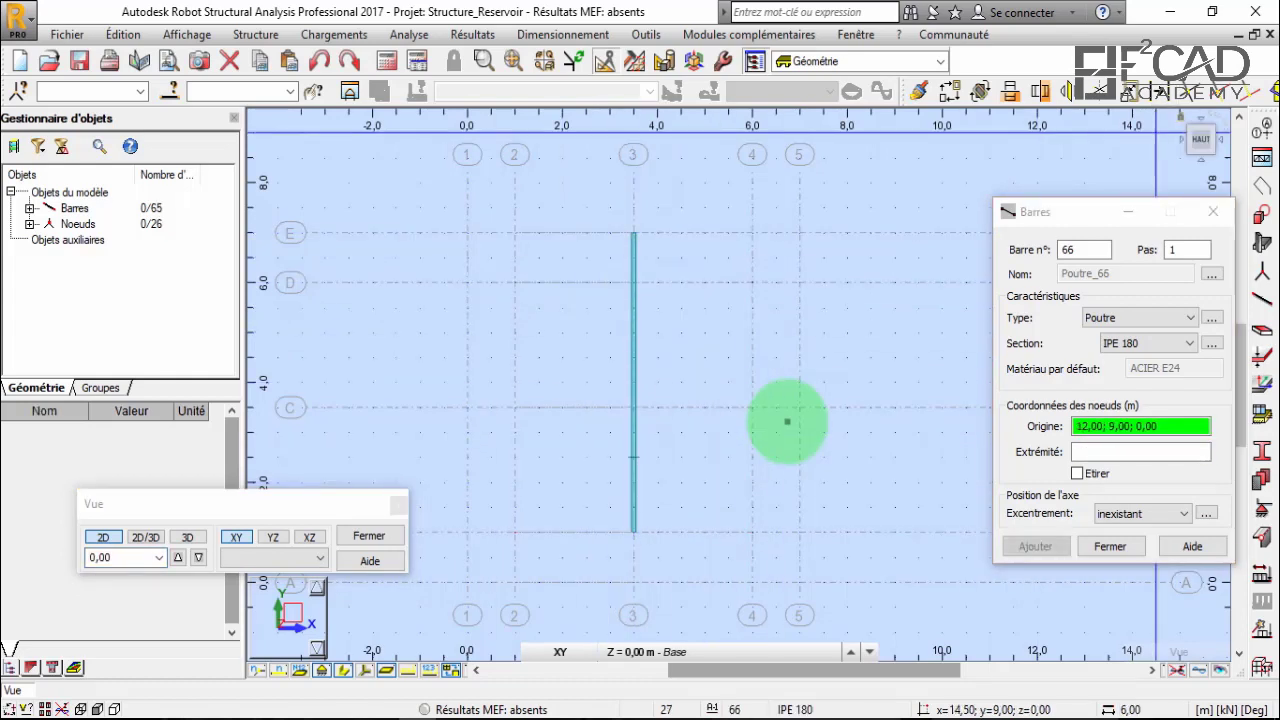
Check the beam's position in the 3D view and undo the beam drawn at the base level.
key(ctrl+alt+0)
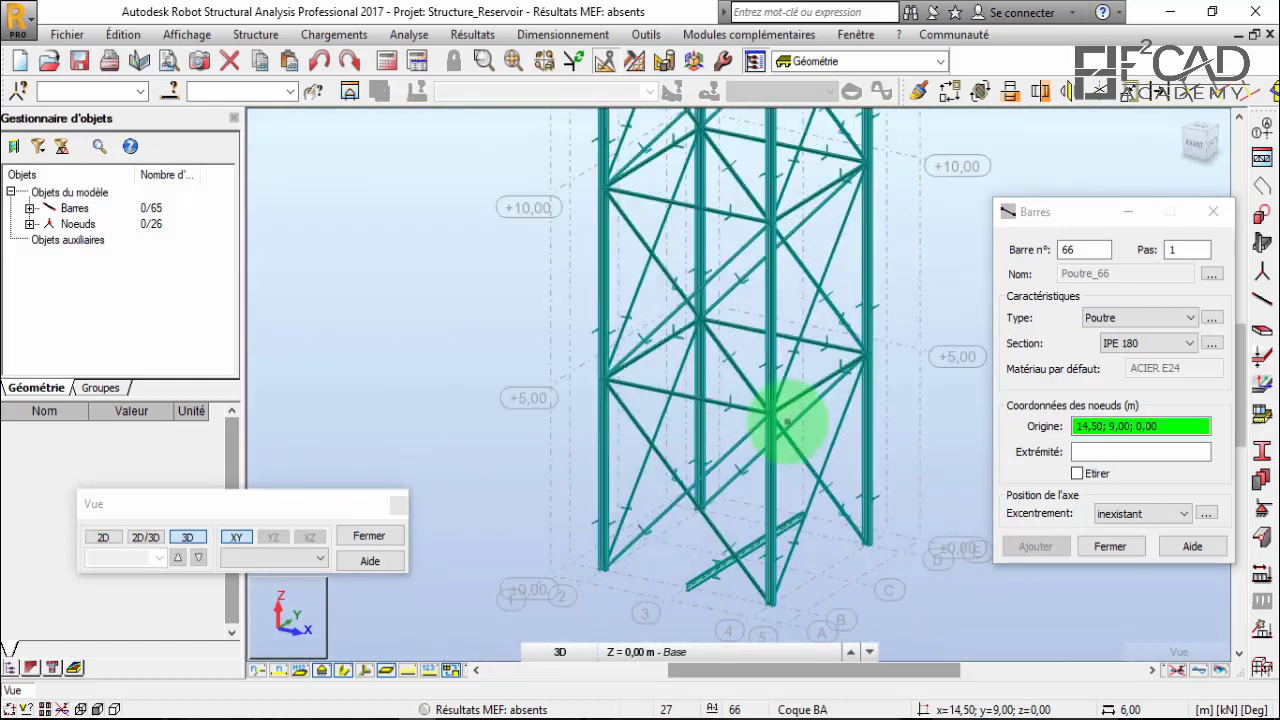
scroll(787, 422, up, 2)
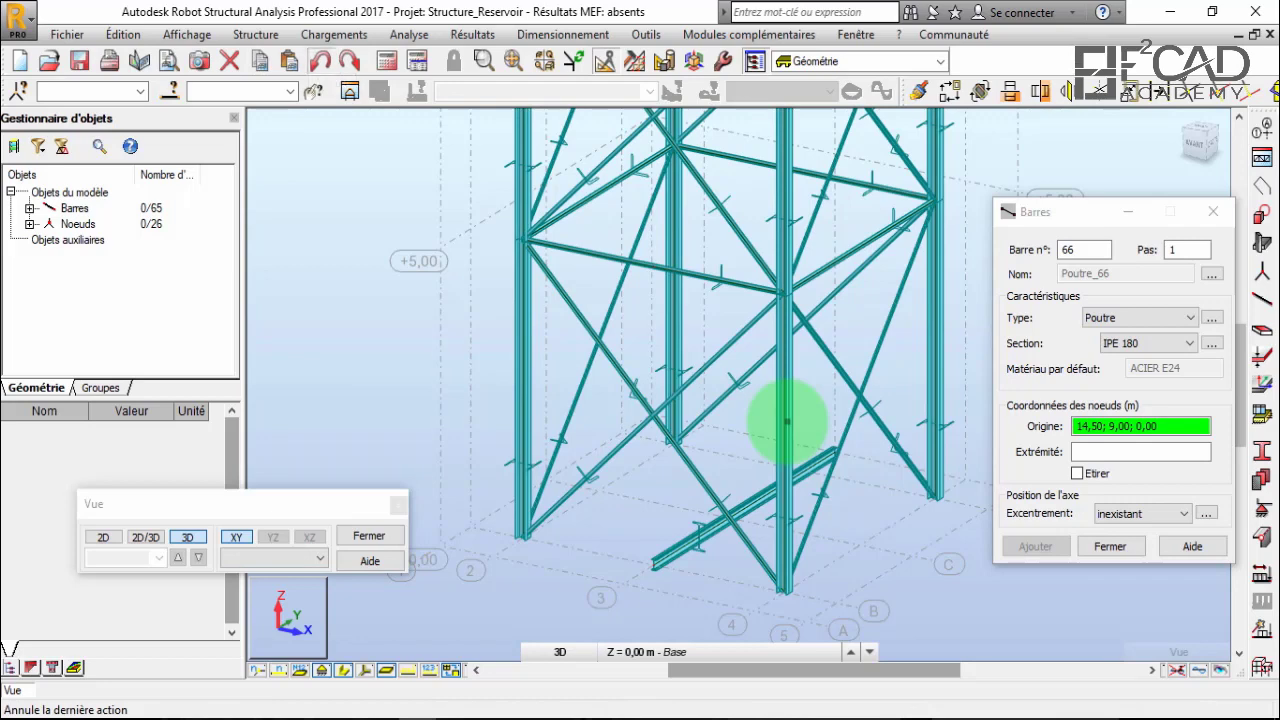
key(ctrl+z)
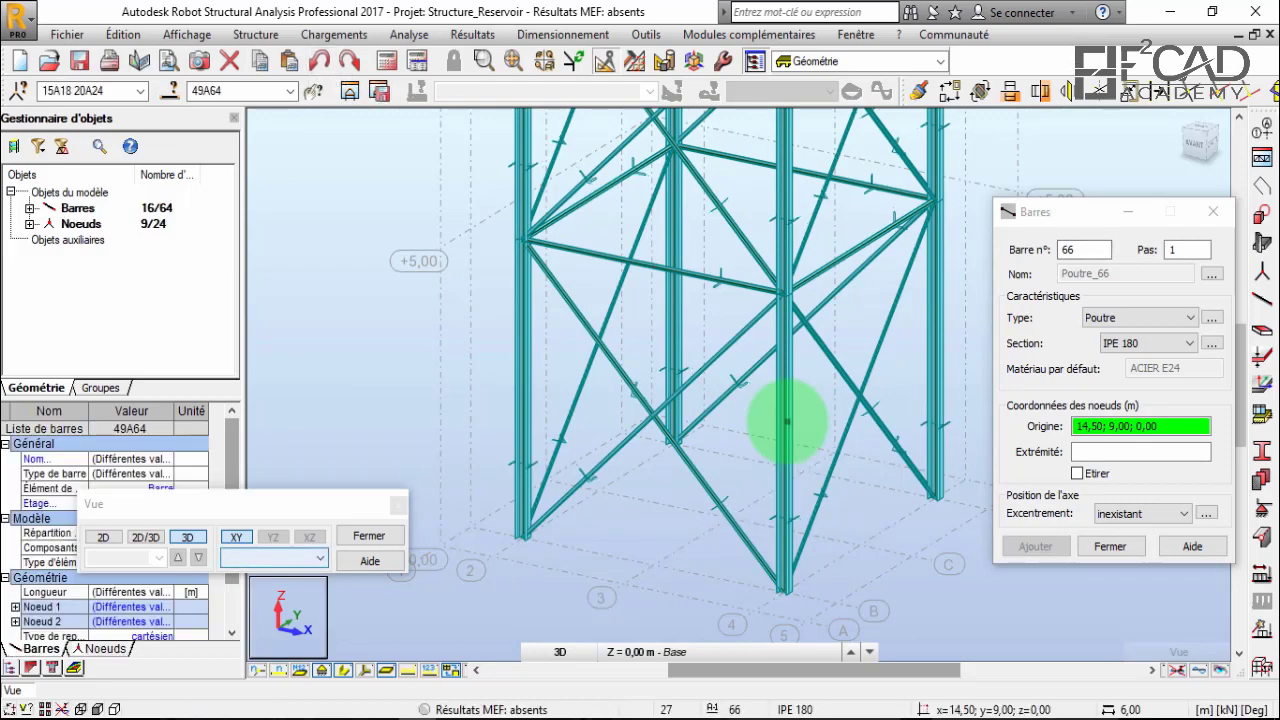
Switch to the 2D XY plan at level +20,00 and draw an IPE 180 beam along axis 3 from axis B to axis D.
click(104, 537)
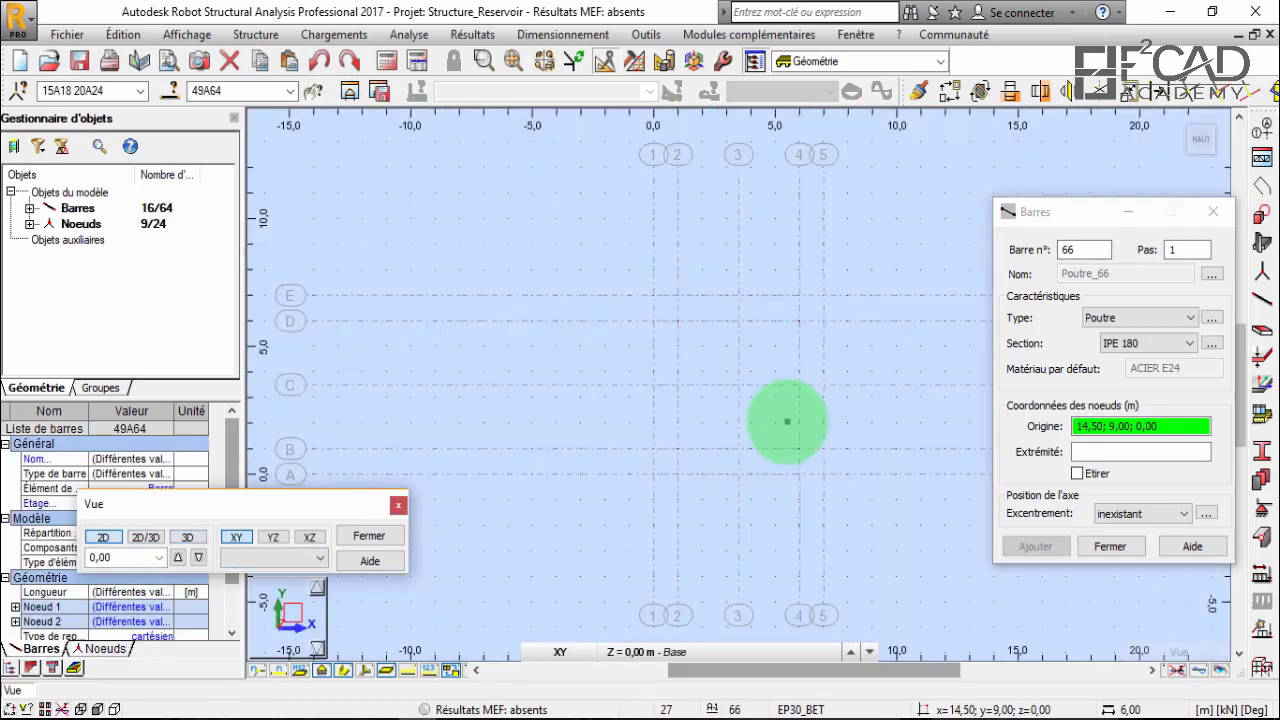
click(158, 557)
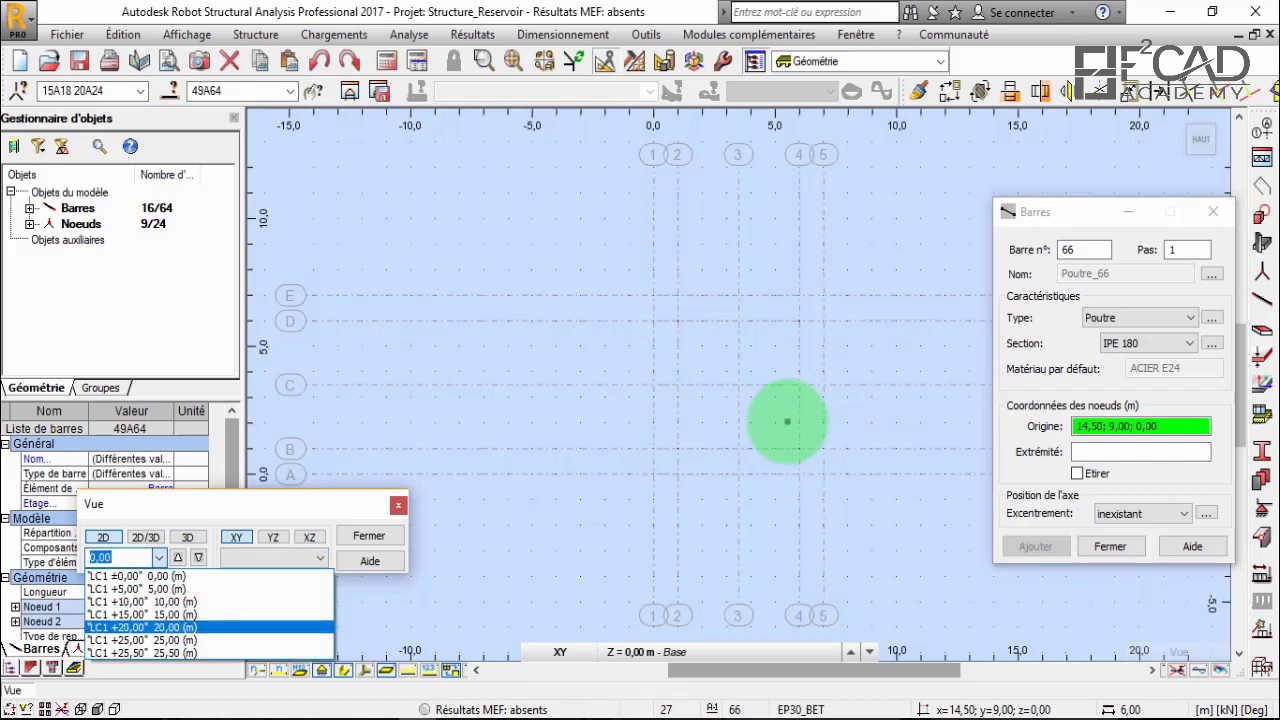
key(Return)
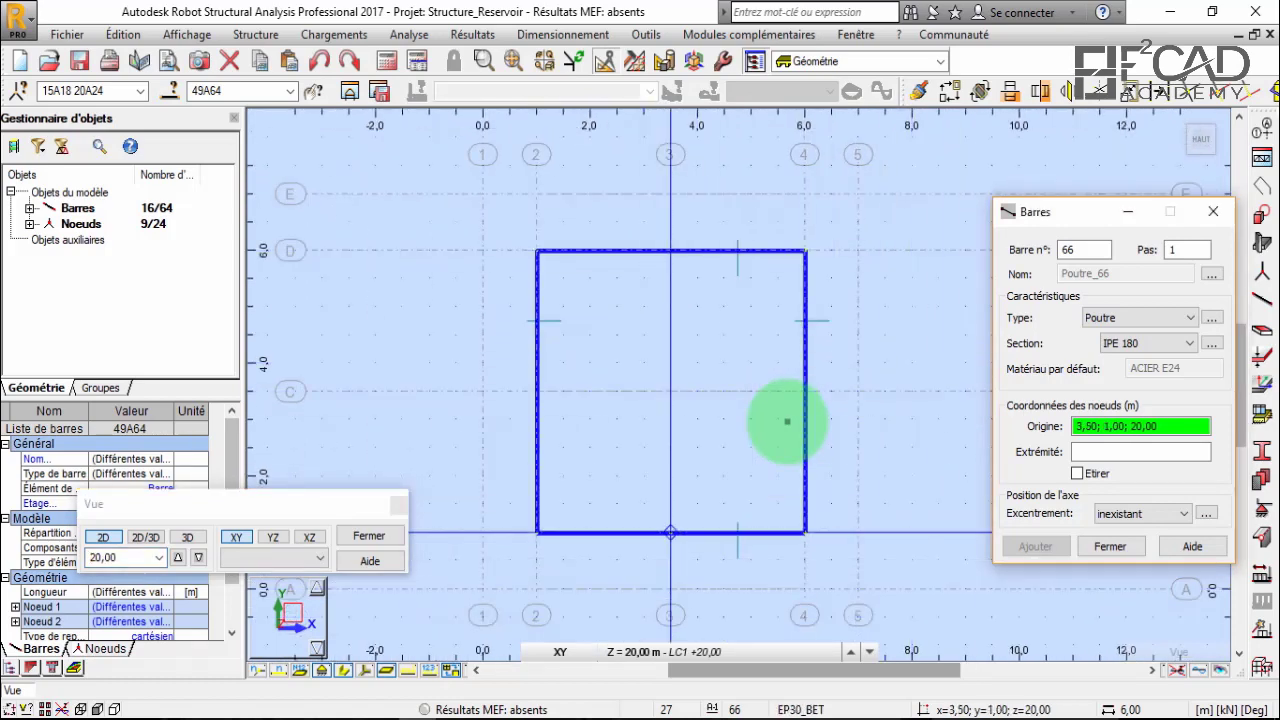
click(670, 532)
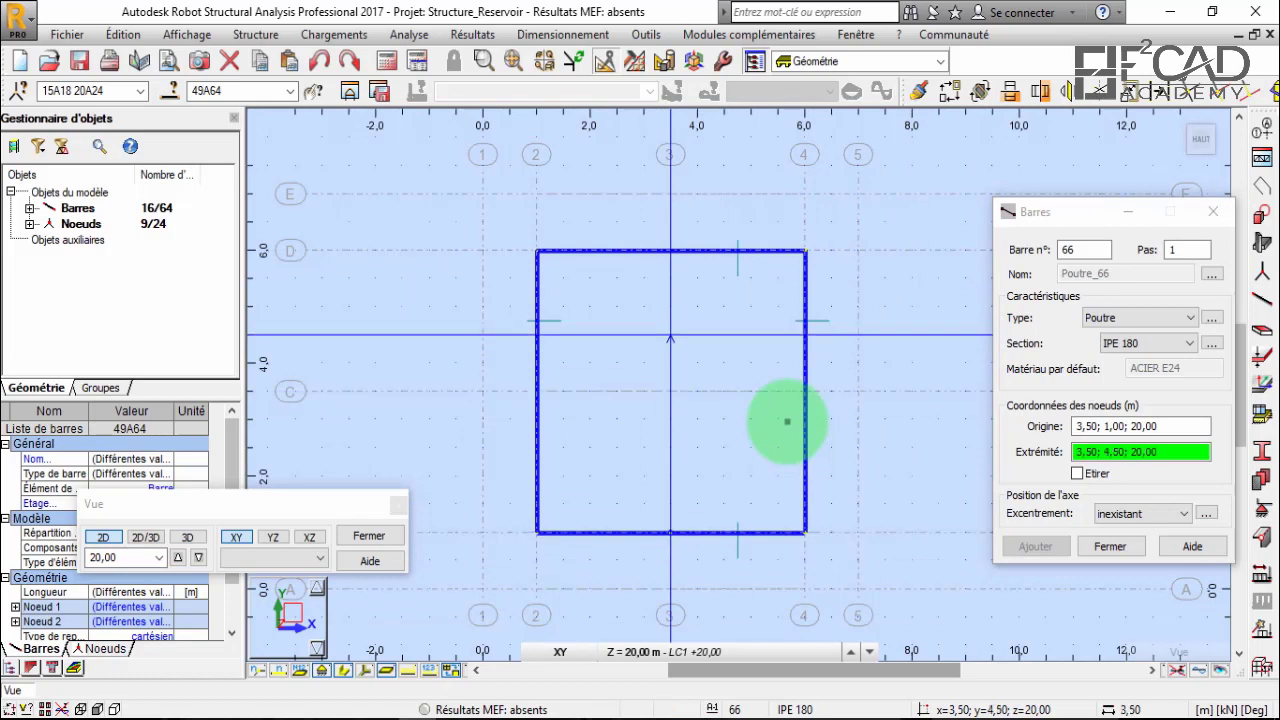
click(670, 250)
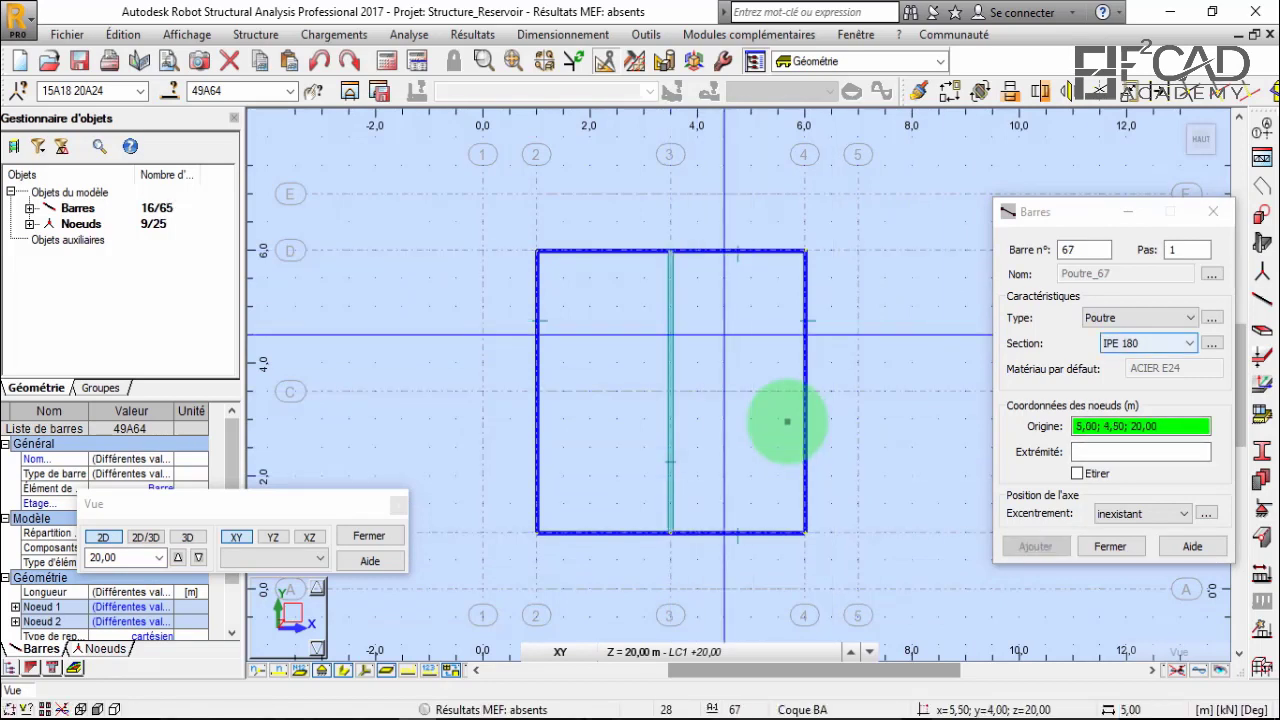
click(1213, 211)
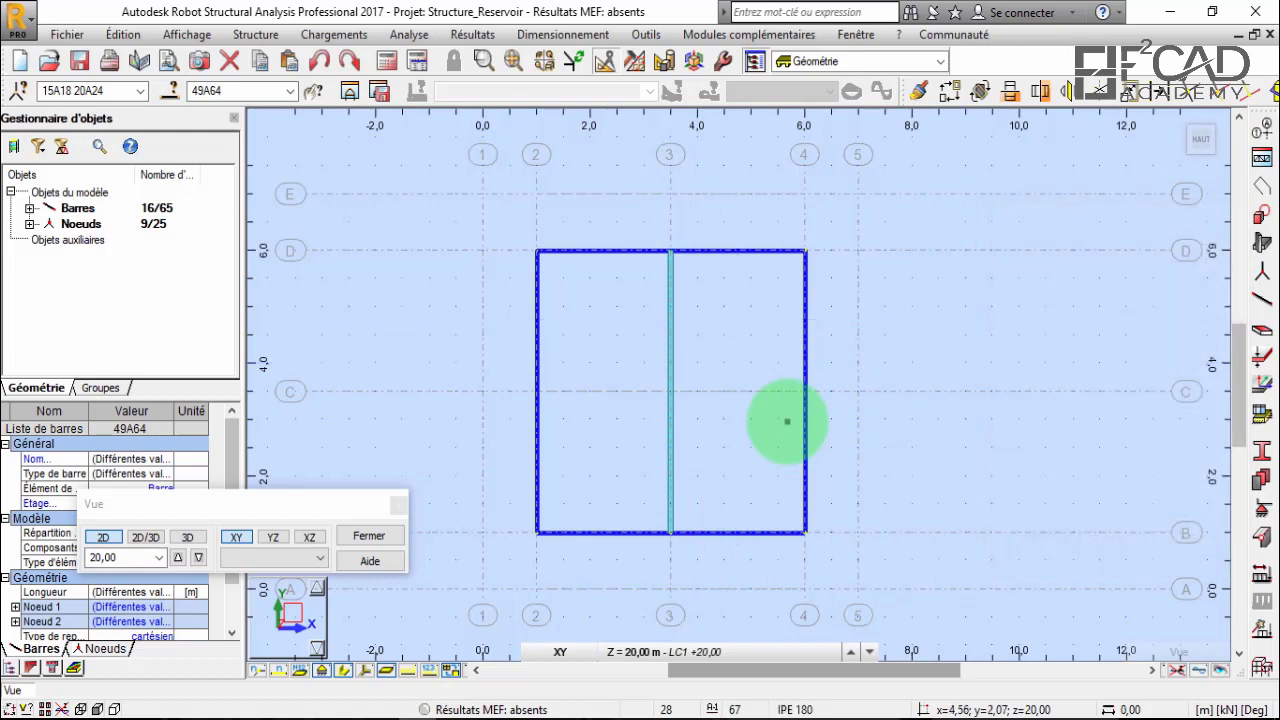
Select the axis 3 beam at level +20,00 and open the Translation tool in copy mode for it.
mouse_move(729, 466)
mouse_down()
mouse_move(623, 406)
mouse_move(642, 411)
mouse_up()
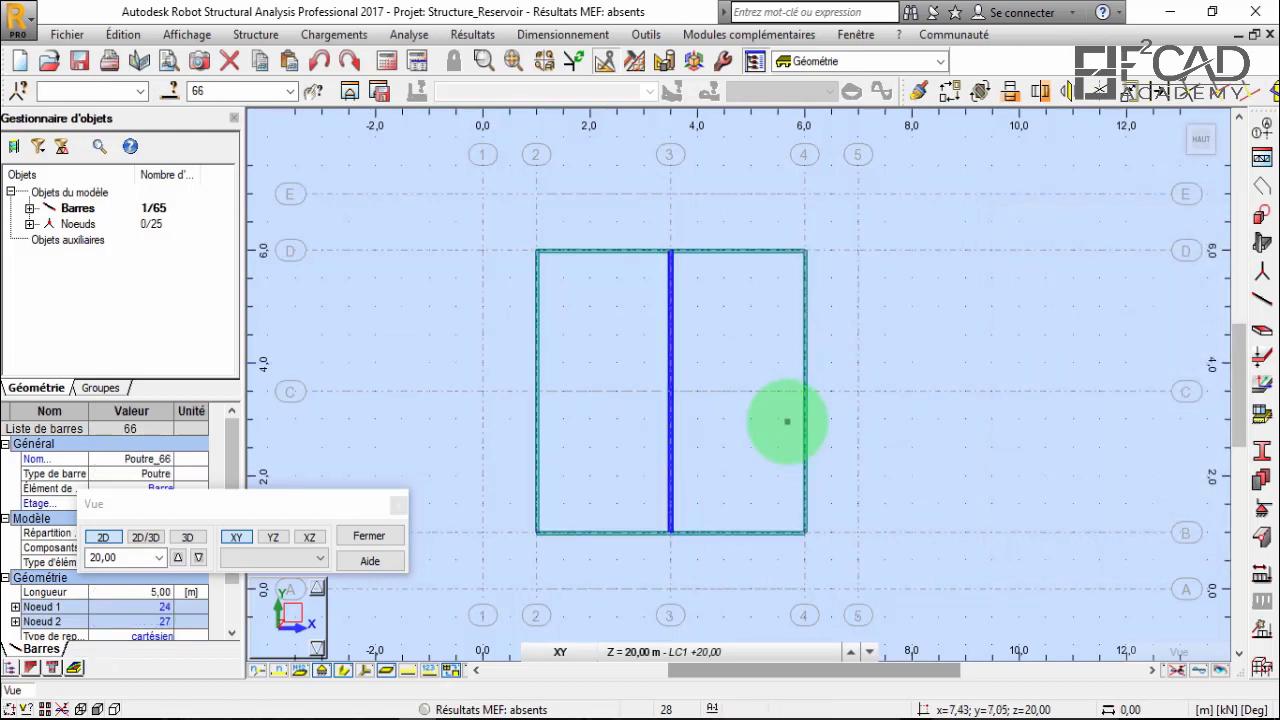
click(950, 91)
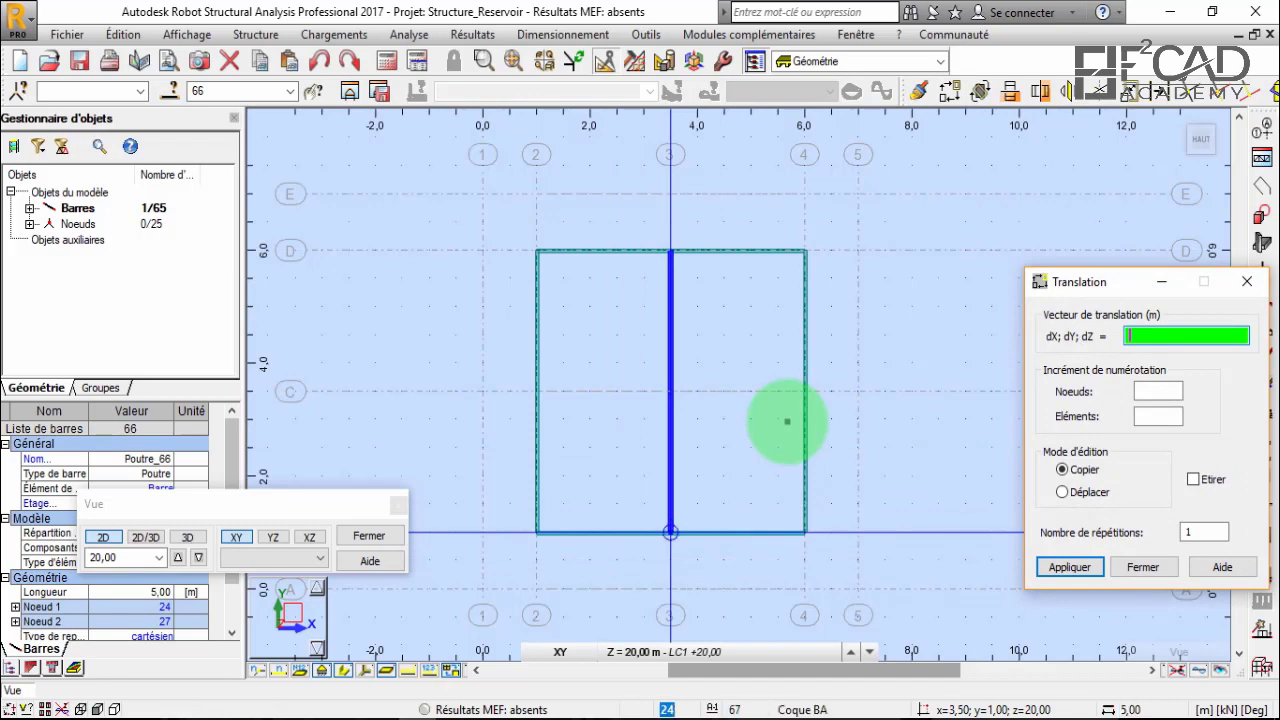
scroll(948, 420, down, 2)
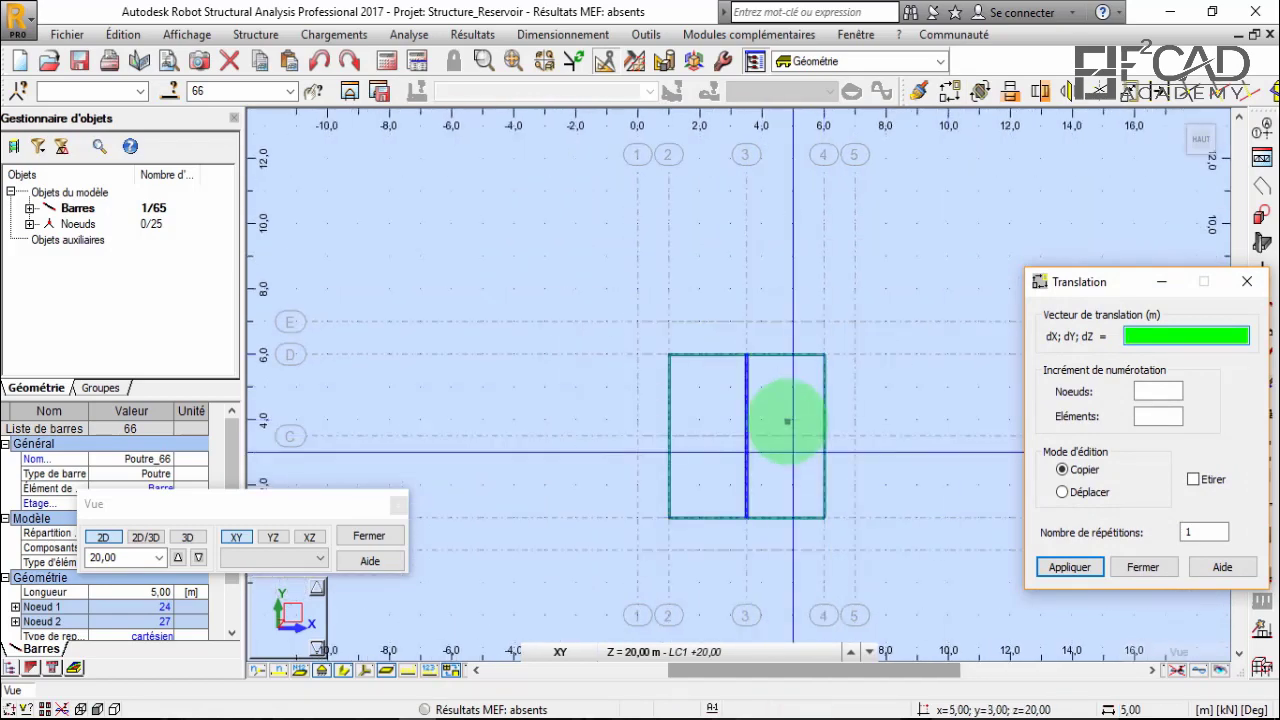
scroll(787, 421, up, 2)
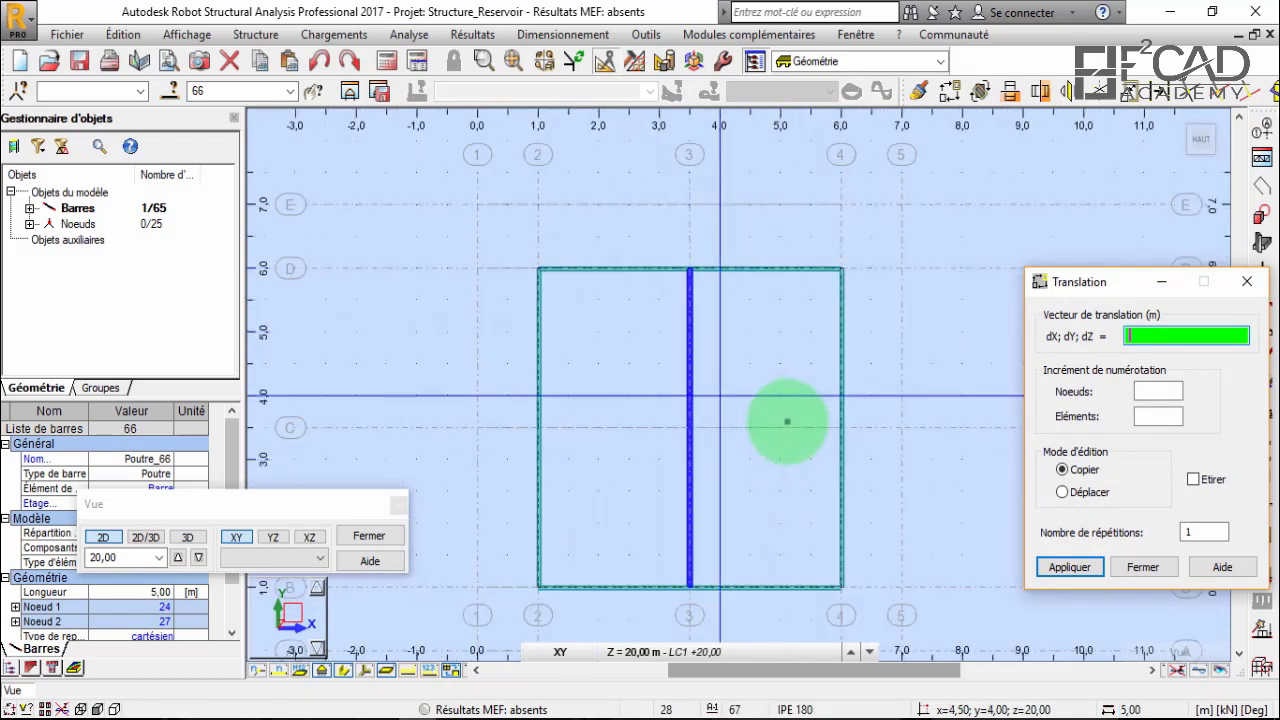
scroll(787, 421, up, 1)
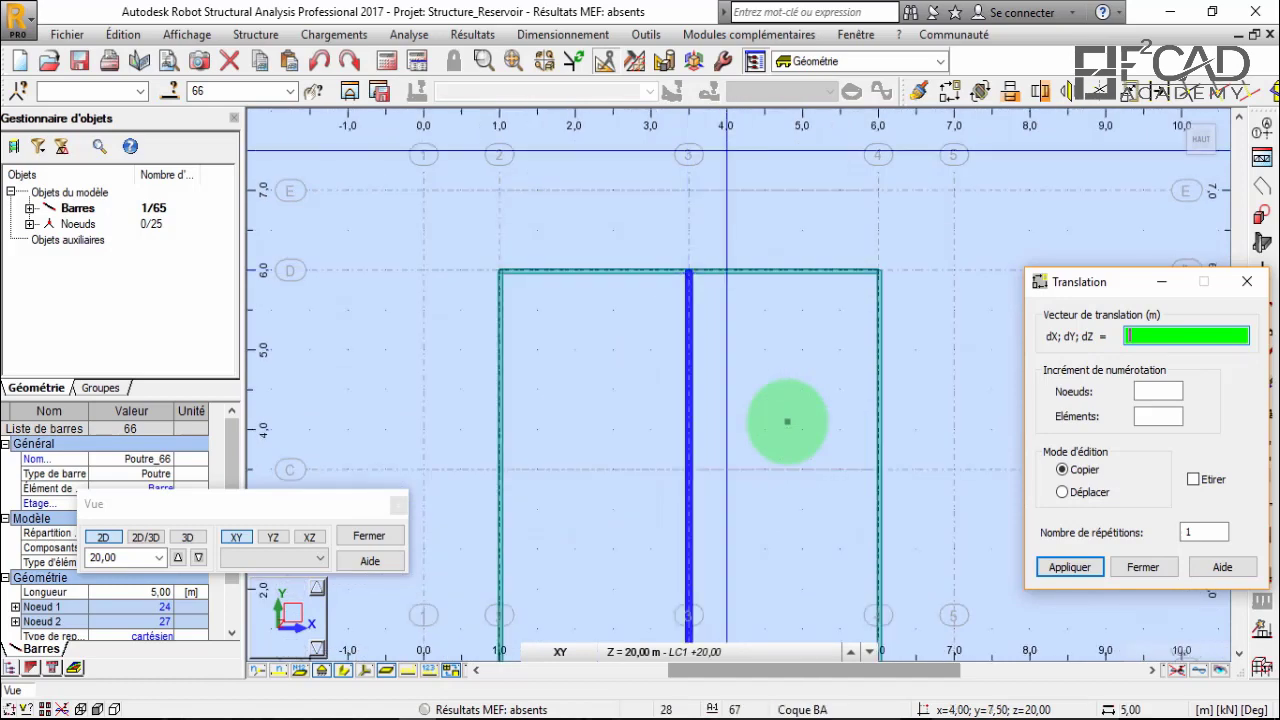
Add a dimension line along axis D from the axis 3 beam to axis 4, placed at 5,50; 6,50; 20,00.
click(646, 34)
click(668, 57)
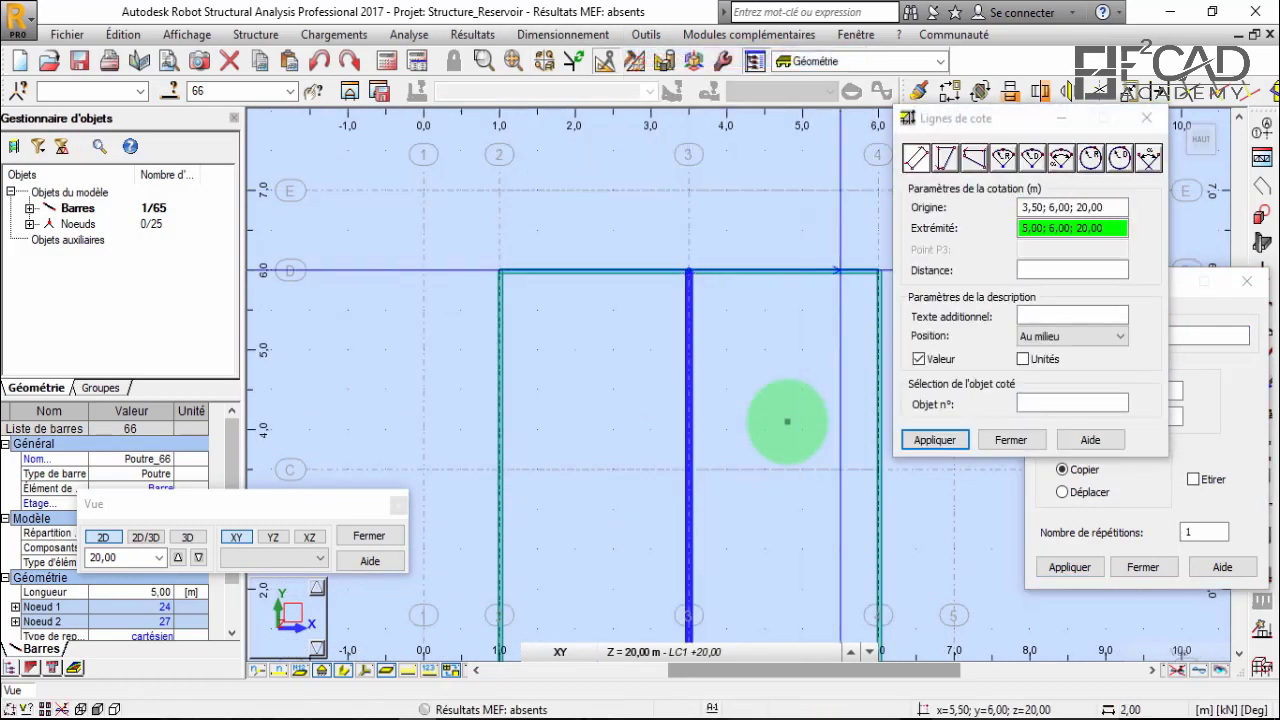
click(879, 270)
click(840, 230)
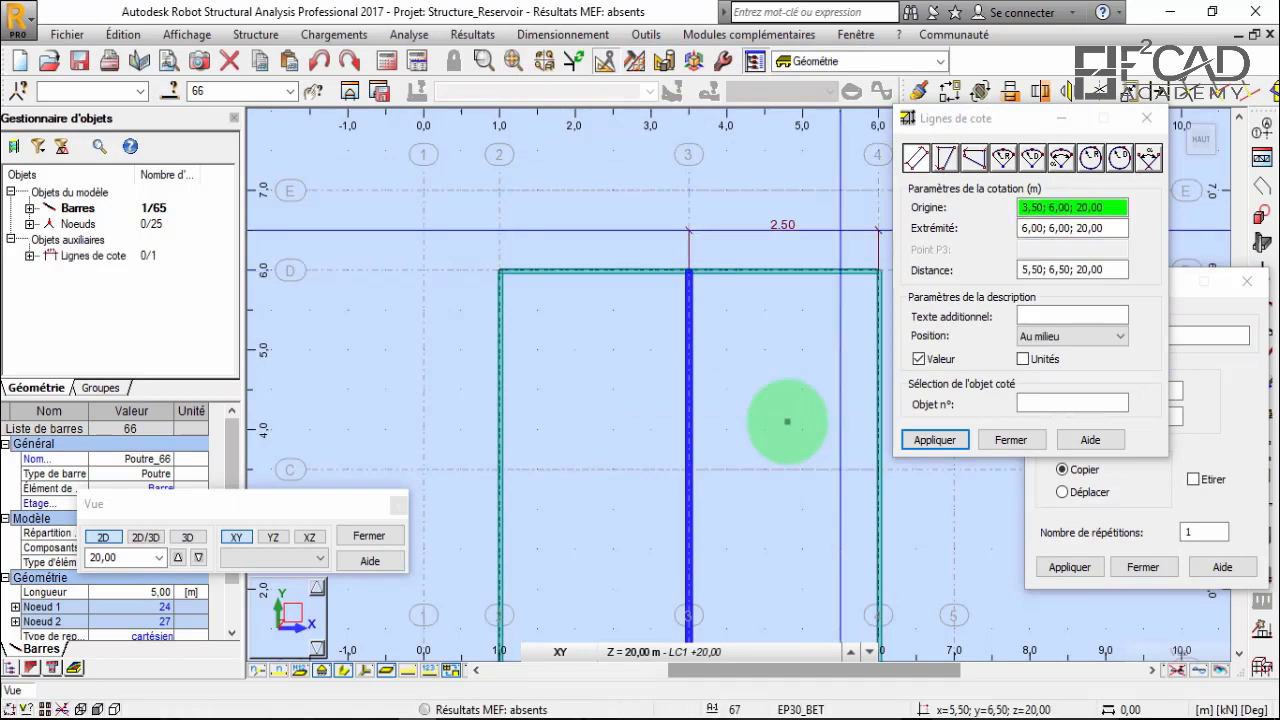
scroll(808, 230, up, 5)
scroll(735, 230, down, 4)
scroll(738, 230, down, 2)
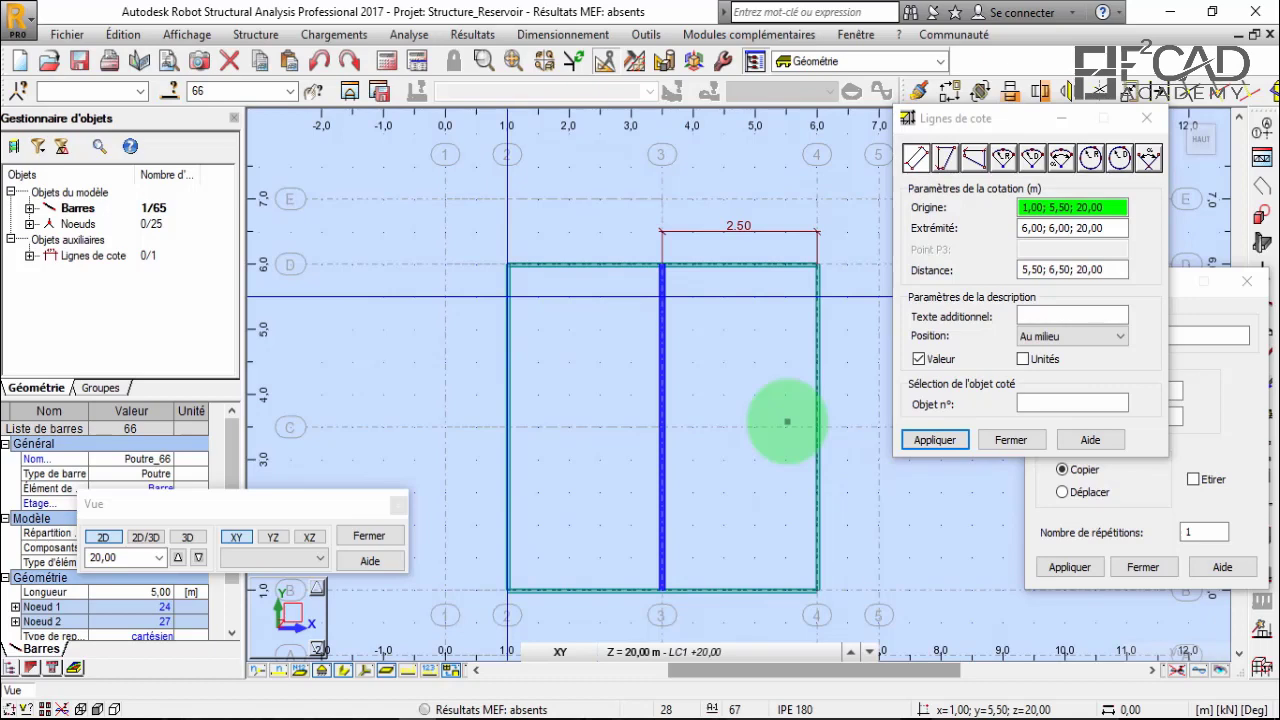
scroll(475, 296, down, 2)
scroll(638, 338, up, 2)
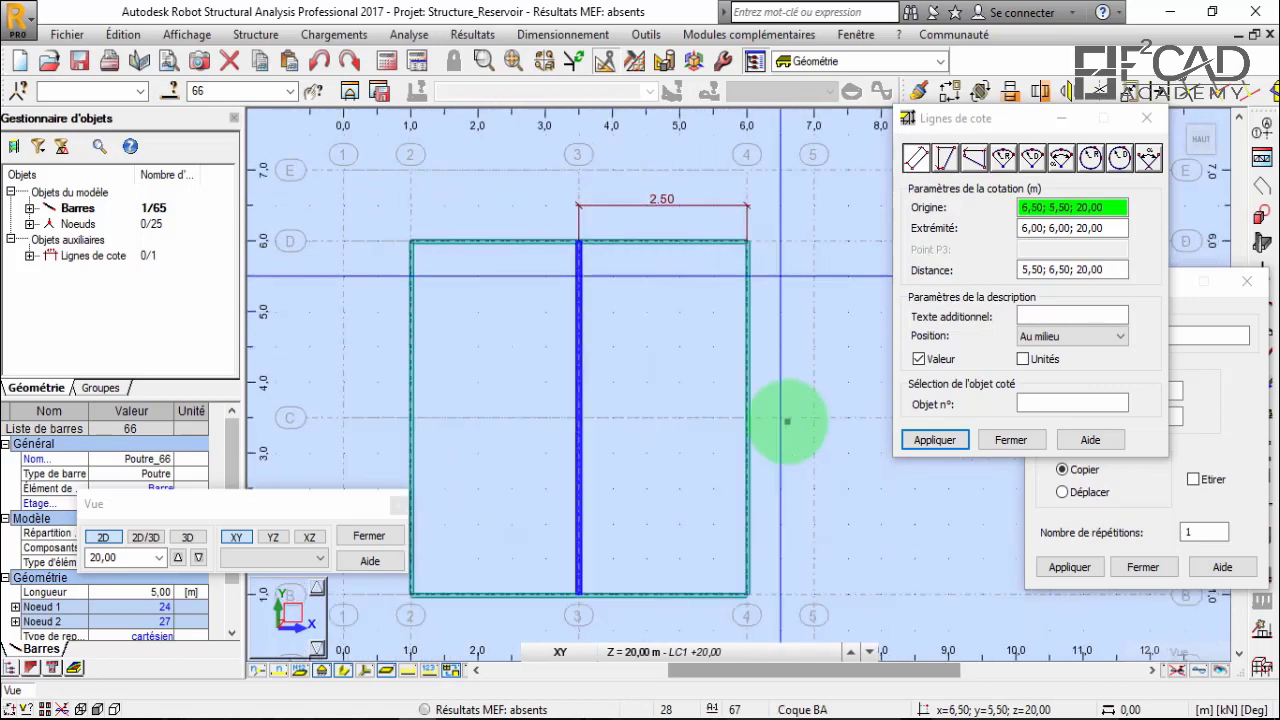
click(1146, 118)
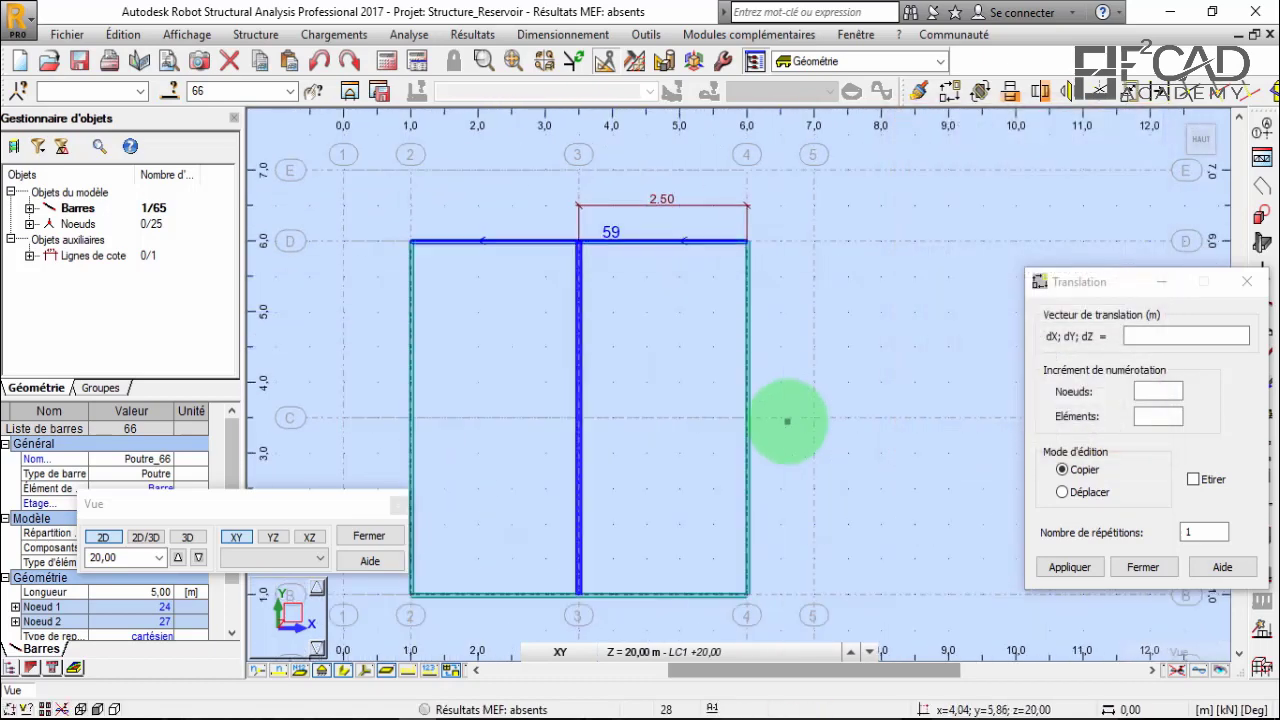
Copy the axis 3 beam once towards axis 4 with the translation vector 1.25 0 0.
scroll(787, 421, up, 1)
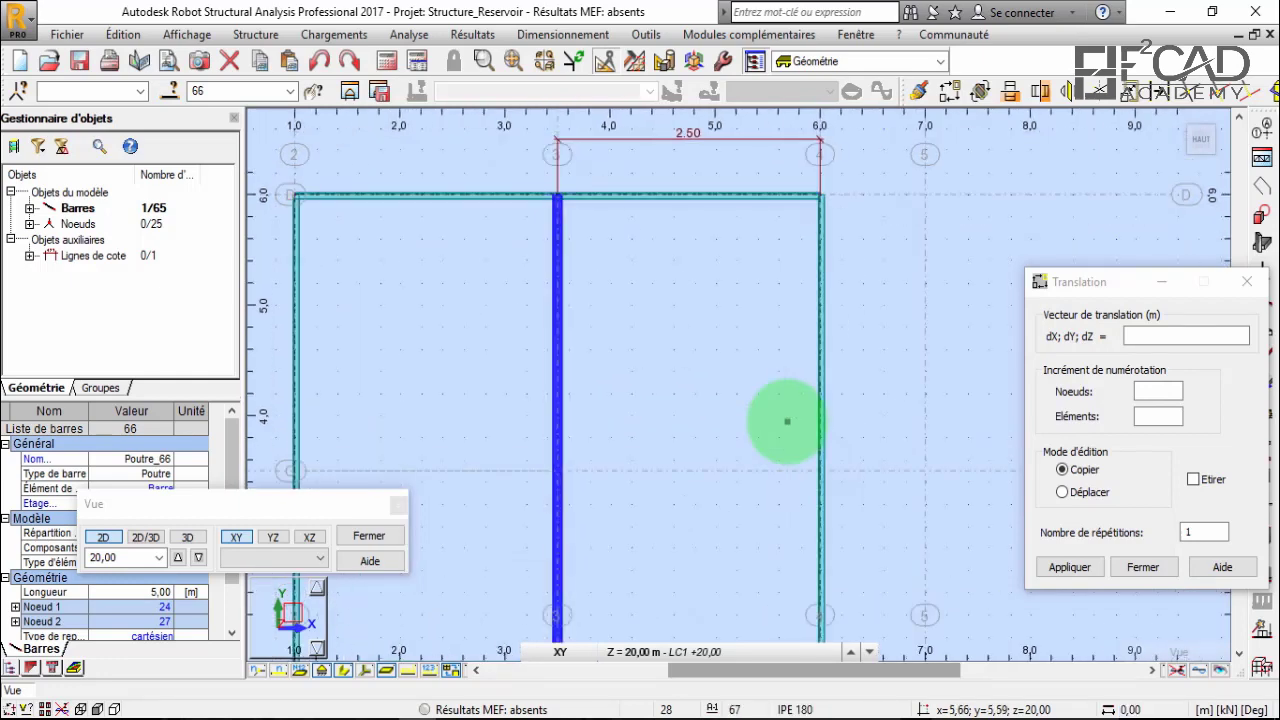
scroll(787, 421, down, 1)
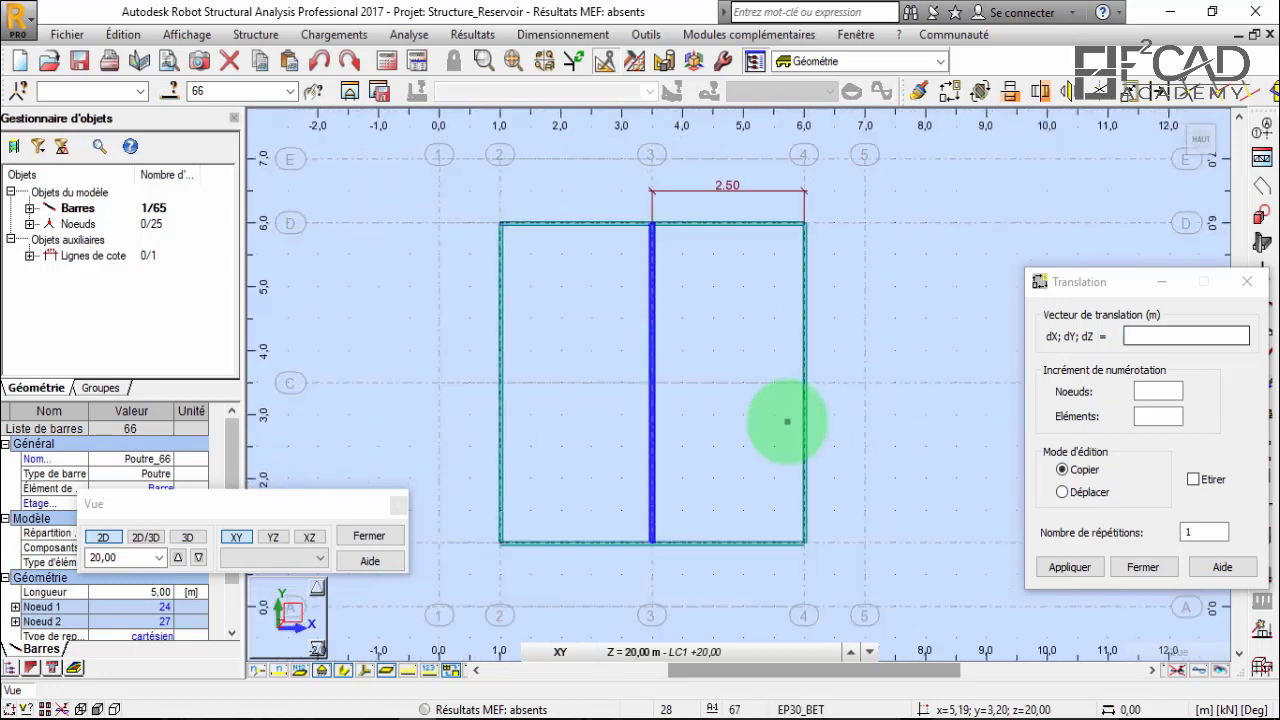
click(1186, 336)
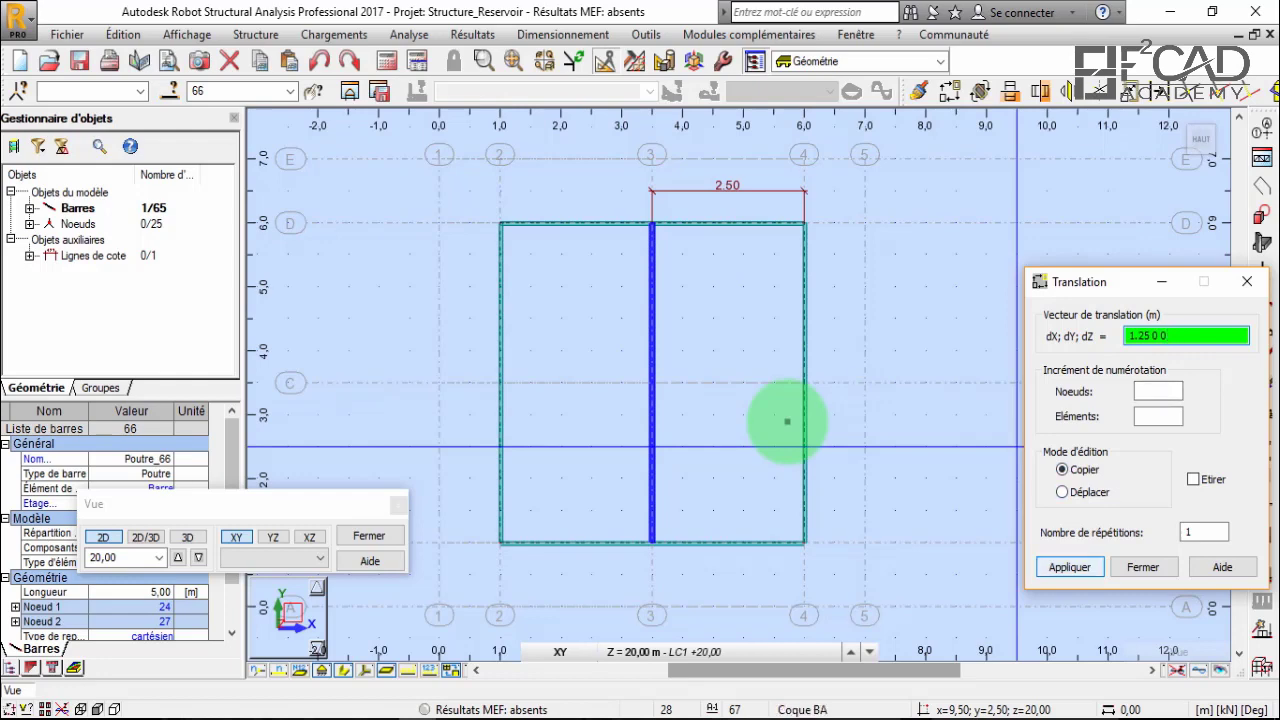
click(1069, 567)
scroll(787, 421, up, 2)
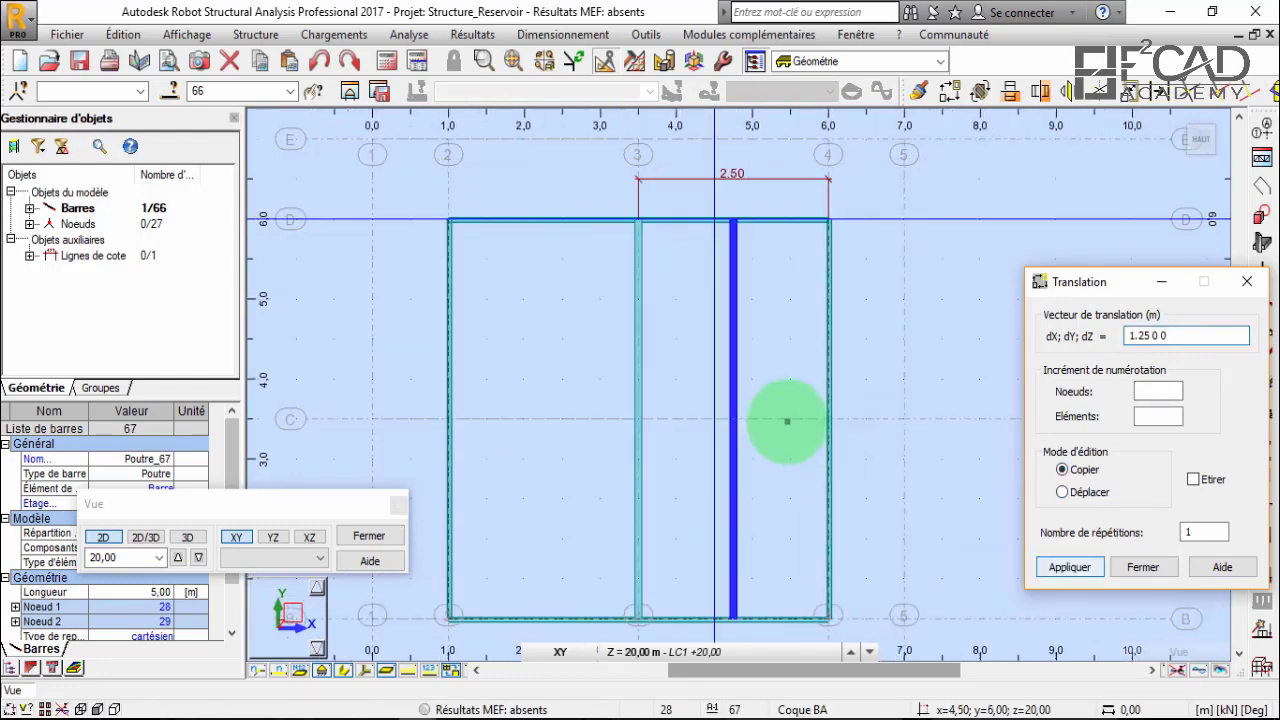
scroll(787, 421, down, 1)
scroll(787, 421, down, 1)
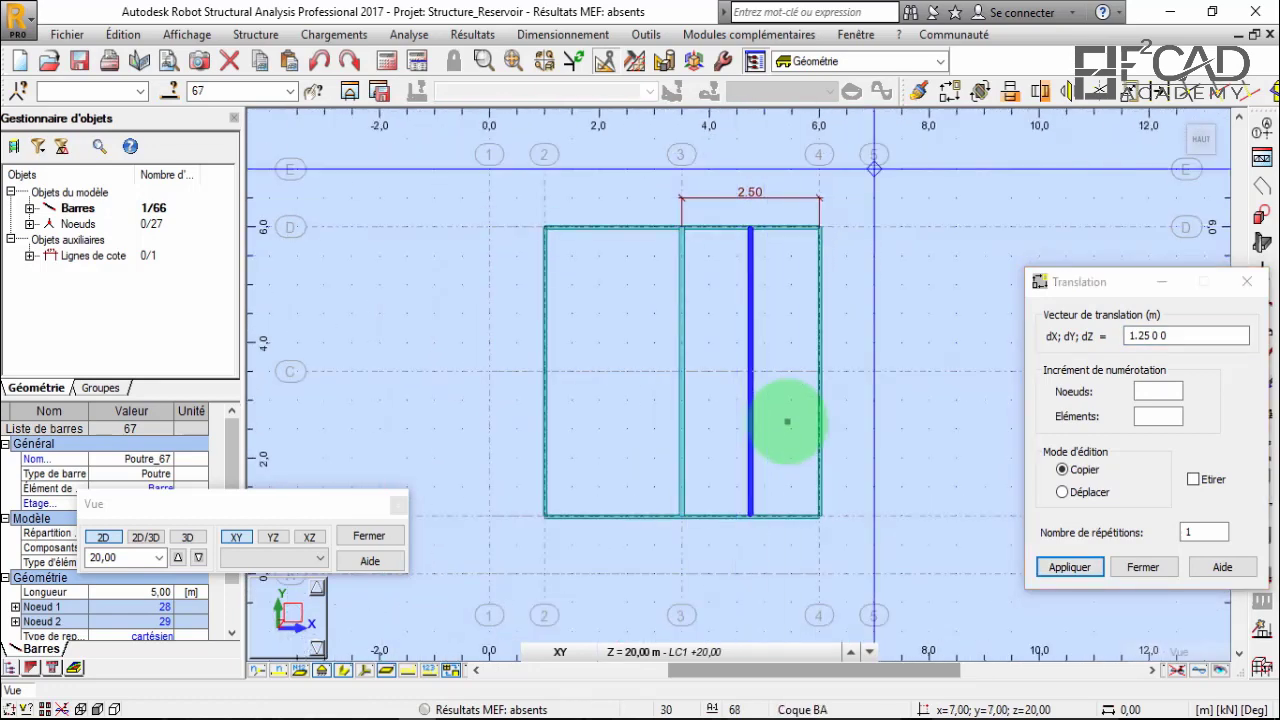
Reselect the axis 3 beam and copy it once towards axis 2 with a translation of -1.25 m in X.
right_click(757, 203)
click(800, 244)
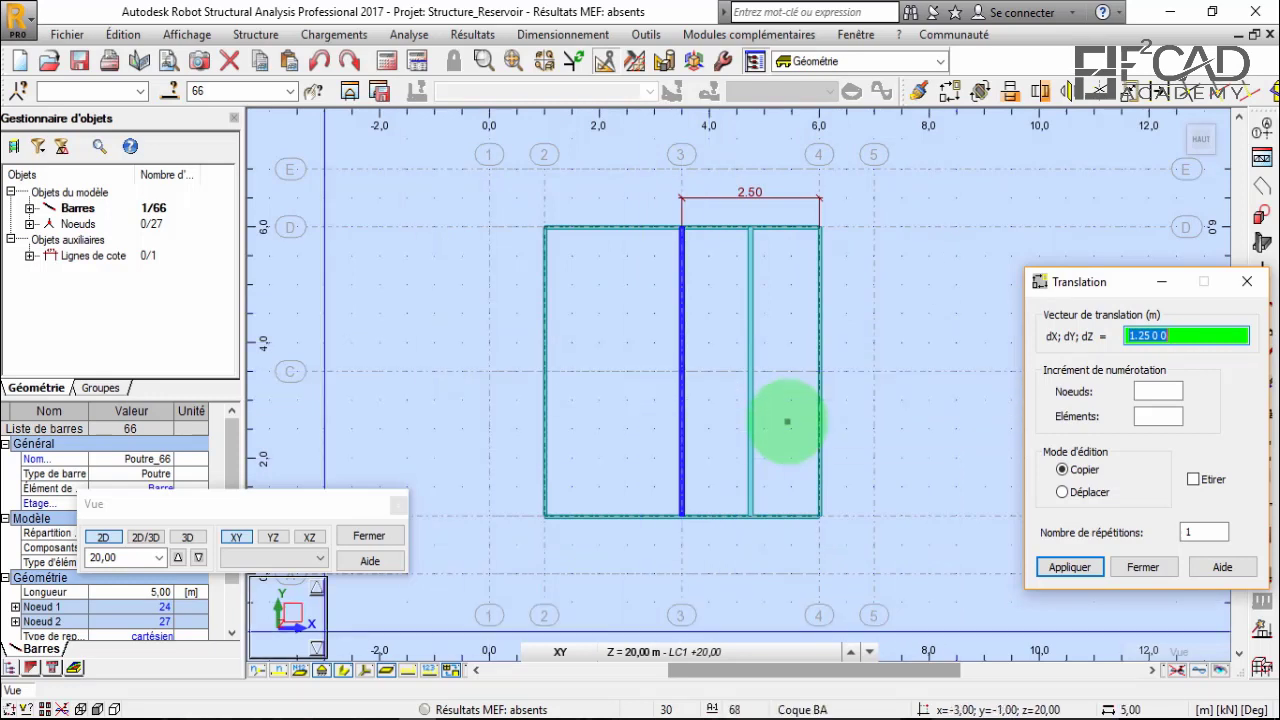
key(BackSpace)
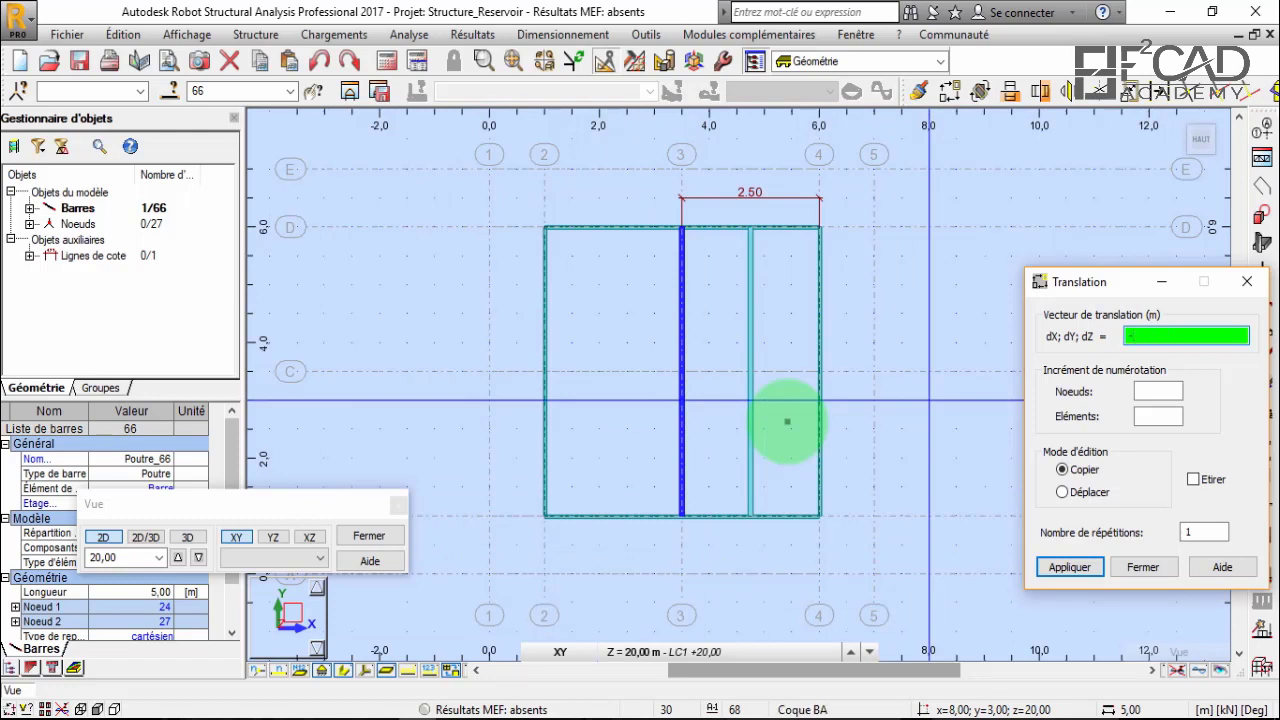
text(-1.25)
key(Return)
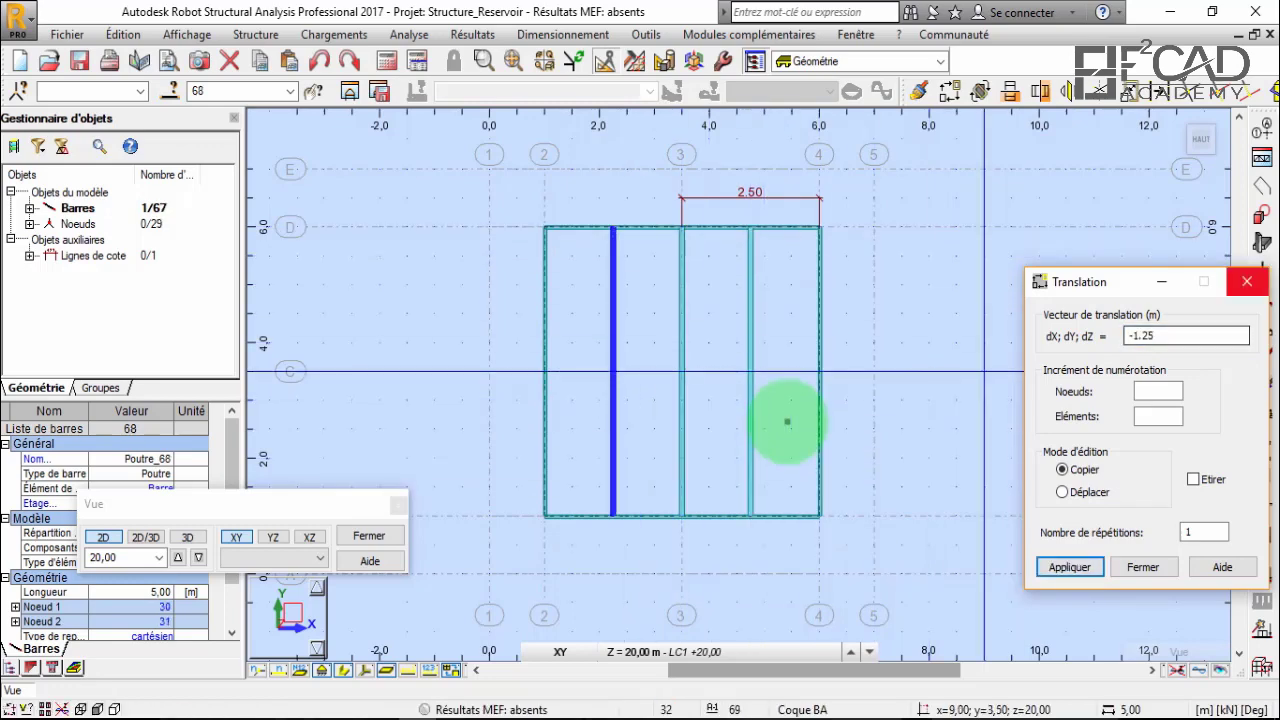
key(Escape)
Select the four CAE 60x6 perimeter bars of the +20,00 level along axes 2, 4, B and D.
scroll(715, 294, up, 2)
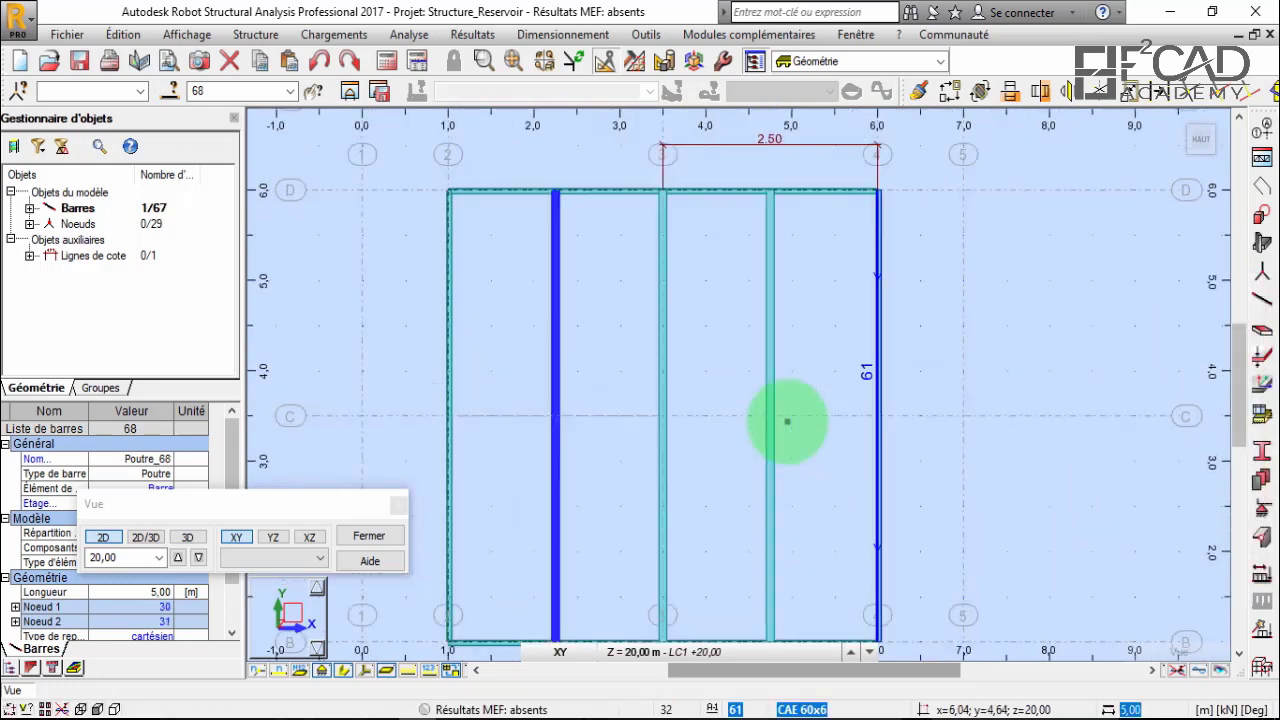
click(879, 335)
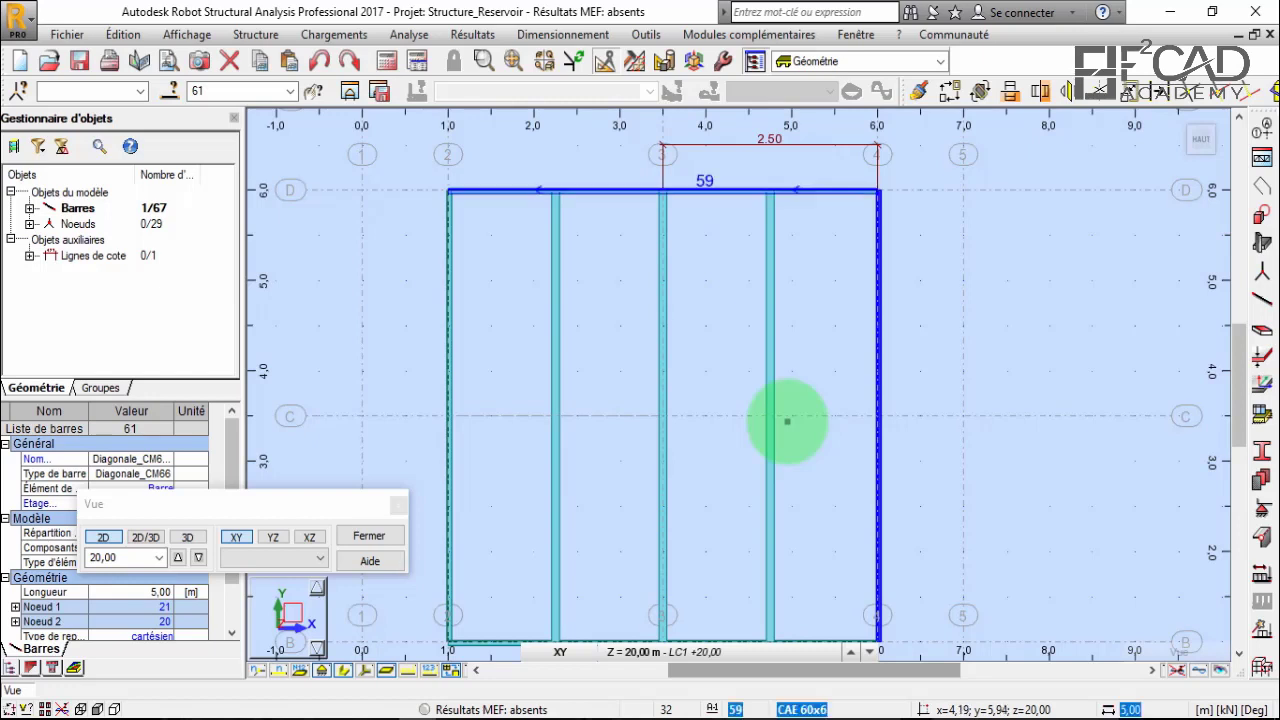
click(721, 192)
ctrl+click(450, 289)
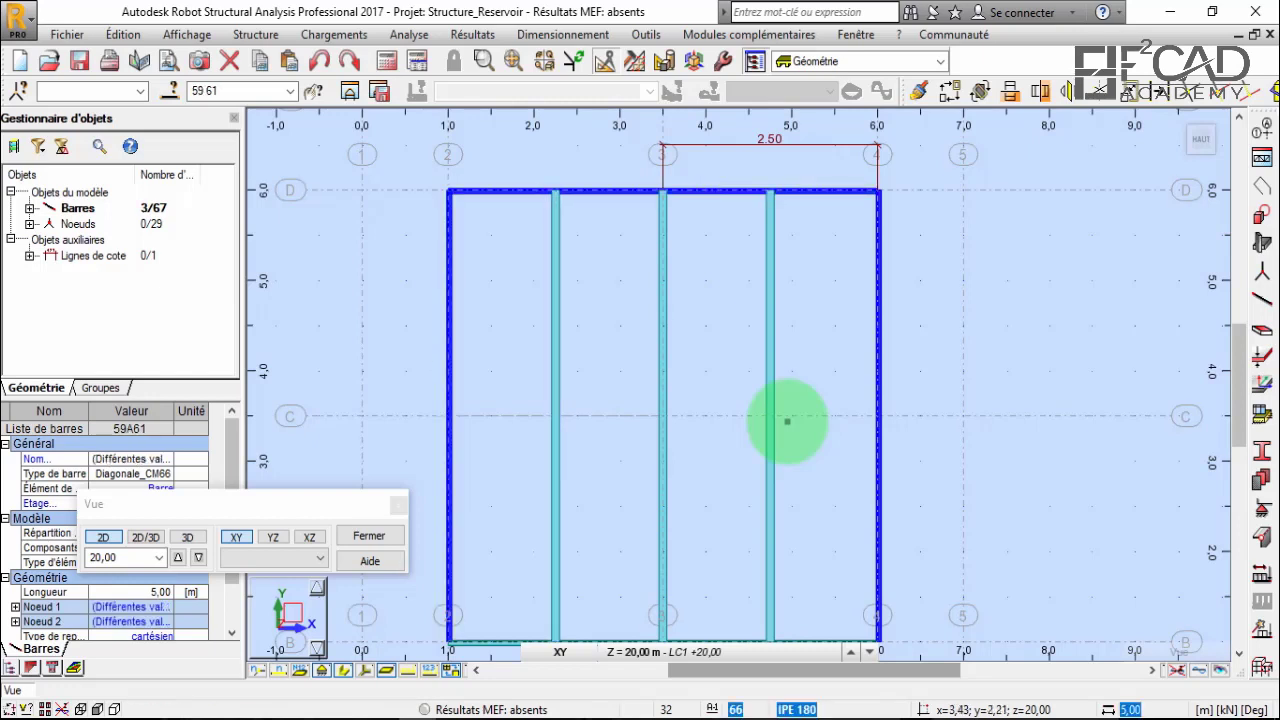
scroll(640, 252, down, 1)
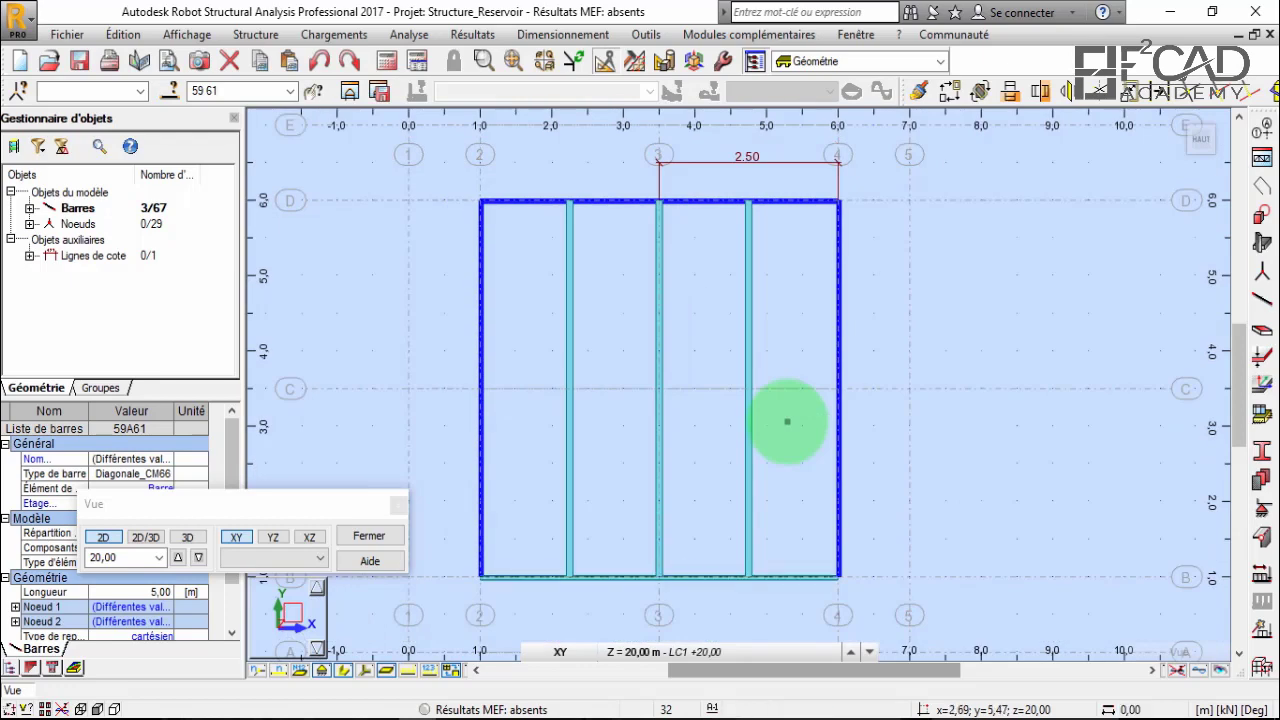
scroll(634, 582, up, 2)
scroll(620, 519, down, 2)
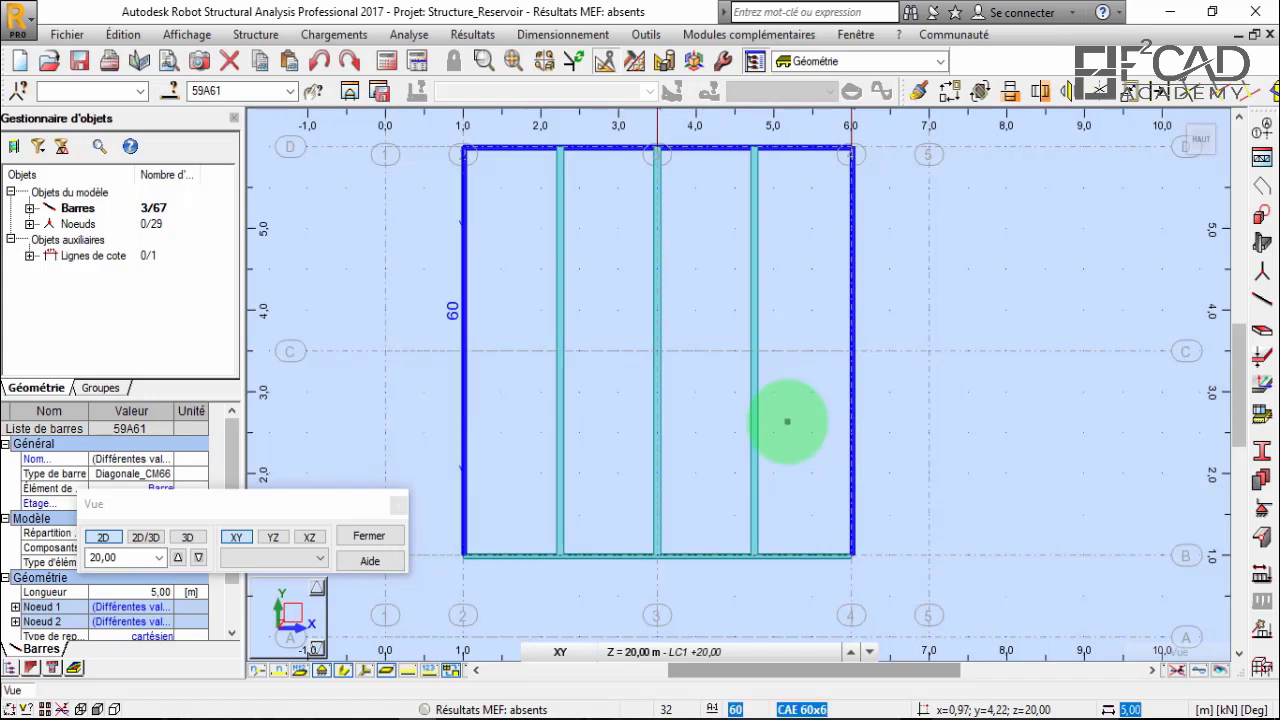
ctrl+click(461, 292)
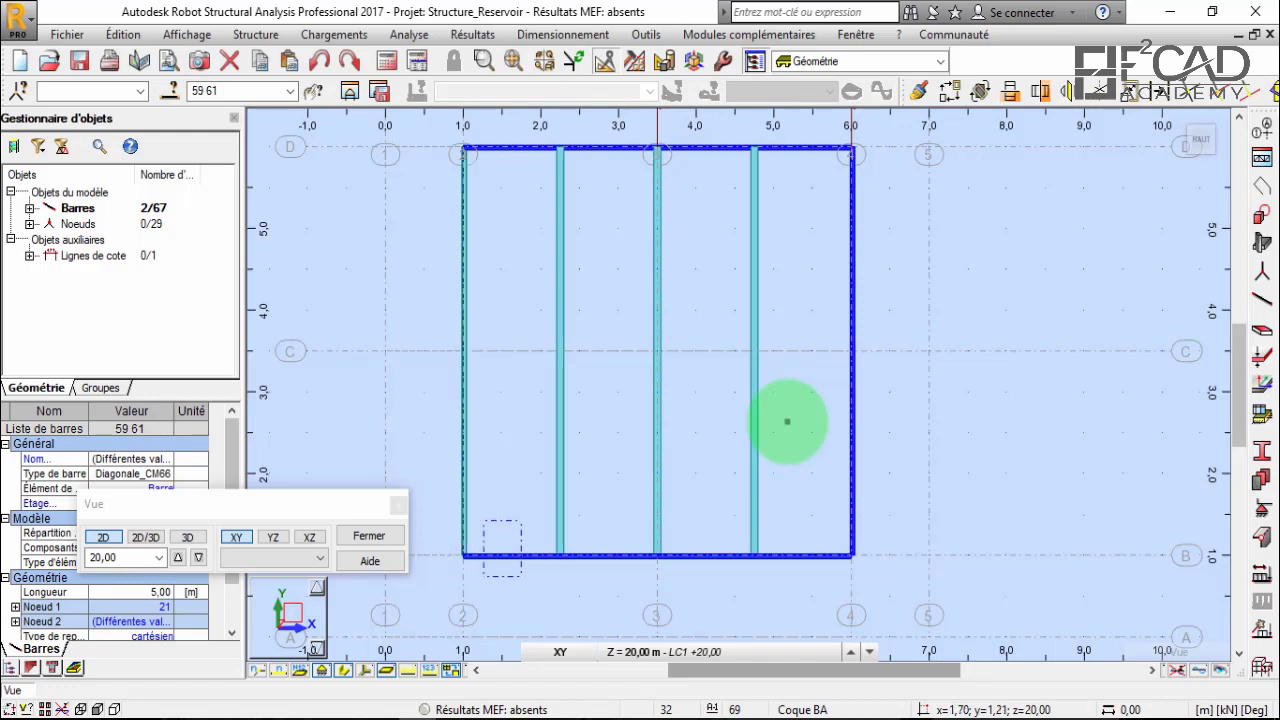
ctrl+click(513, 553)
ctrl+click(463, 300)
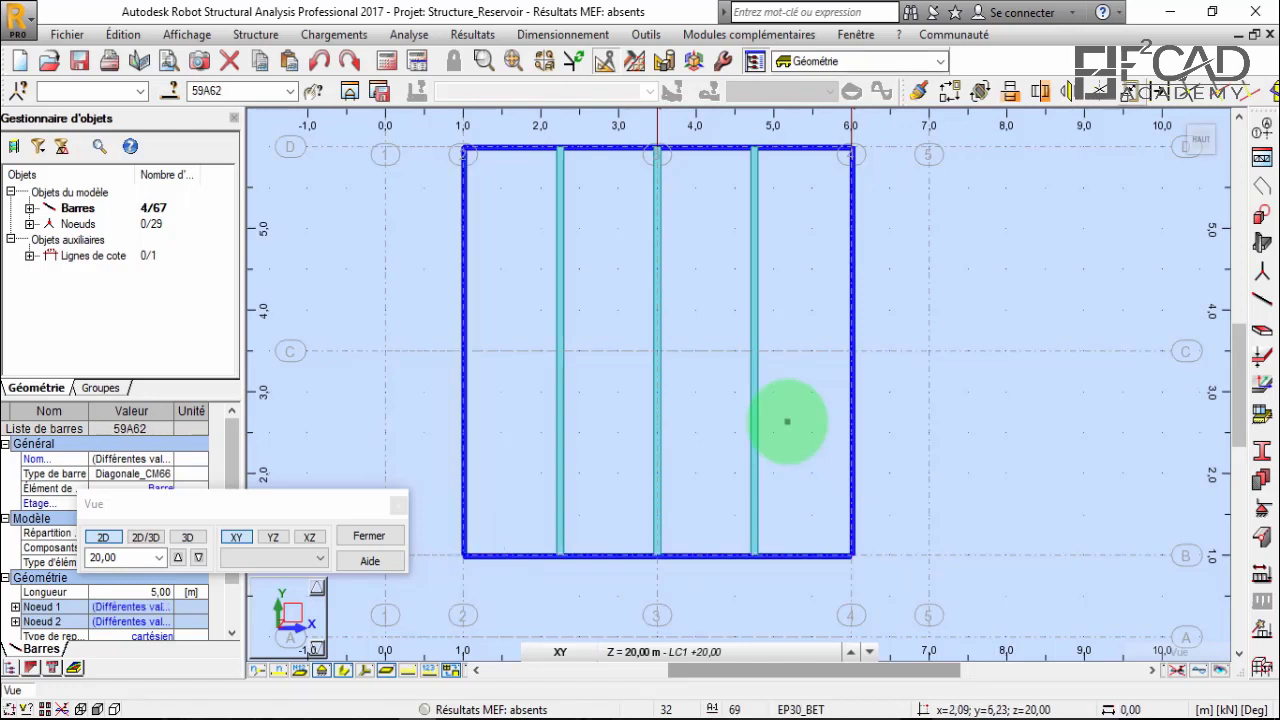
Show the tower in 3D and change the section of the four selected +20,00 perimeter bars to IPE 180.
key(ctrl+alt+0)
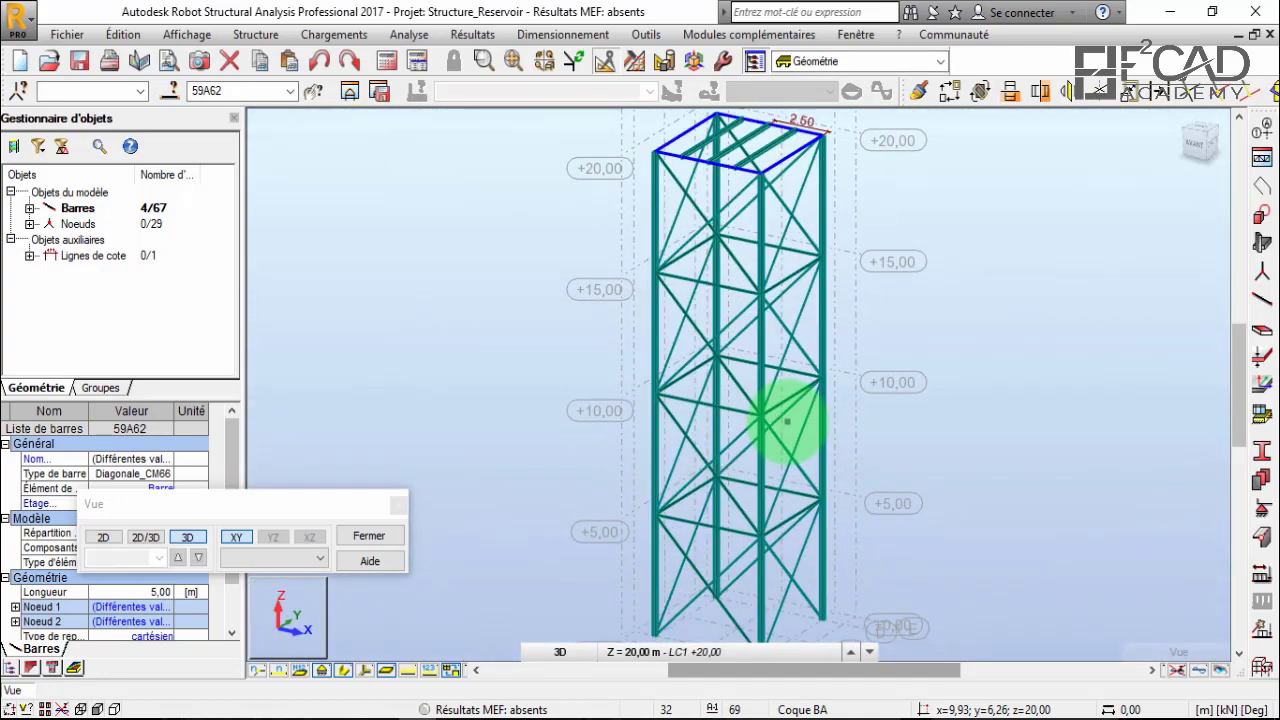
scroll(788, 422, up, 5)
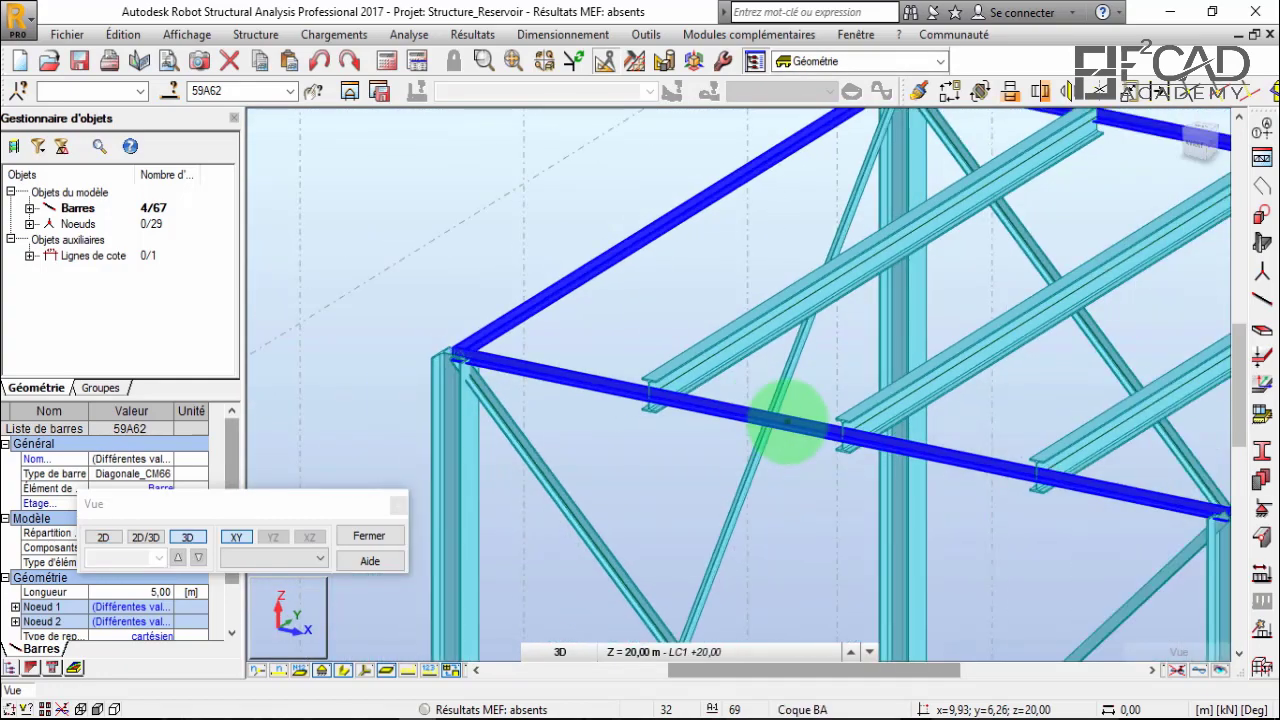
drag(234, 507, 492, 550)
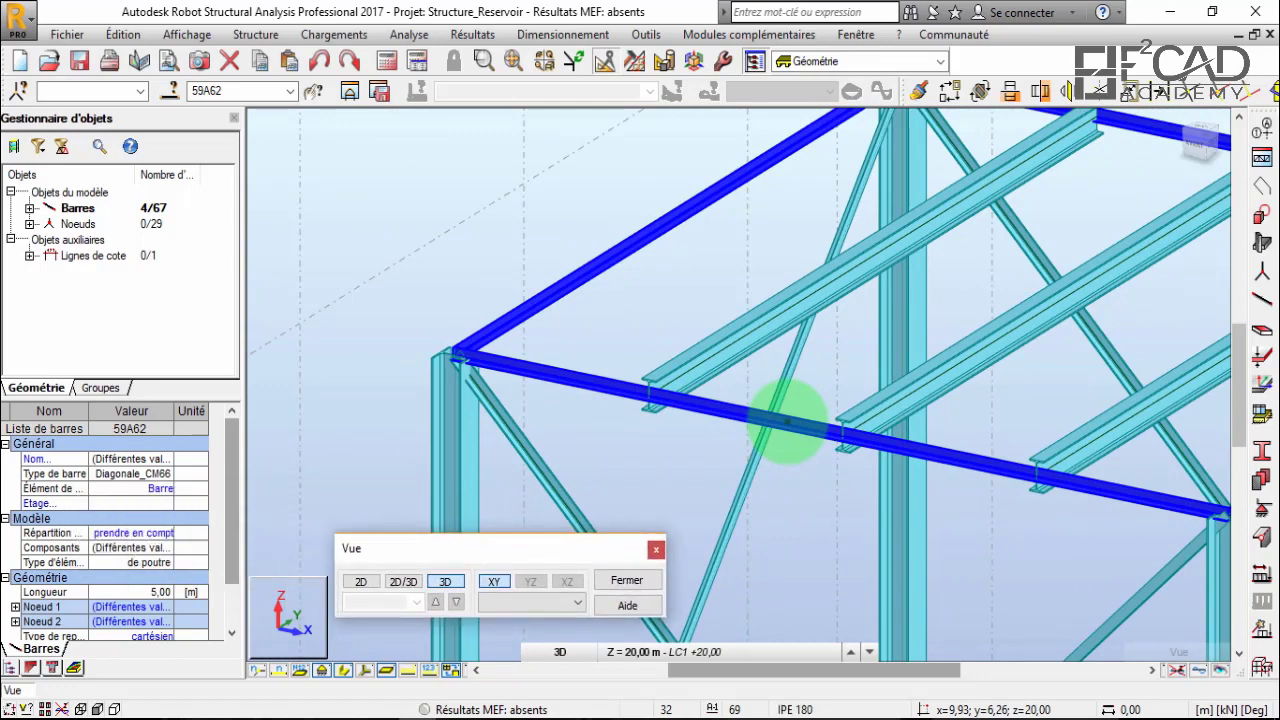
scroll(150, 560, down, 3)
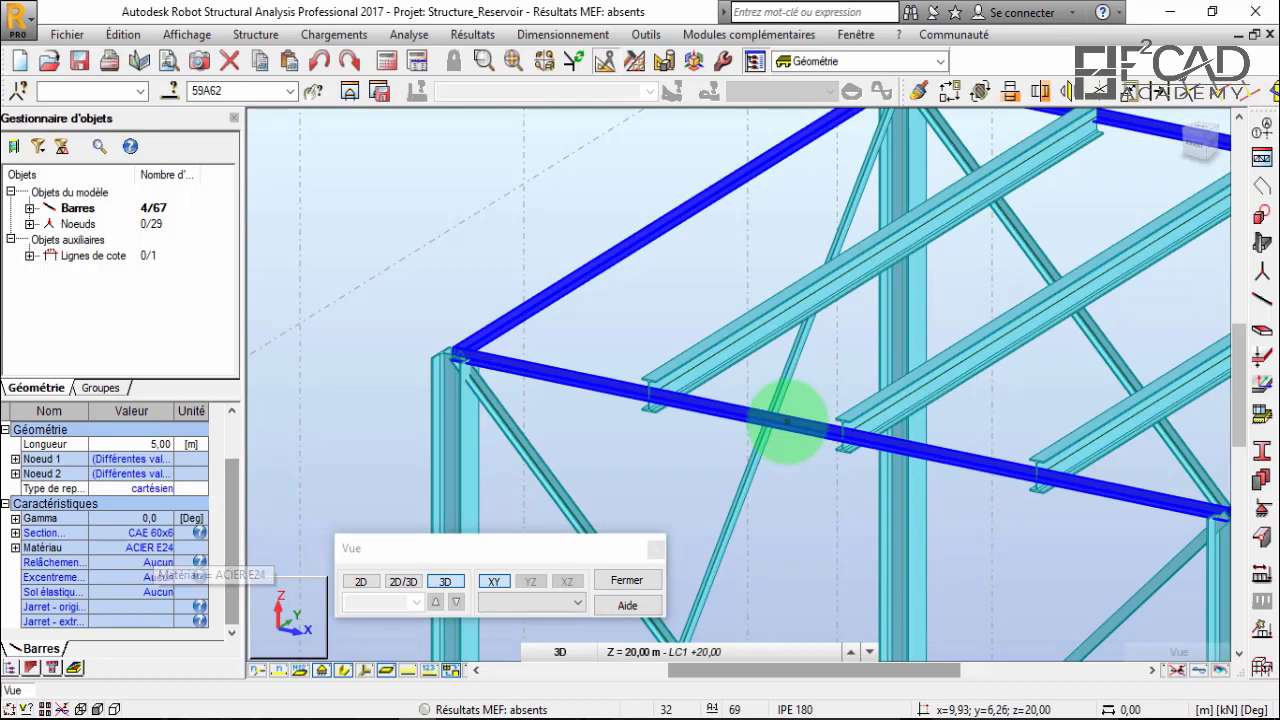
scroll(120, 530, up, 3)
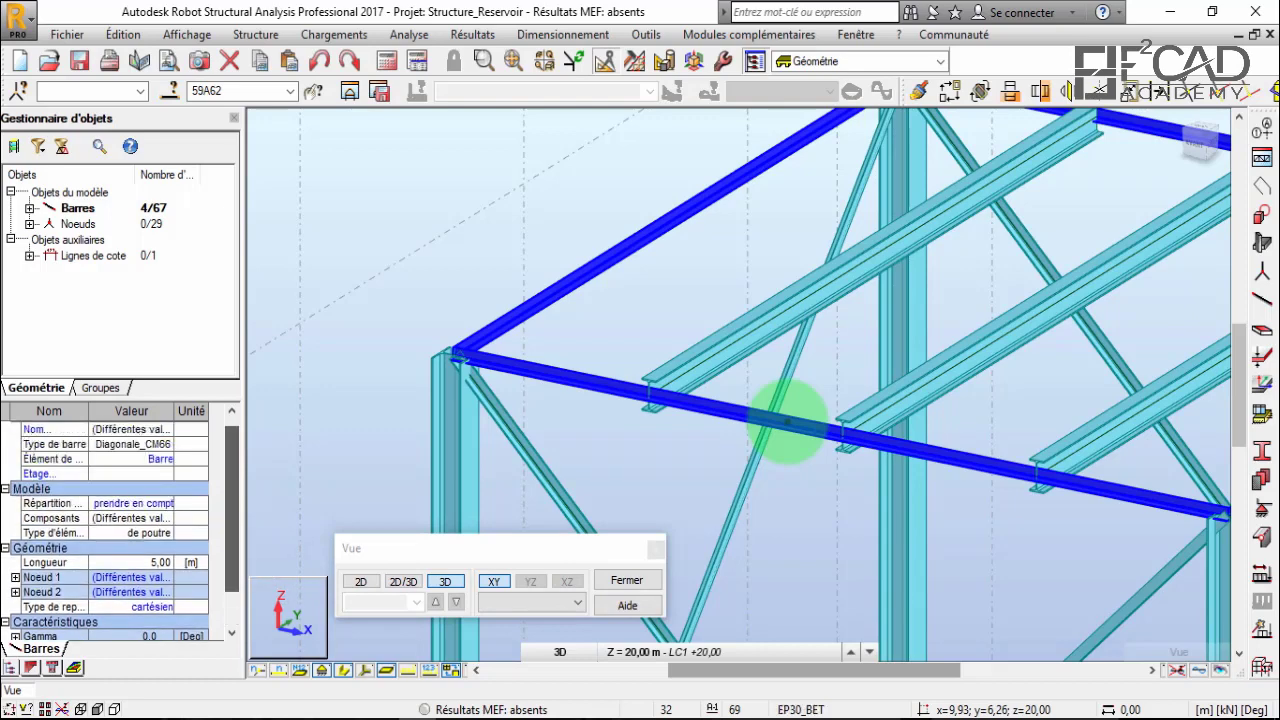
scroll(120, 530, down, 3)
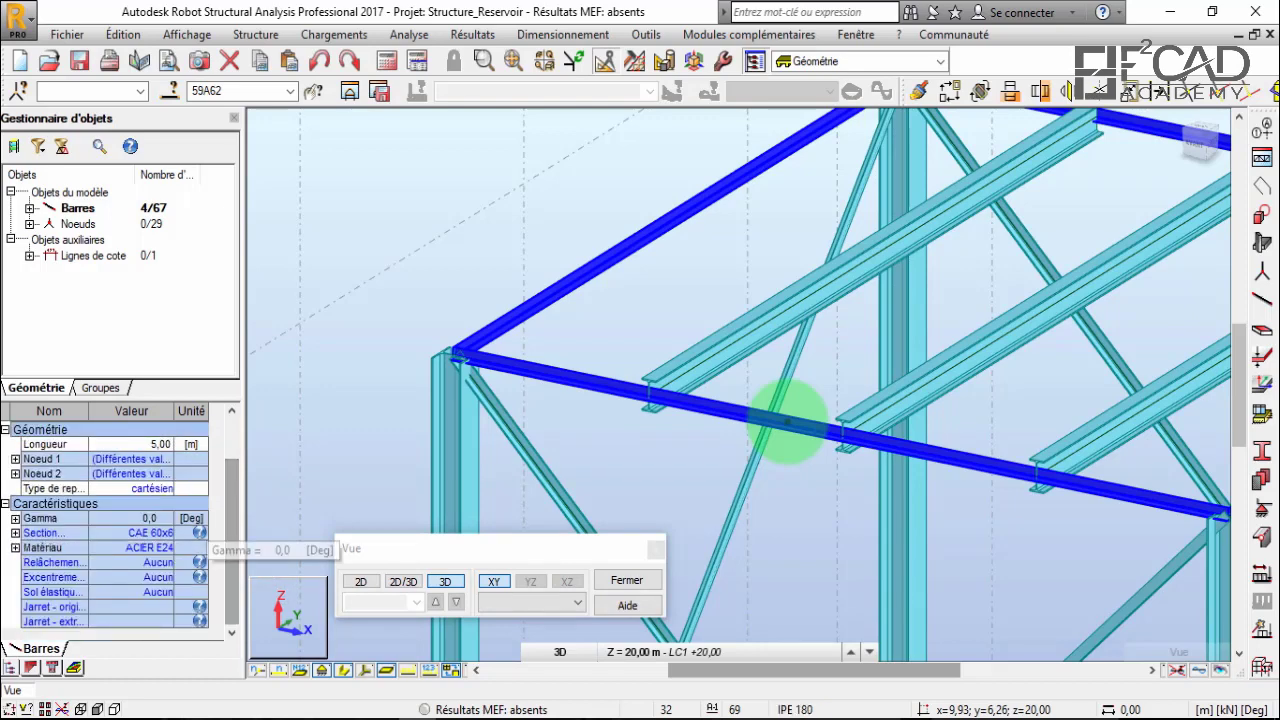
click(130, 533)
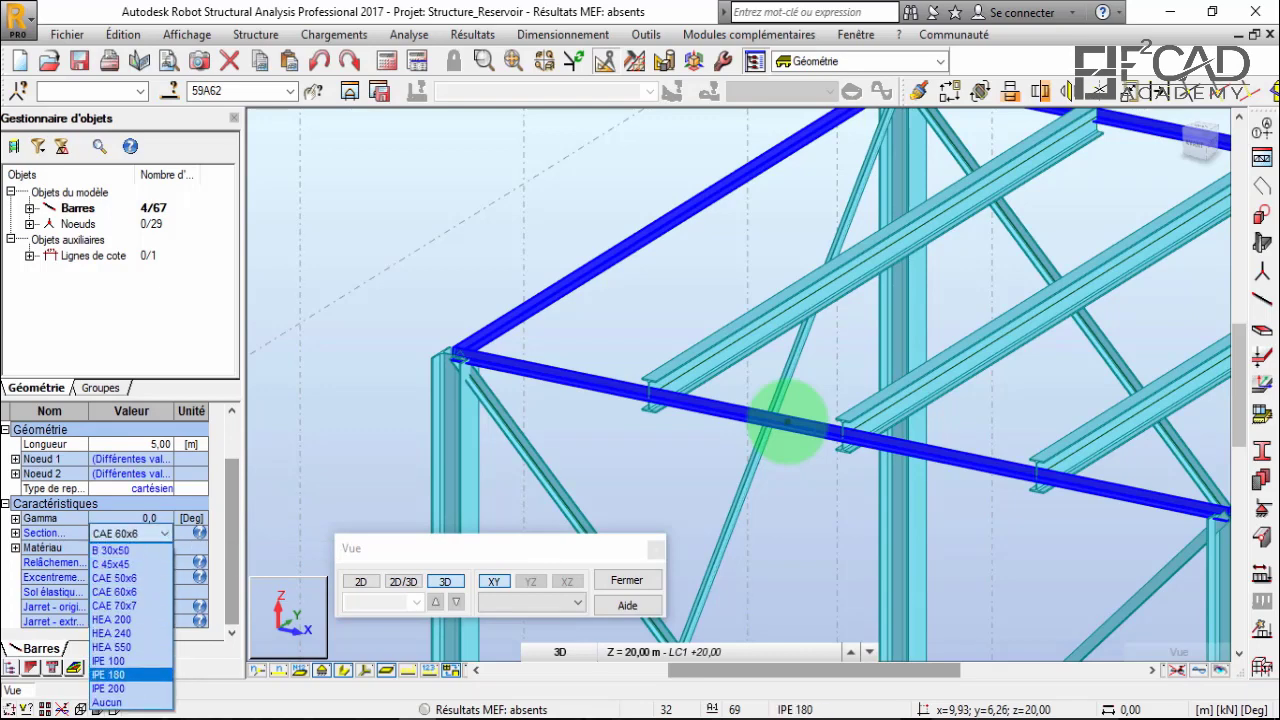
click(110, 675)
Examine the perimeter and intermediate beams of the +20,00 level in 3D, and clear the bar selection.
scroll(787, 422, down, 3)
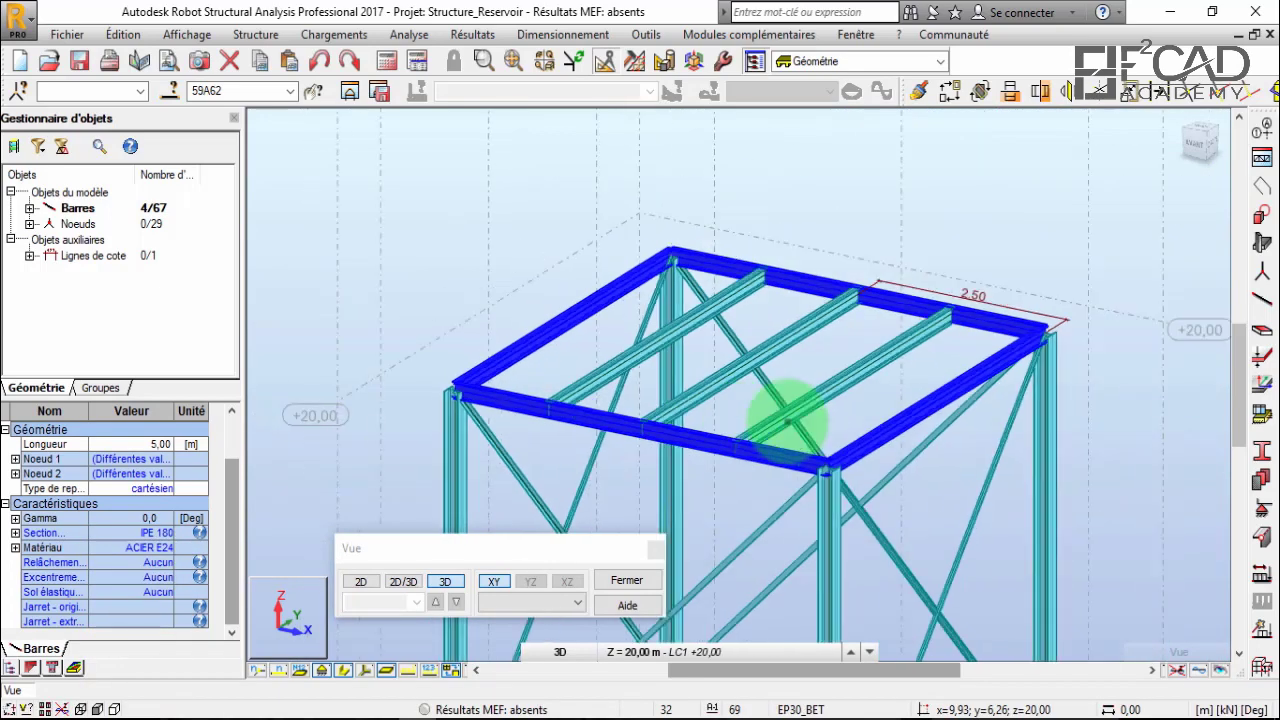
scroll(787, 422, up, 3)
scroll(787, 422, down, 3)
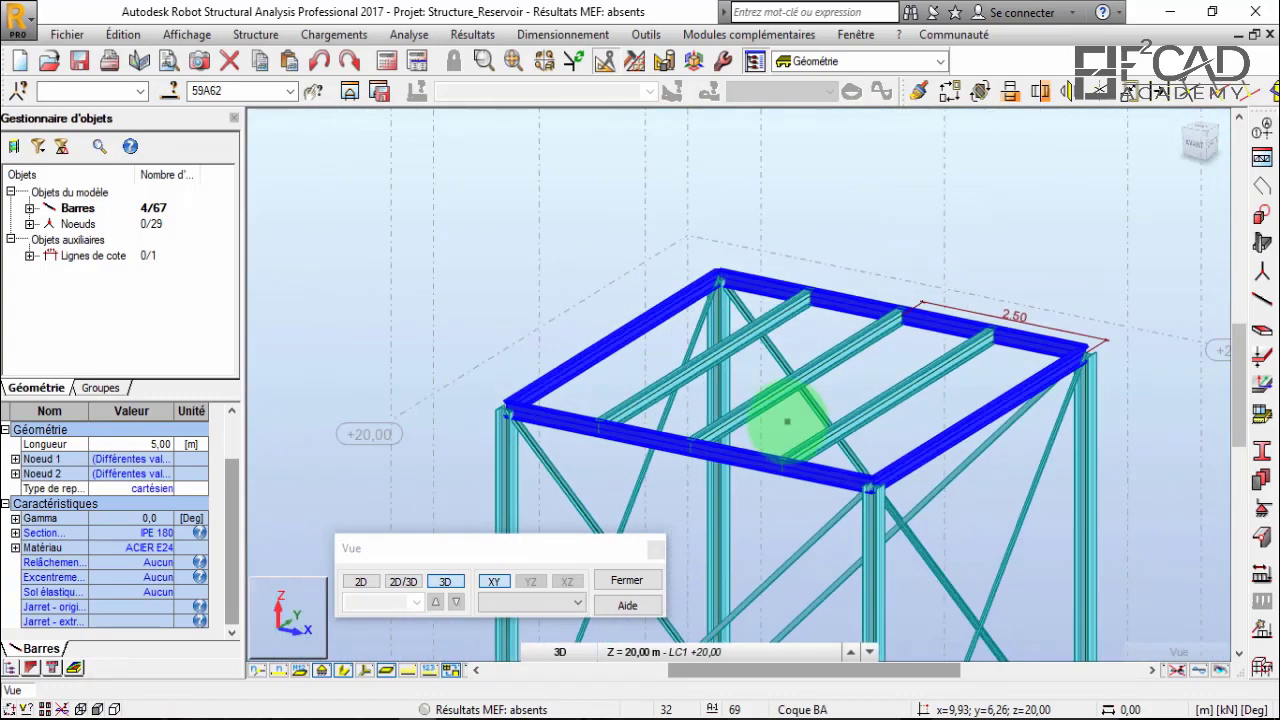
scroll(787, 422, down, 3)
scroll(787, 422, up, 2)
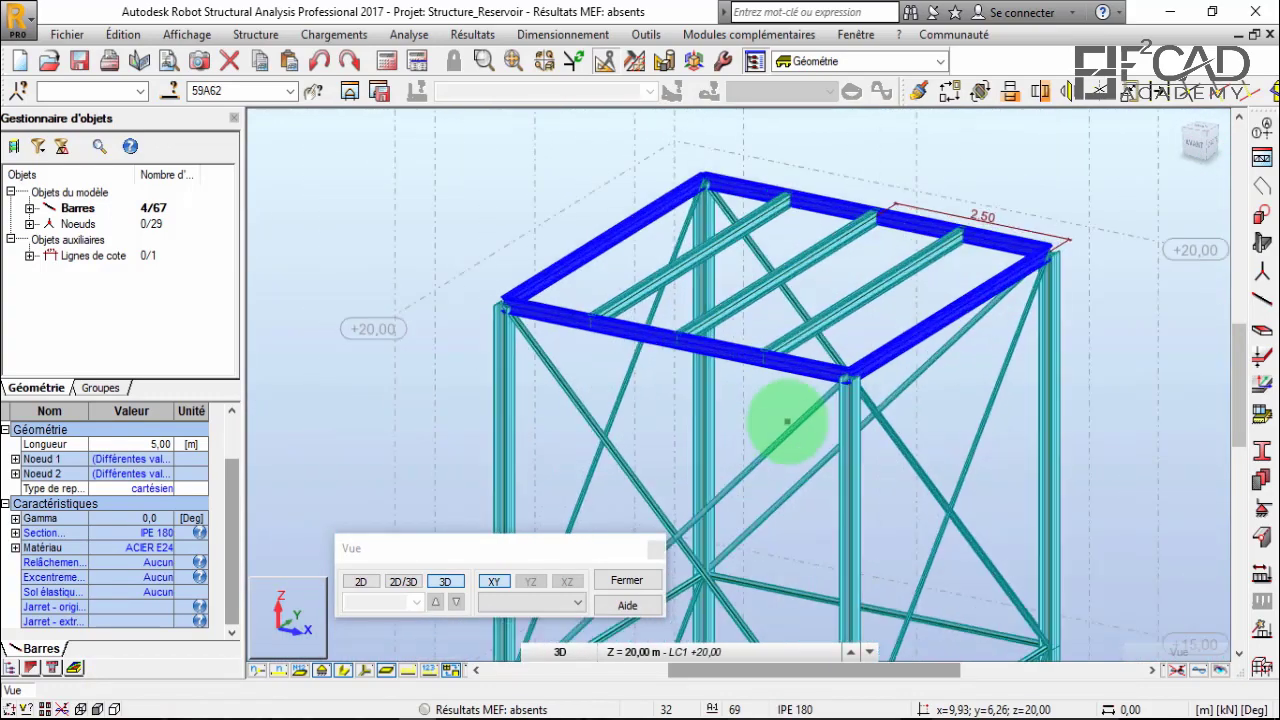
scroll(787, 422, down, 1)
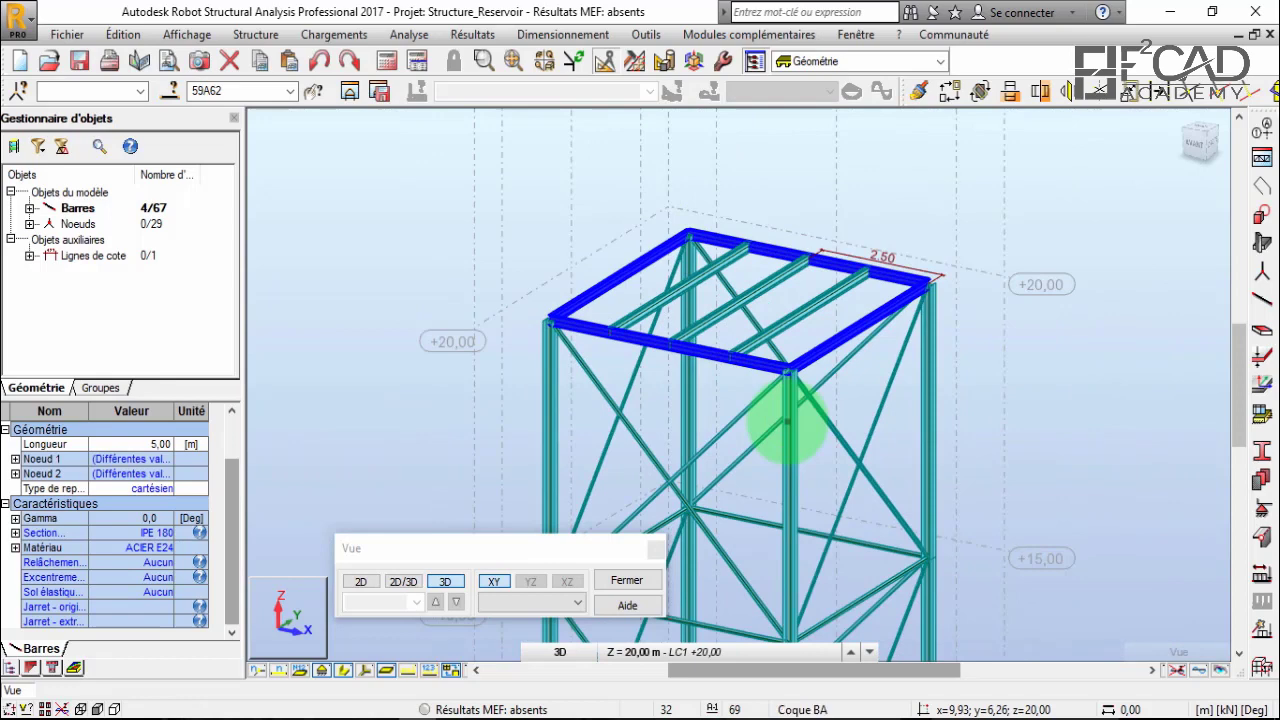
scroll(787, 422, up, 3)
scroll(787, 422, down, 2)
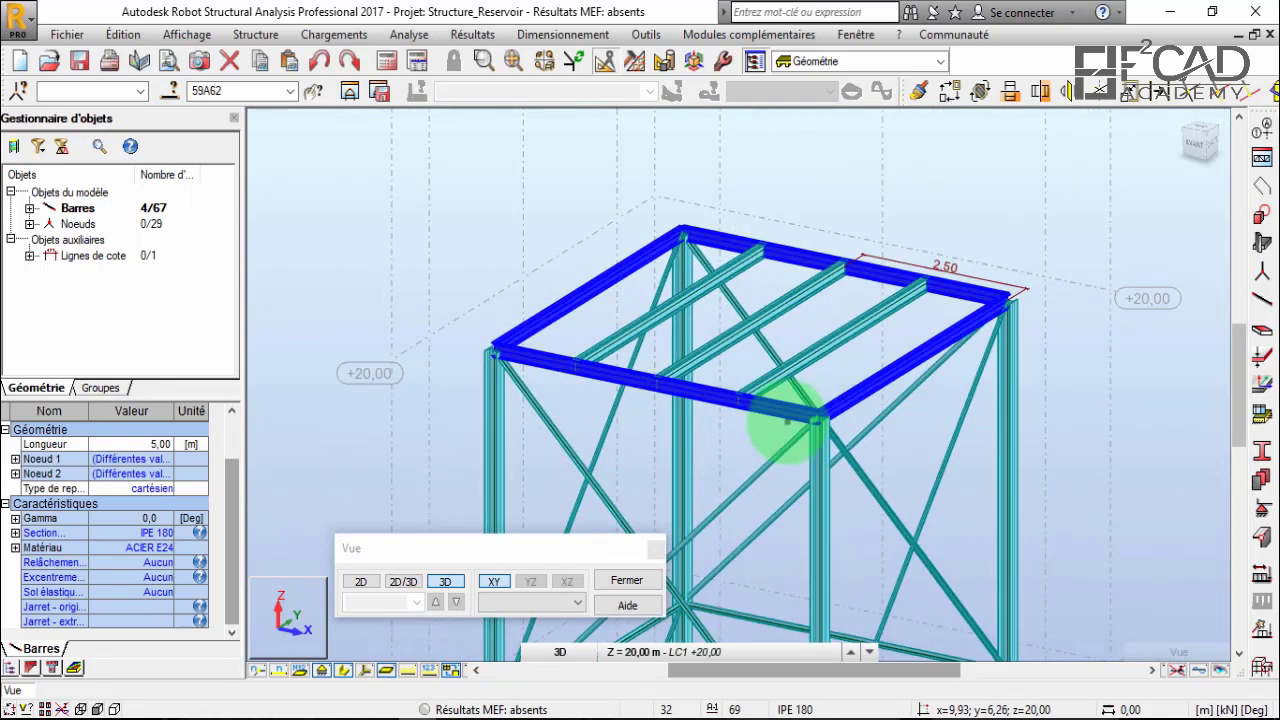
key(Escape)
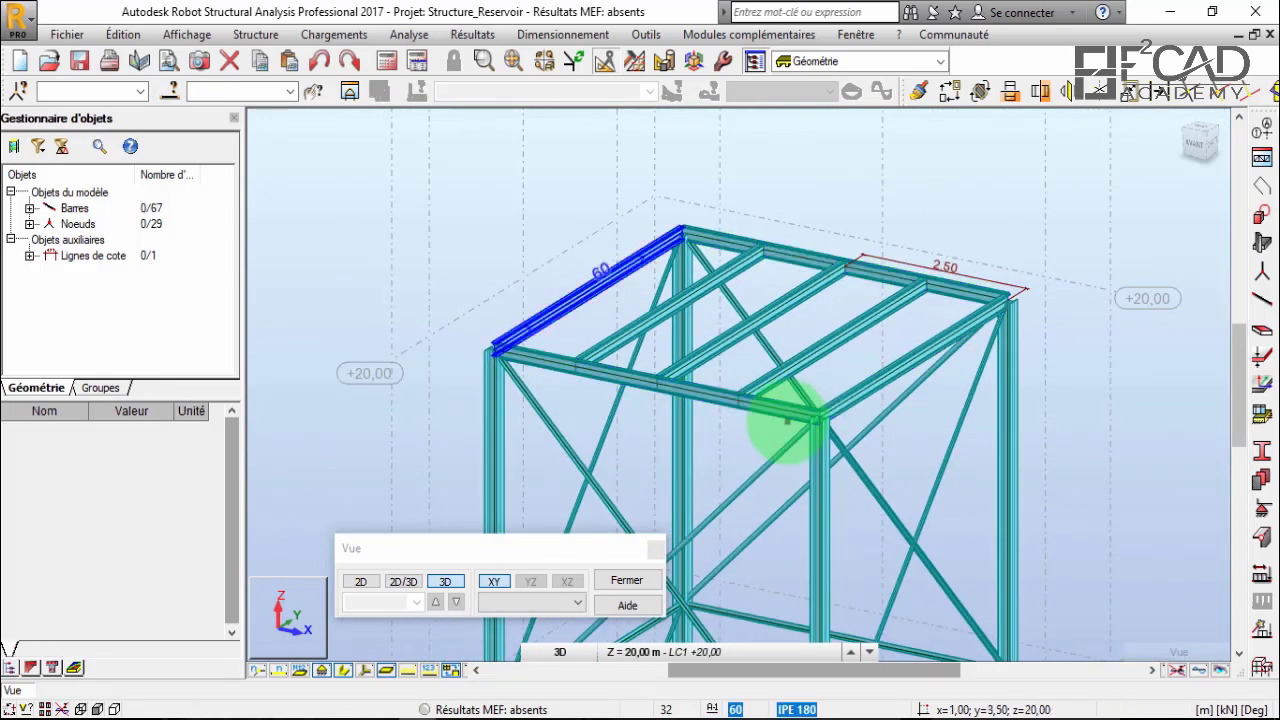
Compare the bar type of the +20,00 perimeter beam along axis 2 with the adjacent intermediate beam, ending with the perimeter beam selected.
click(787, 422)
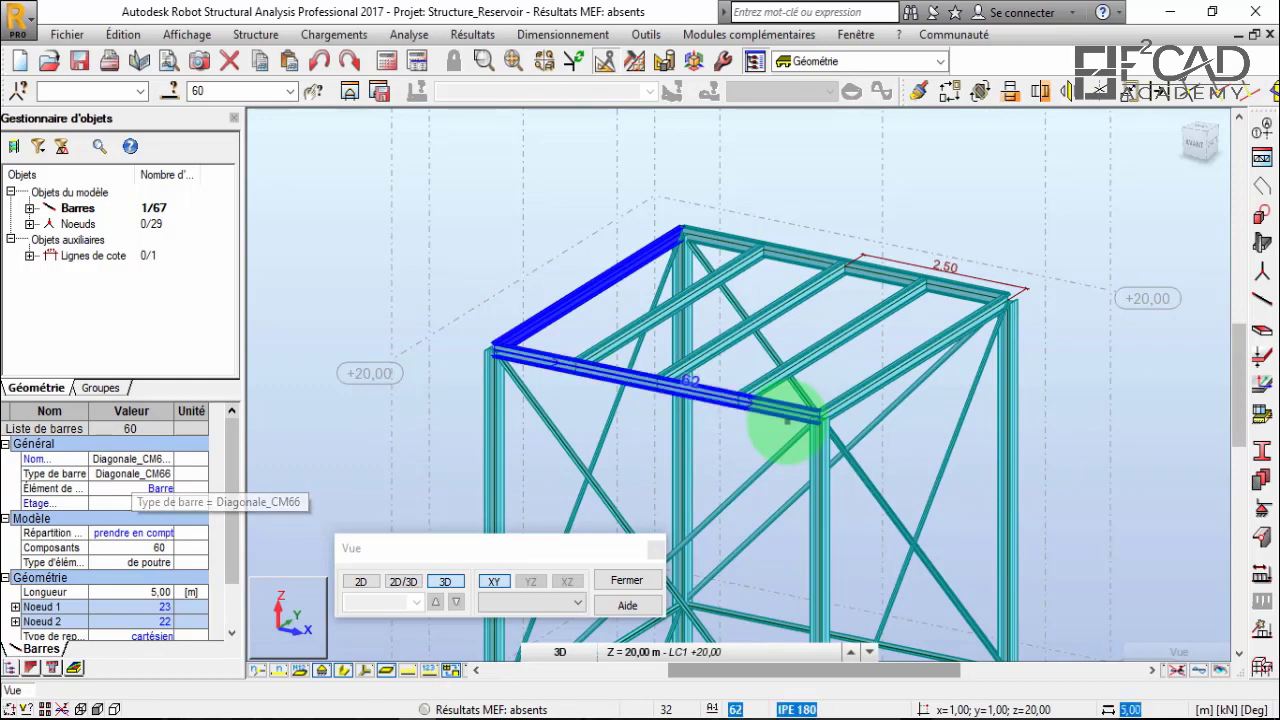
click(622, 338)
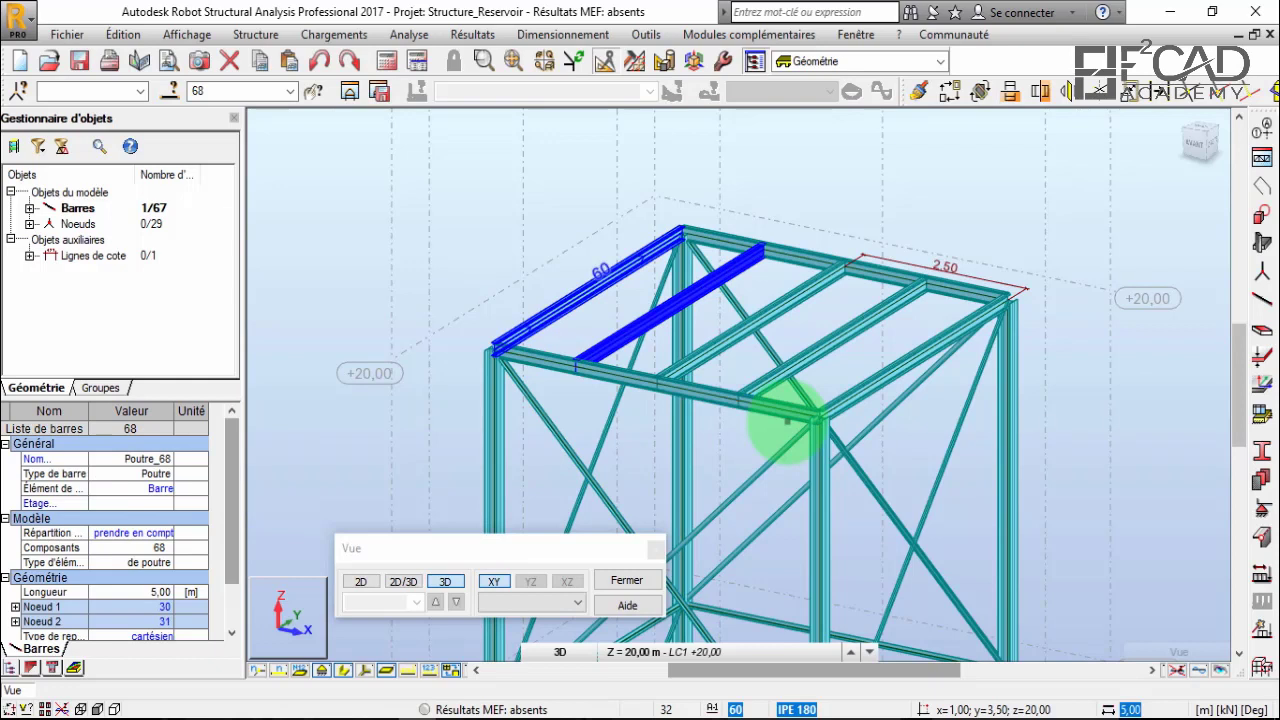
click(586, 291)
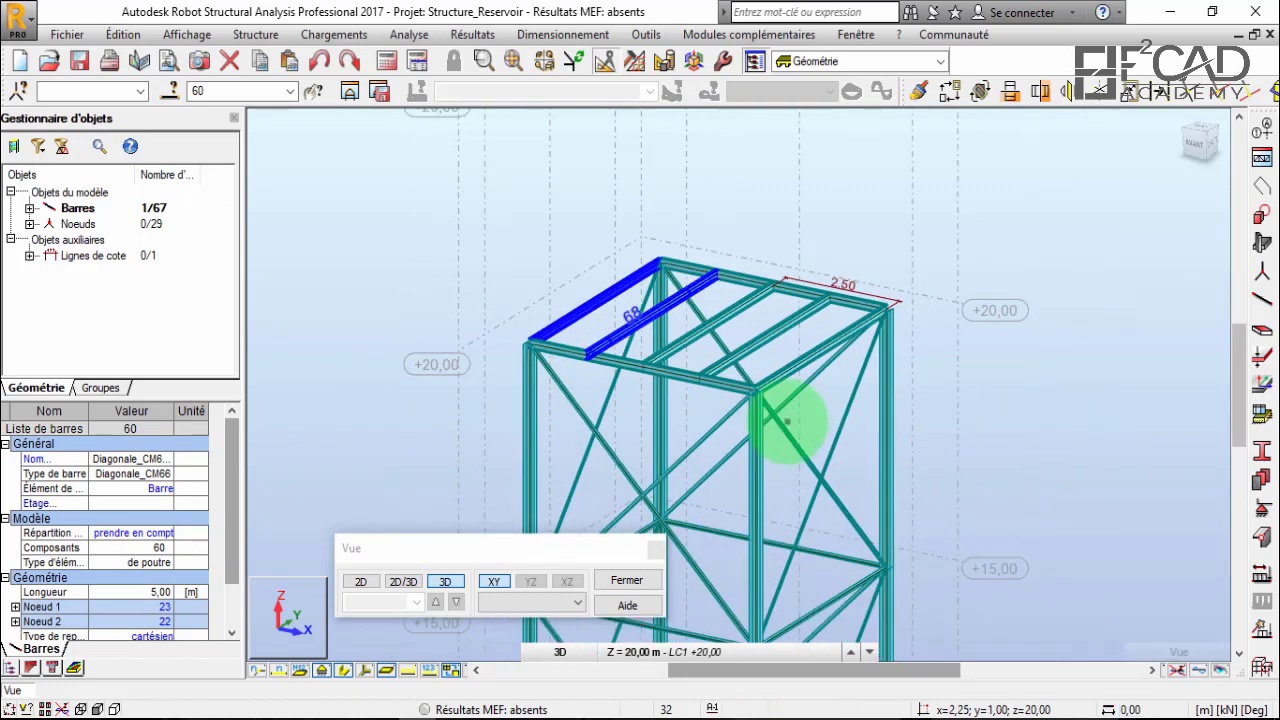
scroll(787, 421, up, 2)
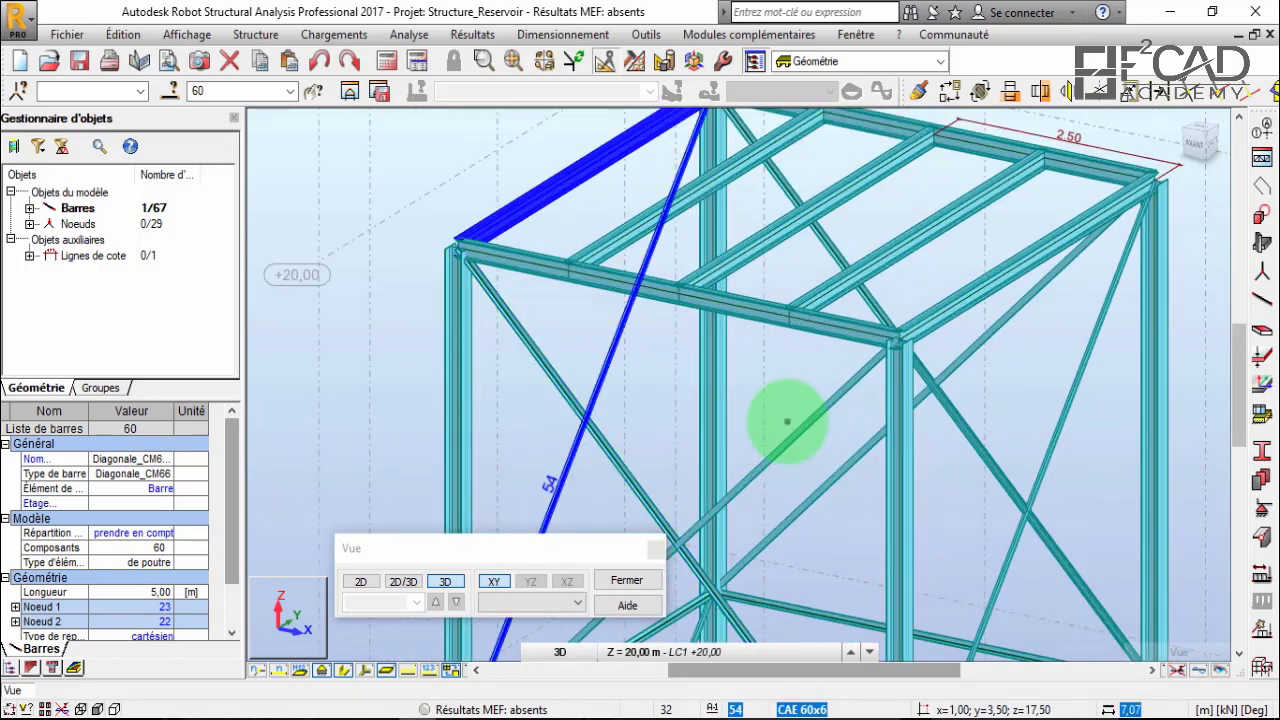
scroll(787, 421, down, 2)
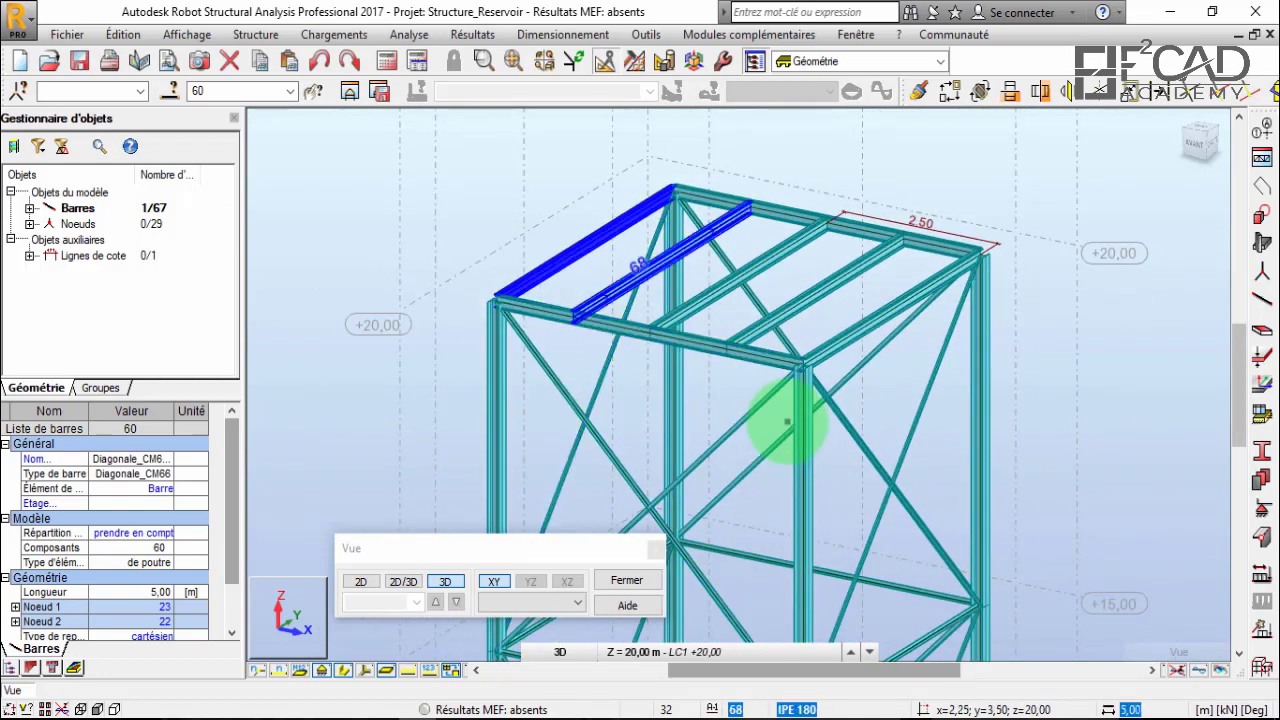
scroll(787, 421, up, 3)
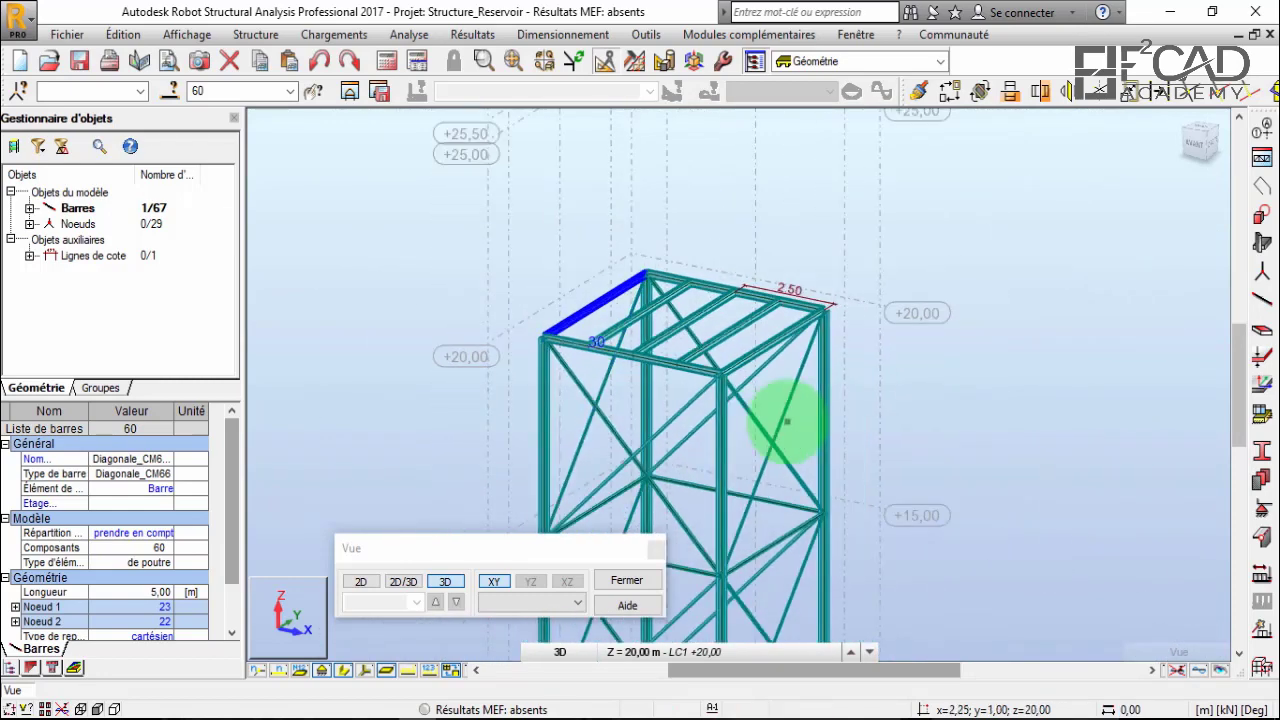
scroll(787, 422, down, 2)
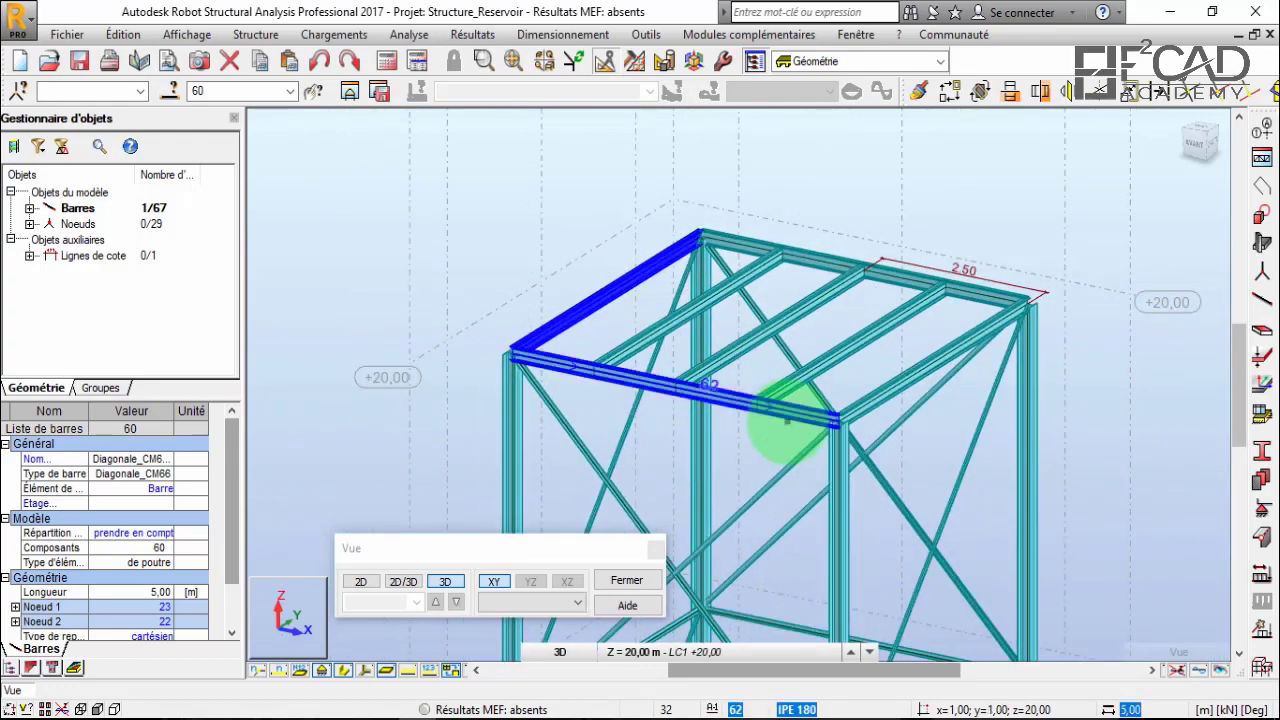
scroll(787, 422, up, 3)
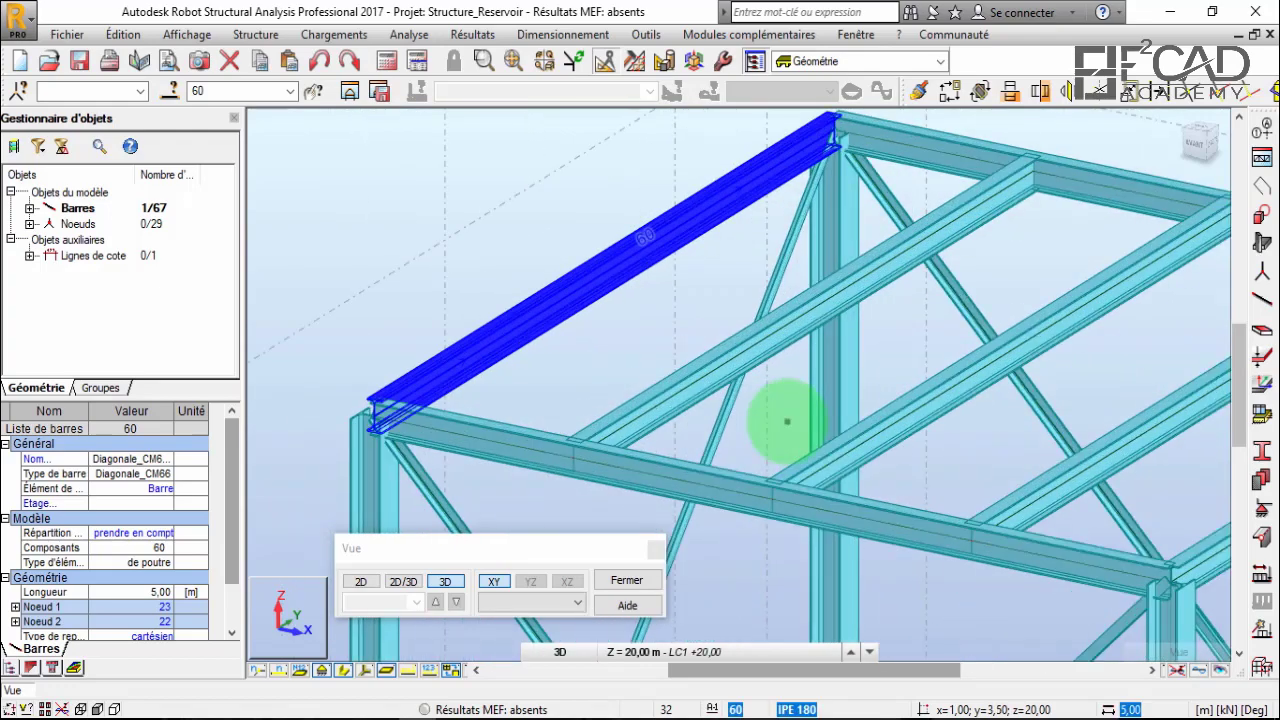
scroll(787, 422, down, 3)
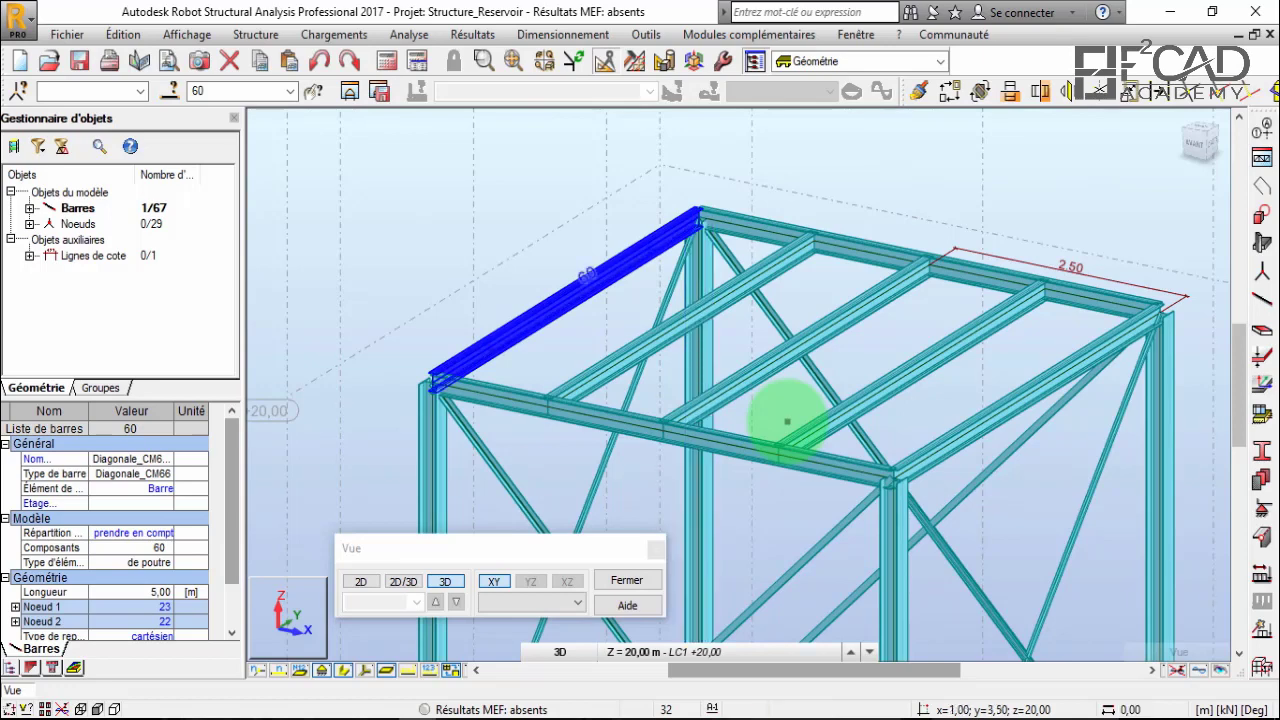
scroll(787, 422, down, 2)
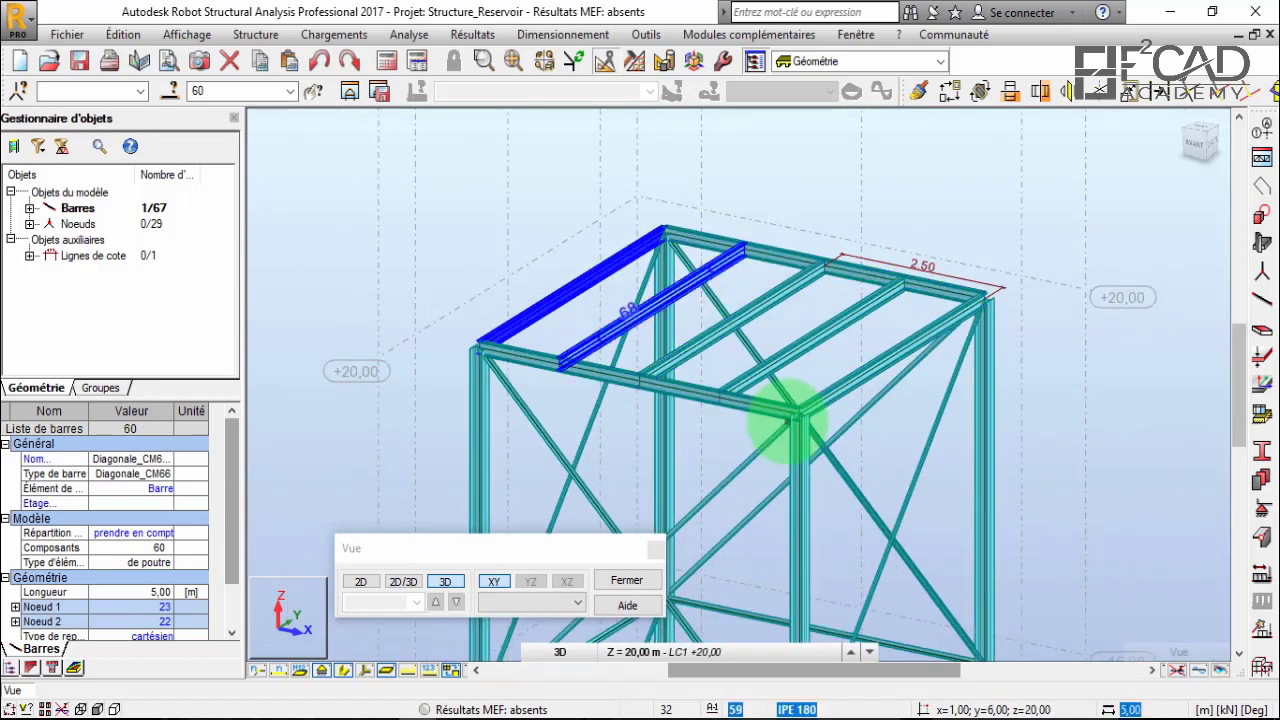
scroll(787, 422, down, 2)
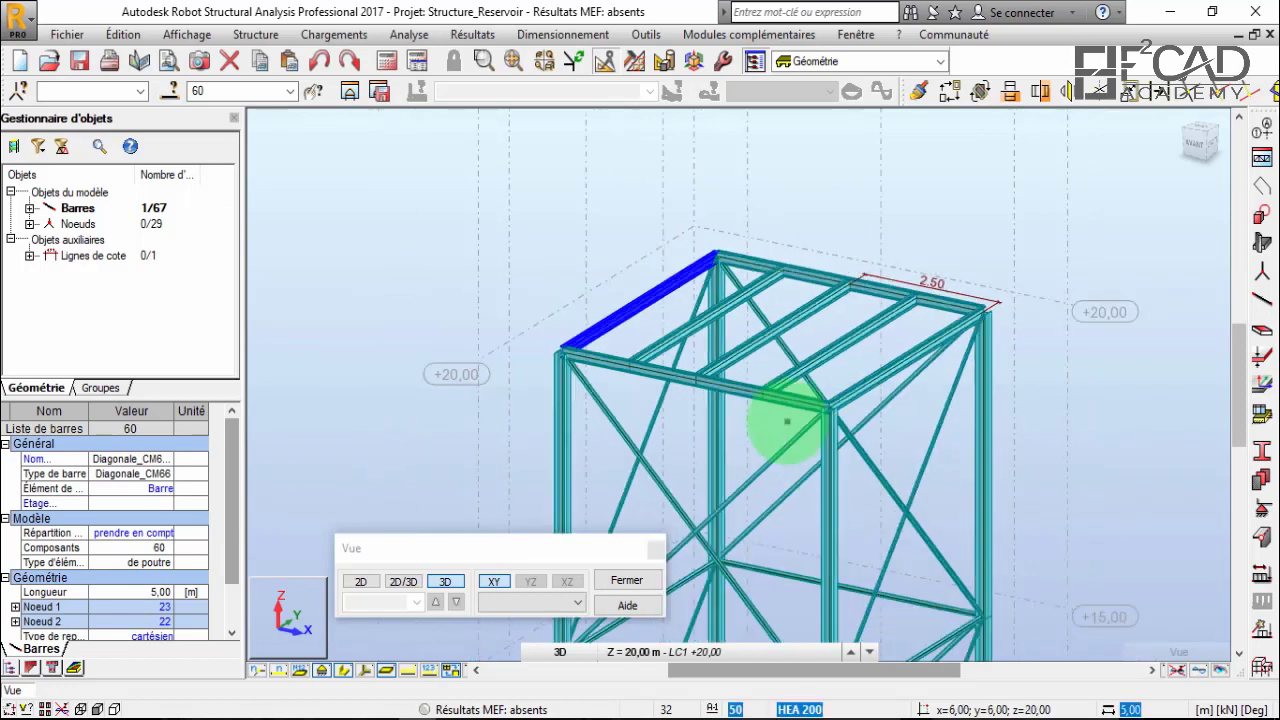
scroll(787, 422, up, 4)
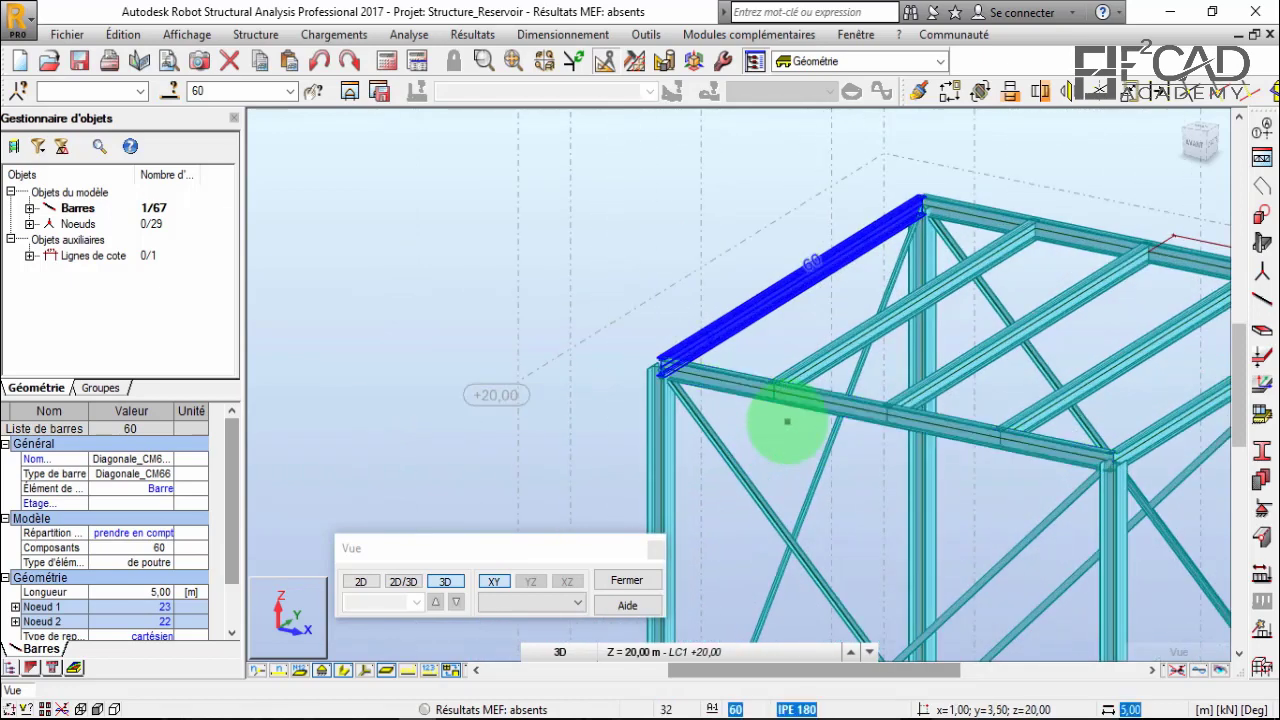
Open the object properties of the axis 2 perimeter beam and apply the bar type Poutre.
right_click(787, 422)
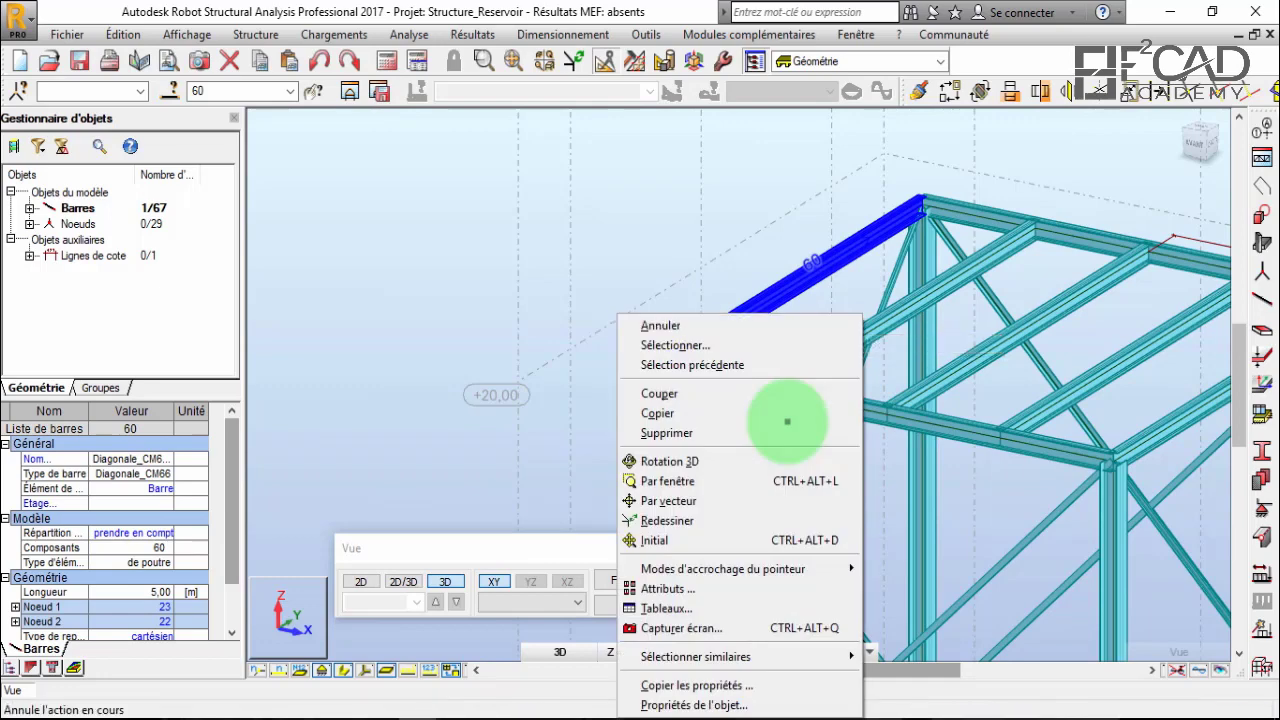
key(Up)
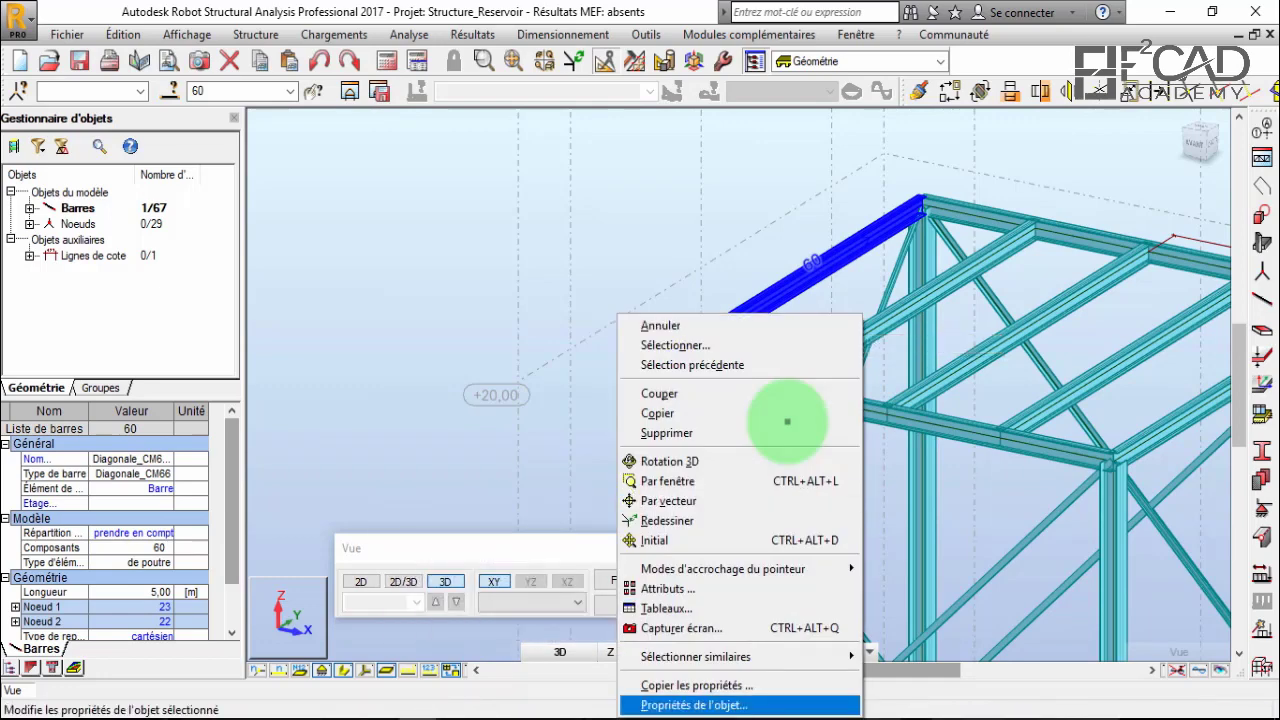
key(Return)
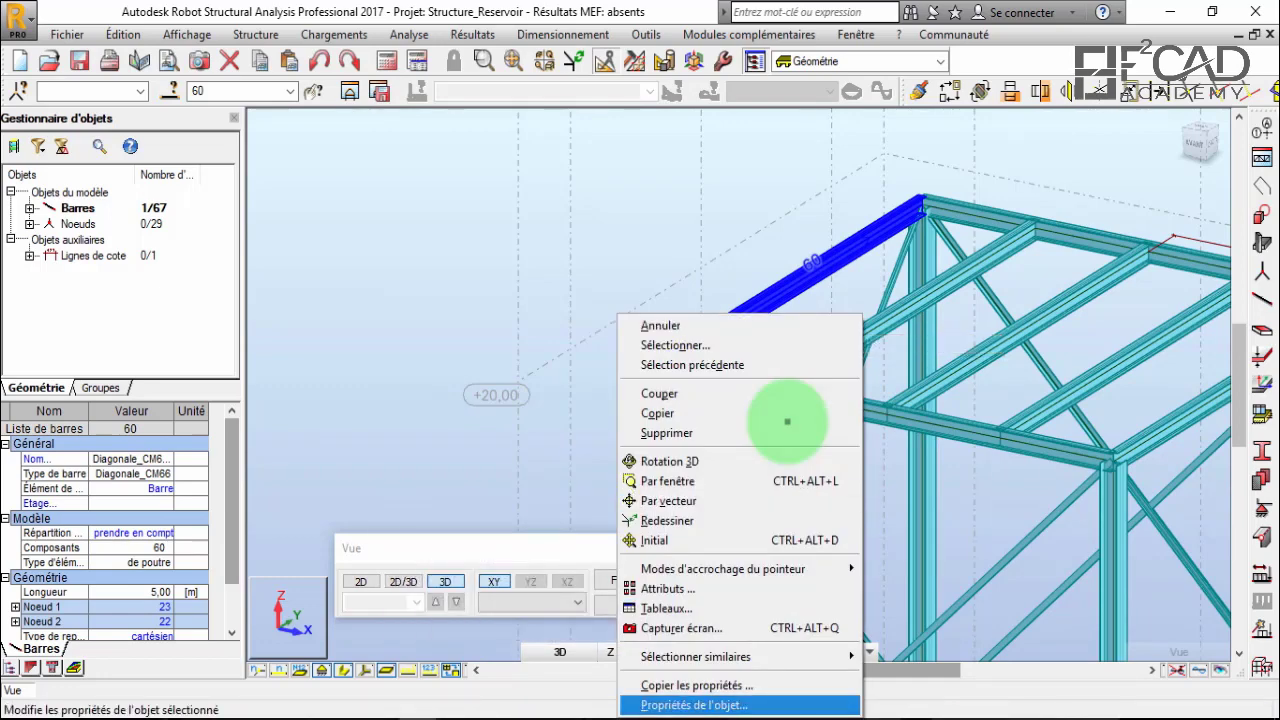
drag(1060, 123, 465, 132)
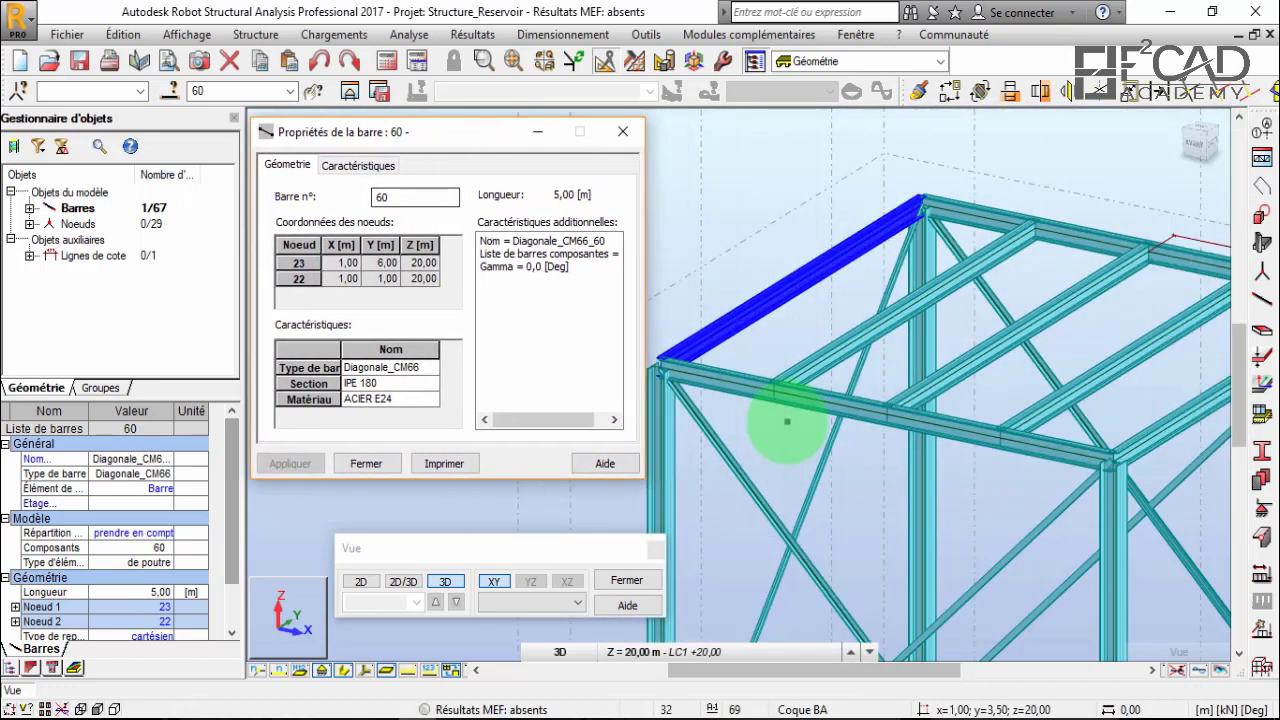
click(390, 367)
click(430, 368)
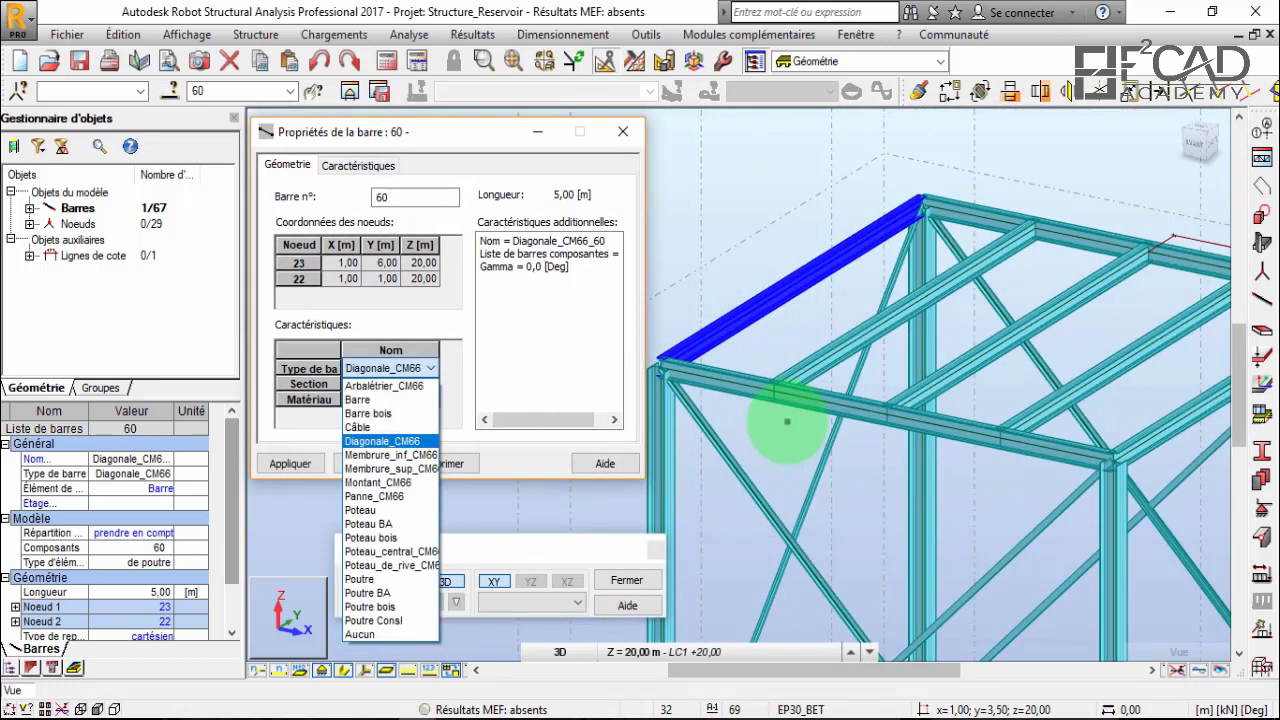
click(787, 422)
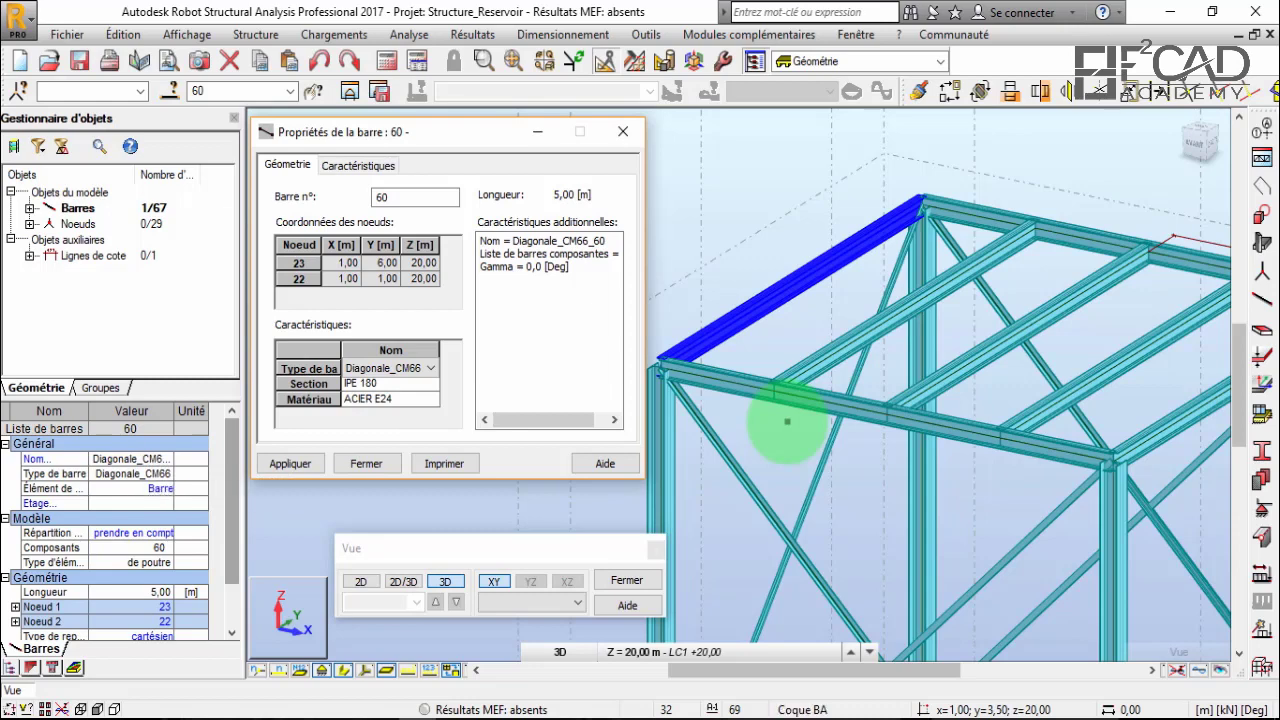
click(431, 368)
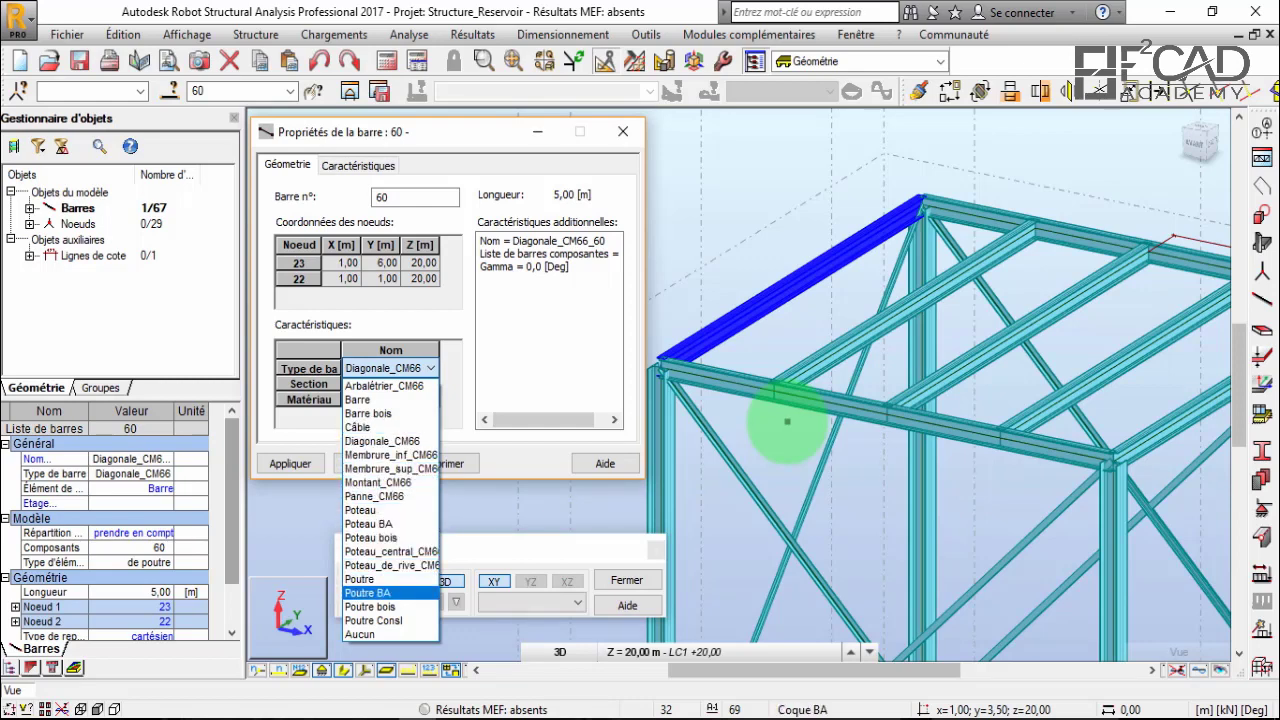
click(362, 579)
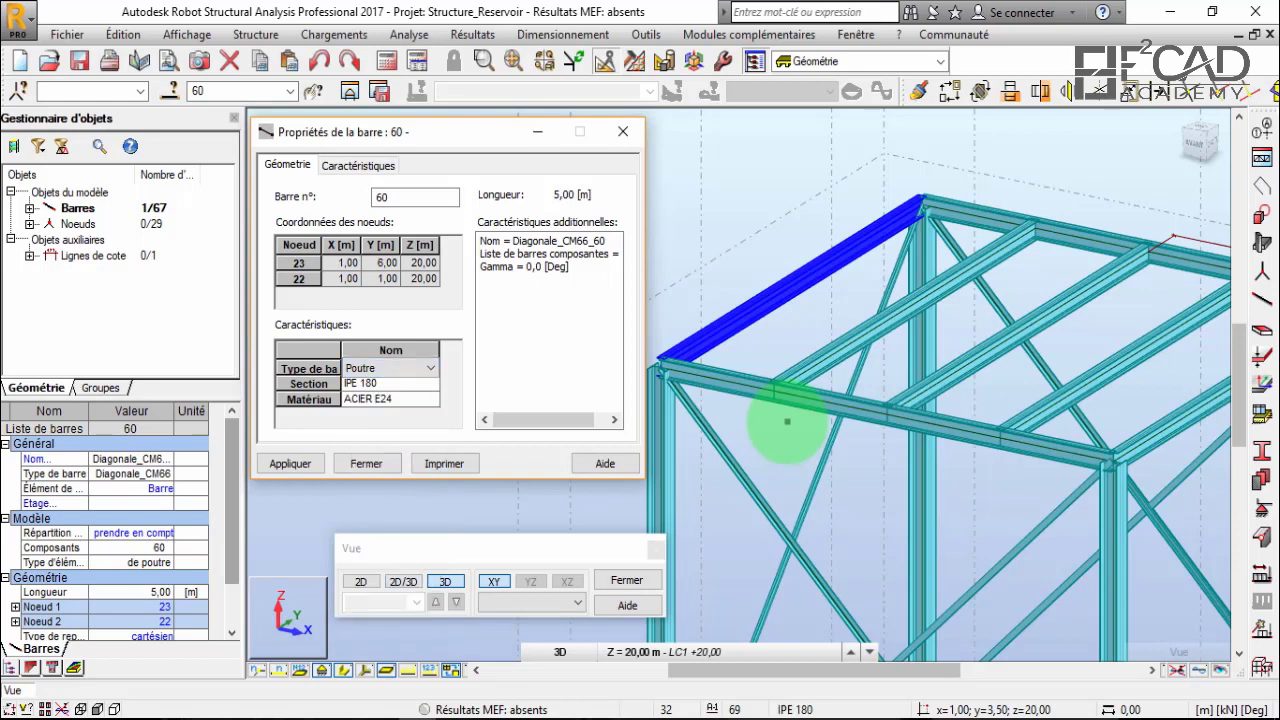
click(291, 464)
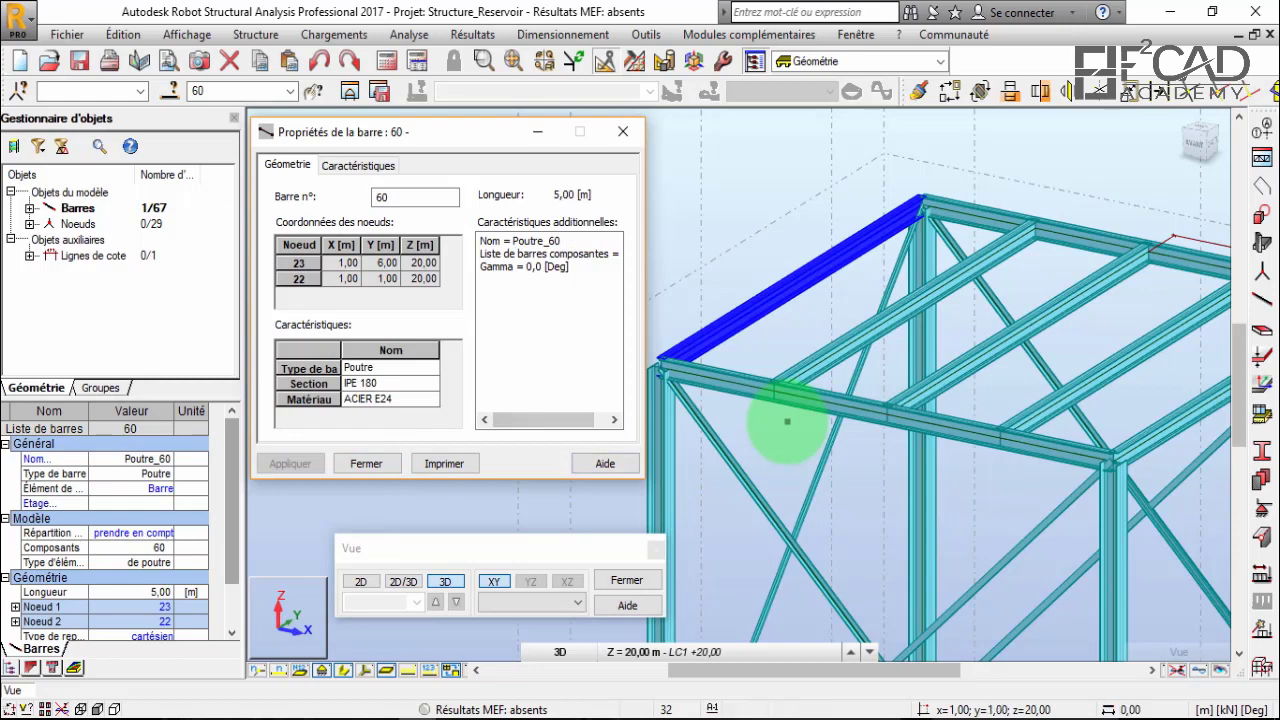
Set the bar type of the front +20,00 perimeter beam, at Y = 1,00, to Poutre and apply it.
click(787, 421)
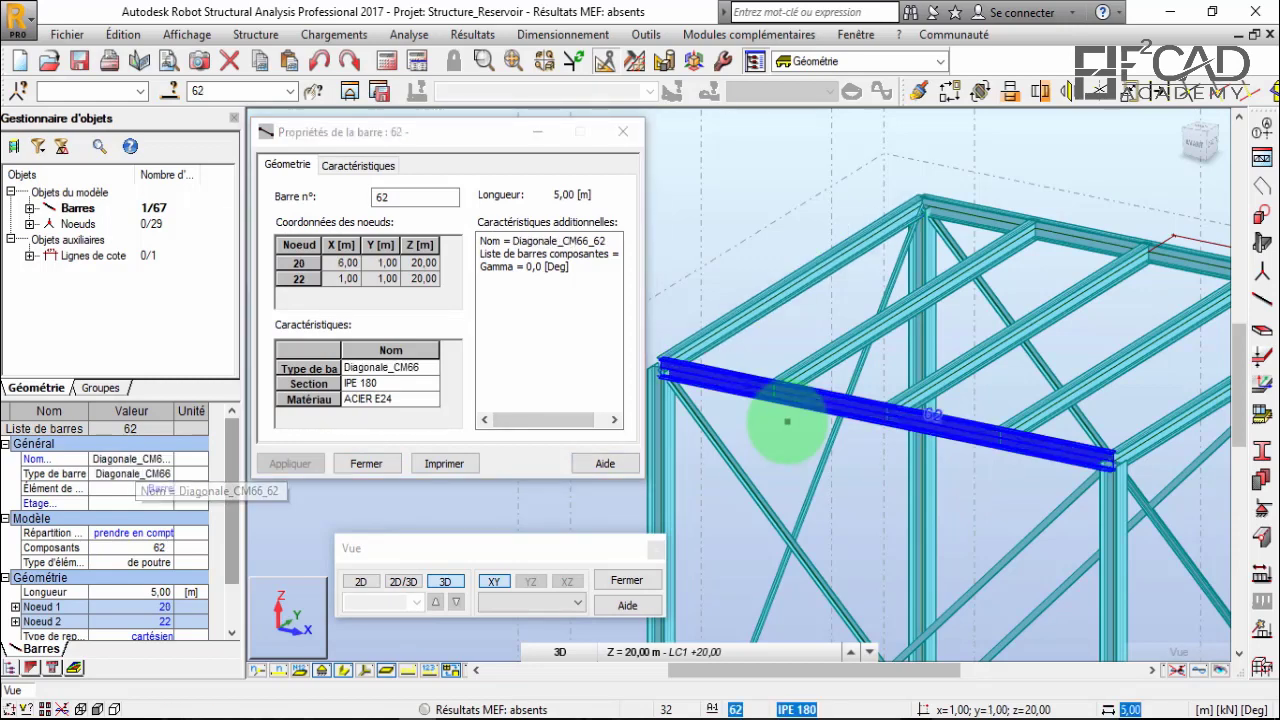
click(390, 367)
click(430, 367)
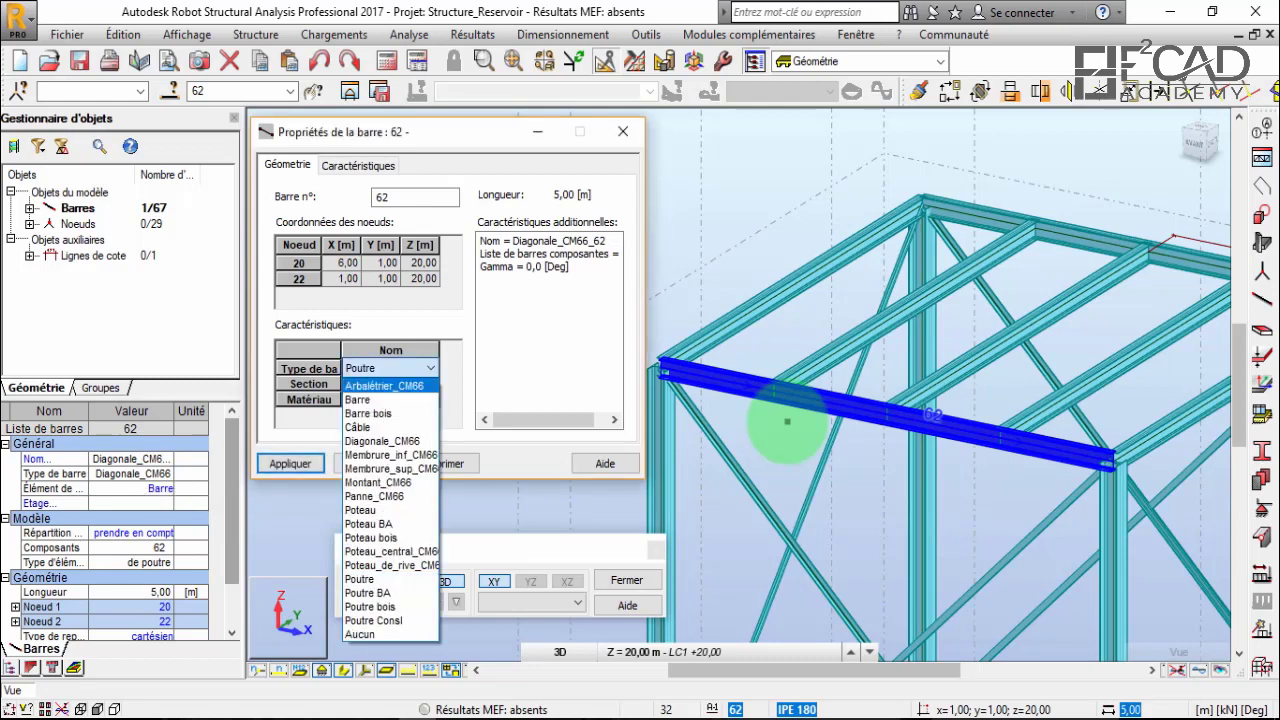
click(390, 384)
click(290, 463)
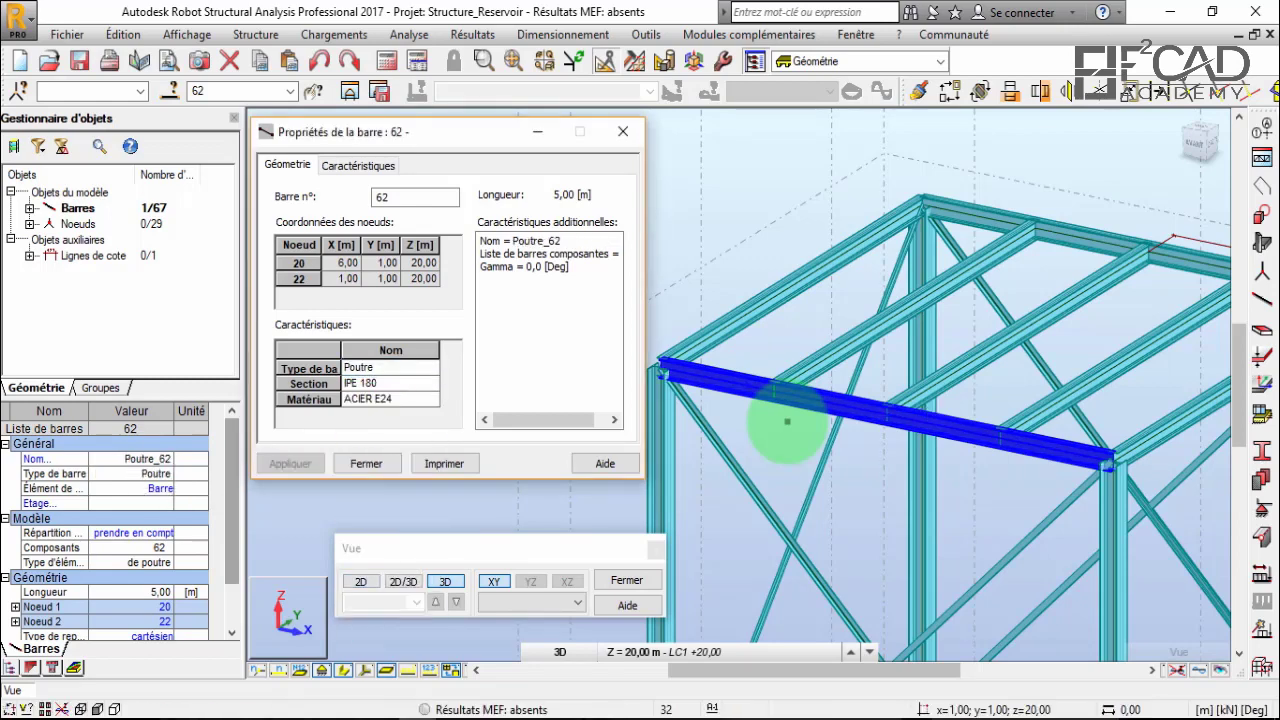
Set the bar type of the +20,00 perimeter beam at X = 6,00 to Poutre and apply it.
scroll(761, 300, down, 2)
scroll(787, 421, up, 3)
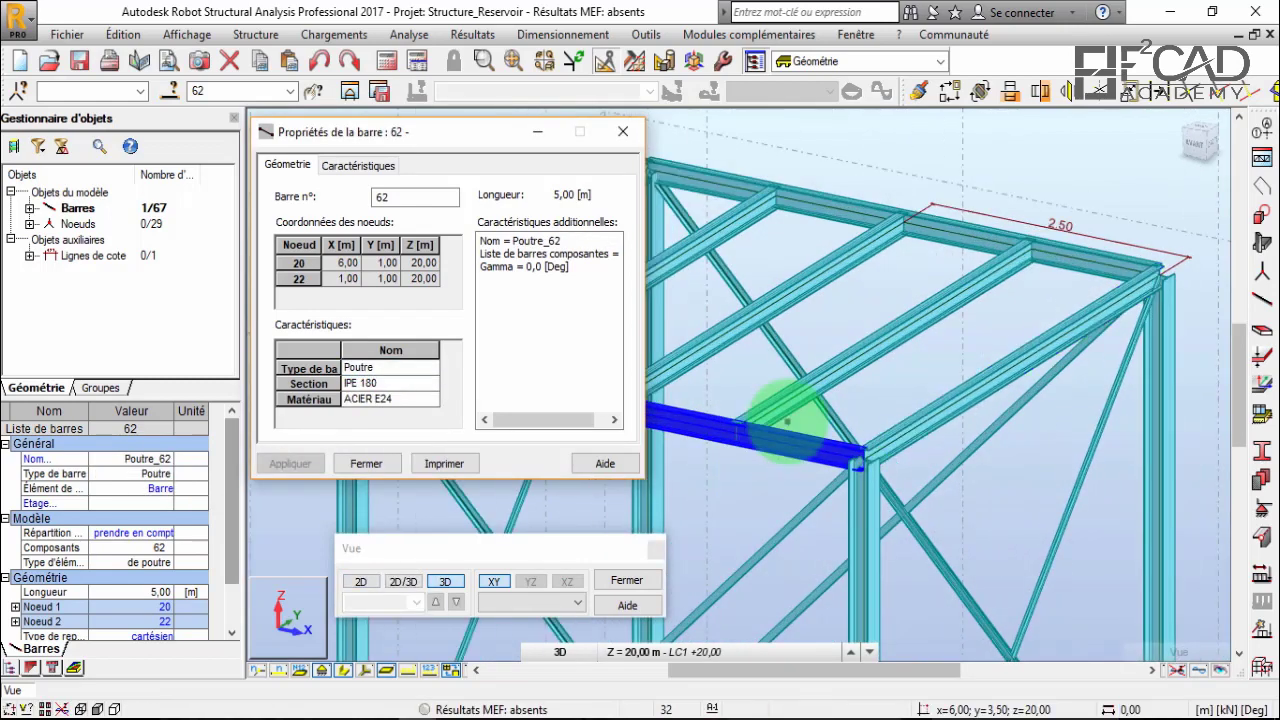
click(390, 367)
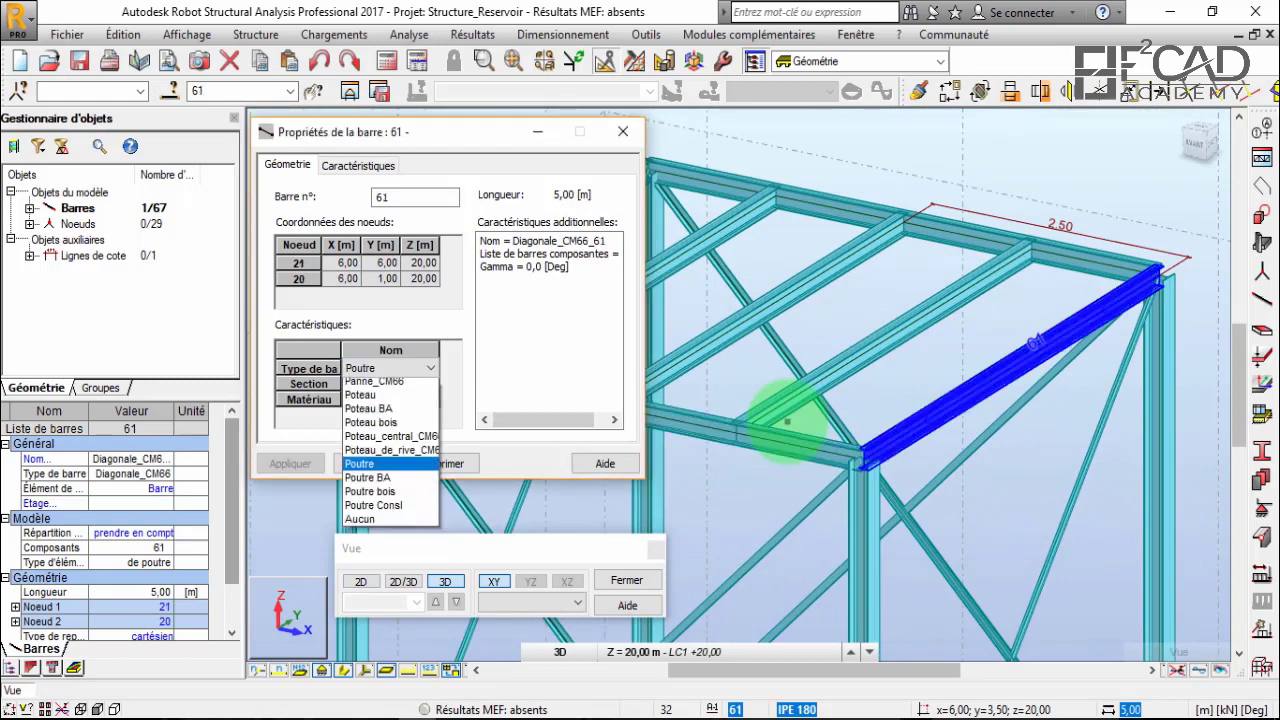
key(Up)
key(Return)
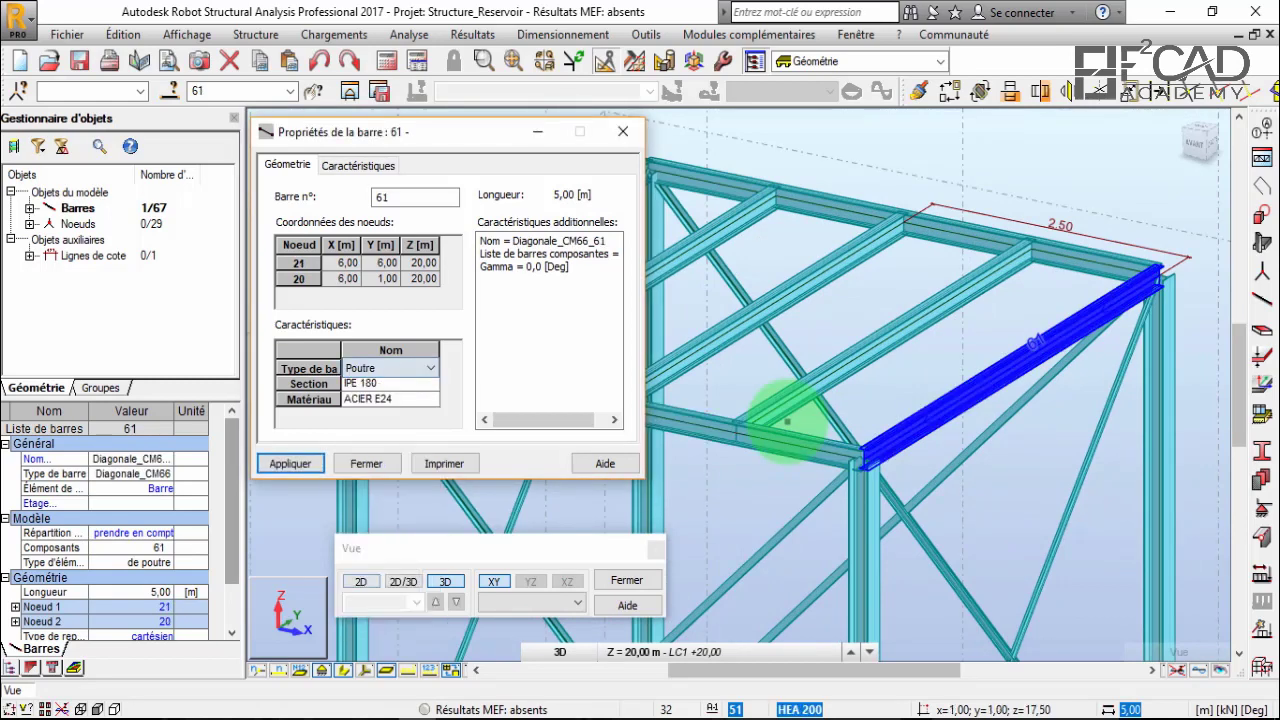
key(Return)
Set the bar type of the rear +20,00 perimeter beam, at Y = 6,00, to Poutre and apply it.
scroll(787, 421, down, 2)
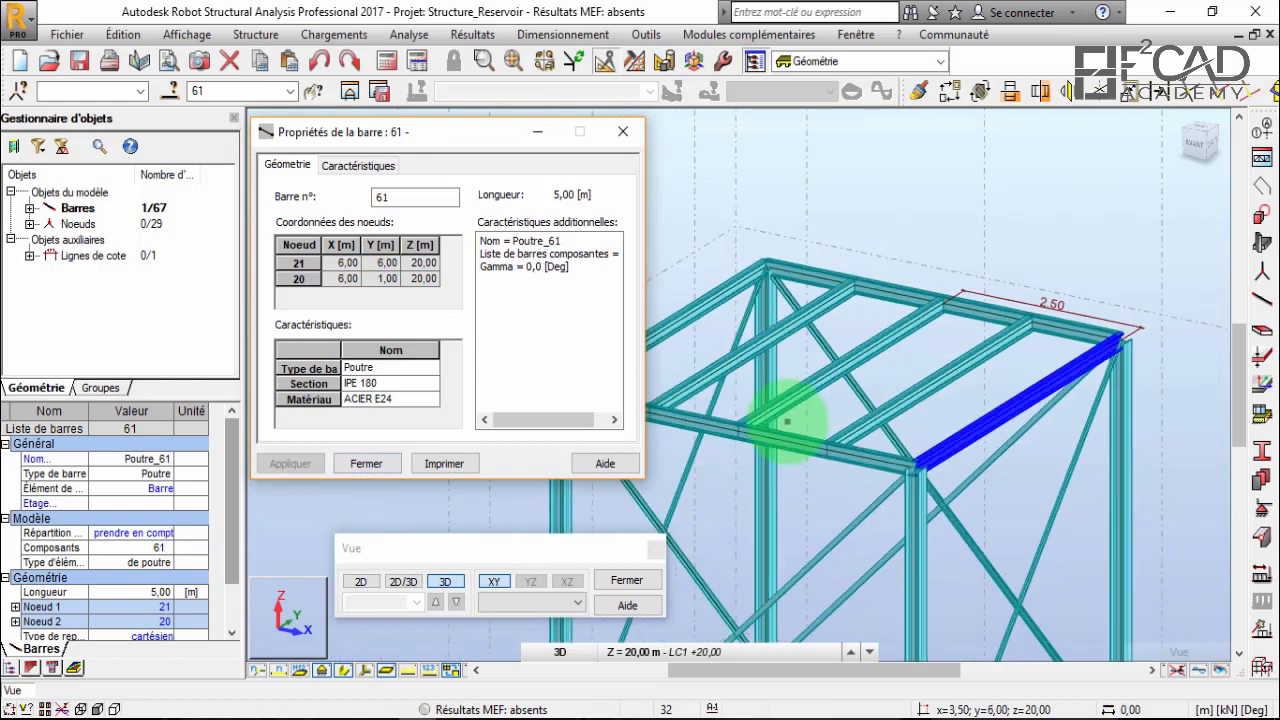
scroll(787, 421, up, 2)
click(787, 421)
scroll(787, 421, down, 2)
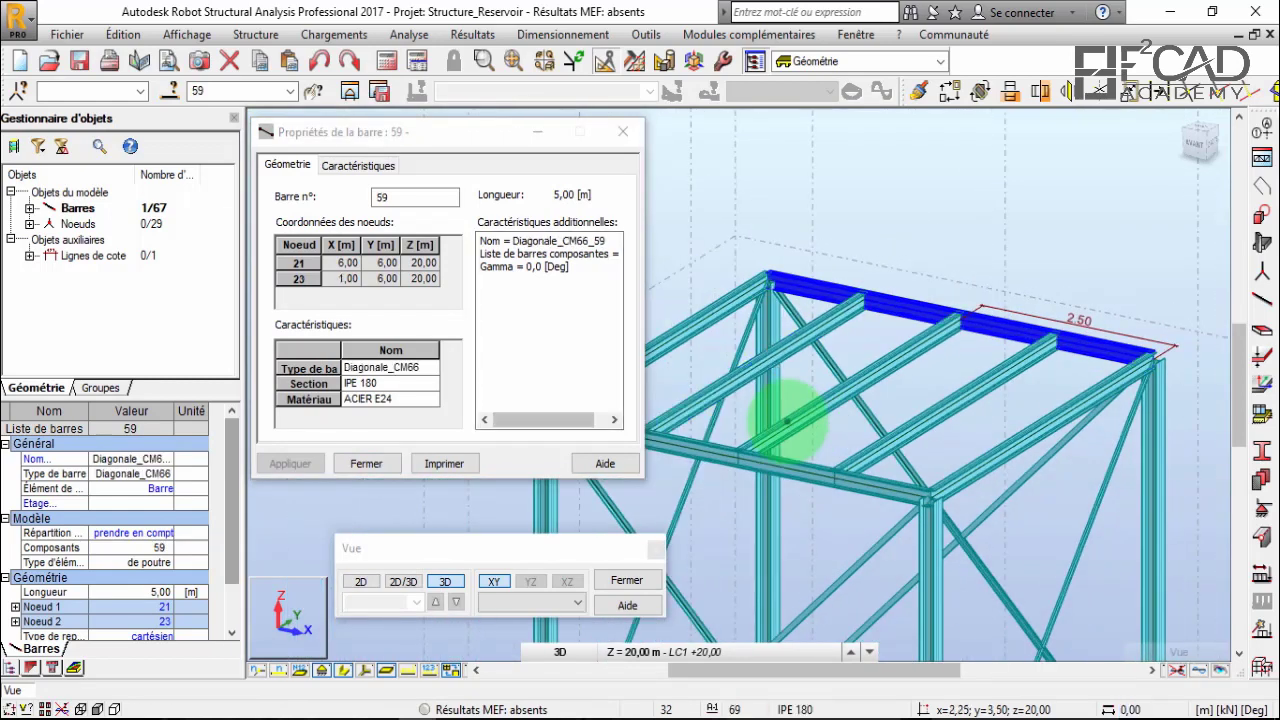
click(390, 368)
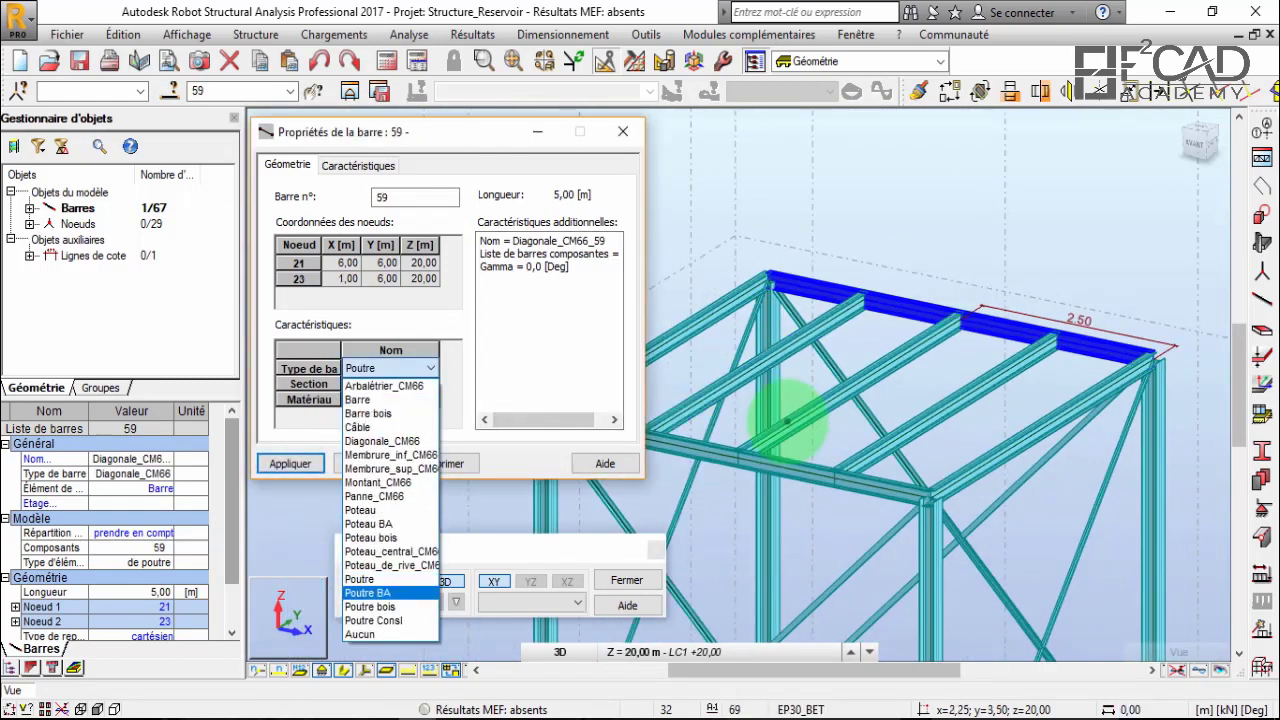
click(378, 580)
key(Return)
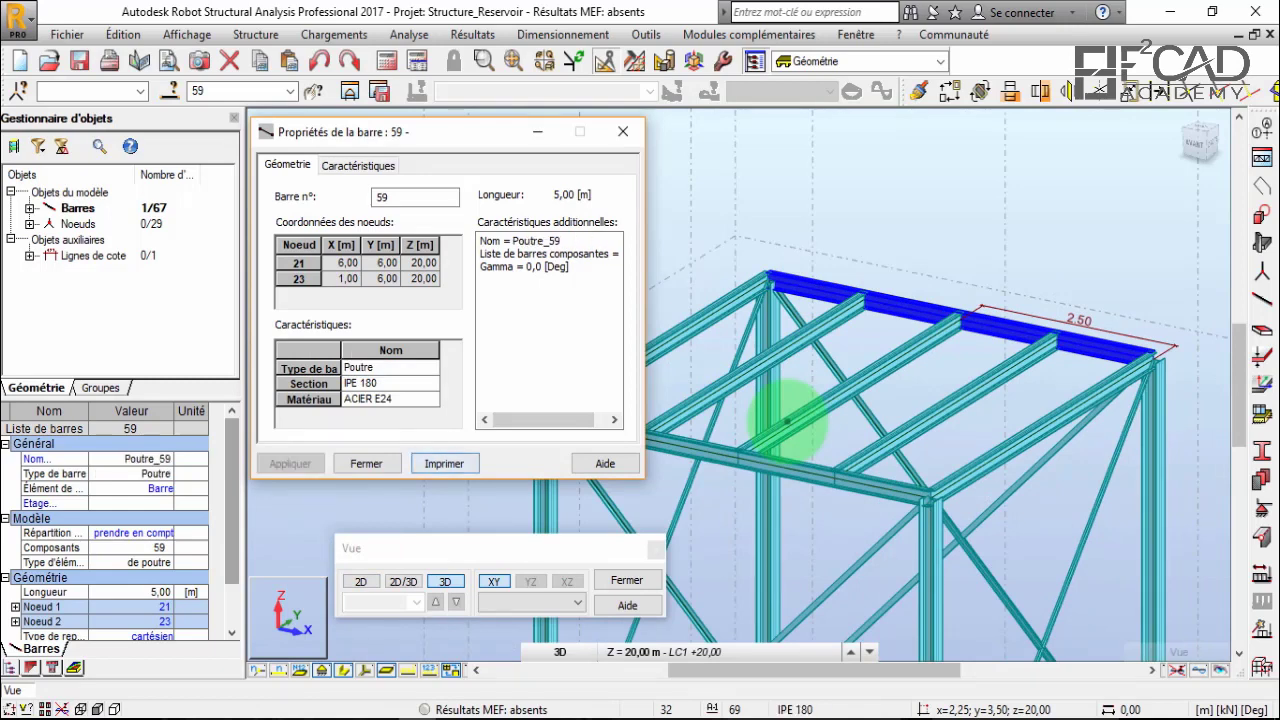
Check the bar types of the three intermediate +20,00 beams and close the bar properties.
click(945, 407)
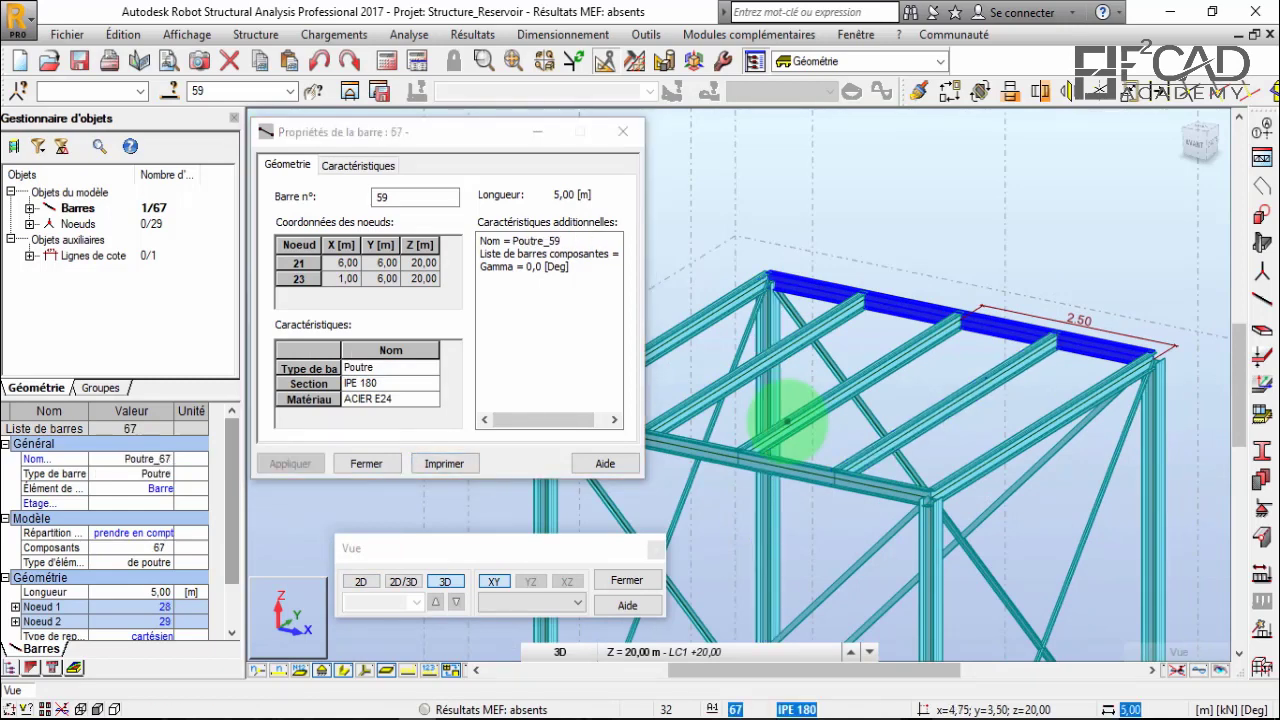
click(845, 392)
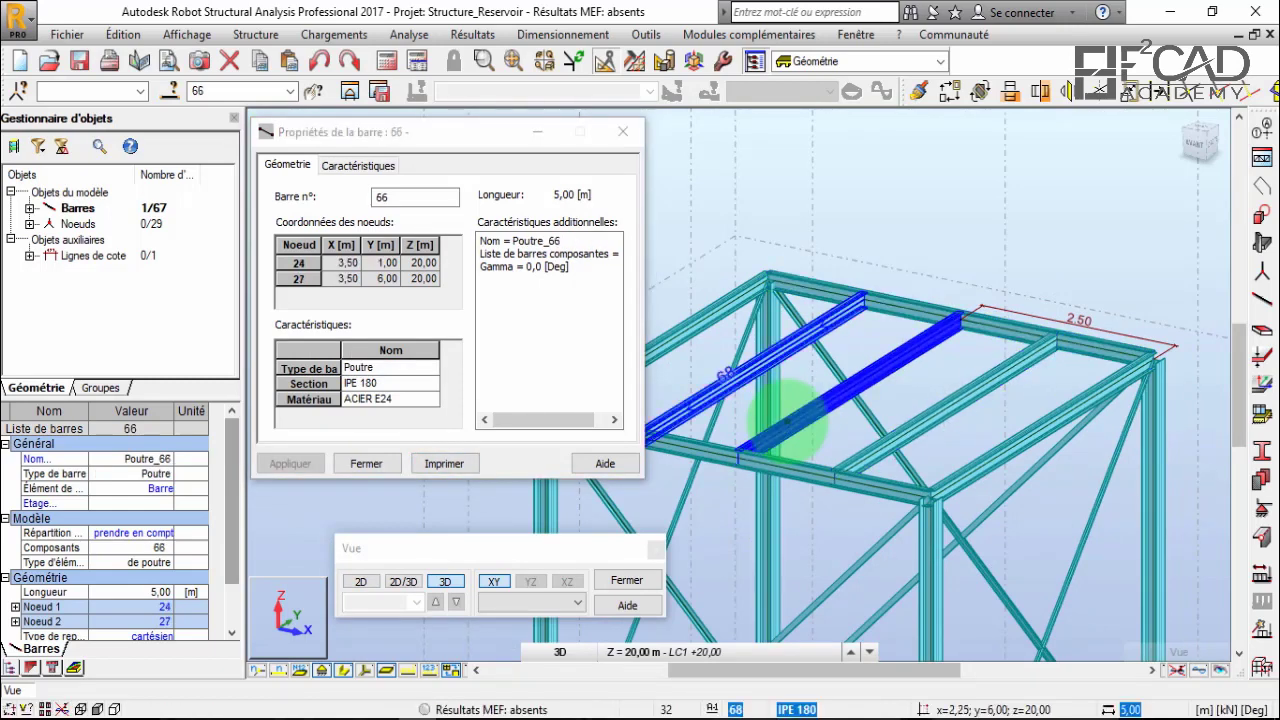
click(756, 365)
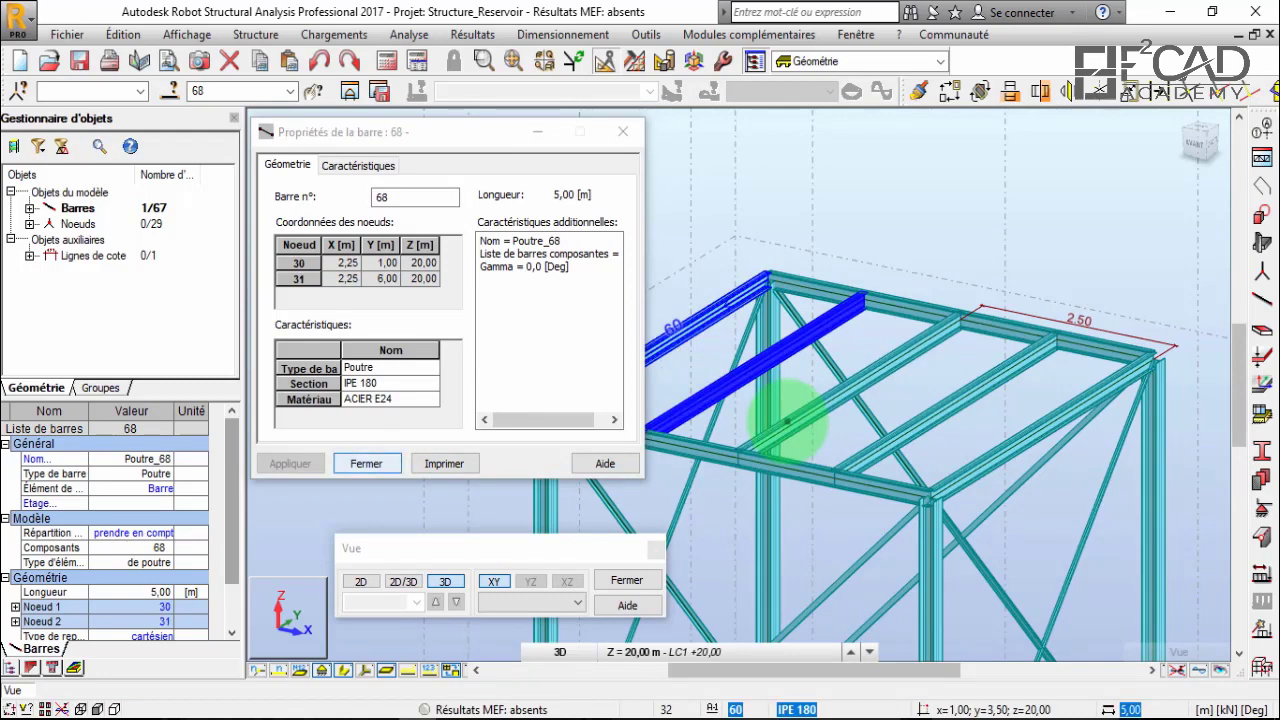
click(367, 463)
Examine the beams of the +20,00 level and the bracing below them in 3D.
scroll(980, 375, down, 3)
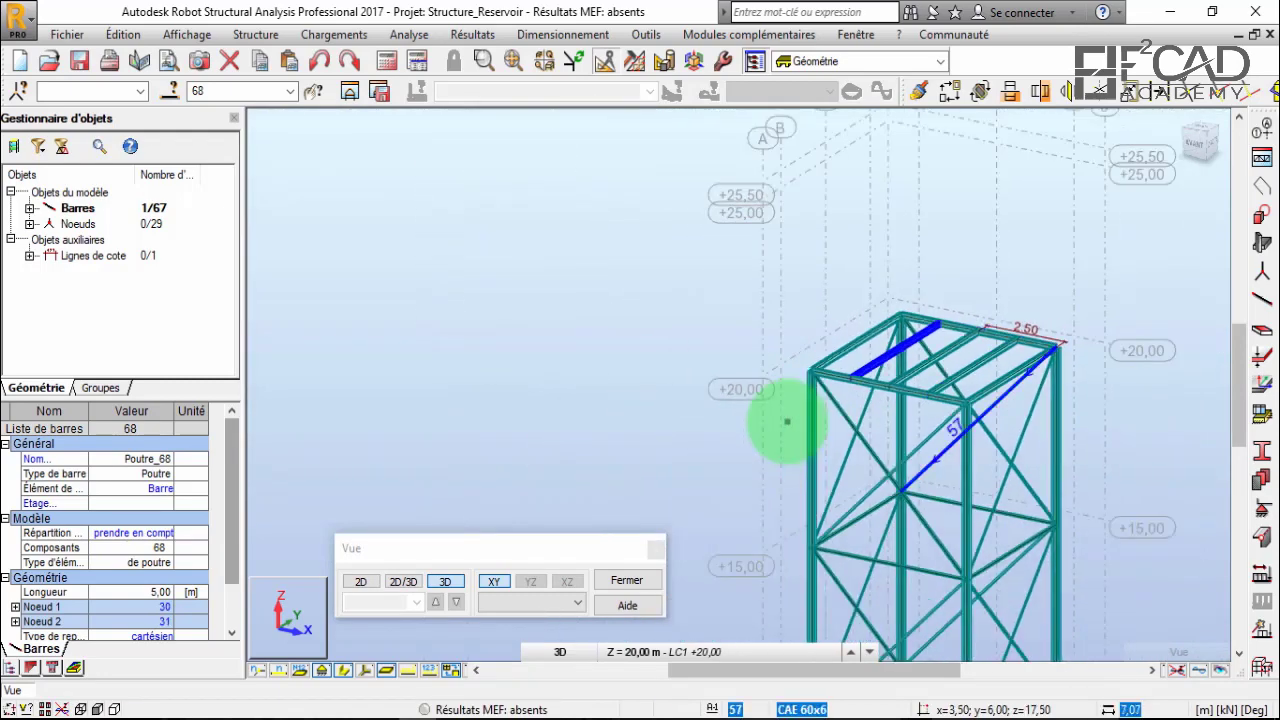
scroll(787, 421, up, 3)
scroll(787, 421, down, 4)
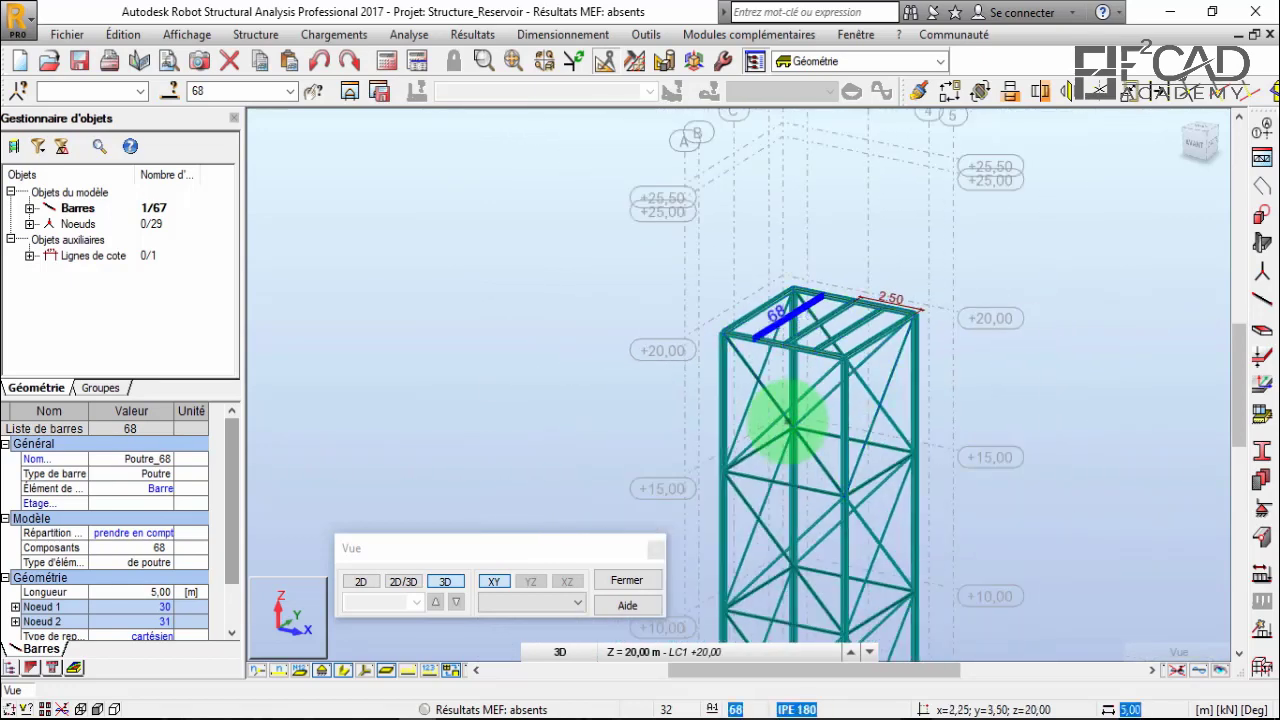
scroll(790, 421, up, 2)
scroll(787, 421, down, 1)
scroll(787, 421, up, 2)
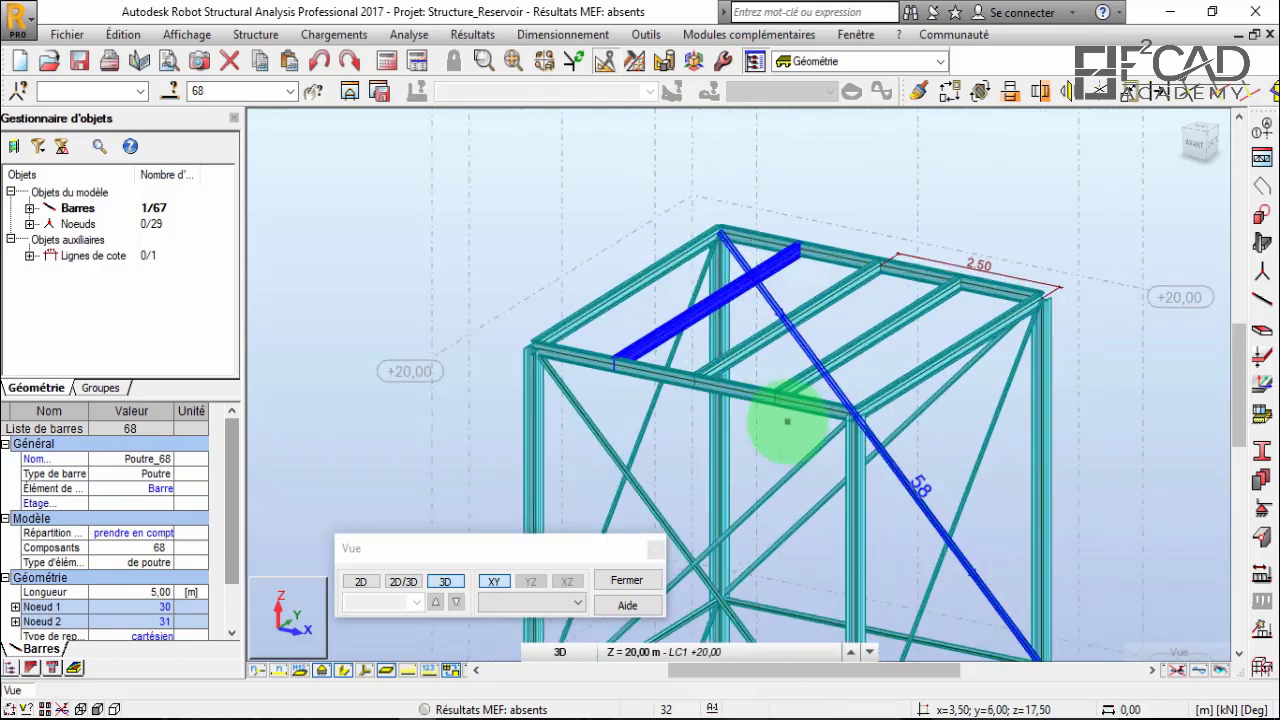
scroll(787, 421, down, 2)
scroll(787, 421, up, 2)
scroll(787, 421, down, 2)
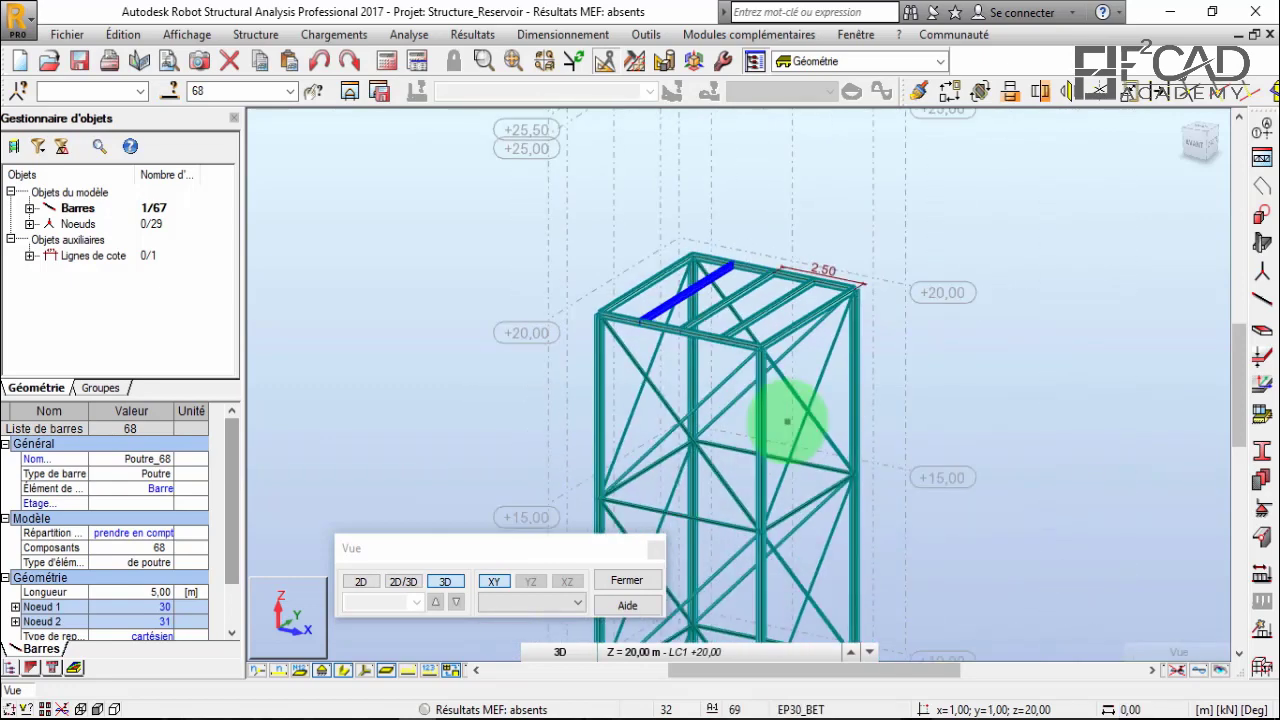
scroll(787, 421, up, 3)
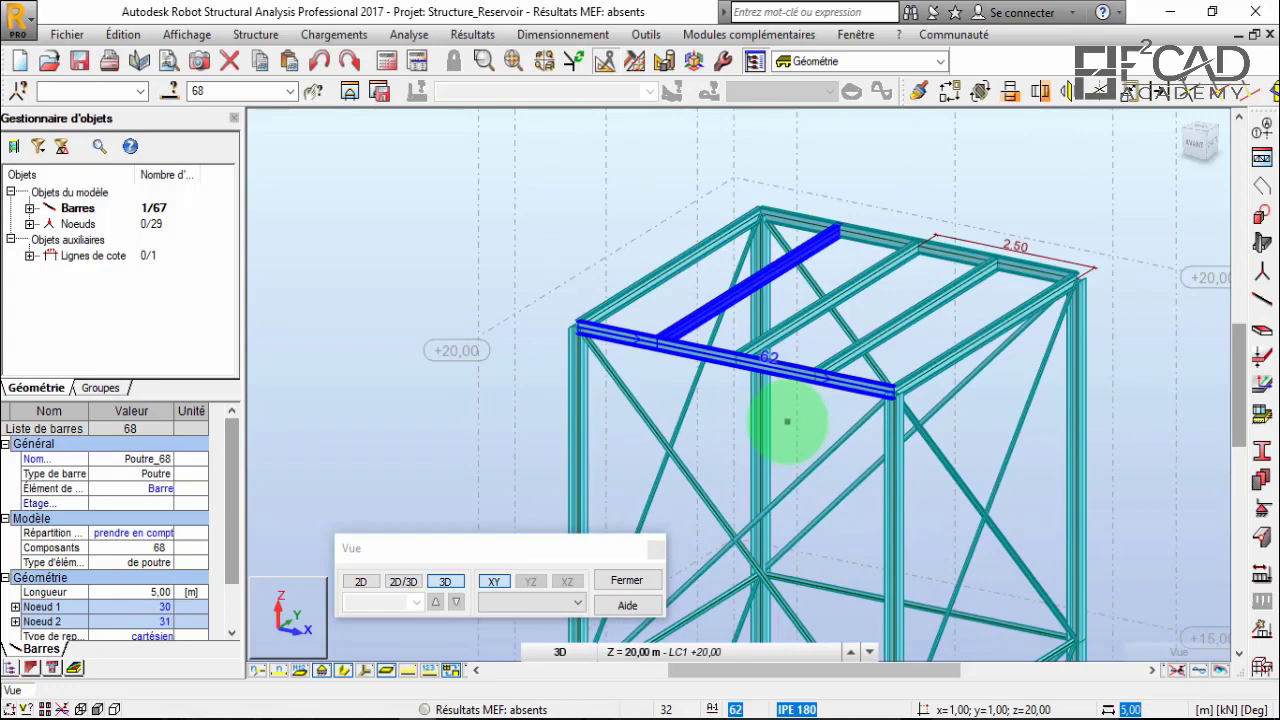
scroll(787, 421, down, 2)
scroll(787, 421, up, 2)
scroll(787, 421, down, 3)
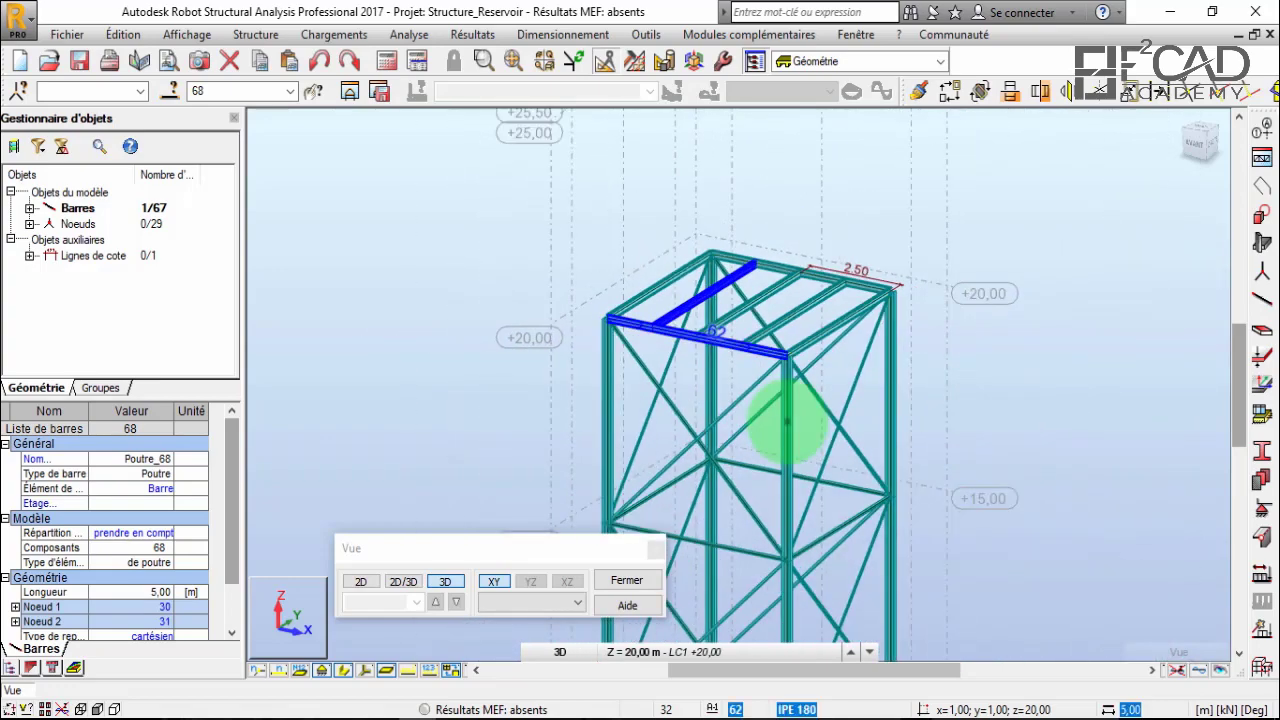
scroll(787, 421, up, 4)
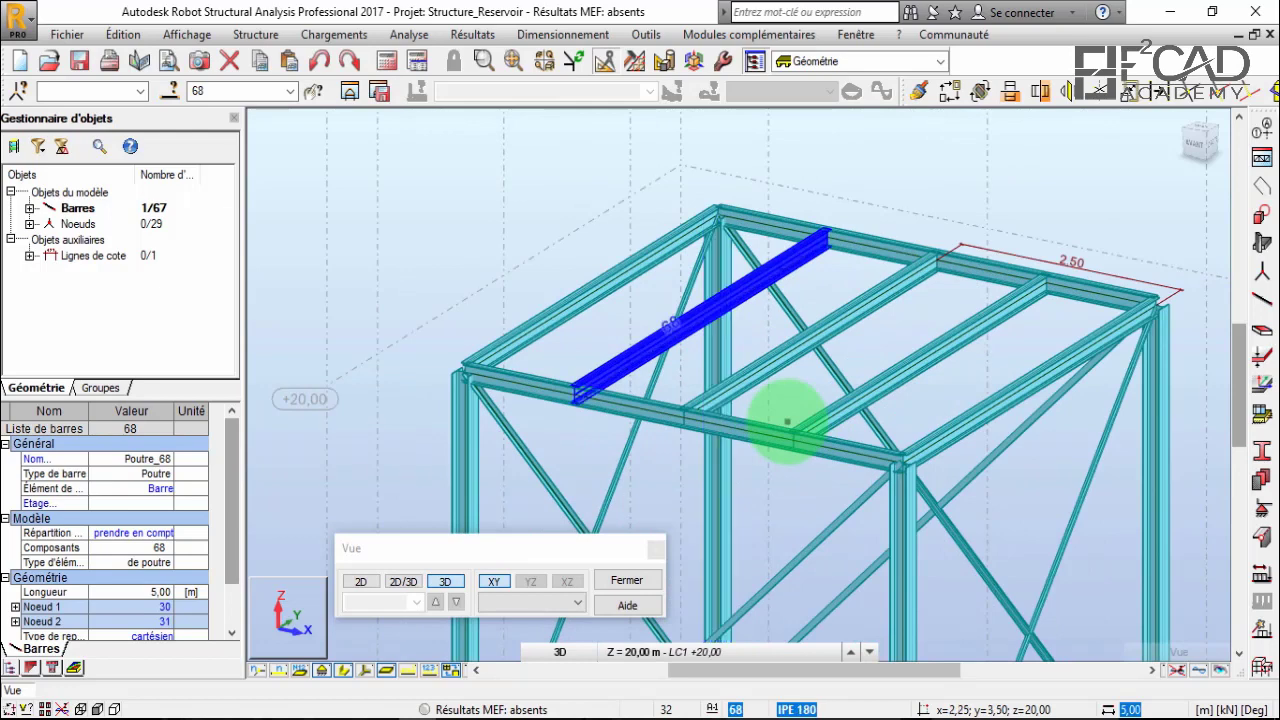
scroll(787, 421, down, 2)
scroll(787, 421, down, 2)
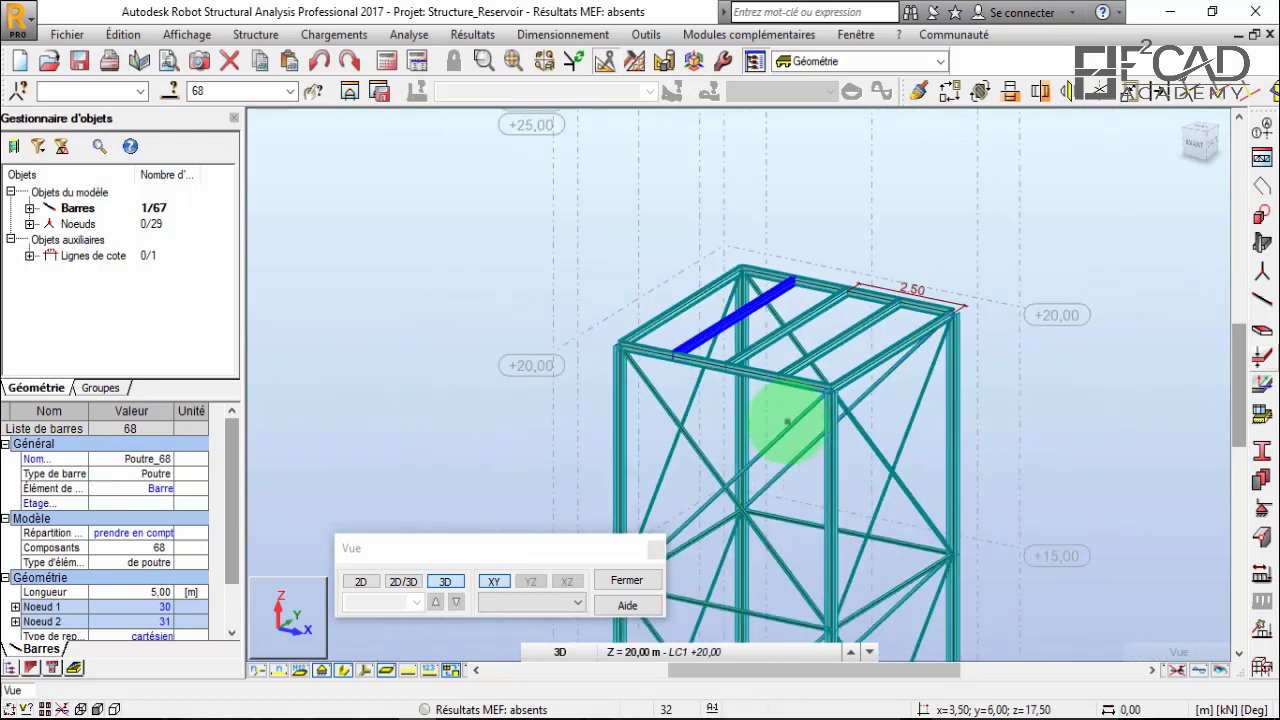
scroll(787, 421, up, 3)
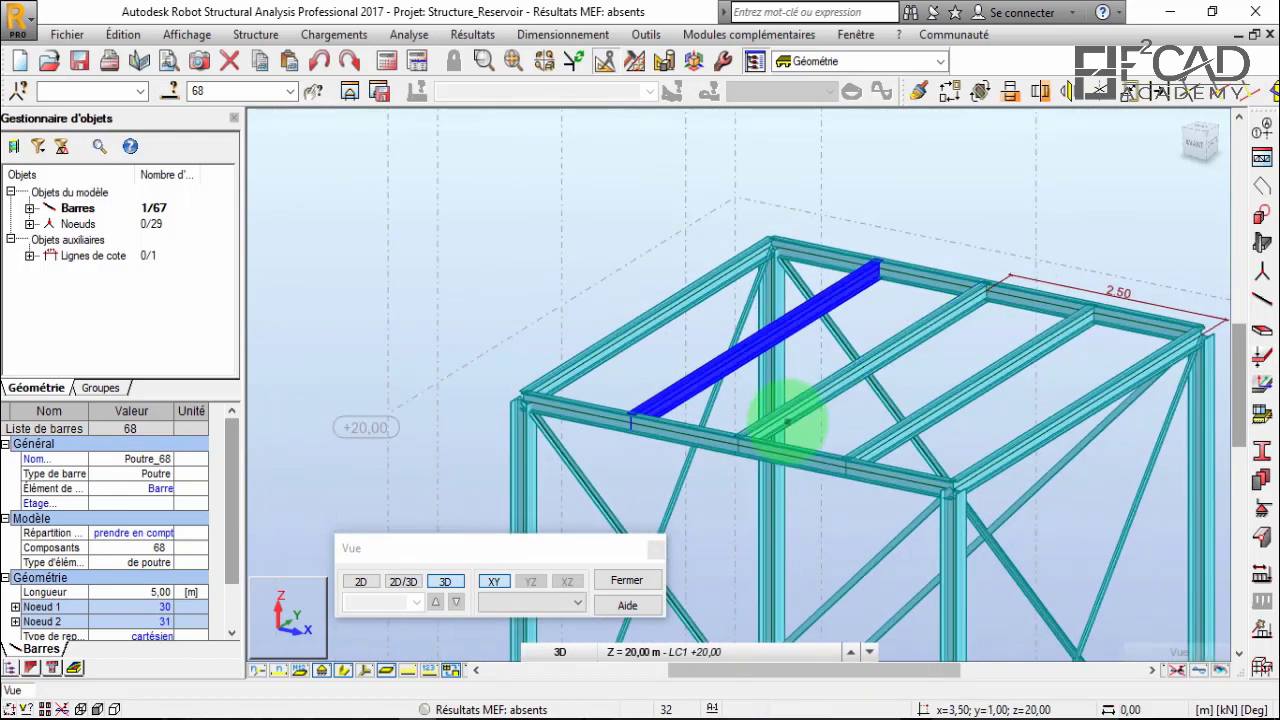
Inspect the front +20,00 perimeter beam in the front view of the tower, and clear the selection.
click(787, 421)
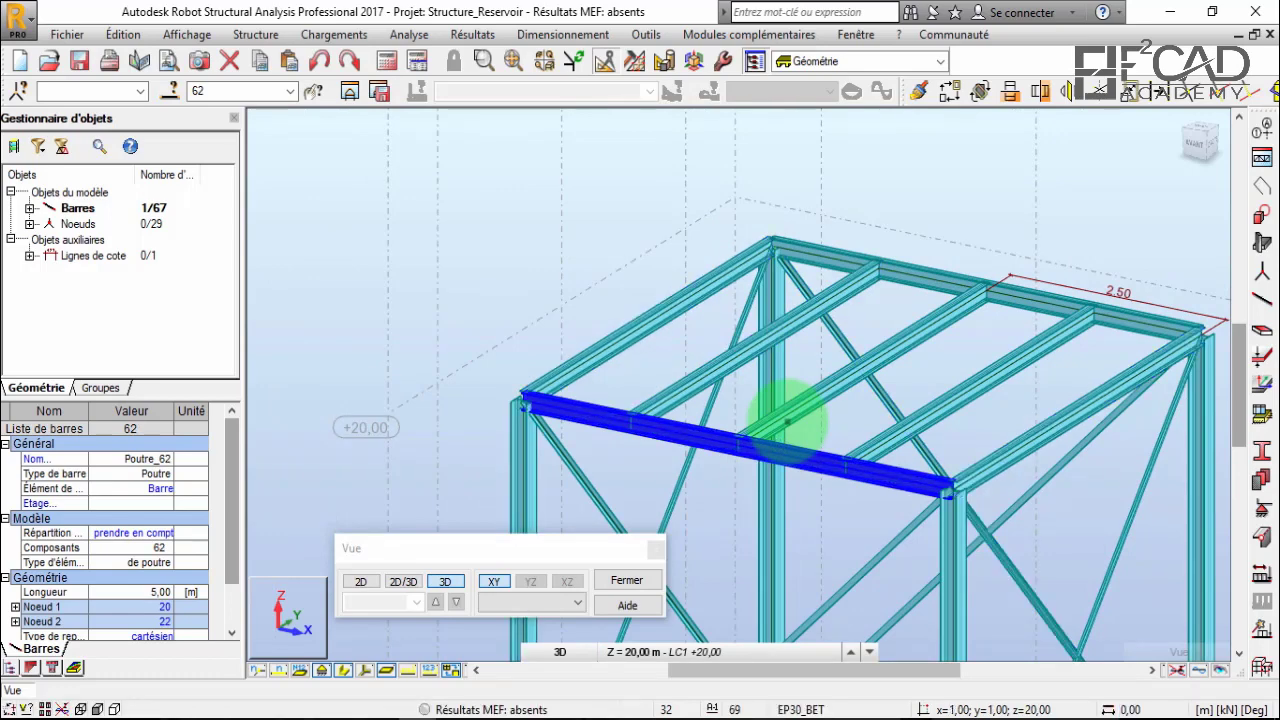
shift+scroll(787, 421, down, 3)
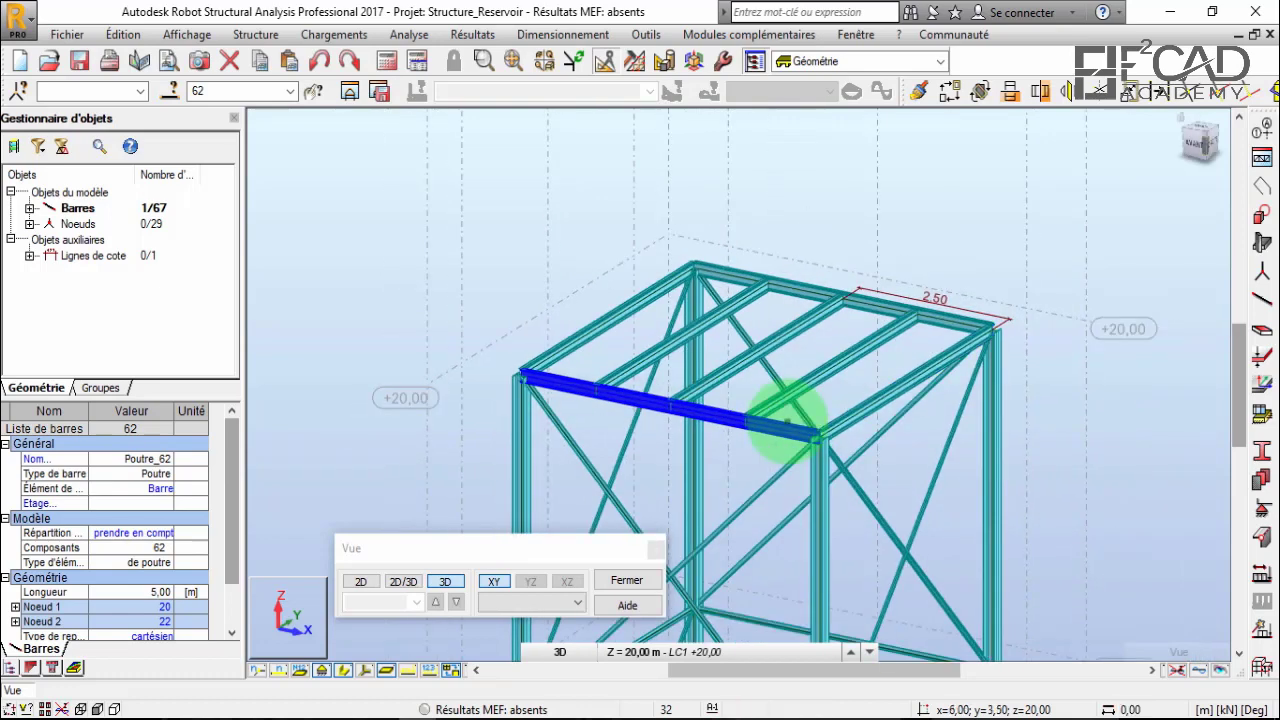
key(ctrl+alt+1)
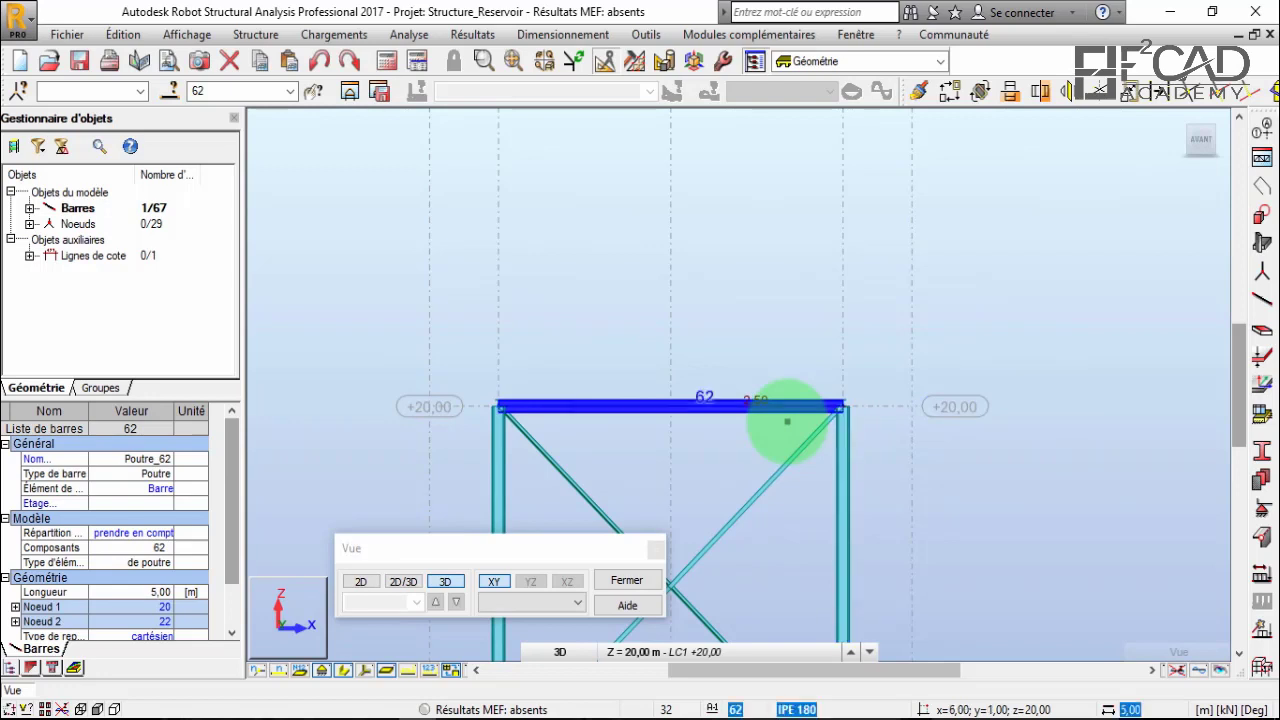
scroll(787, 421, down, 1)
scroll(787, 421, down, 1)
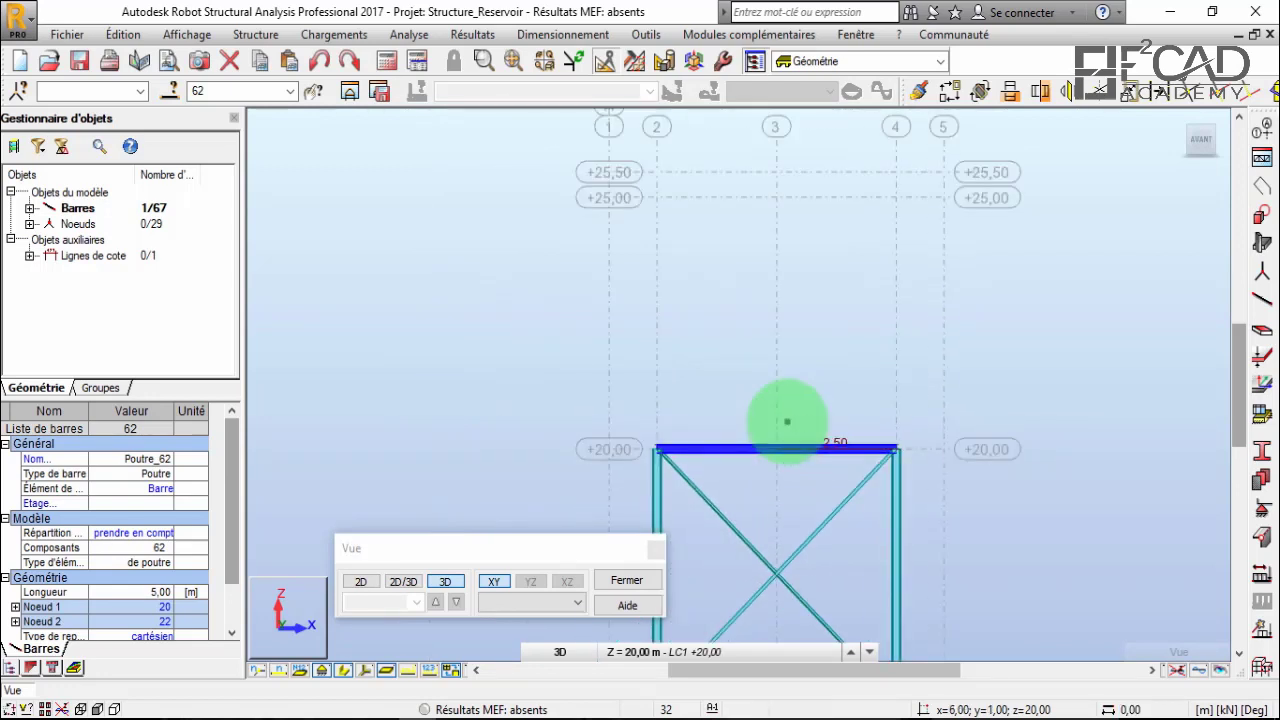
scroll(787, 421, up, 2)
scroll(787, 421, up, 1)
scroll(787, 421, down, 2)
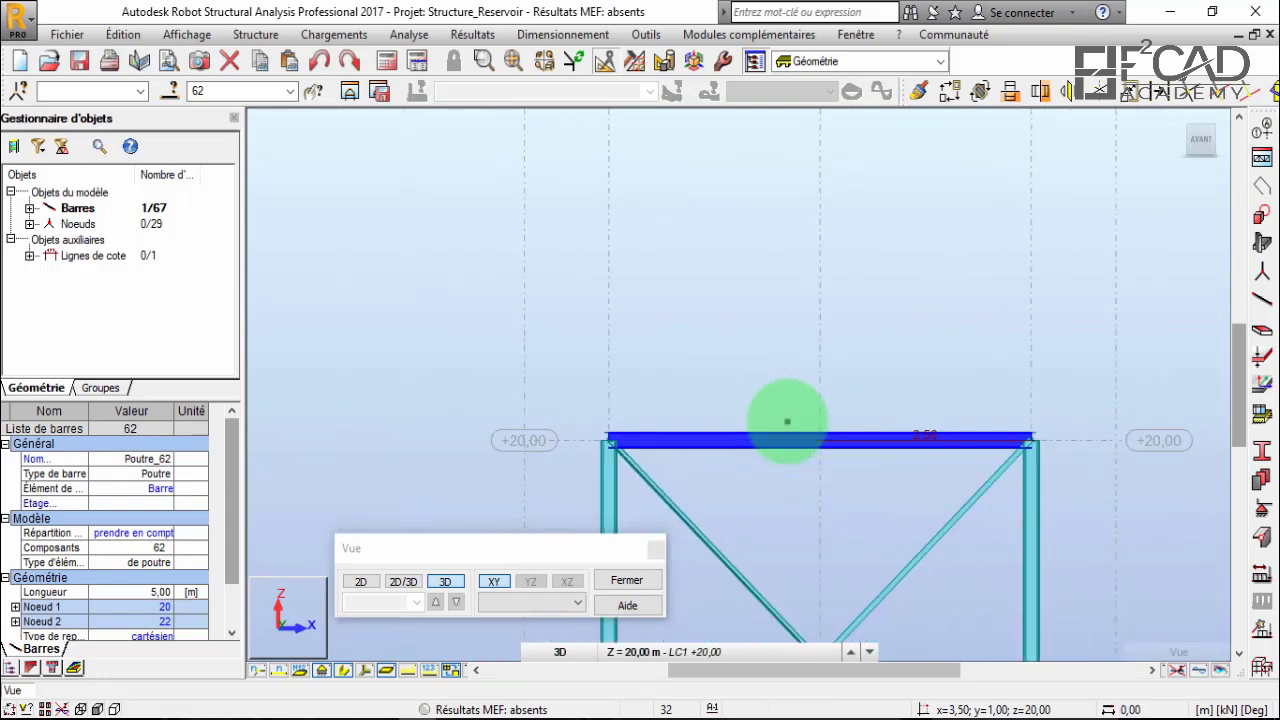
scroll(787, 421, up, 2)
scroll(787, 421, down, 1)
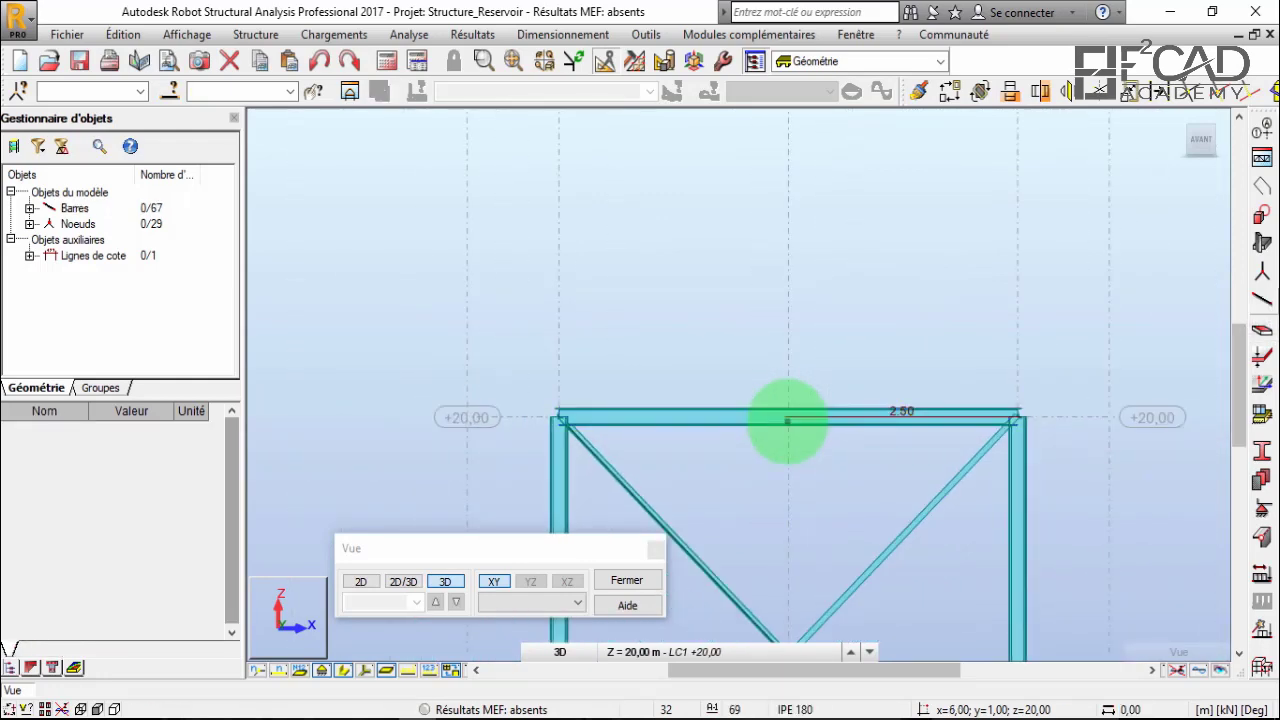
key(Escape)
Start a new bar, open the parameters of its Poutre type, and enter Poutre_CONSOL as the bar type name.
click(1262, 300)
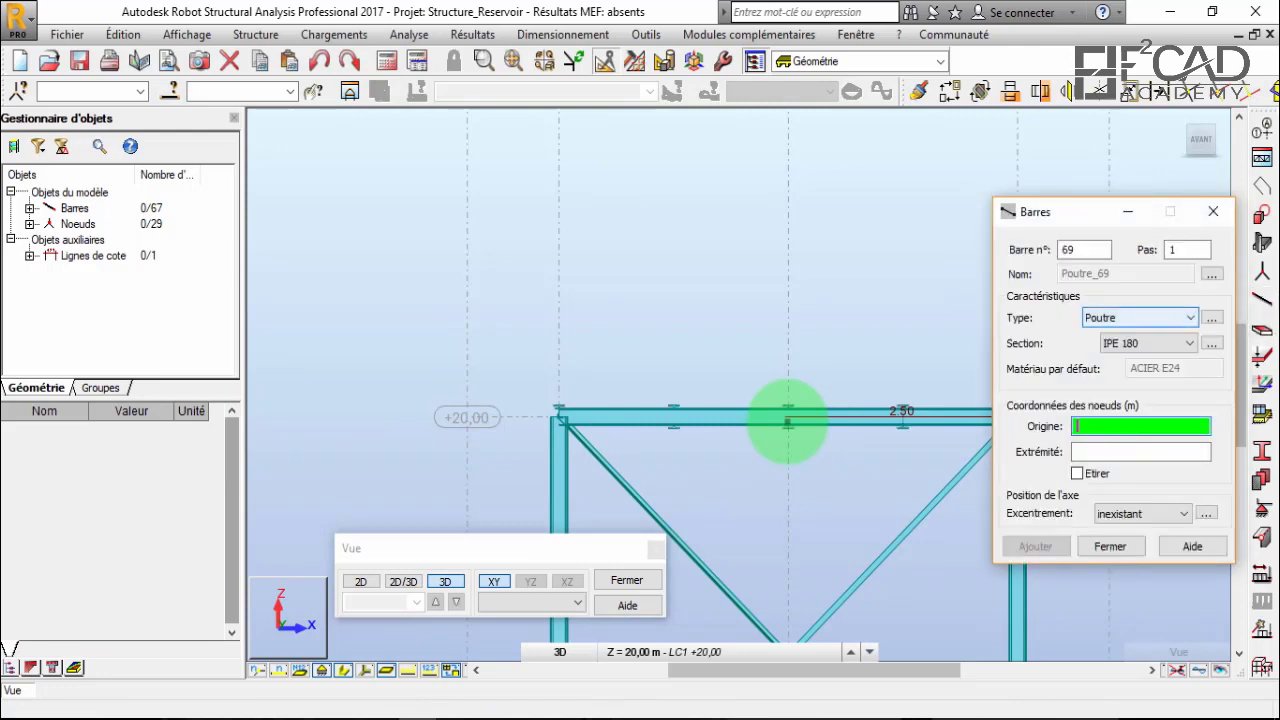
click(1140, 317)
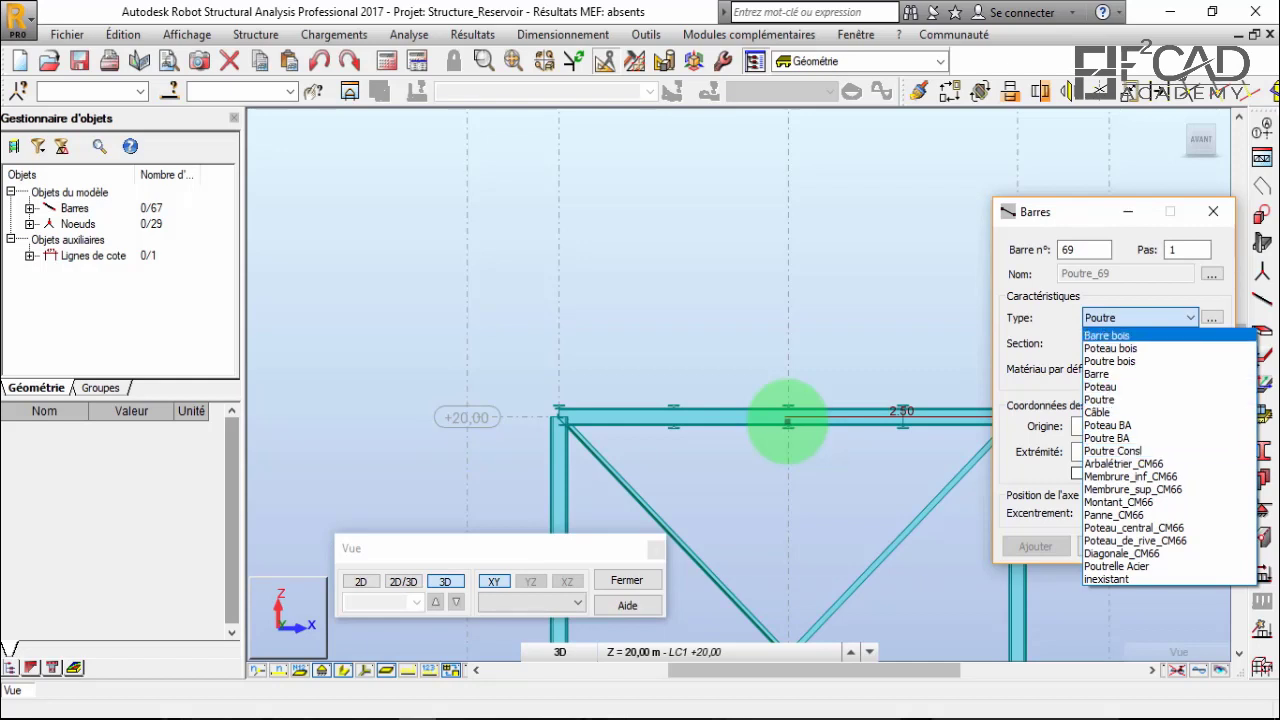
key(Escape)
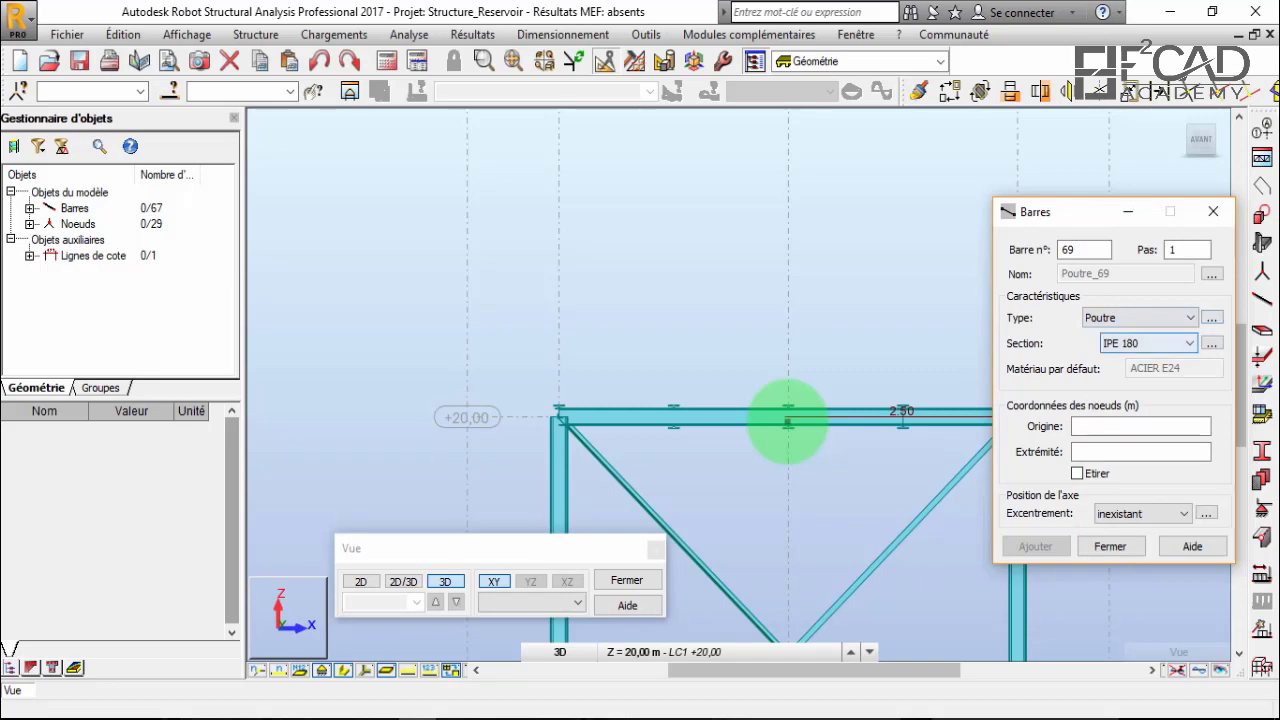
key(Return)
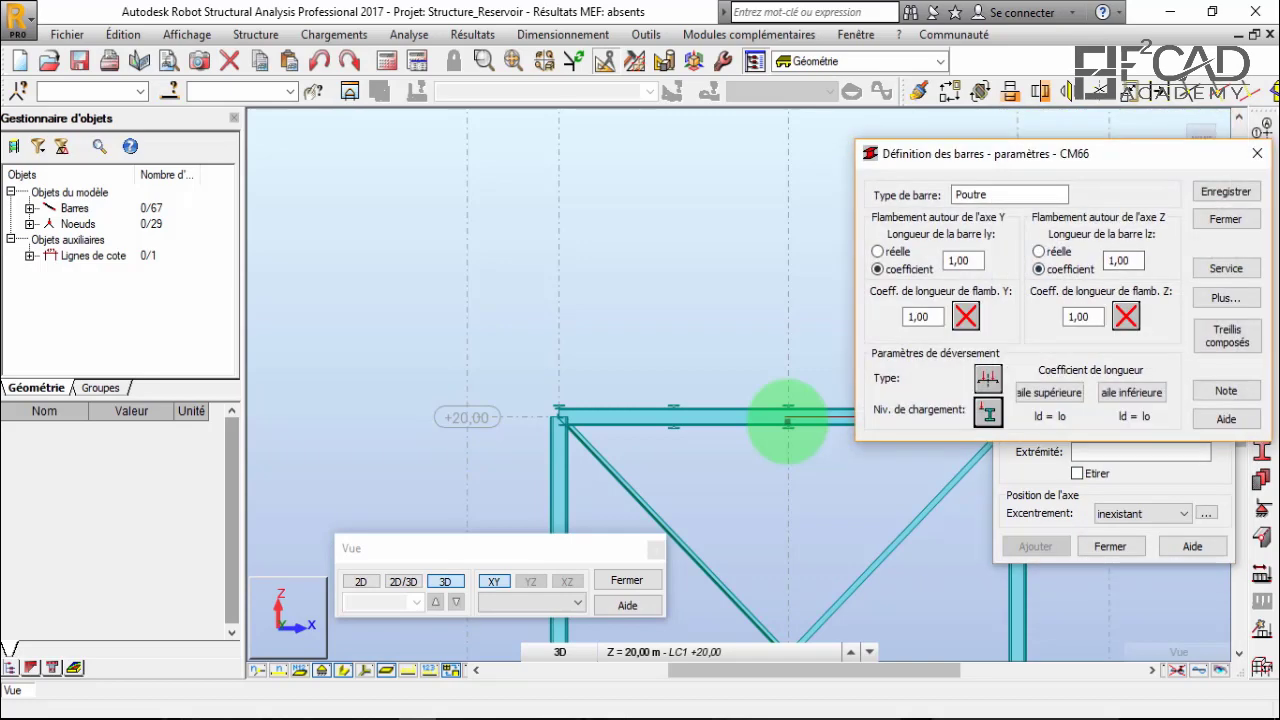
text(_)
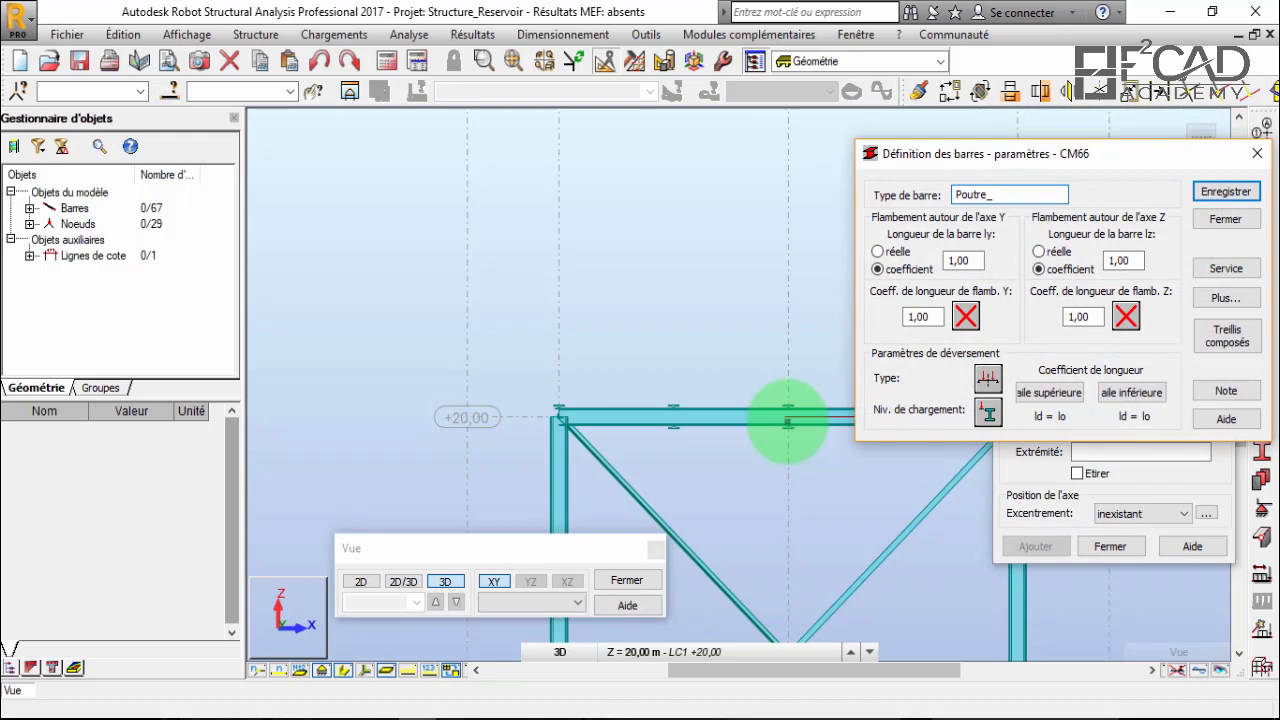
text(CONSOL)
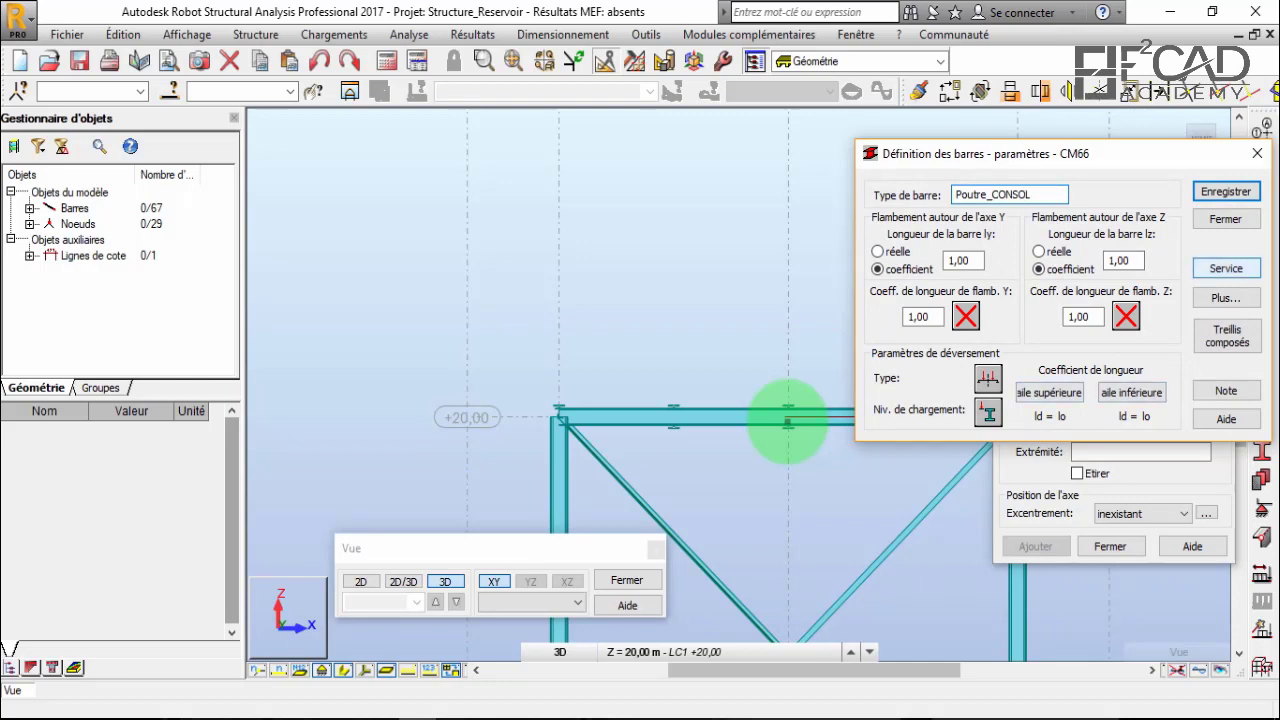
drag(1141, 160, 1043, 150)
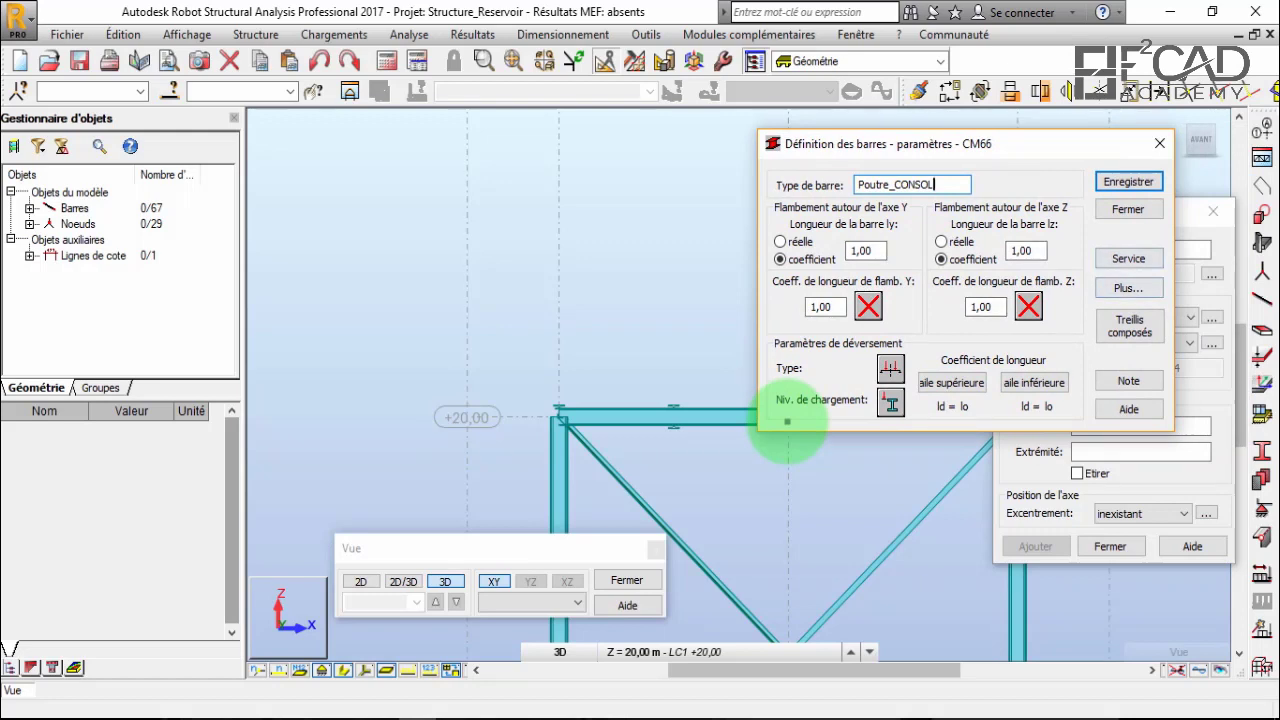
Review the service displacement limits of the Poutre_CONSOL bar type, save the type, and close its parameters.
click(1128, 258)
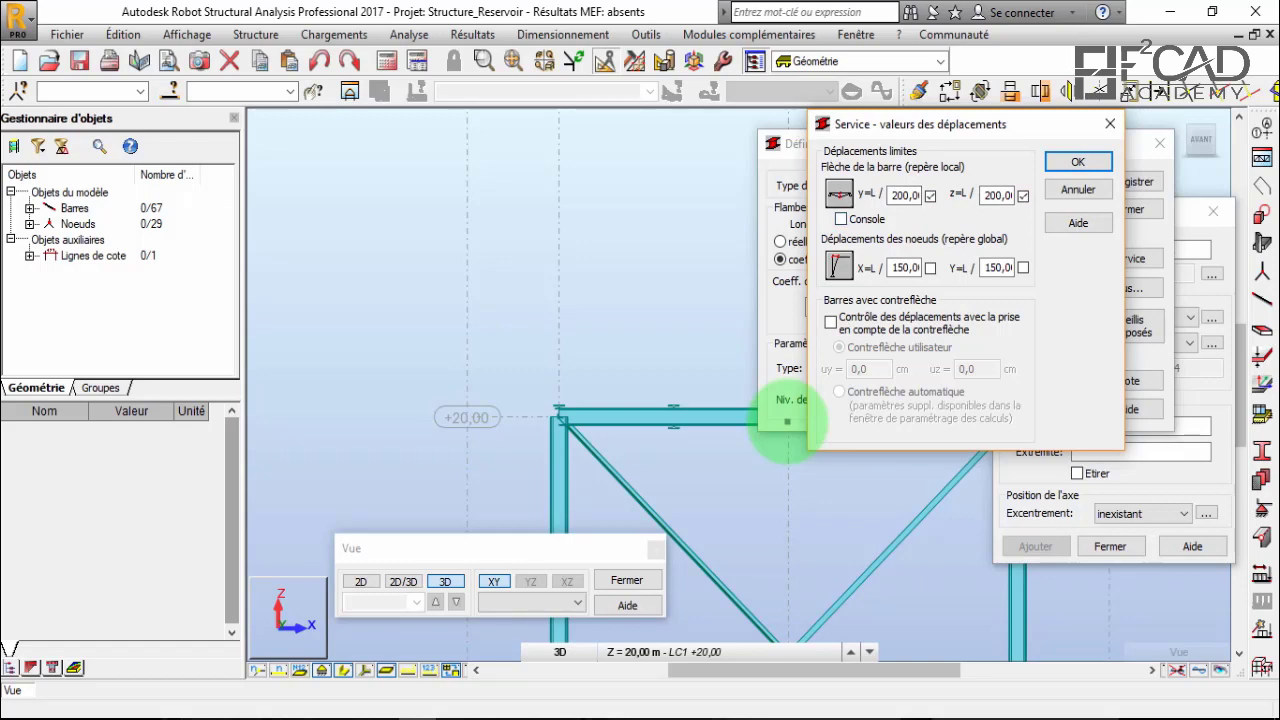
key(Return)
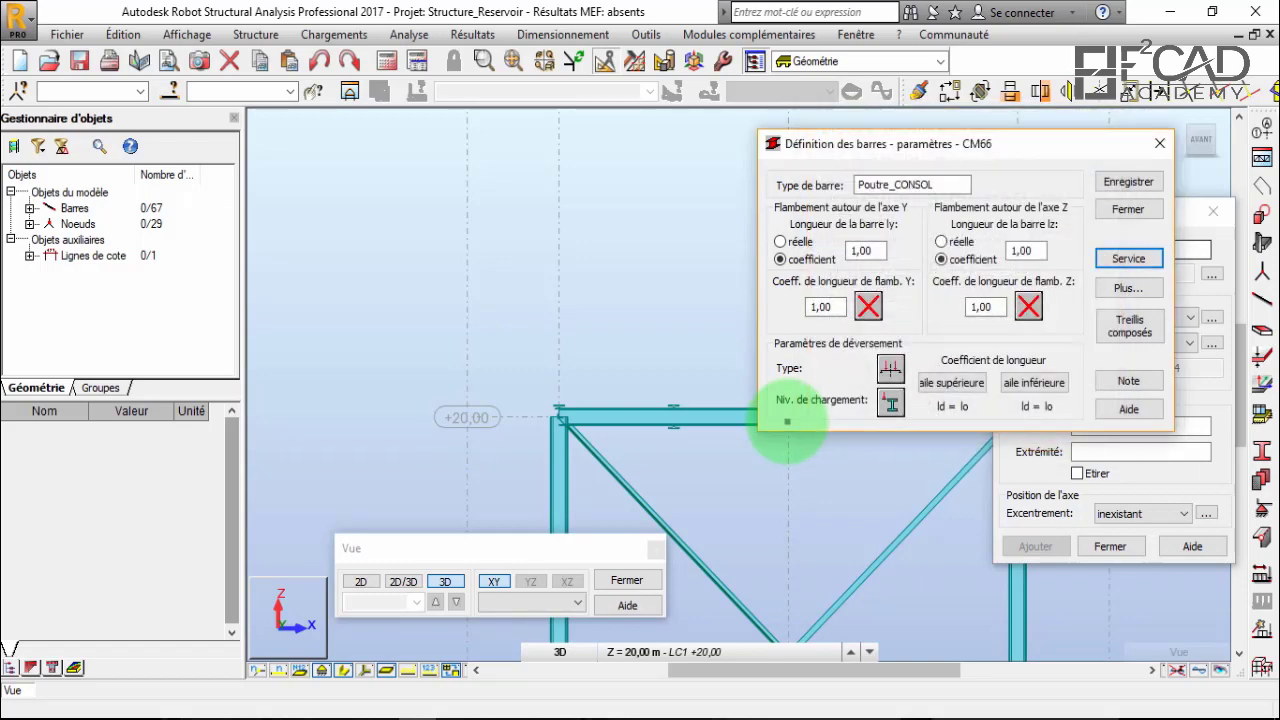
key(Return)
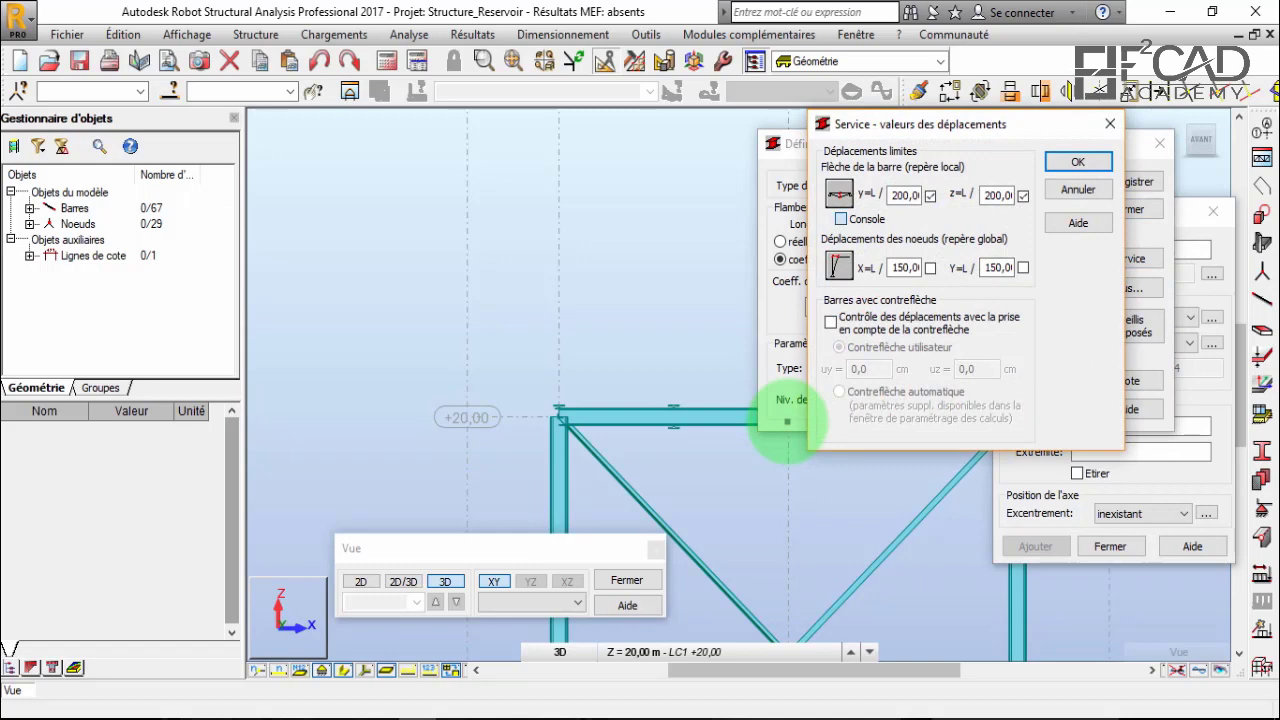
key(Return)
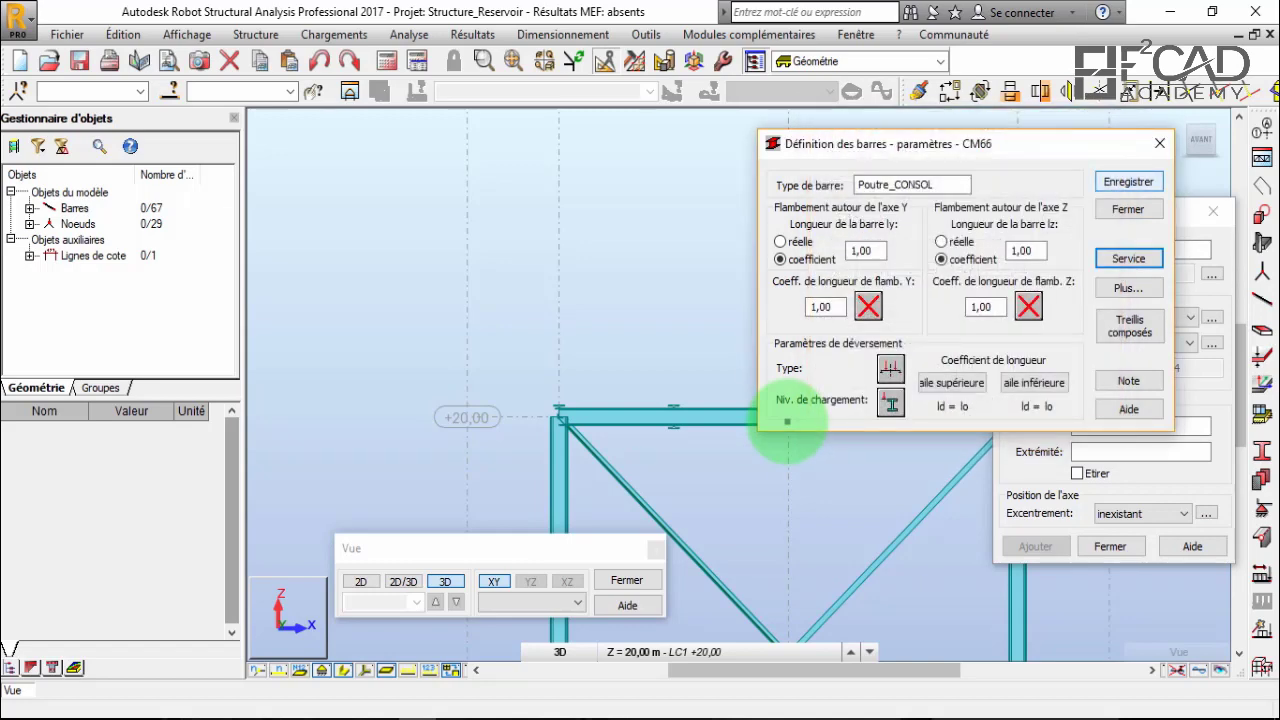
click(1129, 182)
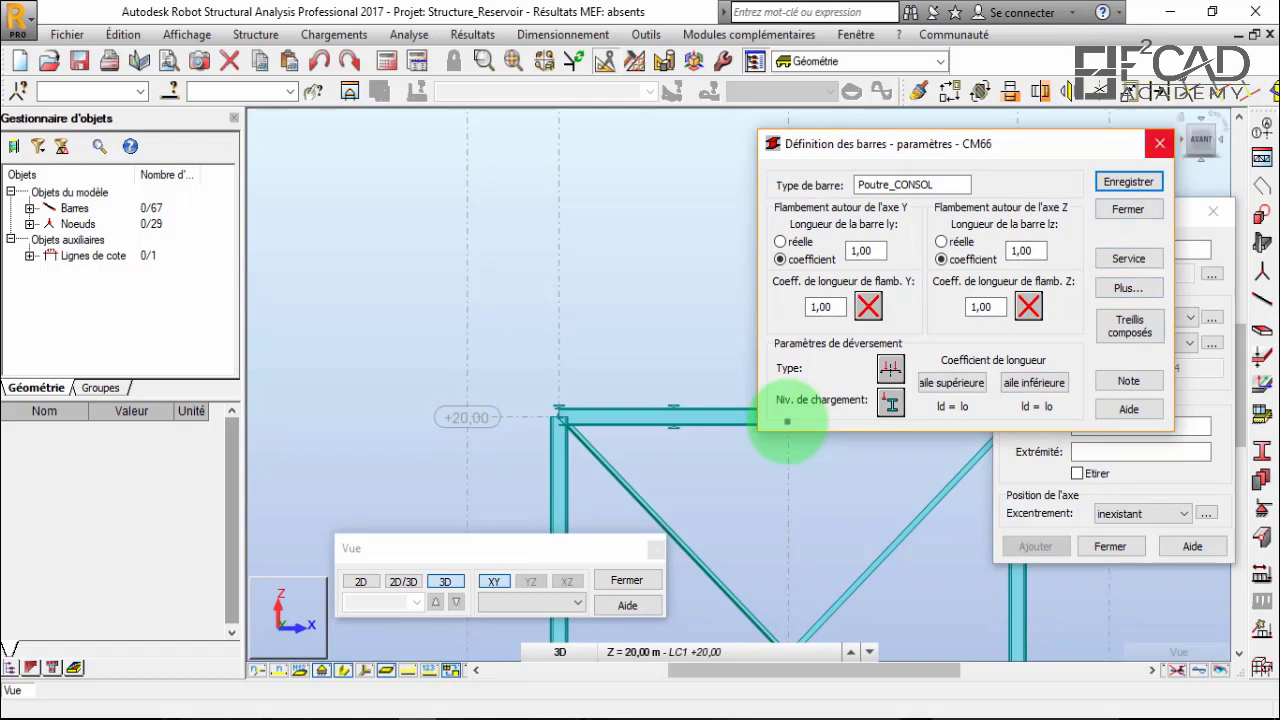
click(1159, 143)
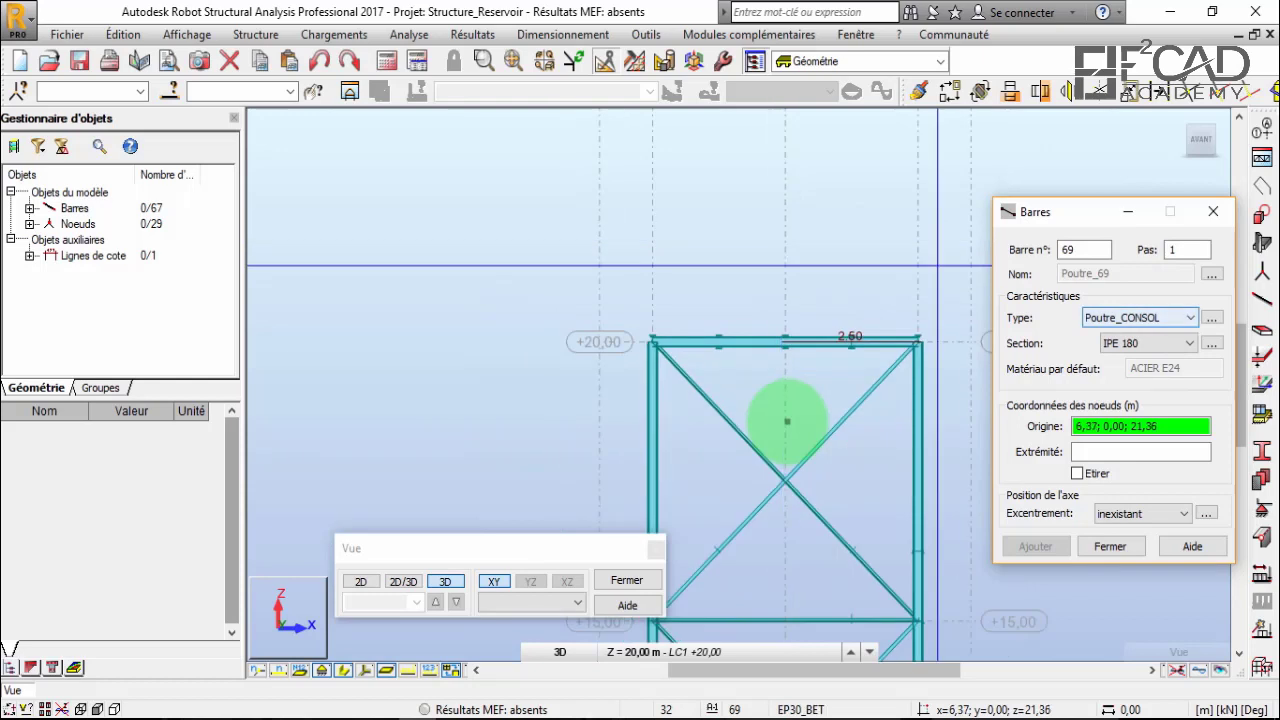
Choose Poutre_CONSOL as the new bar's type and IPE 180 as its section.
click(1190, 317)
key(Return)
key(Tab)
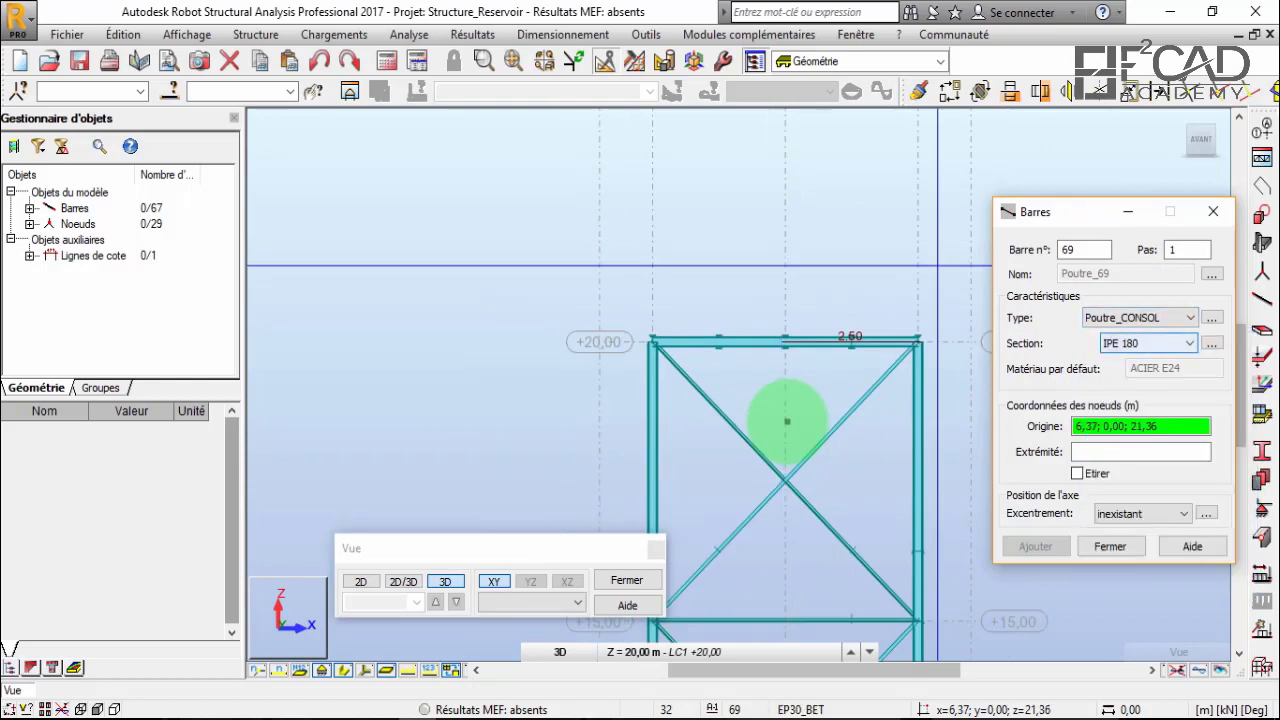
key(alt+Down)
key(Return)
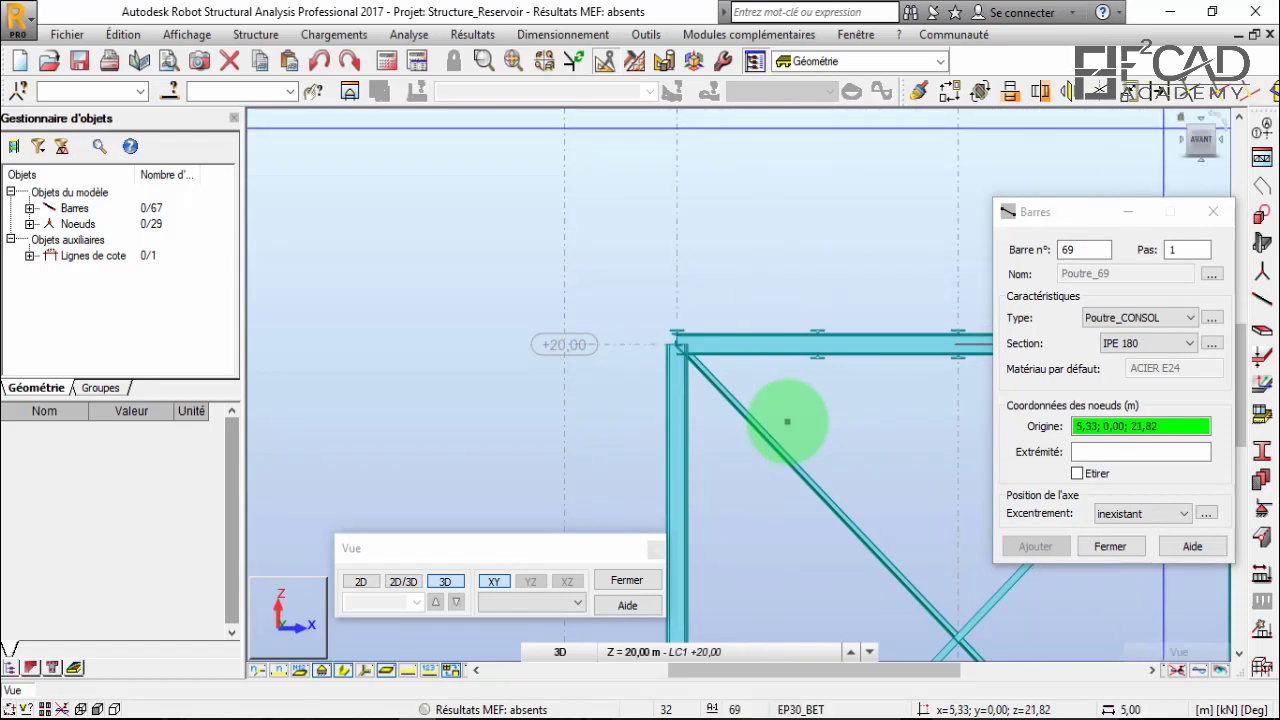
Draw a cantilever bar in the 3D view from node 1,00; 1,00; 20,00 to 0,00; 1,00; 20,00.
click(1180, 117)
scroll(690, 160, up, 5)
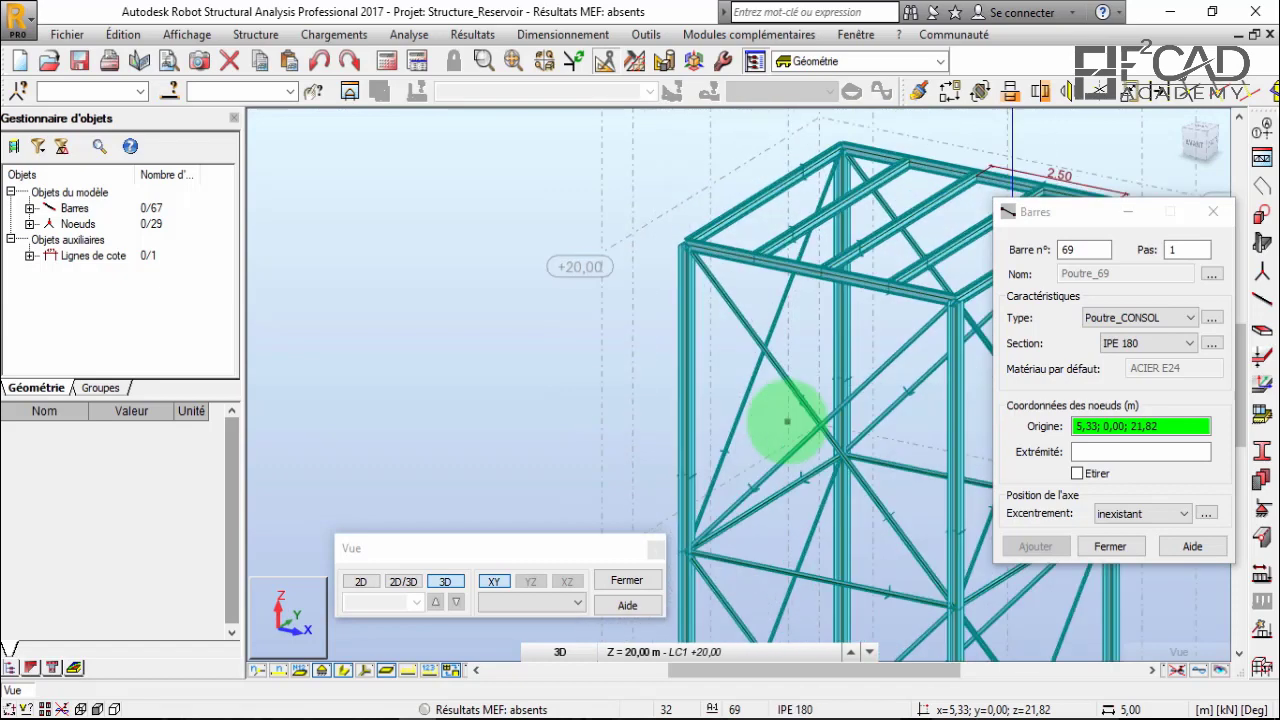
scroll(690, 290, up, 2)
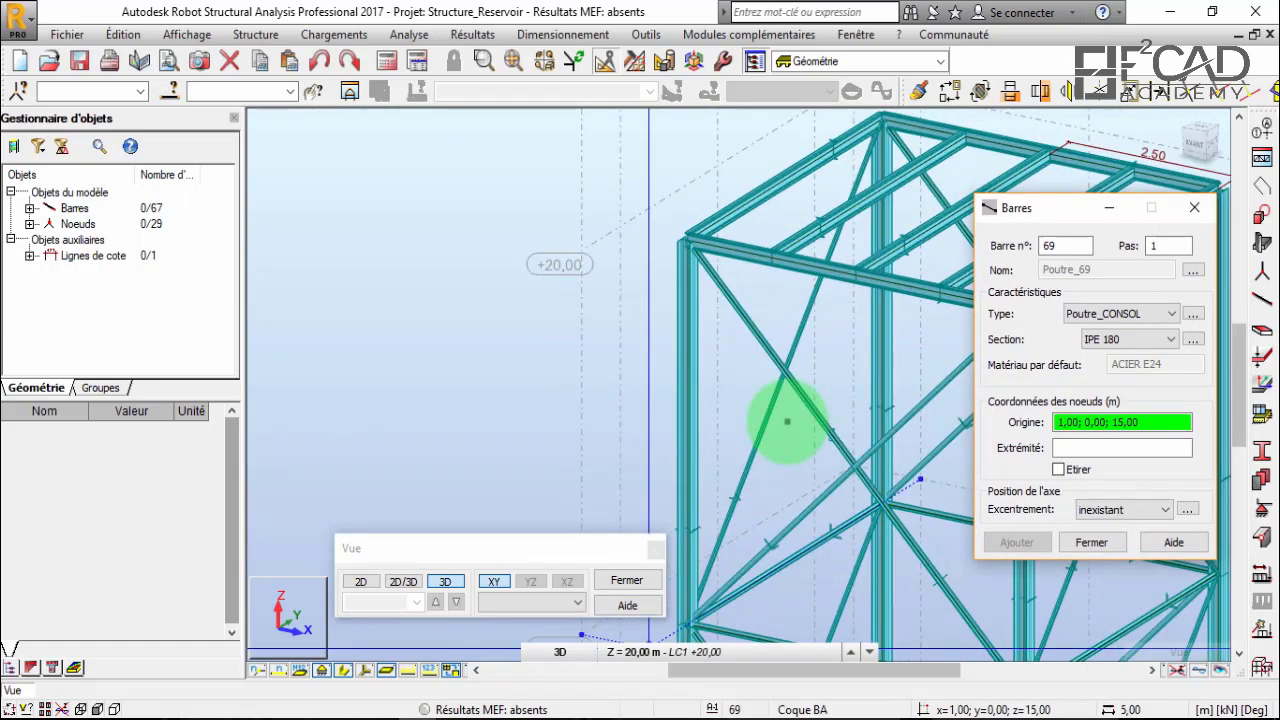
scroll(787, 421, up, 3)
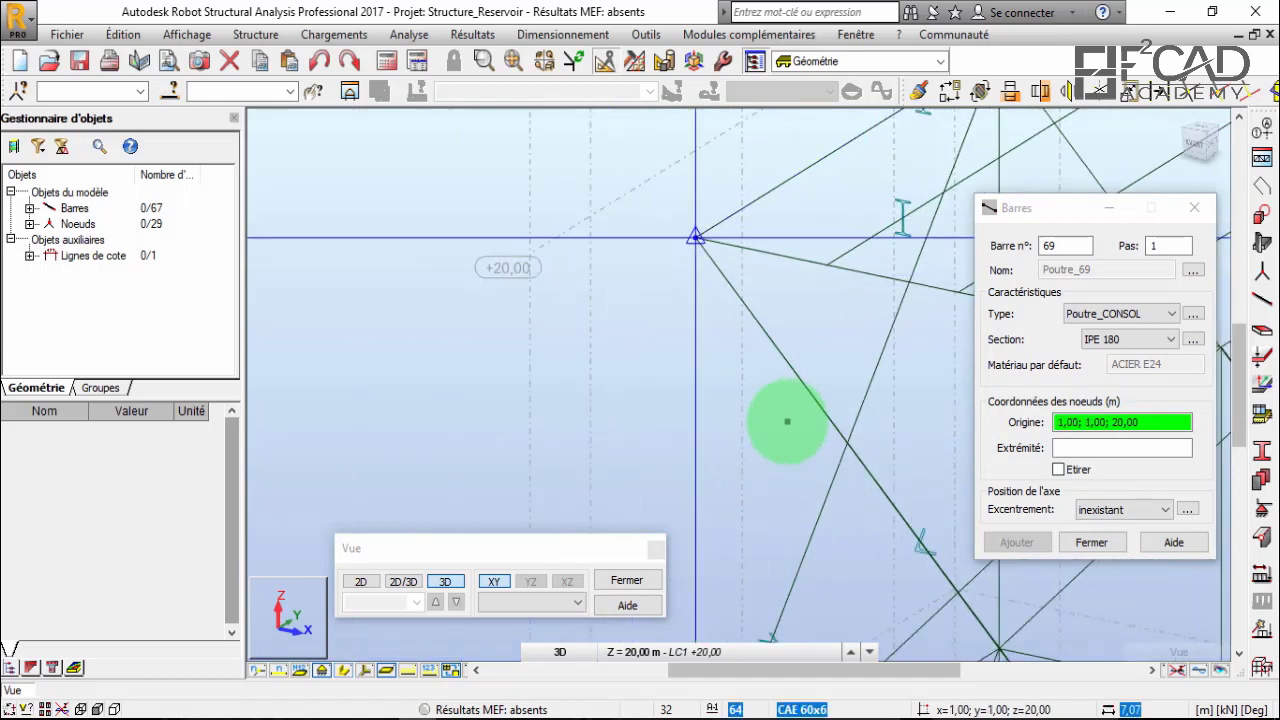
click(787, 421)
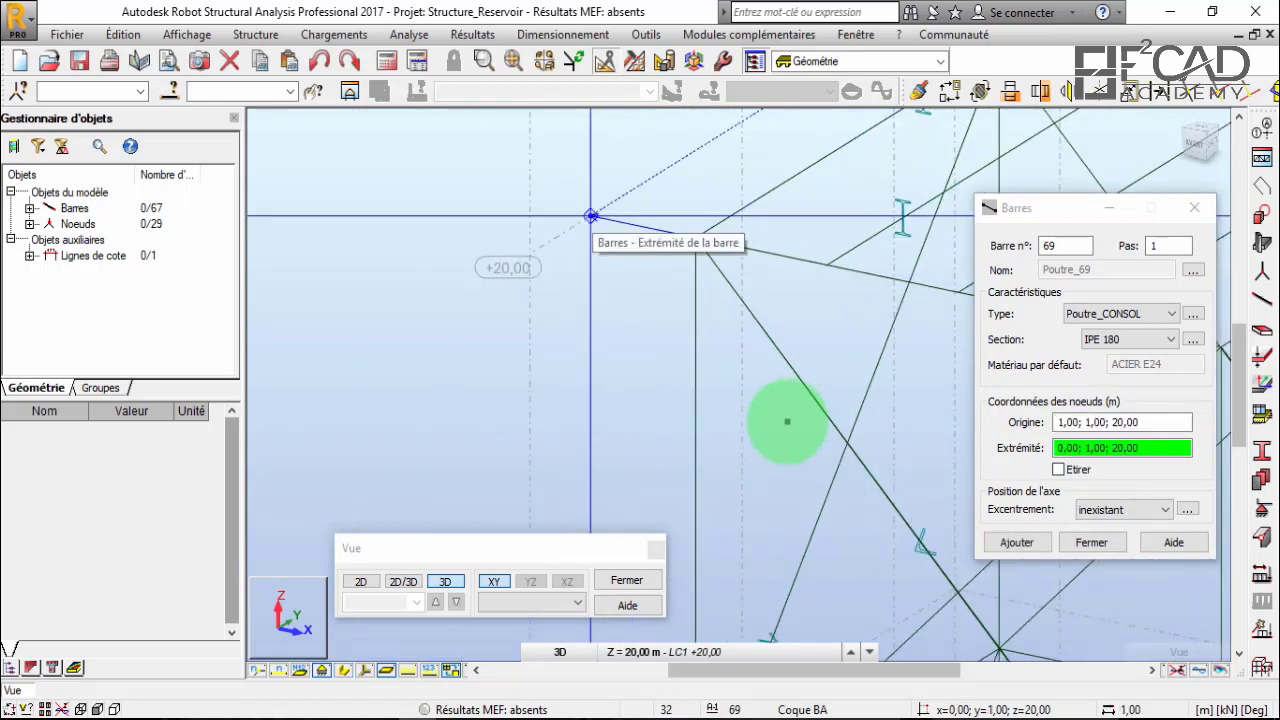
click(787, 421)
Draw two cantilever bars from the corner node 1,00; 6,00; 20,00, one to 0,00; 6,00; 20,00 and one to 1,00; 7,00; 20,00.
scroll(787, 421, down, 4)
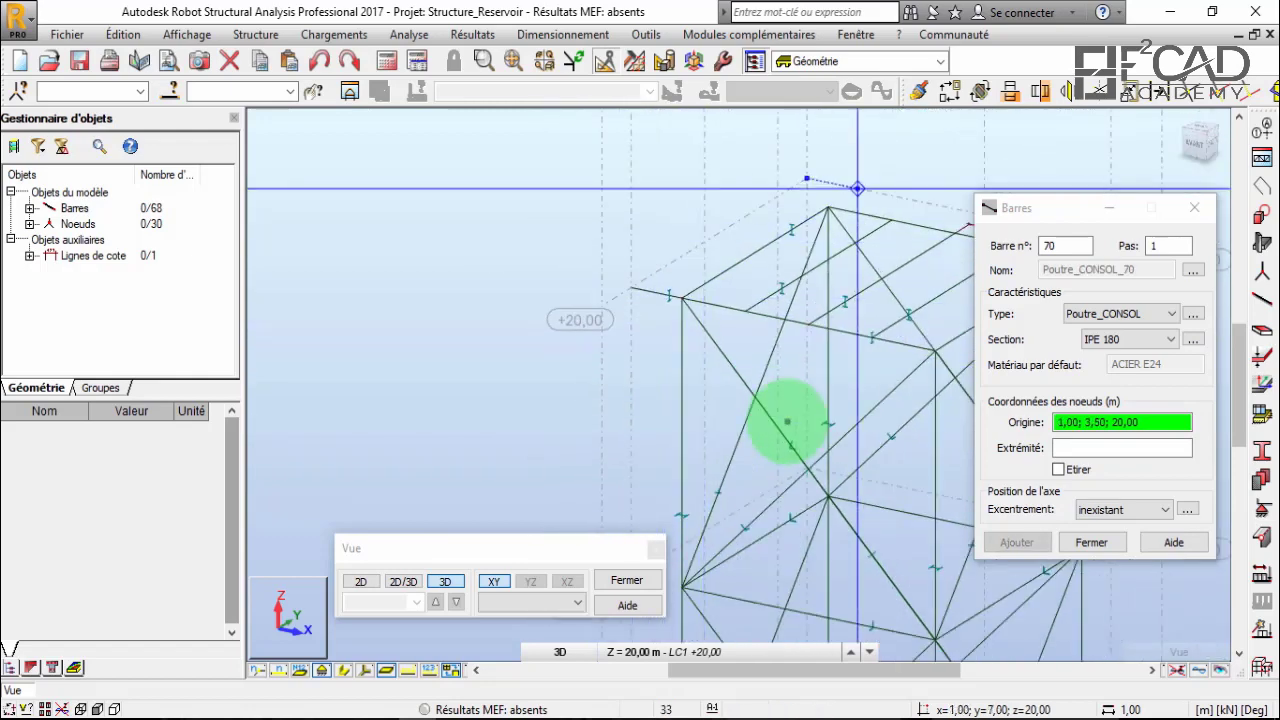
scroll(787, 421, up, 3)
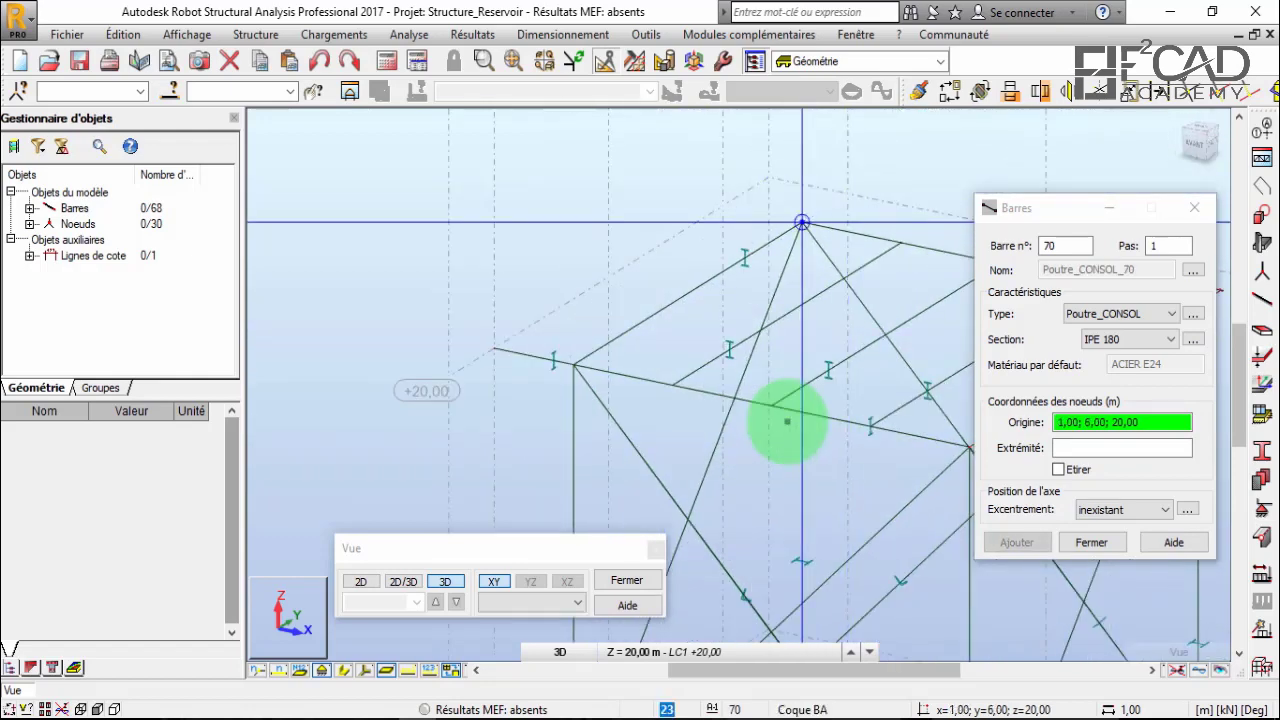
click(787, 421)
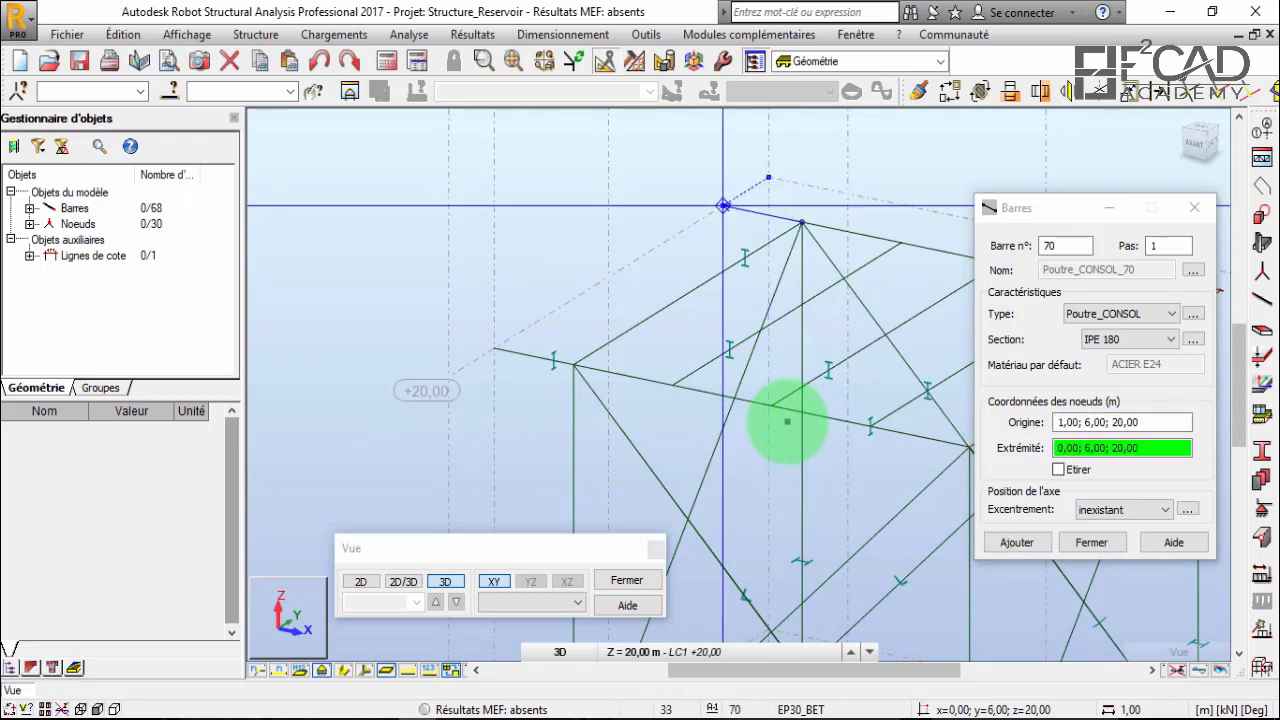
click(787, 421)
scroll(787, 421, up, 3)
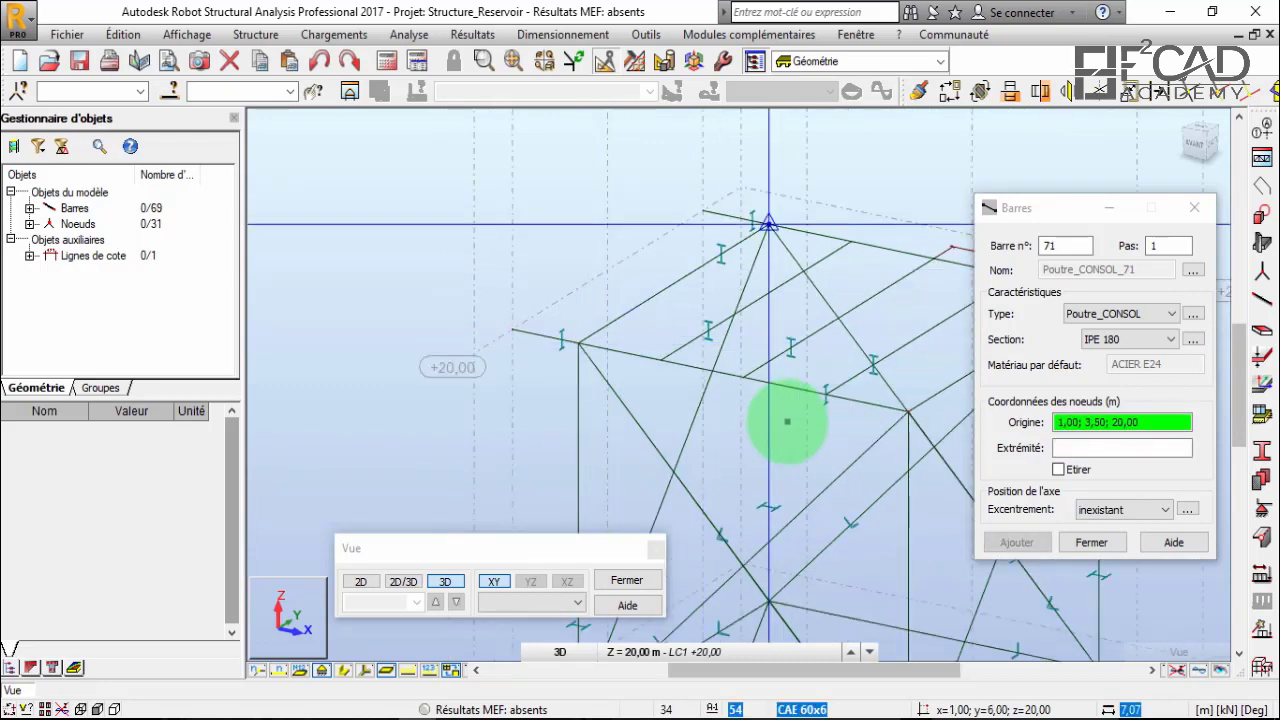
click(759, 224)
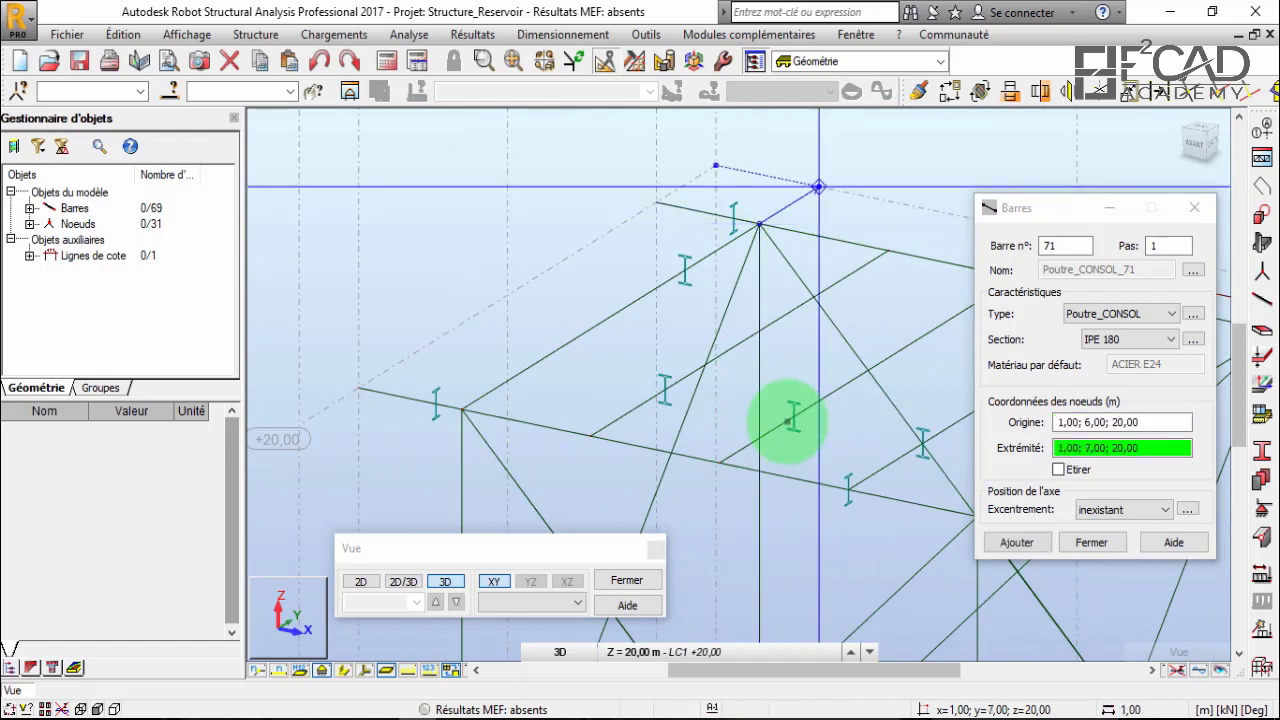
click(787, 421)
Draw cantilever bars from nodes 6,00; 6,00; 20,00 and 3,50; 6,00; 20,00 outward to the Y = 7,00 axis line.
scroll(787, 421, down, 4)
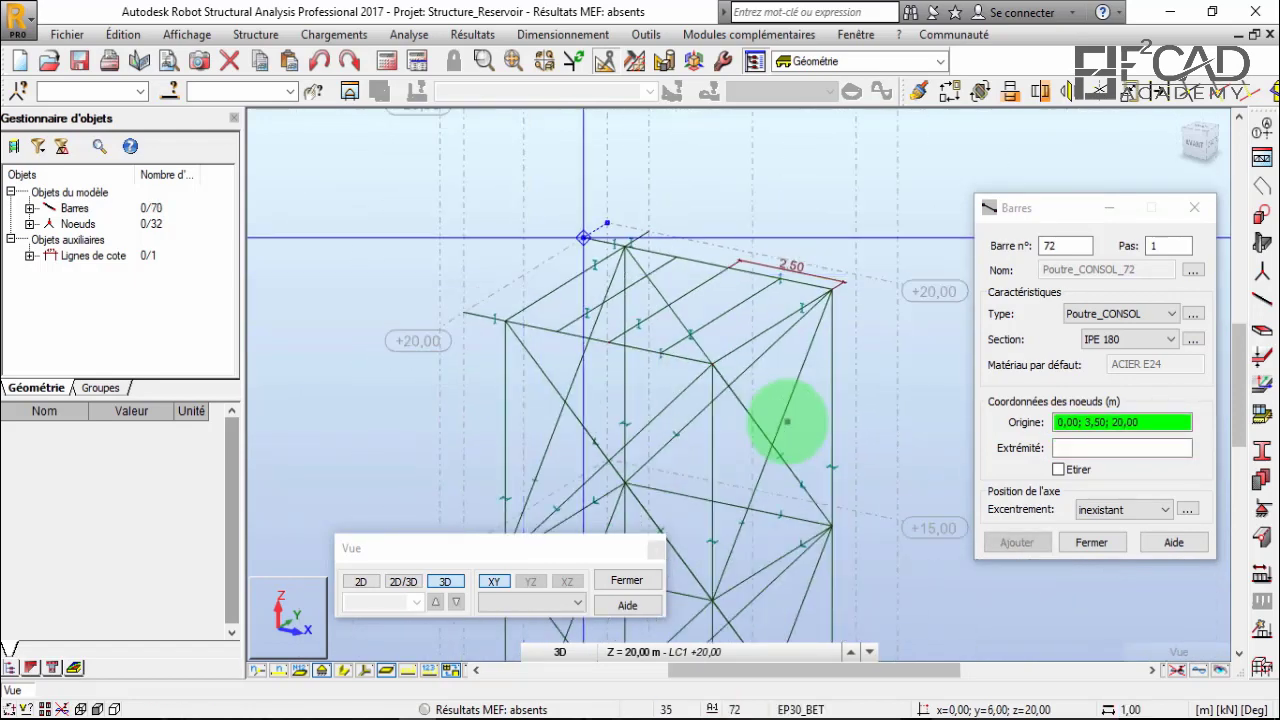
scroll(795, 293, up, 3)
click(866, 285)
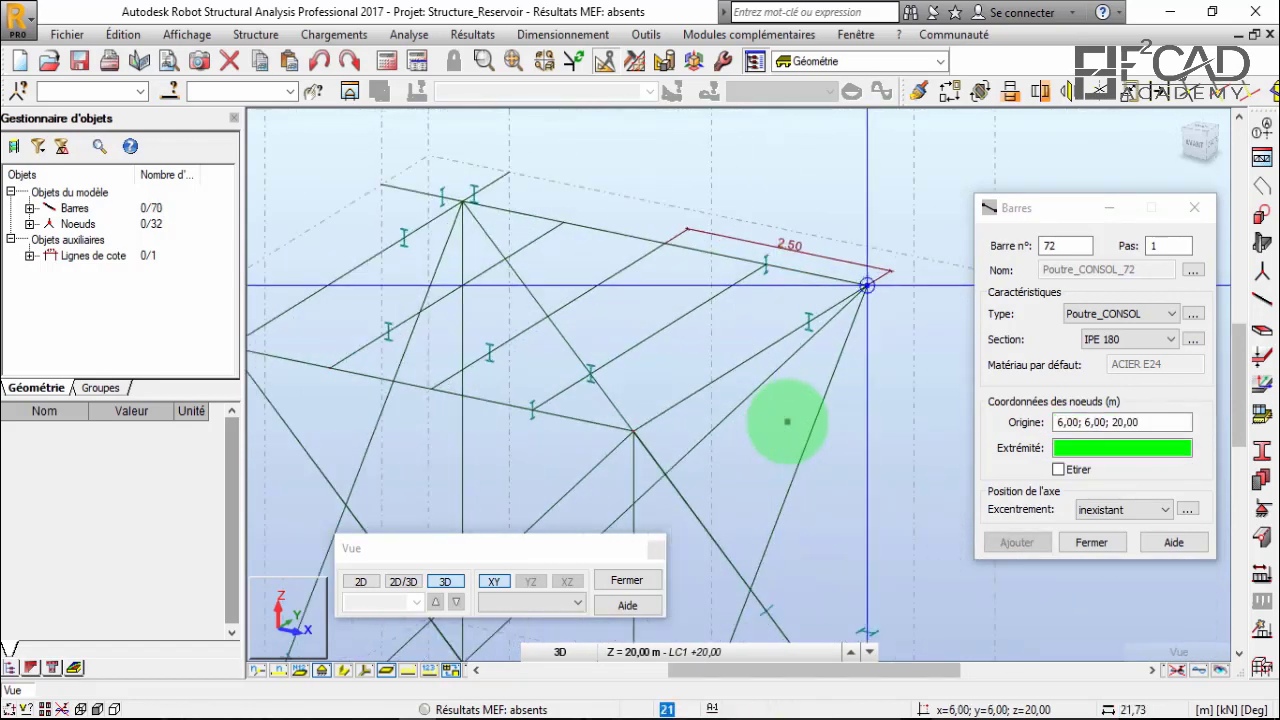
click(913, 257)
scroll(913, 257, down, 3)
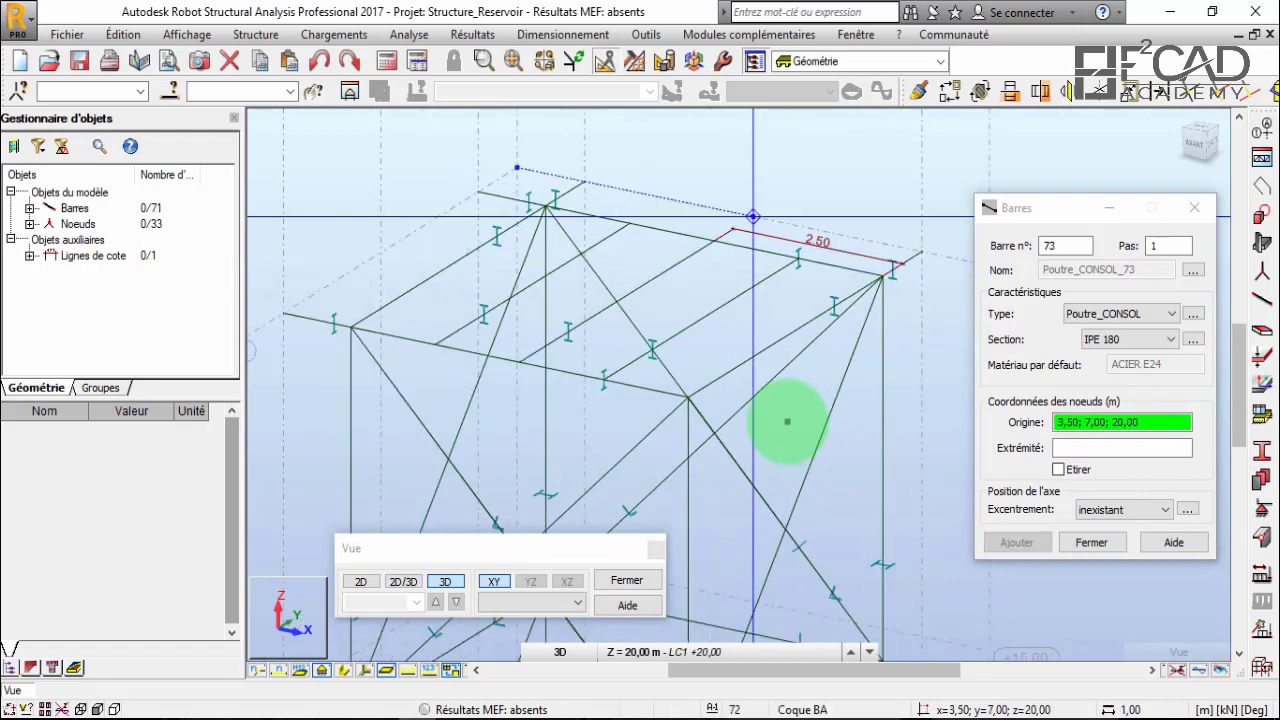
scroll(787, 421, up, 3)
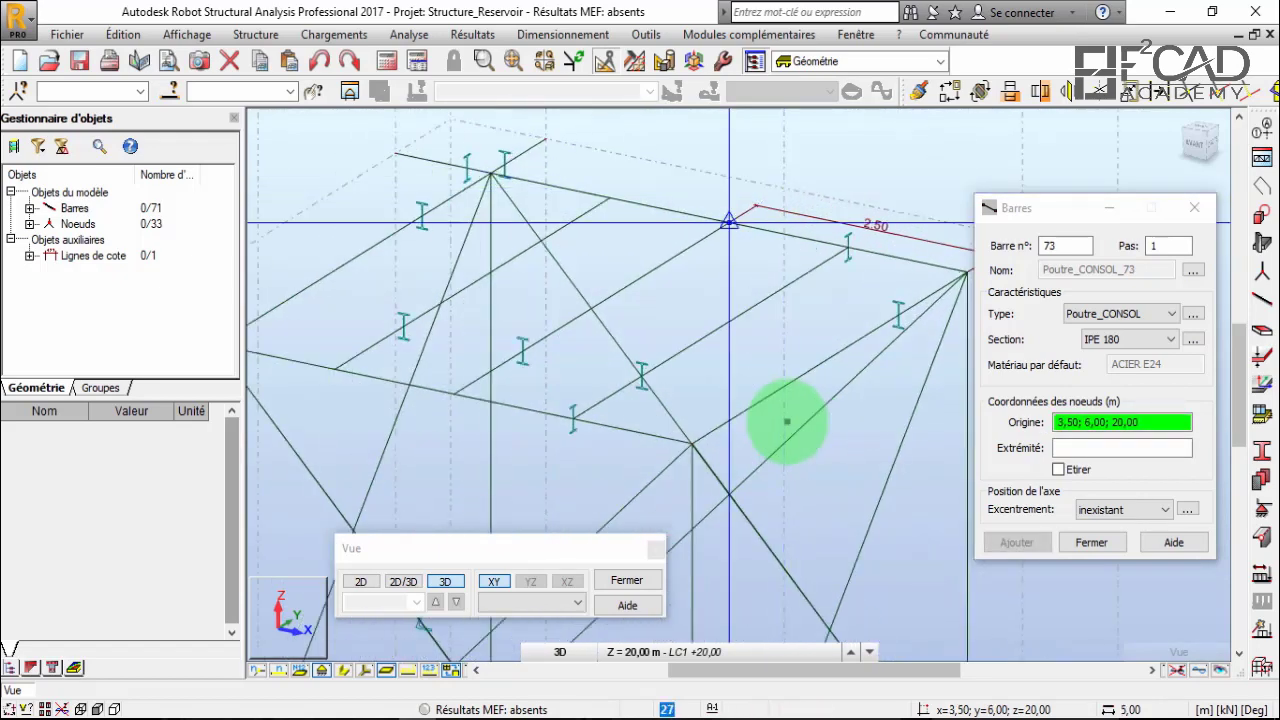
click(787, 421)
click(787, 421)
Draw a cantilever bar on the opposite side of the tower from node 6,00; 1,00; 20,00 to 7,00; 1,00; 20,00.
scroll(787, 421, down, 3)
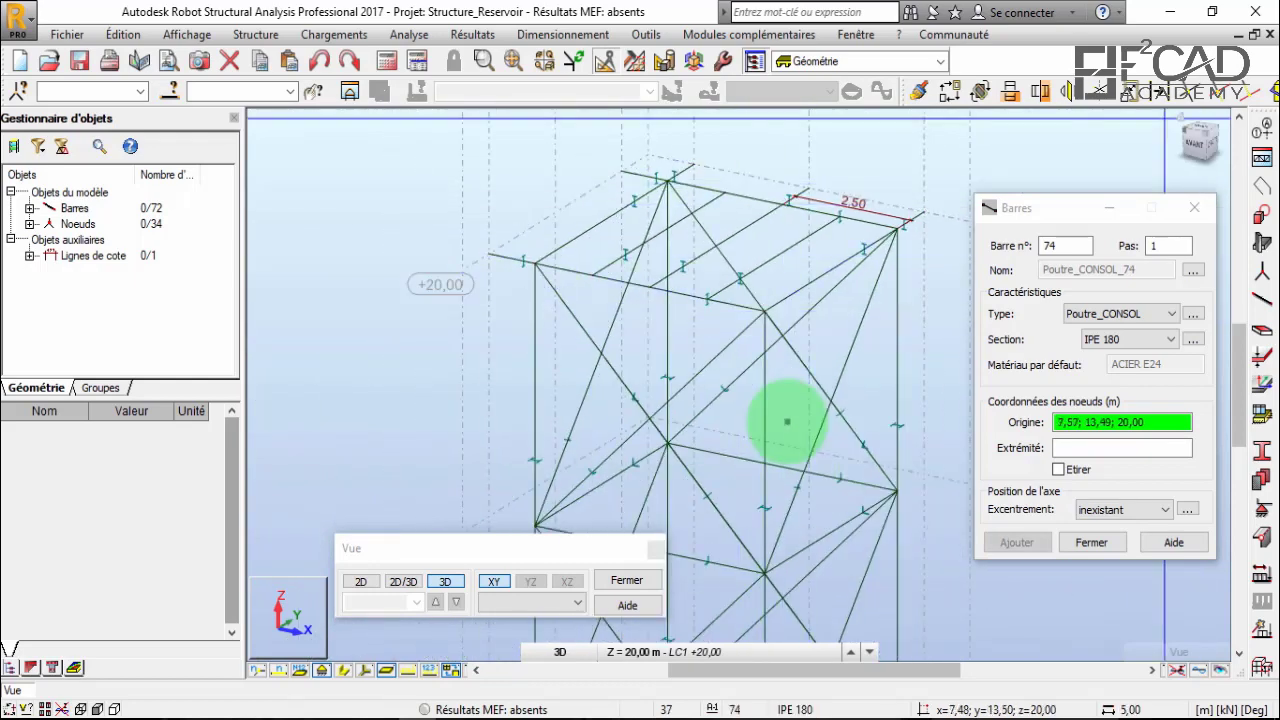
scroll(787, 421, down, 3)
shift+middle_drag(787, 421, 787, 421)
scroll(787, 421, up, 4)
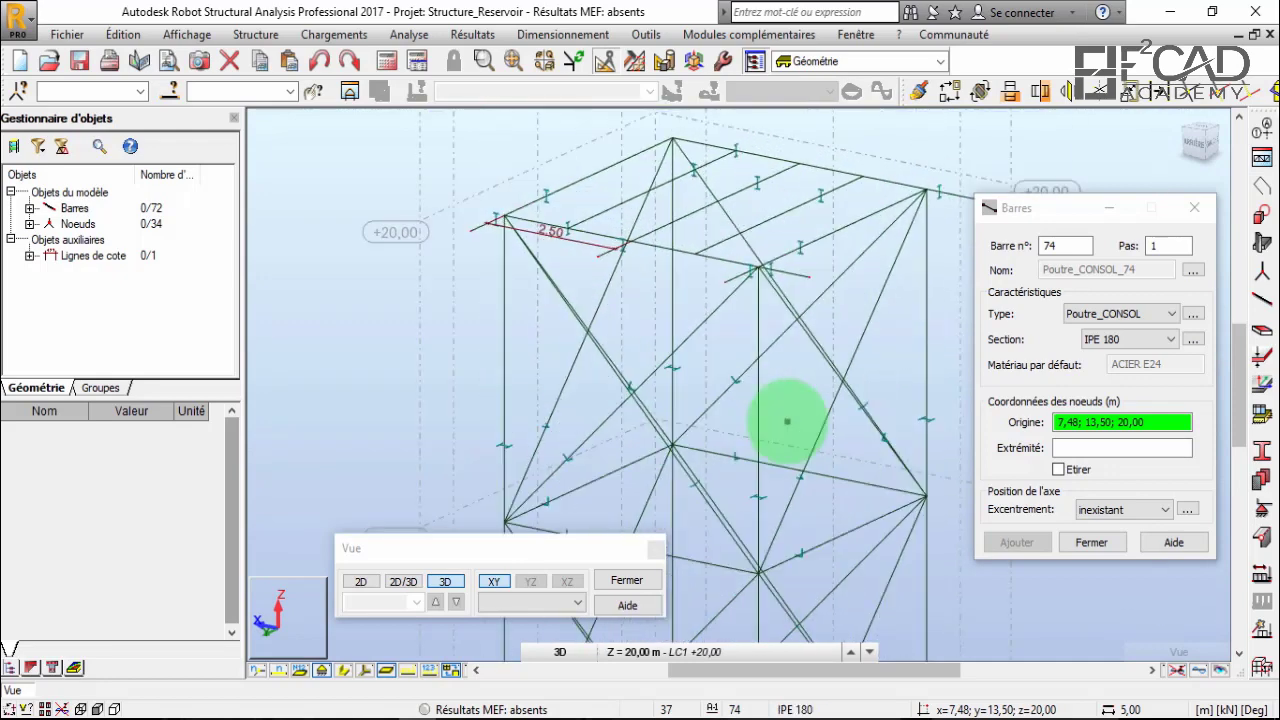
scroll(787, 421, down, 1)
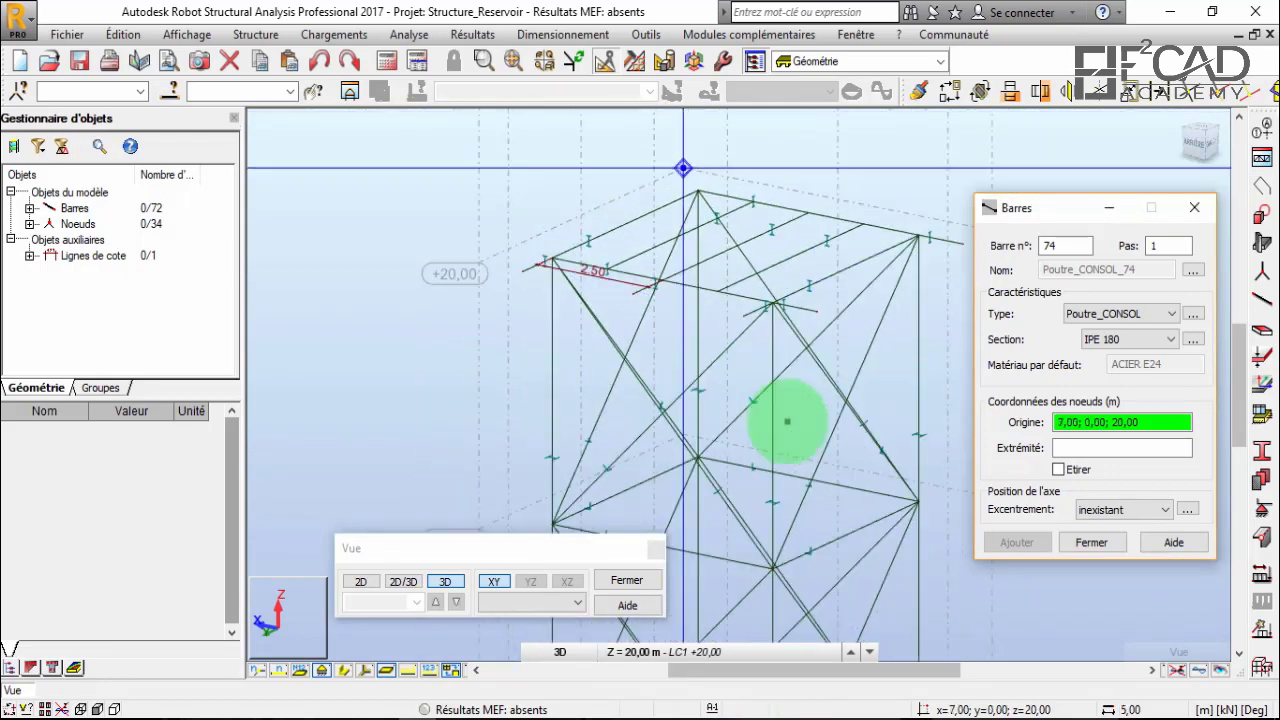
scroll(787, 421, up, 3)
click(719, 231)
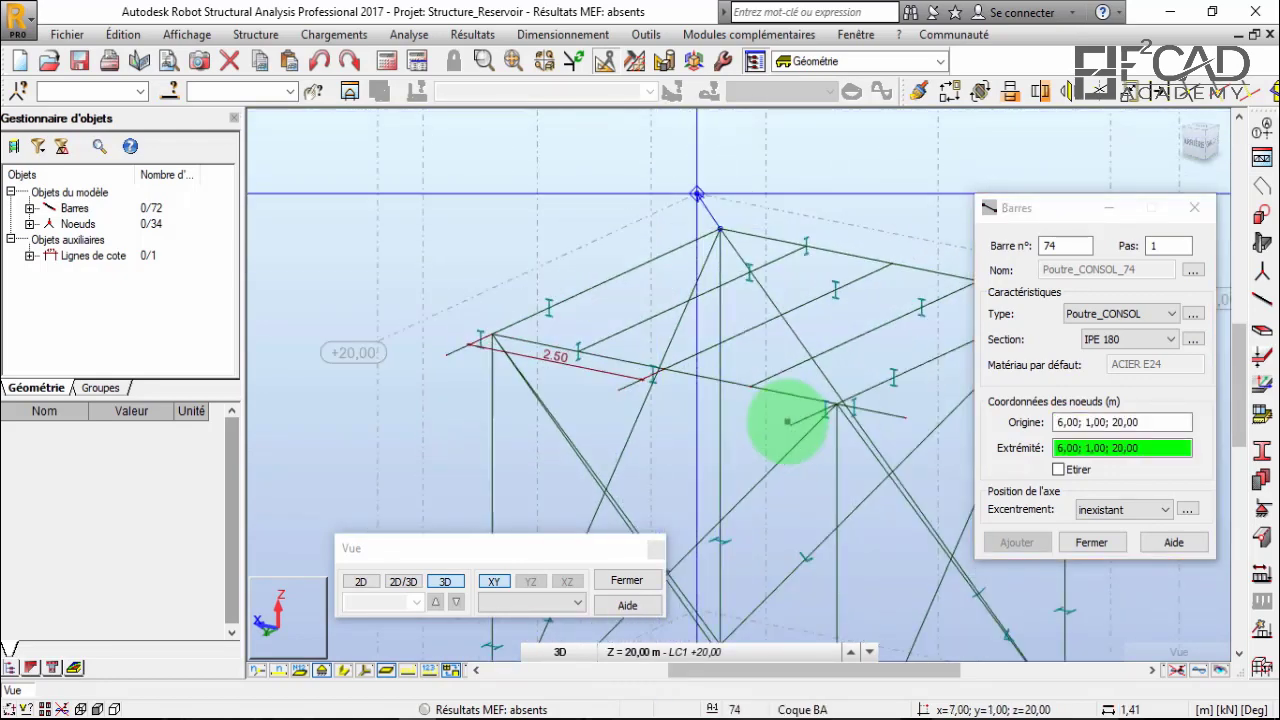
click(787, 421)
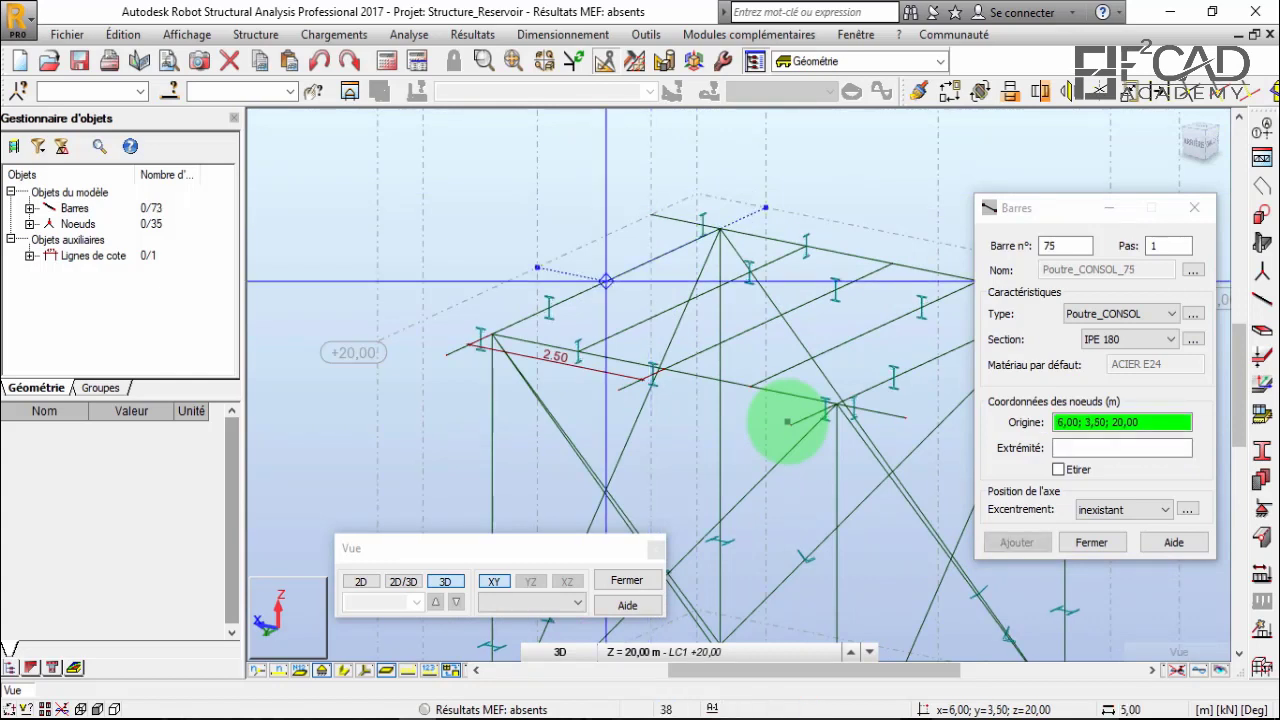
Draw cantilever bars from points 6,00; 3,50; 20,00 and 6,00; 6,00; 20,00 outward to the X = 7,00 axis line.
click(605, 280)
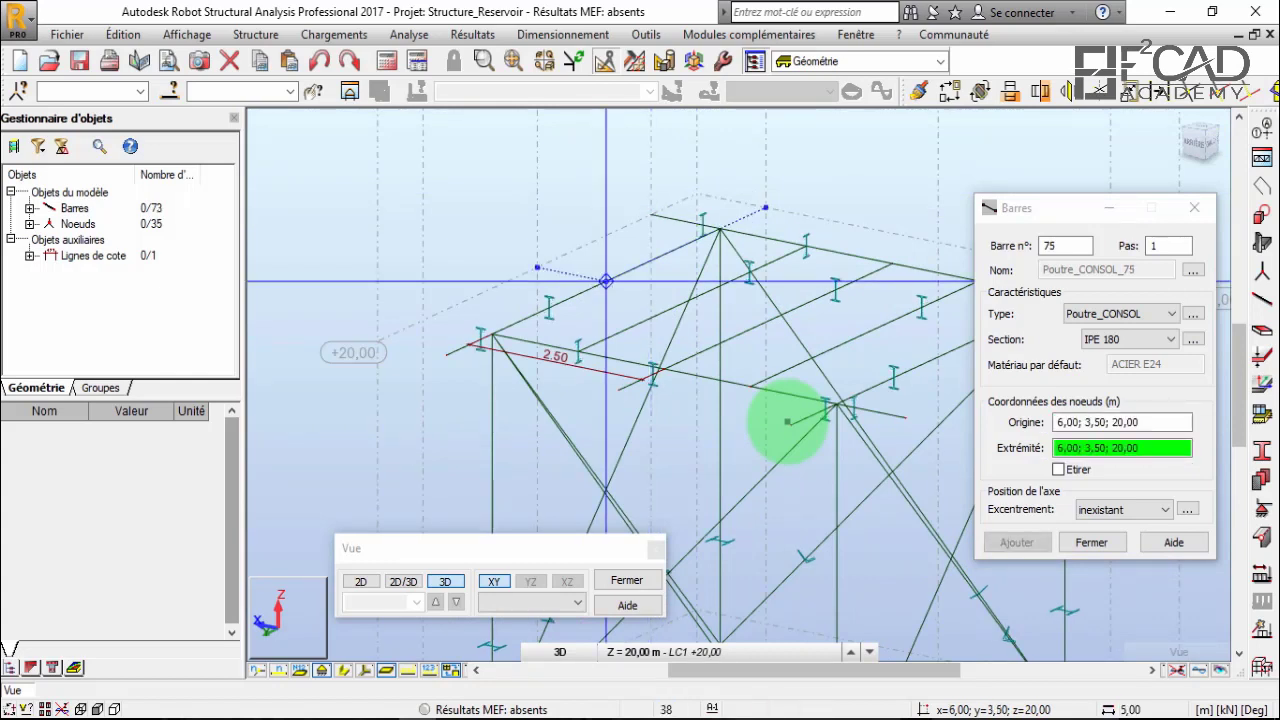
click(491, 333)
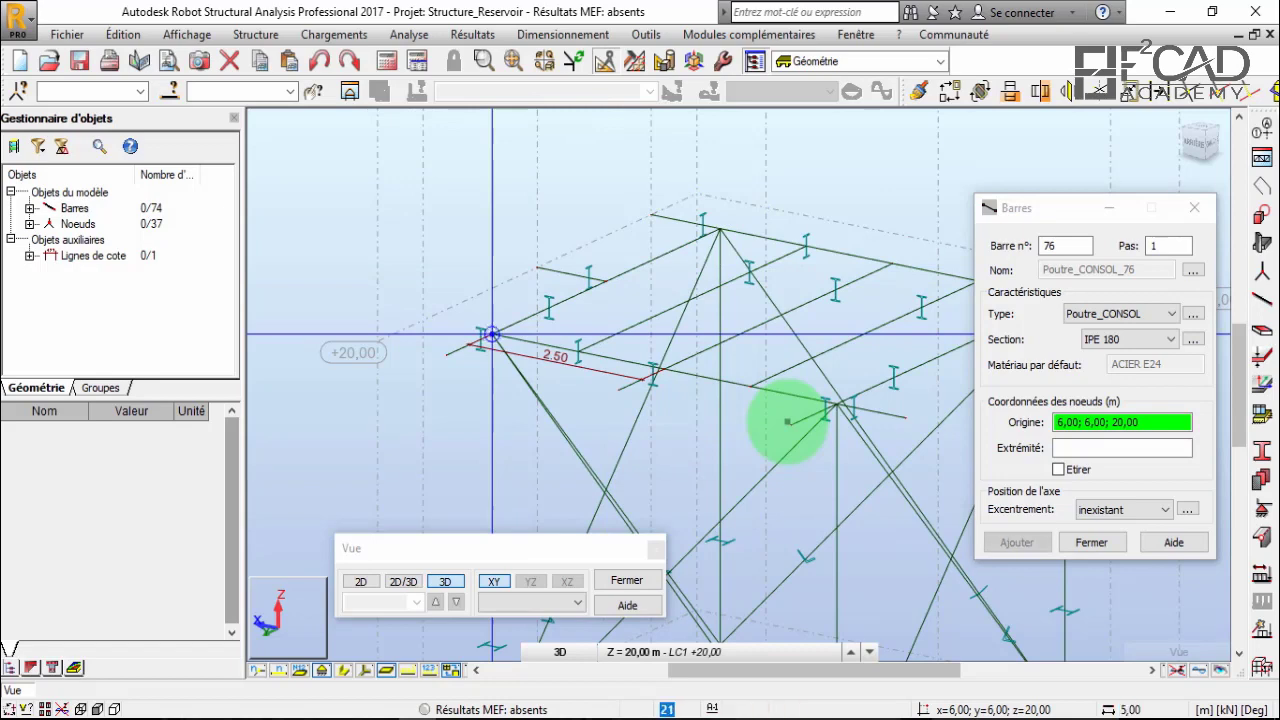
click(787, 421)
click(787, 421)
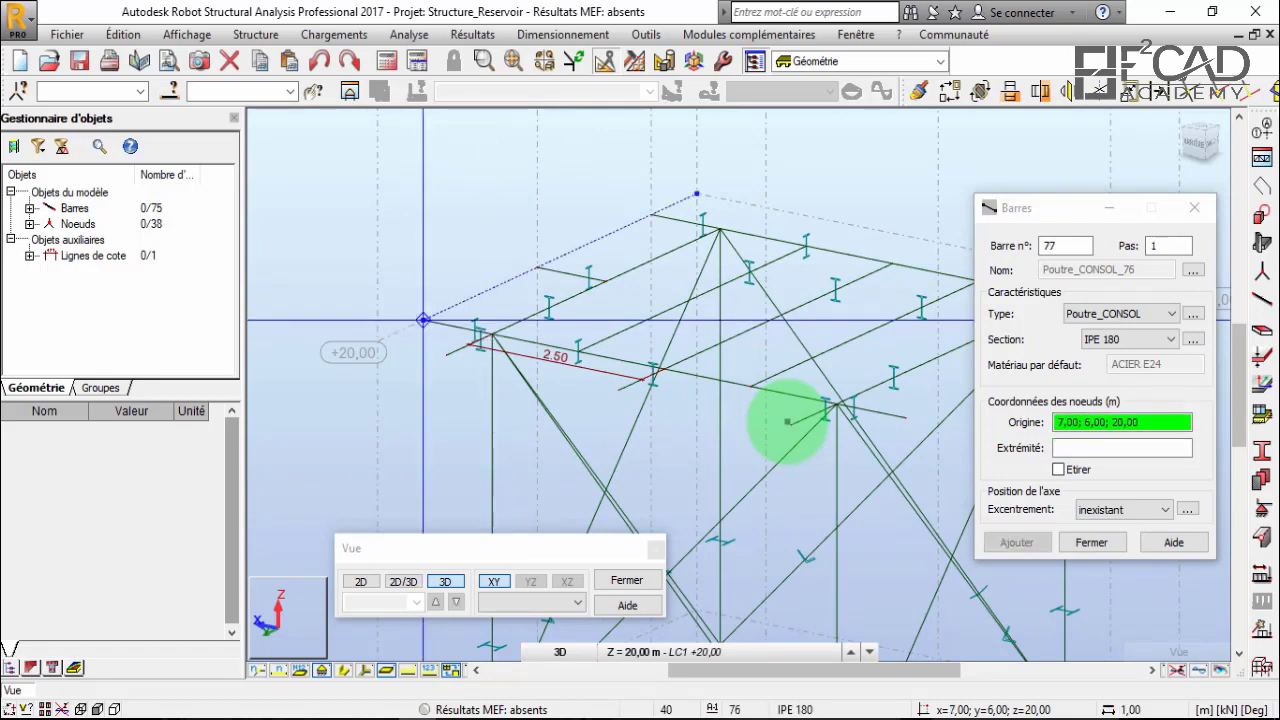
Draw a cantilever bar from node 3,50; 1,00; 20,00 outward to 3,50; 0,00; 20,00.
scroll(787, 421, down, 3)
scroll(787, 421, down, 1)
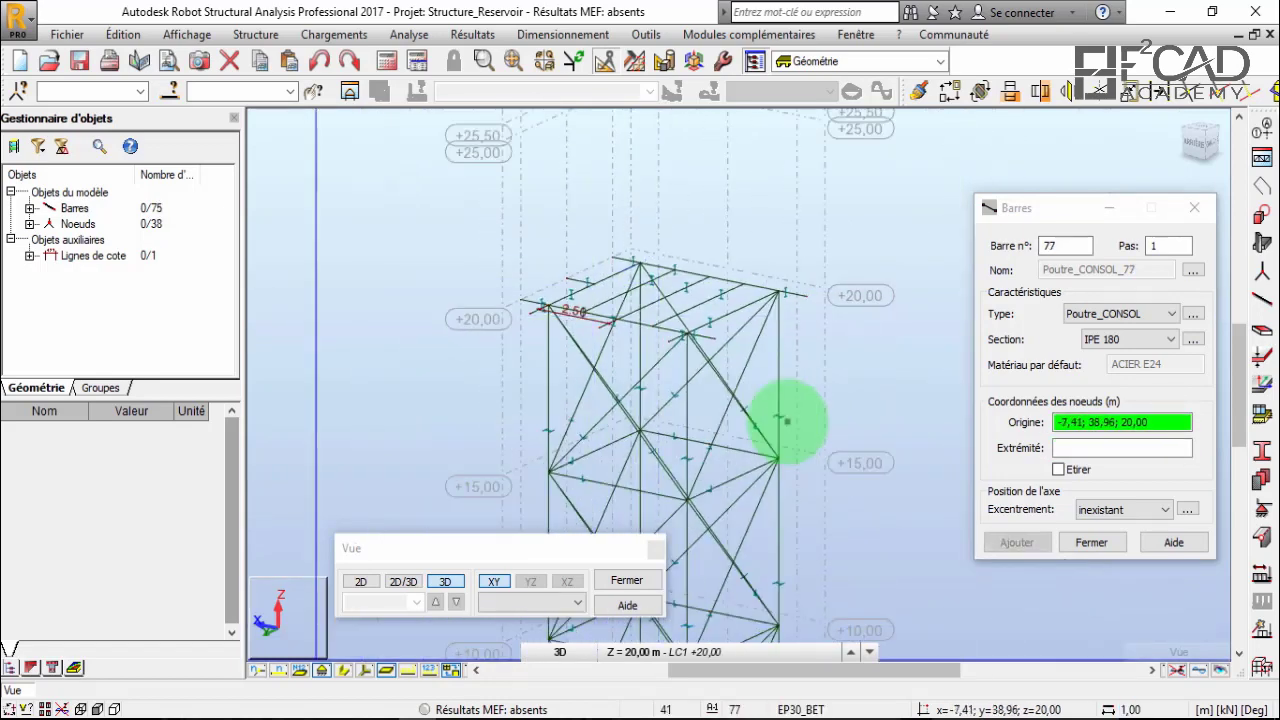
scroll(787, 421, up, 4)
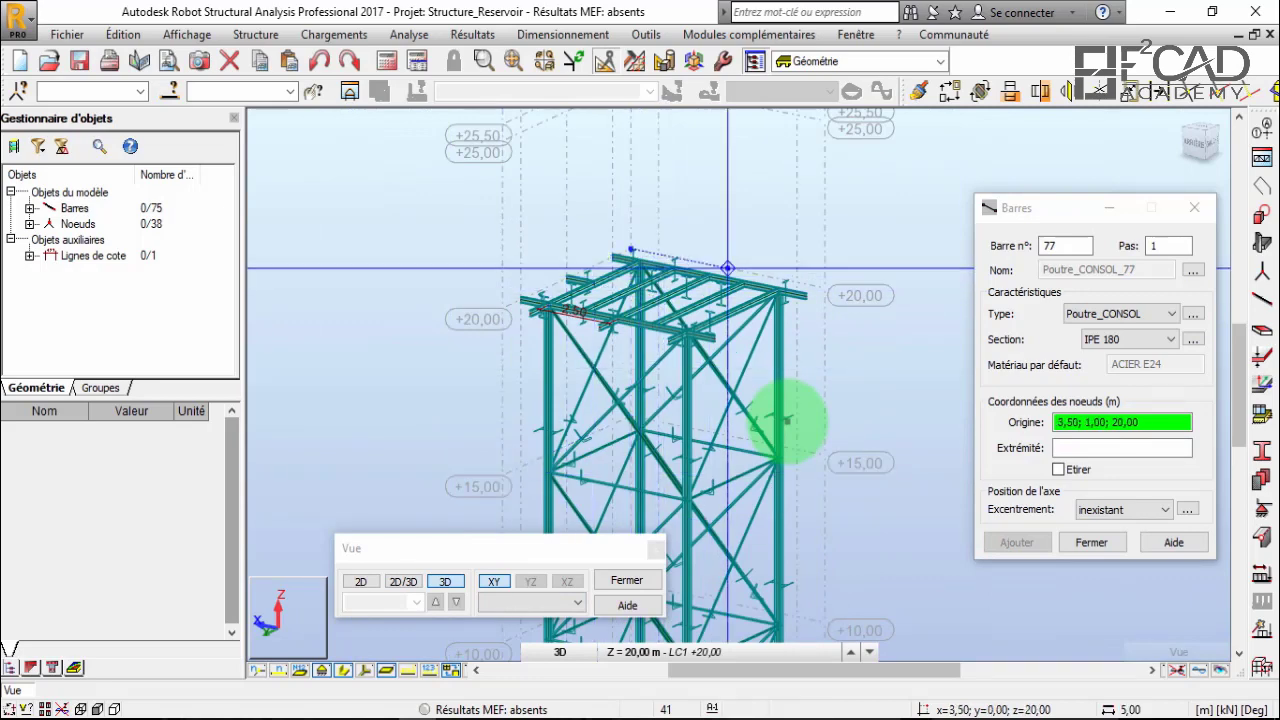
scroll(787, 421, up, 1)
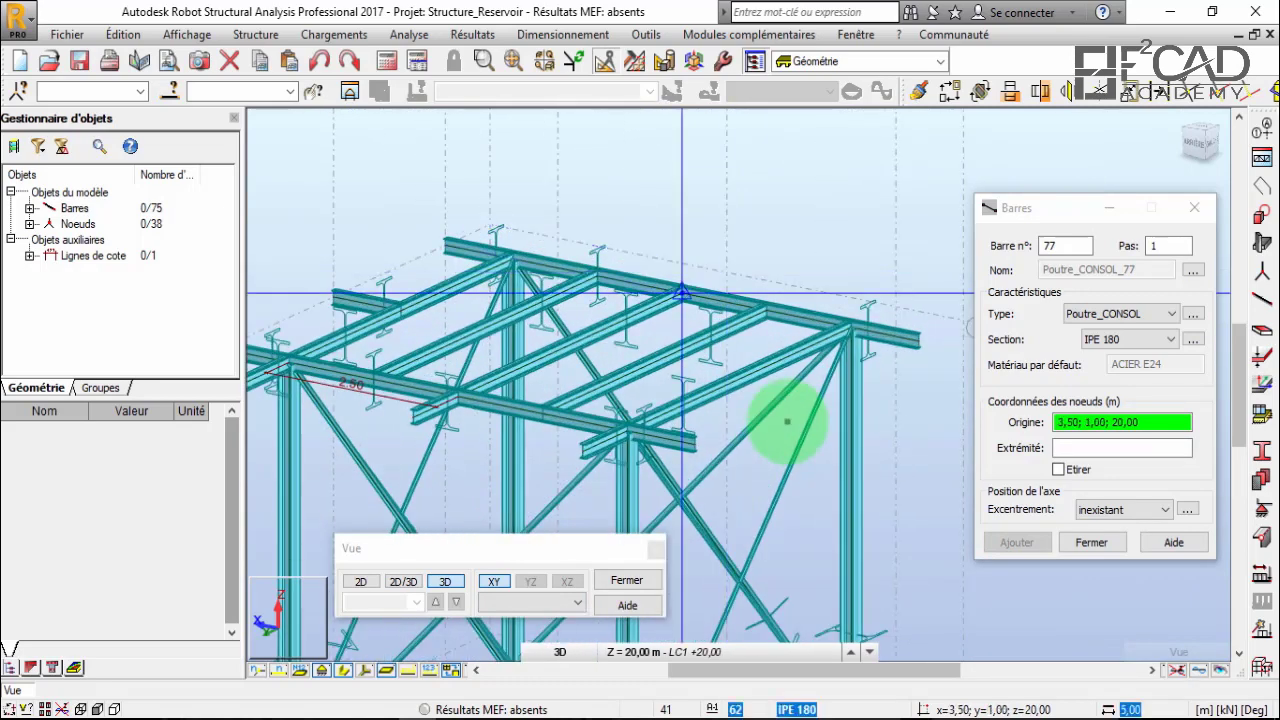
click(787, 421)
click(787, 421)
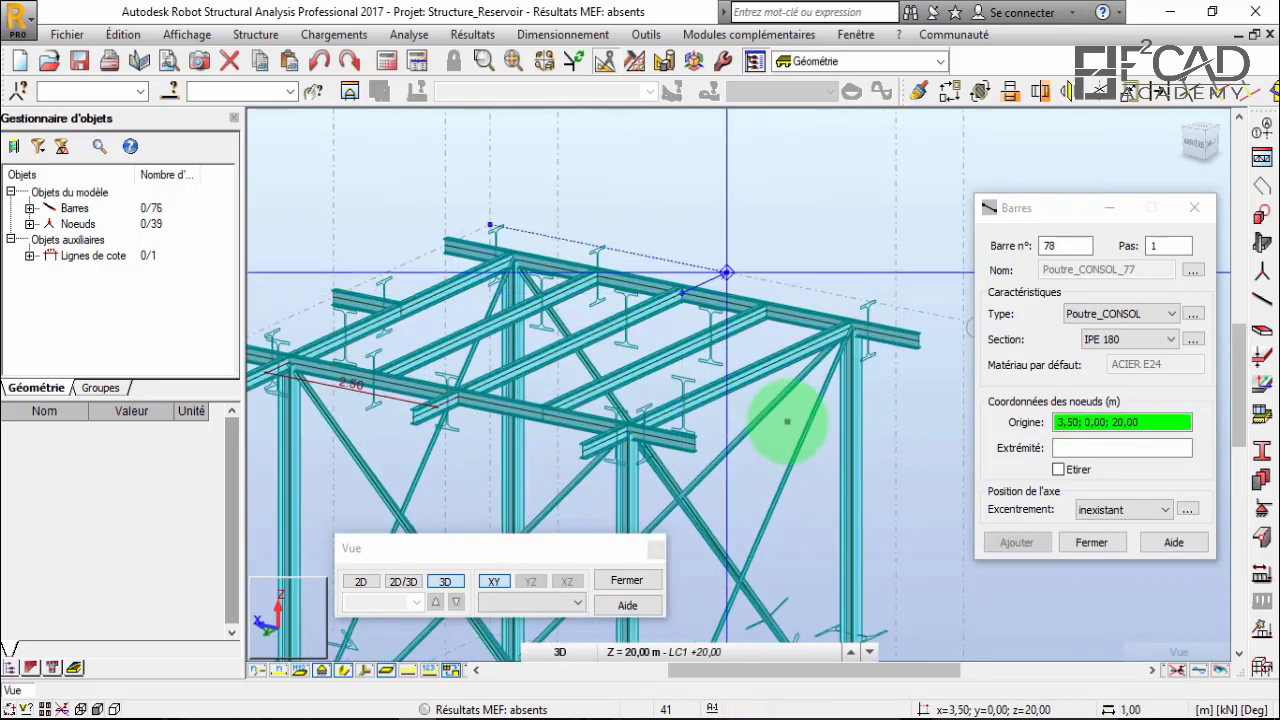
Draw cantilever bars from corner nodes 1,00; 1,00; 20,00 and 6,00; 1,00; 20,00 outward to the Y = 0,00 axis line, ending bar input.
click(787, 421)
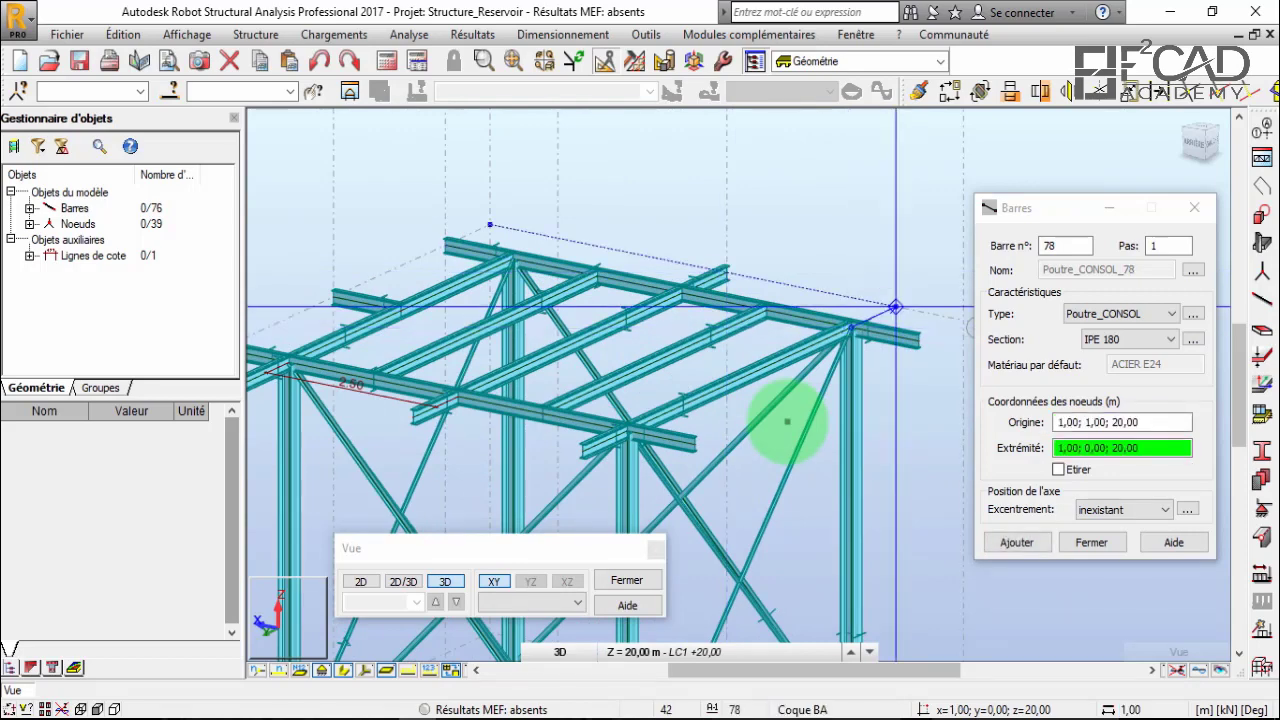
click(787, 421)
click(787, 421)
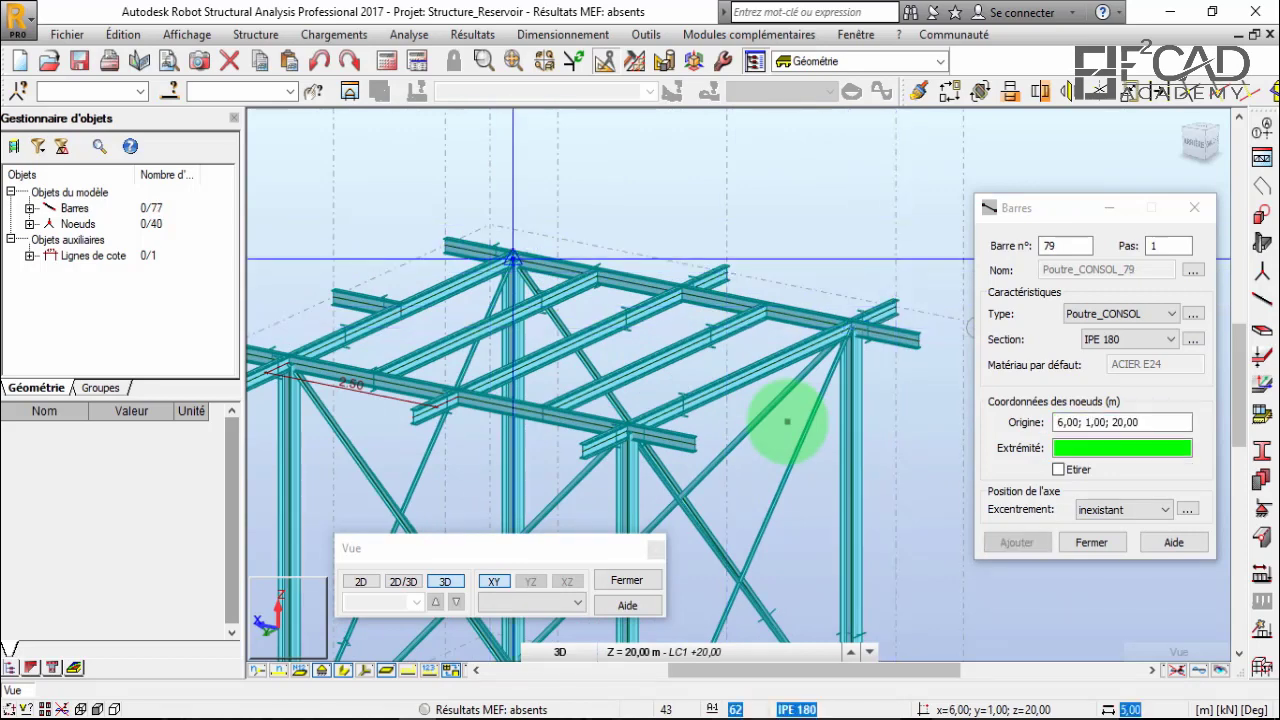
click(787, 421)
scroll(787, 421, down, 5)
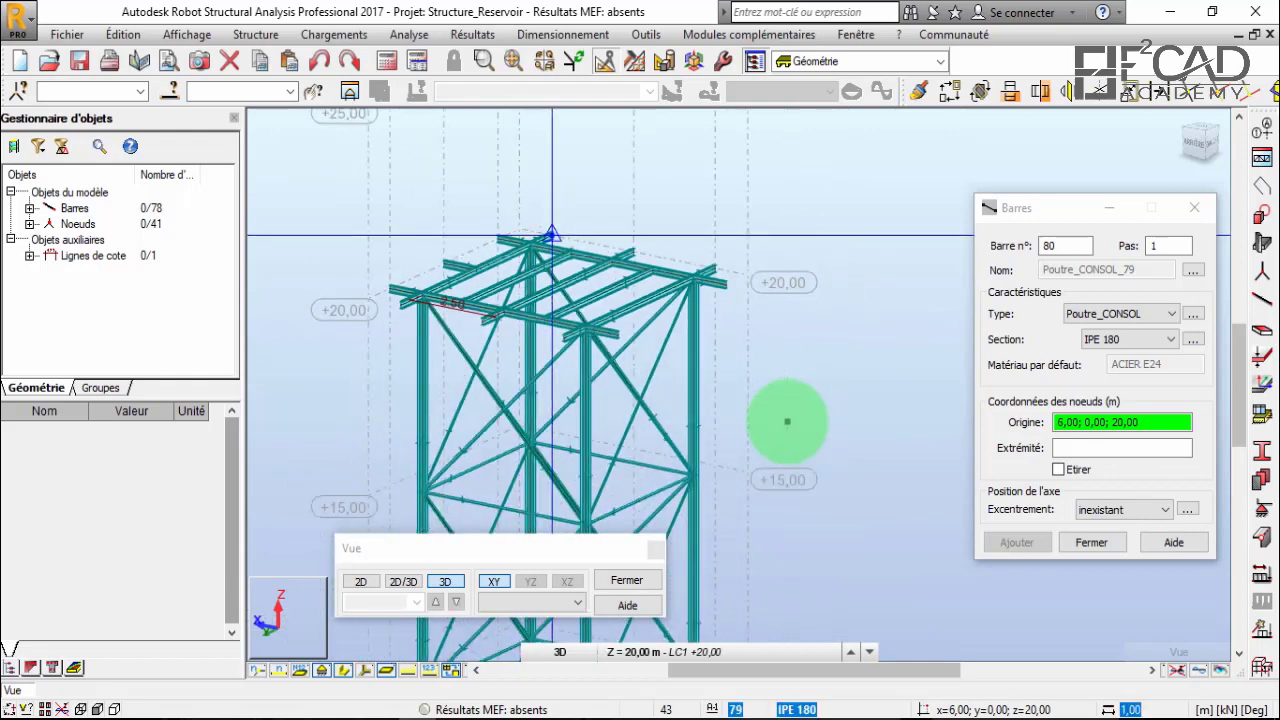
key(Escape)
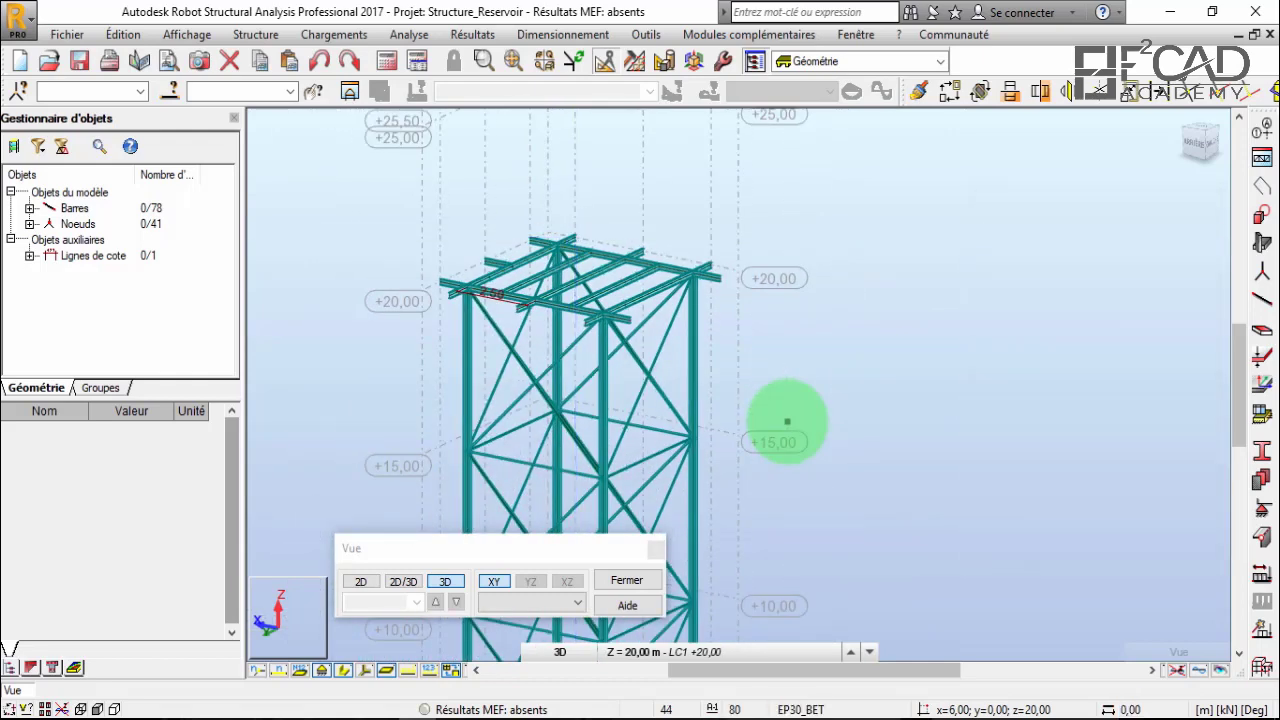
Copy the cantilever bar ending at 7,00; 3,50; 20,00 to the opposite platform edge with translation vector -6,00; 0,00; 0,00.
right_click(563, 197)
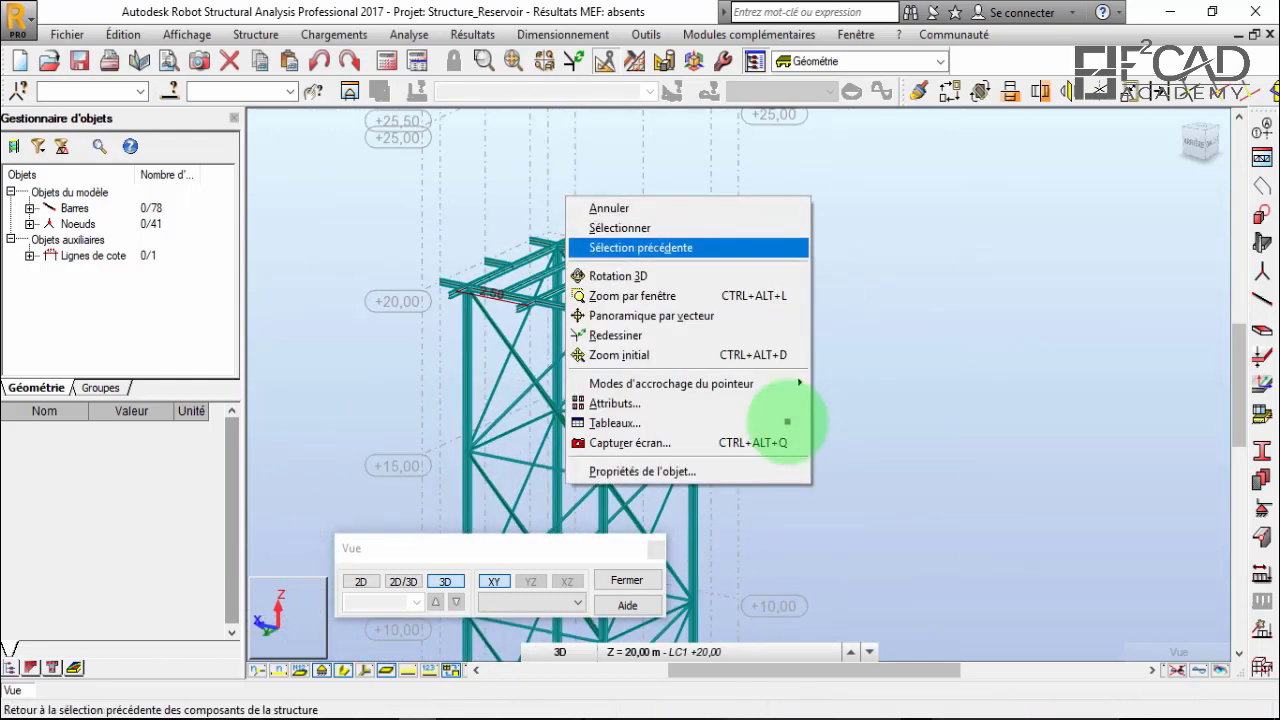
click(620, 277)
drag(620, 290, 680, 350)
scroll(787, 421, up, 6)
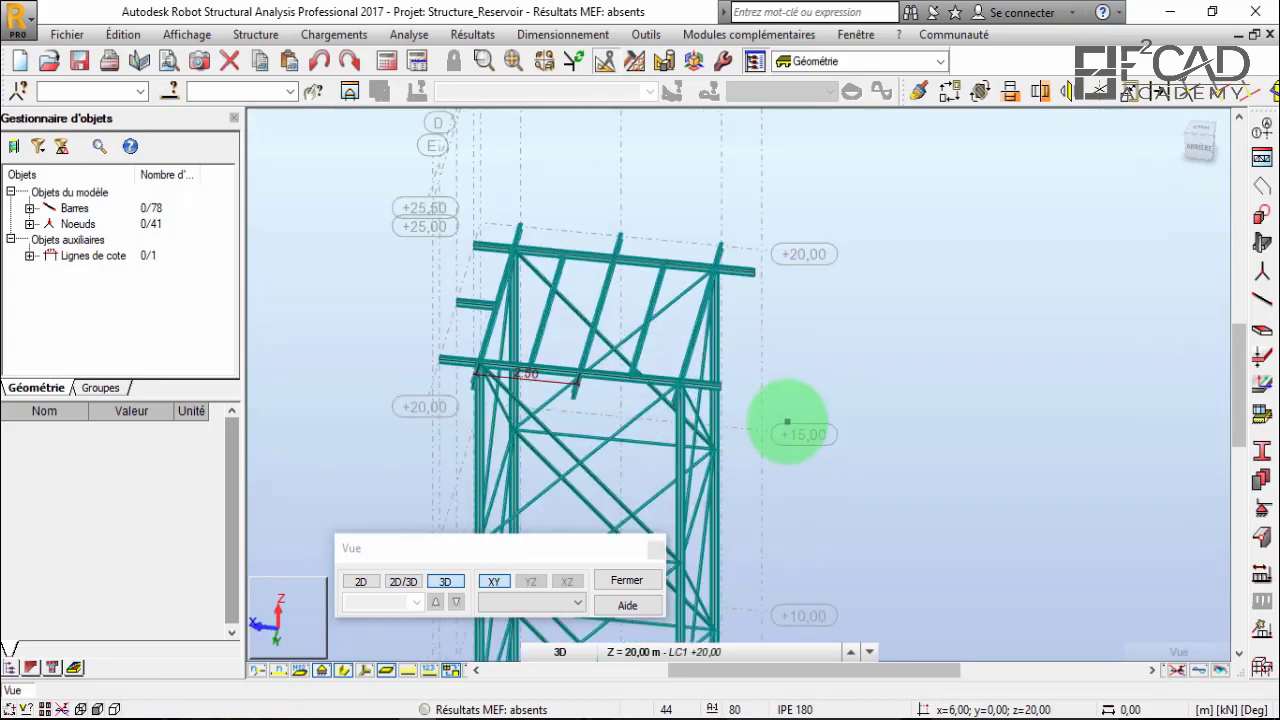
mouse_move(787, 421)
mouse_down()
mouse_move(757, 432)
mouse_move(722, 410)
mouse_up()
scroll(787, 421, down, 3)
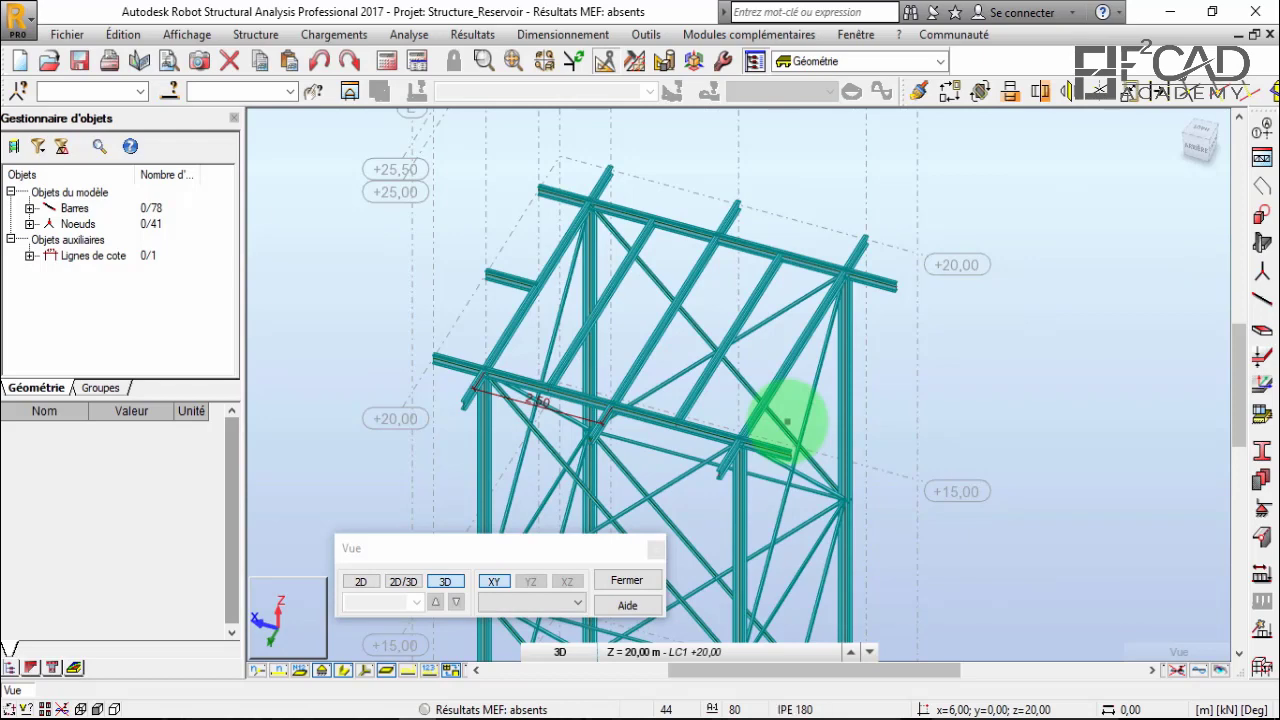
shift+middle_drag(787, 421, 787, 421)
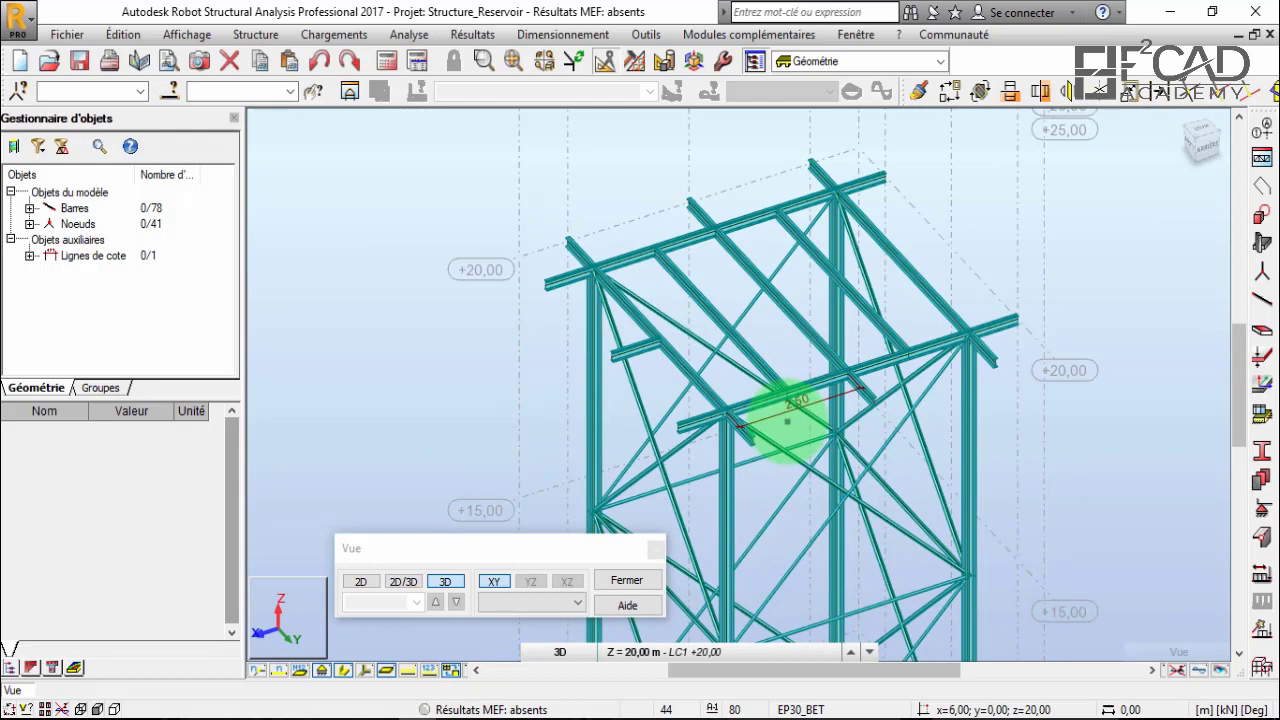
click(636, 346)
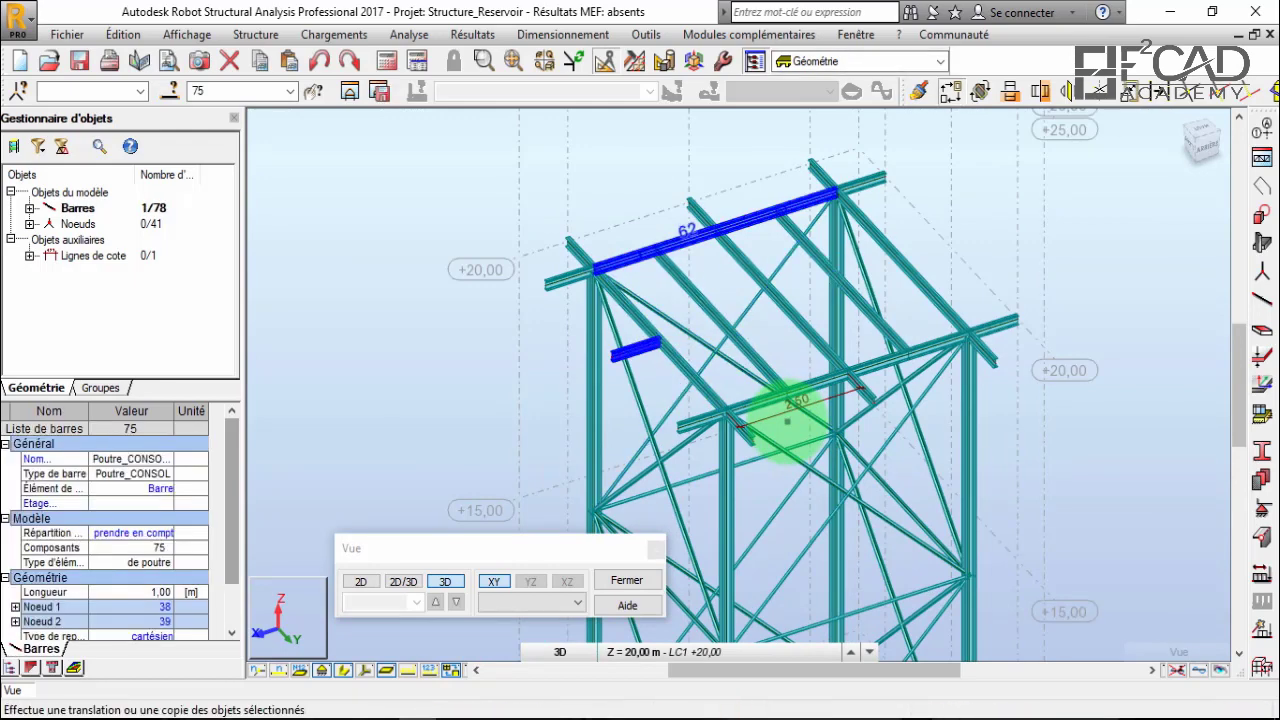
click(950, 91)
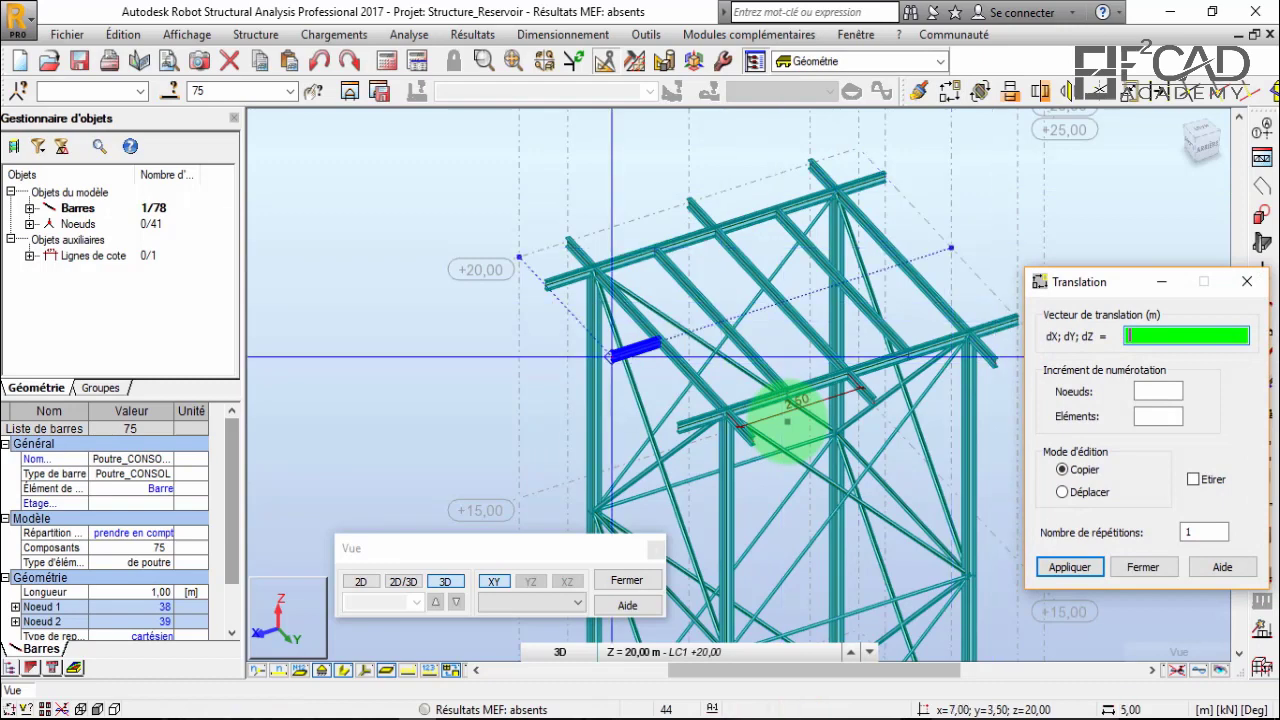
scroll(787, 421, up, 1)
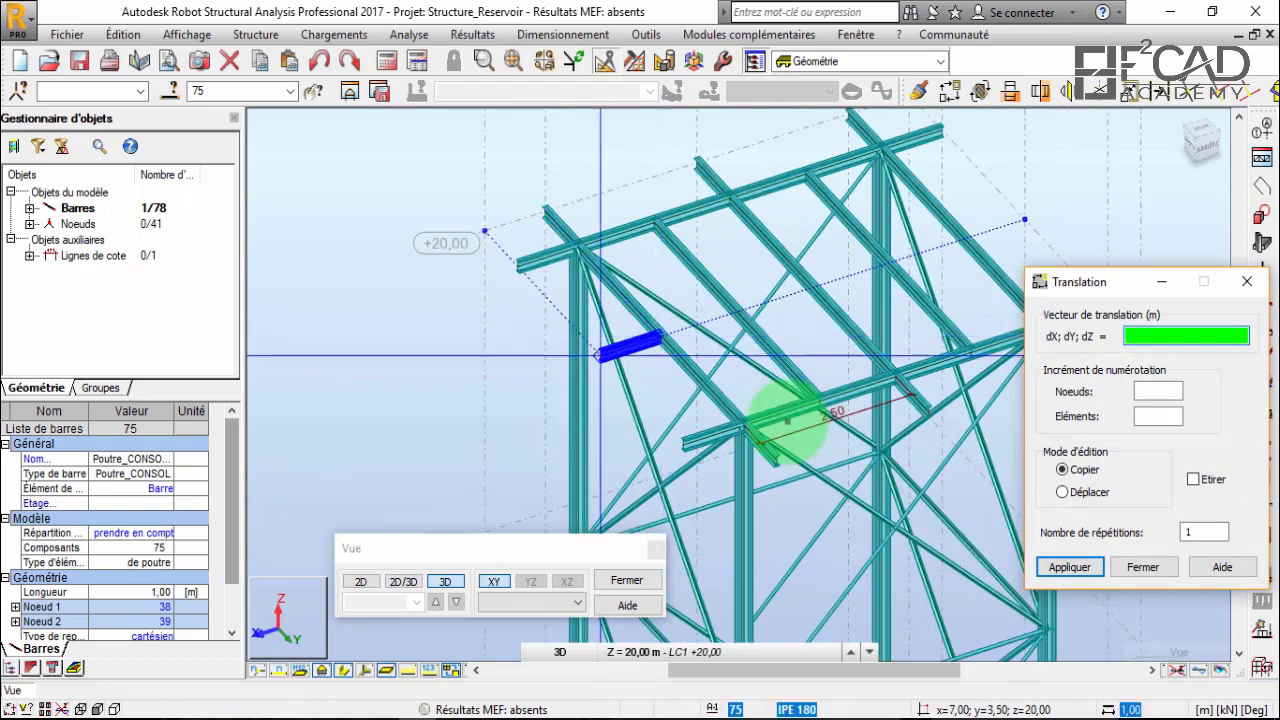
click(600, 355)
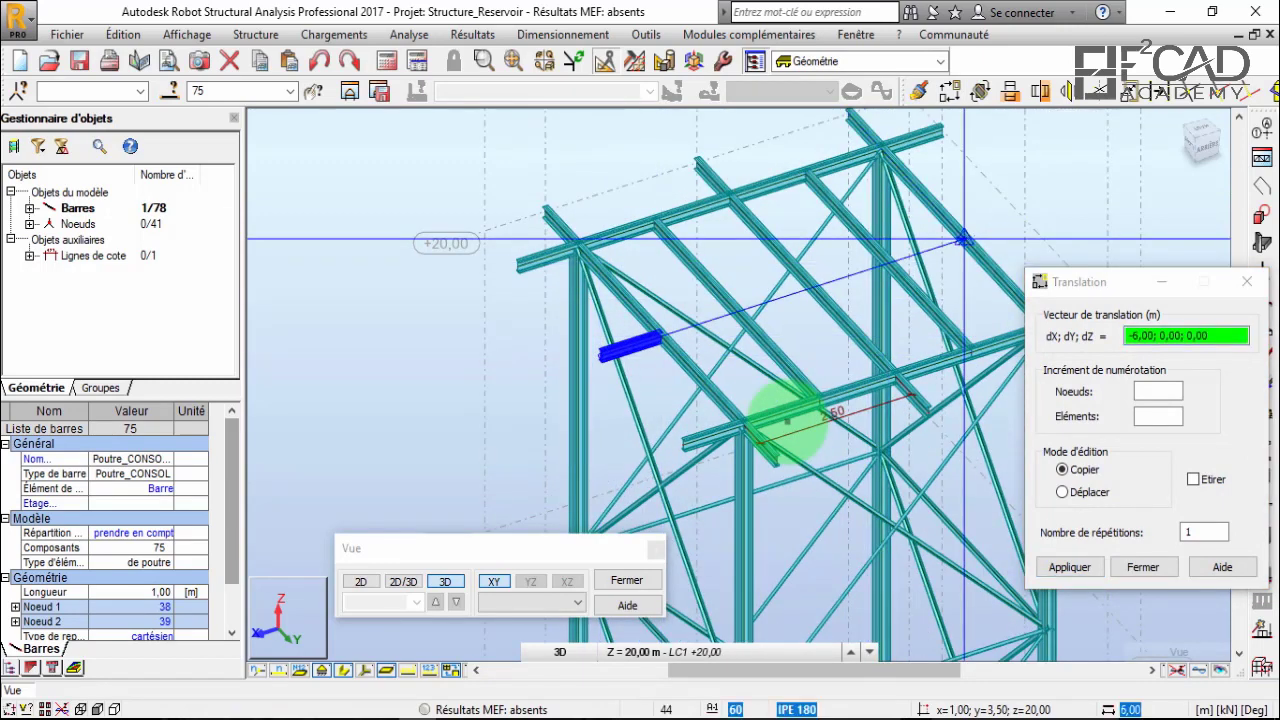
click(787, 421)
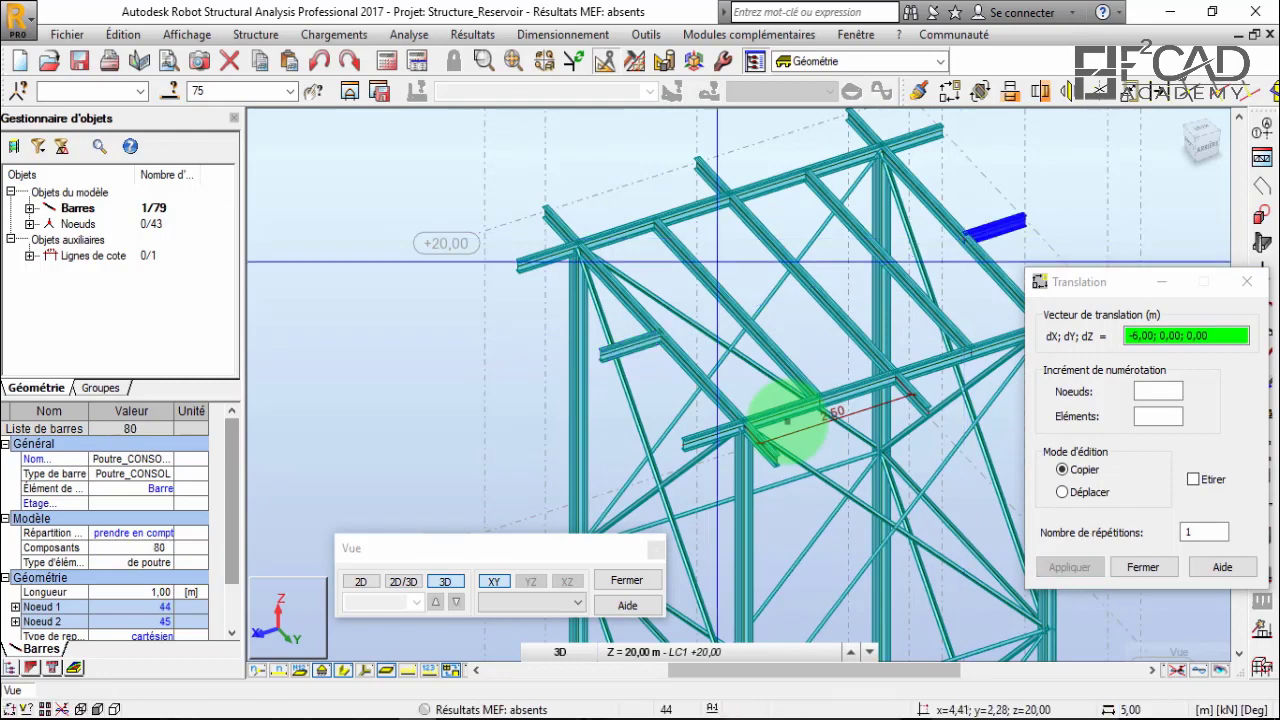
scroll(787, 423, down, 2)
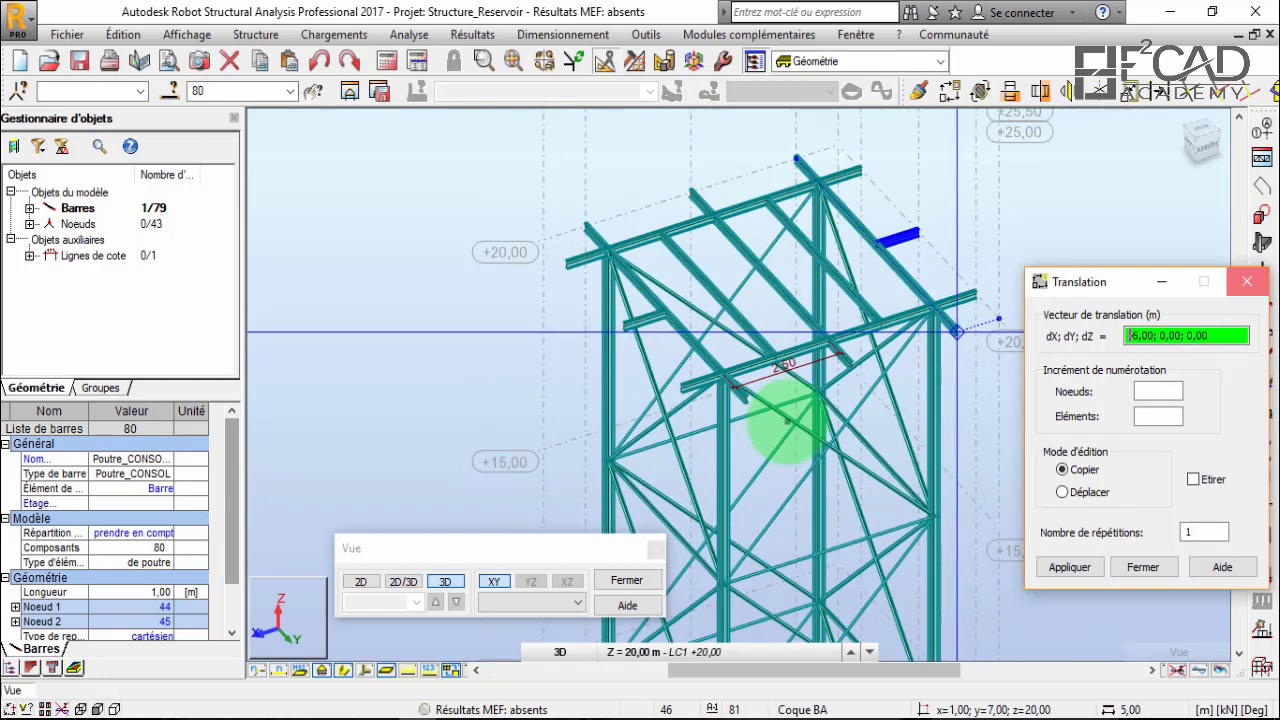
key(Escape)
Examine the tower and the cantilever bars around its +20,00 m platform from another side.
scroll(787, 421, down, 2)
scroll(787, 421, up, 3)
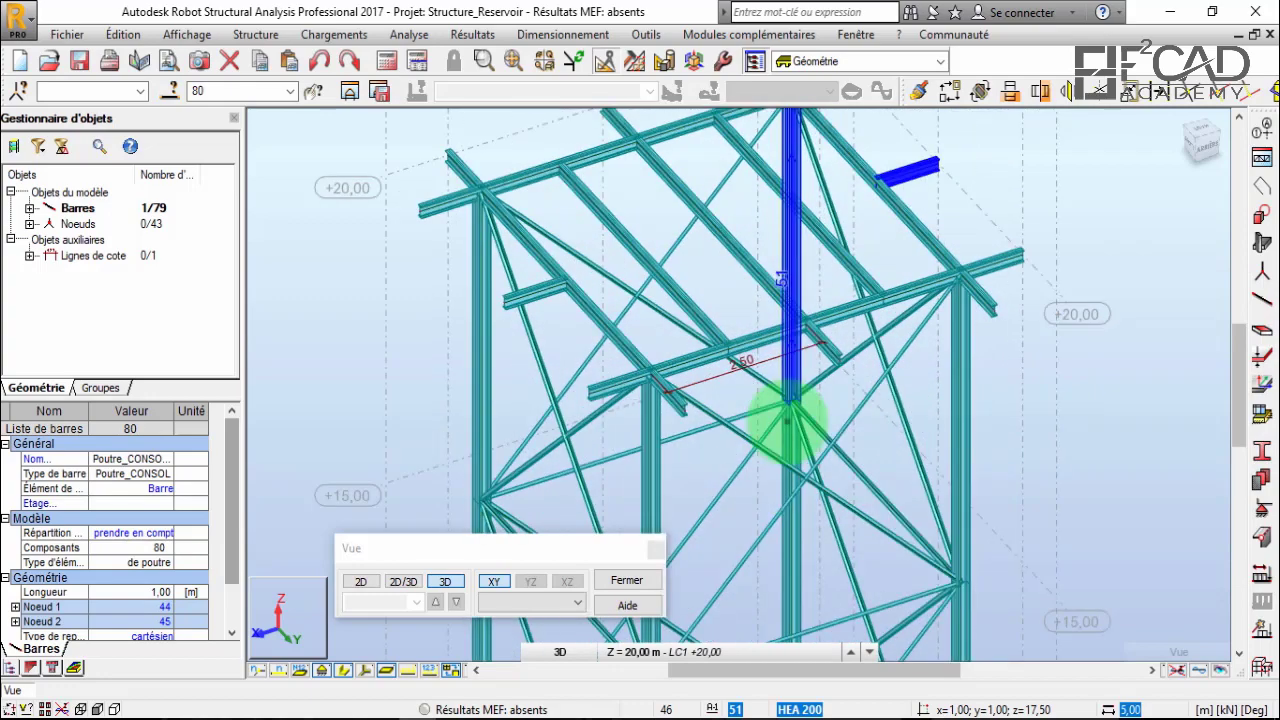
scroll(785, 421, down, 4)
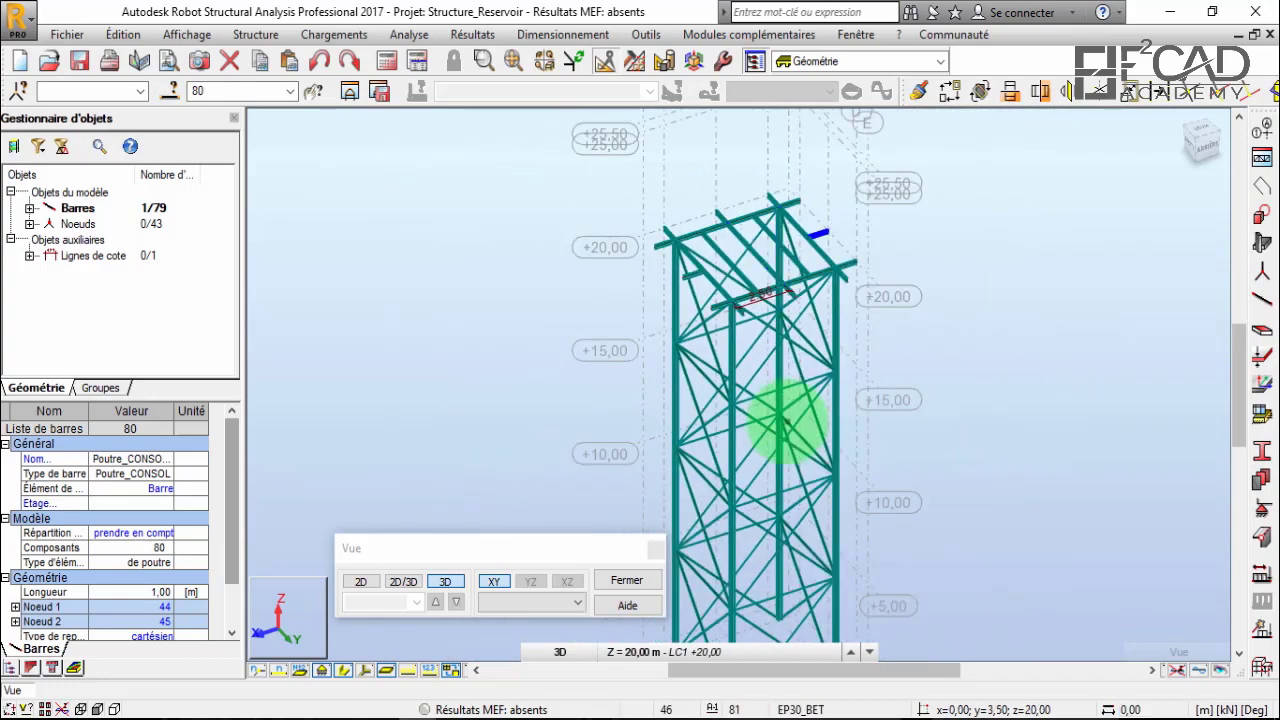
right_click(769, 233)
click(822, 312)
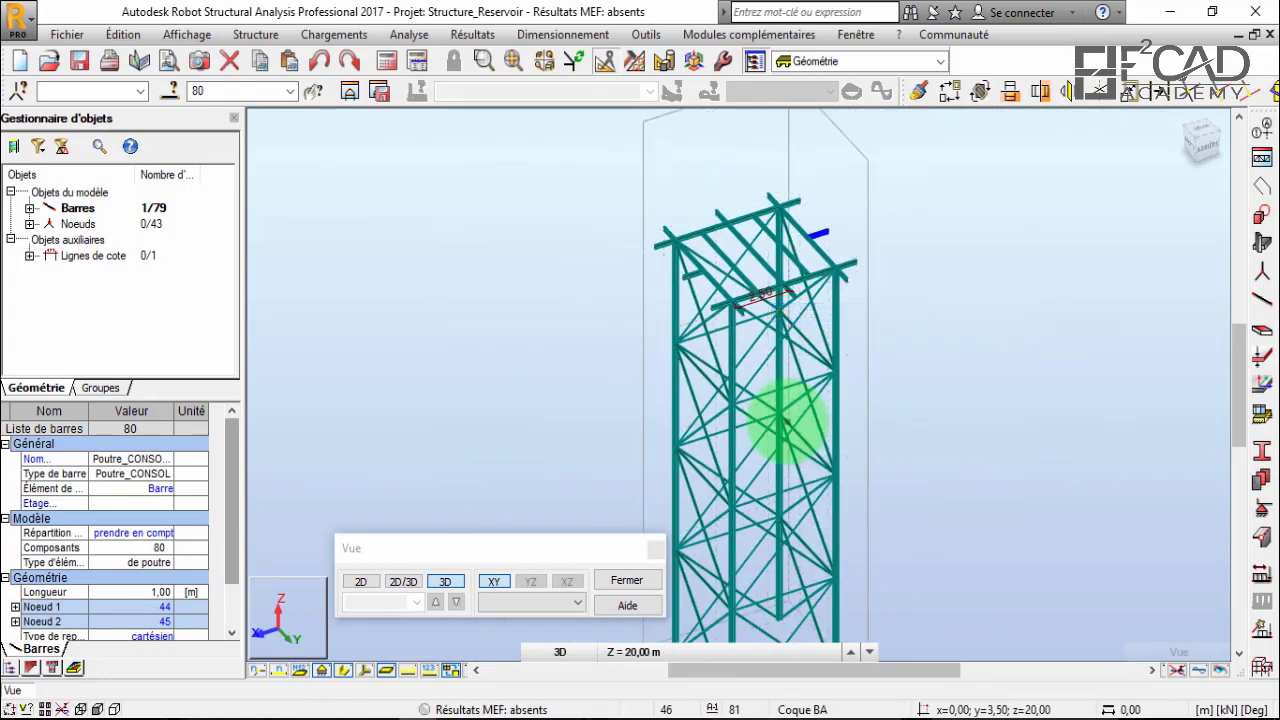
drag(787, 421, 740, 421)
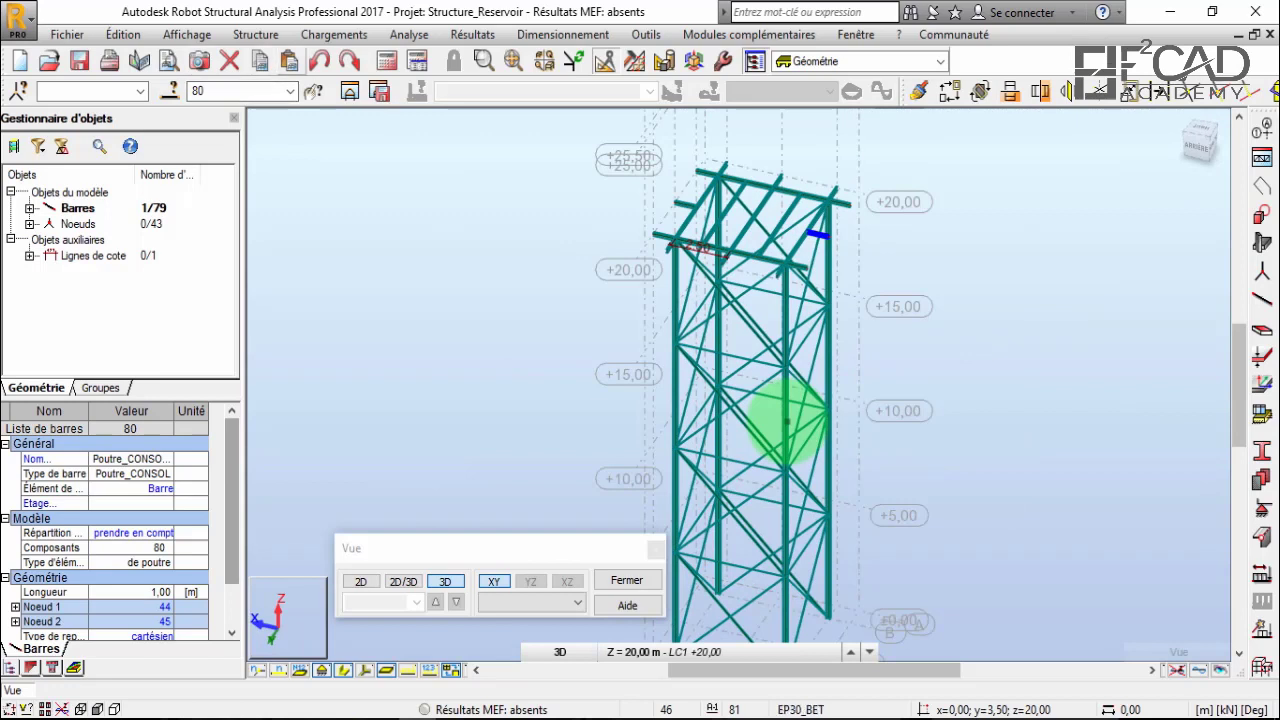